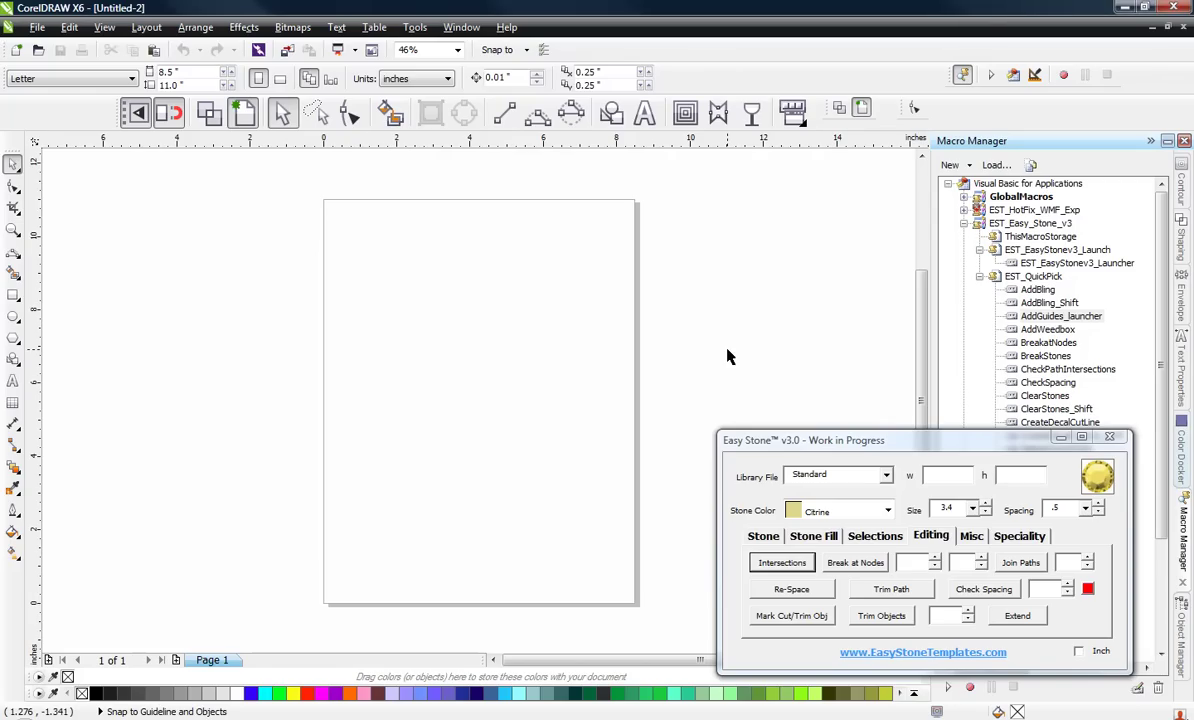
Draw a circle beside the page and set its width and height to 6 inches.
scroll(414, 331, down, 3)
scroll(590, 331, up, 2)
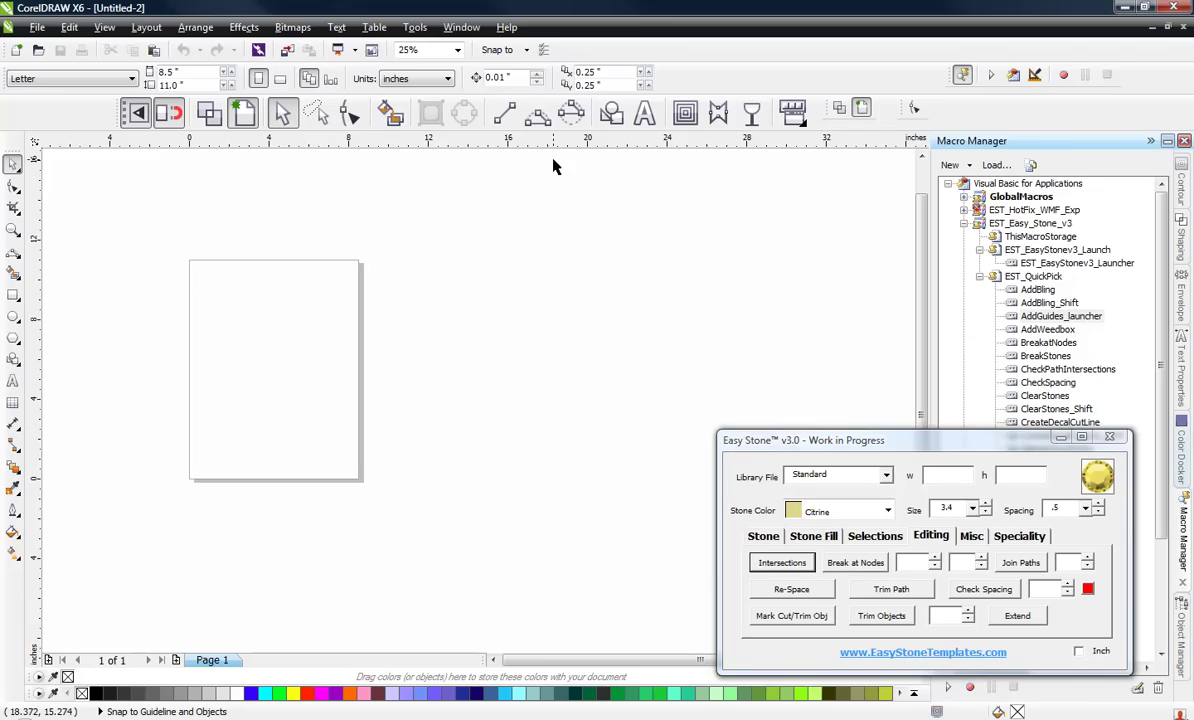
click(13, 318)
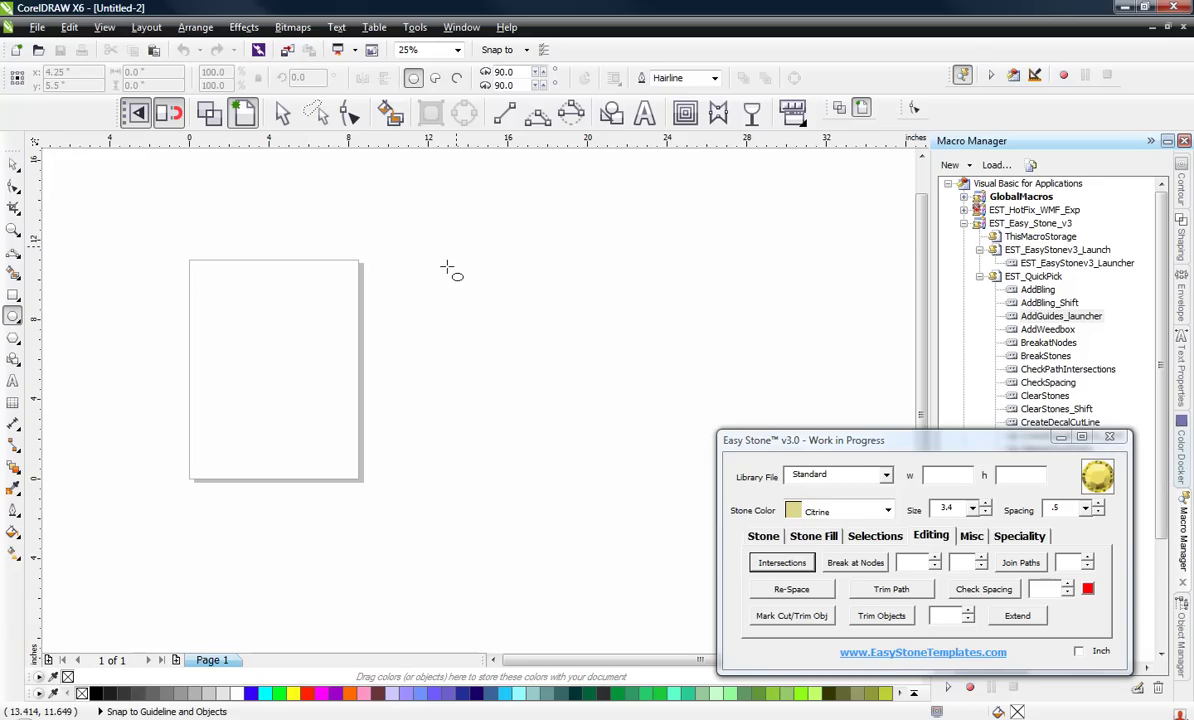
drag(440, 253, 668, 445)
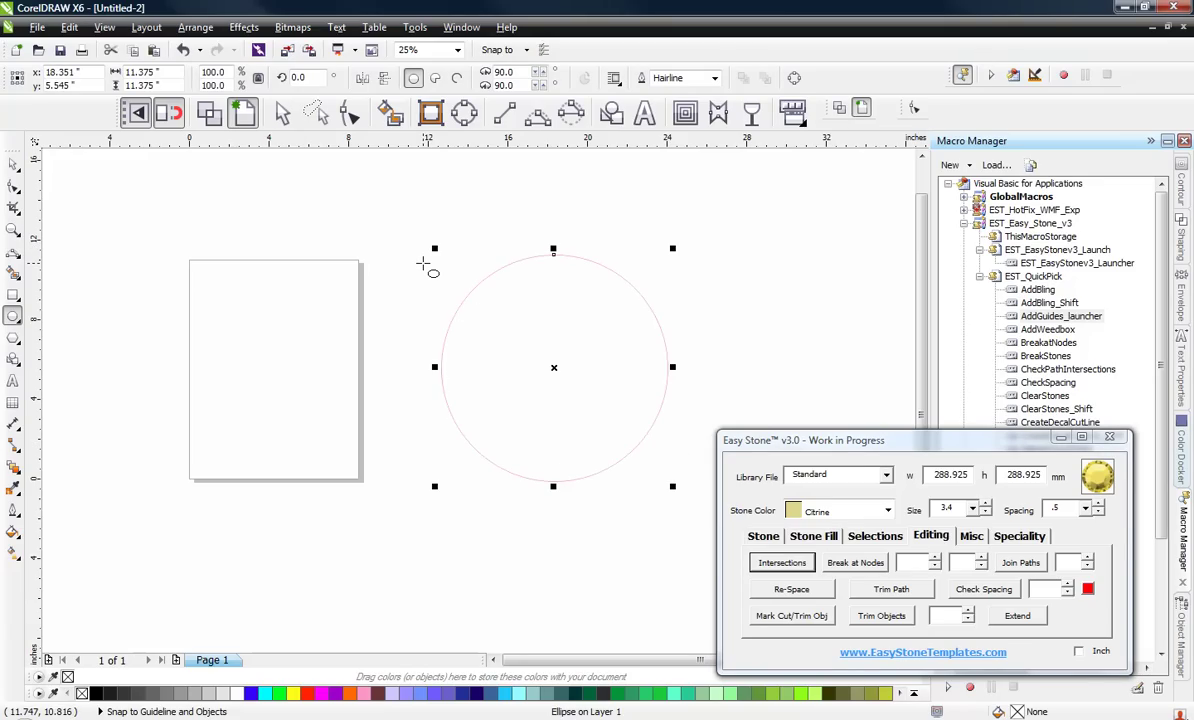
click(138, 72)
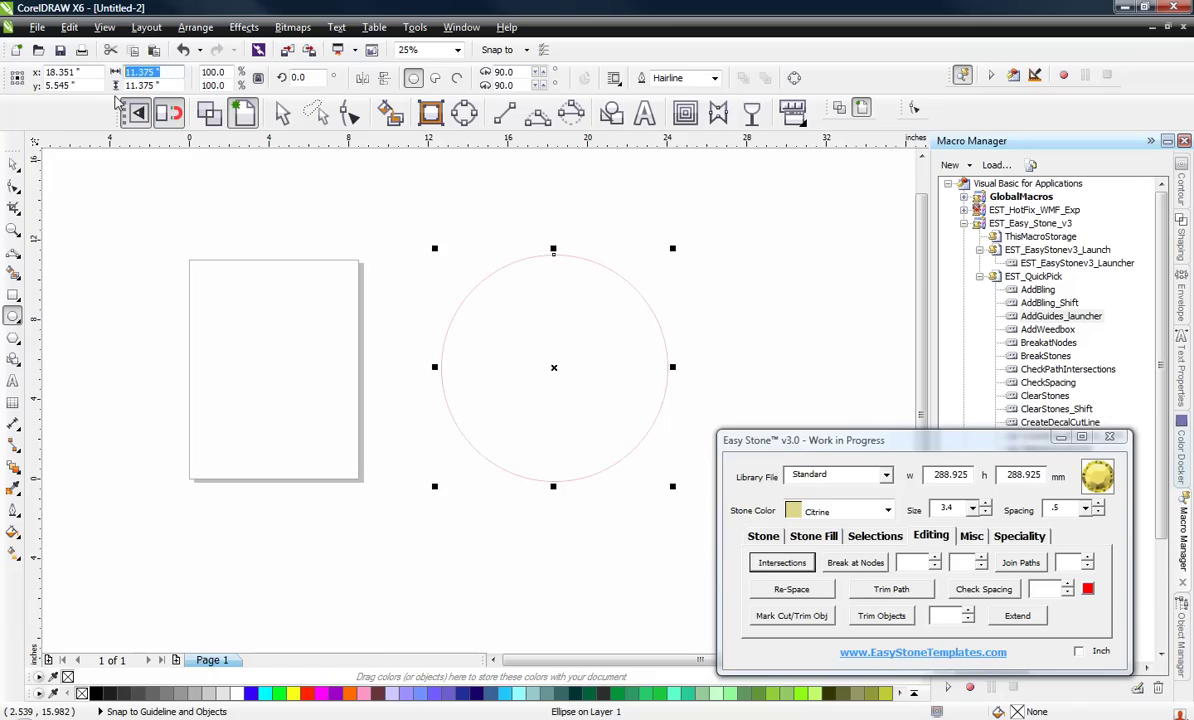
text(6)
key(Return)
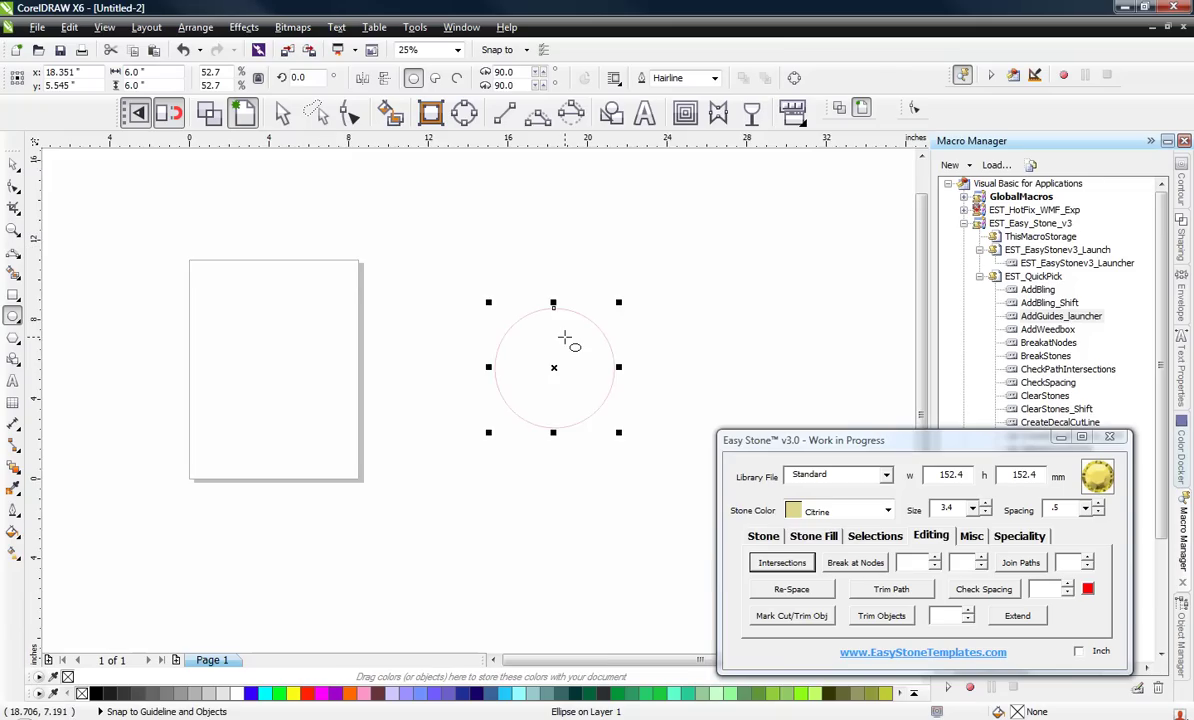
Draw a vertical line between the circle's upper and lower quadrants and scale it to 150% about its center.
scroll(565, 338, up, 1)
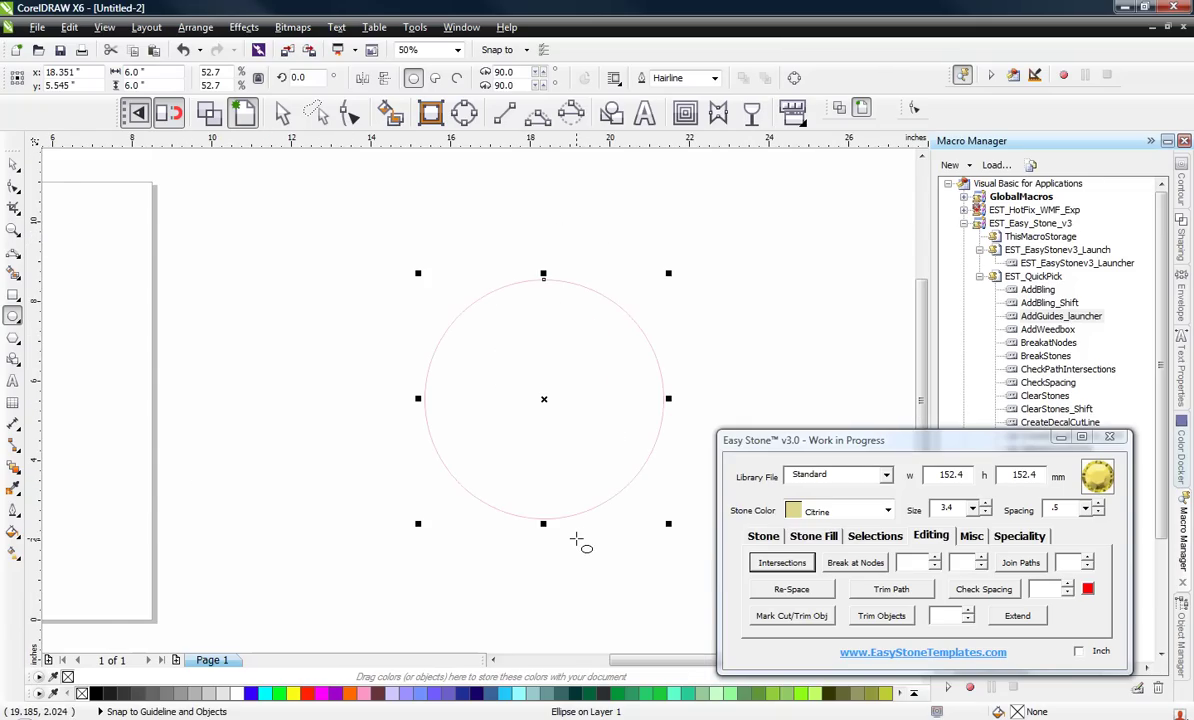
click(505, 113)
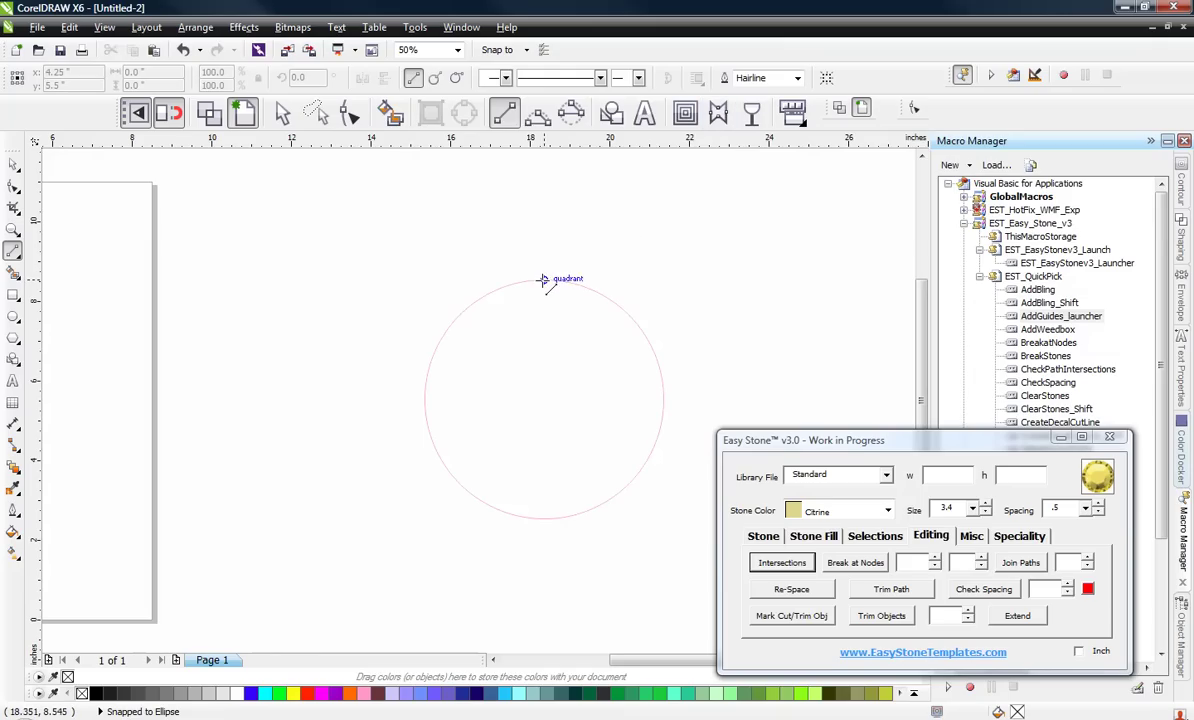
drag(541, 279, 543, 517)
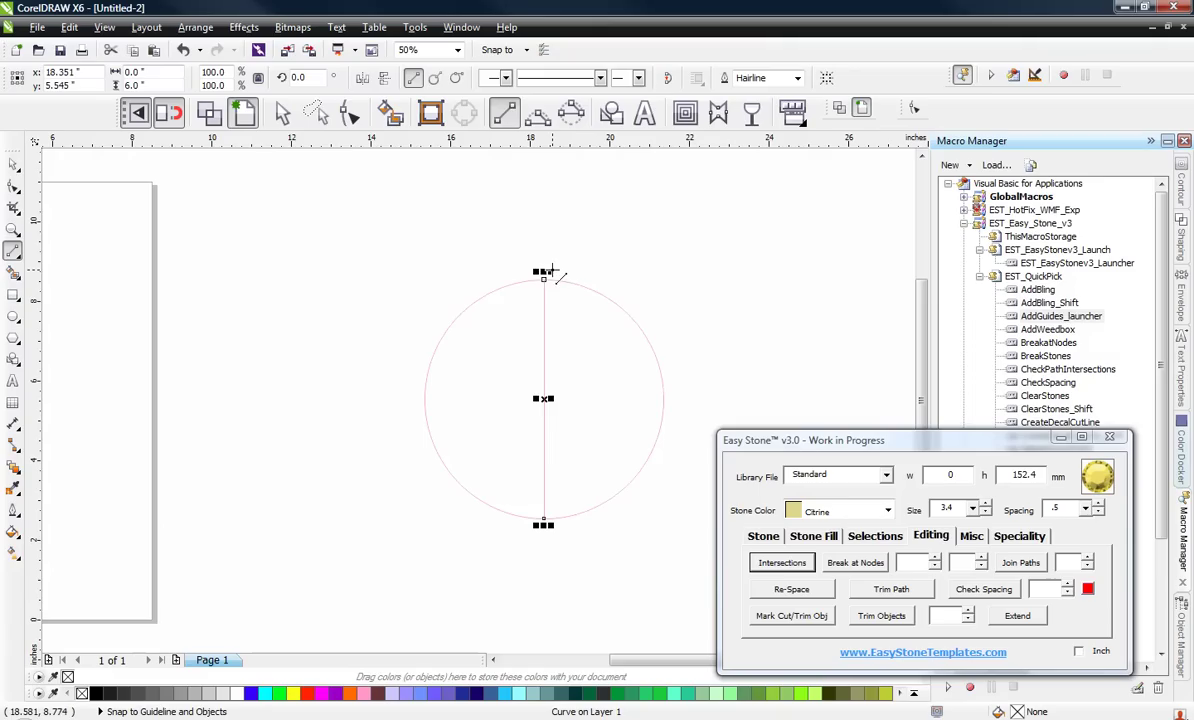
drag(547, 271, 600, 240)
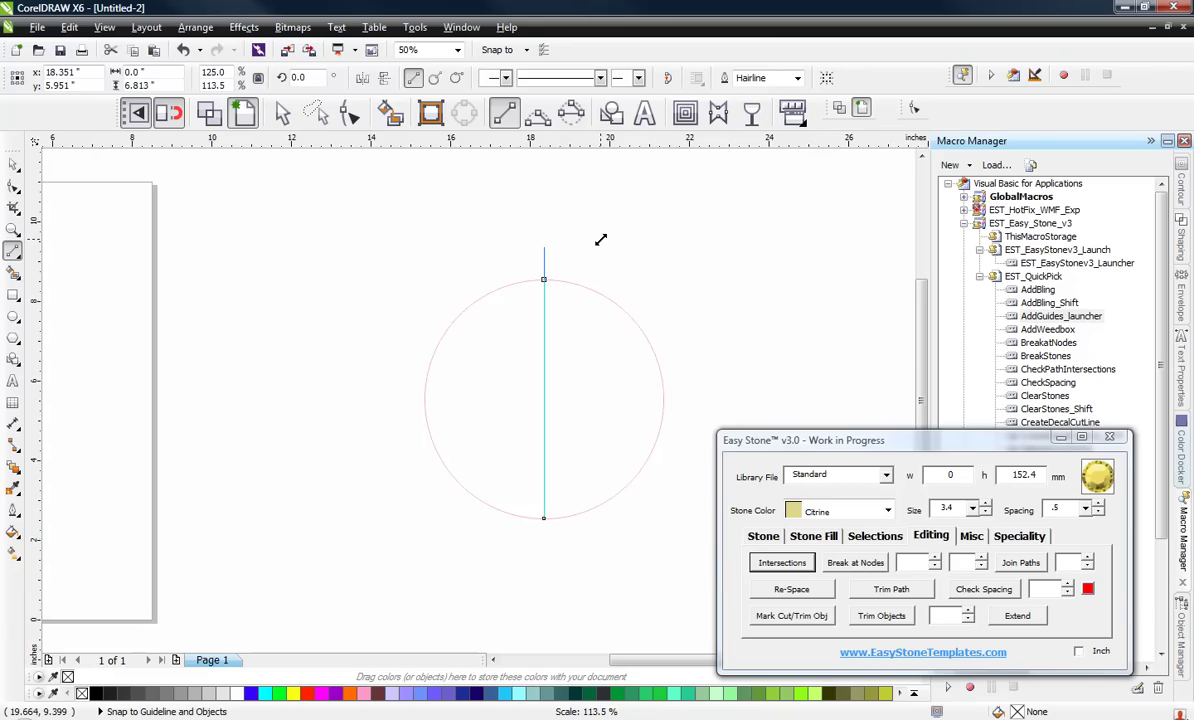
drag(600, 240, 600, 240)
drag(600, 240, 598, 217)
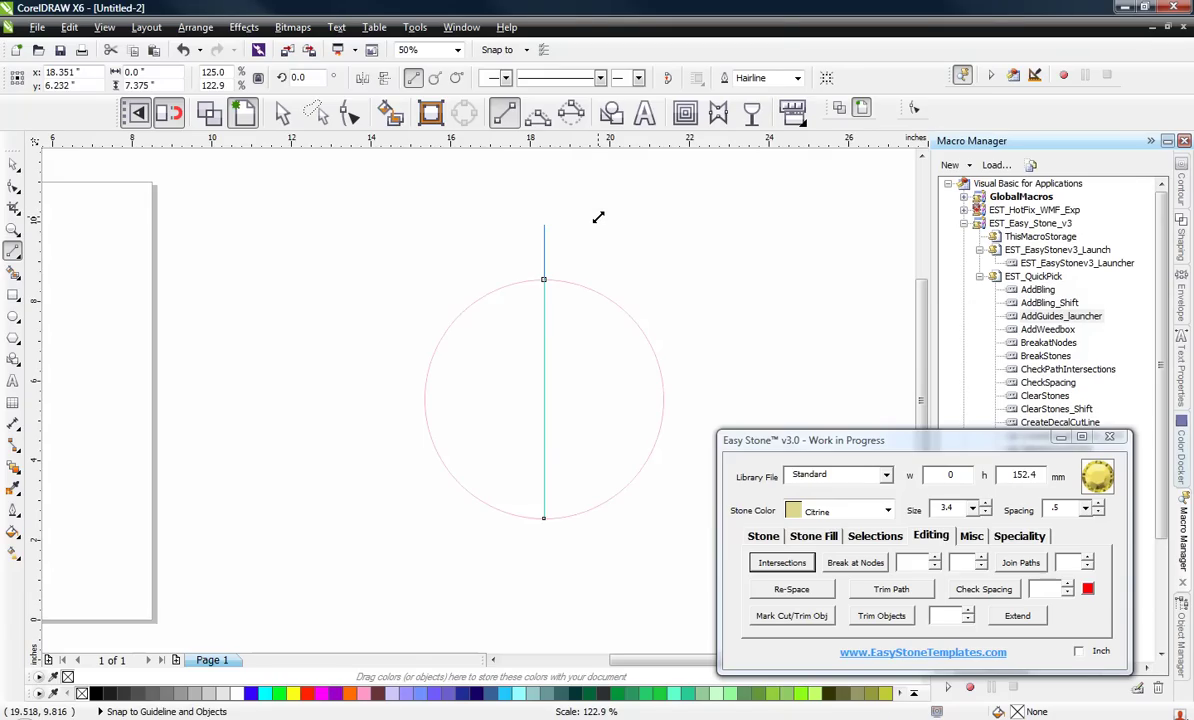
drag(598, 217, 599, 220)
drag(599, 220, 601, 212)
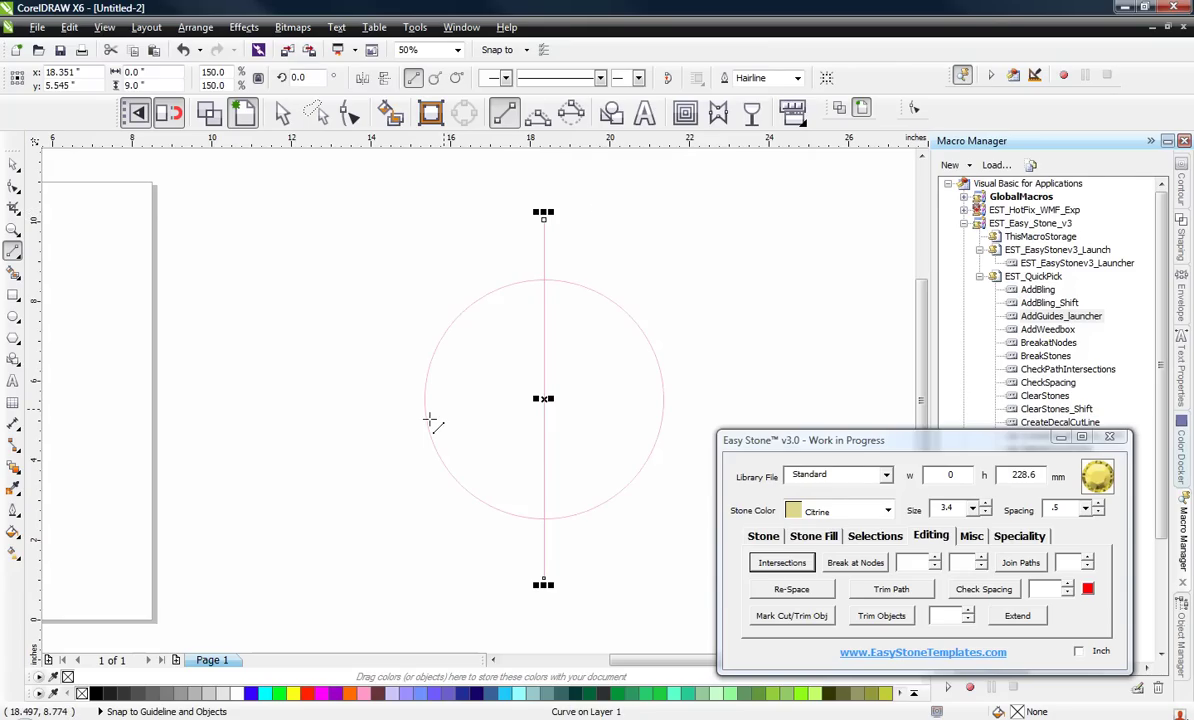
Create rotated copies of the vertical line about its center, with four lines at 45-degree intervals crossing the circle.
click(13, 160)
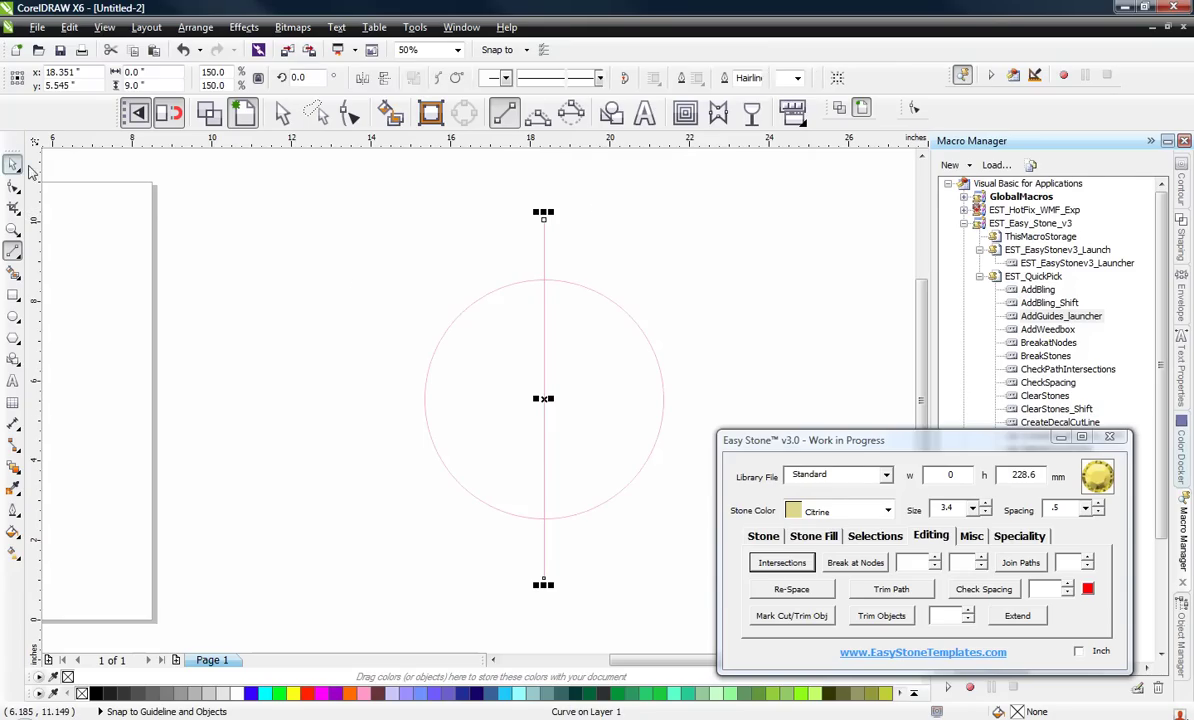
click(341, 274)
click(543, 240)
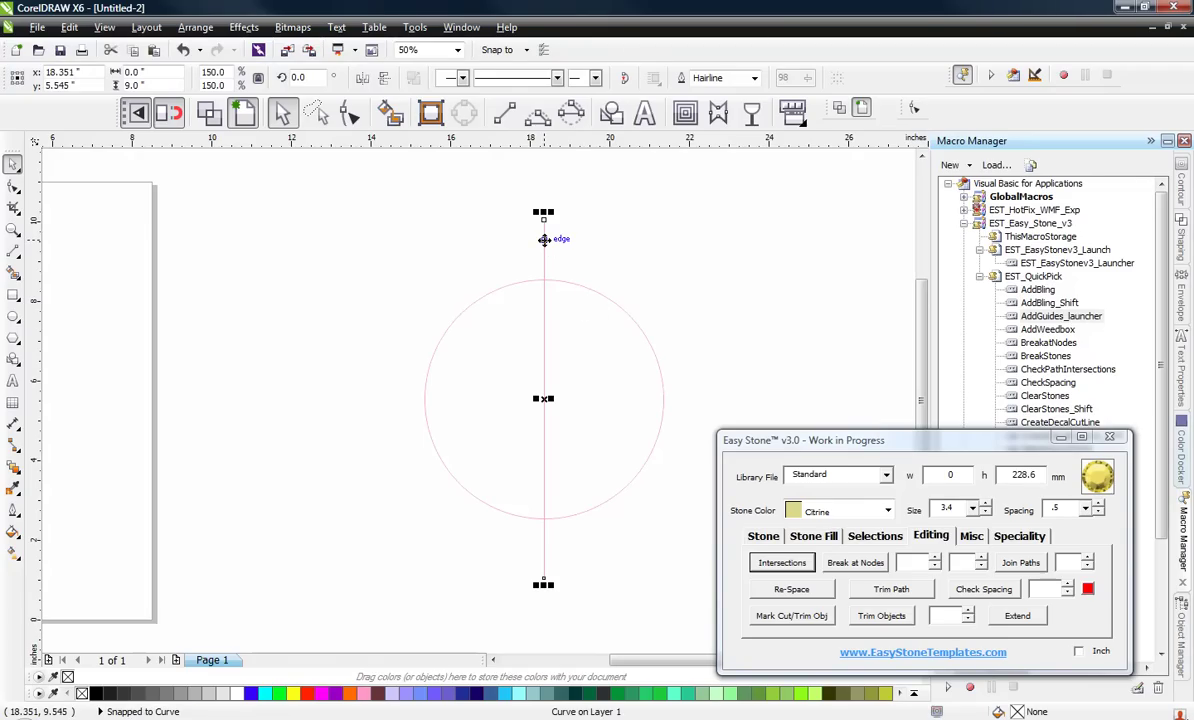
click(543, 240)
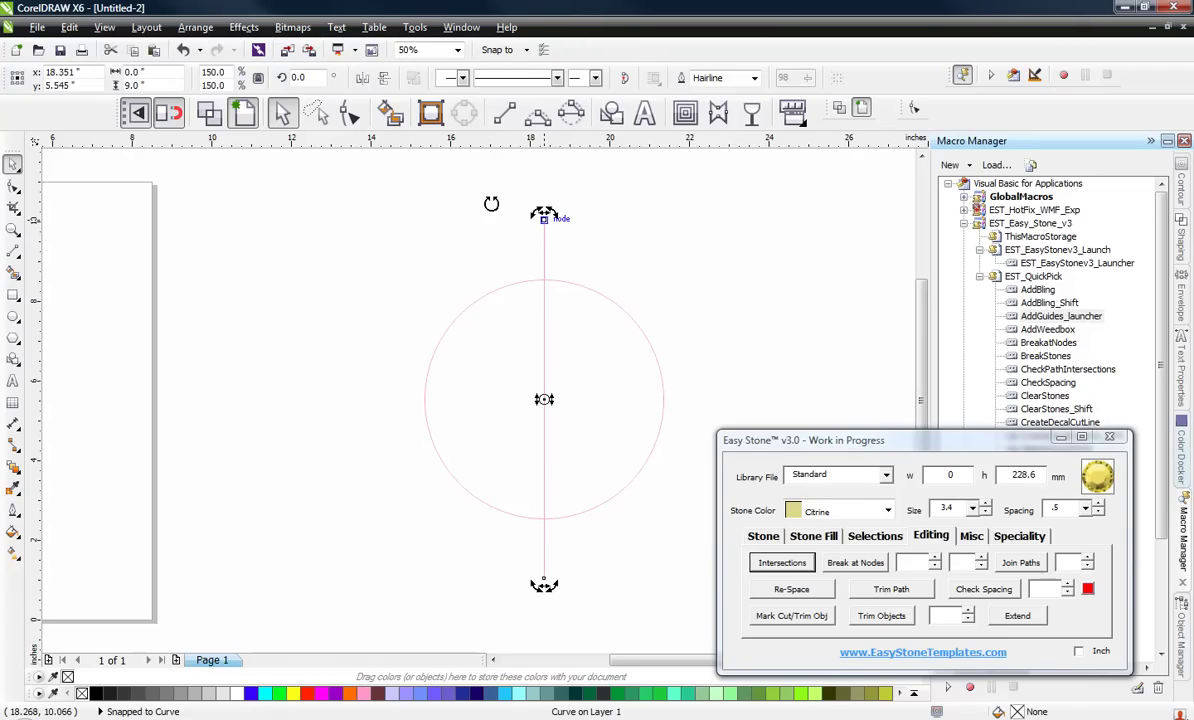
drag(558, 218, 692, 396)
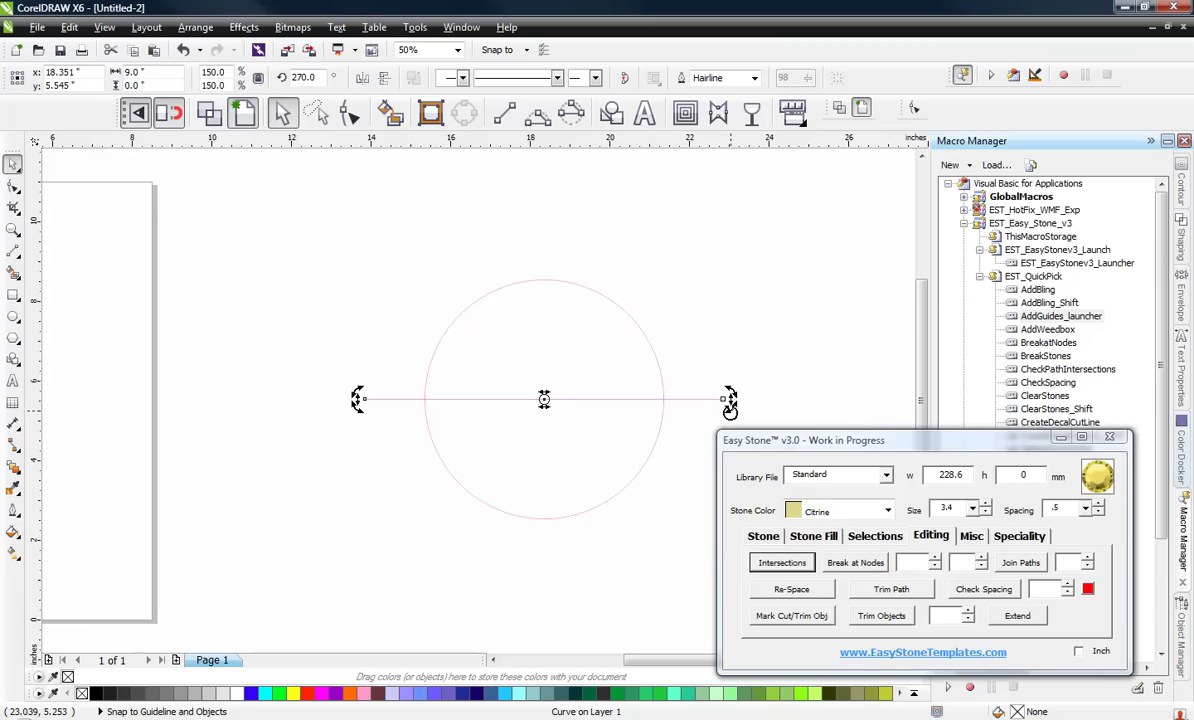
drag(729, 404, 549, 248)
right_click(551, 237)
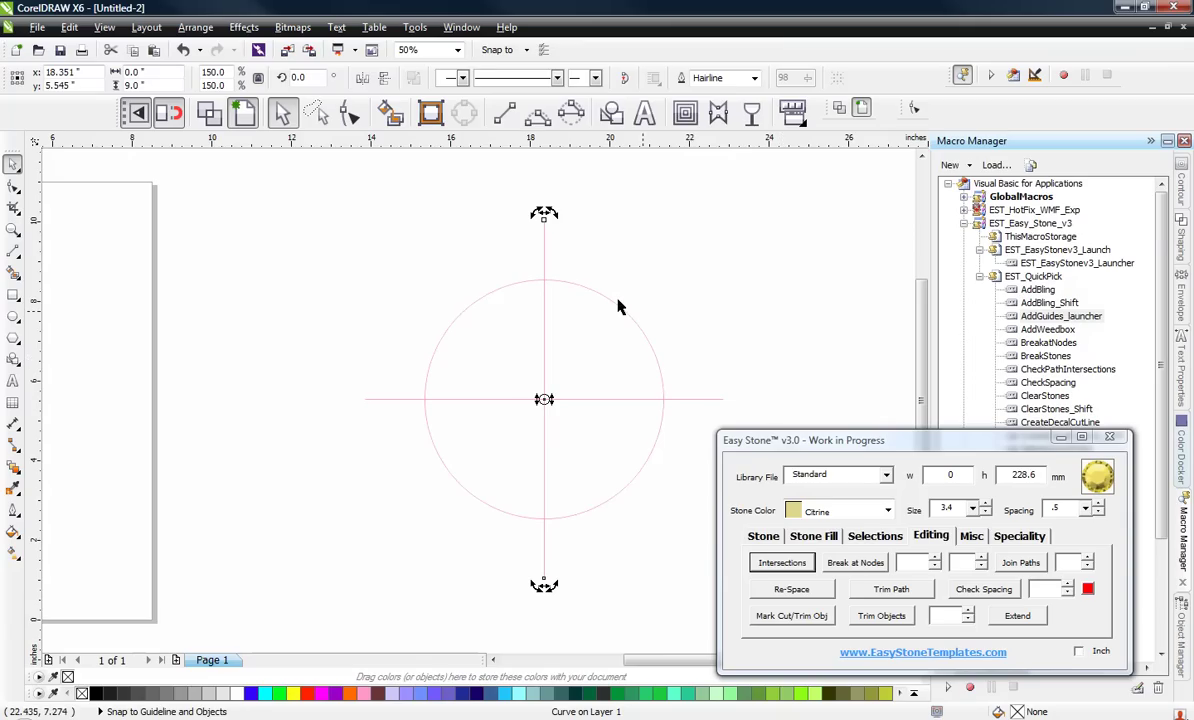
drag(547, 214, 666, 520)
click(752, 309)
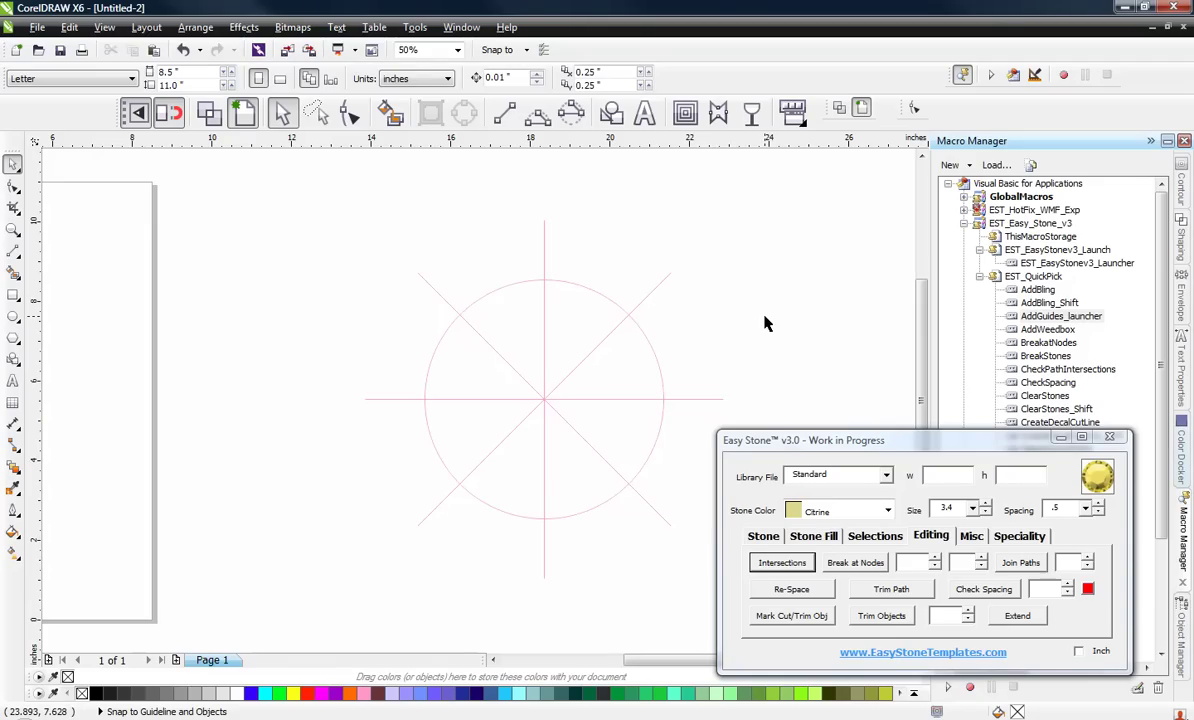
Use Island Fill on the 6-inch circle to create two concentric inset circles with a 3.9 mm offset.
click(658, 361)
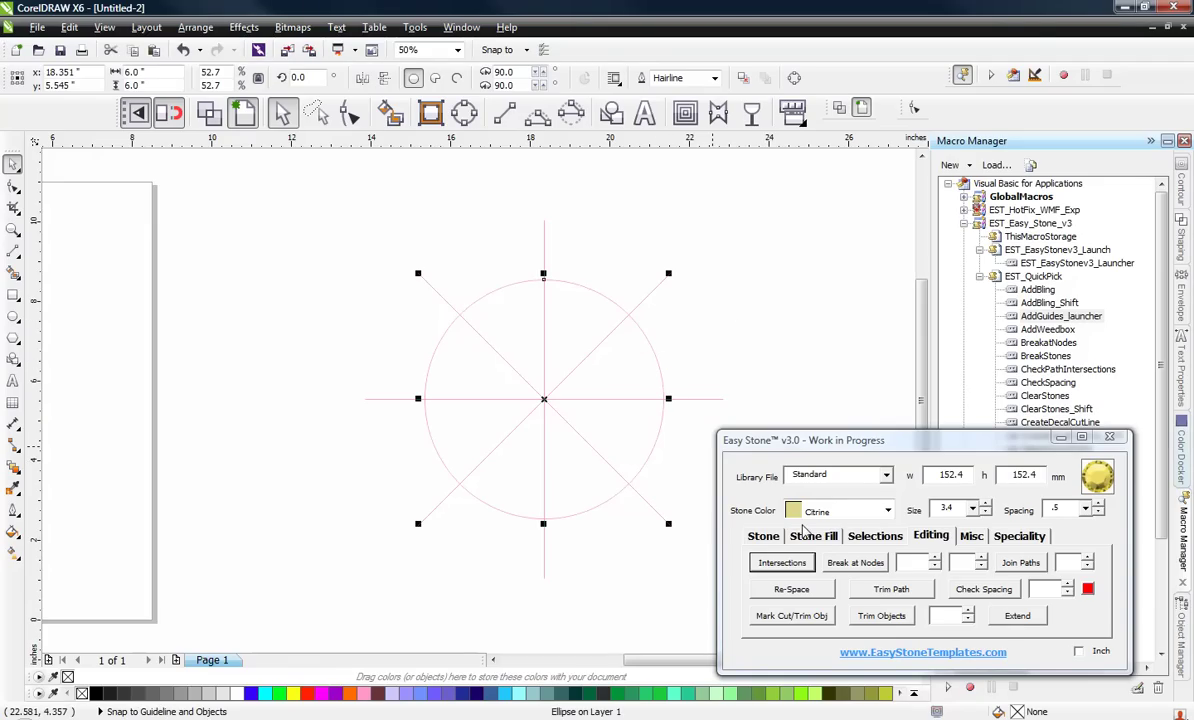
click(814, 537)
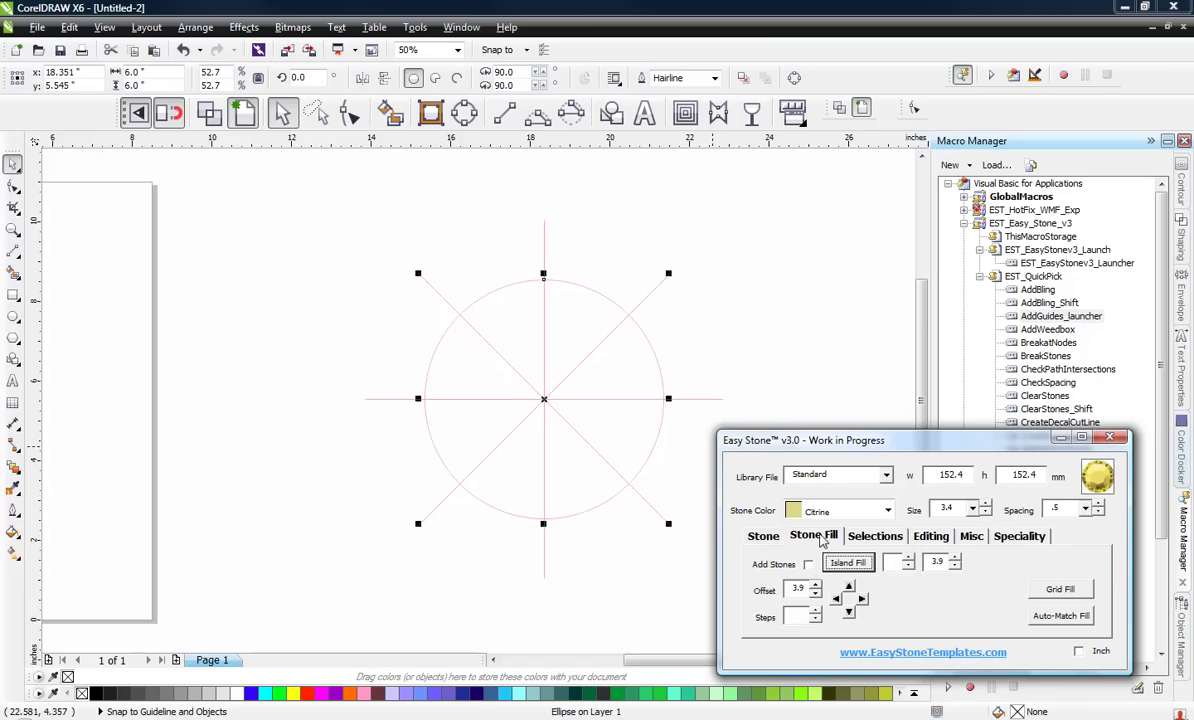
click(849, 564)
click(908, 561)
click(849, 563)
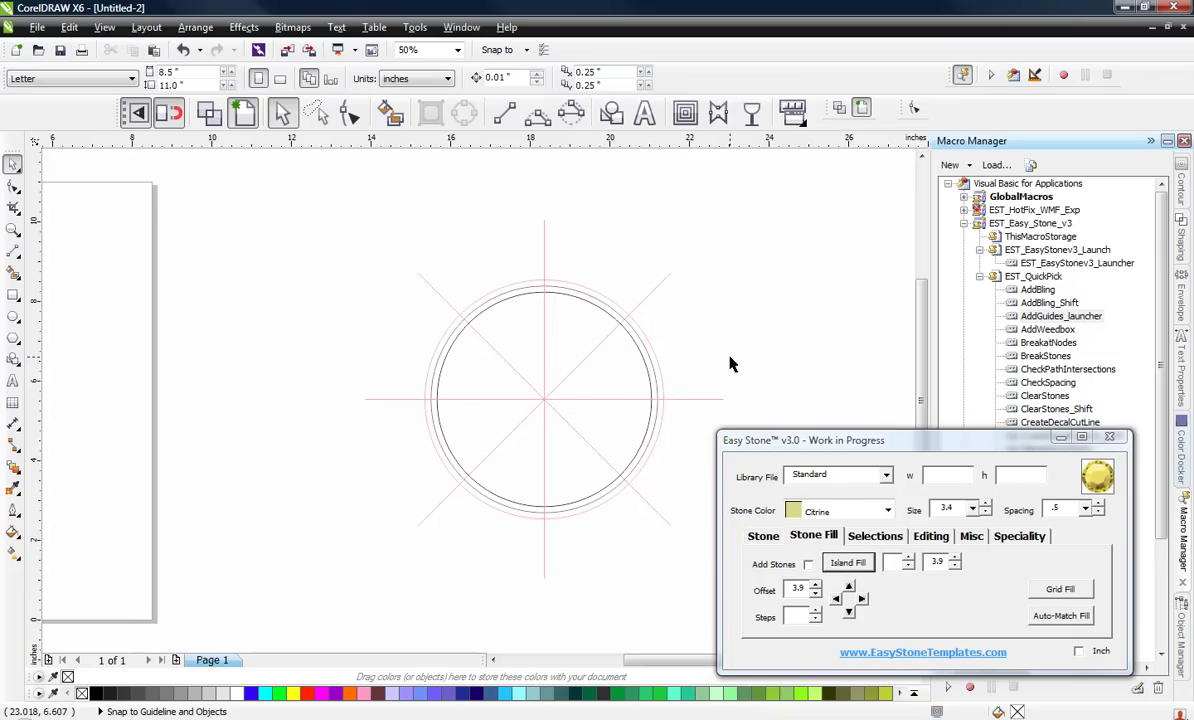
double_click(935, 562)
click(938, 590)
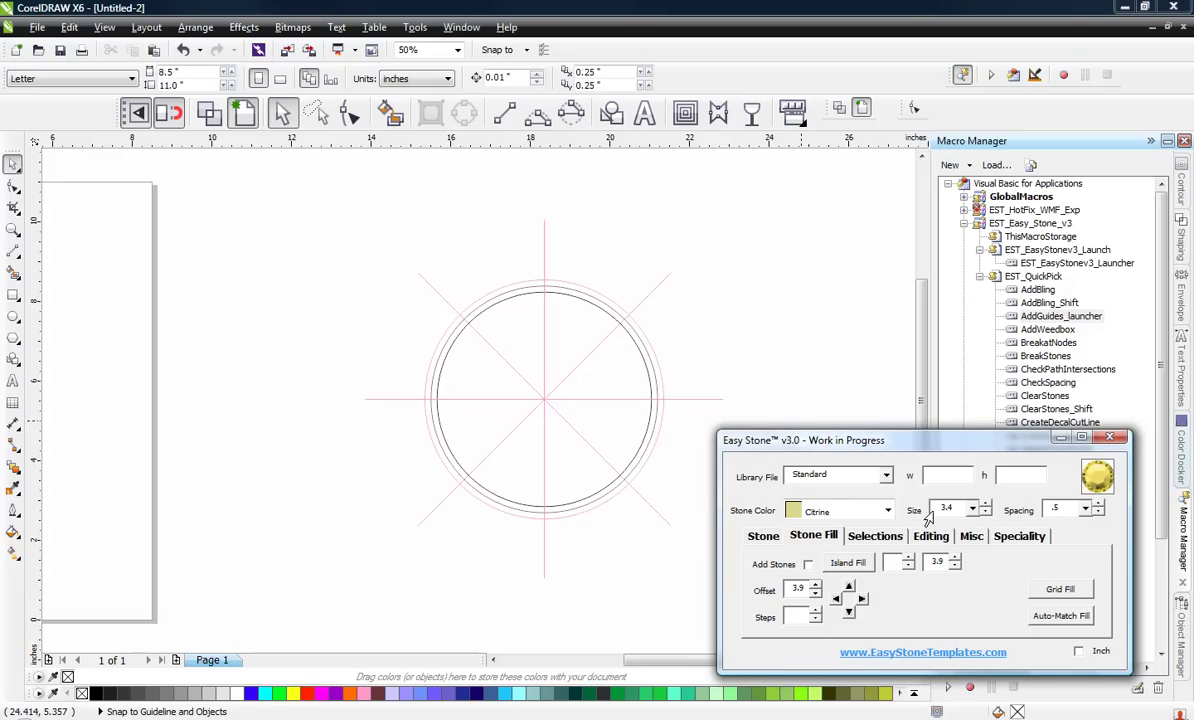
click(1062, 509)
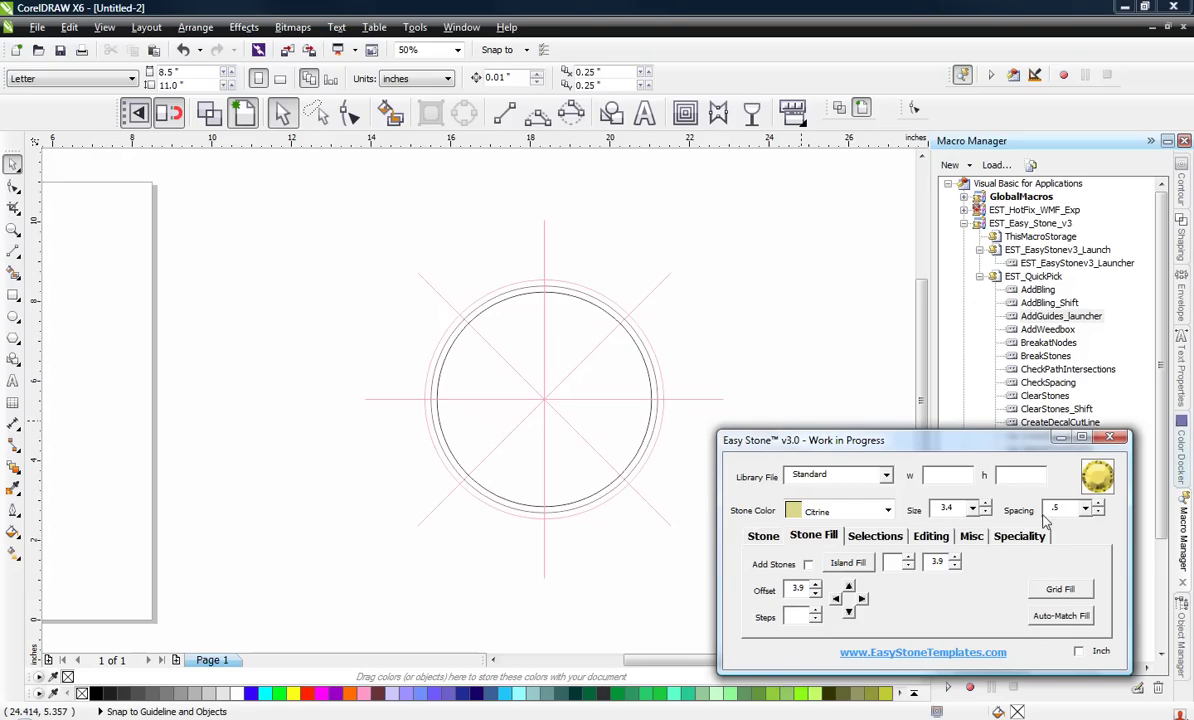
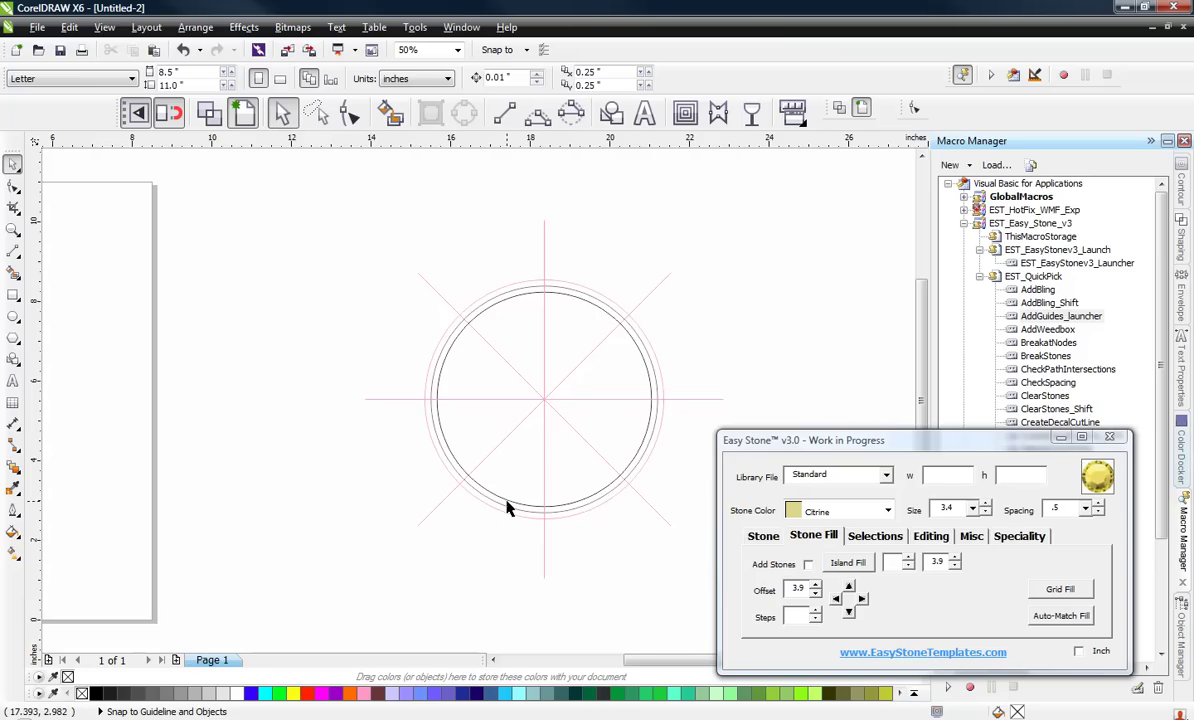
Select all the circles and lines and split them where they cross with the Intersections function.
scroll(272, 253, down, 1)
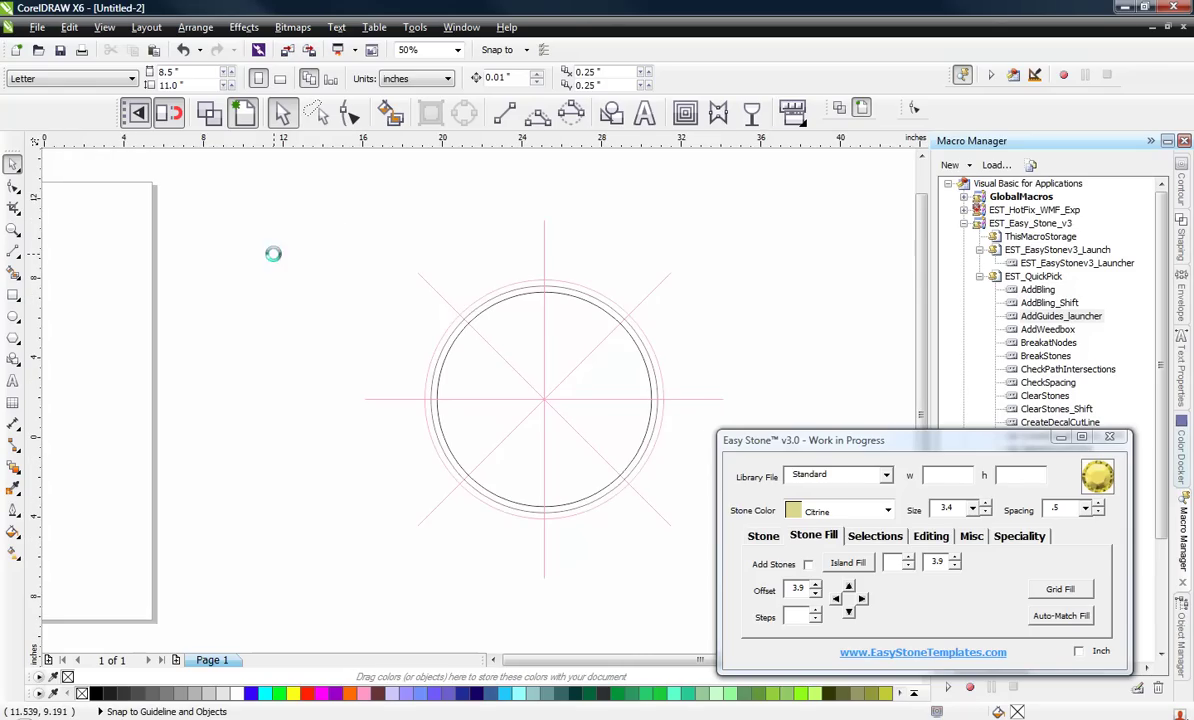
scroll(432, 261, up, 1)
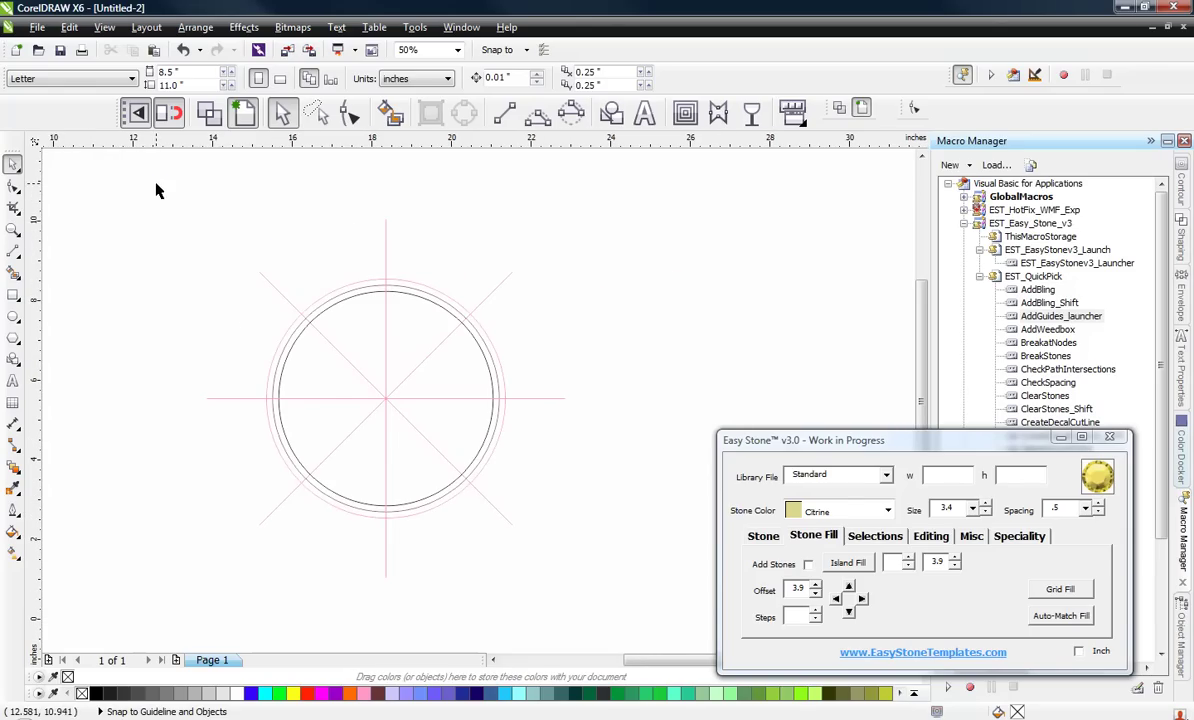
drag(155, 190, 630, 610)
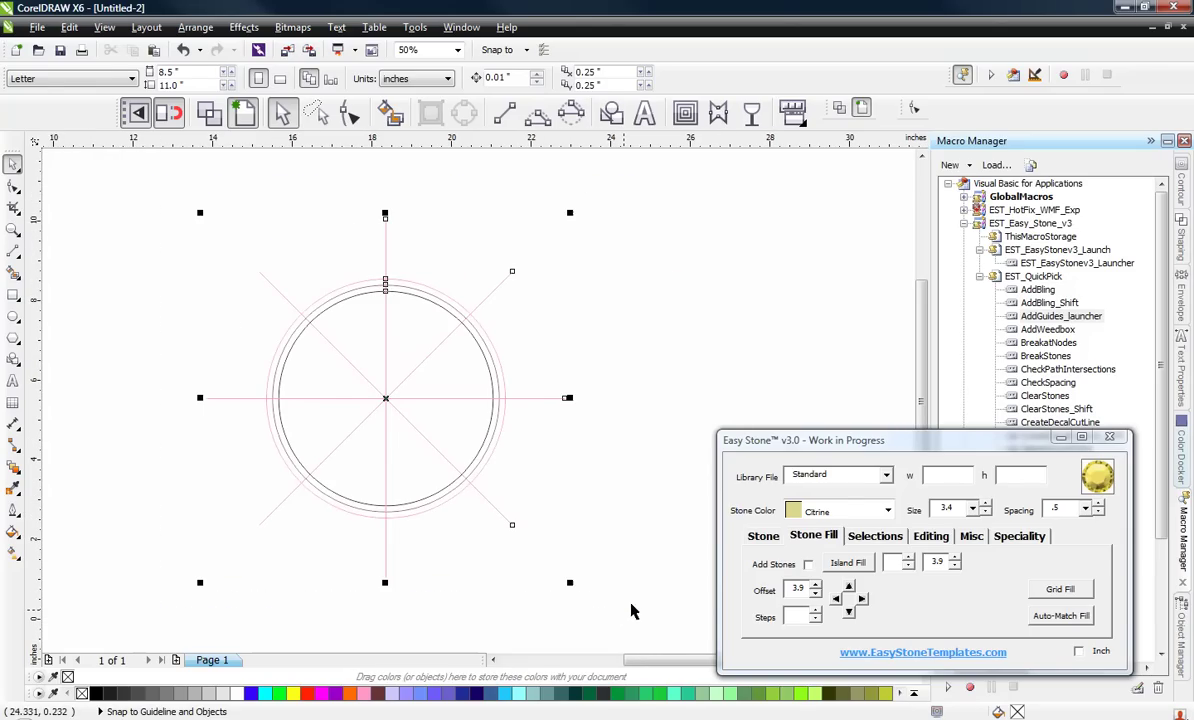
click(931, 537)
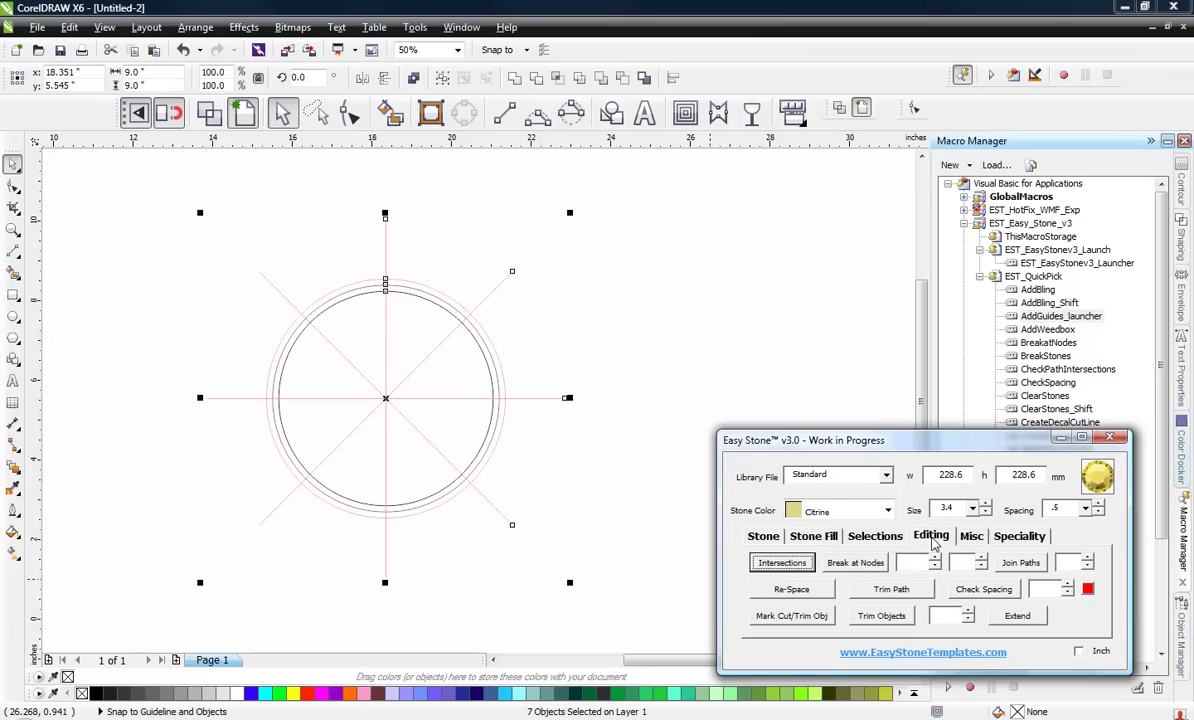
click(783, 563)
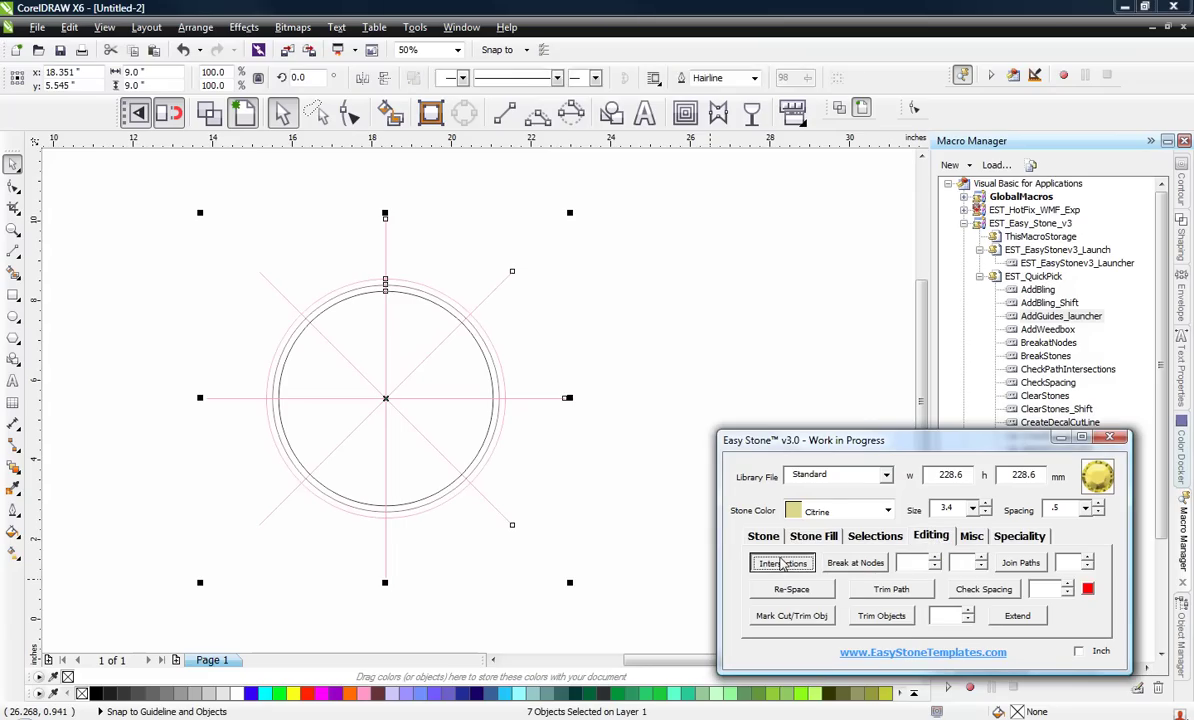
click(640, 336)
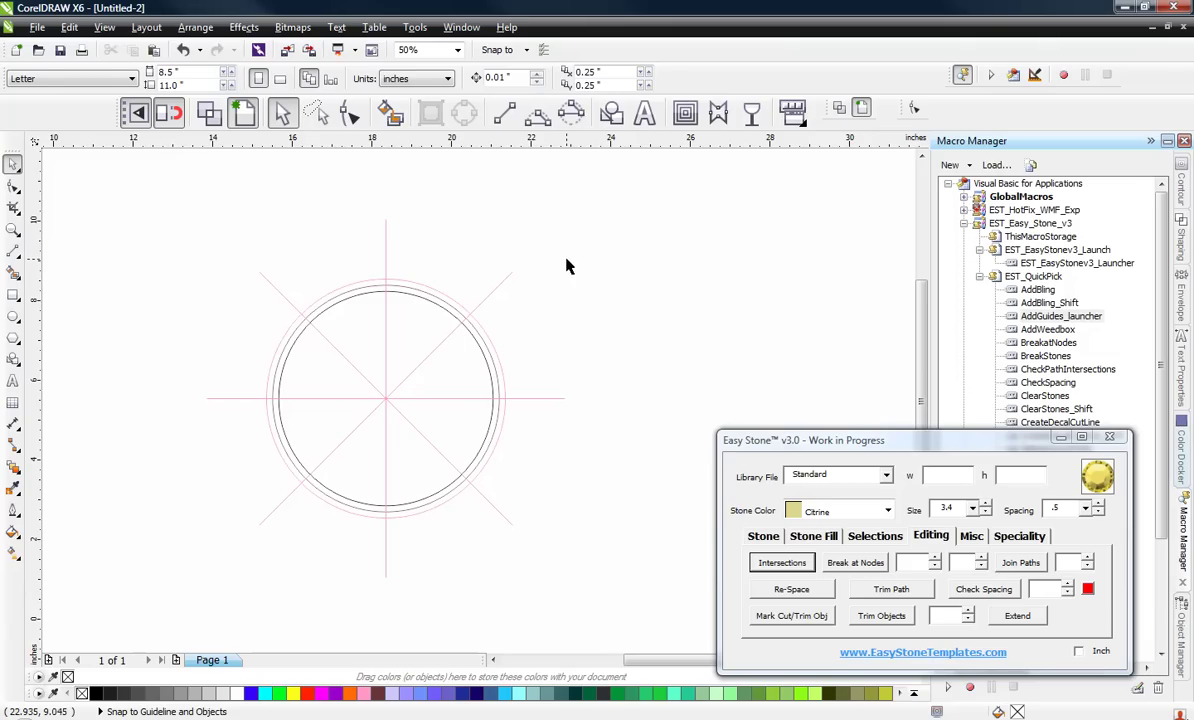
Delete all eight sets of line segments that extend beyond the innermost circle, keeping only the spokes inside it.
drag(524, 232, 443, 354)
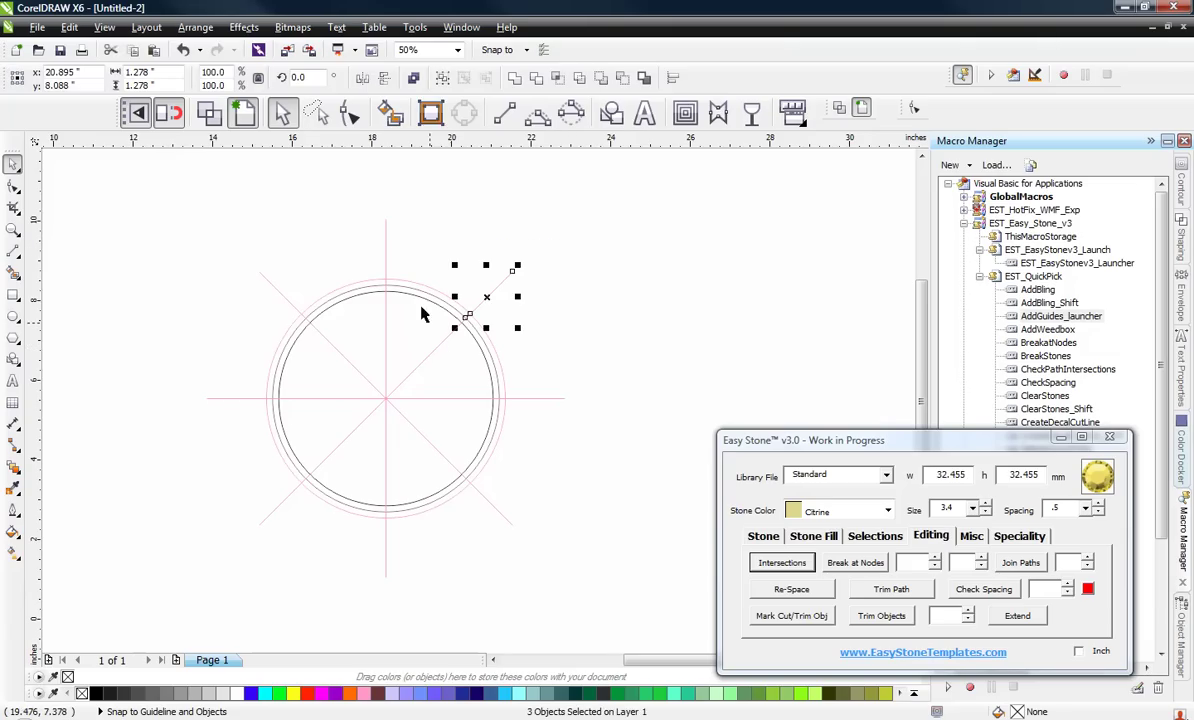
click(344, 219)
drag(342, 200, 398, 295)
click(240, 272)
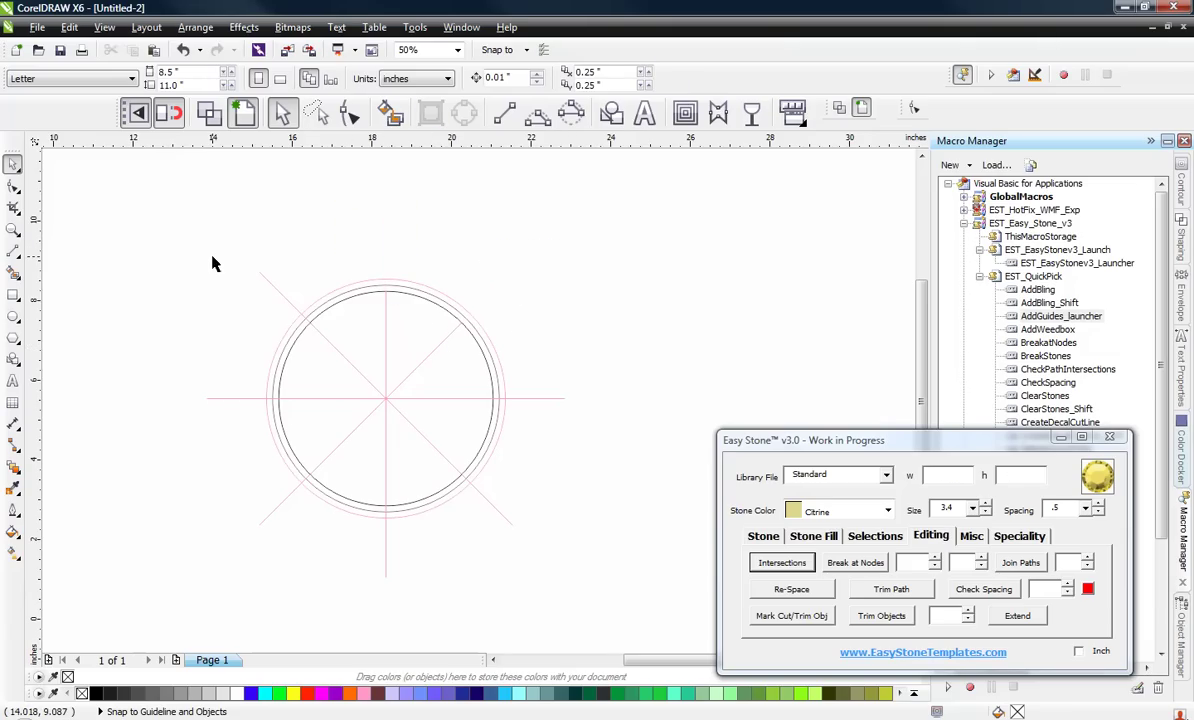
drag(212, 263, 300, 320)
drag(135, 368, 295, 440)
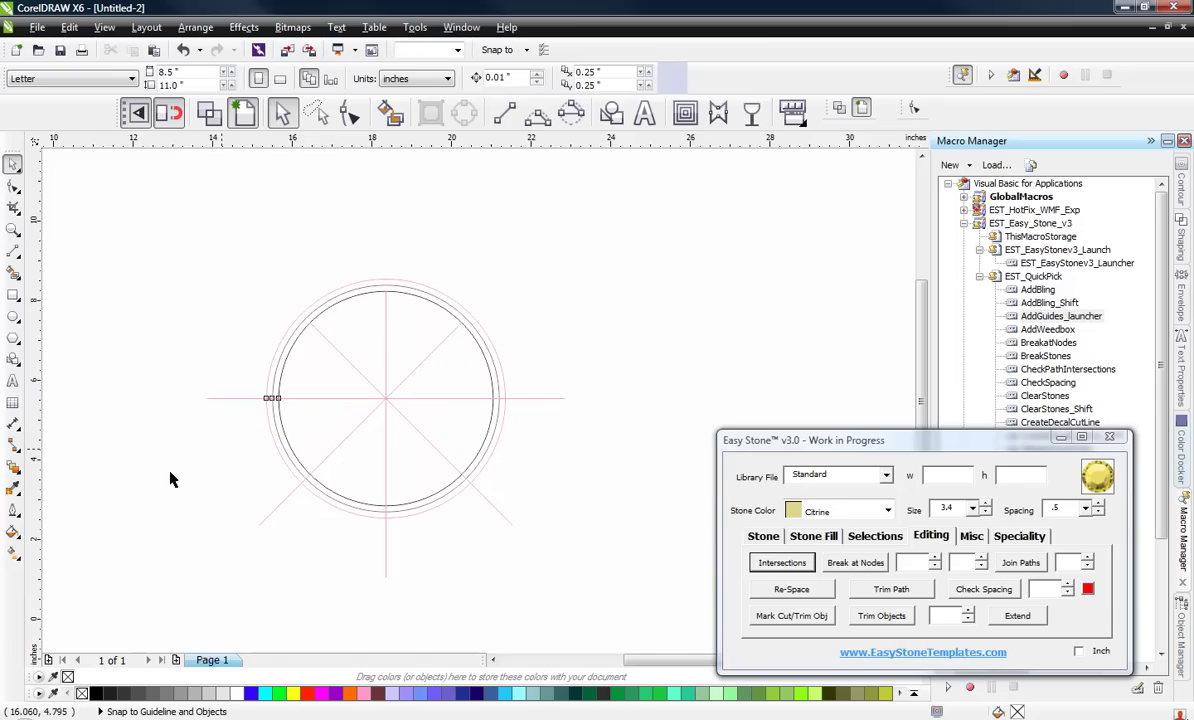
drag(205, 552, 338, 478)
drag(358, 604, 418, 497)
drag(426, 561, 613, 395)
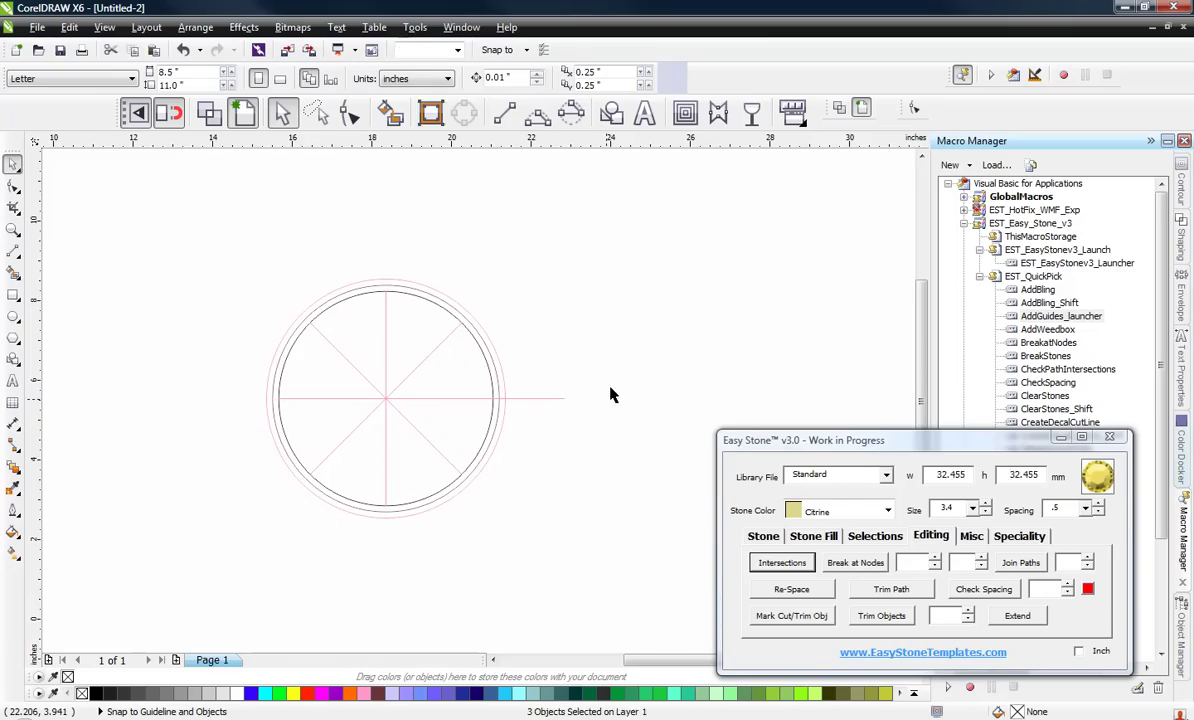
drag(554, 365, 461, 434)
key(Delete)
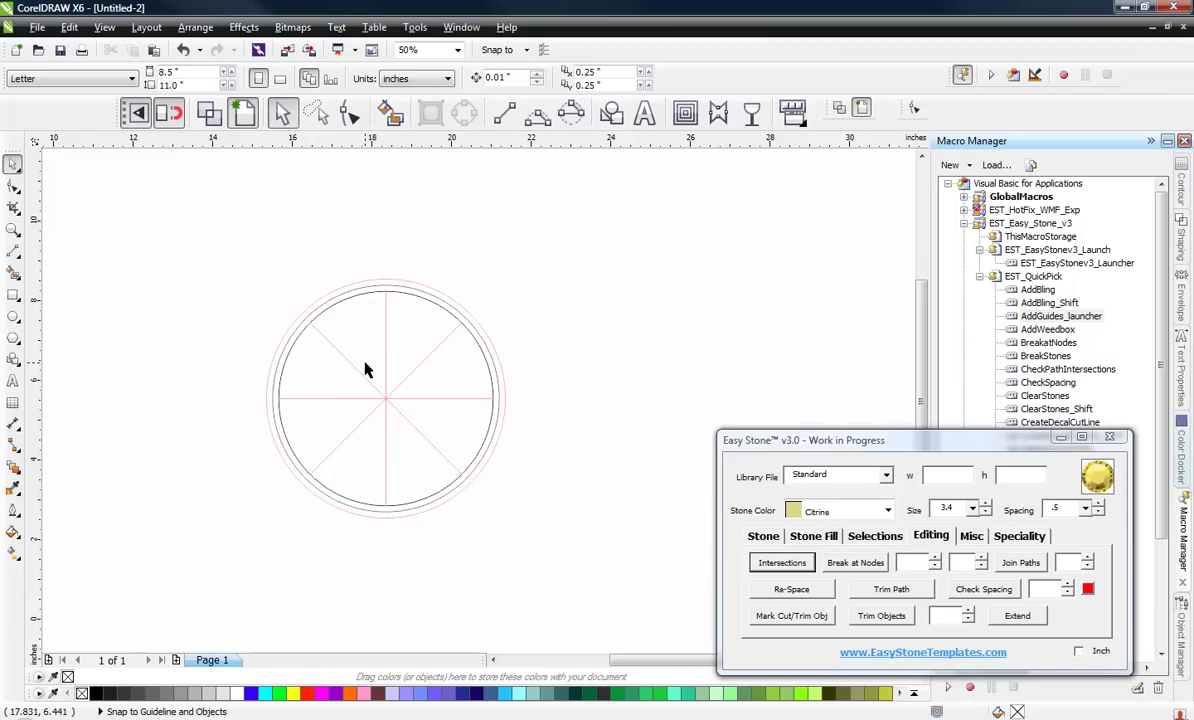
scroll(368, 371, up, 2)
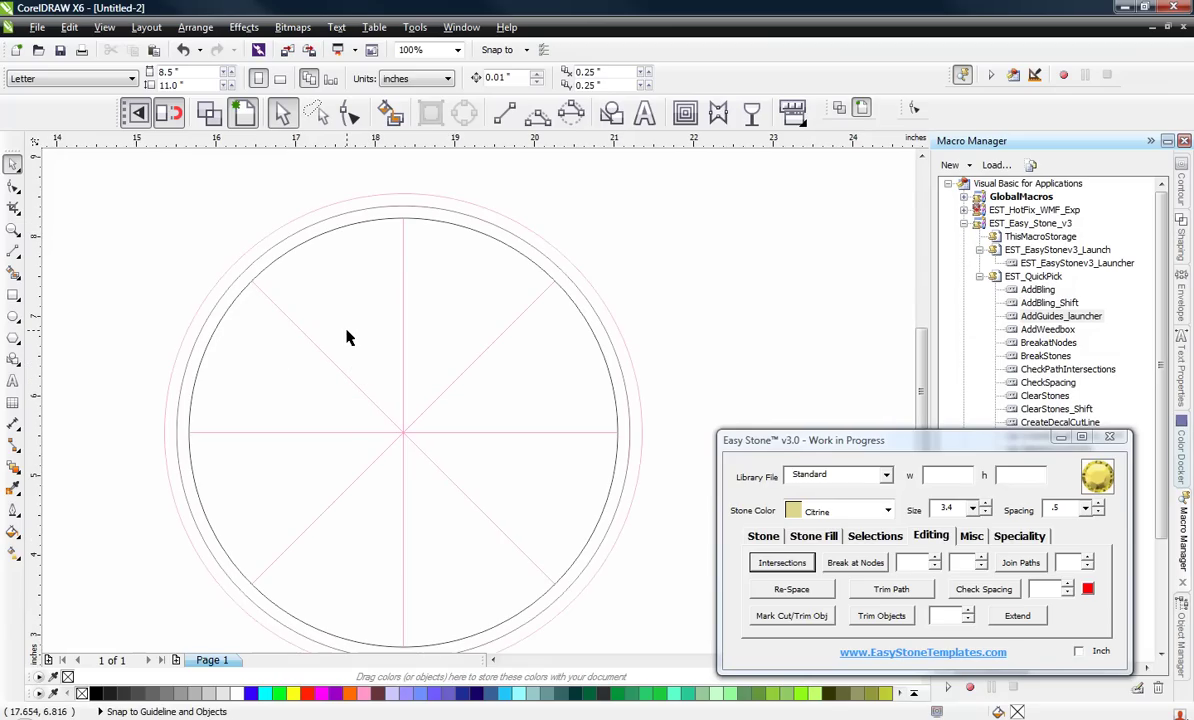
Delete all the spoke lines inside the innermost circle, leaving only the three concentric circles.
drag(345, 337, 501, 500)
drag(377, 175, 436, 455)
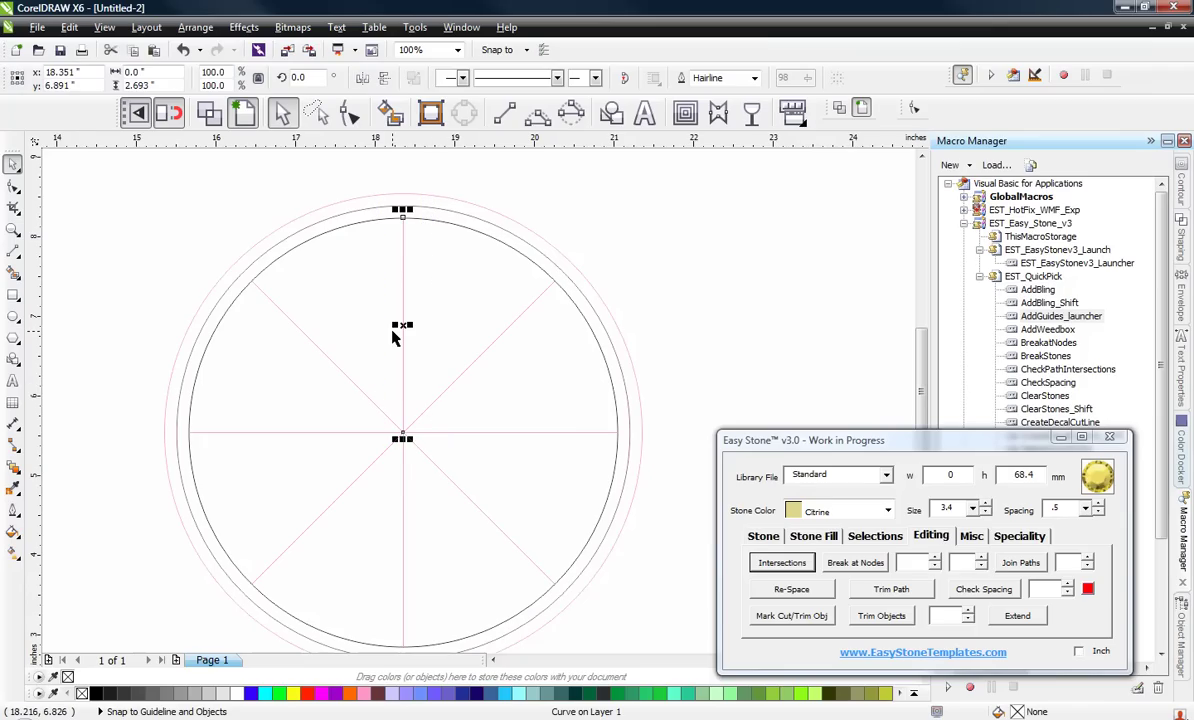
key(Delete)
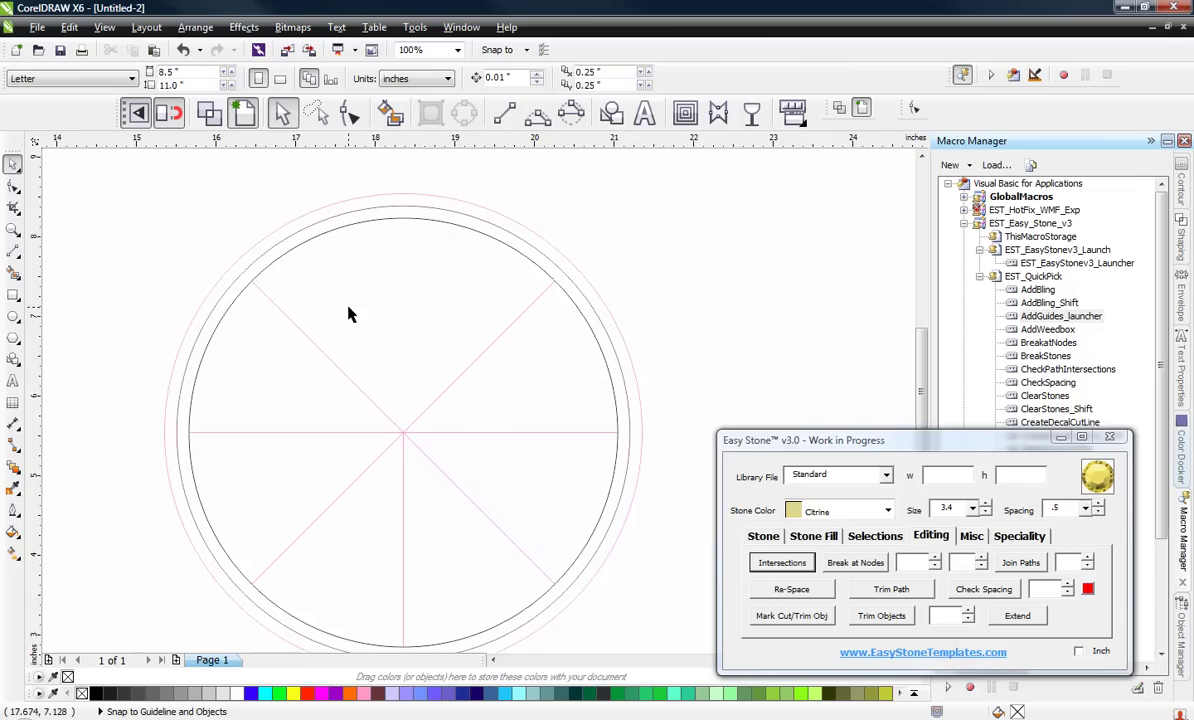
drag(341, 310, 478, 508)
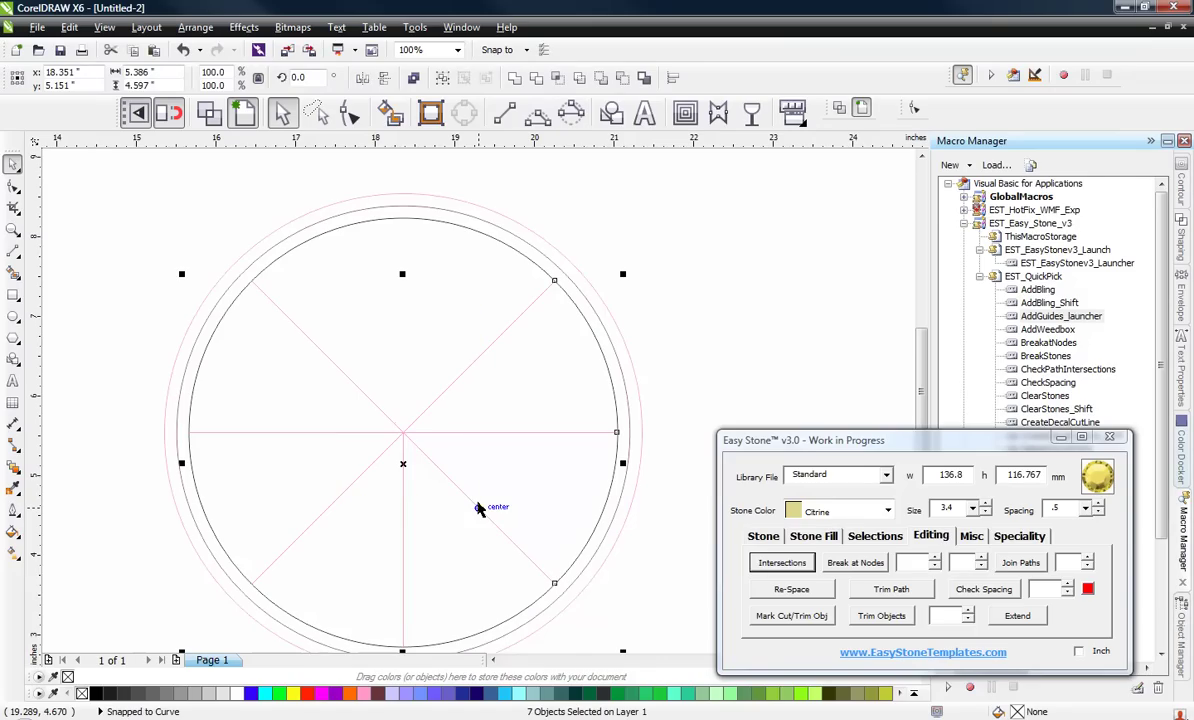
key(Delete)
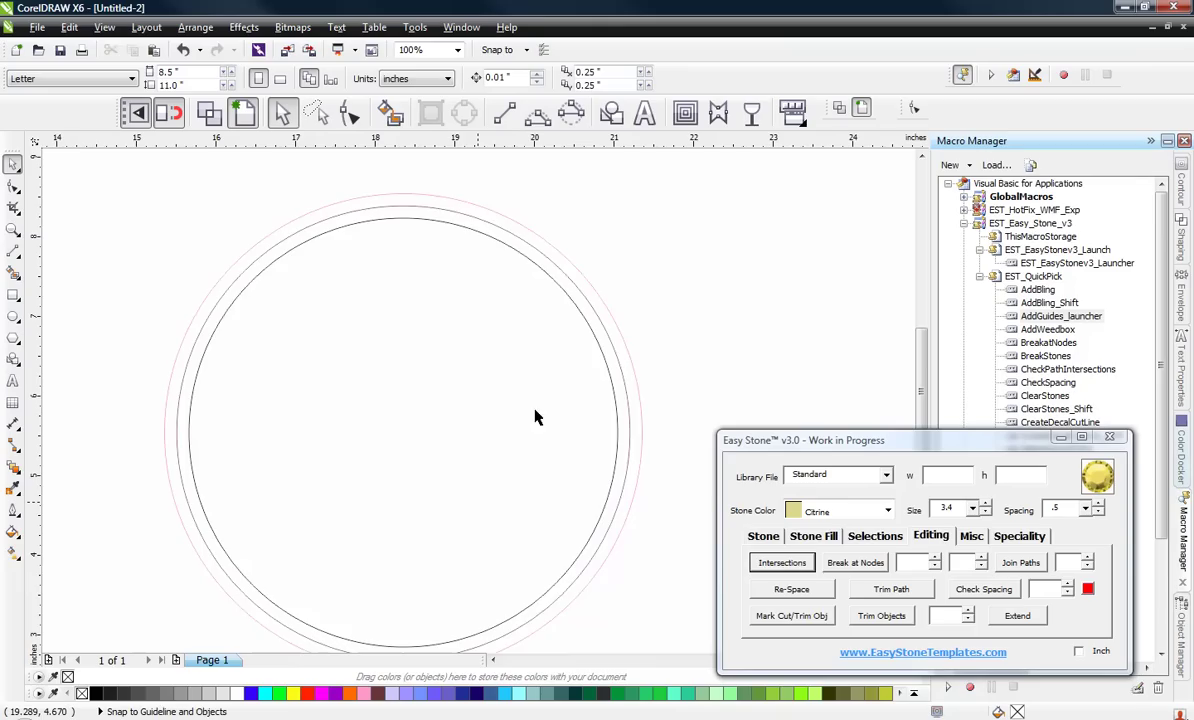
Add Emerald Green stones along the outer circle's arc segment running from the top to the upper-right 45-degree point.
scroll(541, 337, down, 2)
scroll(515, 343, up, 2)
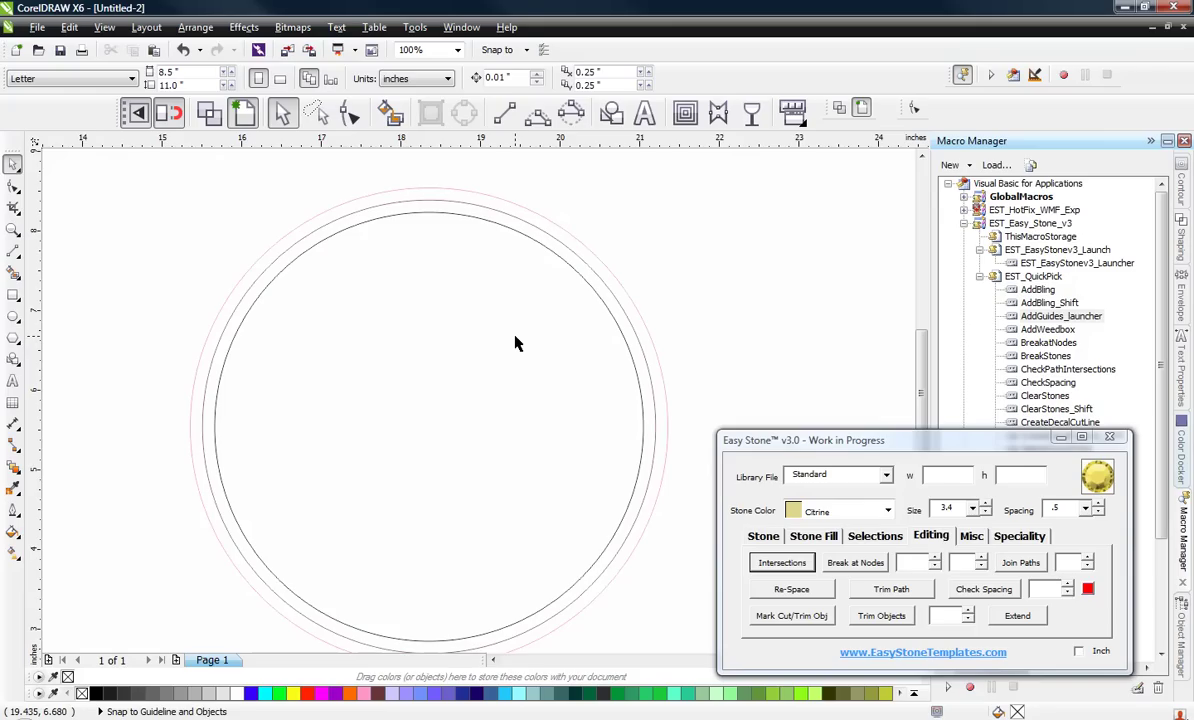
scroll(480, 250, down, 1)
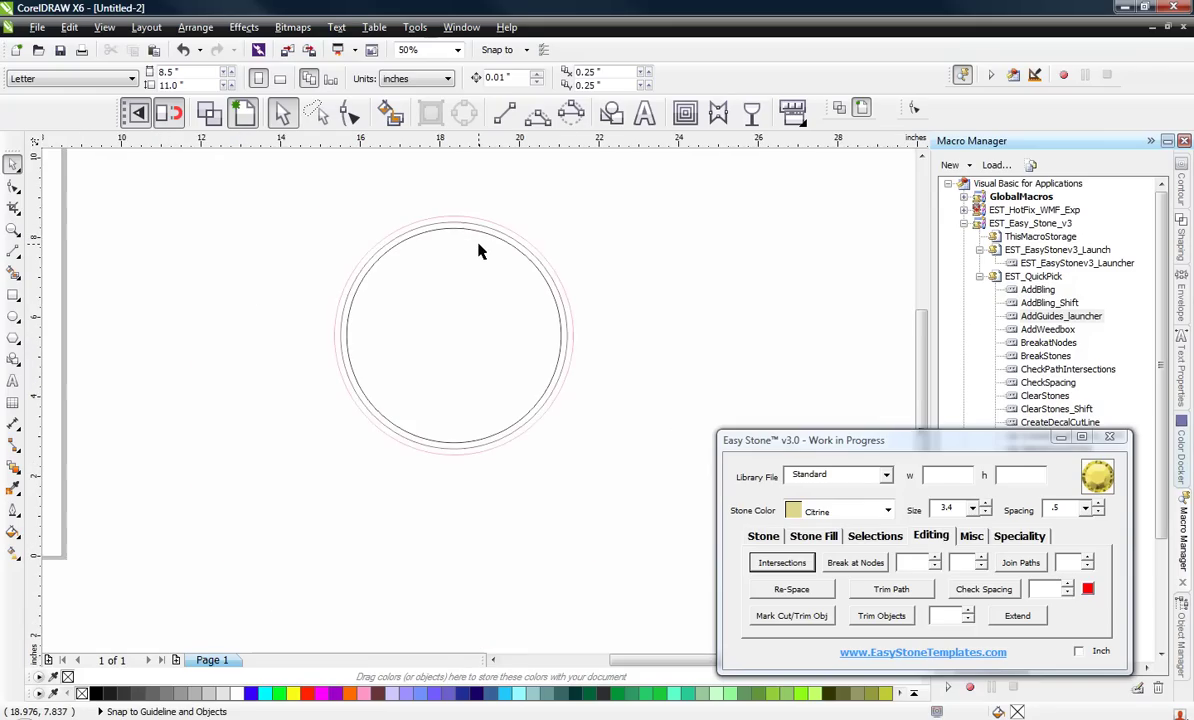
scroll(480, 250, up, 1)
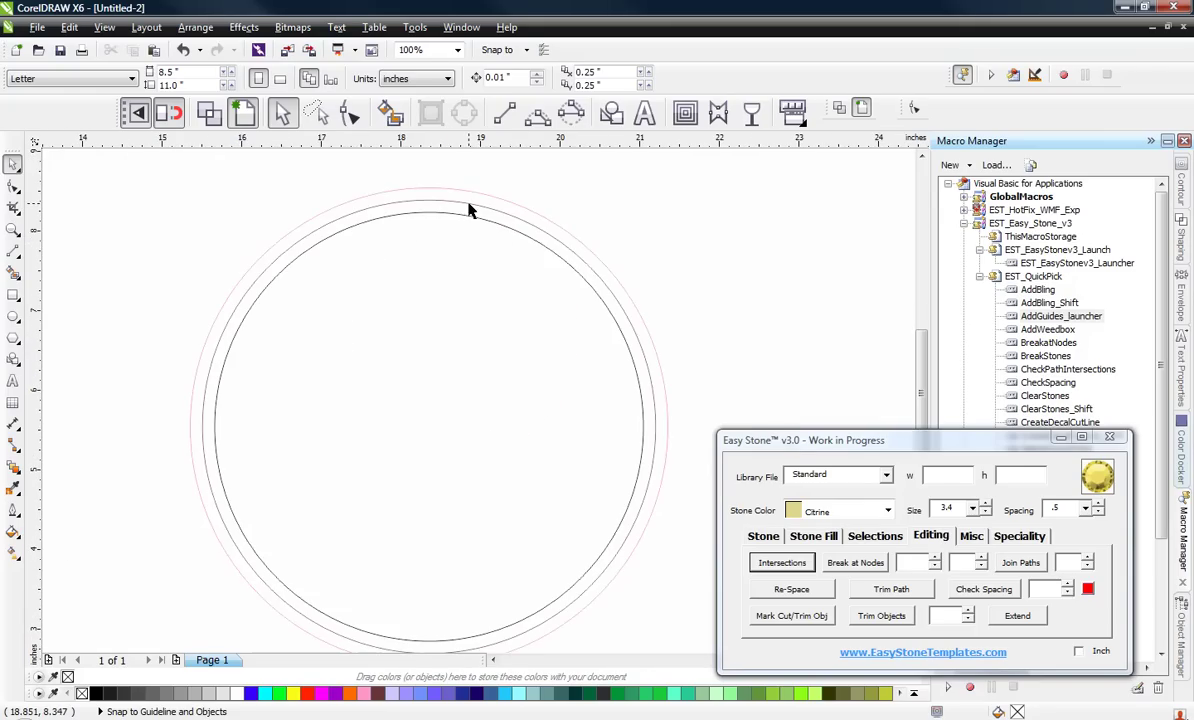
scroll(481, 212, up, 1)
click(579, 215)
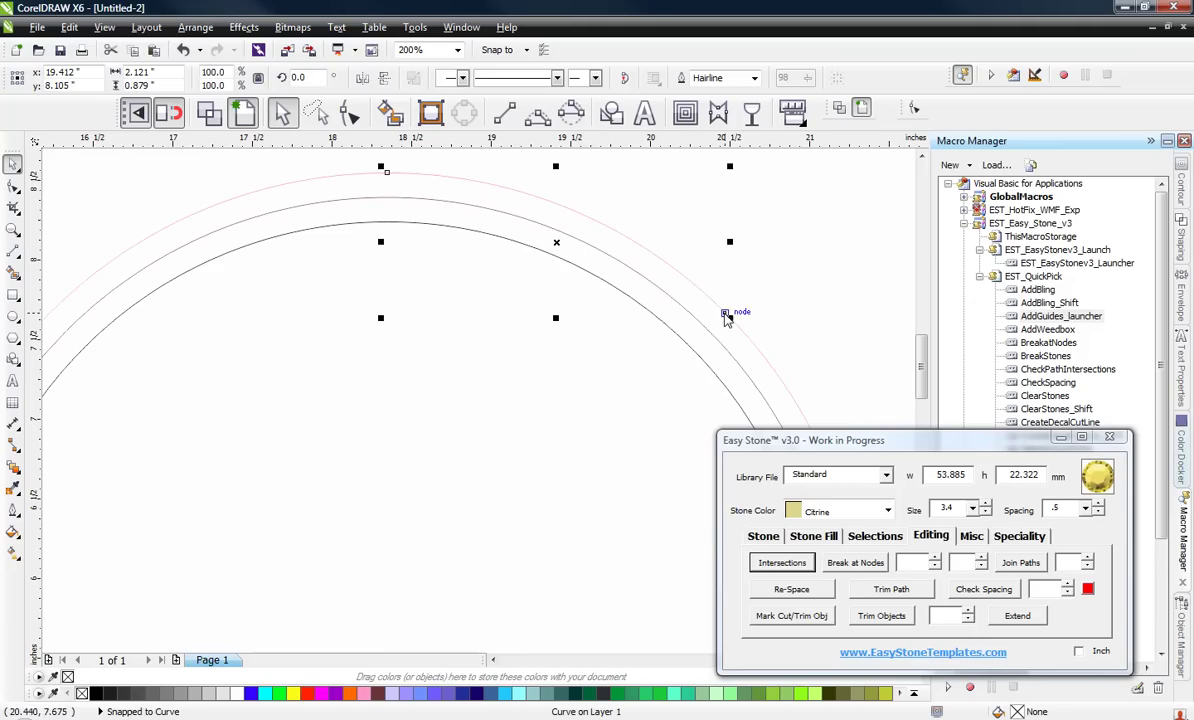
scroll(535, 252, down, 3)
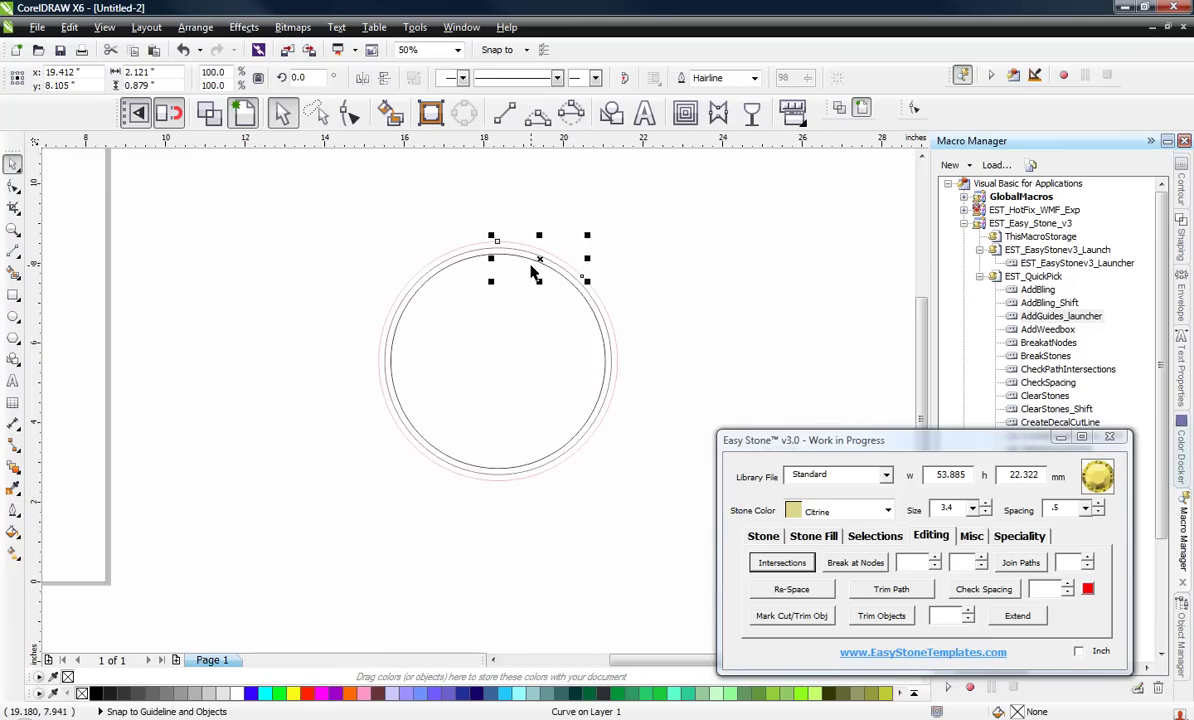
scroll(552, 253, up, 2)
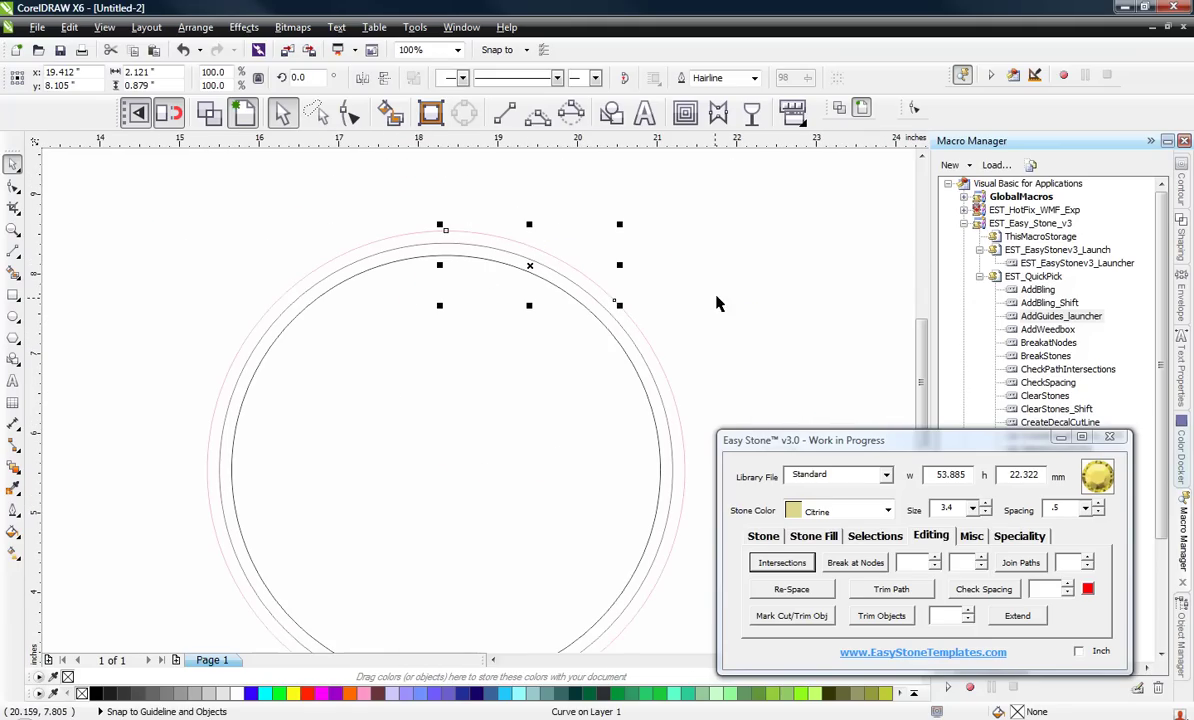
click(840, 511)
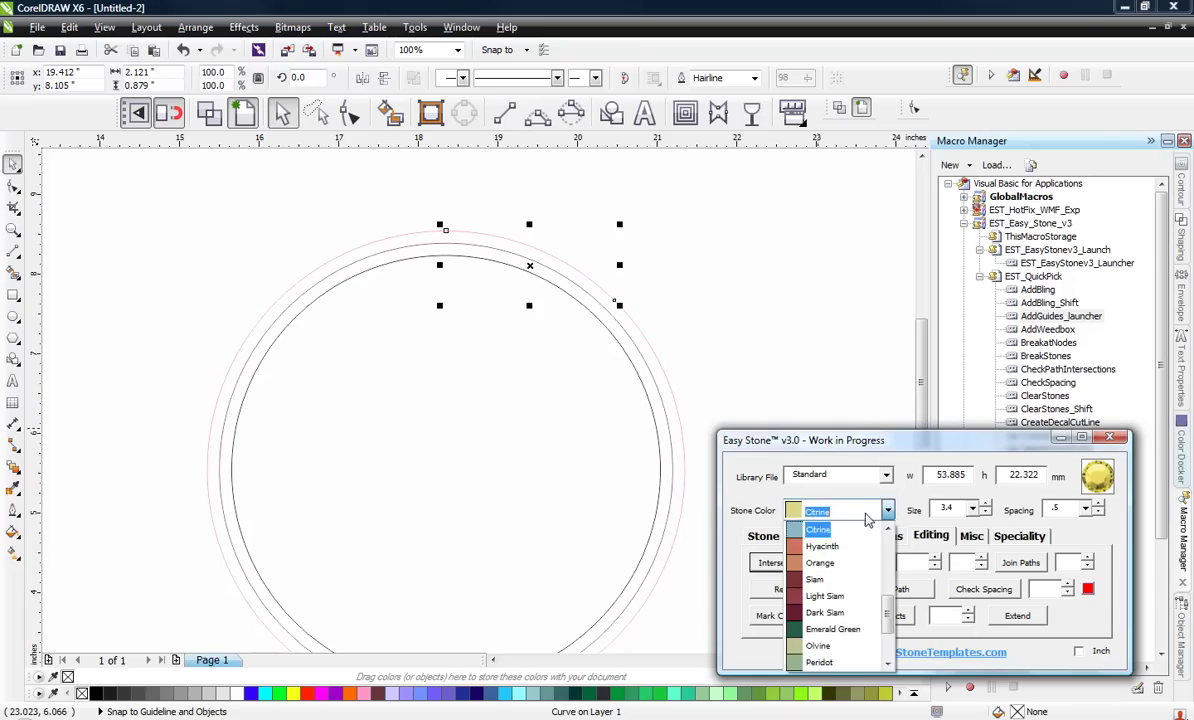
click(808, 592)
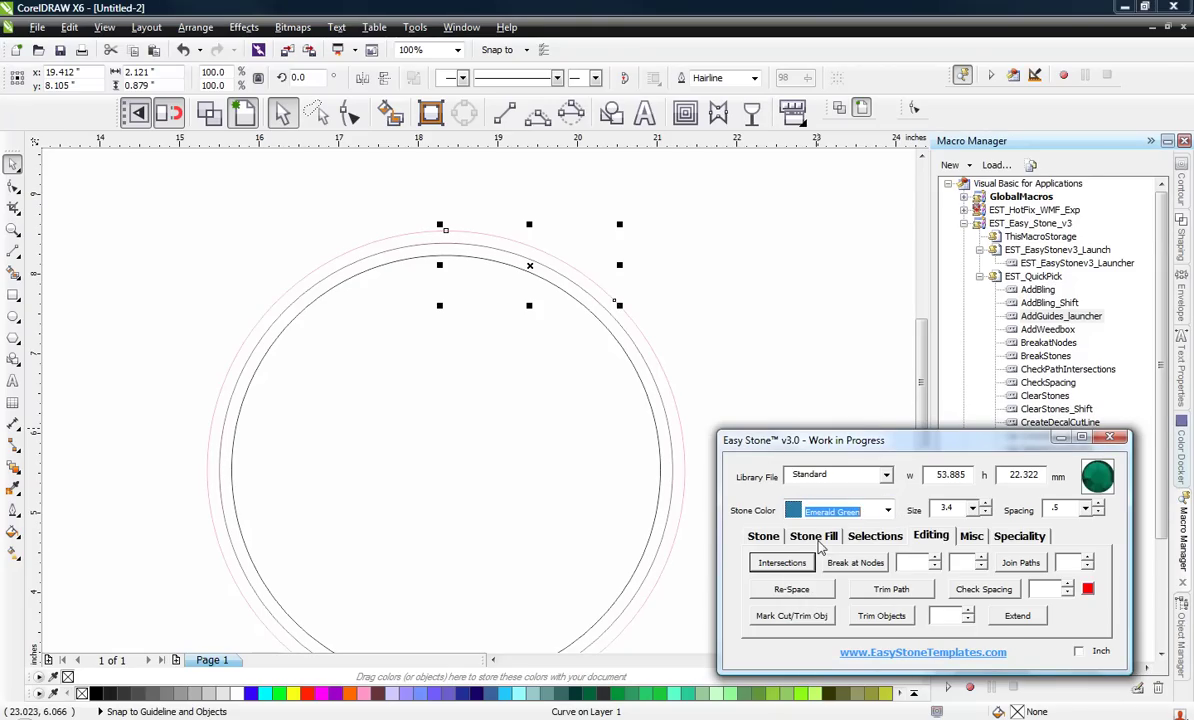
click(764, 537)
click(858, 563)
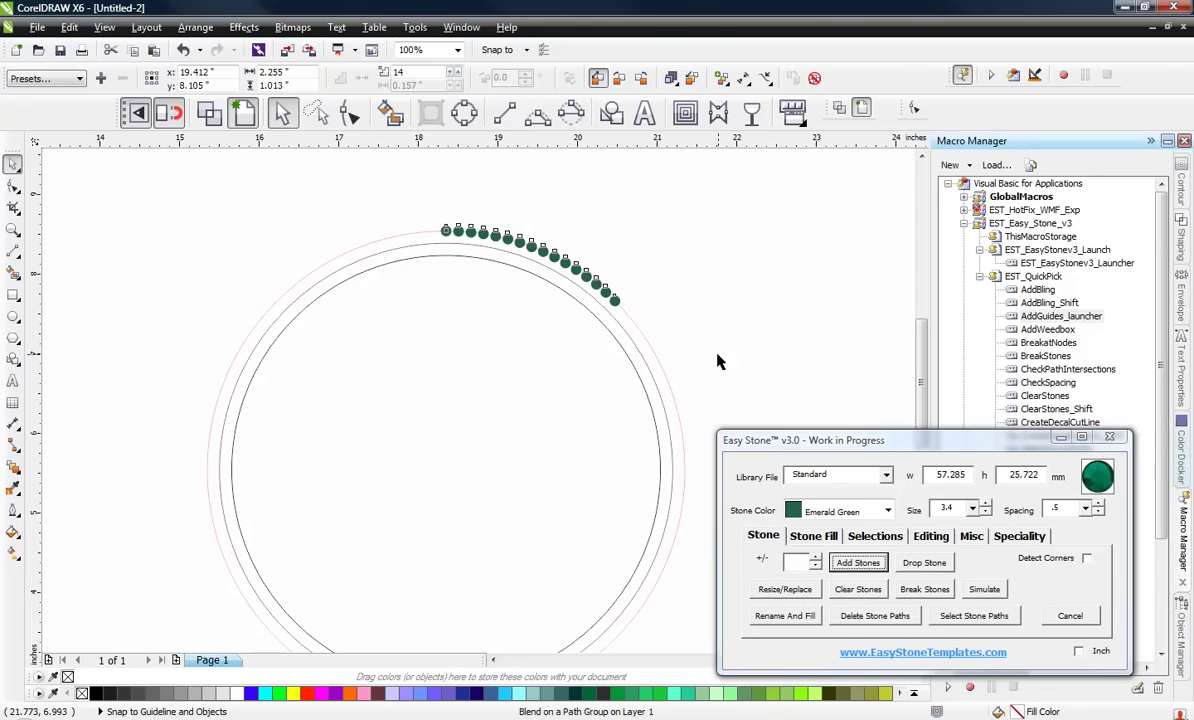
Add Light Siam stones along the middle circle's arc directly inside the first Emerald Green row.
click(835, 511)
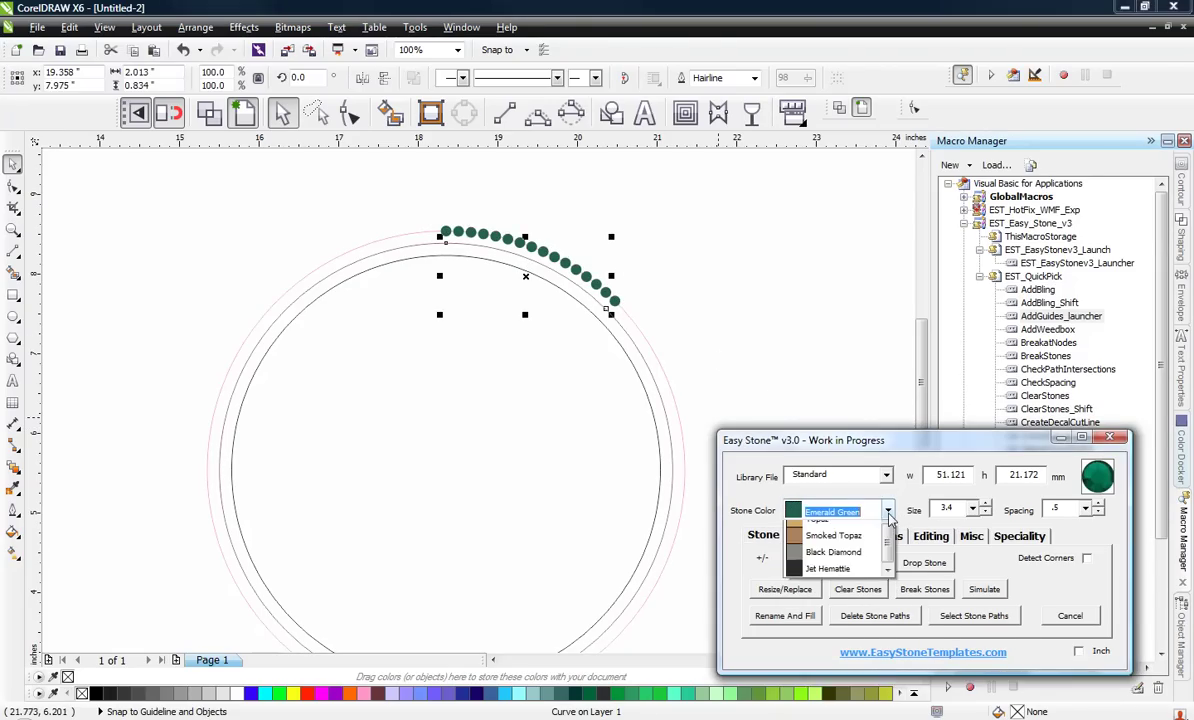
scroll(864, 573, up, 2)
click(786, 574)
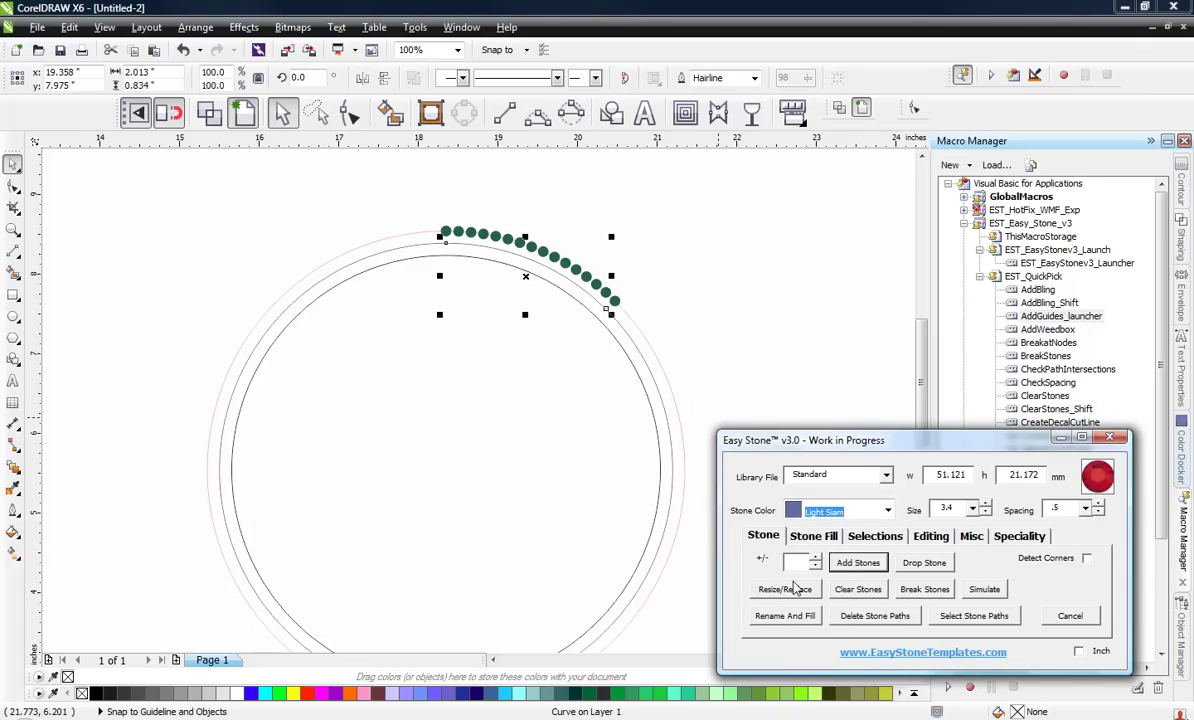
click(855, 565)
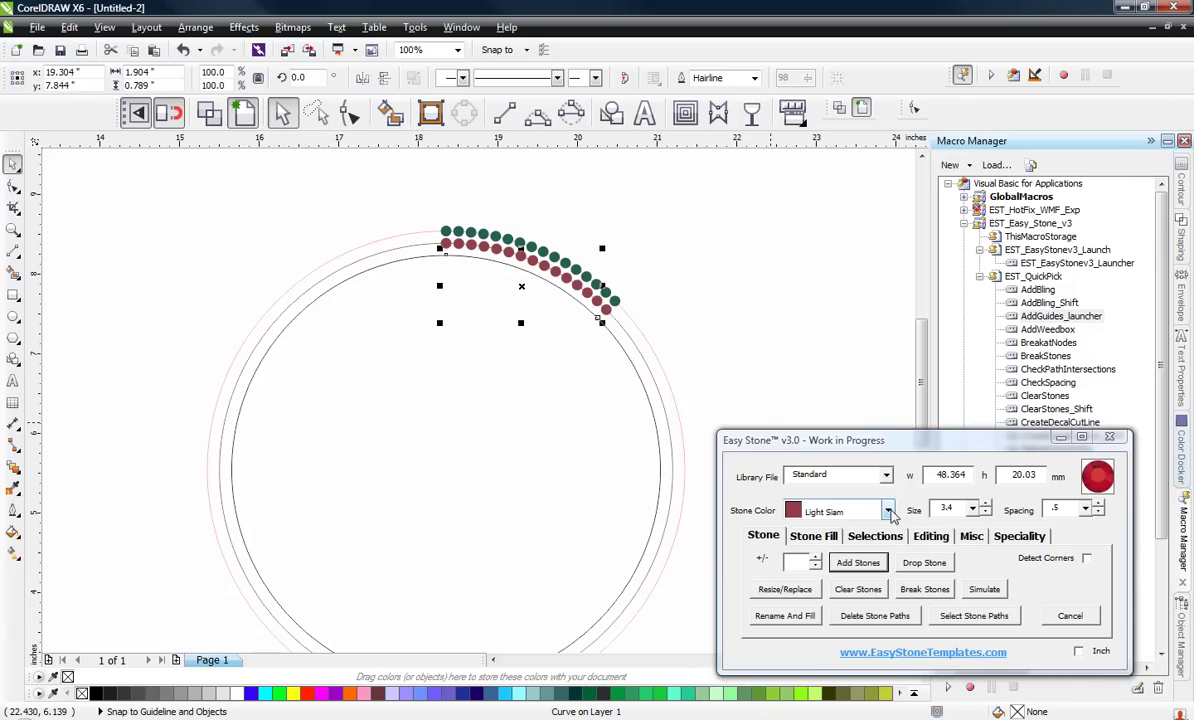
Add Citrine stones along the innermost circle's arc in the first segment, inside the Light Siam row.
click(888, 511)
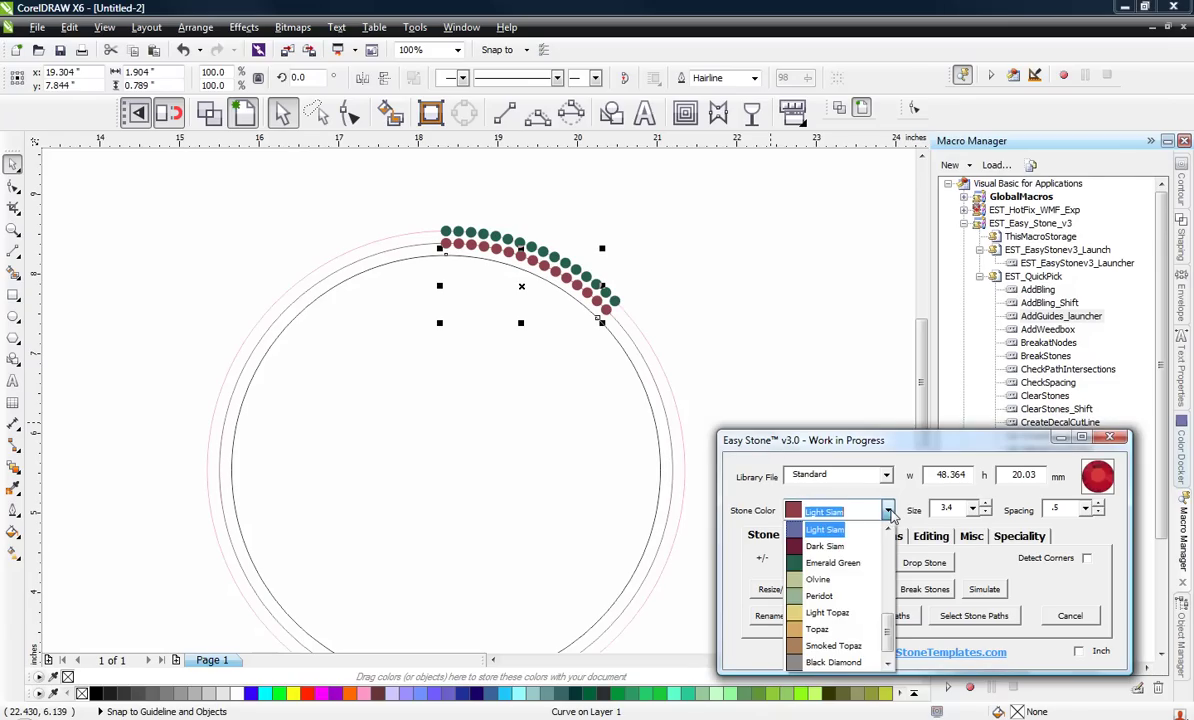
scroll(838, 572, up, 3)
click(830, 563)
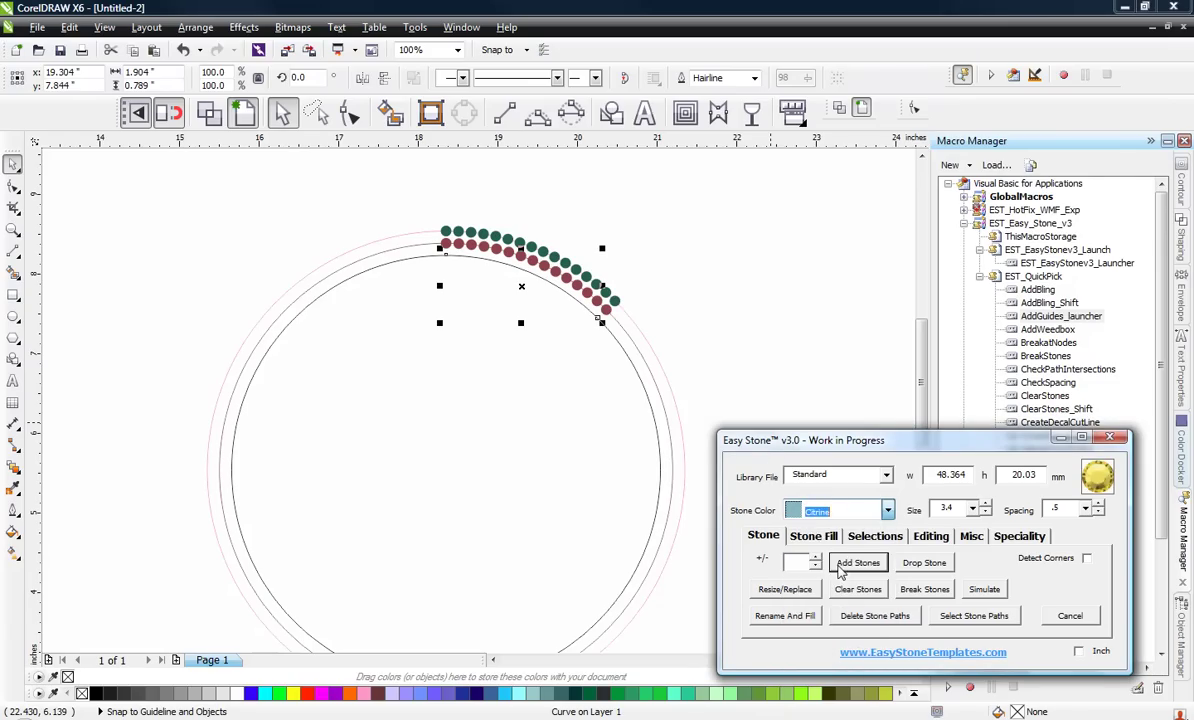
click(857, 562)
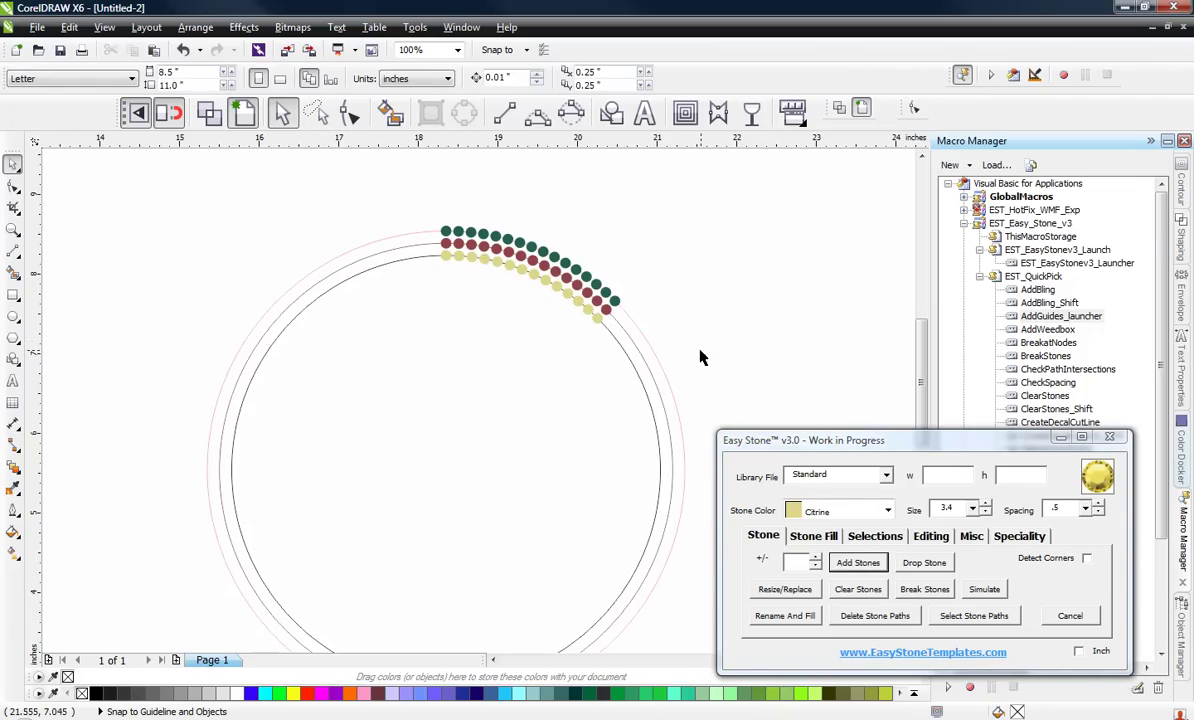
Add Emerald Green stones along the innermost circle's arc in the second segment, from the 45-degree point to the circle's rightmost point.
click(633, 378)
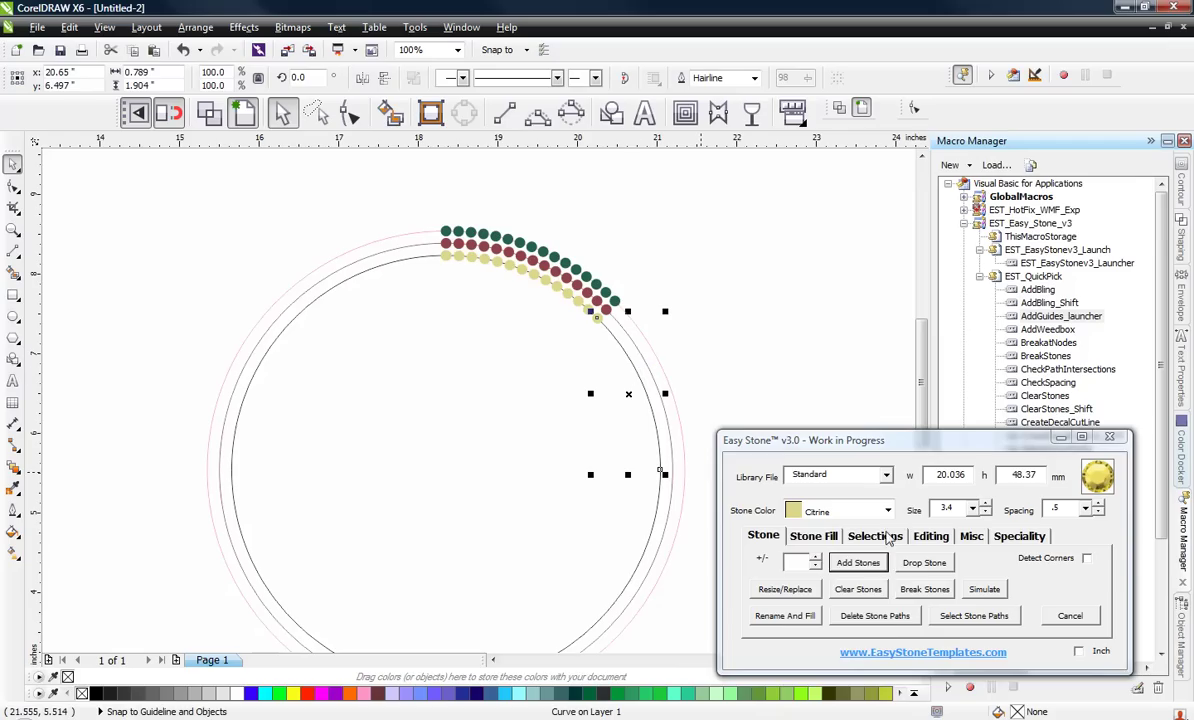
click(830, 511)
click(833, 629)
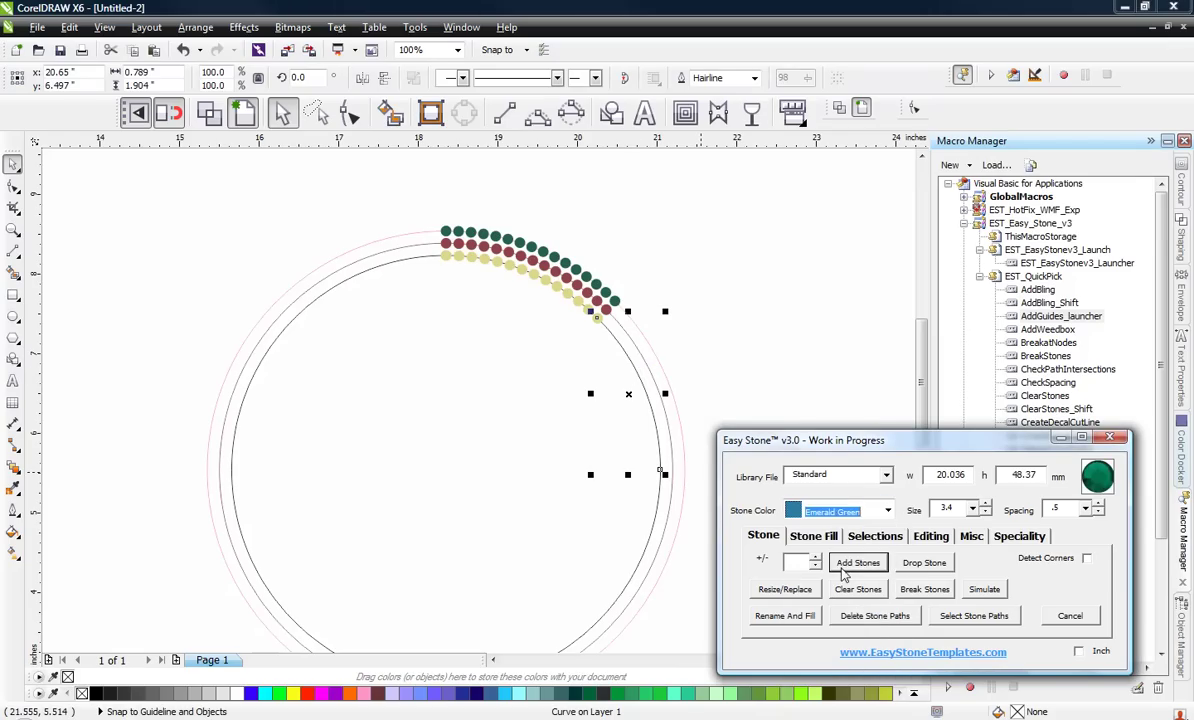
click(858, 562)
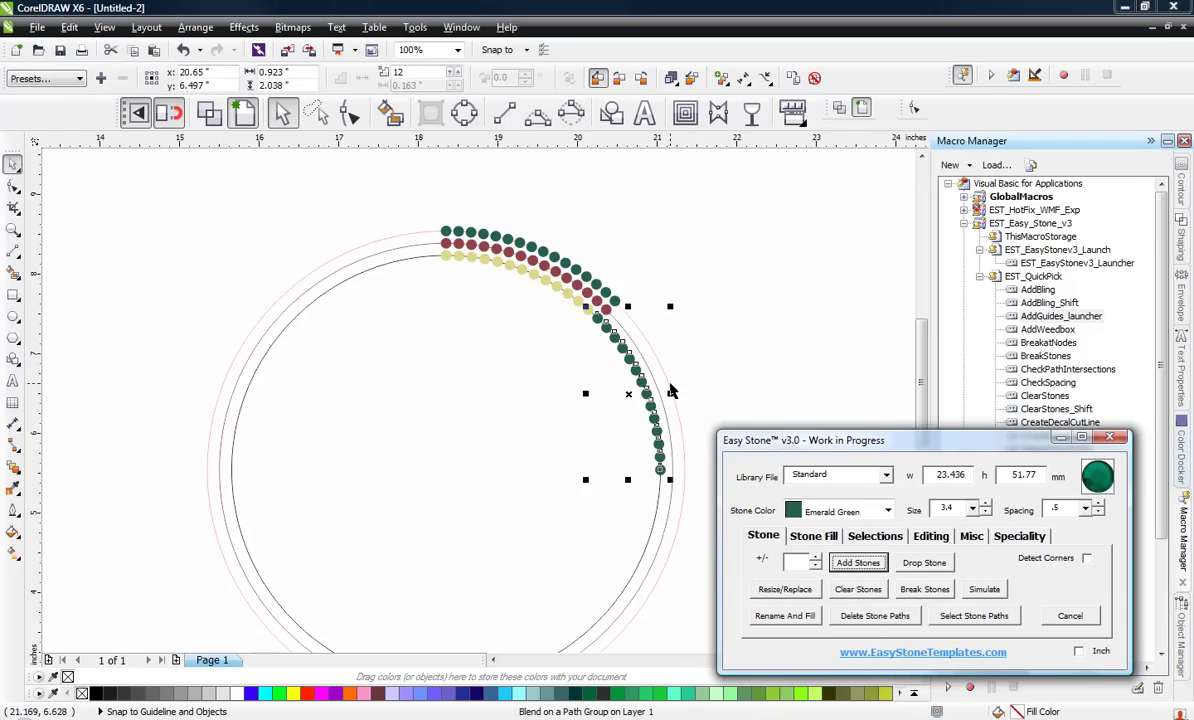
Add Citrine stones along the middle circle's arc in the second segment, just outside its Emerald Green row.
click(887, 511)
scroll(856, 566, down, 5)
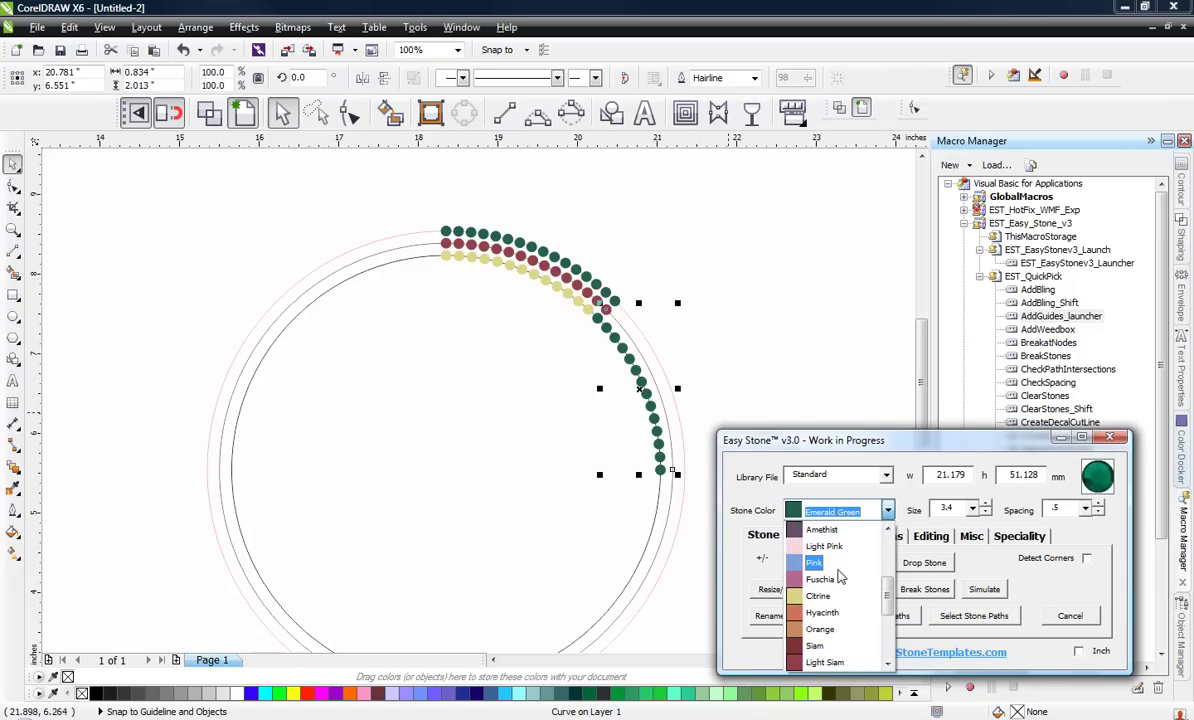
click(830, 648)
click(858, 562)
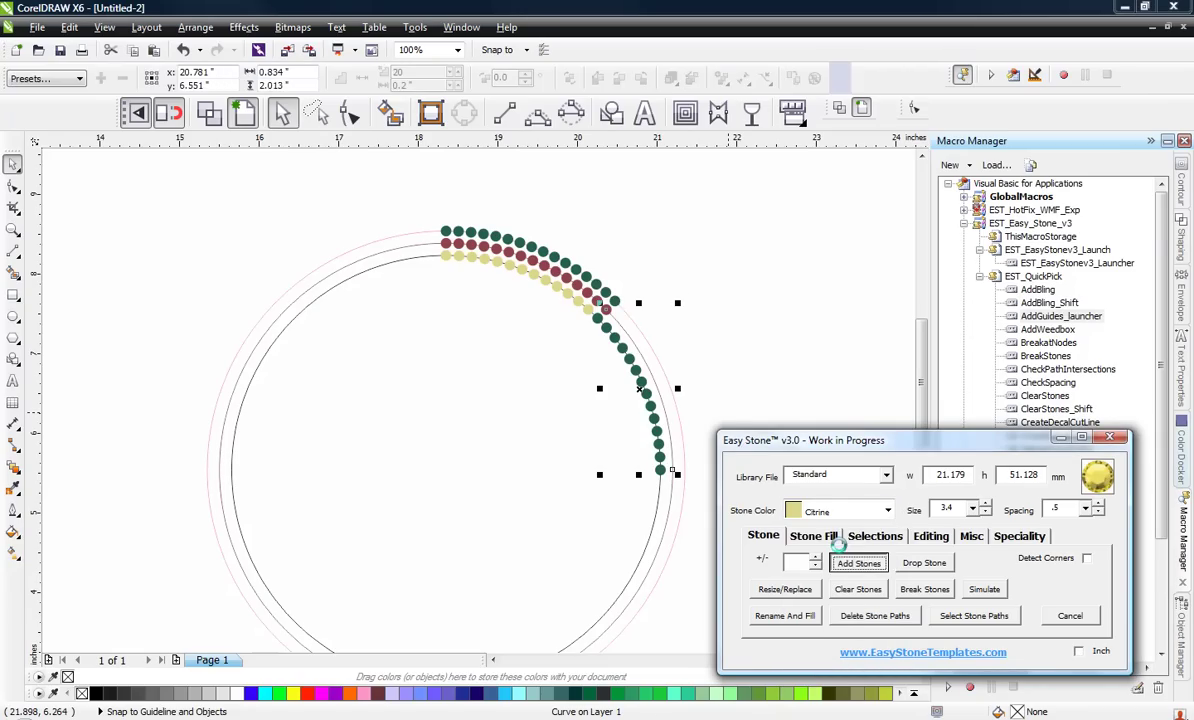
Add Light Siam stones along the outer circle's arc in the second segment, outside the Citrine row.
click(660, 369)
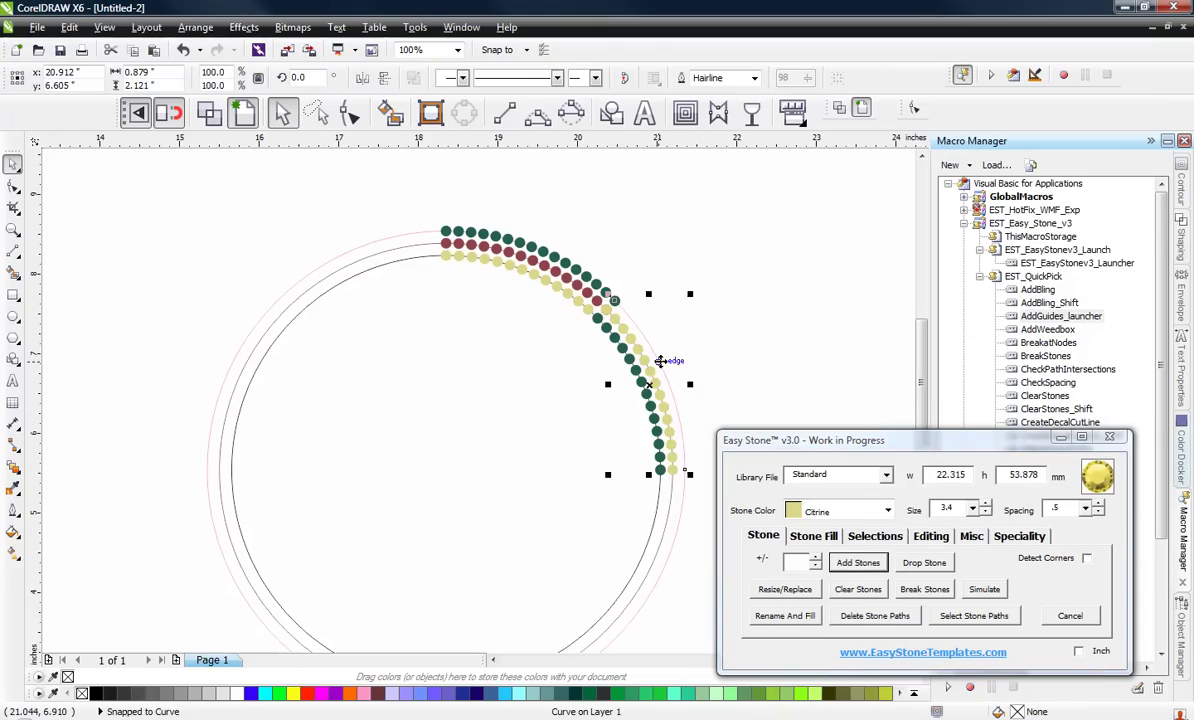
click(887, 511)
click(838, 595)
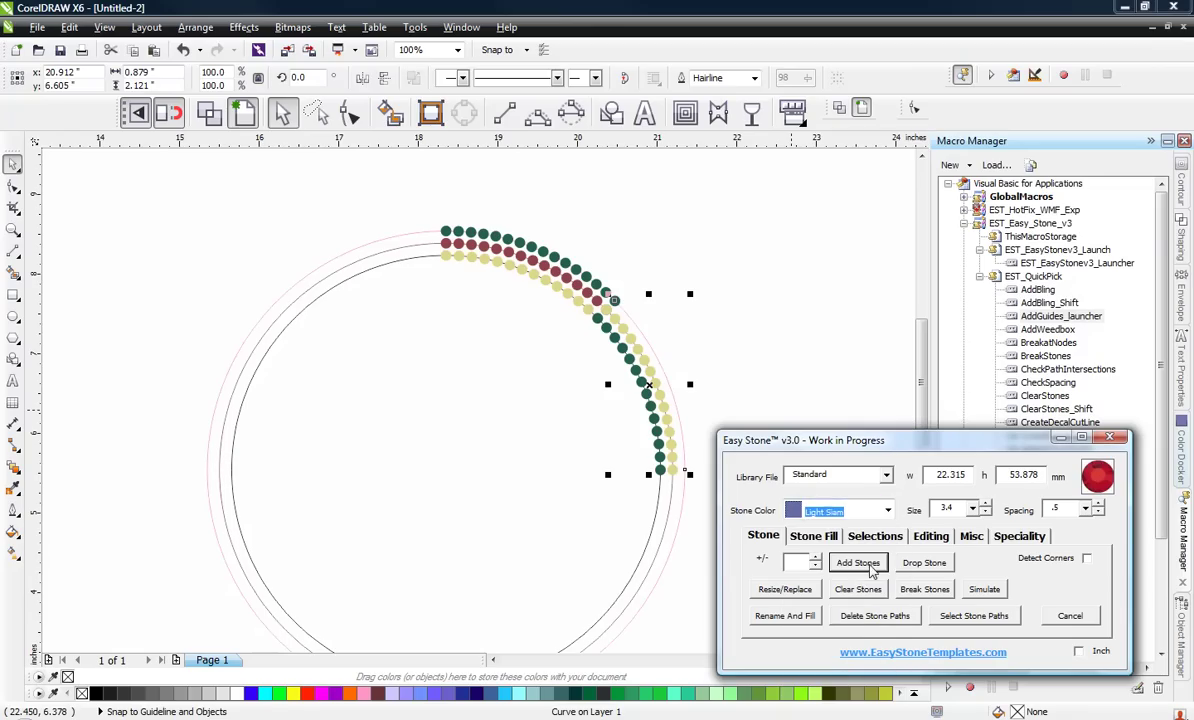
click(858, 562)
Add Emerald Green stones along the outer circle's arc in the third segment, from the rightmost point to the lower-right 45-degree point.
scroll(621, 418, down, 2)
scroll(621, 418, up, 2)
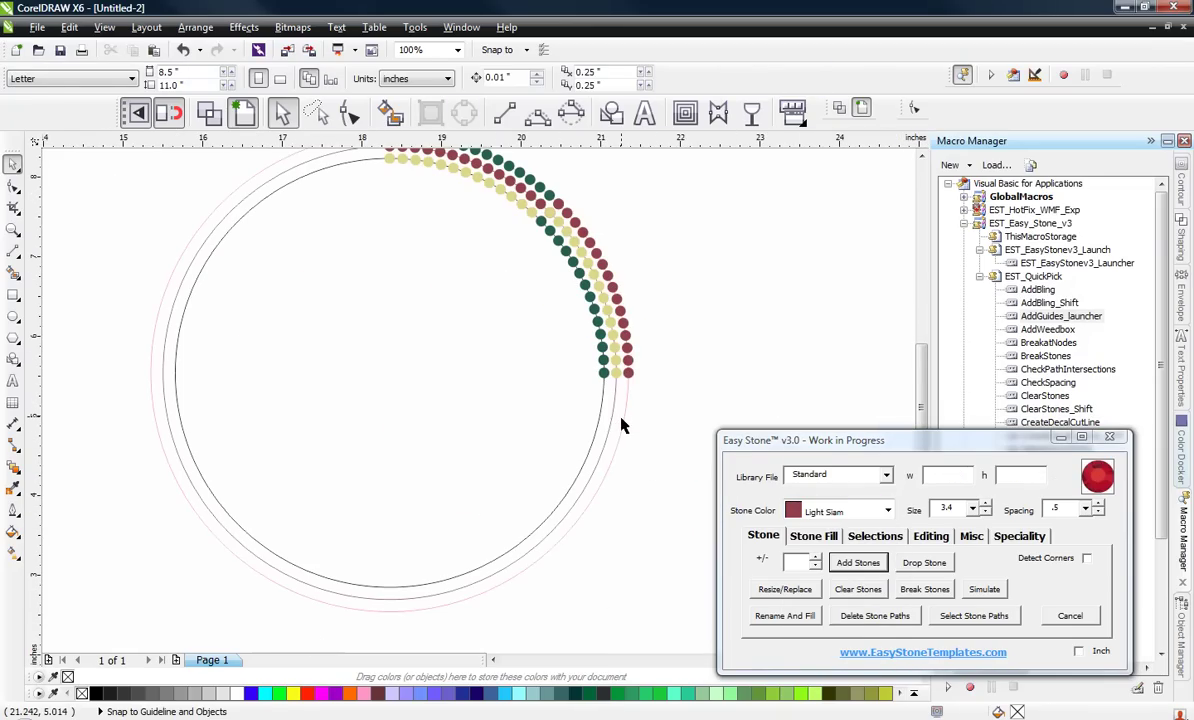
click(621, 418)
click(887, 511)
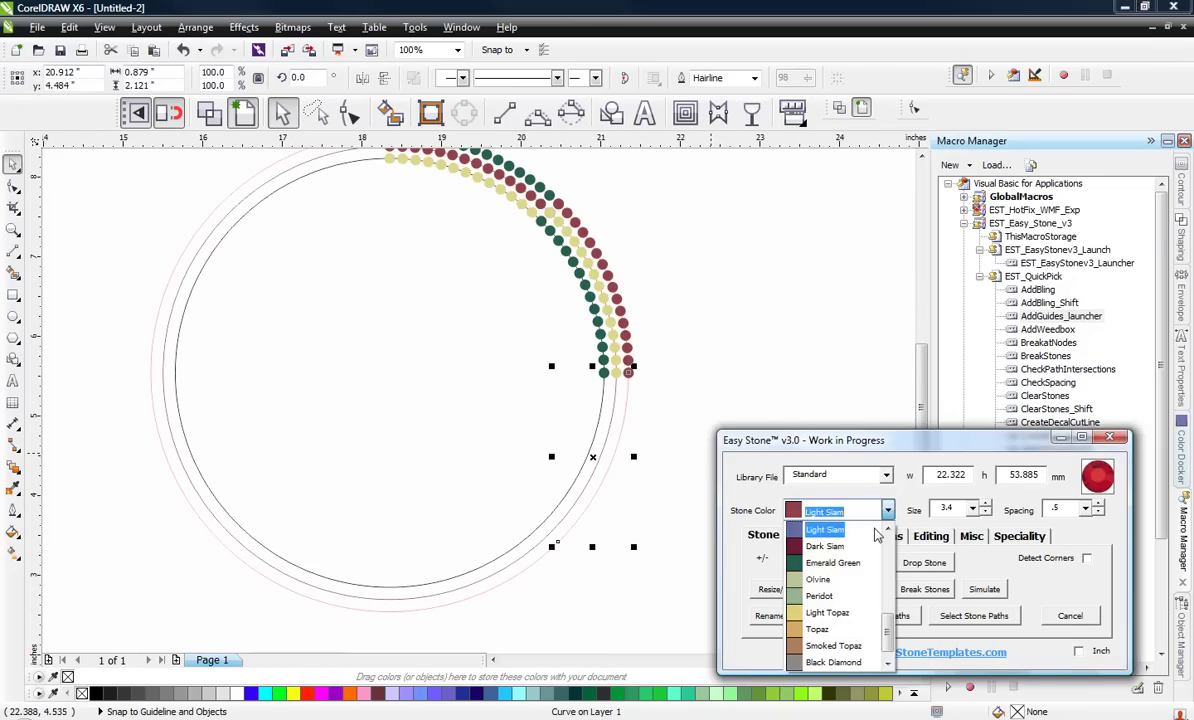
click(826, 563)
click(858, 562)
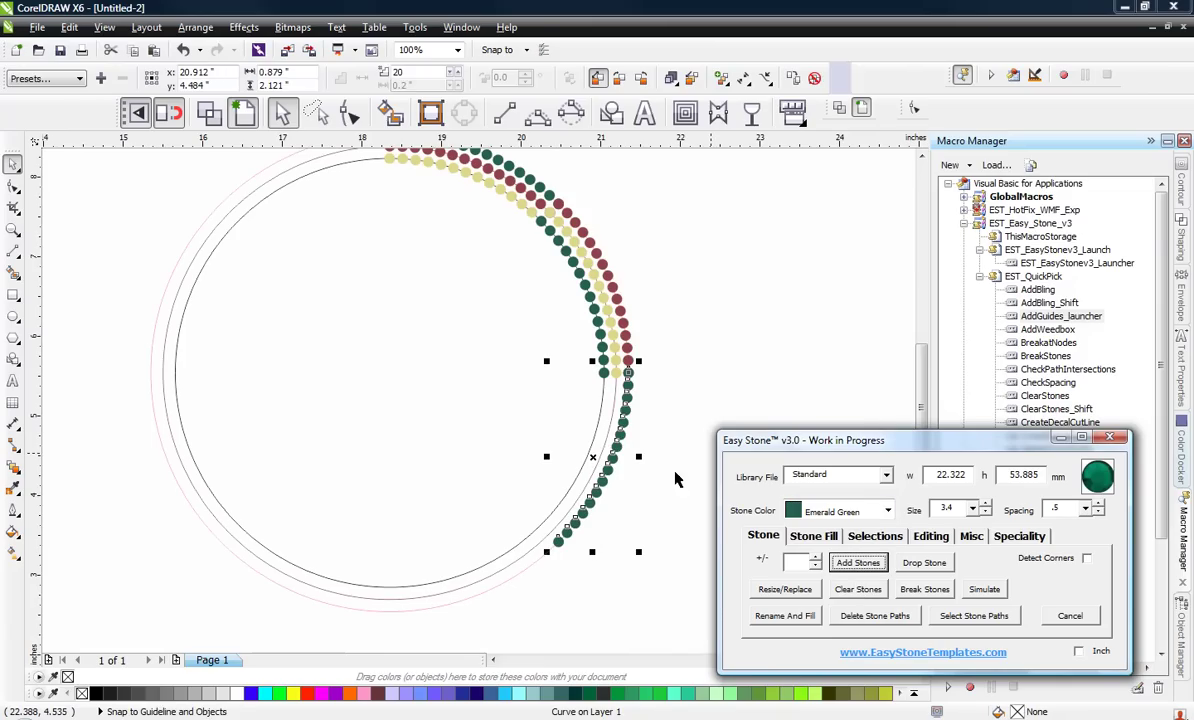
Add Light Siam stones along the middle circle's arc in the third segment, inside its Emerald Green row.
click(607, 438)
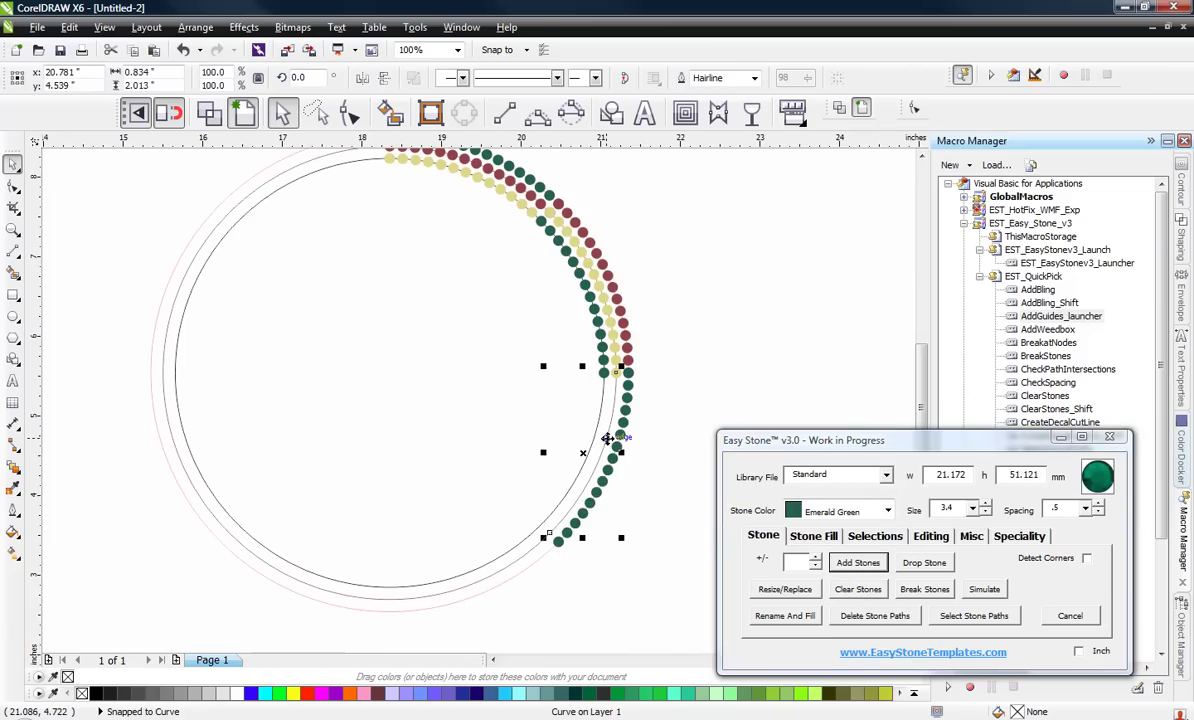
click(887, 511)
scroll(840, 583, up, 1)
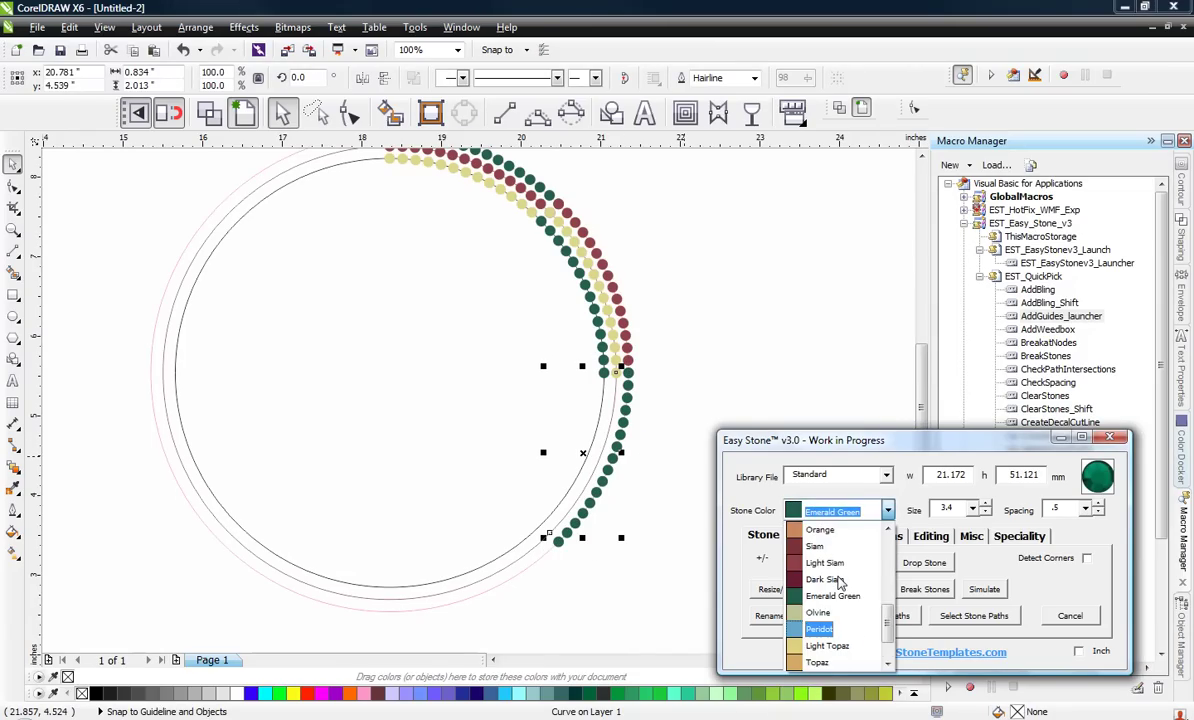
click(835, 564)
click(841, 564)
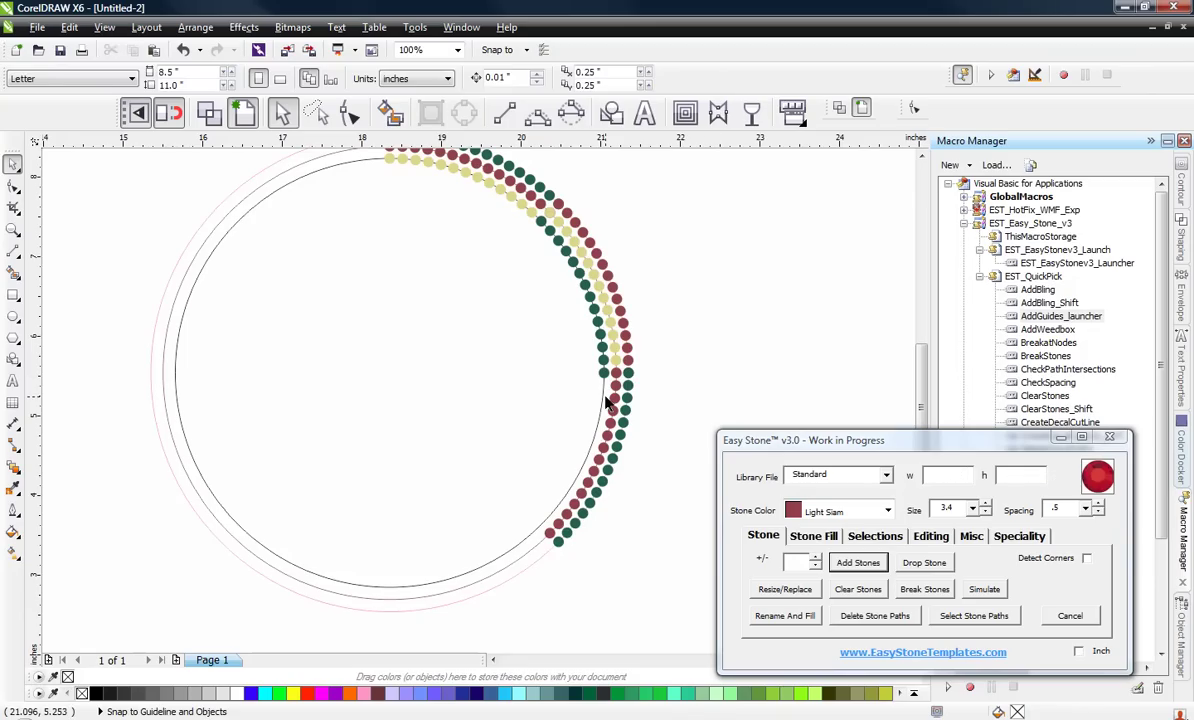
Add Citrine stones along the innermost circle's arc in the third segment, inside its Light Siam row.
click(872, 511)
scroll(848, 585, up, 3)
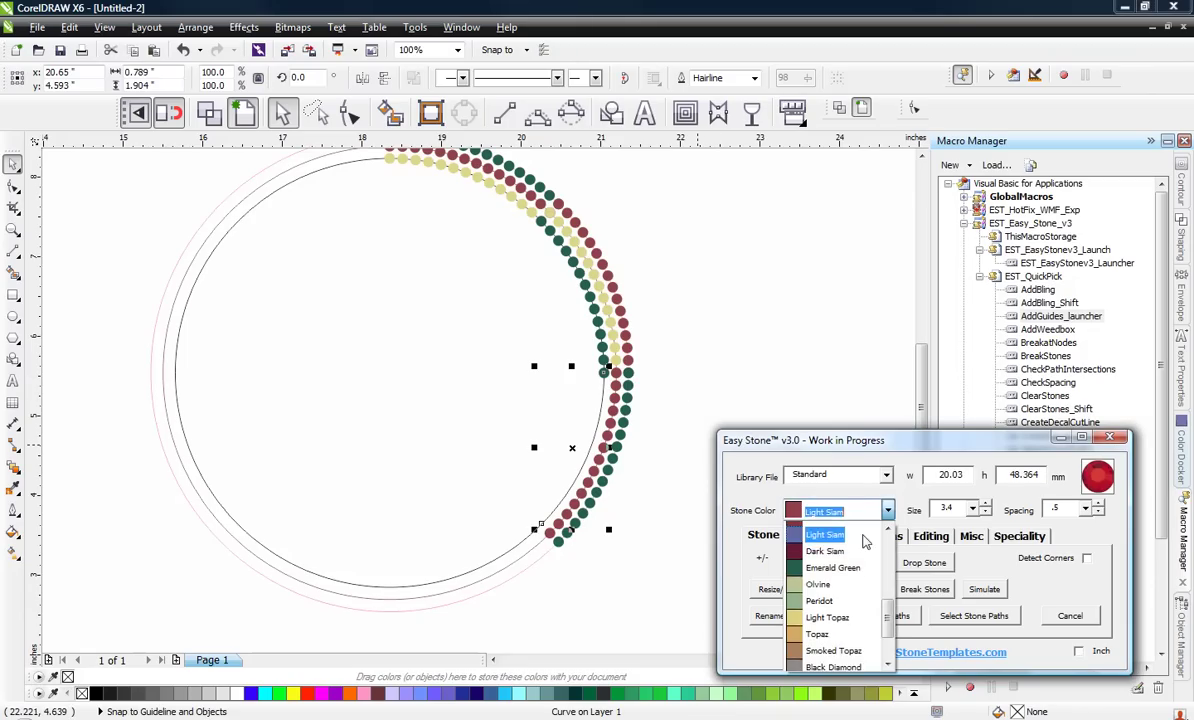
click(838, 612)
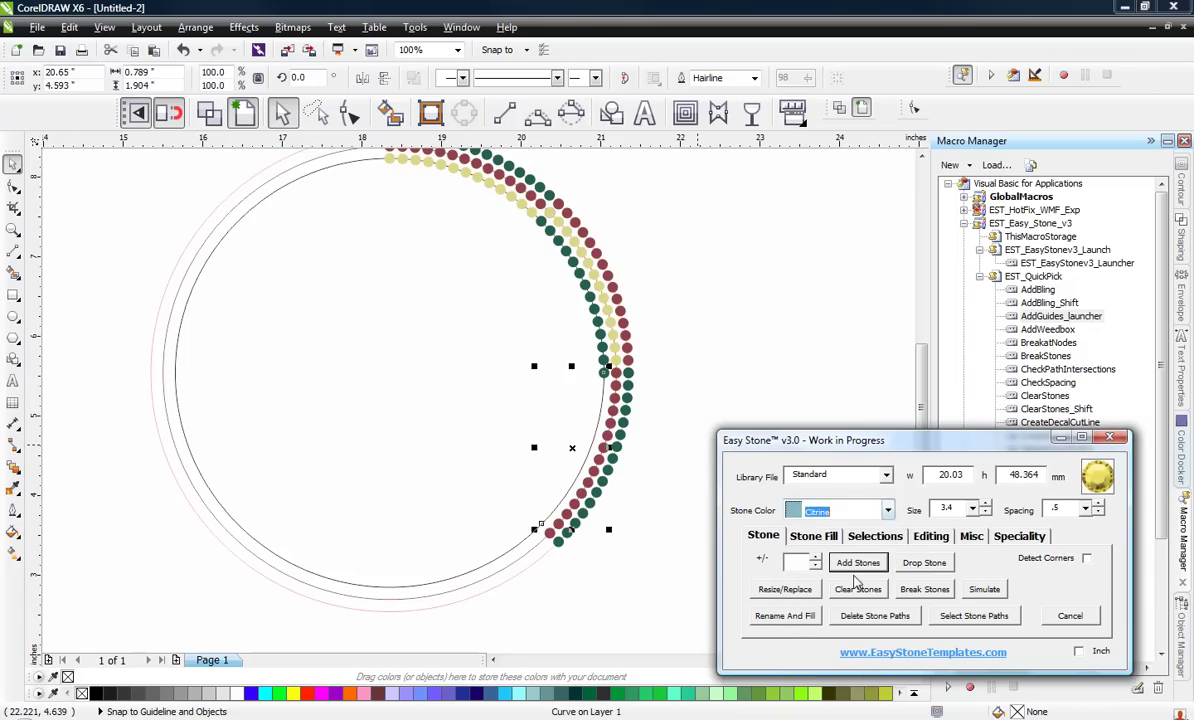
click(856, 562)
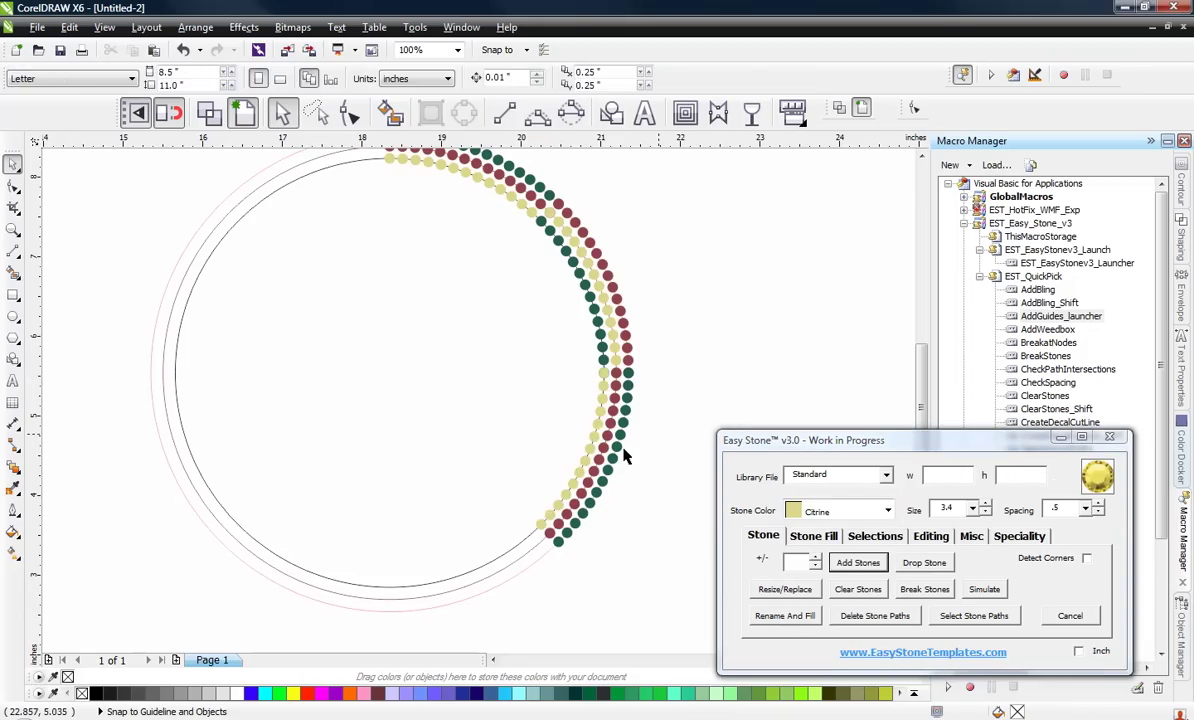
Add Emerald Green stones along the innermost circle's arc in the fourth segment, from the lower-right 45-degree point to the bottommost point.
click(540, 522)
click(874, 513)
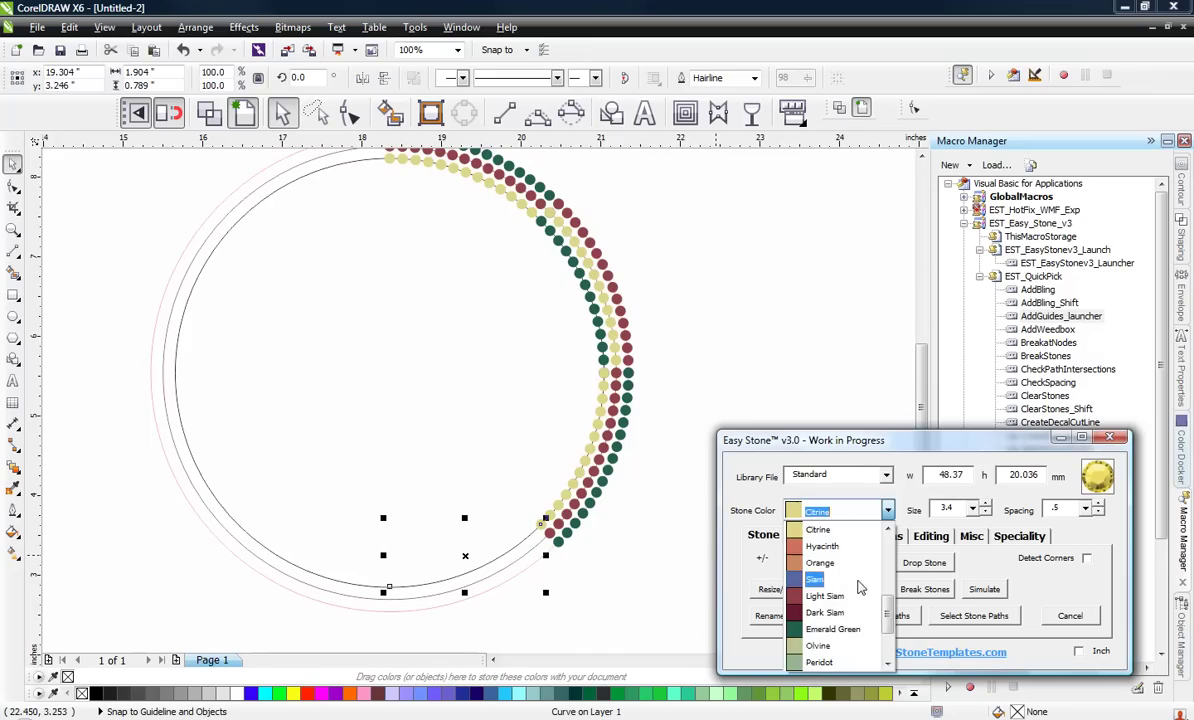
click(800, 603)
click(857, 562)
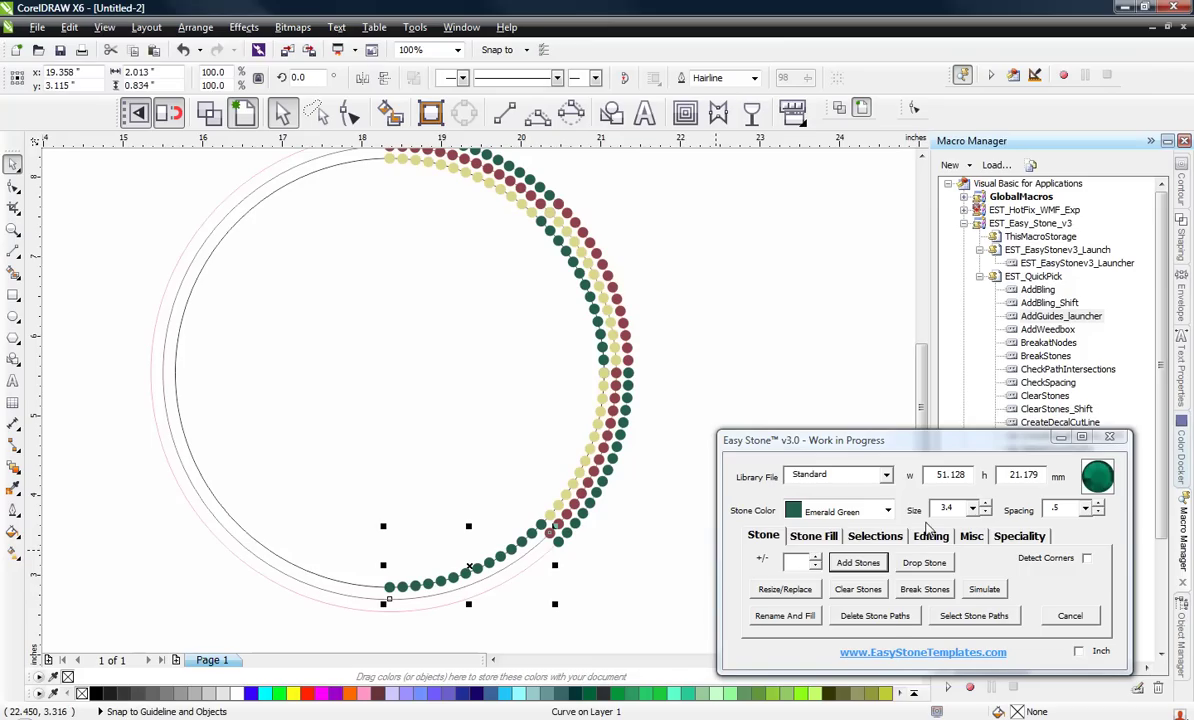
Add Citrine stones along the middle circle's arc in the fourth segment, outside its Emerald Green row.
click(855, 511)
scroll(837, 555, up, 3)
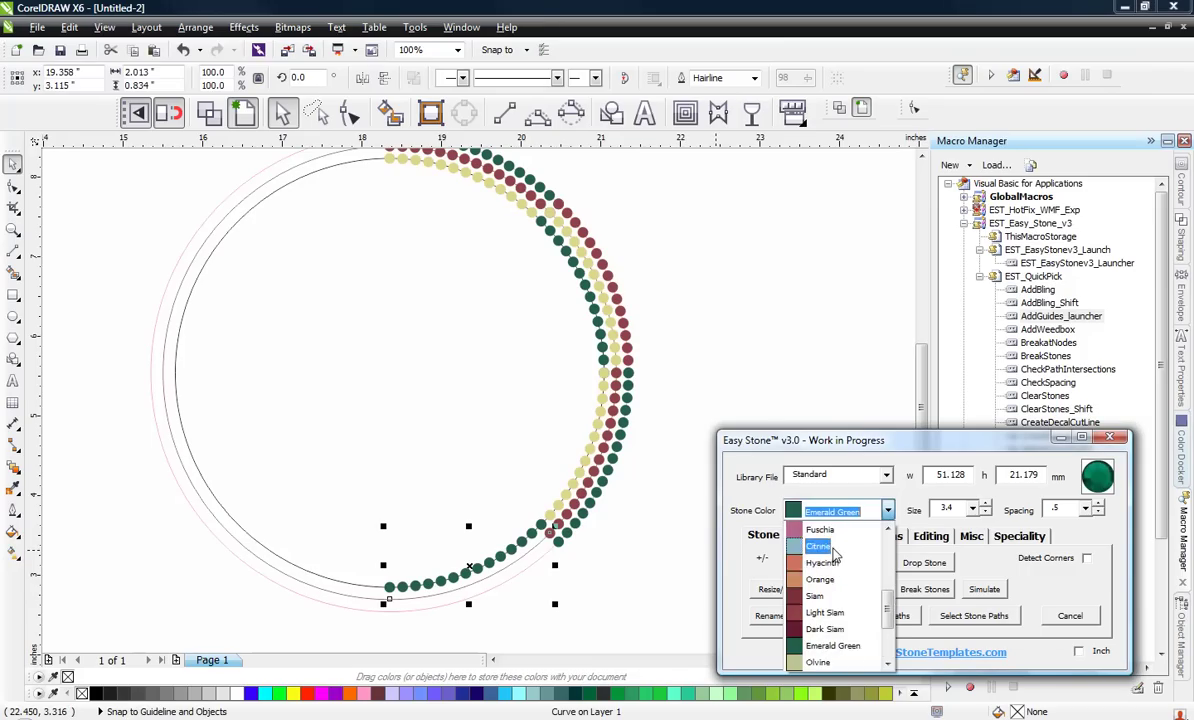
click(834, 547)
click(857, 562)
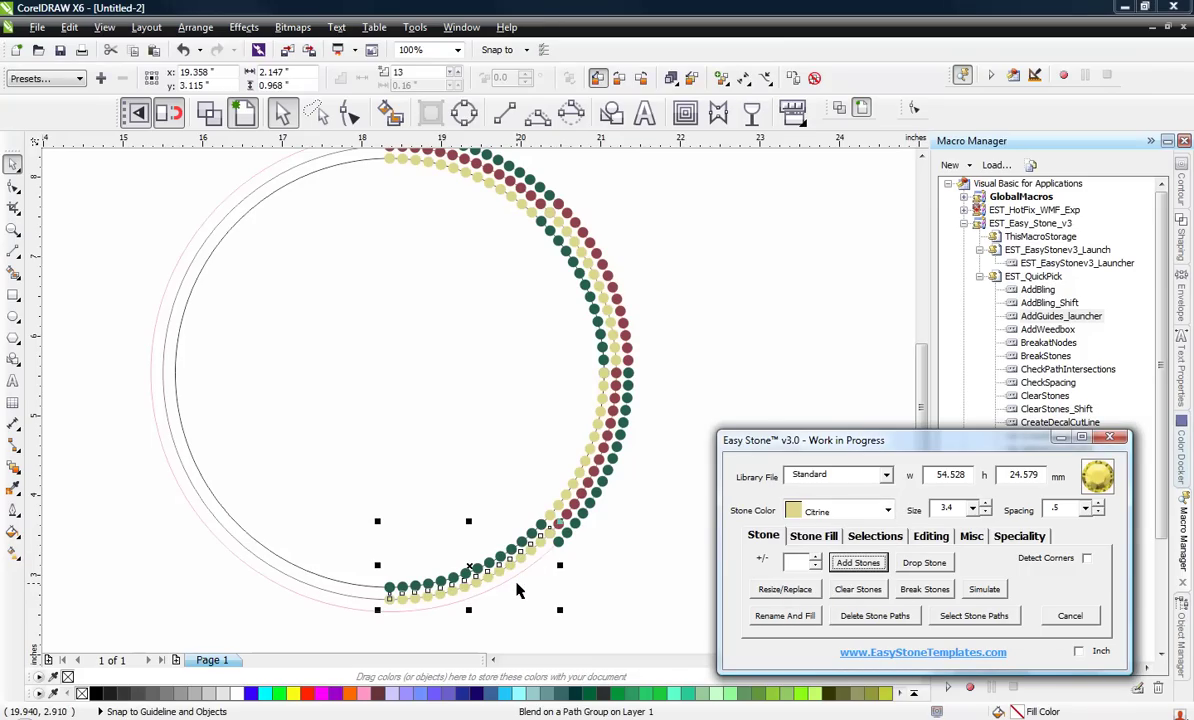
Add Light Siam stones along the outer circle's arc in the fourth segment, outside its Citrine row.
click(519, 582)
click(850, 511)
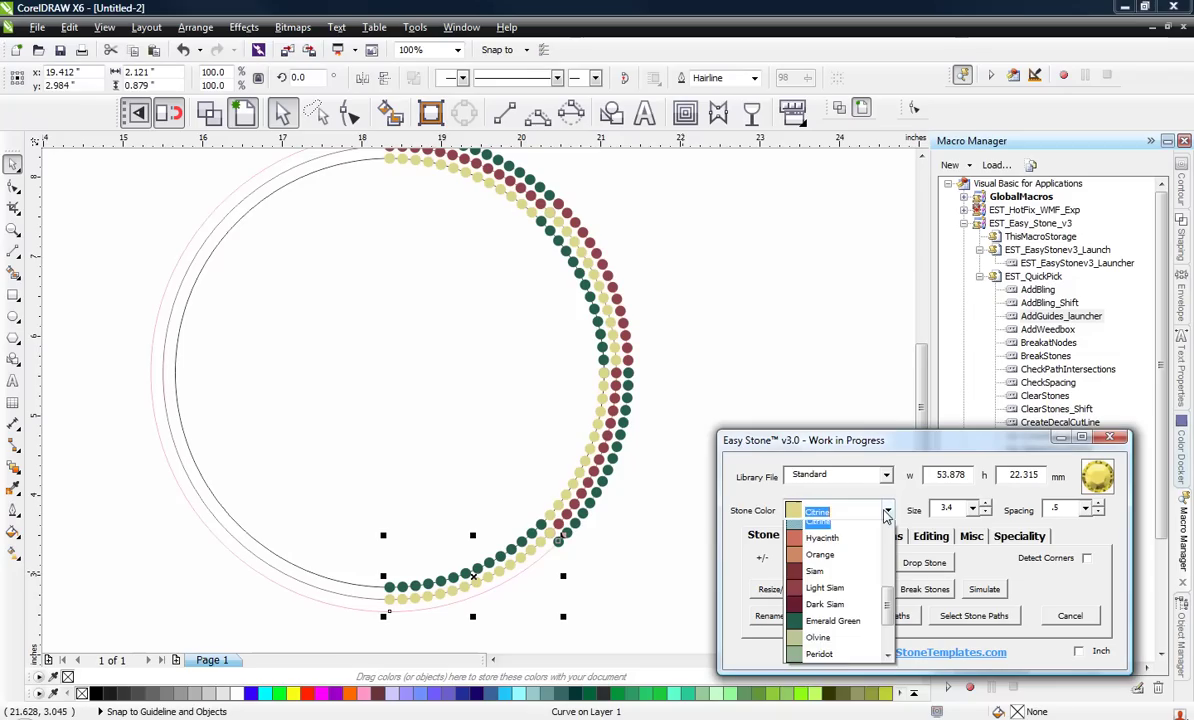
click(849, 596)
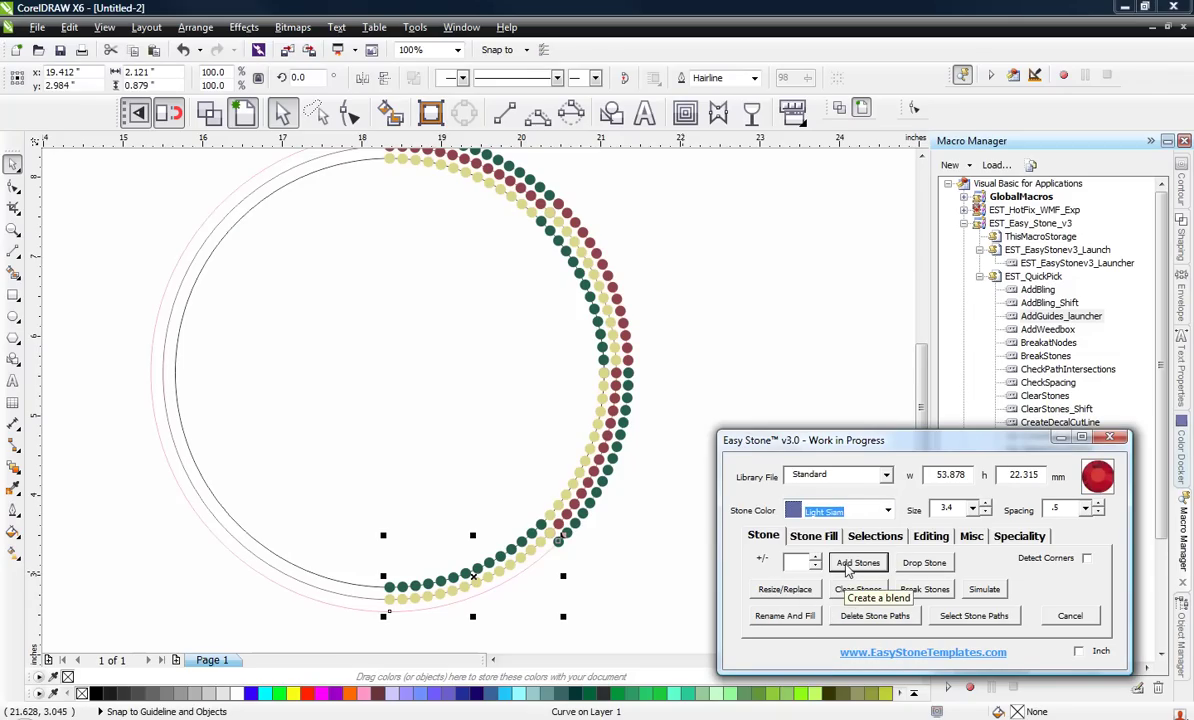
click(848, 568)
Add Citrine stones along the innermost circle's arc in the fifth segment, from the bottommost point to the lower-left 45-degree point.
scroll(725, 373, down, 2)
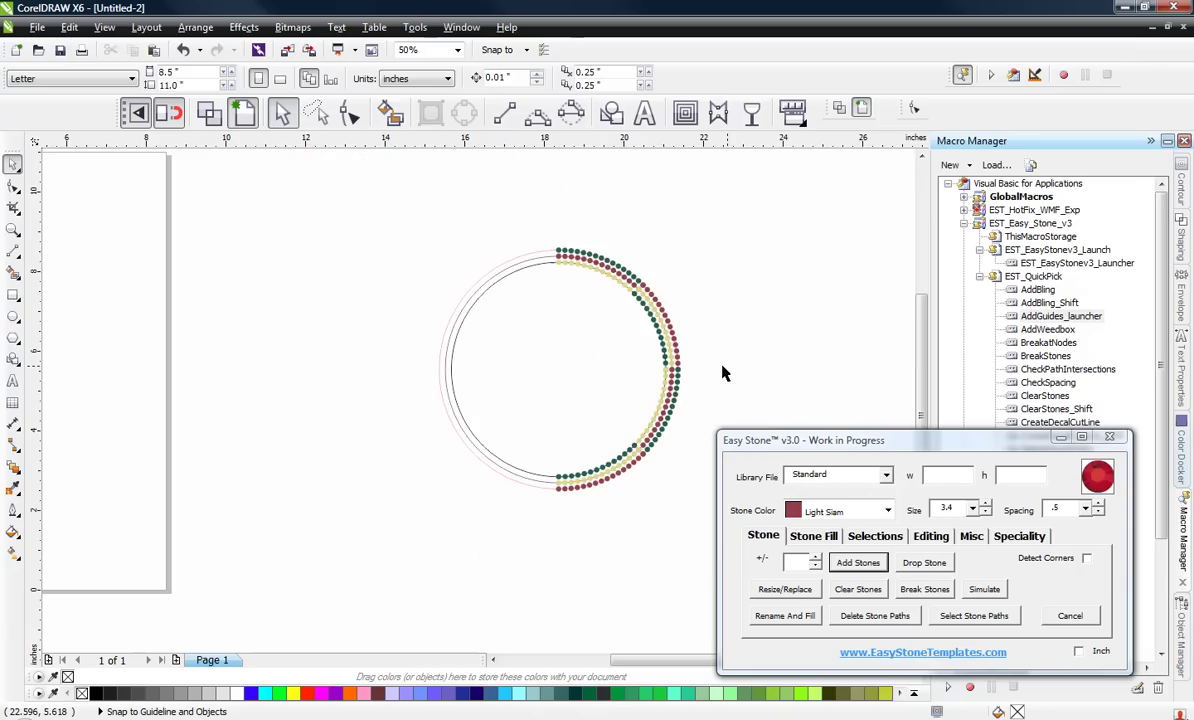
scroll(565, 485, up, 2)
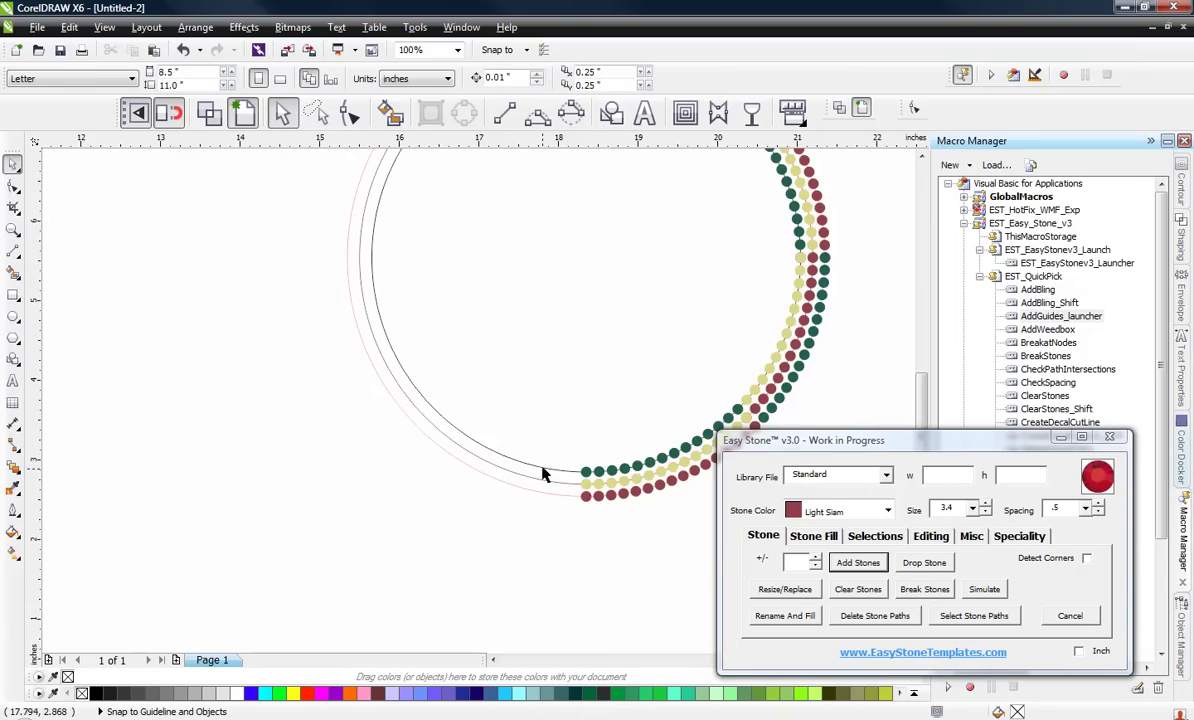
click(555, 478)
scroll(560, 482, up, 2)
scroll(481, 423, down, 2)
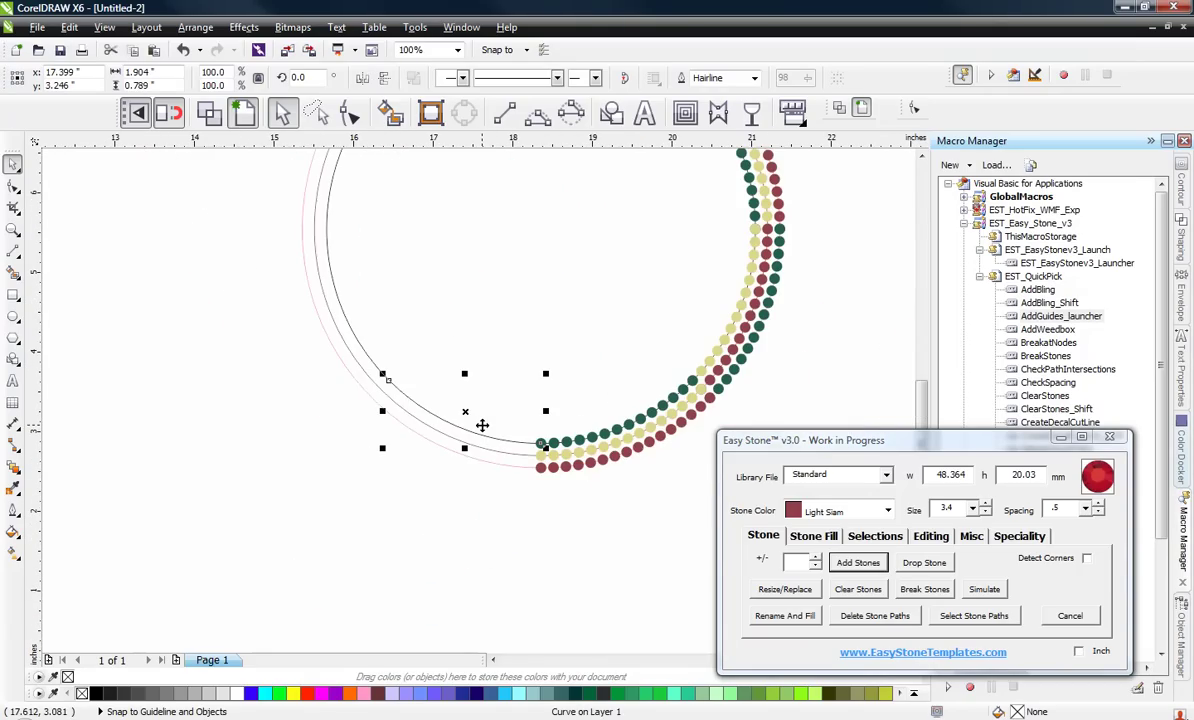
scroll(493, 433, up, 2)
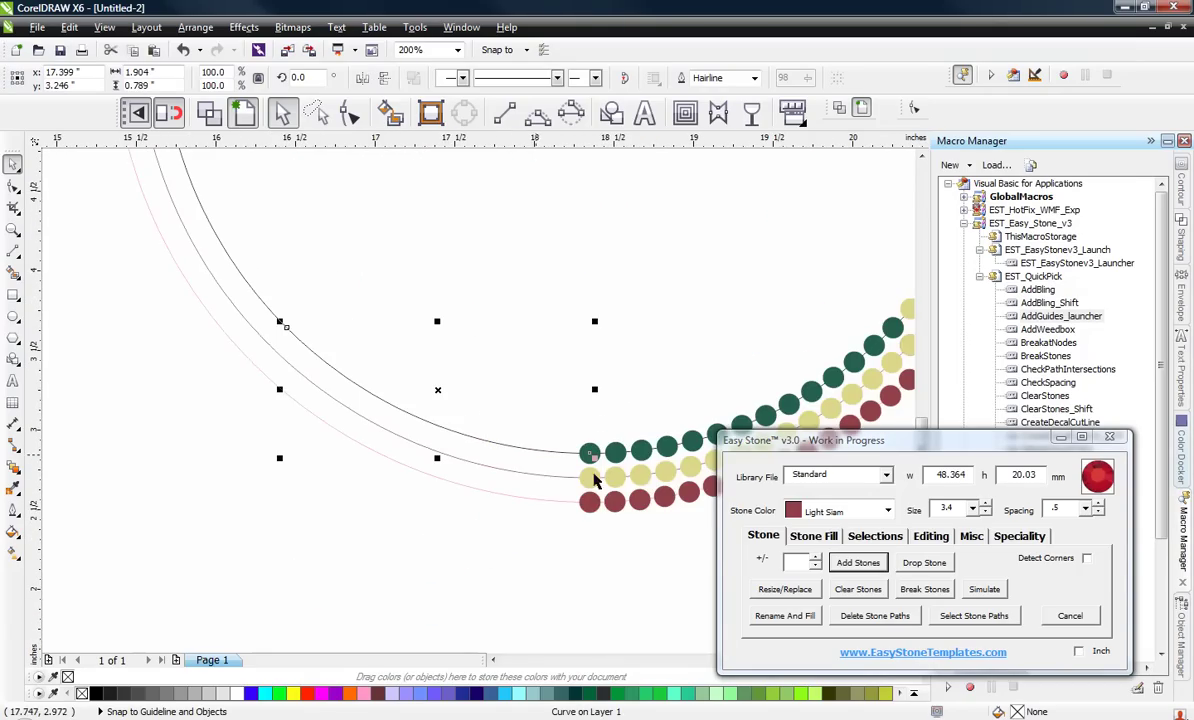
click(886, 511)
scroll(853, 572, up, 3)
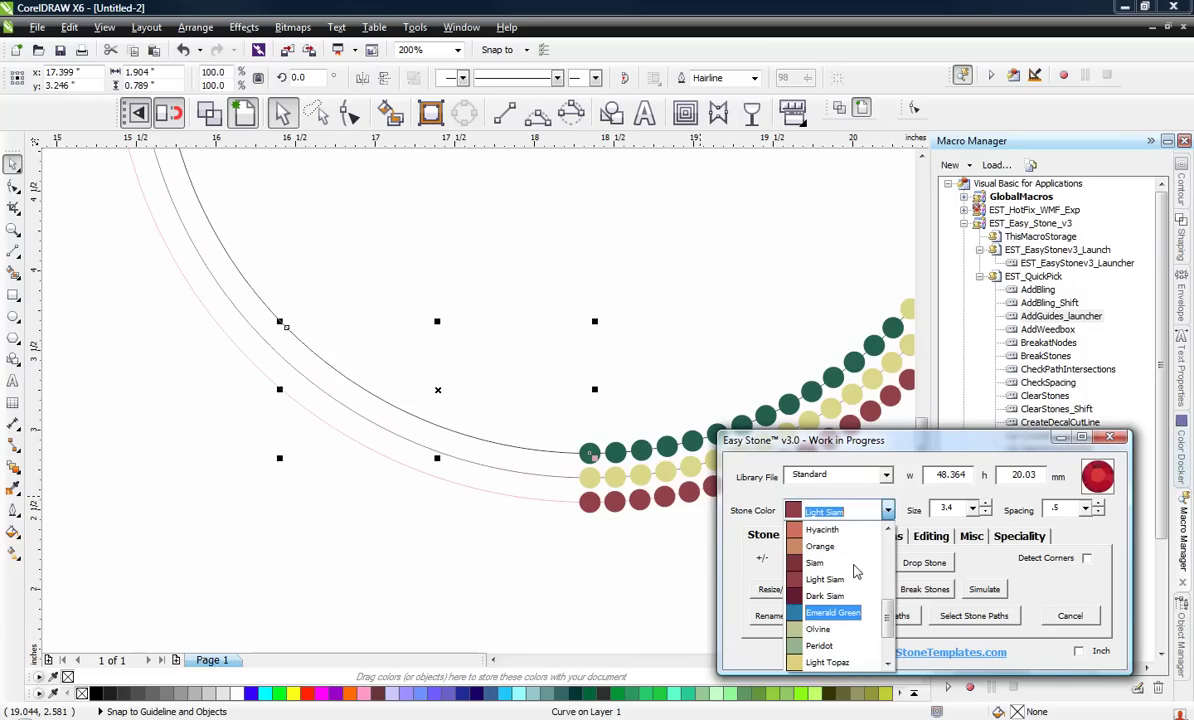
click(852, 563)
click(857, 562)
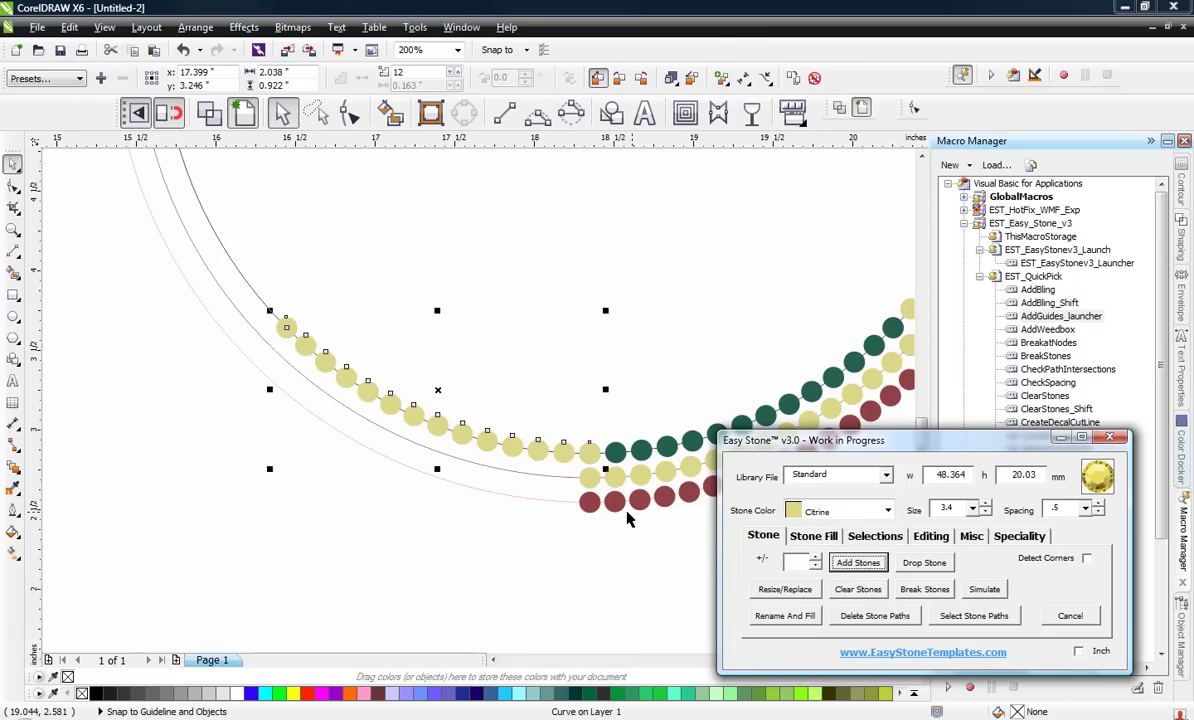
Add Light Siam stones along the middle circle's arc in the fifth segment, outside its Citrine row.
click(533, 476)
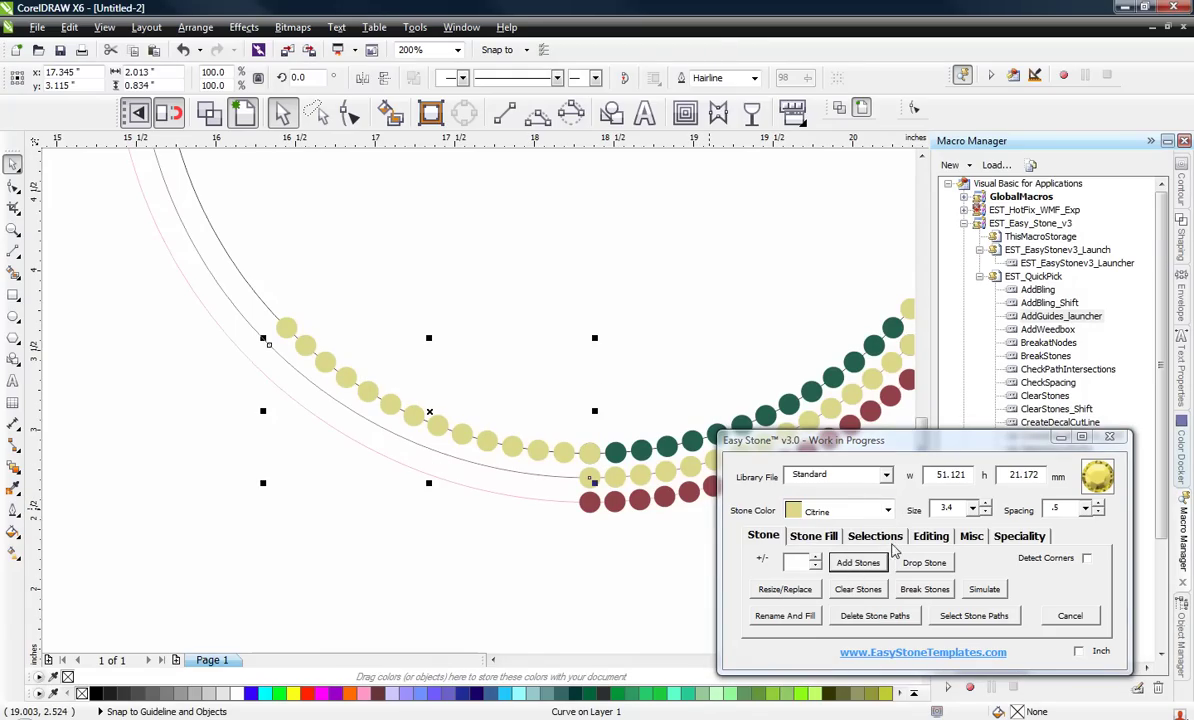
click(887, 511)
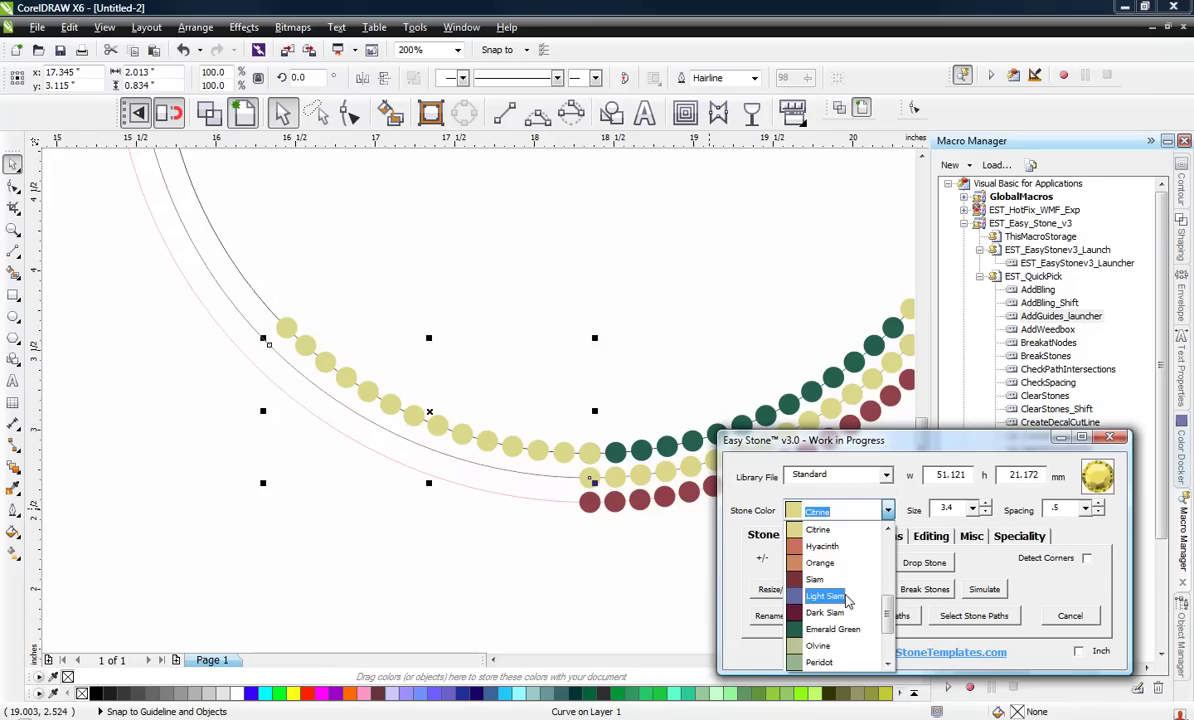
click(823, 590)
click(845, 570)
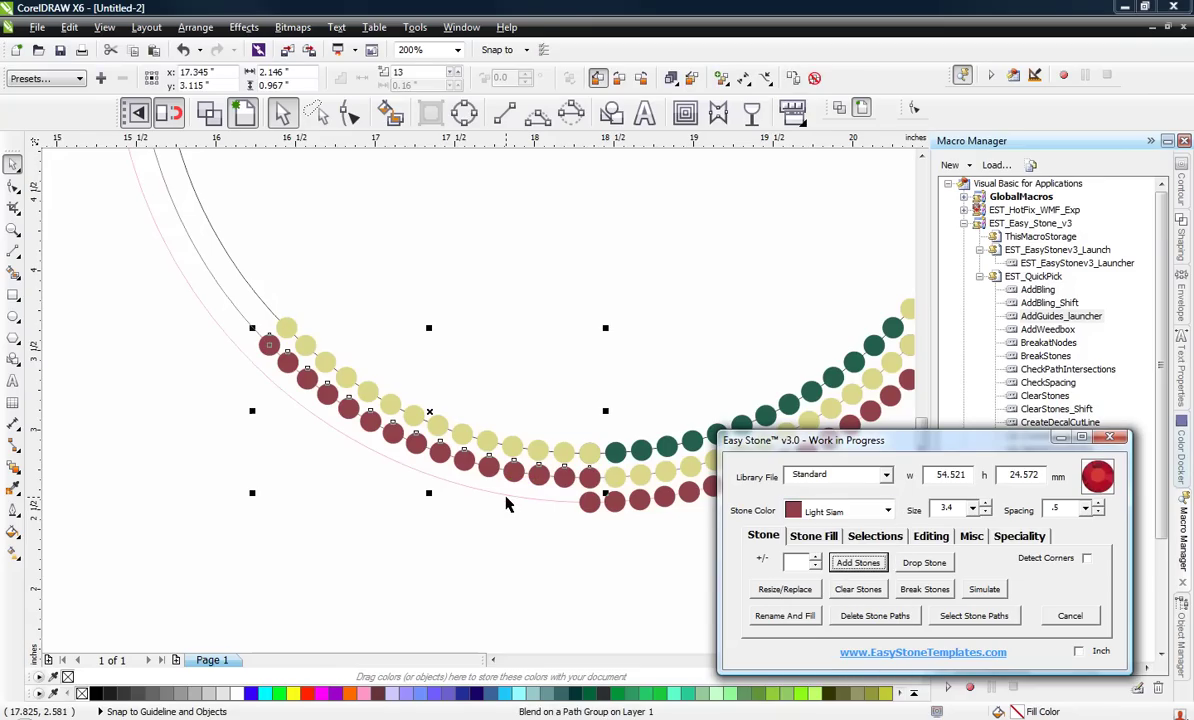
Add Emerald Green stones along the outer circle's arc in the fifth segment and the innermost circle's arc in the sixth segment.
click(510, 505)
click(515, 504)
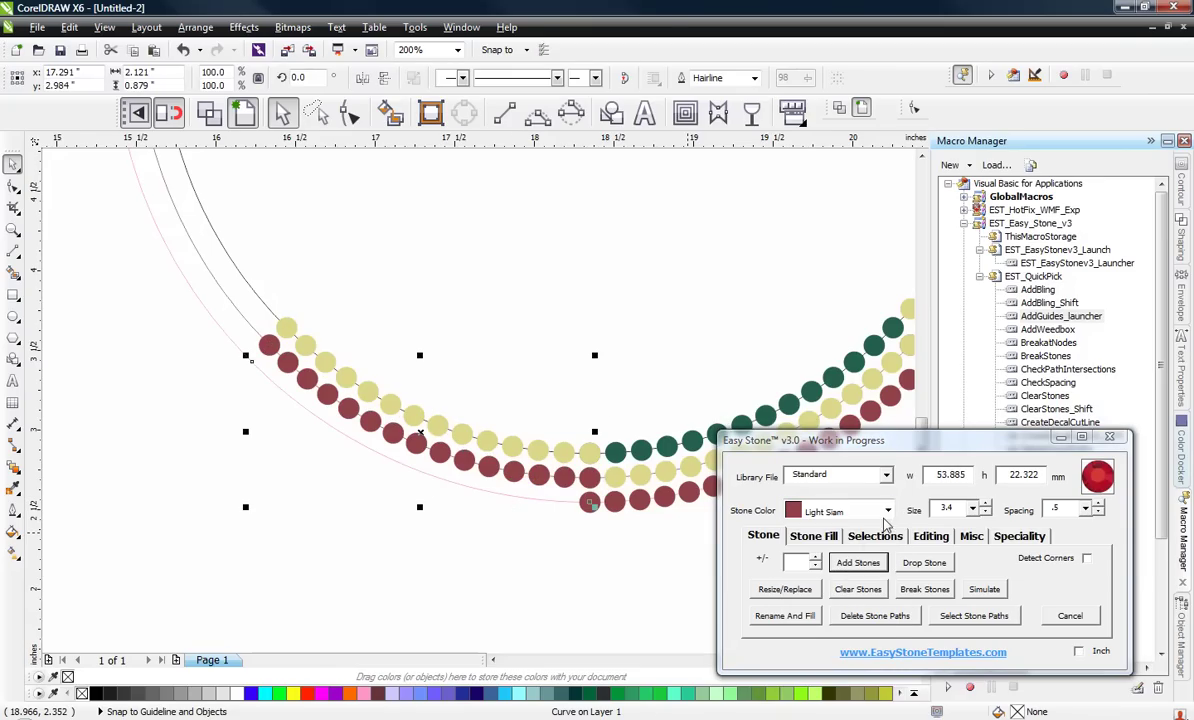
click(885, 515)
click(815, 556)
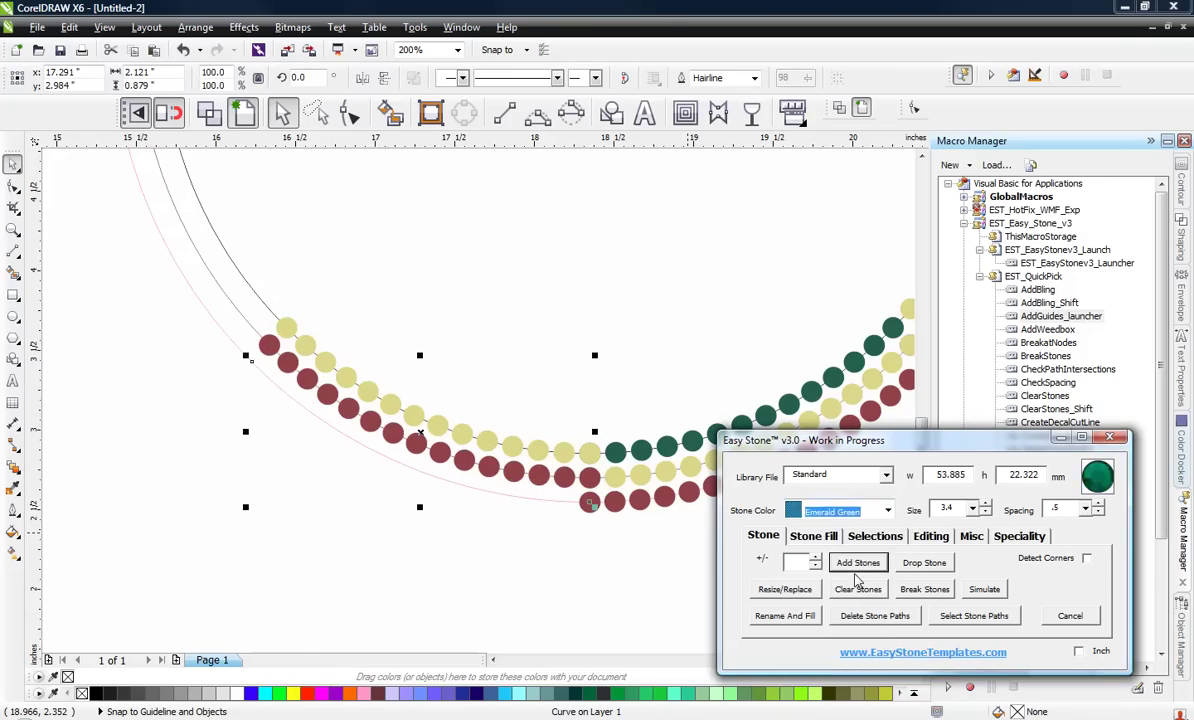
click(857, 563)
click(306, 426)
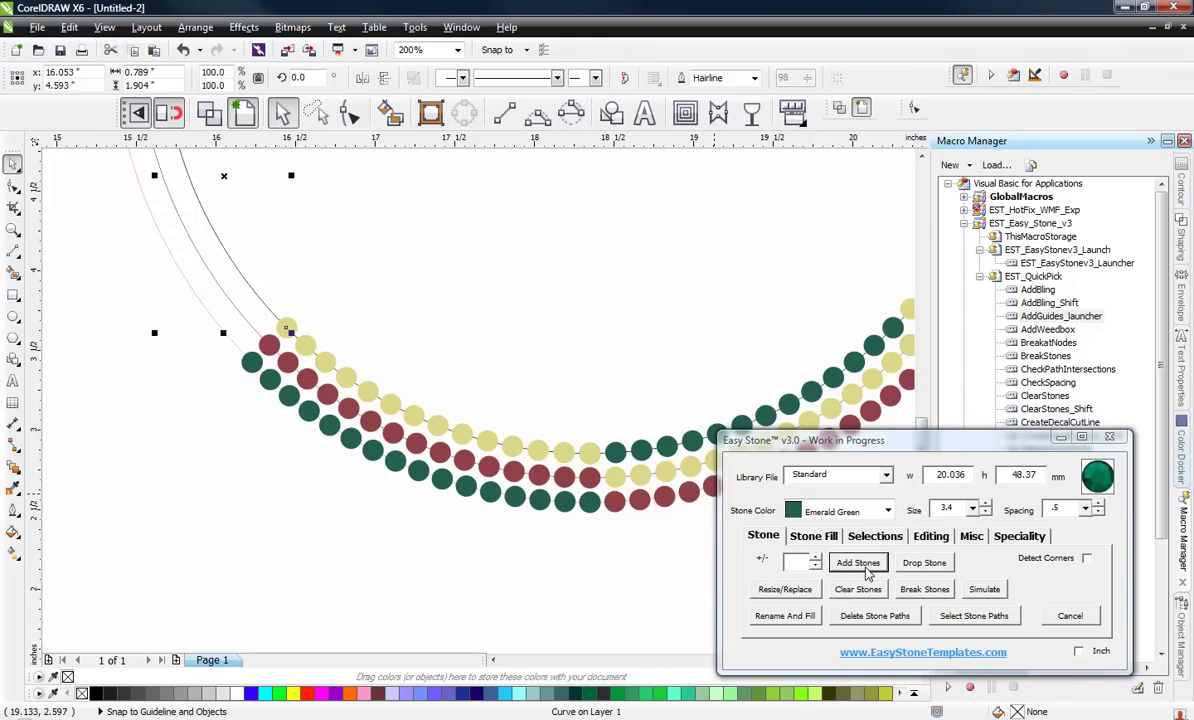
click(858, 563)
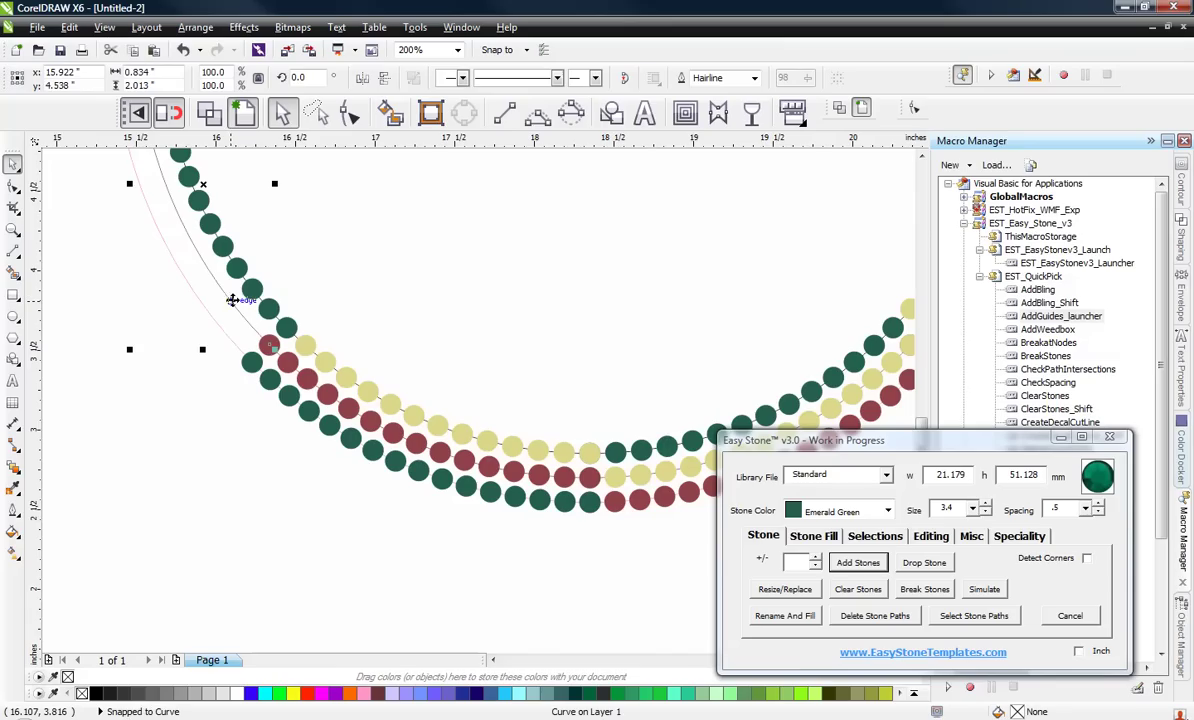
Add Citrine stones along the middle circle's arc in the sixth segment, outside its Emerald Green row.
click(835, 511)
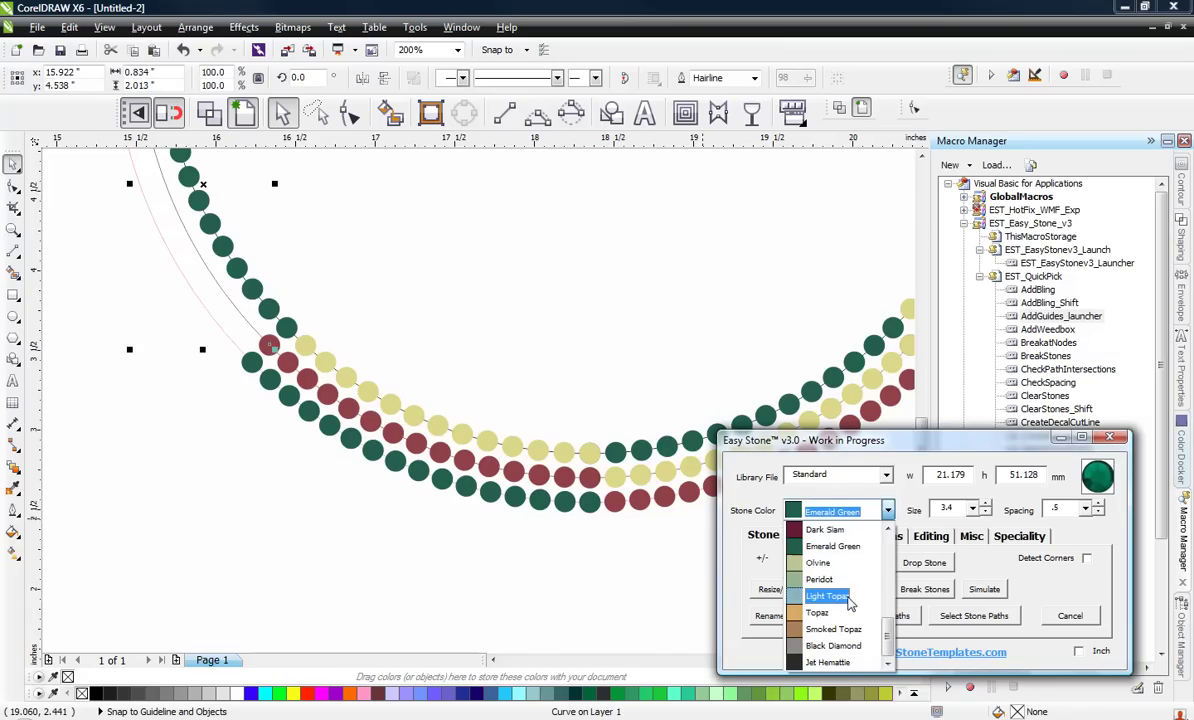
scroll(850, 600, up, 5)
click(850, 576)
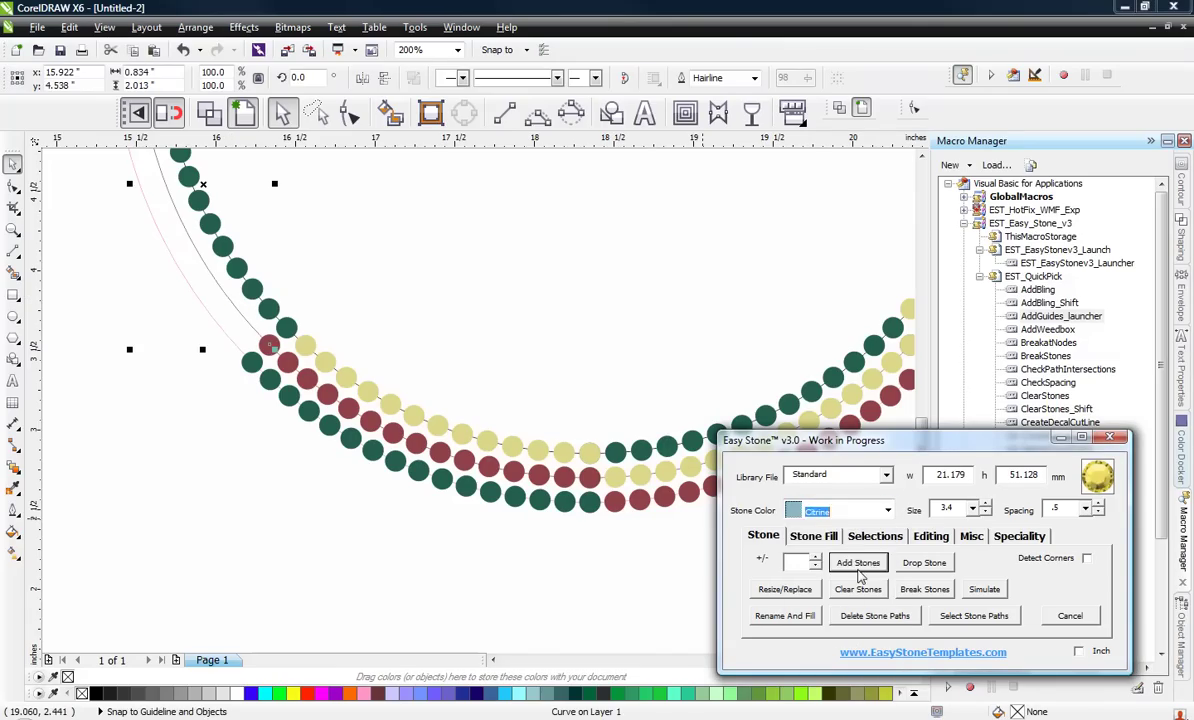
click(858, 566)
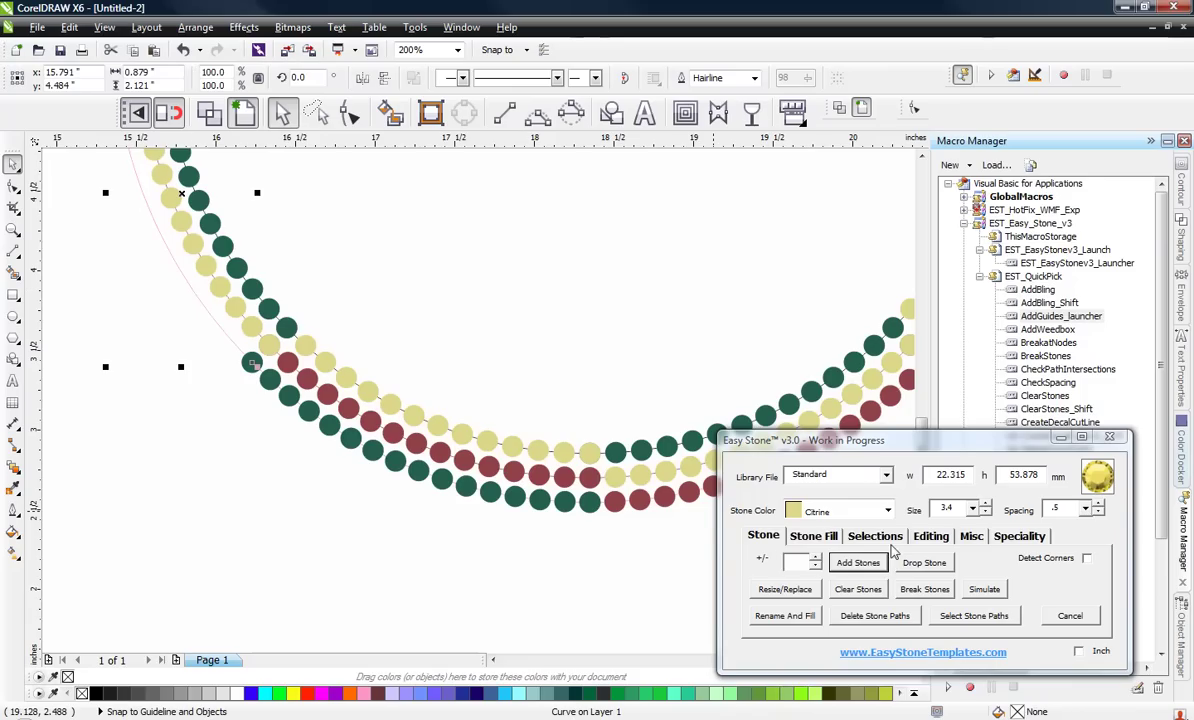
Add Light Siam stones along the outer circle's arc in the sixth segment, outside its Citrine row.
click(835, 511)
scroll(830, 600, up, 3)
click(845, 613)
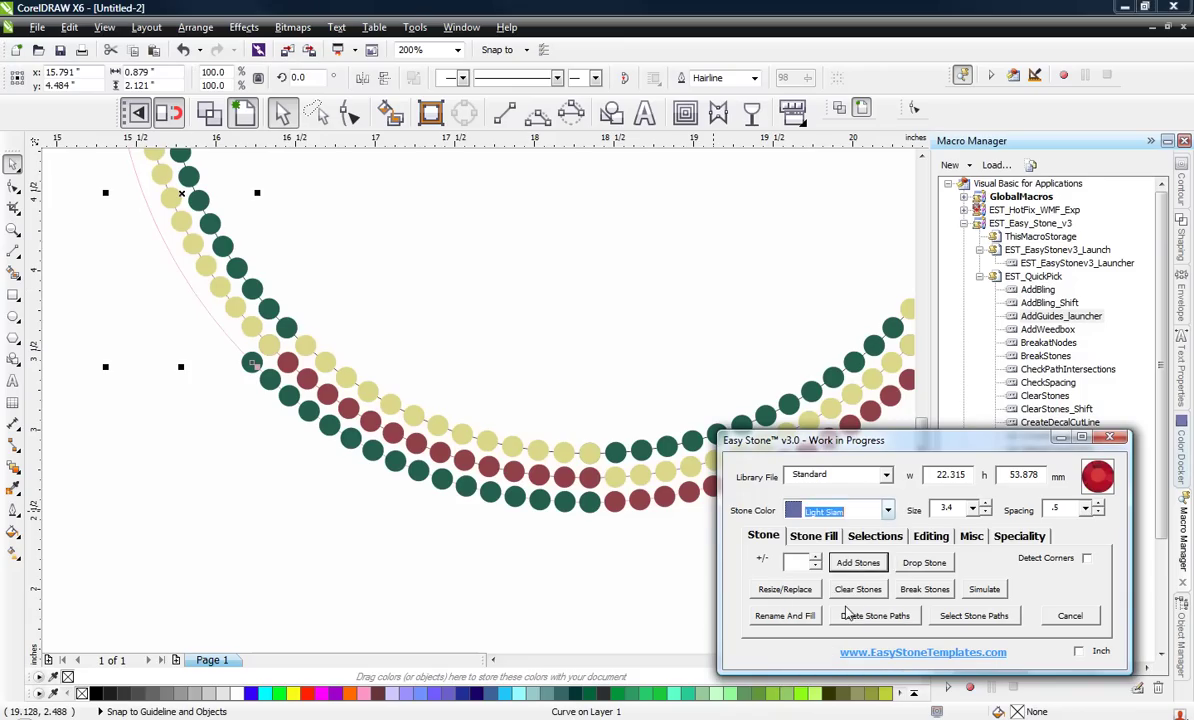
Add Emerald Green stones along the outer circle's arc in the seventh segment, from the leftmost point to the upper-left 45-degree point.
scroll(389, 536, down, 5)
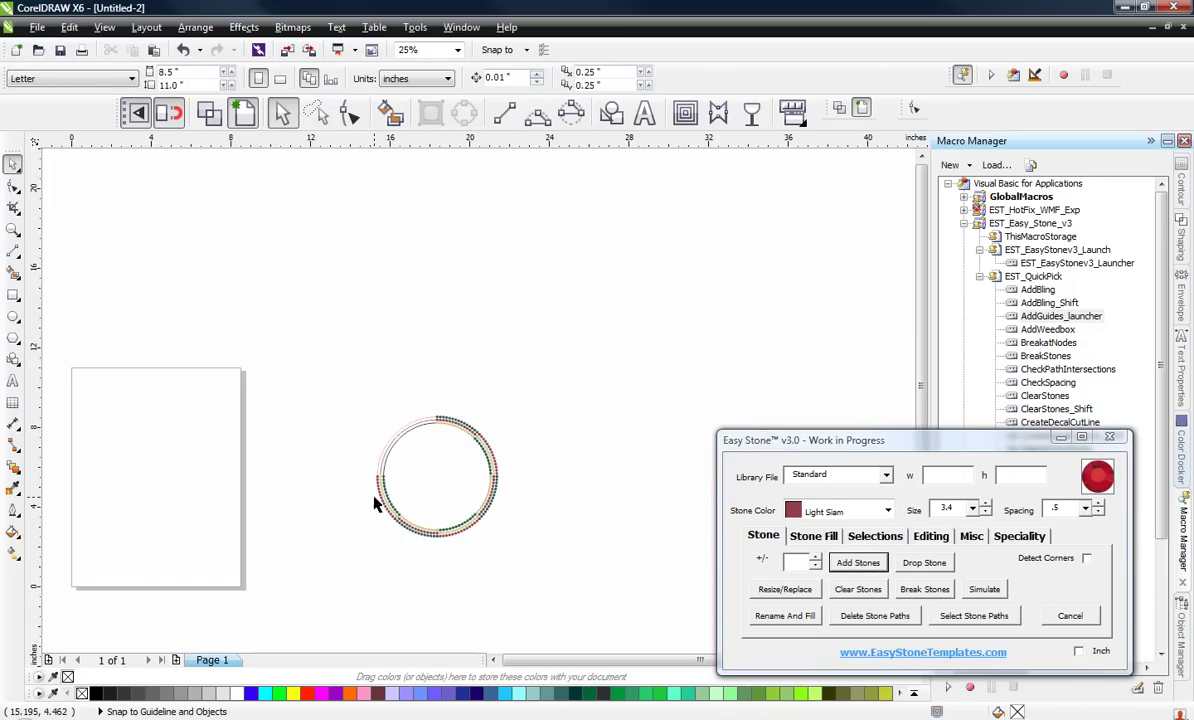
scroll(375, 505, up, 4)
scroll(420, 490, down, 2)
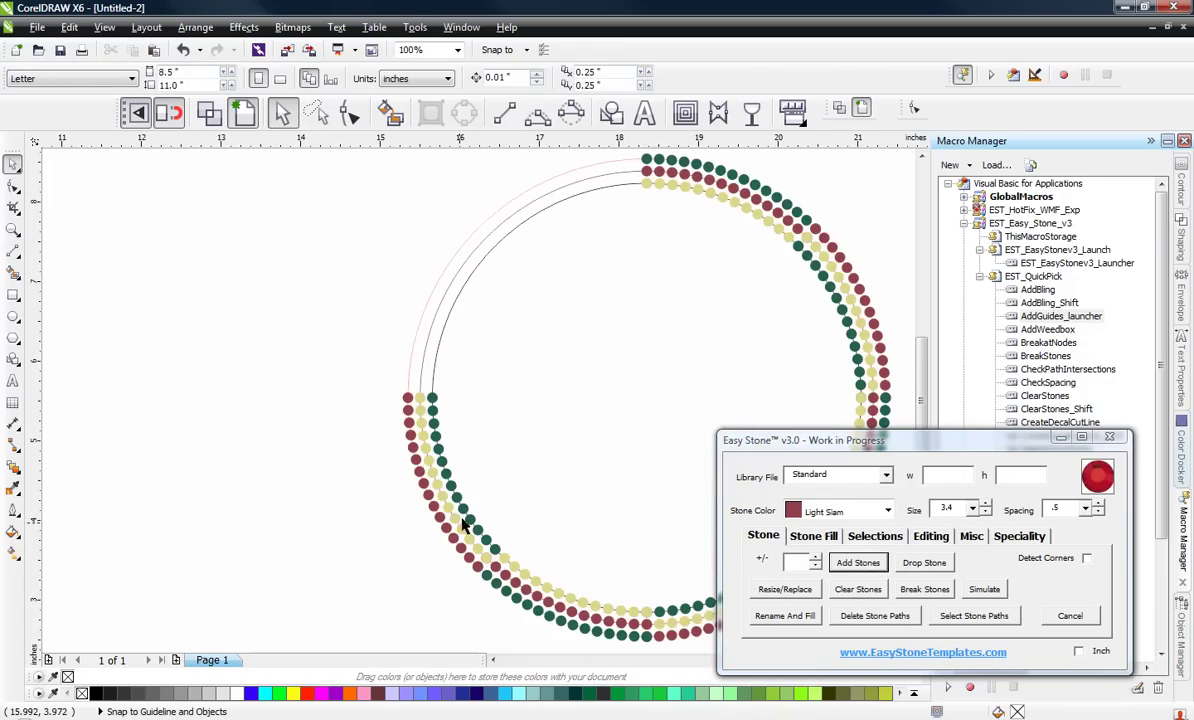
scroll(463, 525, up, 1)
click(436, 331)
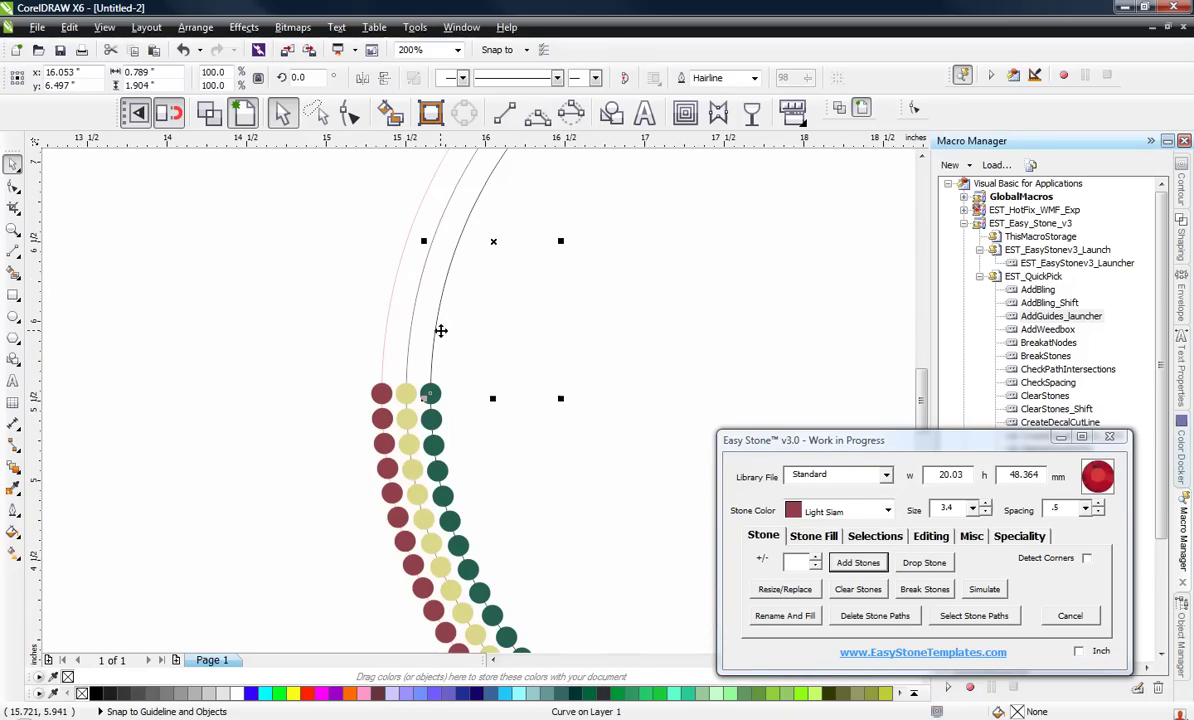
click(388, 322)
click(830, 511)
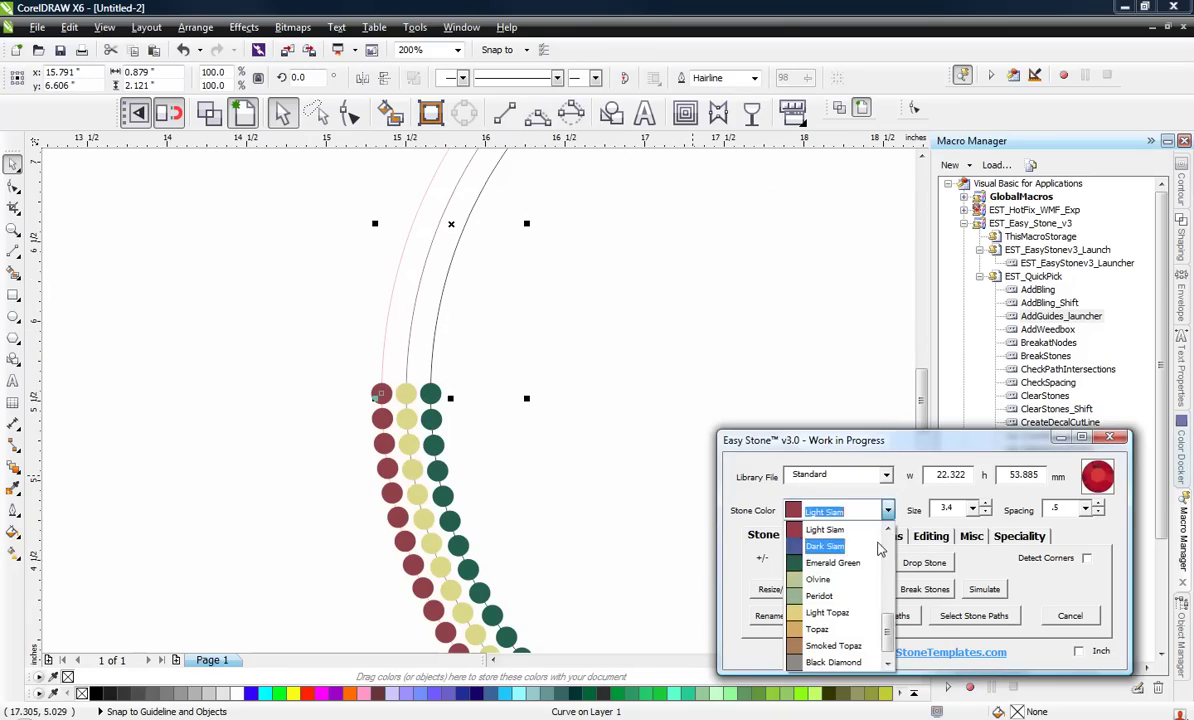
click(833, 563)
click(858, 562)
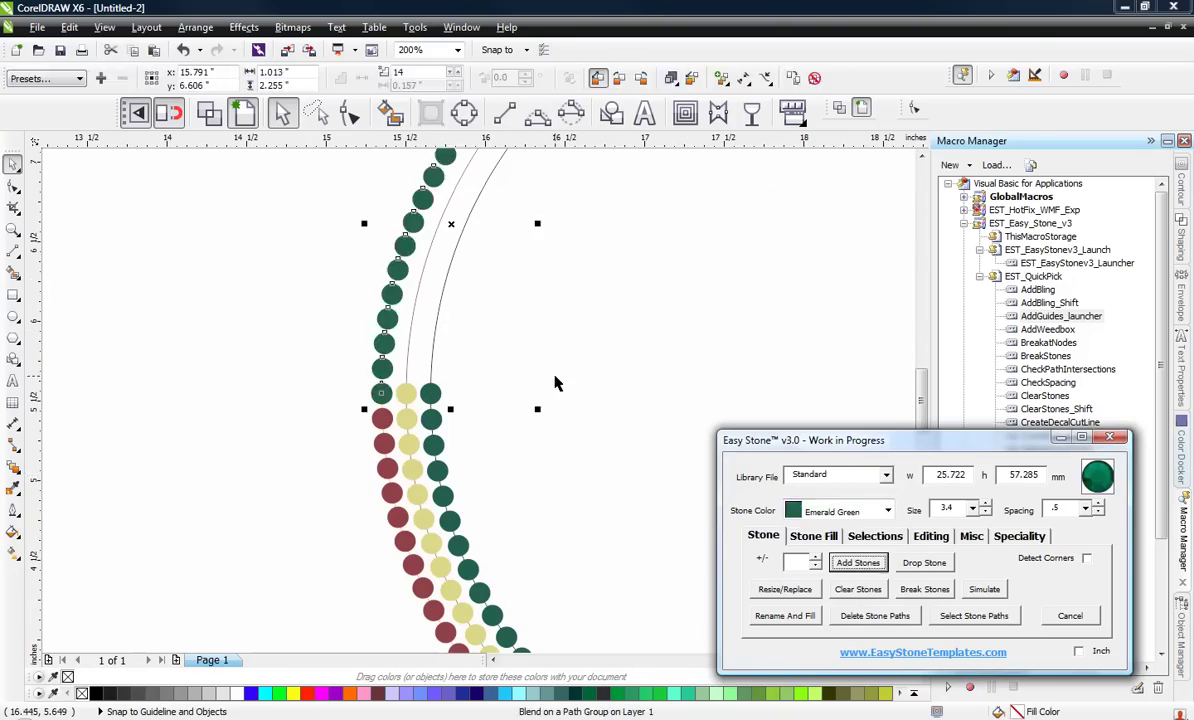
Add Light Siam stones along the middle circle's arc in the seventh segment, inside its Emerald Green row.
click(407, 331)
click(885, 511)
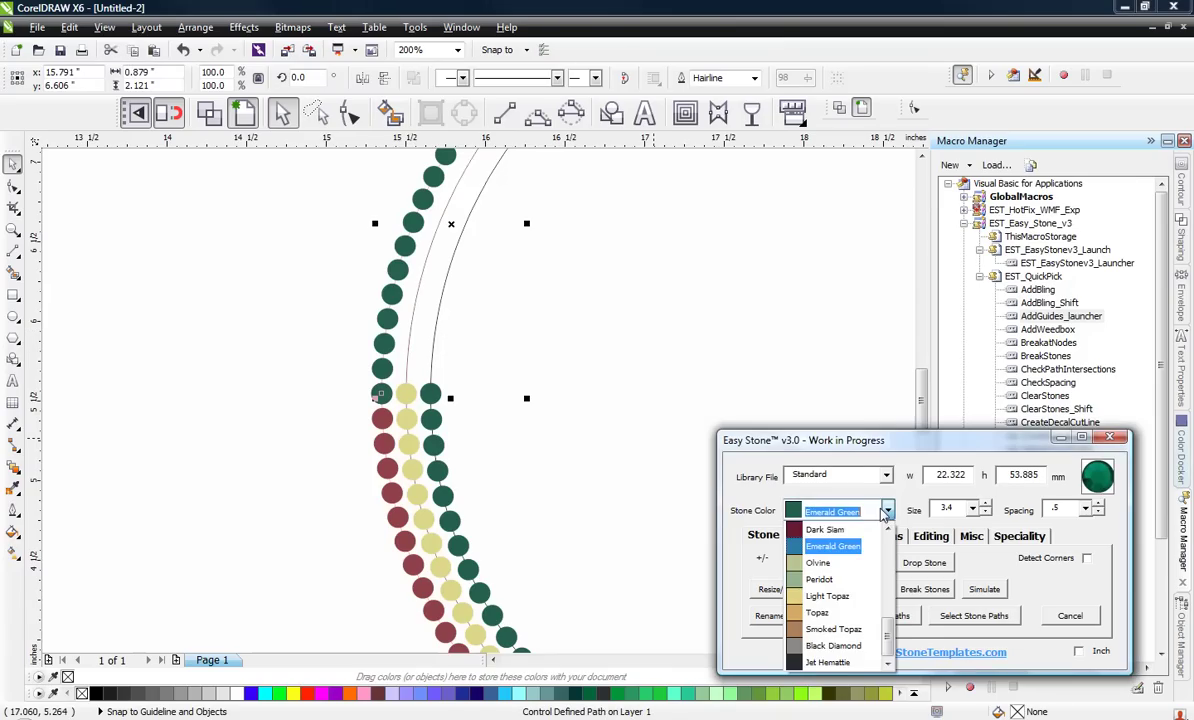
scroll(857, 555, up, 1)
click(845, 546)
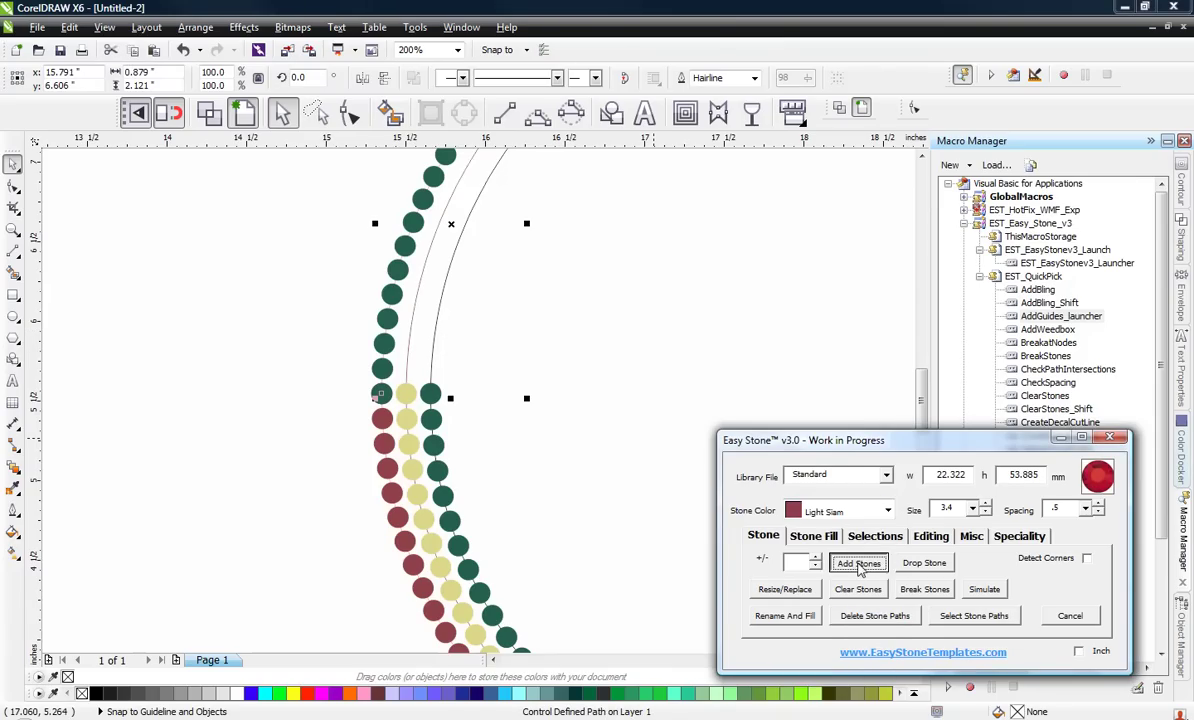
click(858, 562)
click(412, 322)
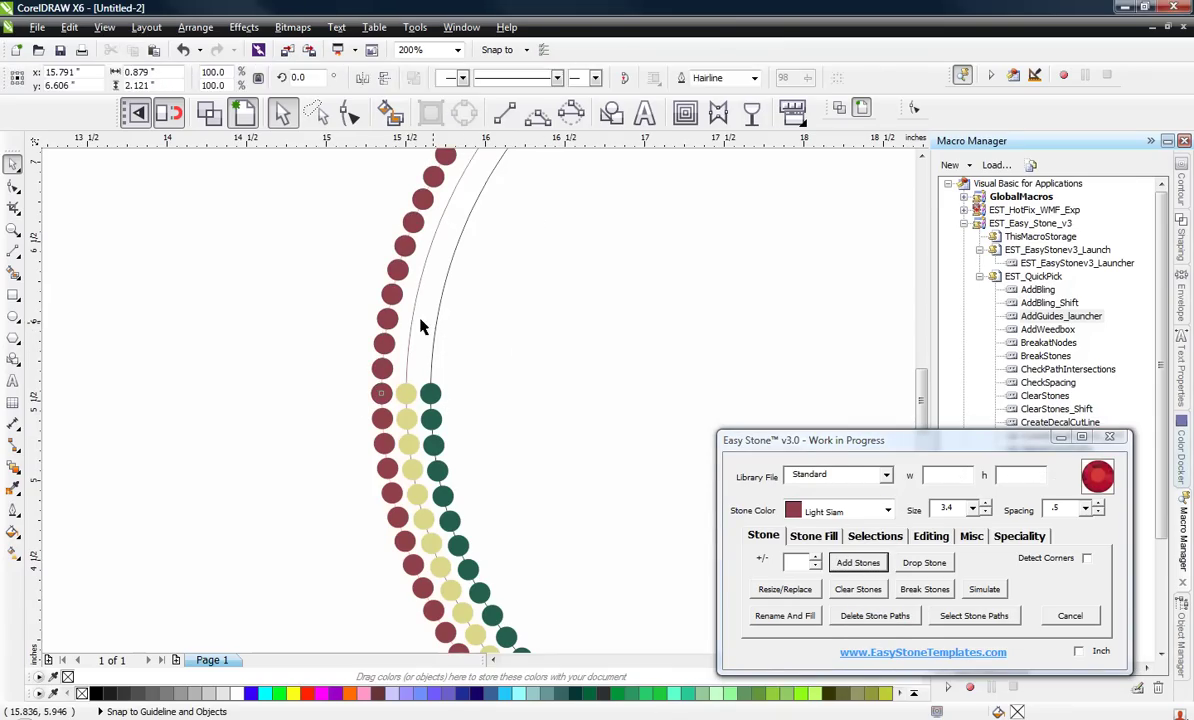
click(858, 562)
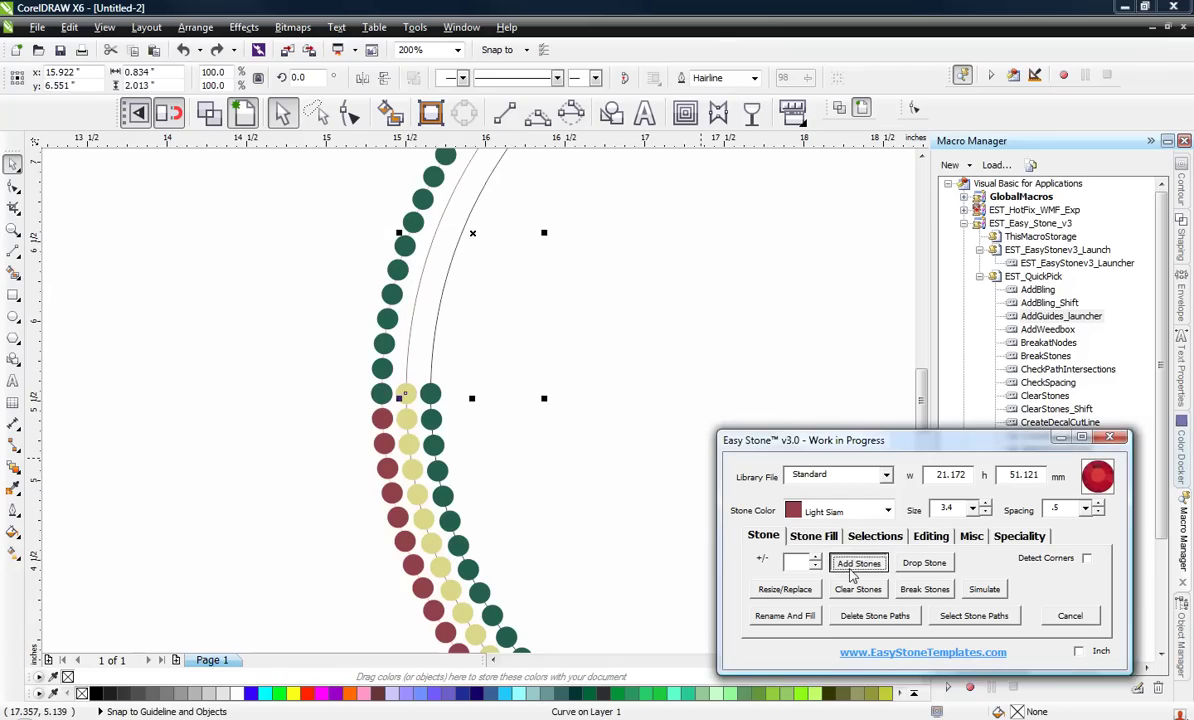
Add Citrine stones along the innermost circle's arc in the seventh segment, inside its Light Siam row.
click(434, 315)
click(845, 511)
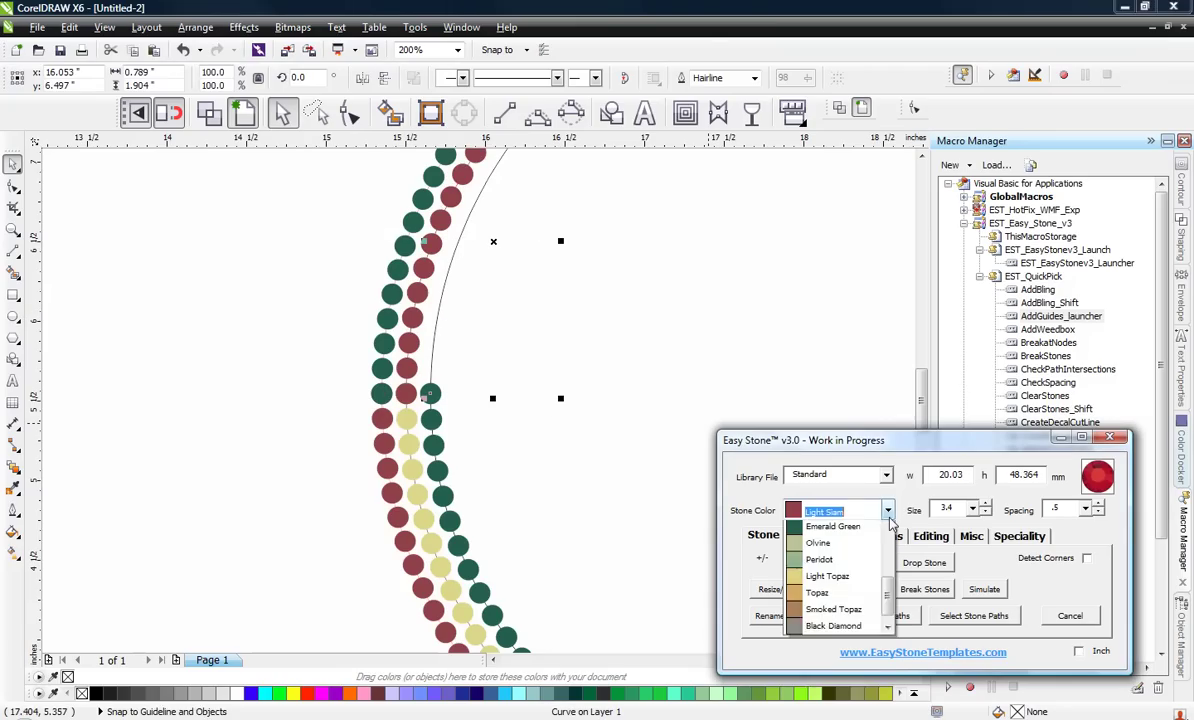
scroll(848, 605, up, 5)
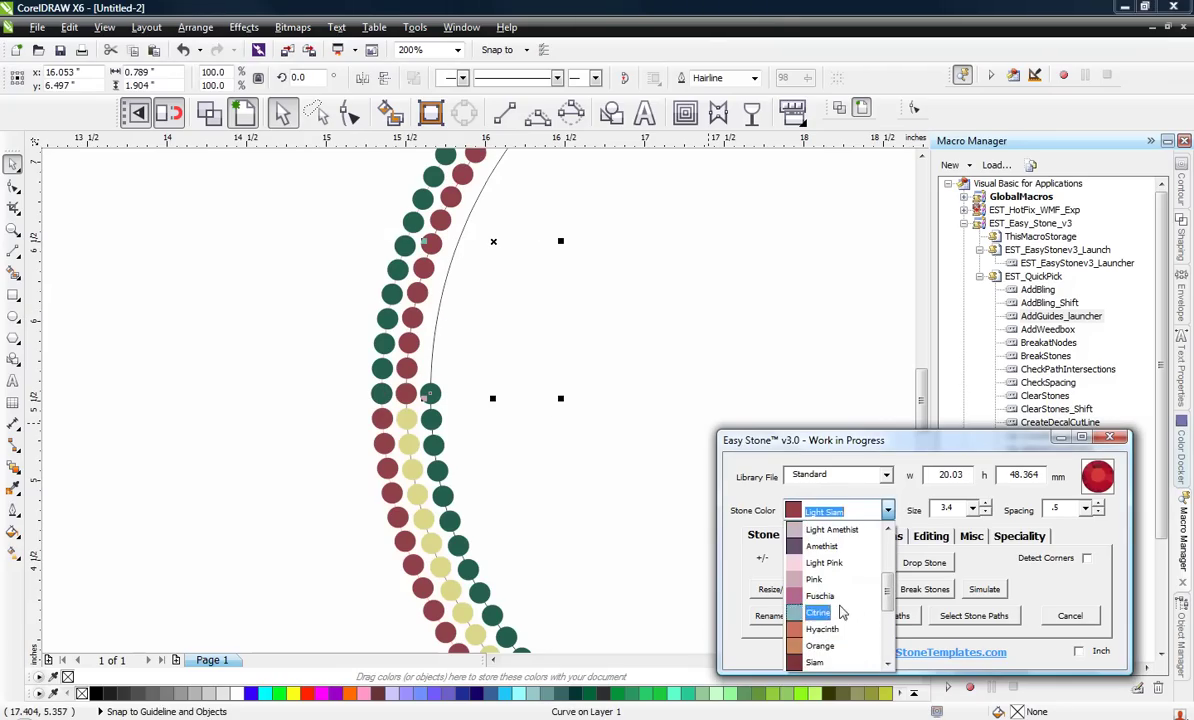
click(830, 612)
click(873, 566)
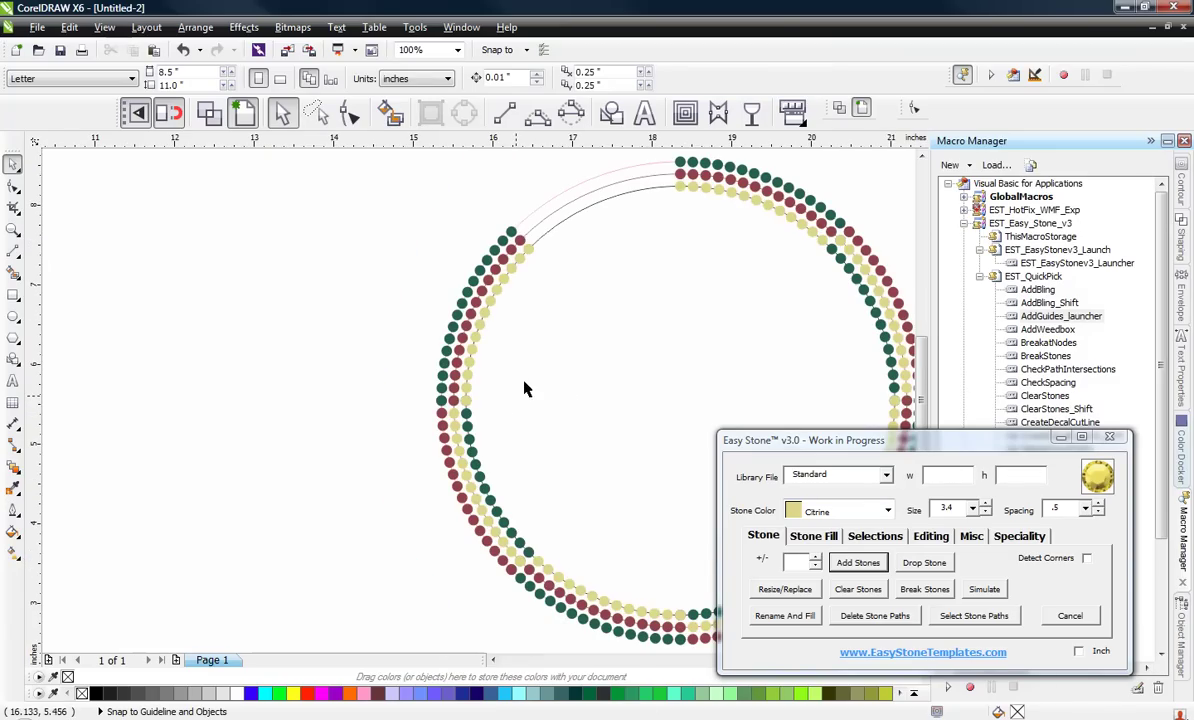
Add Emerald Green stones along the innermost circle's arc in the eighth segment, from the upper-left 45-degree point to the topmost point.
scroll(566, 148, up, 1)
click(534, 219)
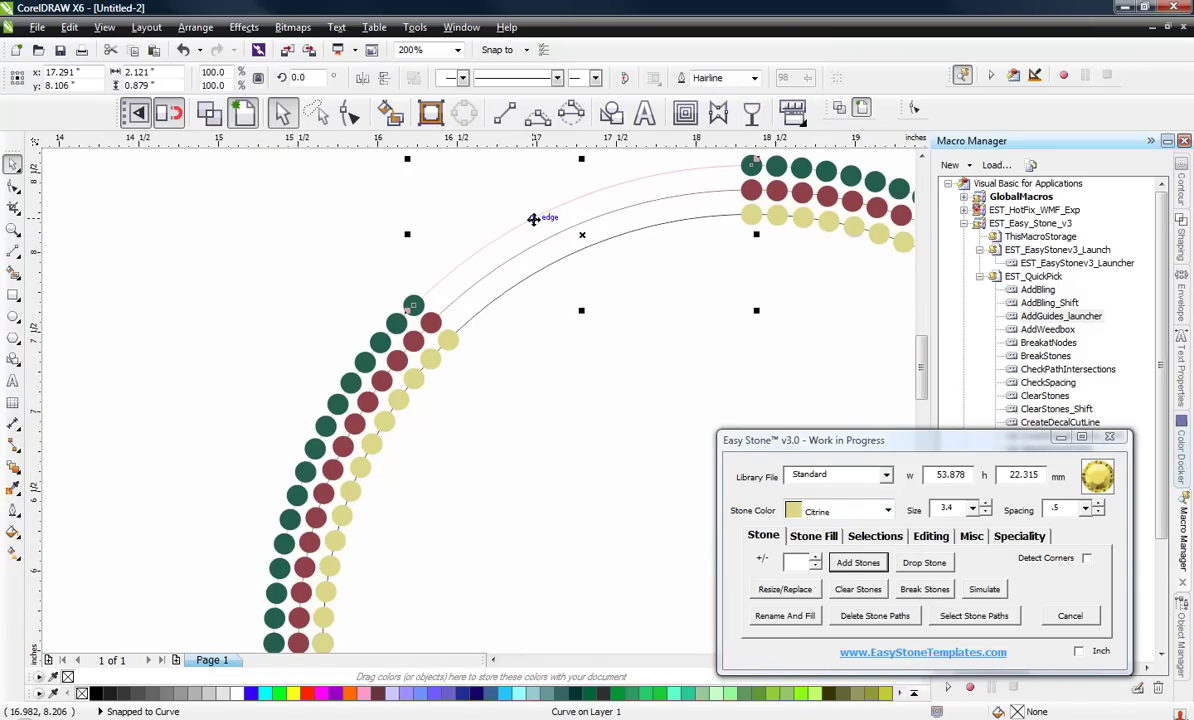
click(546, 262)
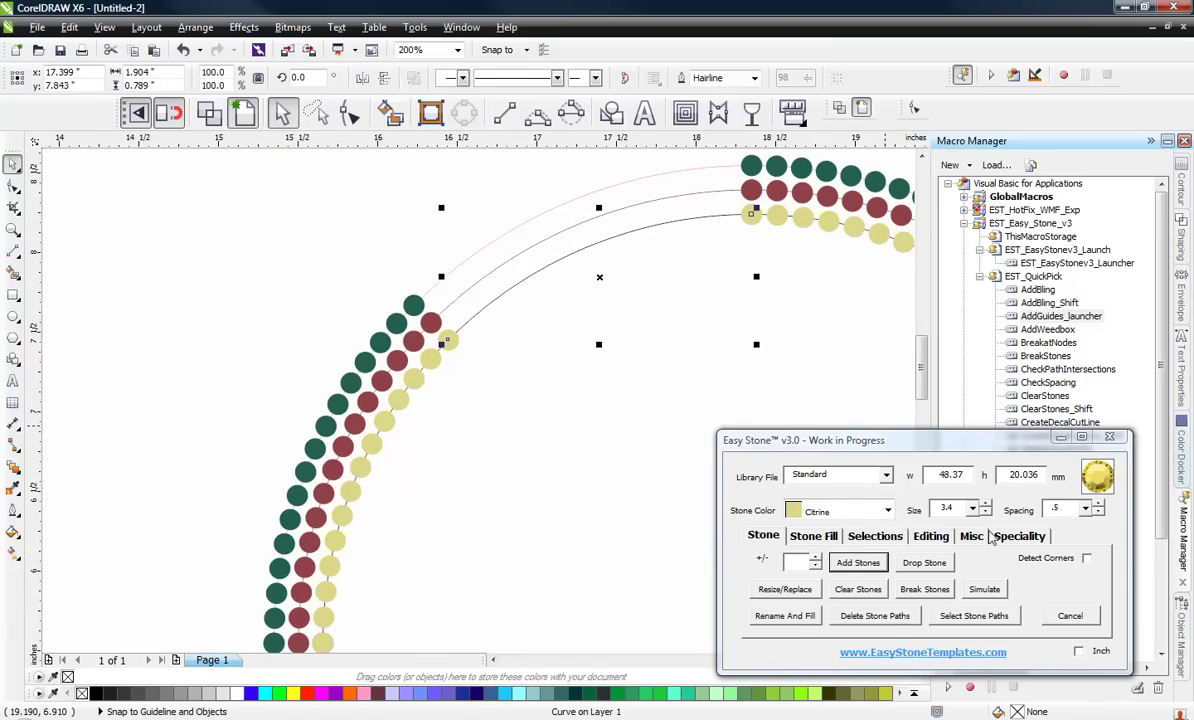
click(887, 511)
click(805, 581)
click(858, 563)
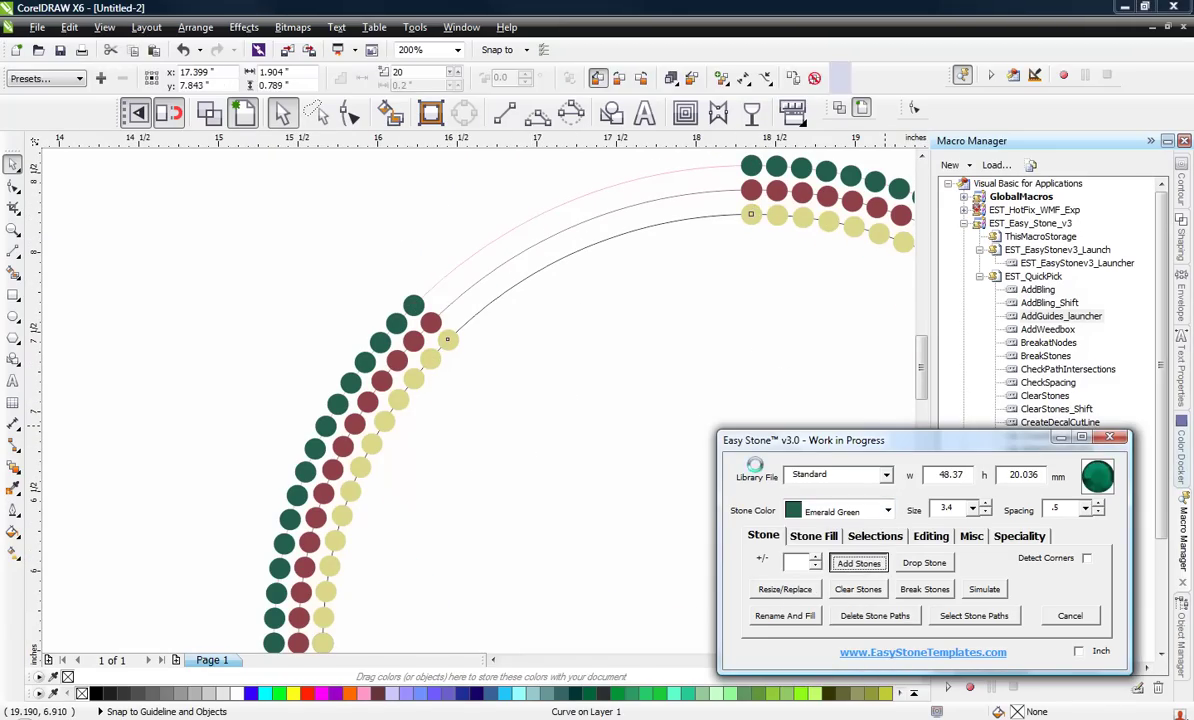
Add Citrine stones along the middle circle's arc in the eighth segment, outside its Emerald Green row.
click(608, 214)
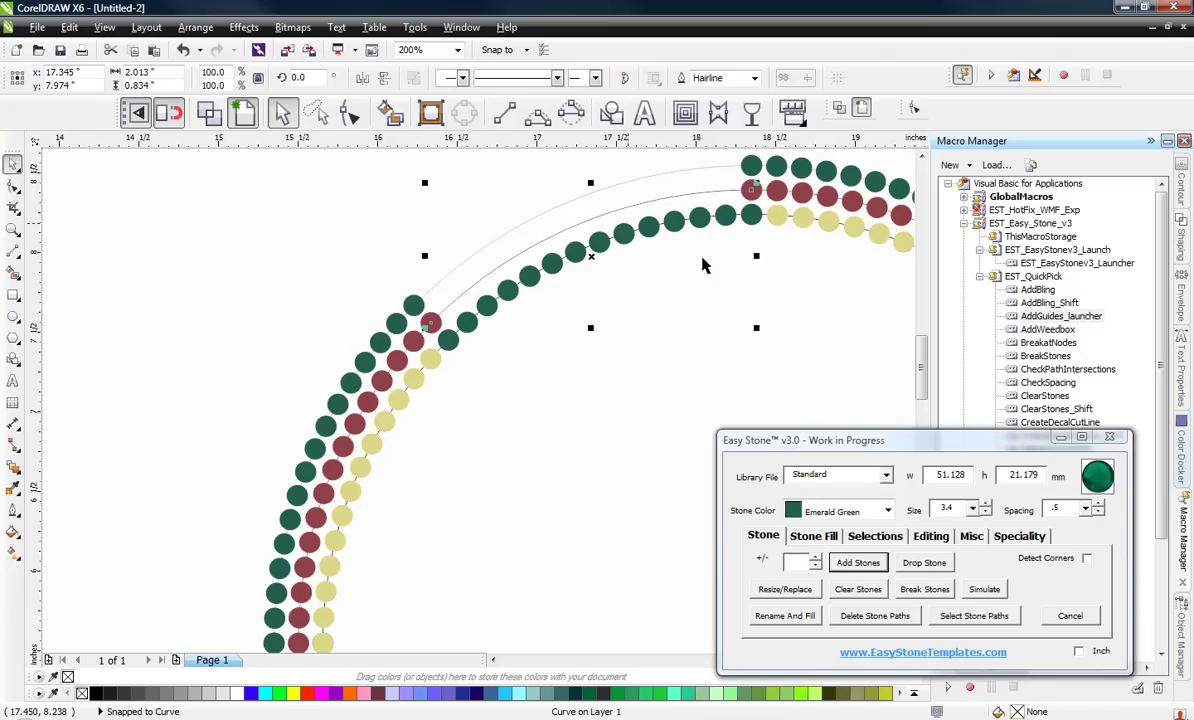
click(838, 511)
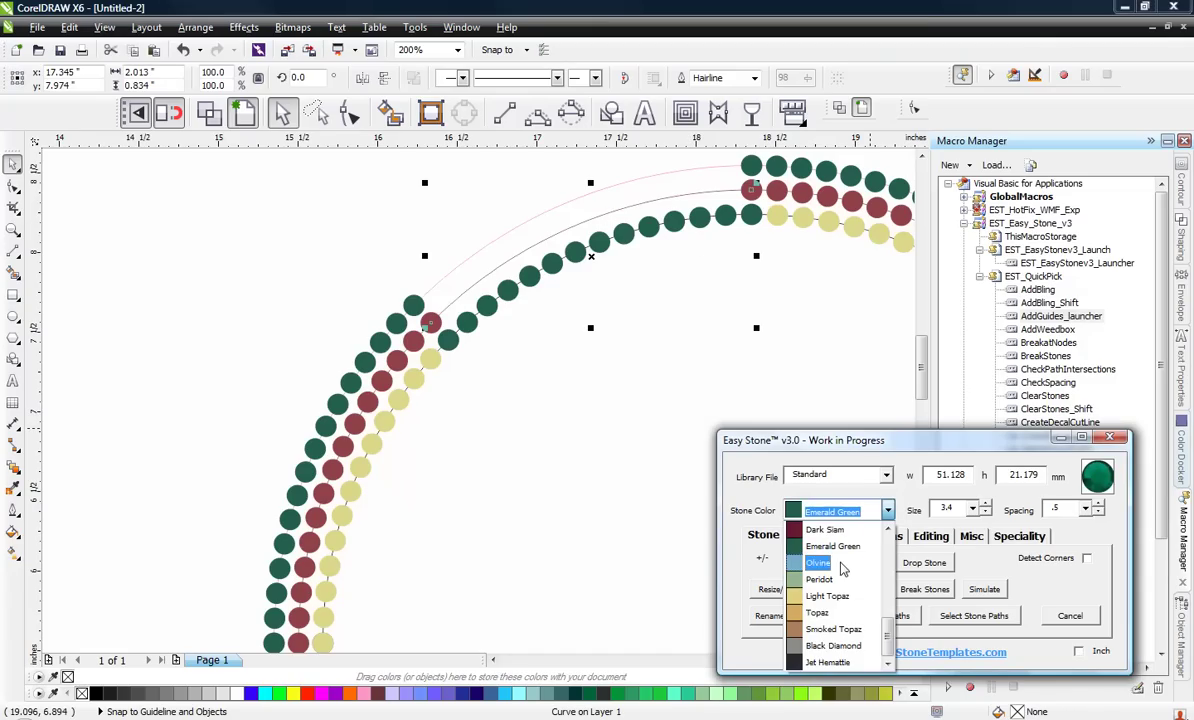
scroll(840, 580, up, 6)
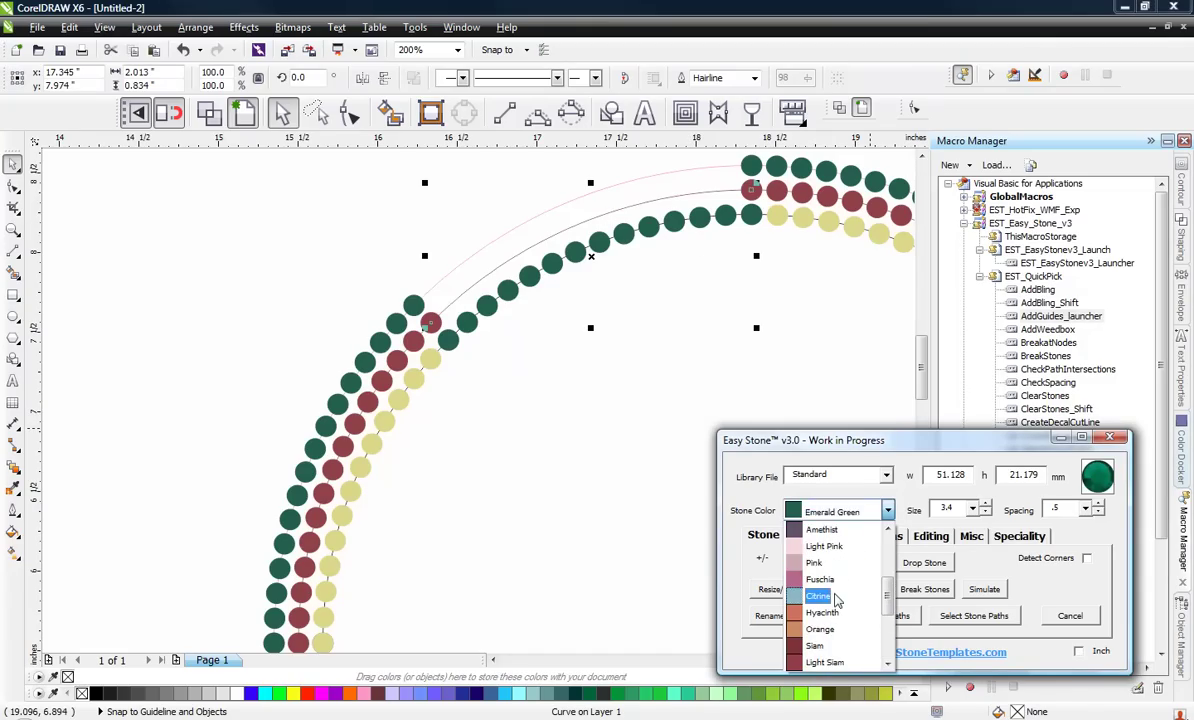
click(820, 596)
click(858, 562)
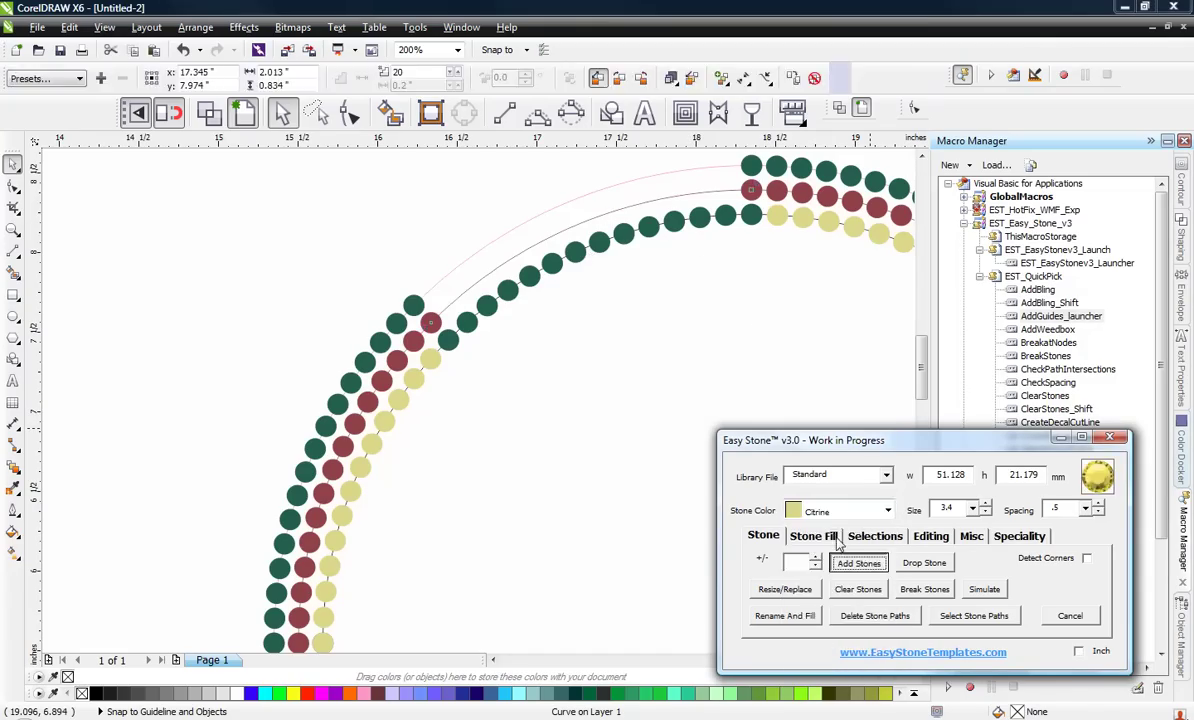
Add Light Siam stones along the outer circle's arc in the eighth segment, outside its Citrine row.
click(534, 220)
click(886, 511)
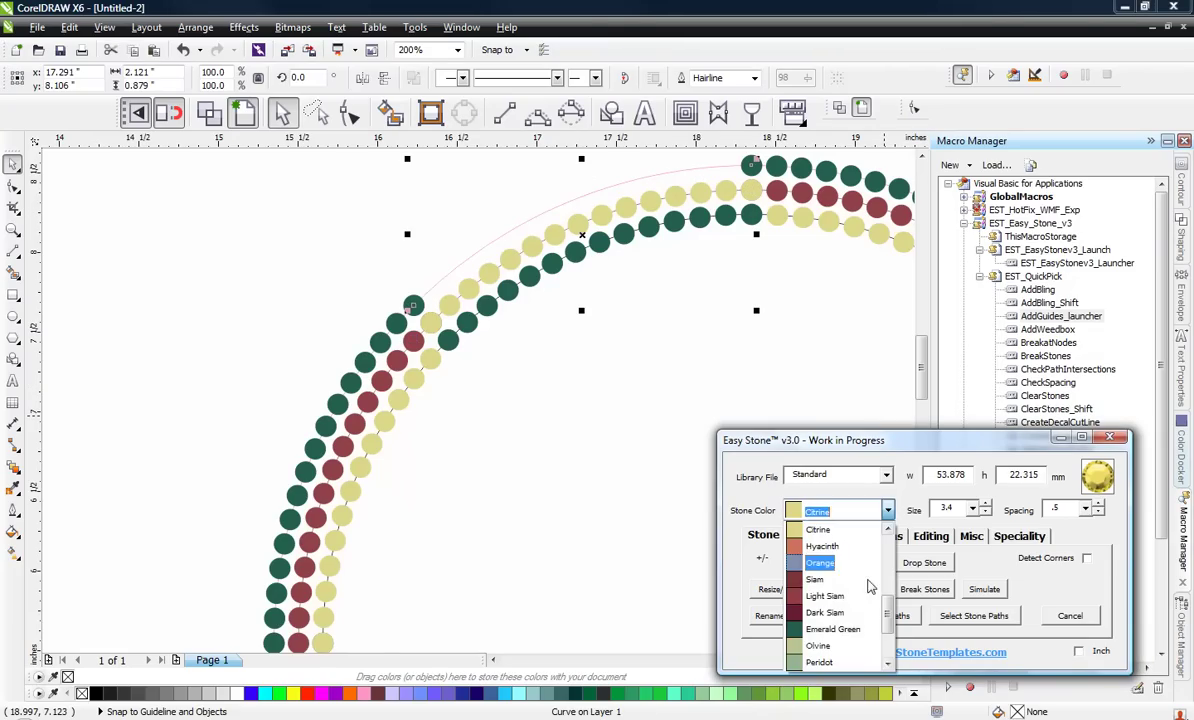
click(866, 596)
click(856, 562)
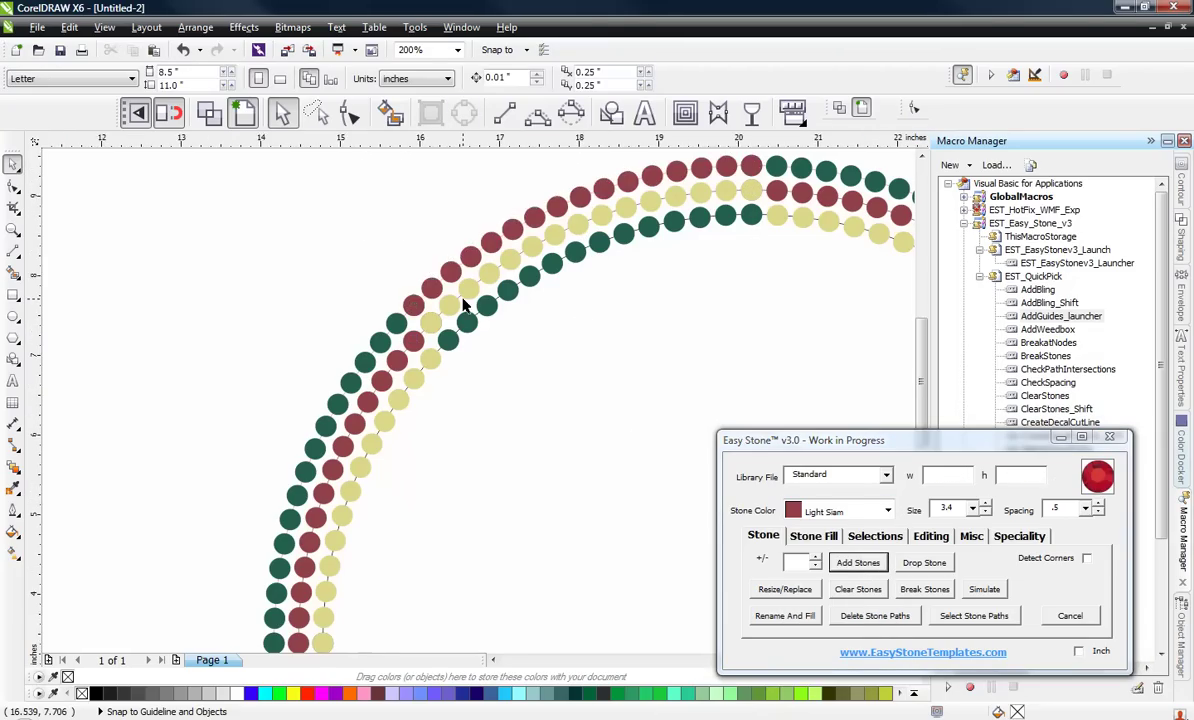
Select the whole ring and delete its stone paths so only the loose stones are kept.
scroll(463, 305, down, 4)
scroll(560, 400, up, 2)
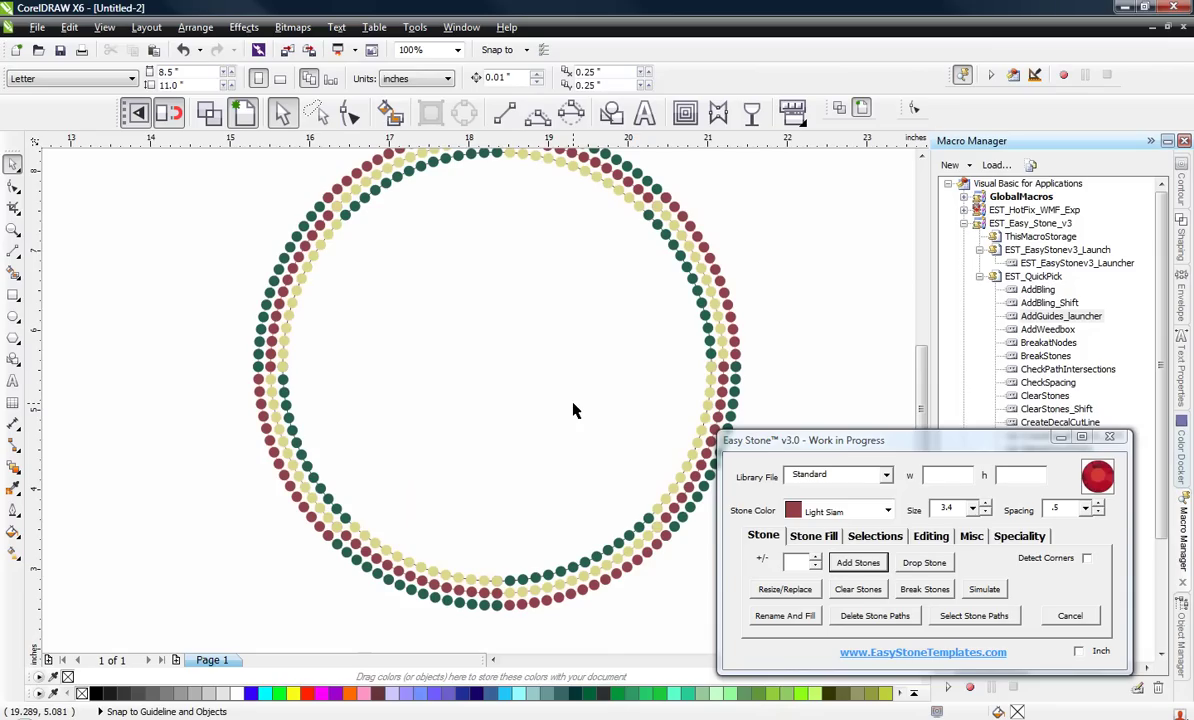
scroll(602, 445, down, 2)
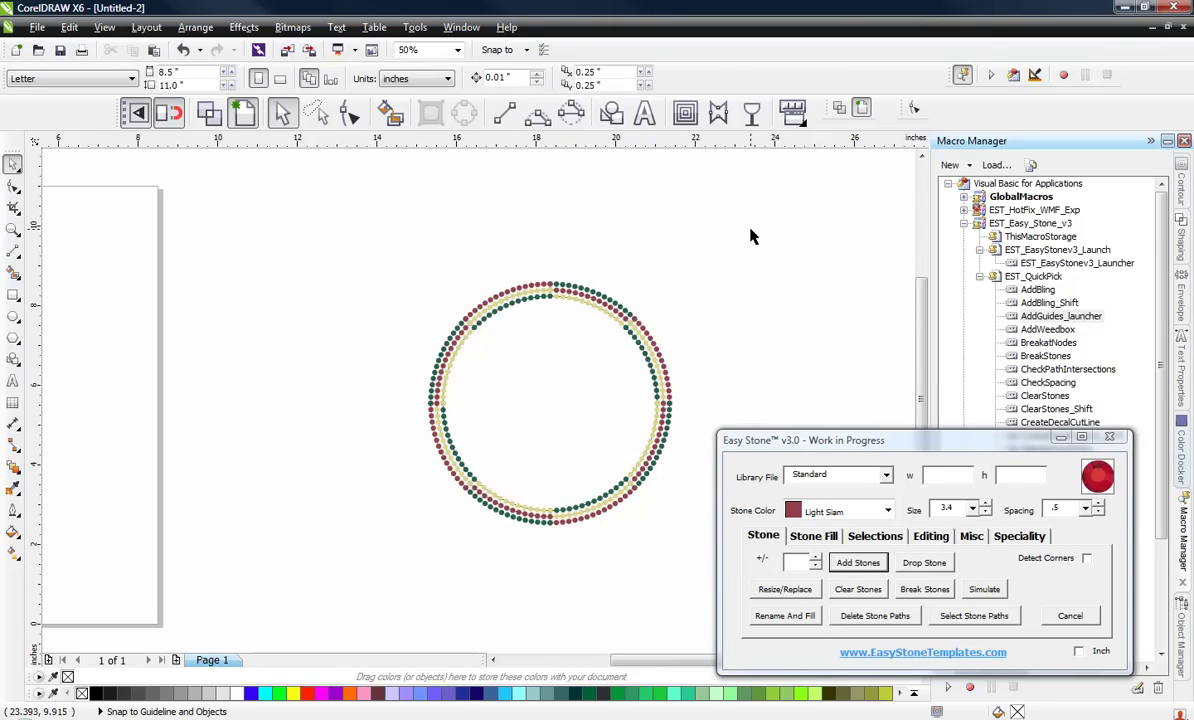
drag(700, 215, 366, 548)
scroll(590, 520, up, 4)
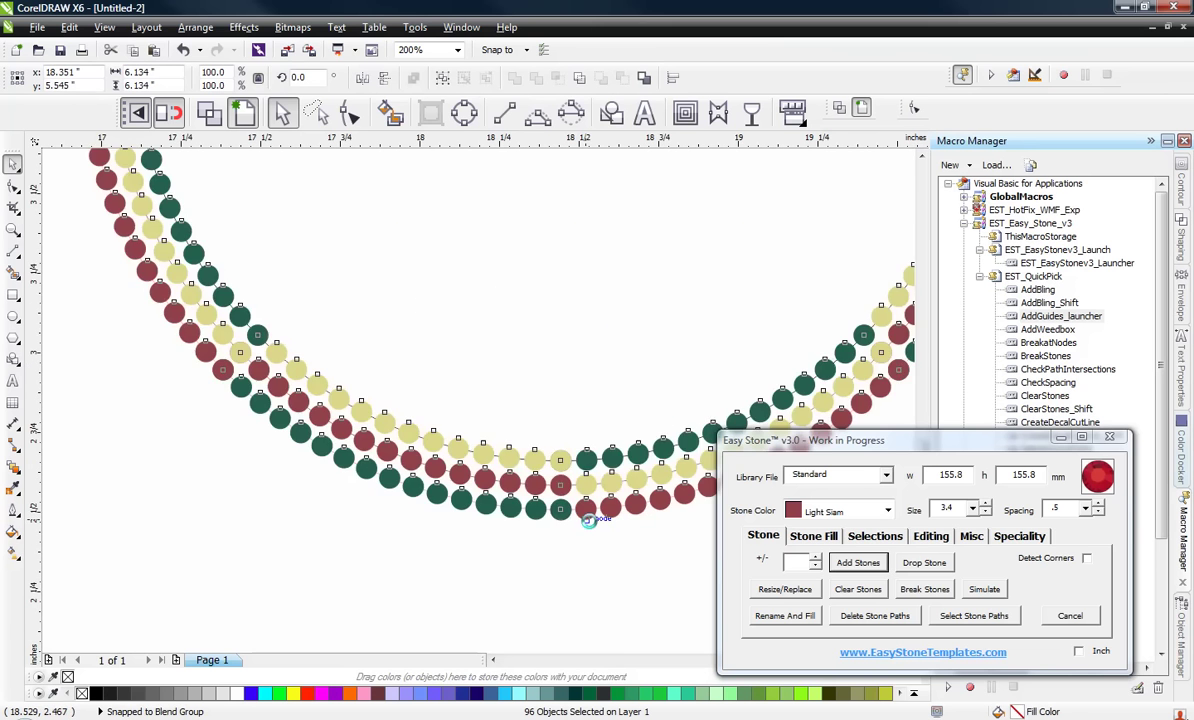
scroll(590, 520, up, 4)
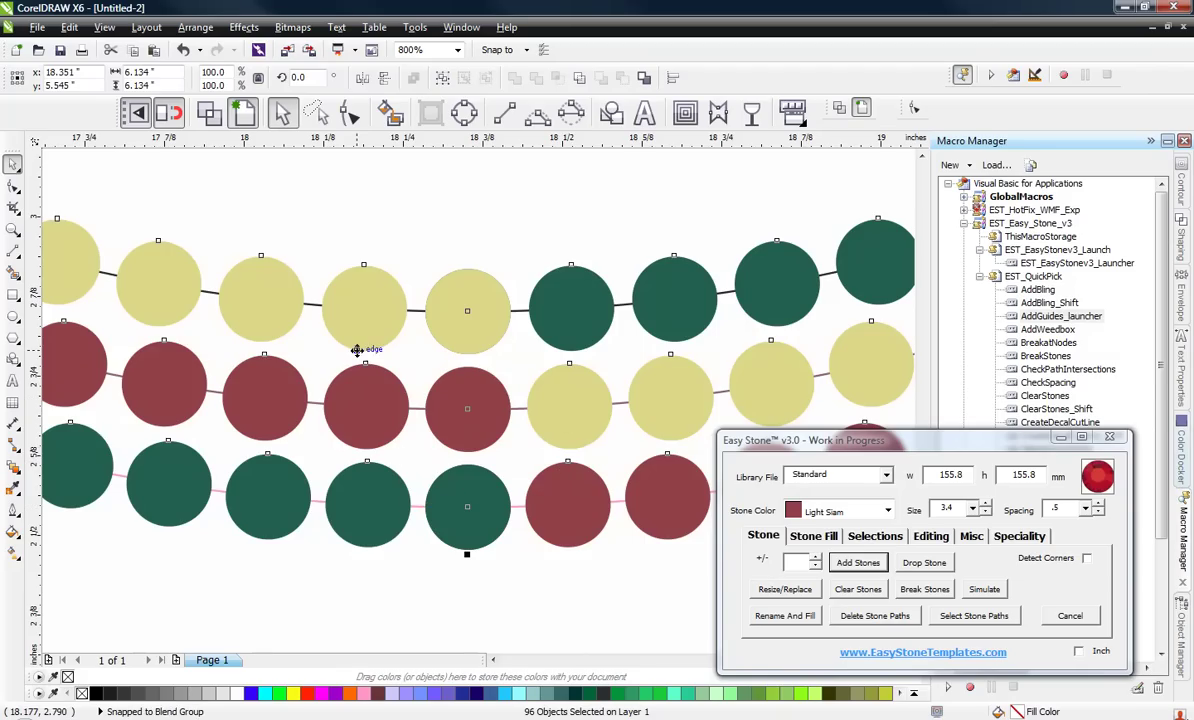
scroll(420, 480, down, 6)
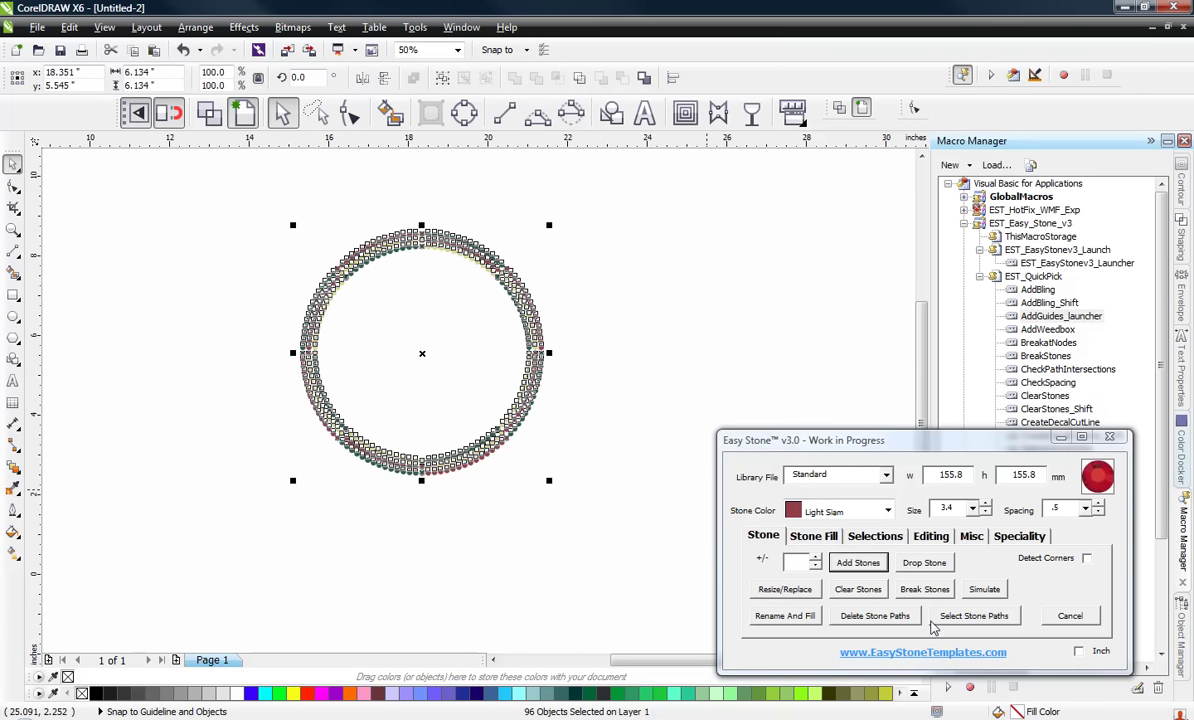
click(882, 617)
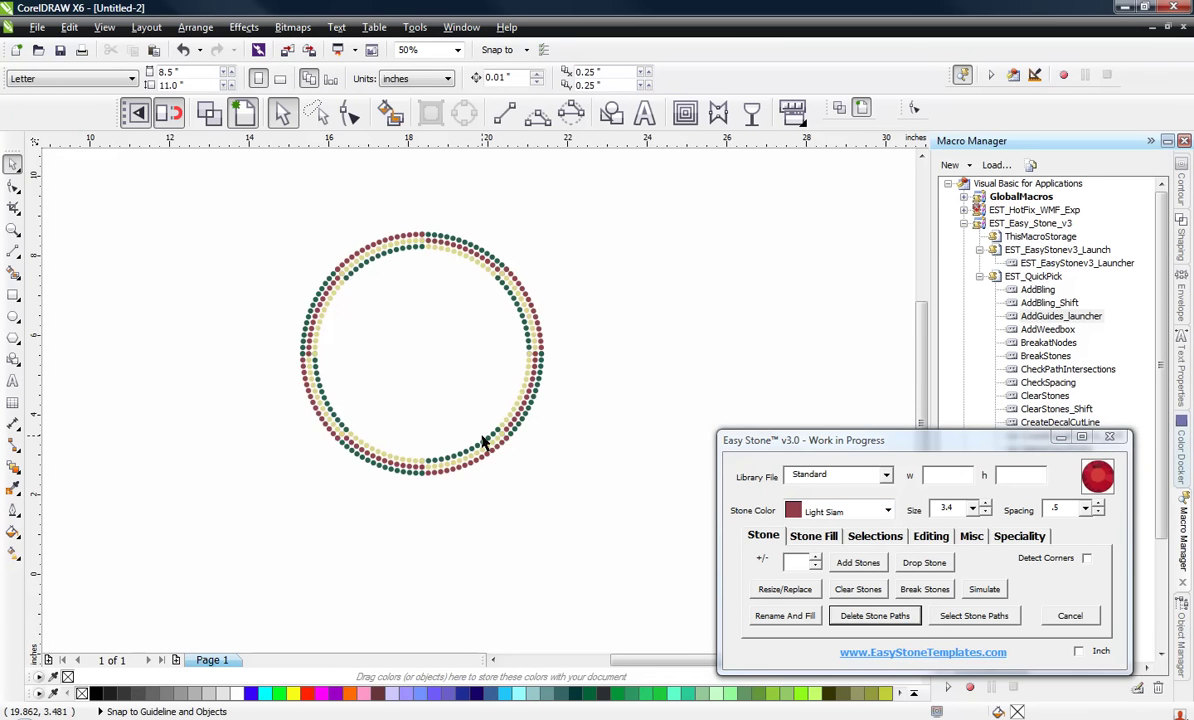
Try moving a single Emerald Green stone out of the inner row on the ring's lower-right arc.
scroll(490, 445, up, 4)
scroll(466, 462, up, 2)
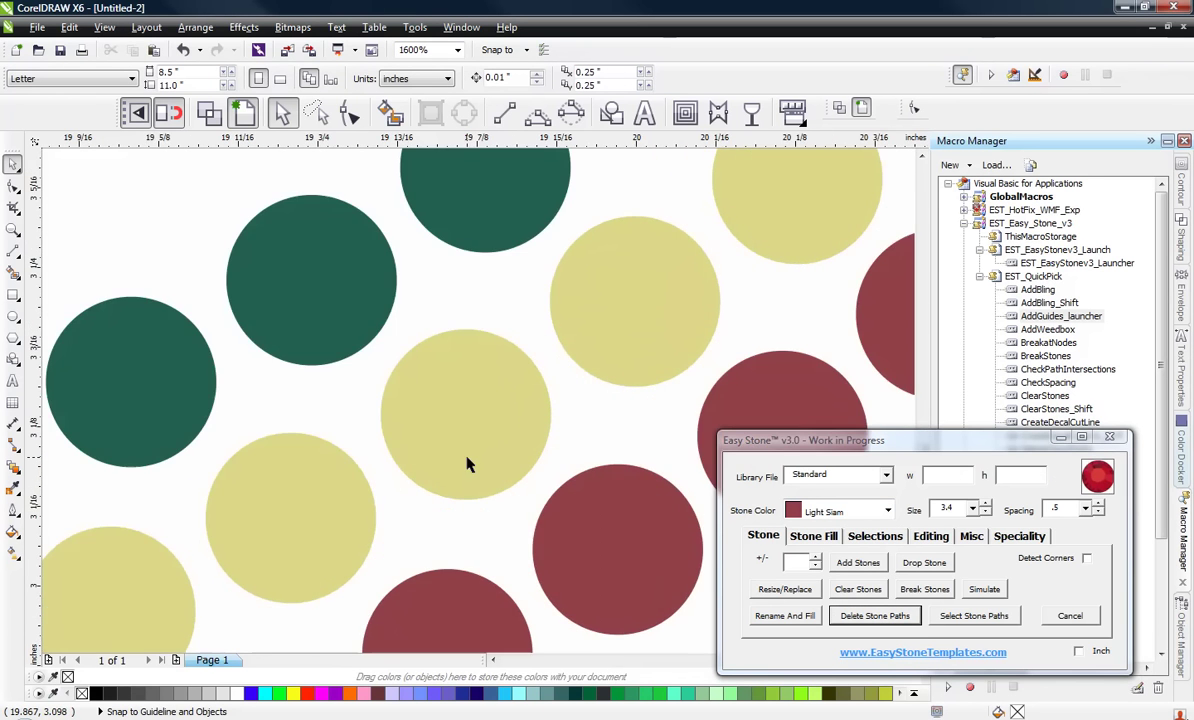
scroll(436, 364, down, 4)
scroll(436, 364, up, 4)
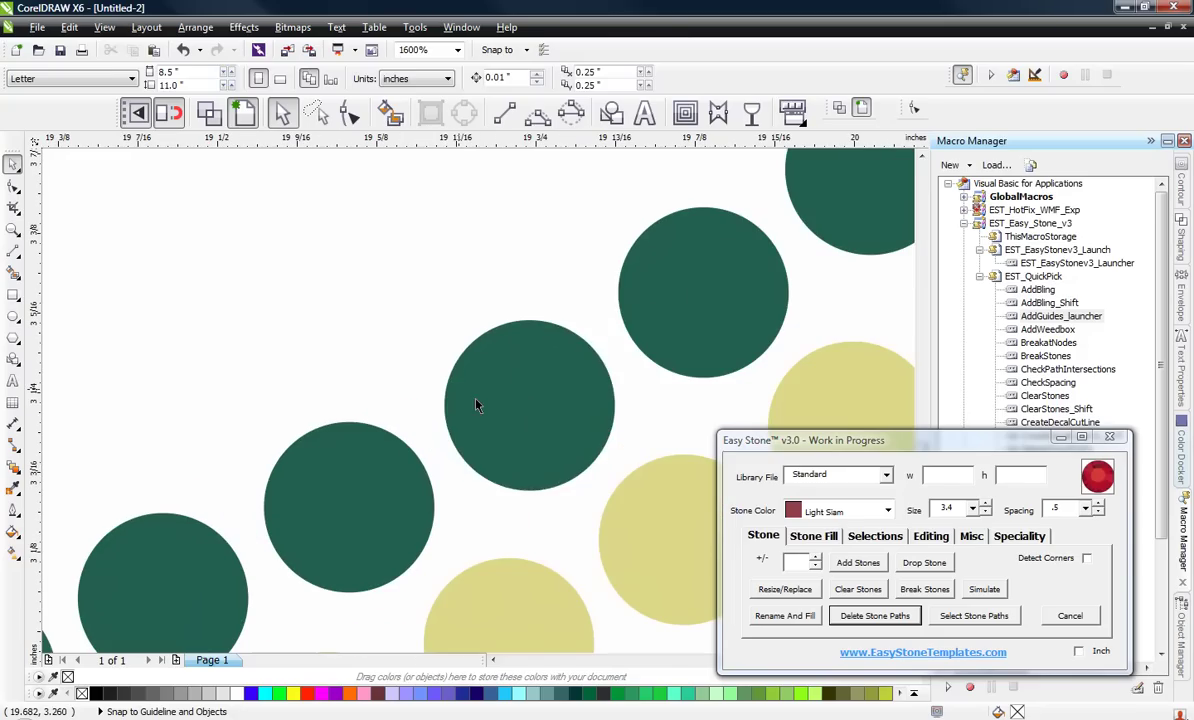
click(443, 371)
drag(525, 327, 604, 405)
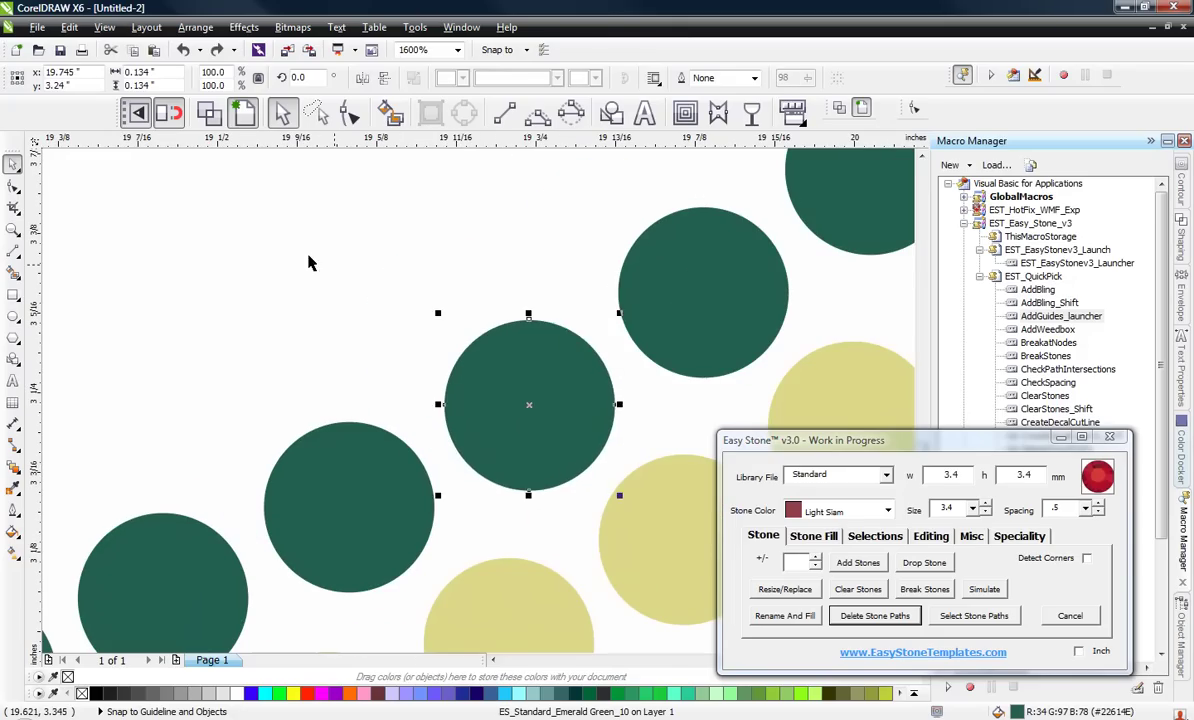
click(461, 315)
Run Check Spacing on all stones of the ring to delete the overlapping duplicates.
scroll(461, 315, down, 6)
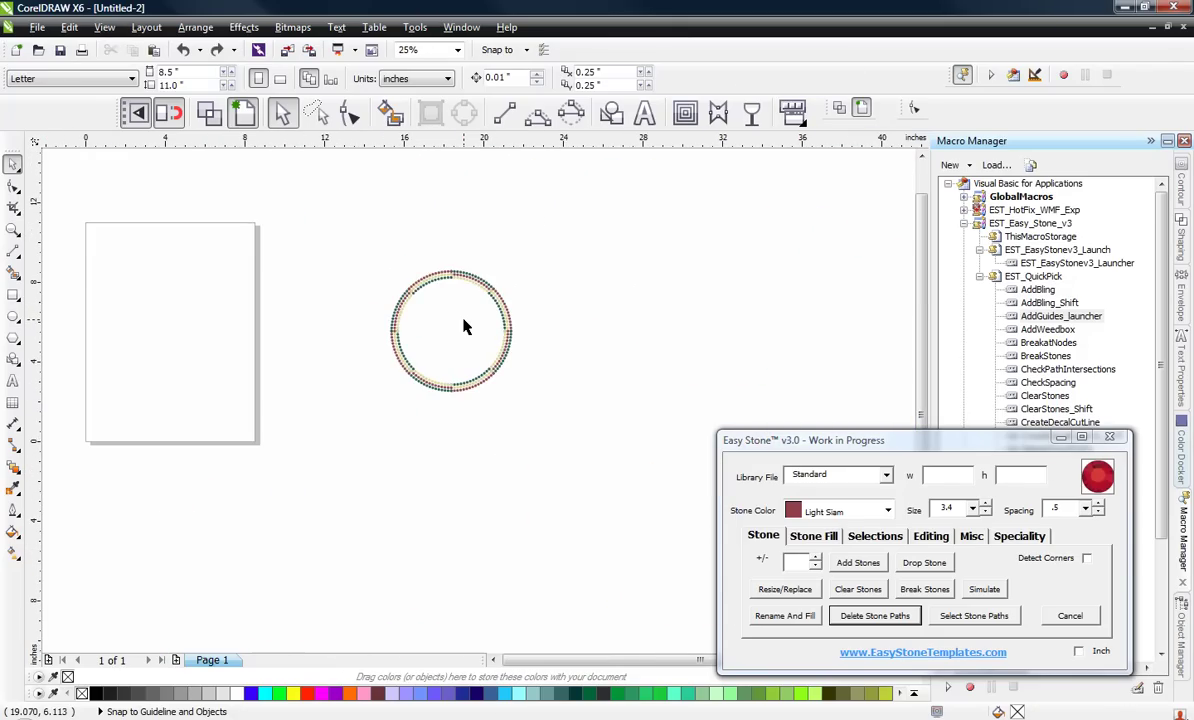
scroll(466, 325, up, 1)
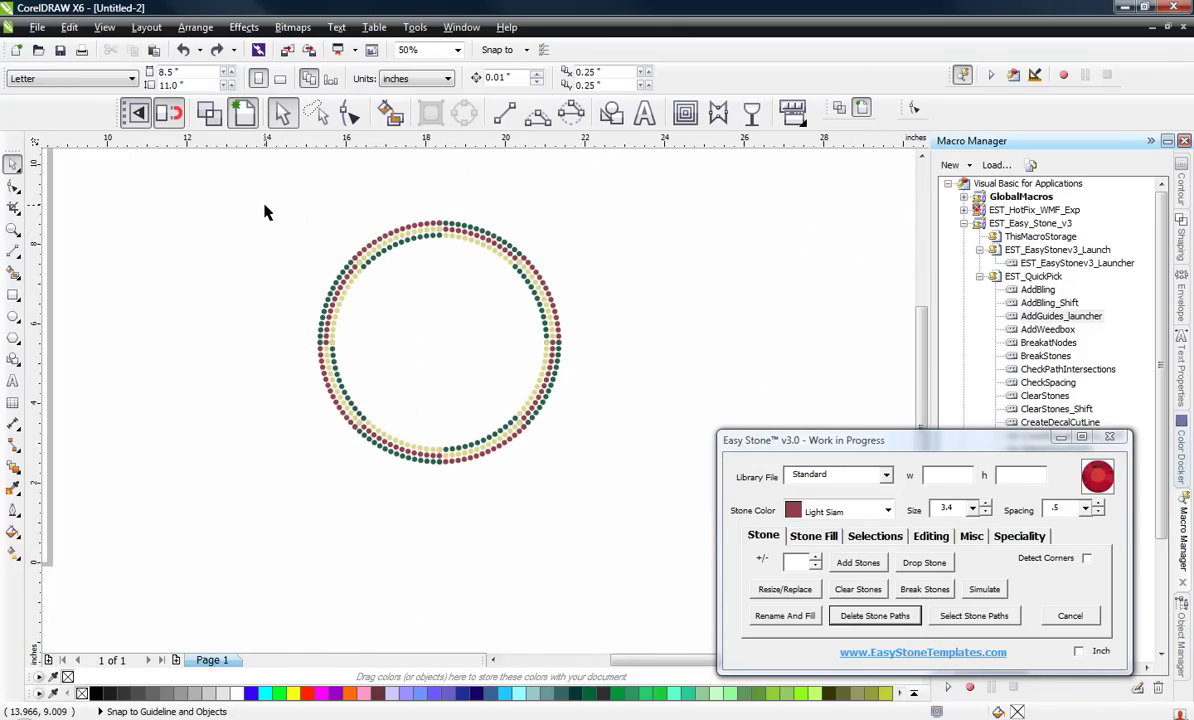
drag(269, 212, 628, 522)
click(935, 537)
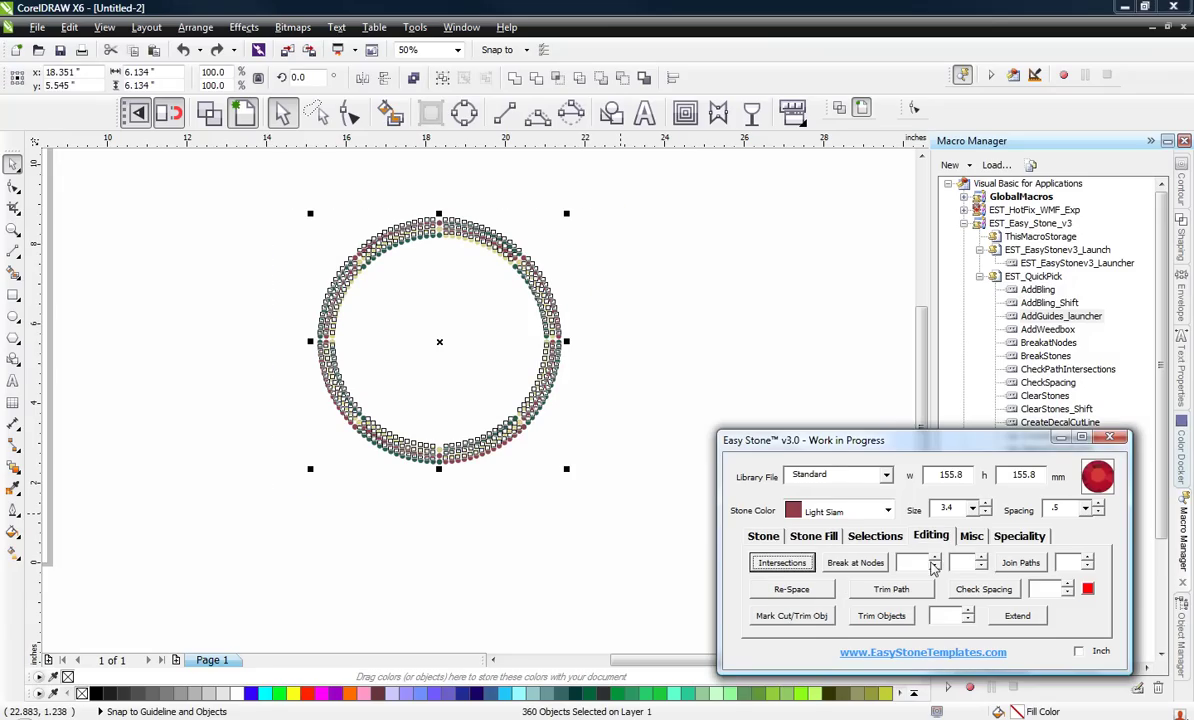
click(1002, 592)
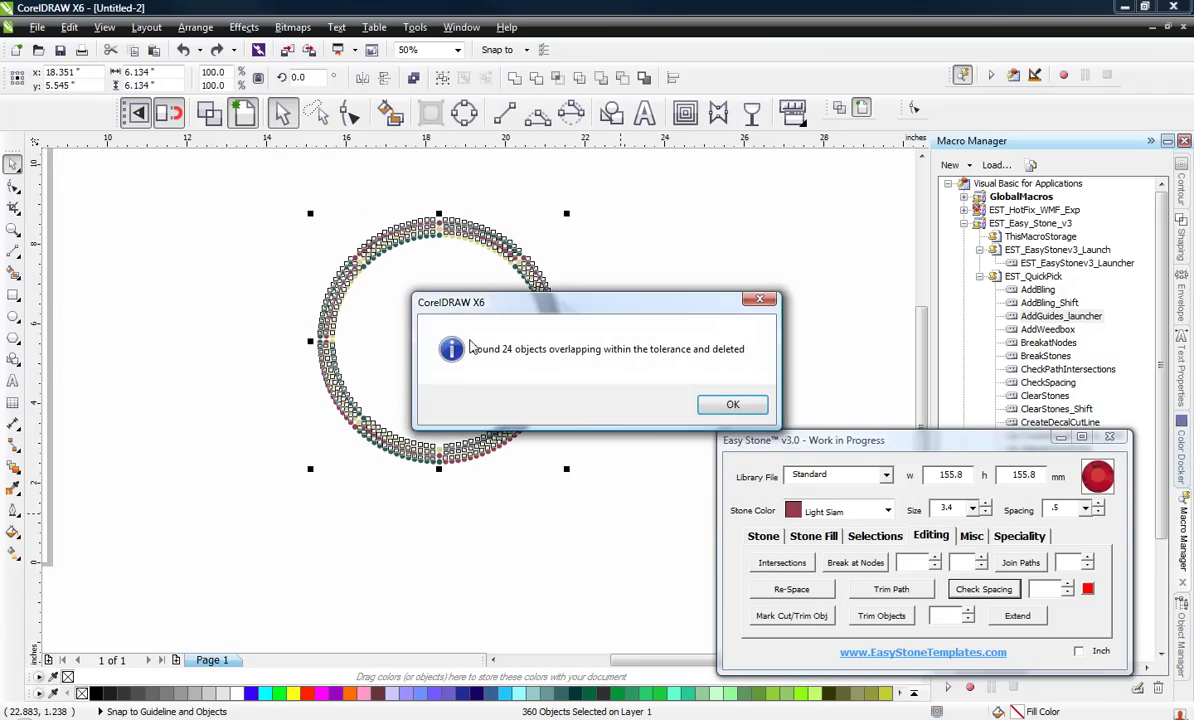
click(712, 403)
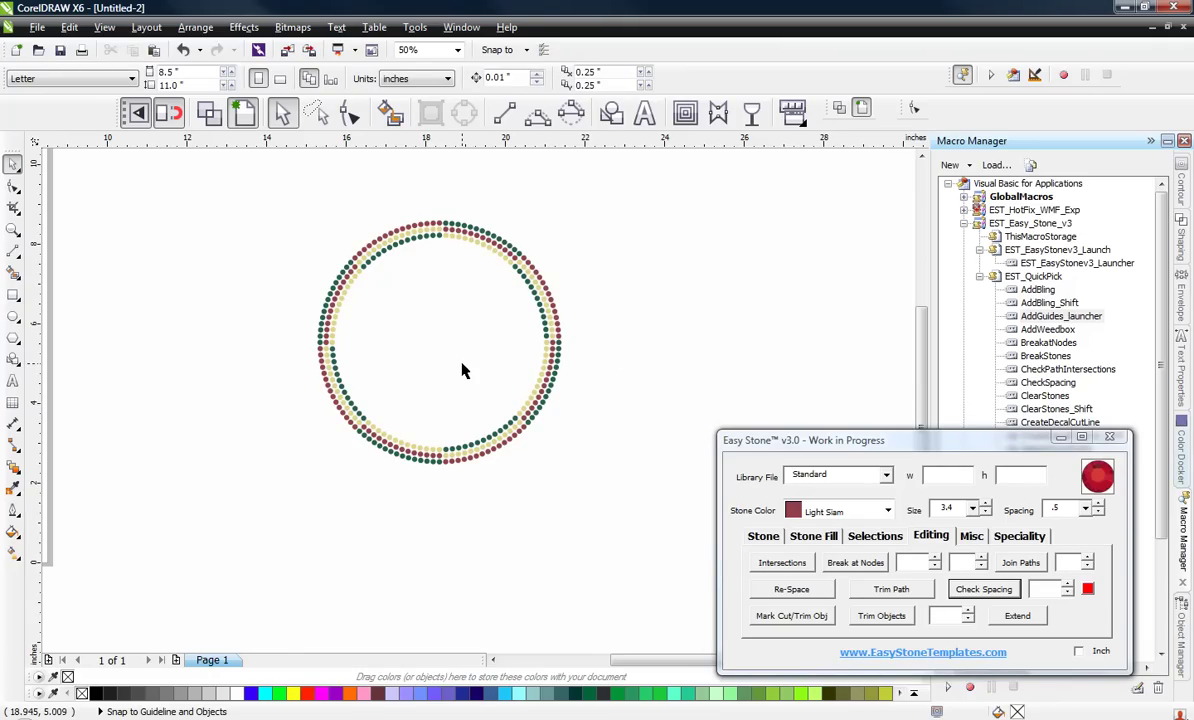
Duplicate the Emerald Green stone at the bottom end of the inner row directly above itself, using the 3.9 offset.
scroll(407, 327, up, 2)
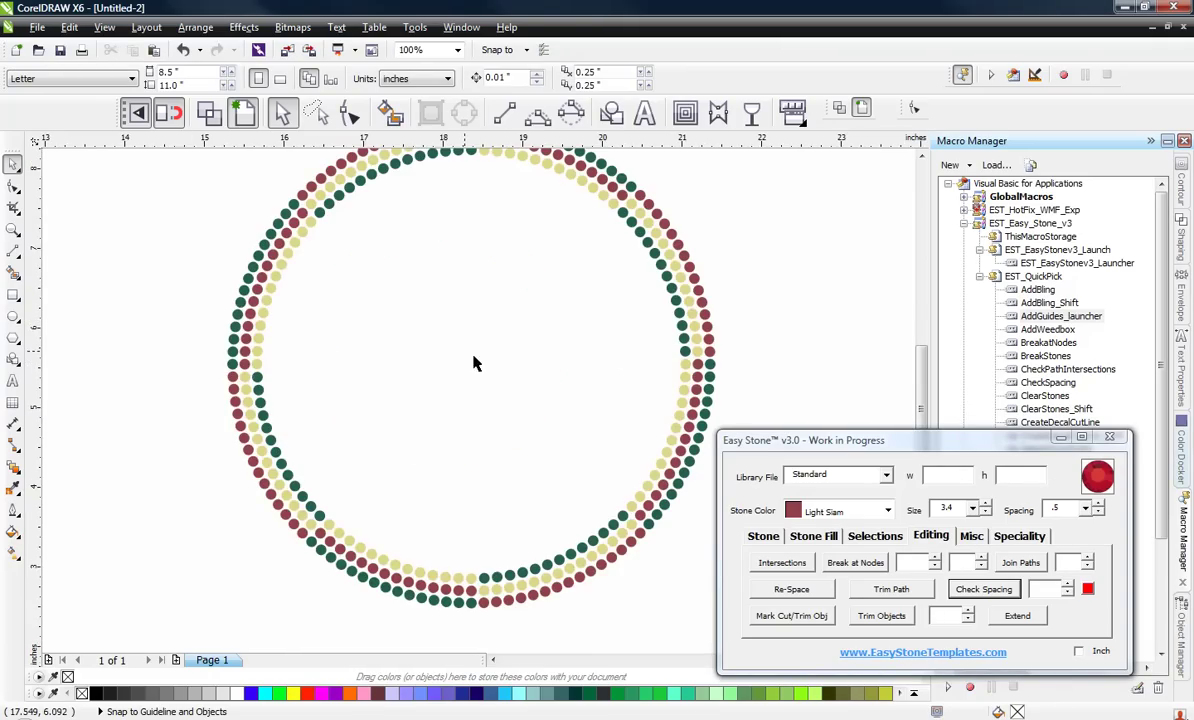
scroll(503, 371, down, 2)
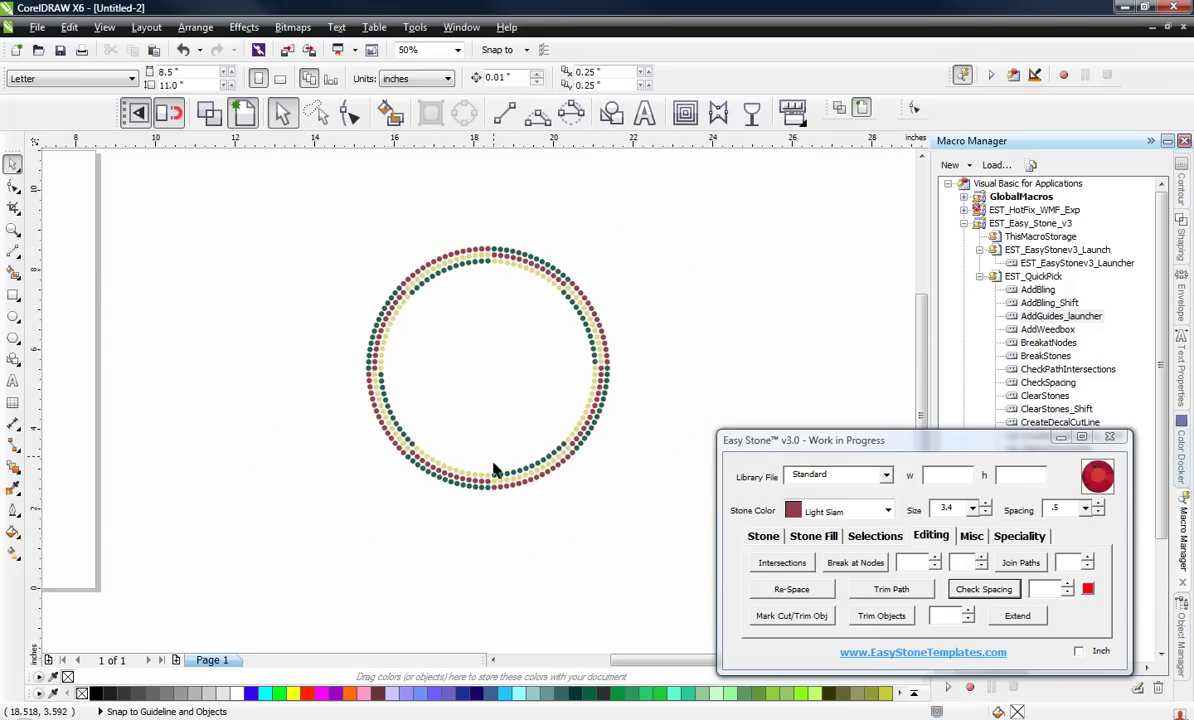
scroll(494, 469, up, 4)
scroll(503, 512, up, 2)
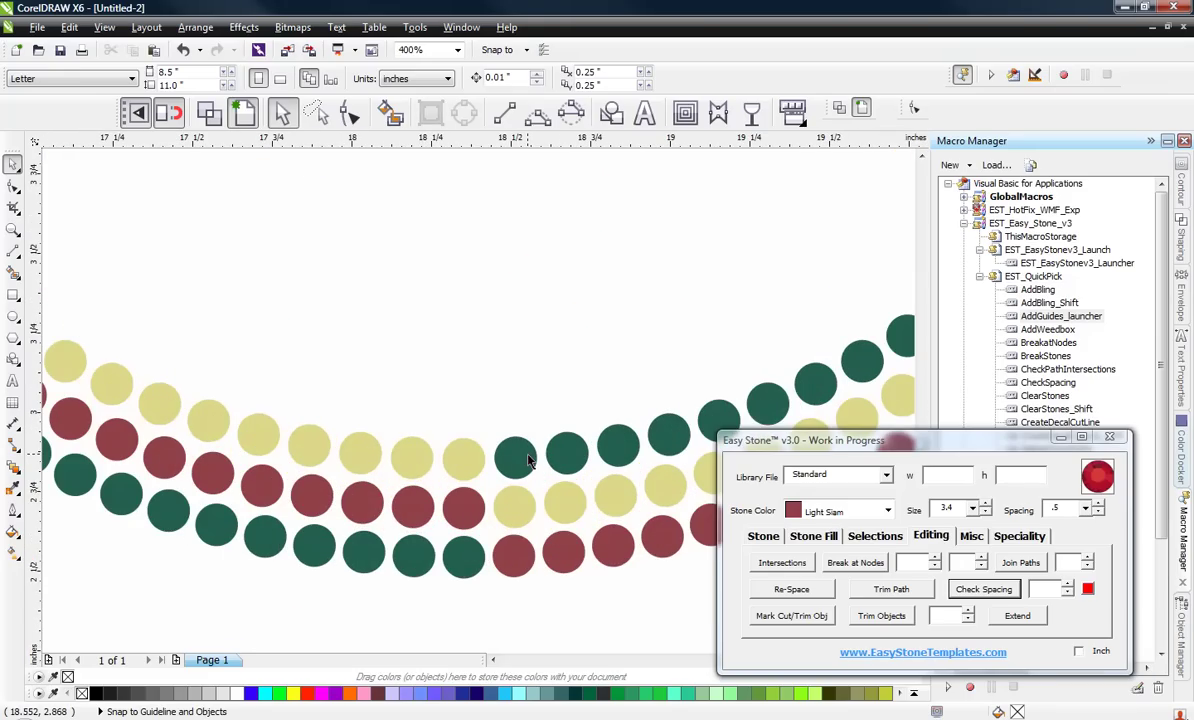
click(525, 459)
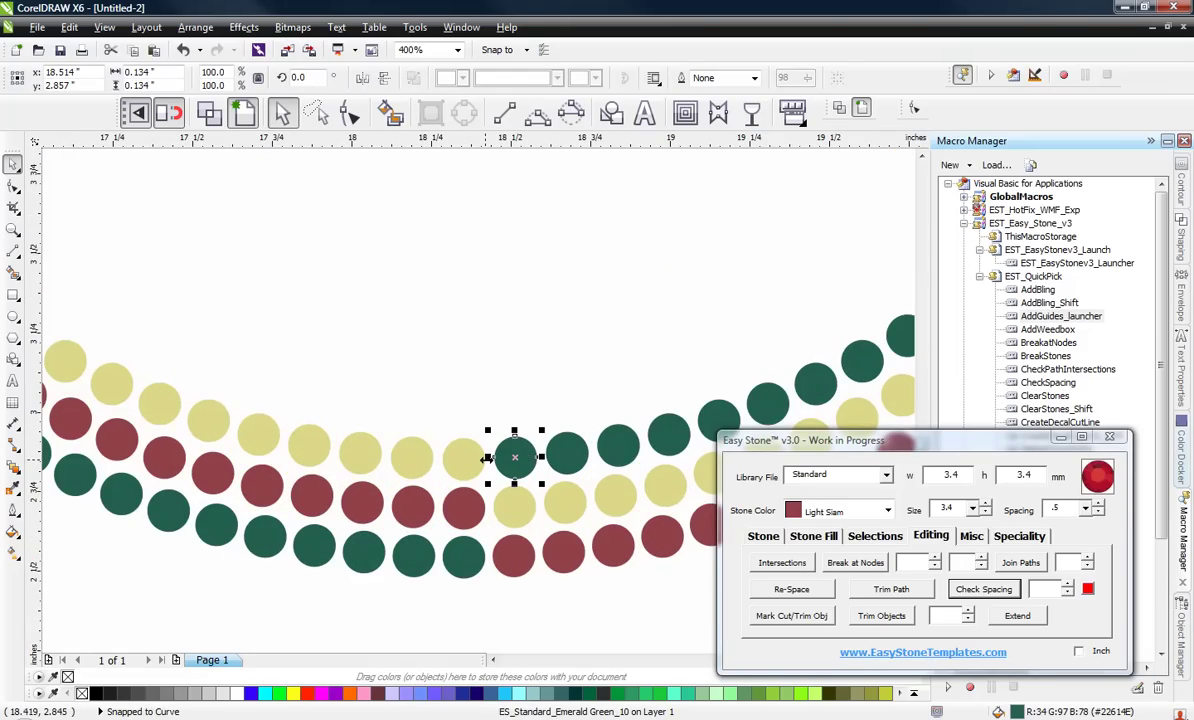
click(814, 537)
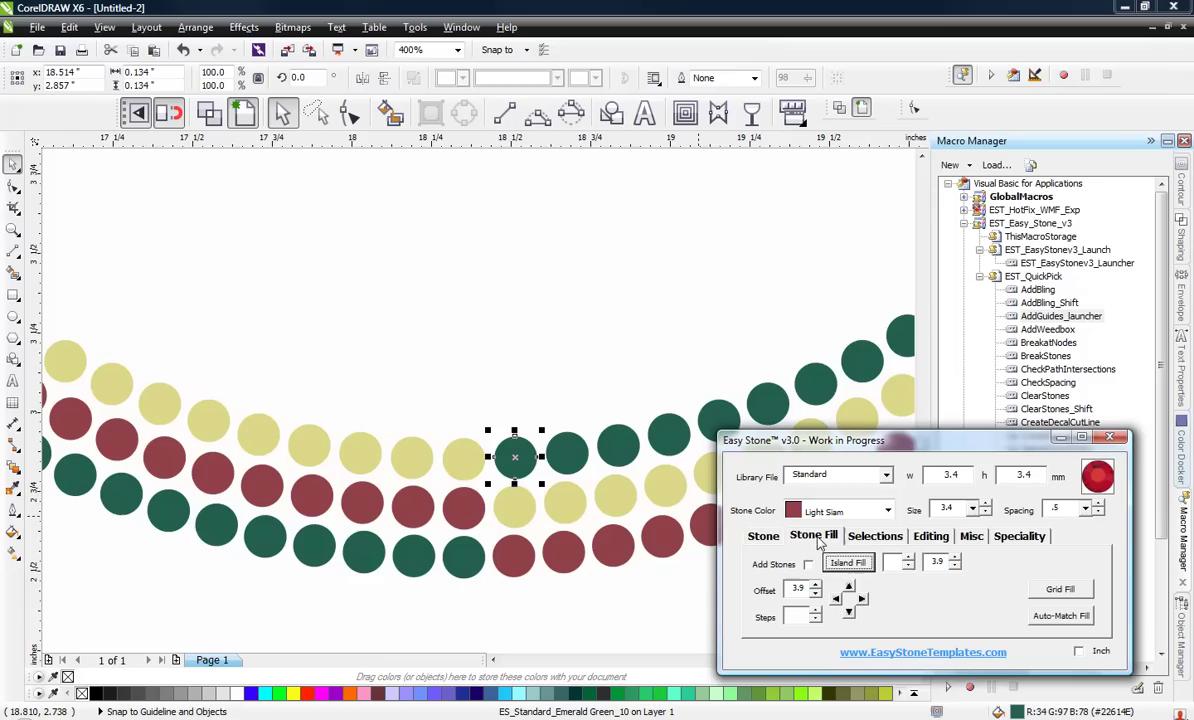
click(849, 588)
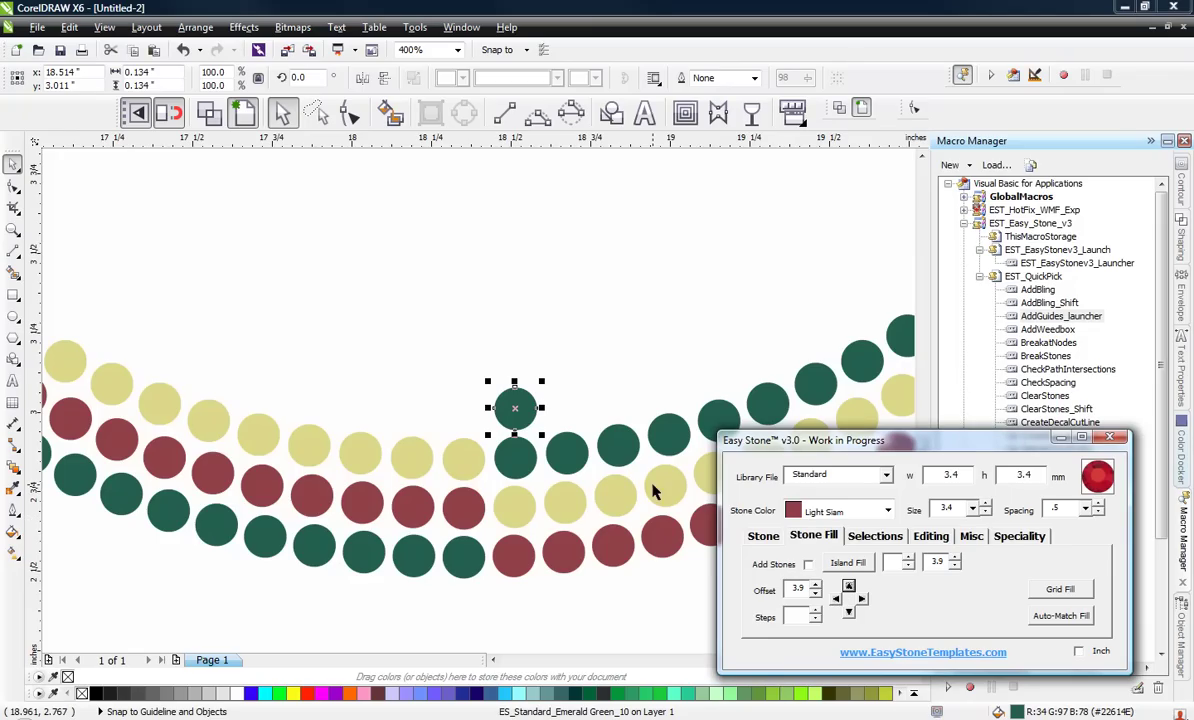
Try offsetting the stacked Emerald Green stone to the left, first as a copy at 3.9 and again as a half-offset shift.
click(836, 599)
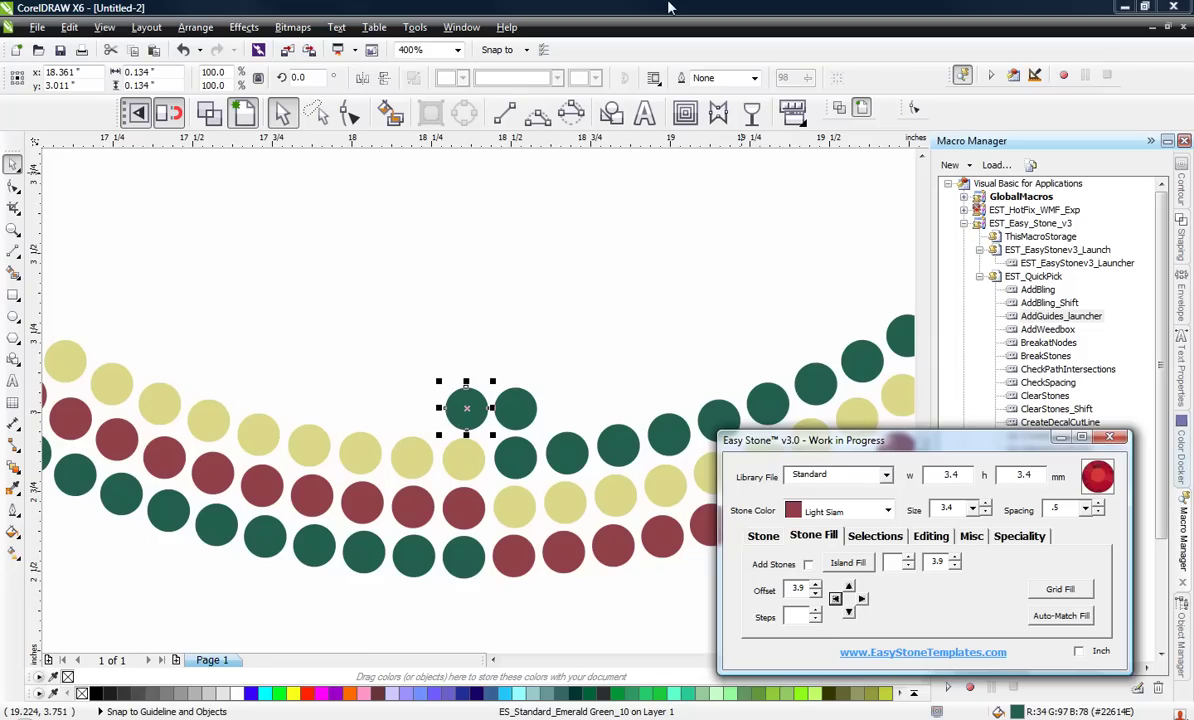
key(Delete)
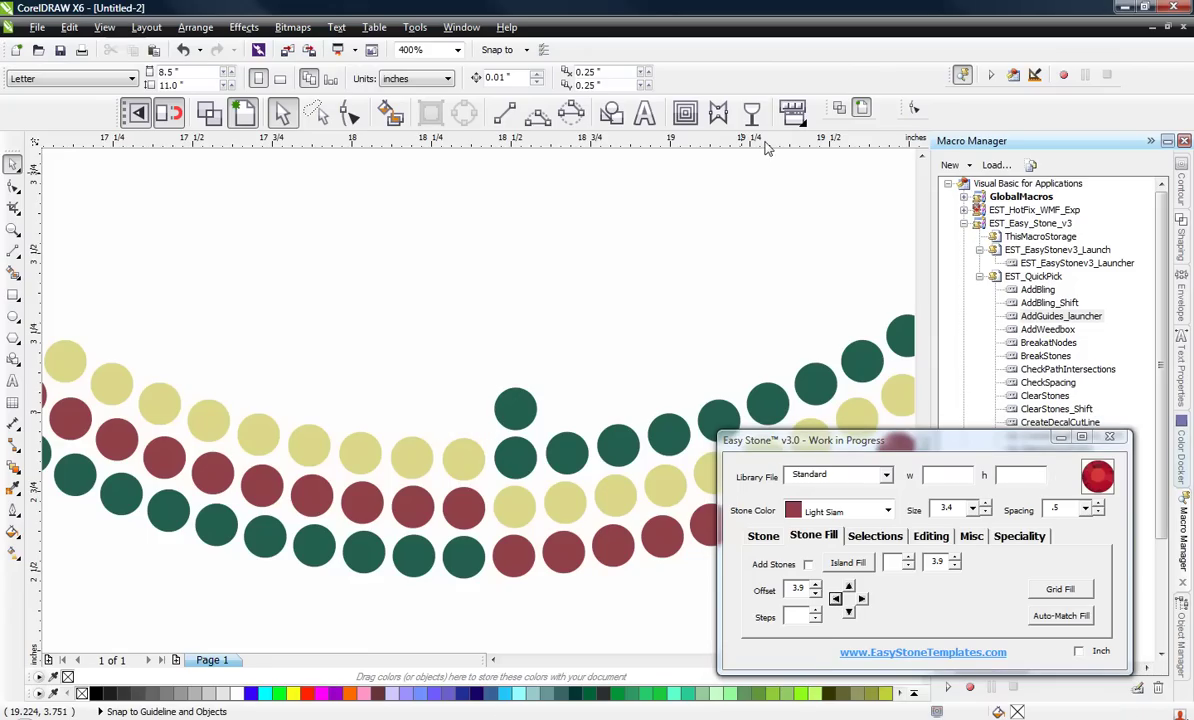
click(520, 400)
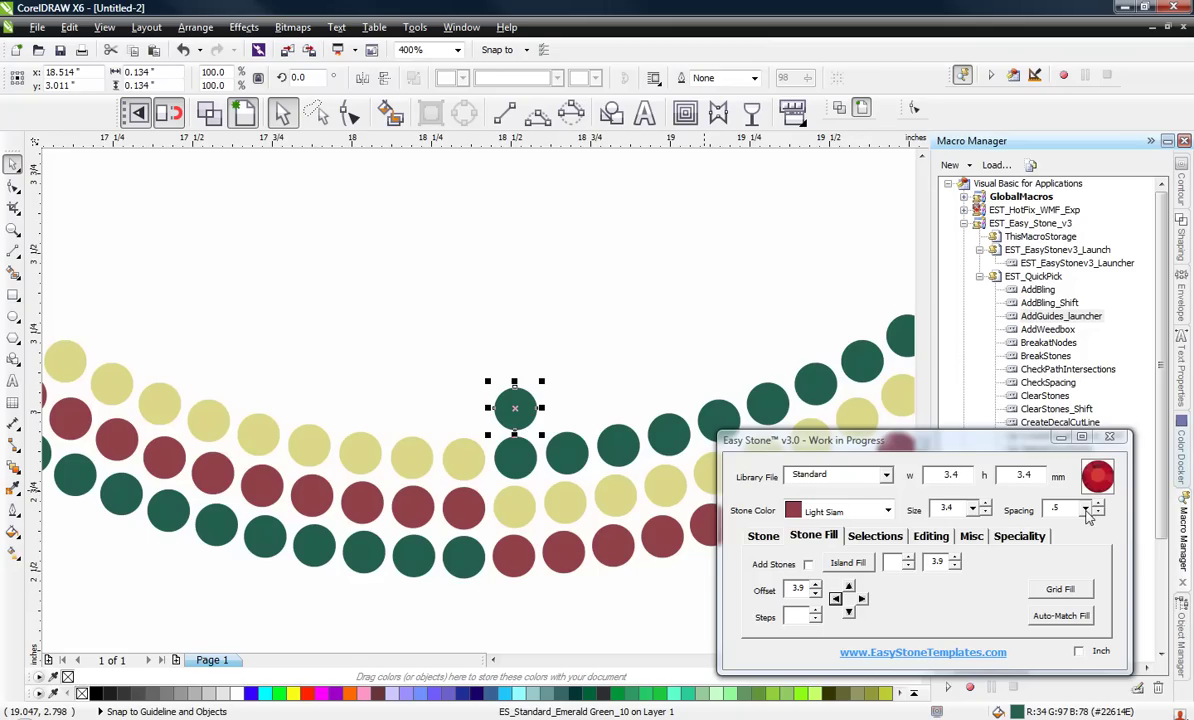
click(835, 598)
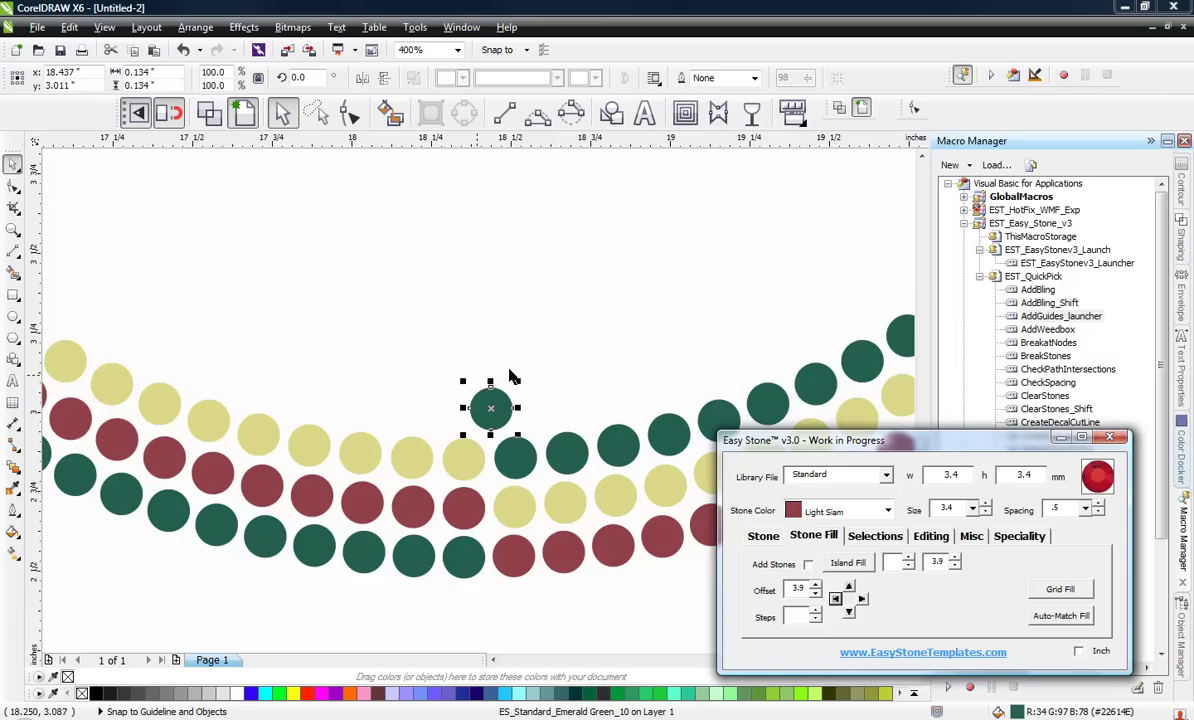
click(549, 354)
scroll(492, 508, down, 2)
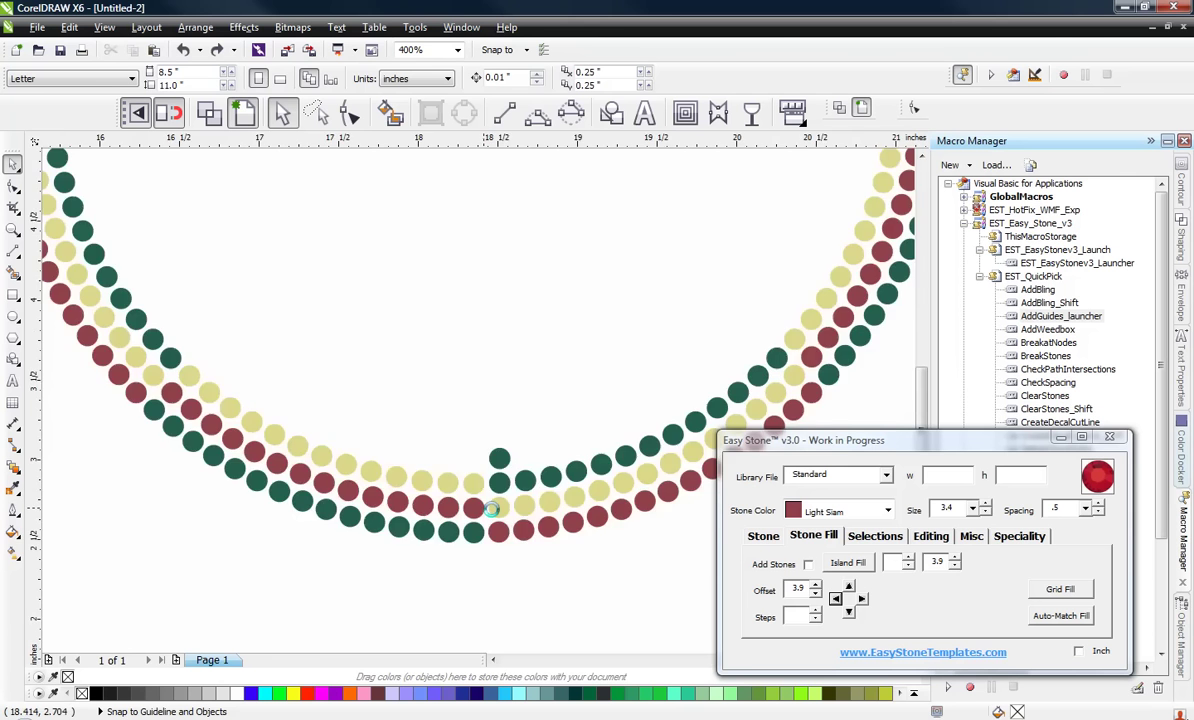
scroll(492, 508, down, 4)
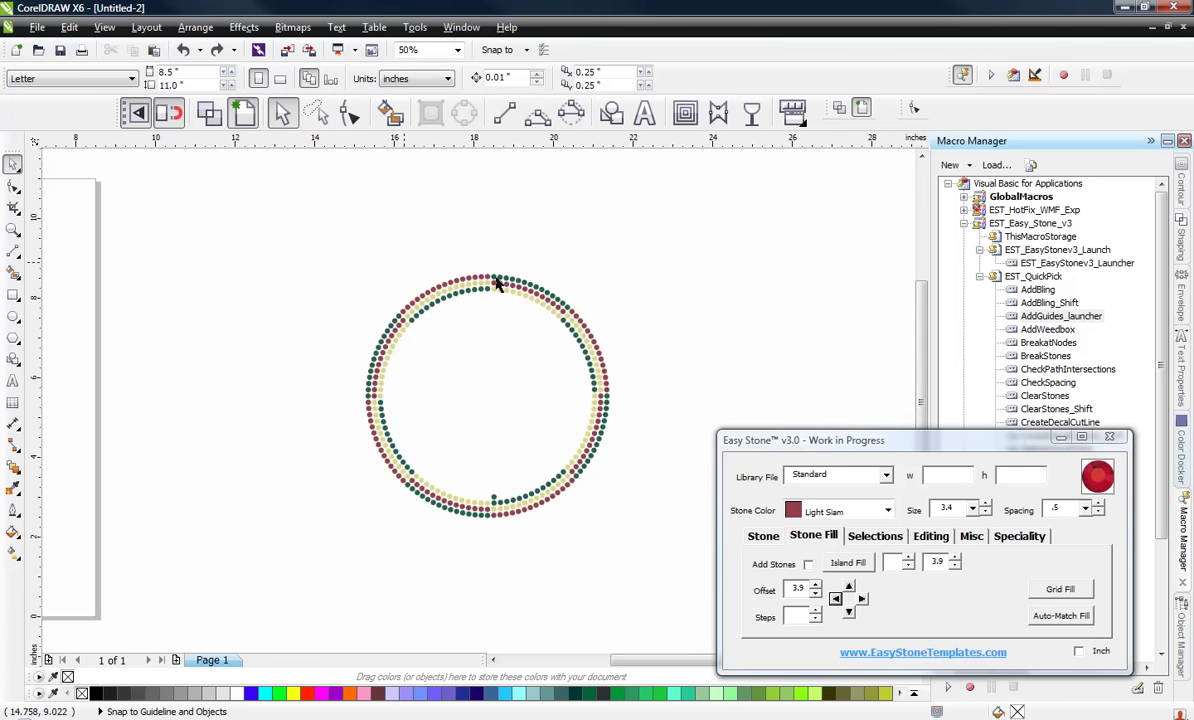
Try stacking single copies above the extra Emerald Green stone at the inner row's bottom, using the 3.9 offset, and delete those copies.
scroll(496, 284, up, 1)
scroll(484, 297, down, 1)
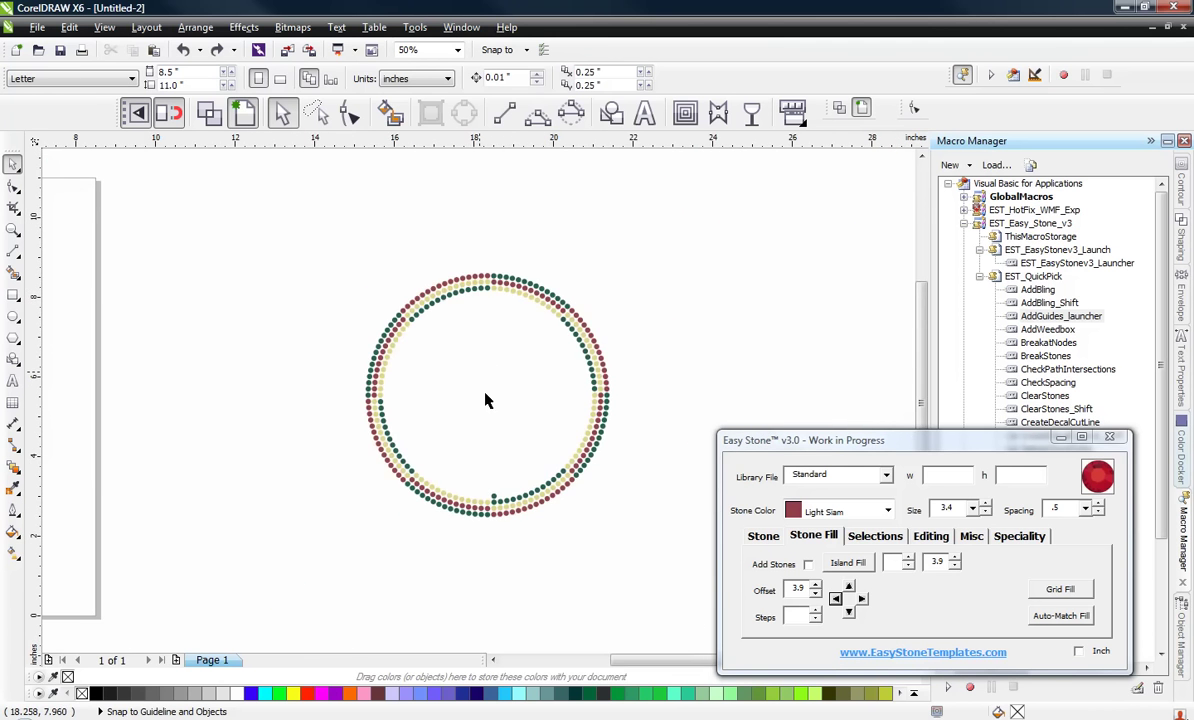
scroll(489, 494, up, 2)
click(489, 496)
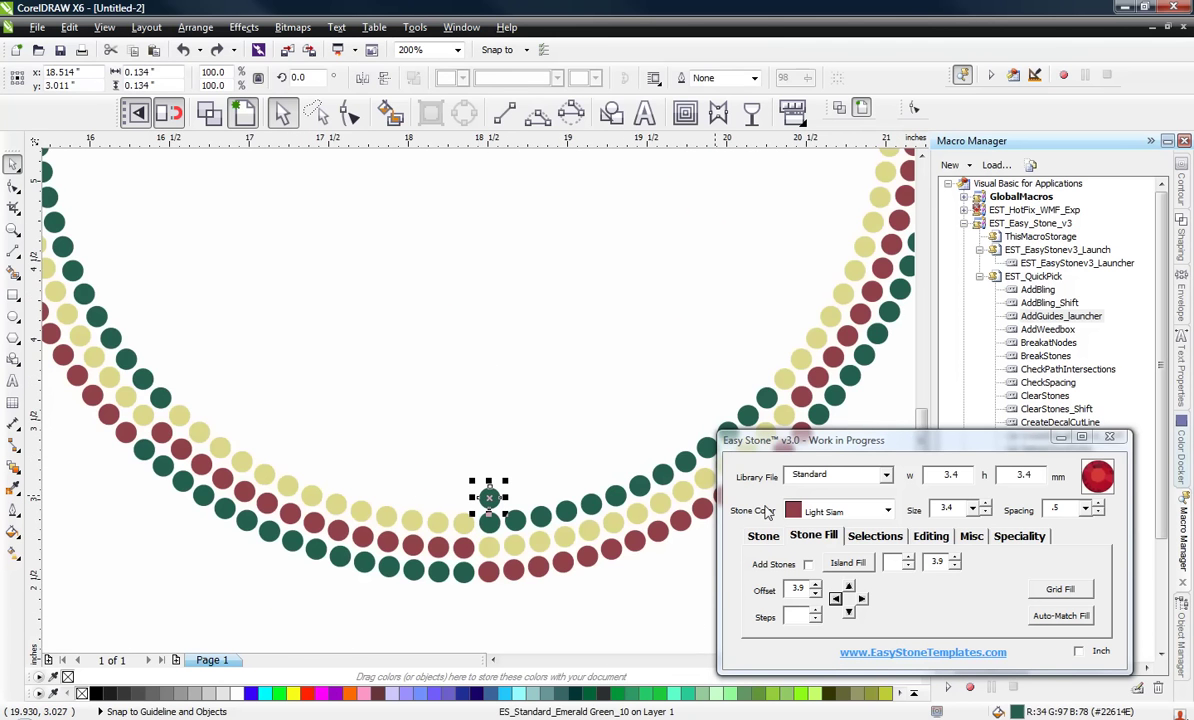
click(849, 587)
click(849, 587)
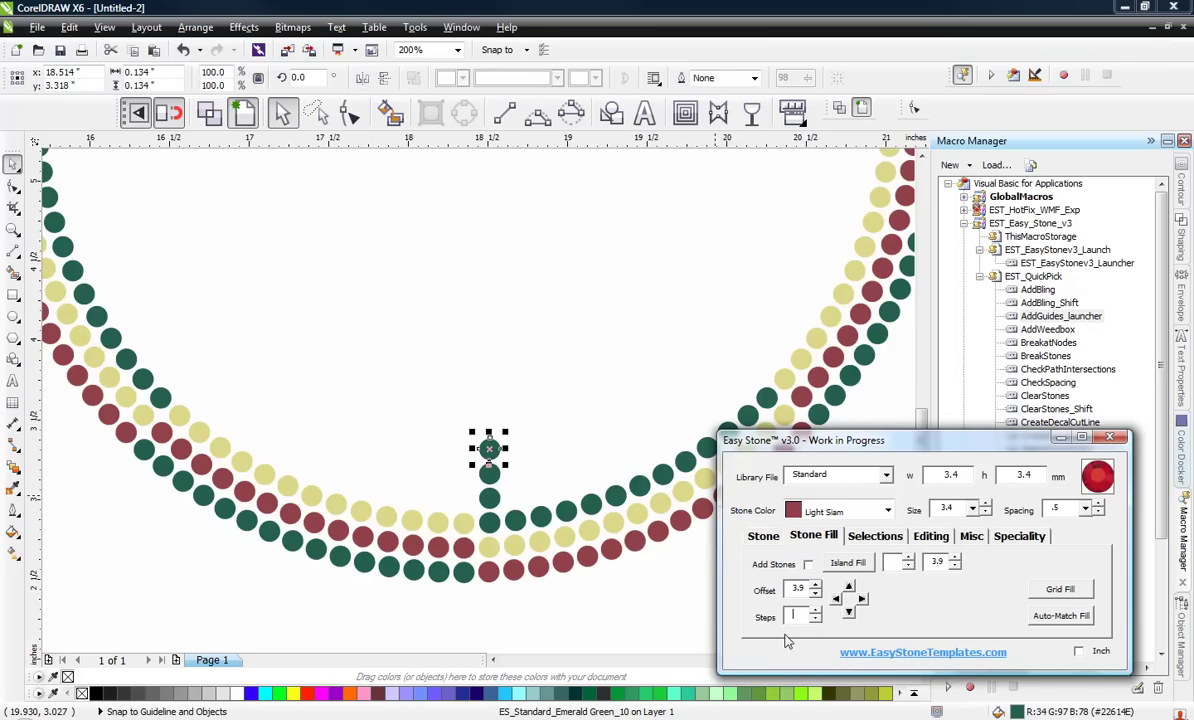
drag(529, 400, 447, 496)
key(Delete)
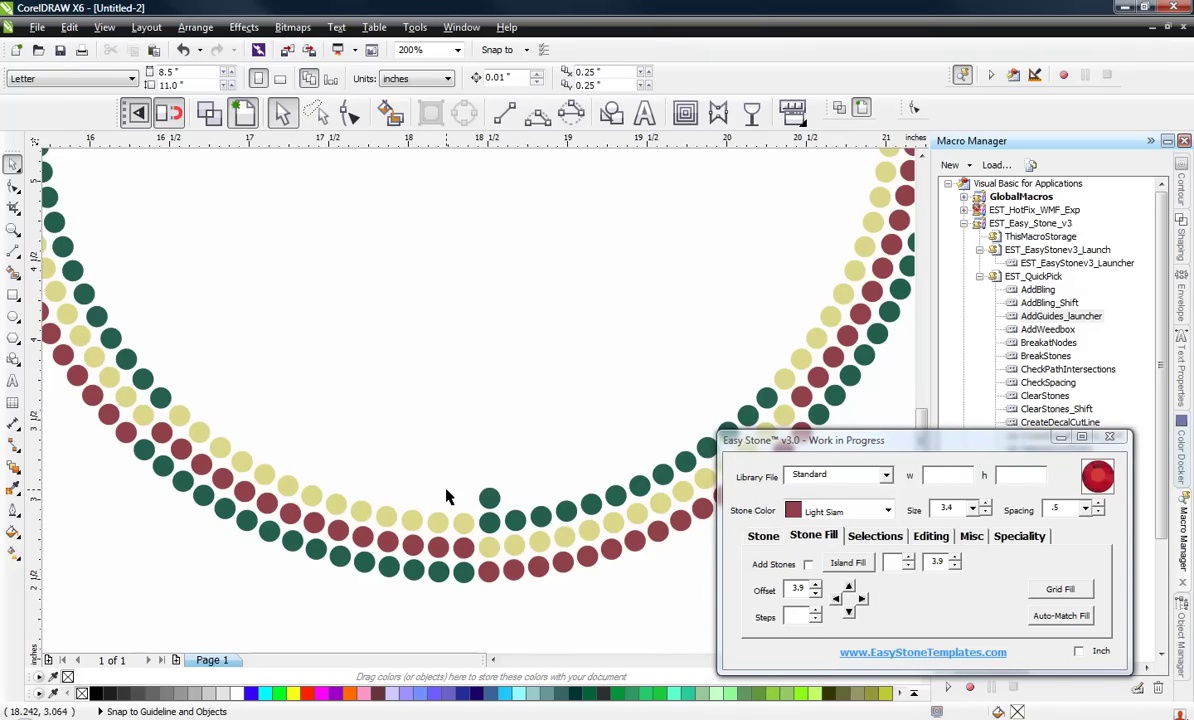
Stack copies of the extra Emerald Green stone upward inside the ring in 17 steps at the 3.9 offset.
click(489, 497)
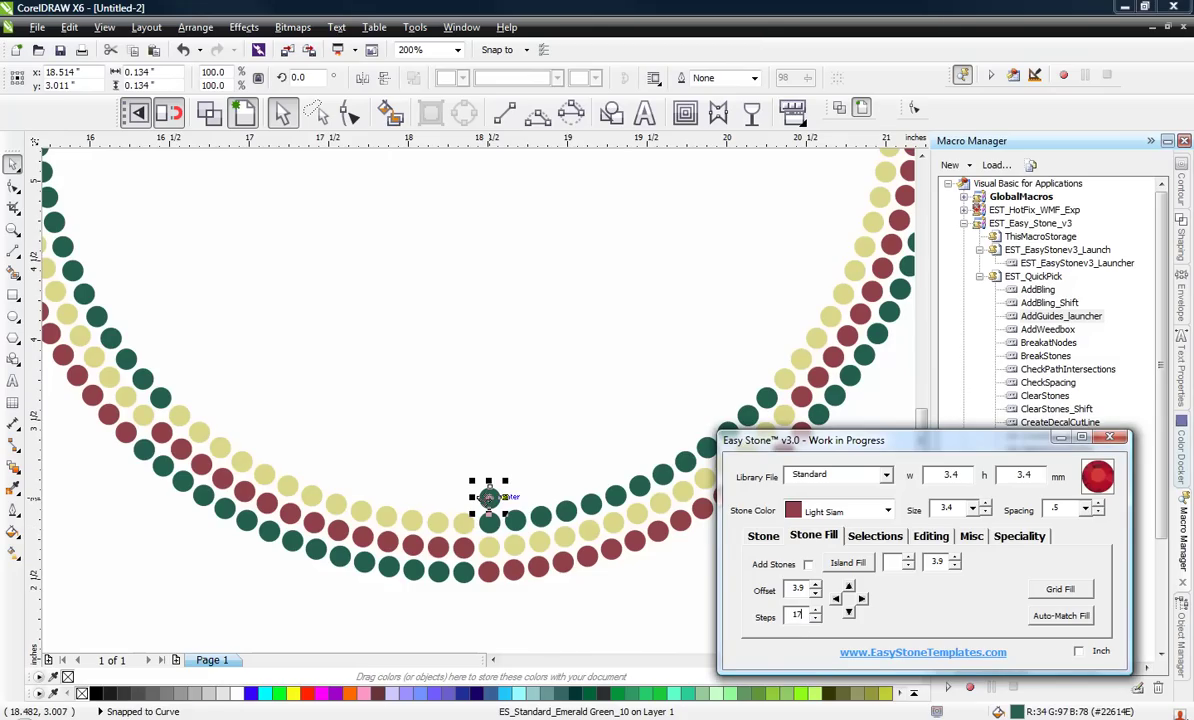
click(848, 588)
scroll(607, 398, down, 2)
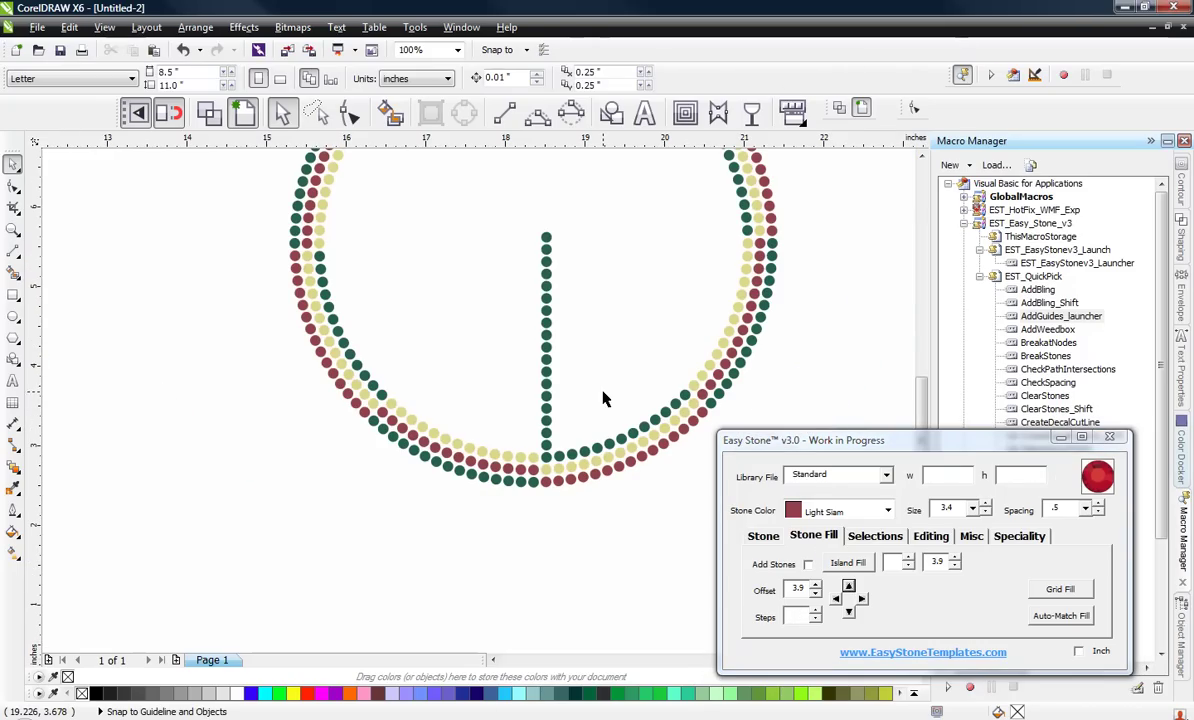
Duplicate the whole vertical column of Emerald Green stones to its left, using the 3.9 offset.
drag(522, 219, 562, 493)
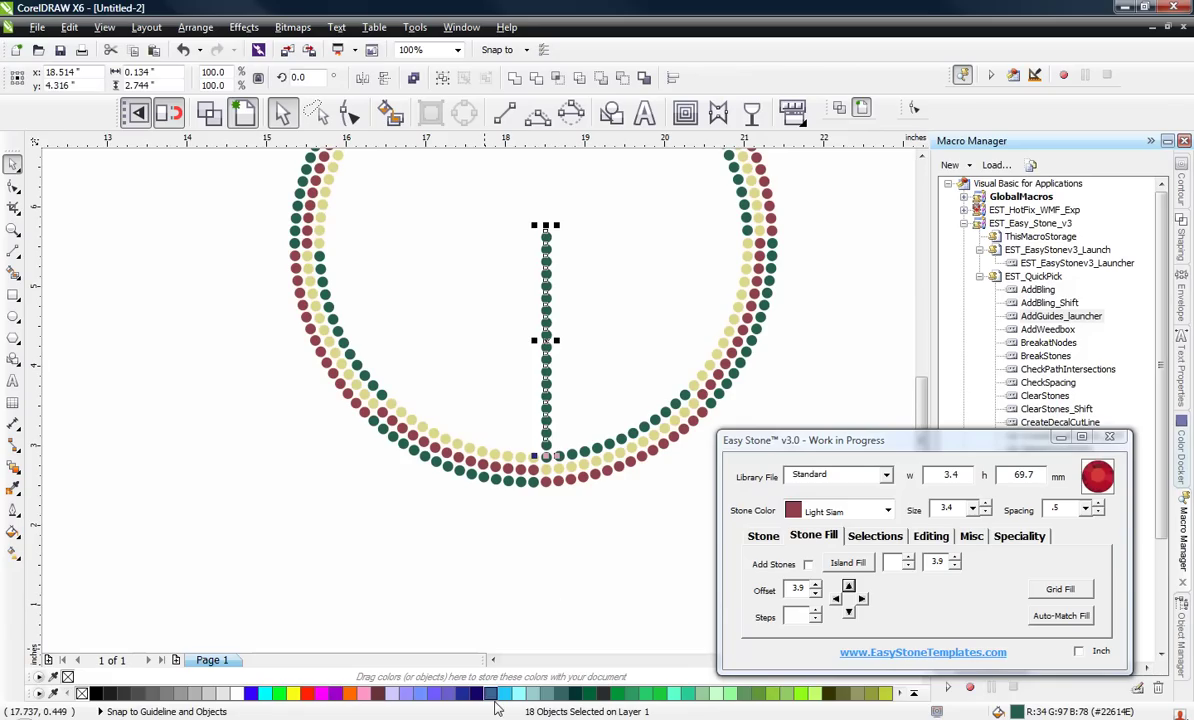
click(565, 557)
click(547, 449)
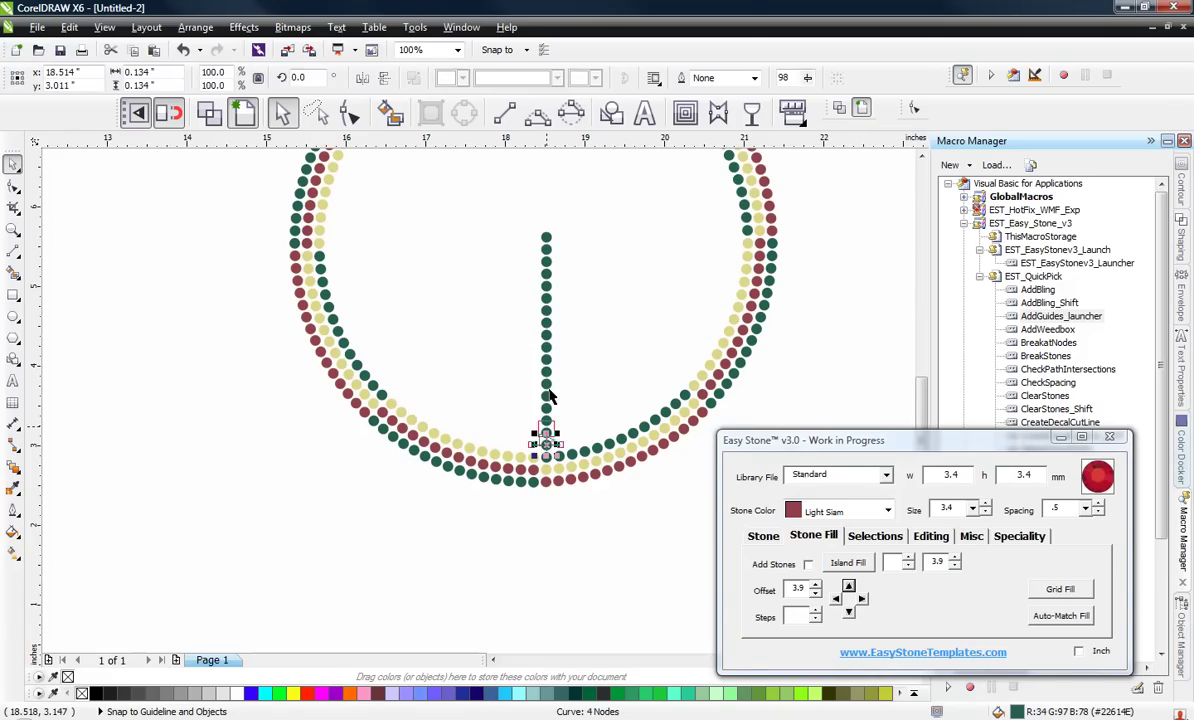
click(513, 235)
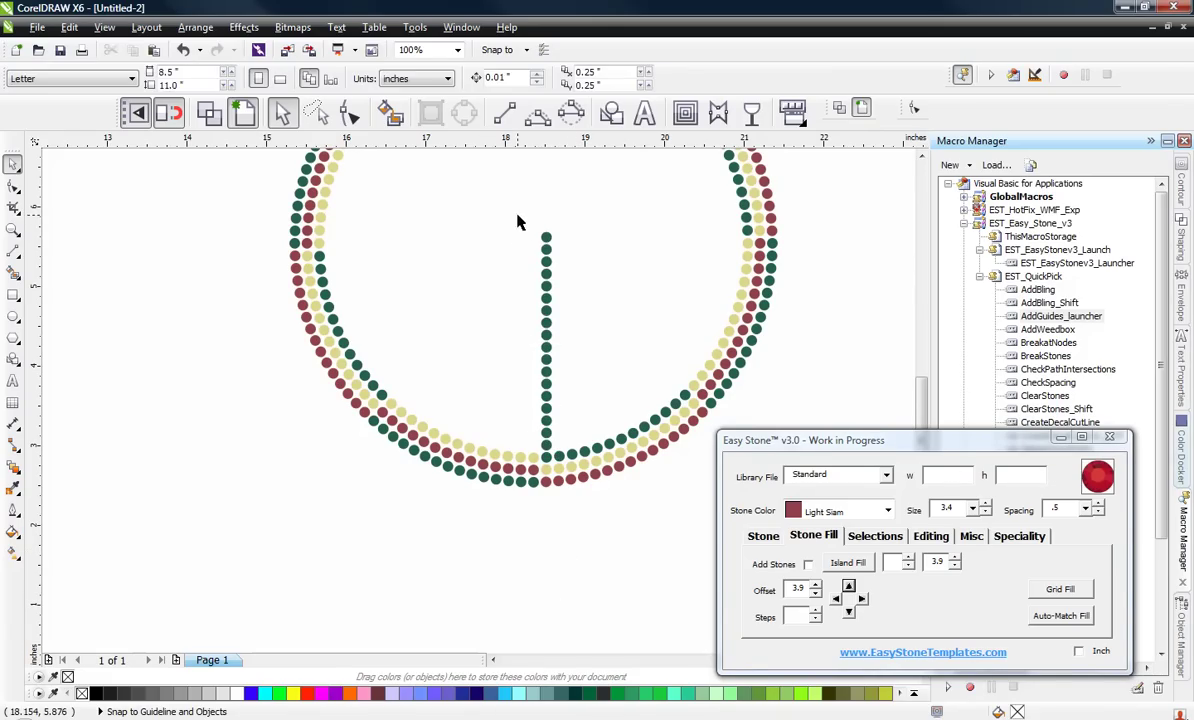
drag(517, 216, 581, 456)
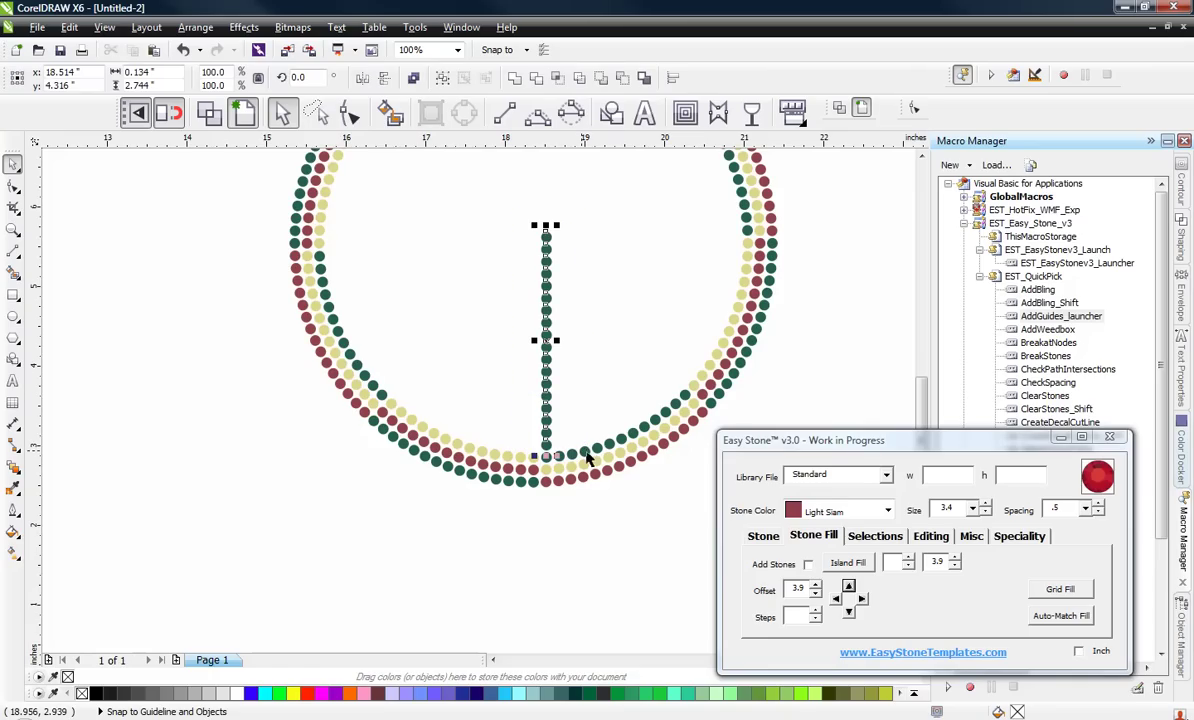
click(838, 600)
click(535, 567)
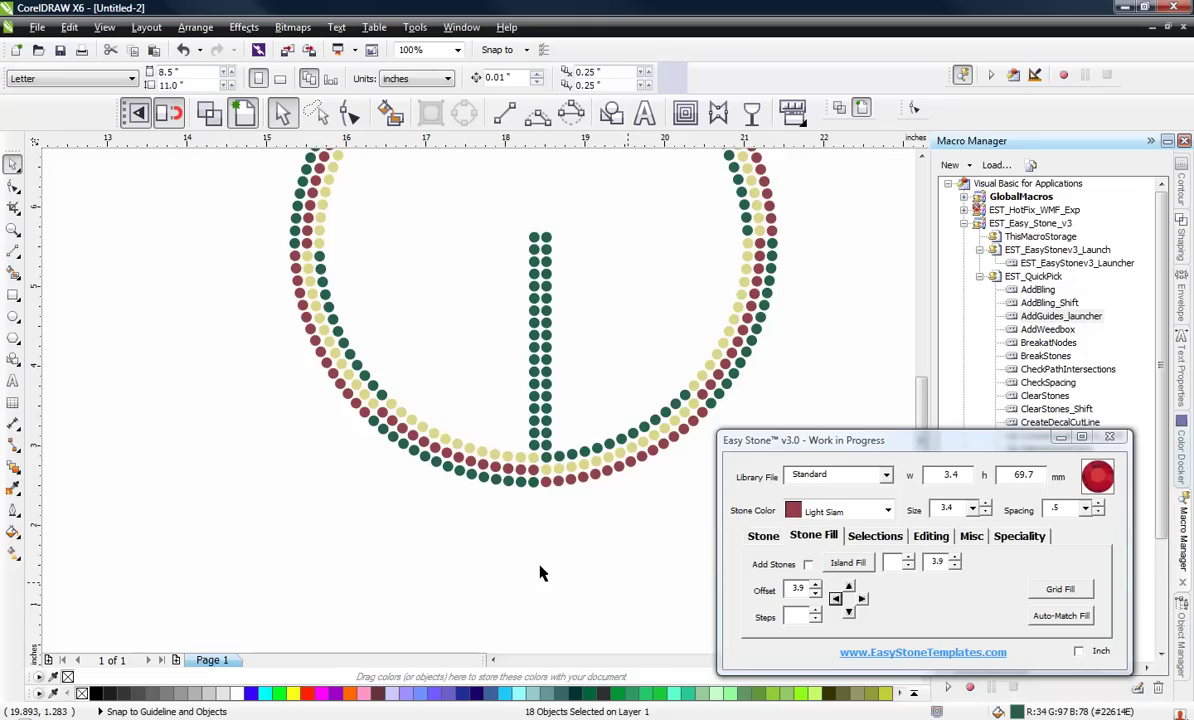
Check the double column's centering against a vertical guideline through the ring's center at 18.341 inches, and delete the guideline.
scroll(530, 567, down, 2)
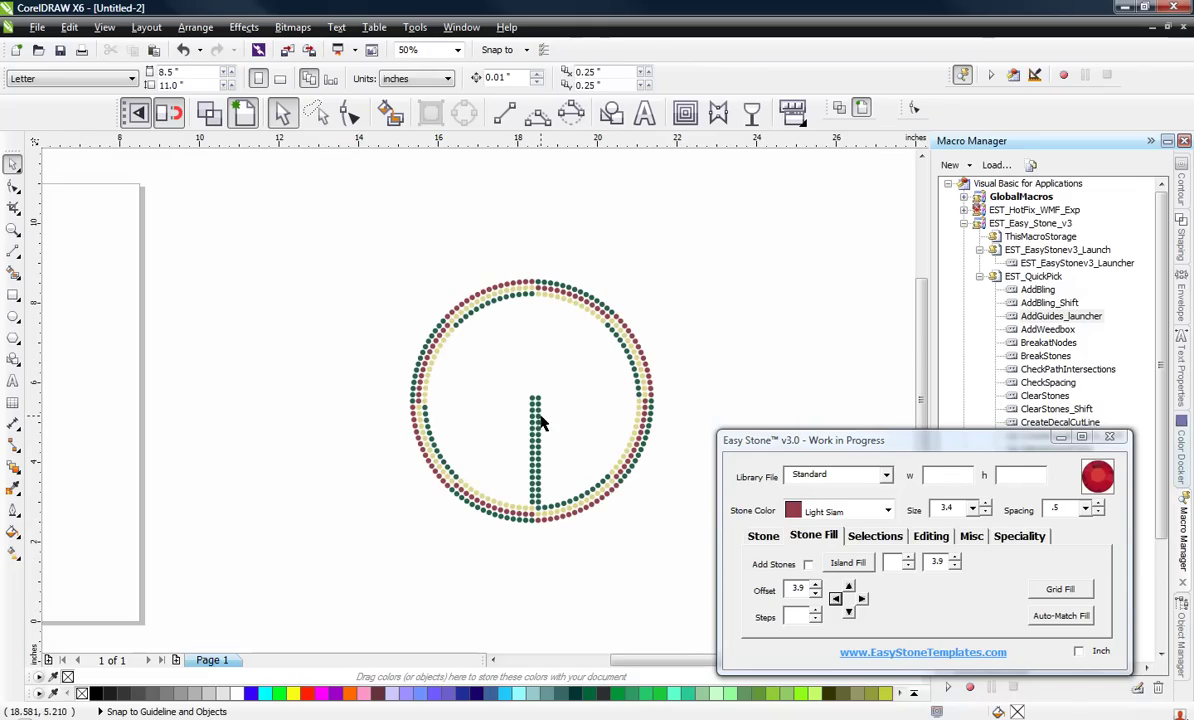
scroll(557, 472, up, 1)
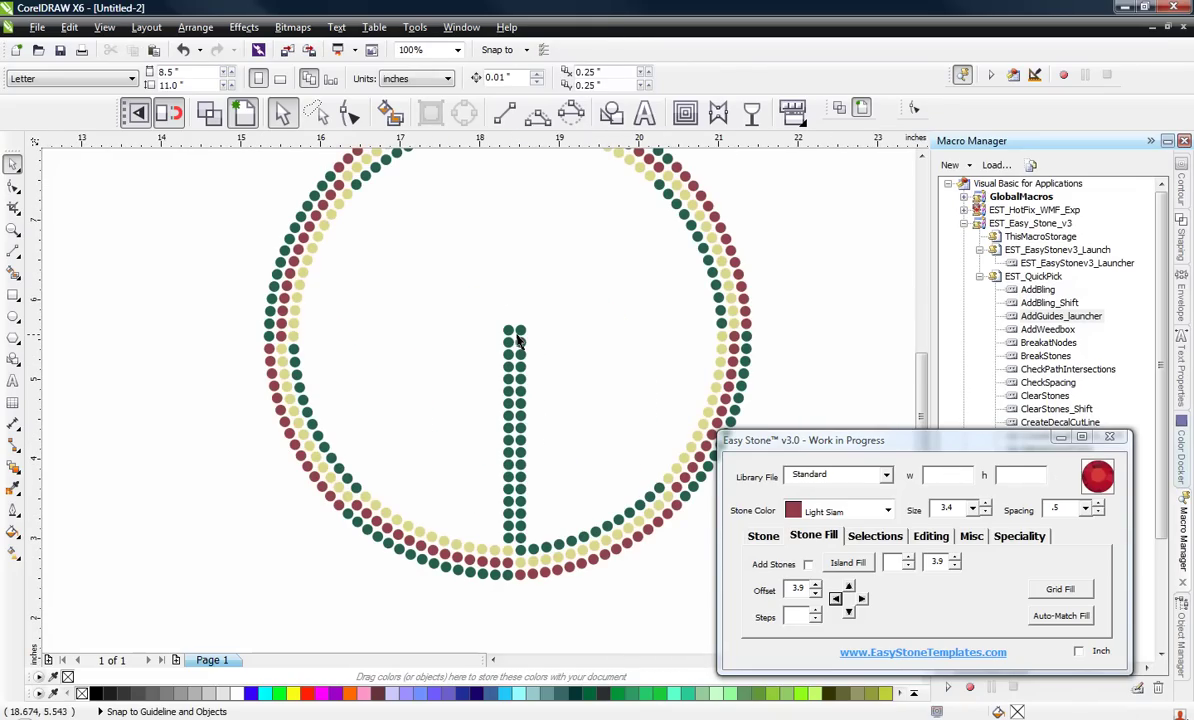
scroll(475, 340, down, 1)
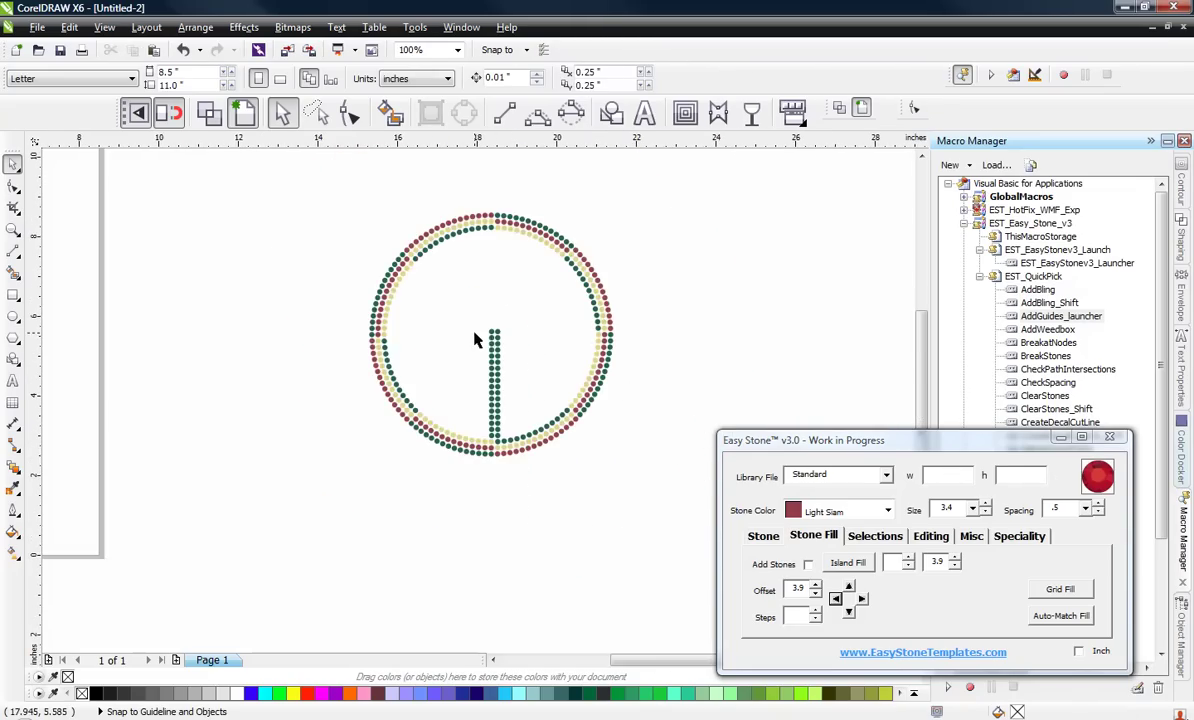
drag(309, 186, 720, 508)
scroll(480, 325, up, 1)
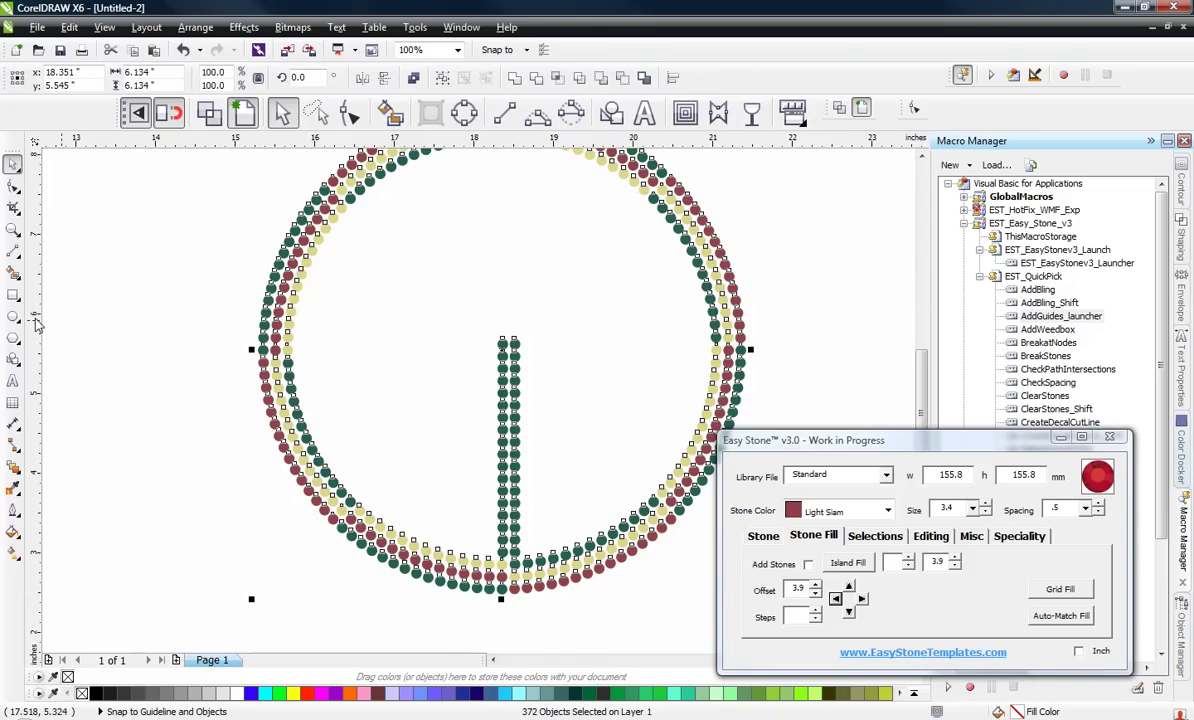
drag(36, 300, 503, 294)
click(490, 375)
scroll(490, 375, down, 1)
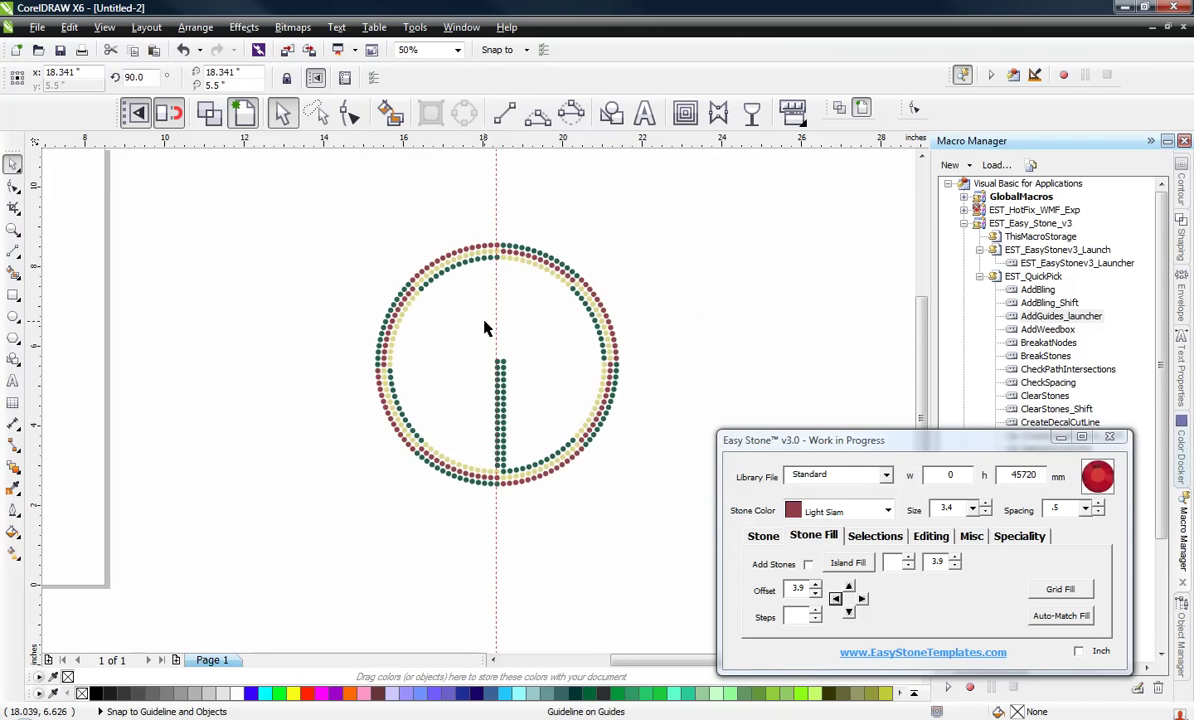
scroll(484, 328, up, 1)
scroll(494, 297, down, 1)
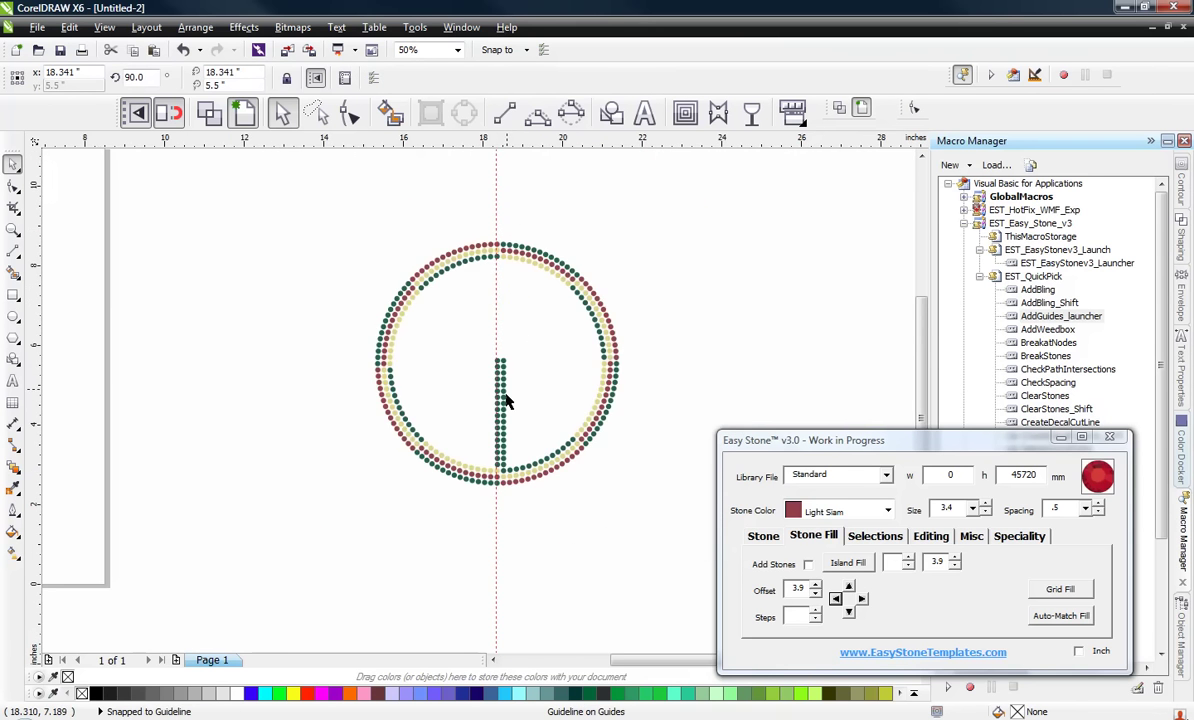
scroll(500, 405, up, 1)
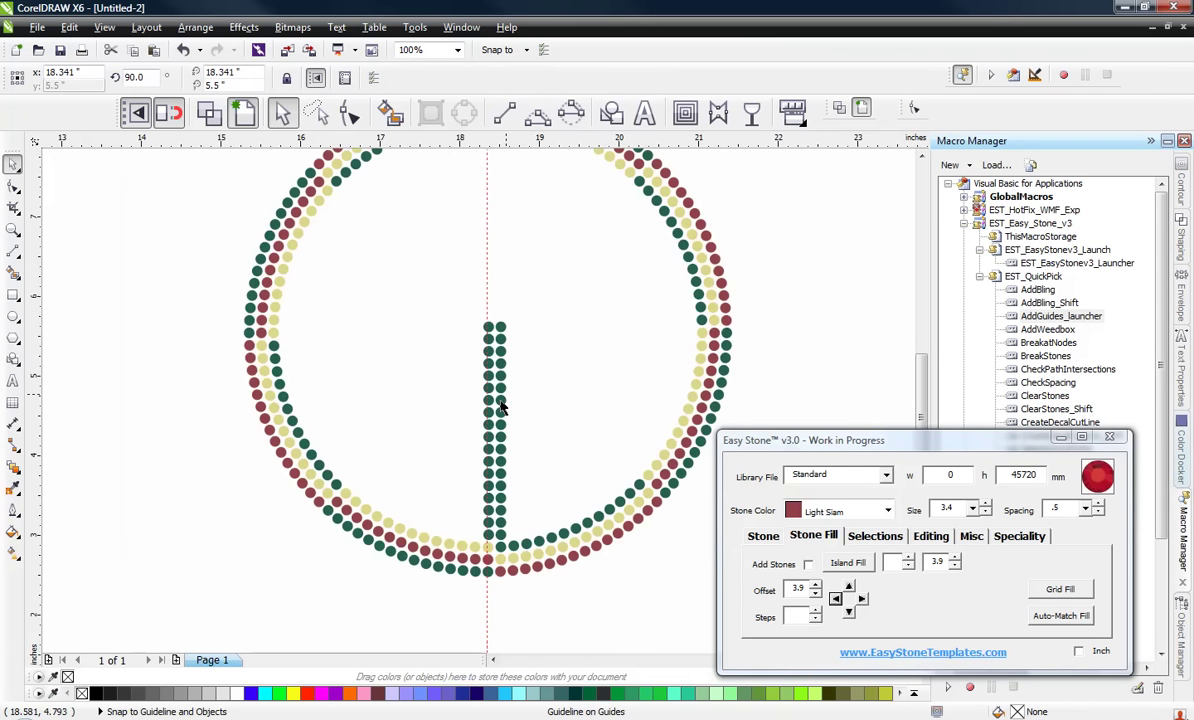
click(447, 327)
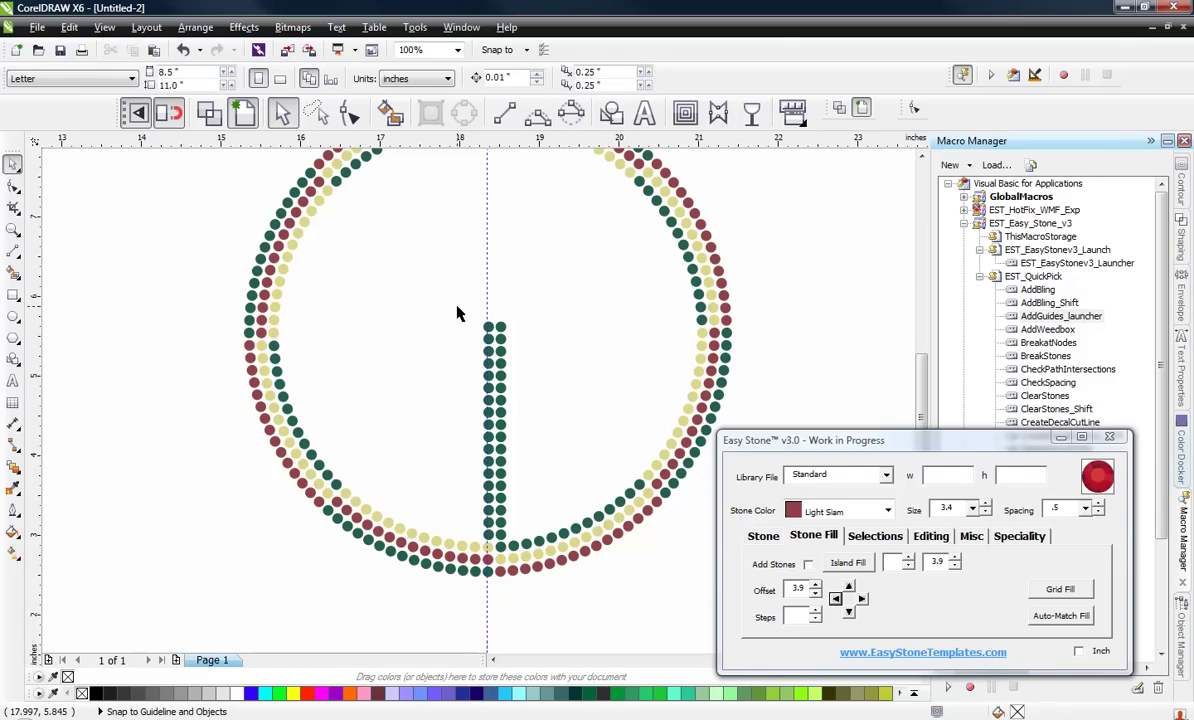
click(485, 277)
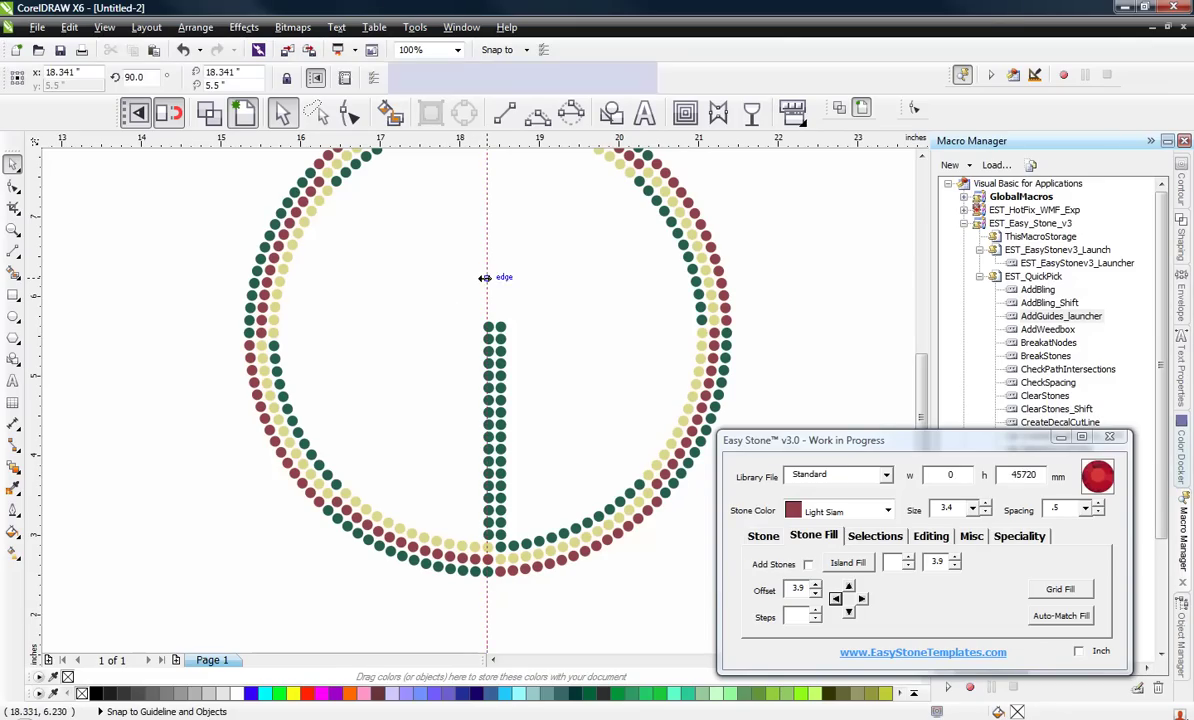
key(Delete)
Shift both Emerald Green columns together to the left by half of the 3.9 offset.
drag(458, 301, 531, 548)
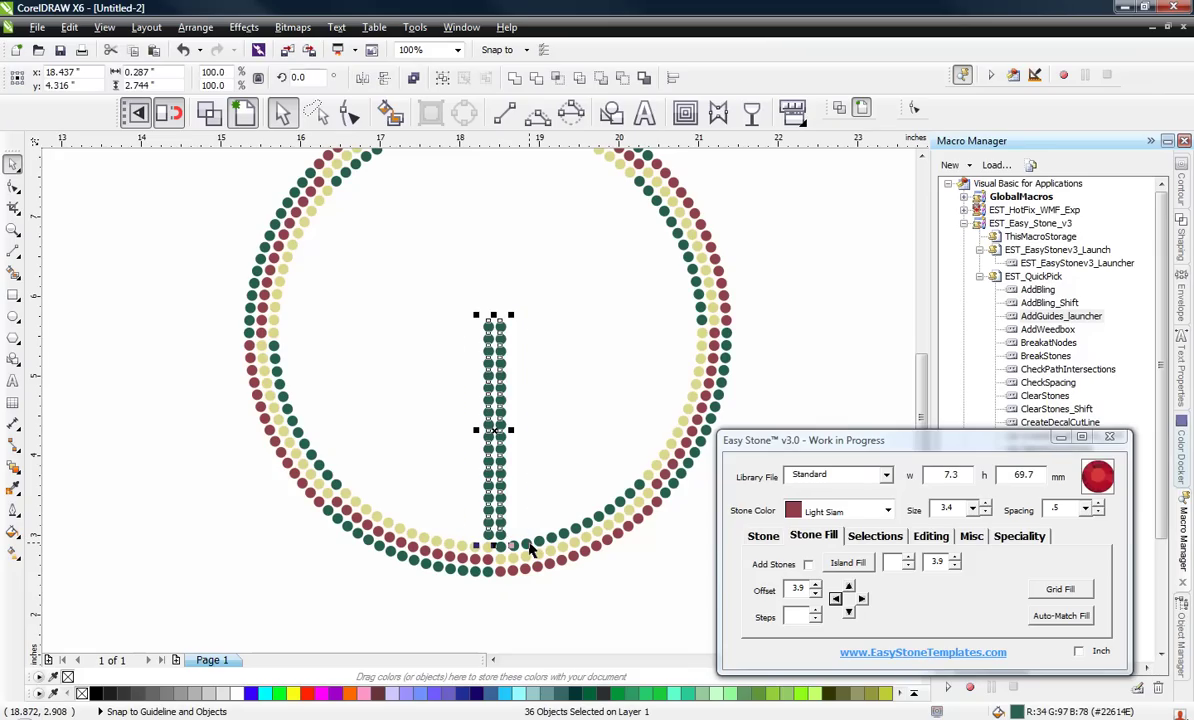
click(835, 598)
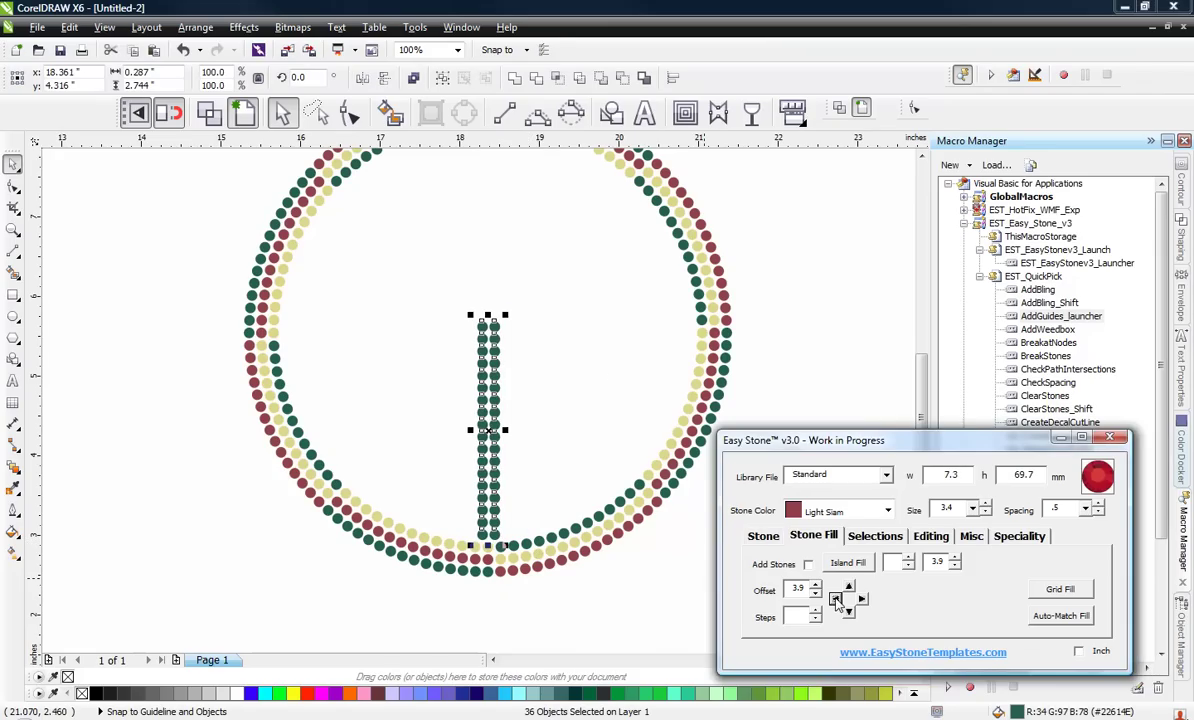
click(598, 375)
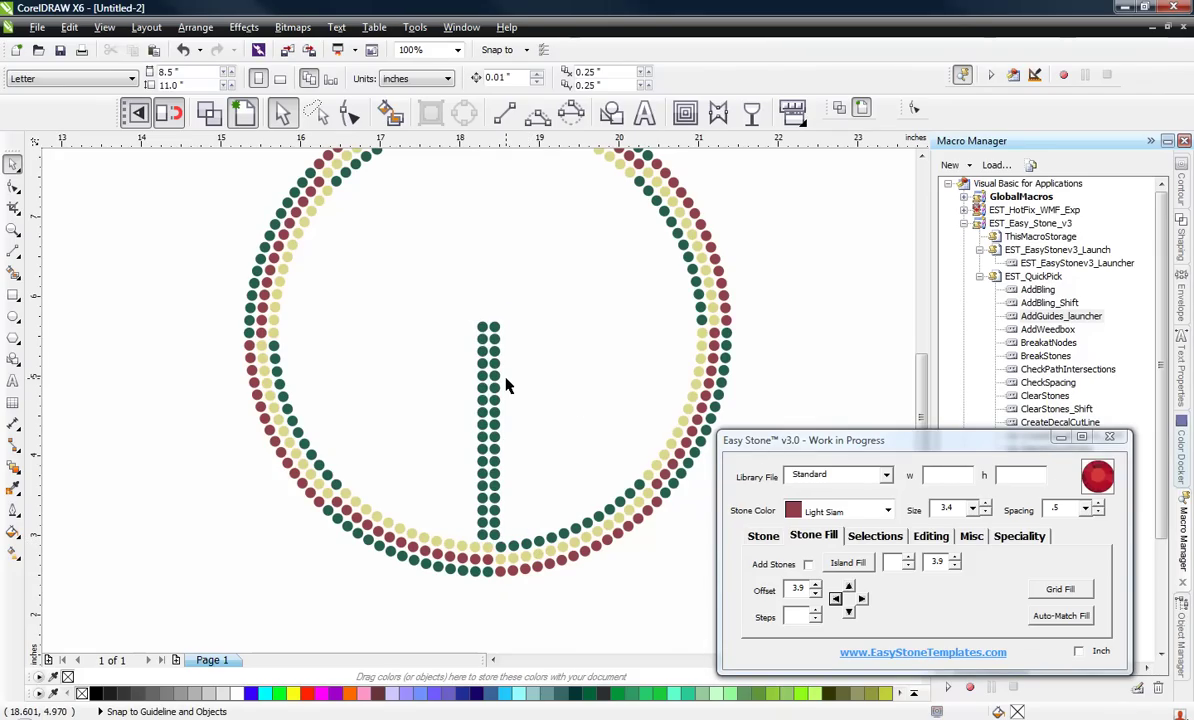
Recolor the top six rows of the double column to Citrine with Rename And Fill.
scroll(506, 385, down, 1)
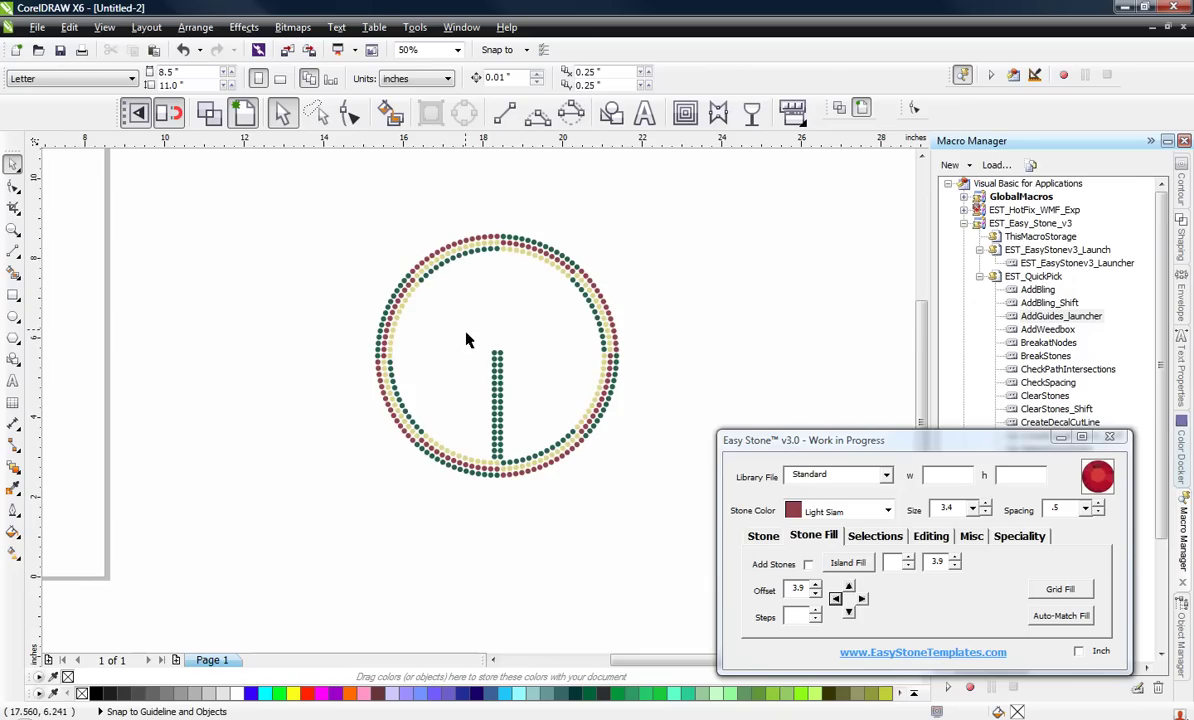
scroll(481, 381, up, 1)
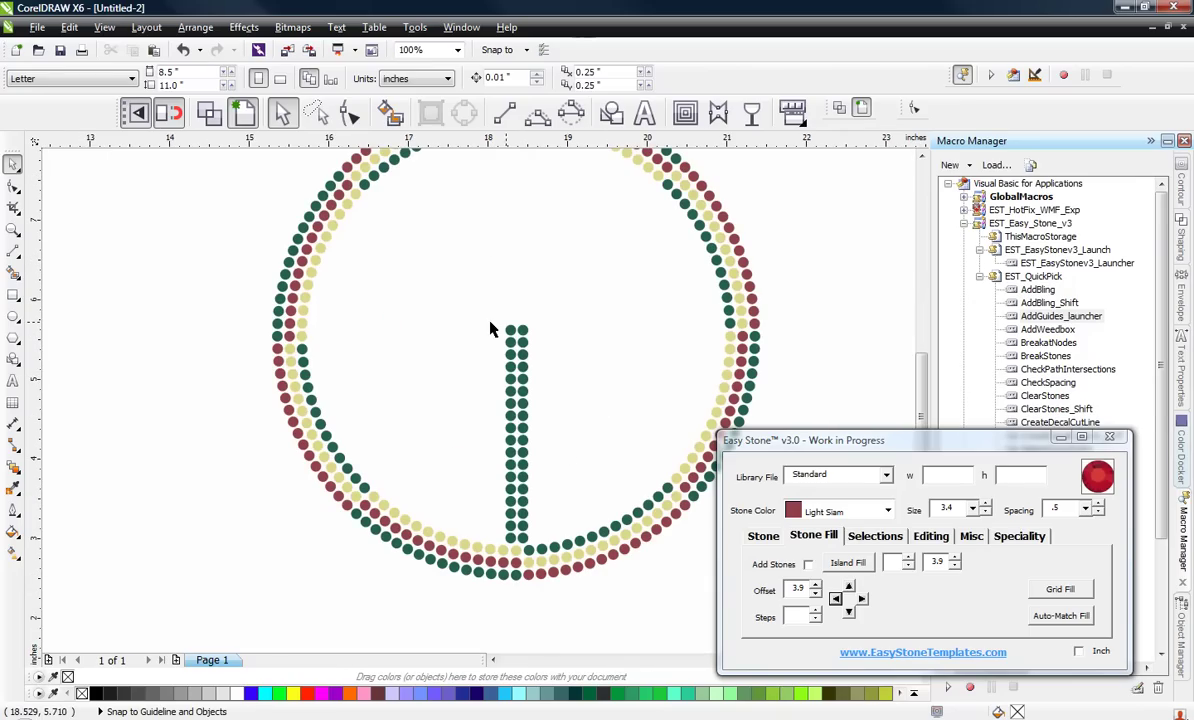
drag(486, 312, 562, 405)
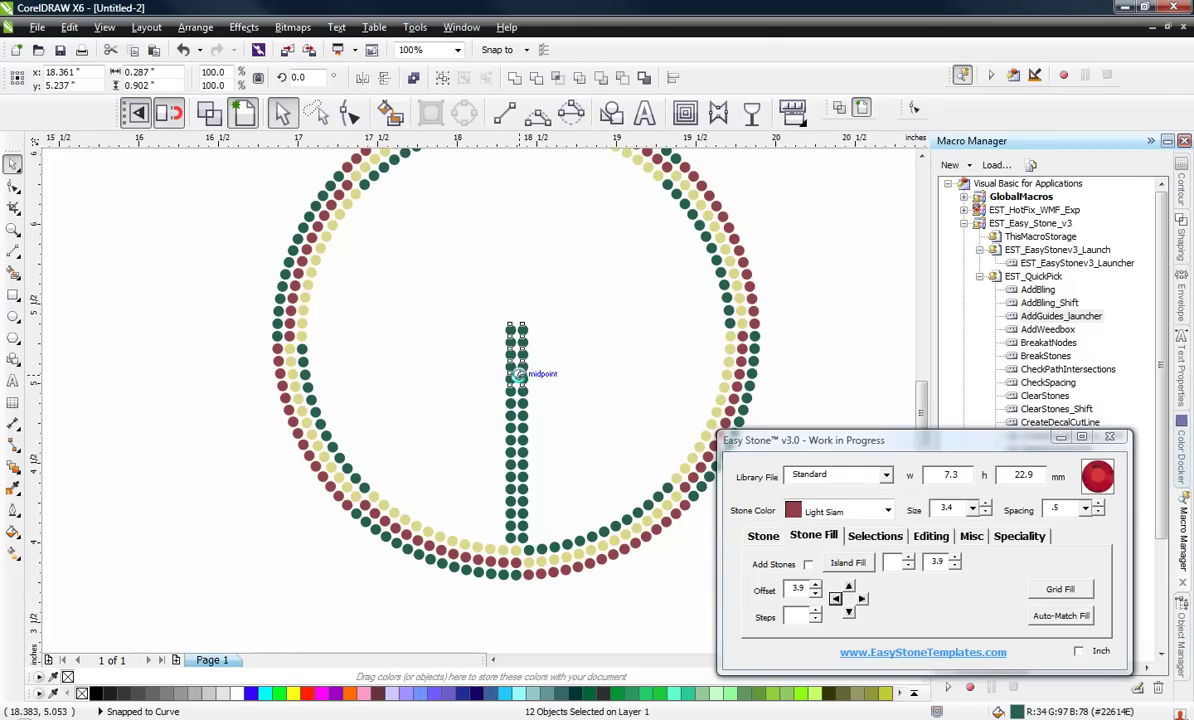
scroll(517, 374, up, 1)
click(887, 510)
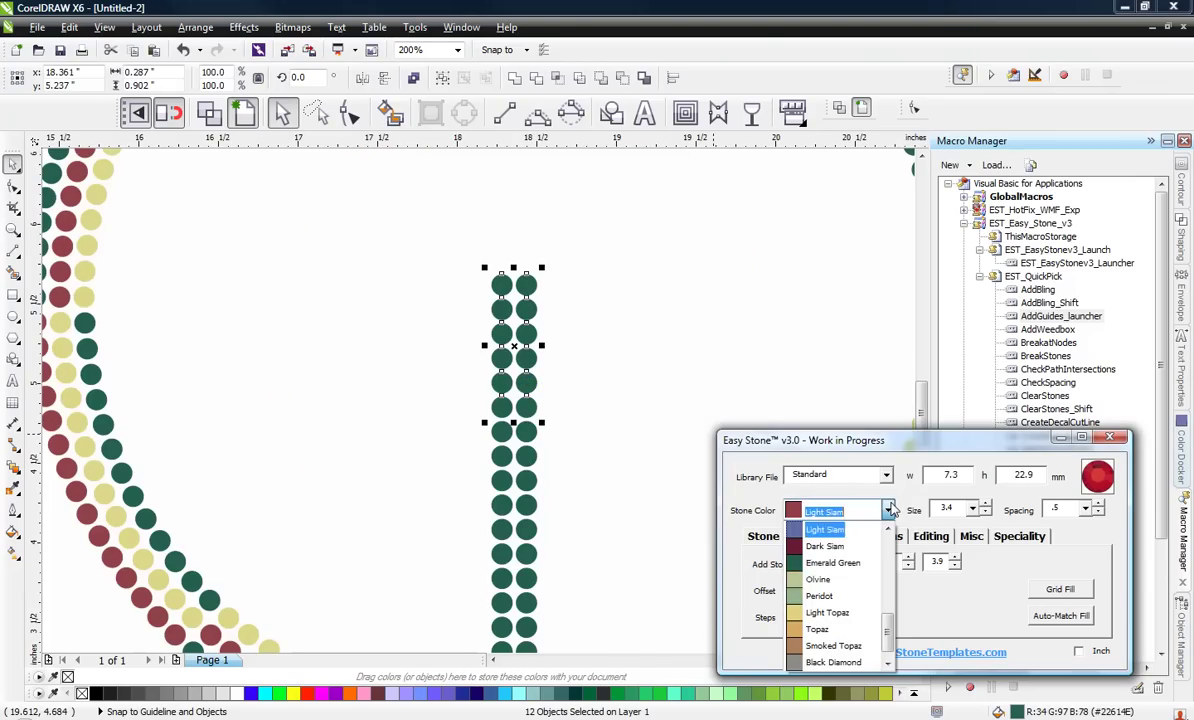
scroll(836, 600, up, 2)
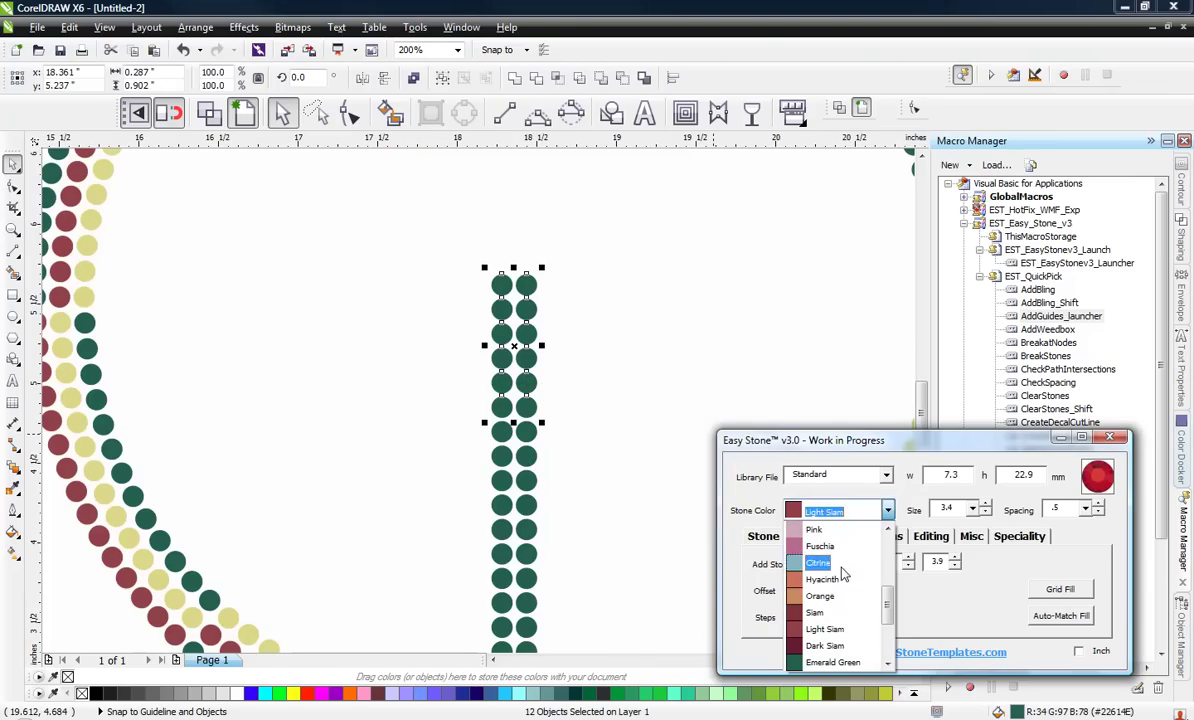
click(841, 566)
click(760, 537)
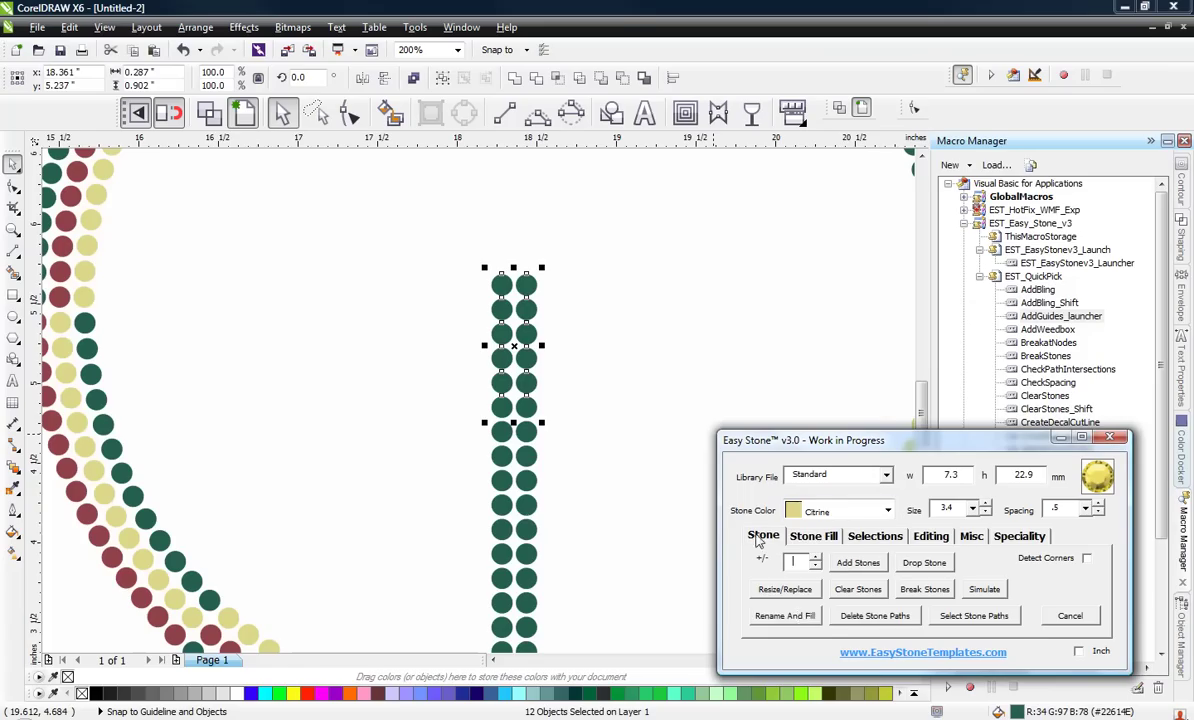
click(800, 615)
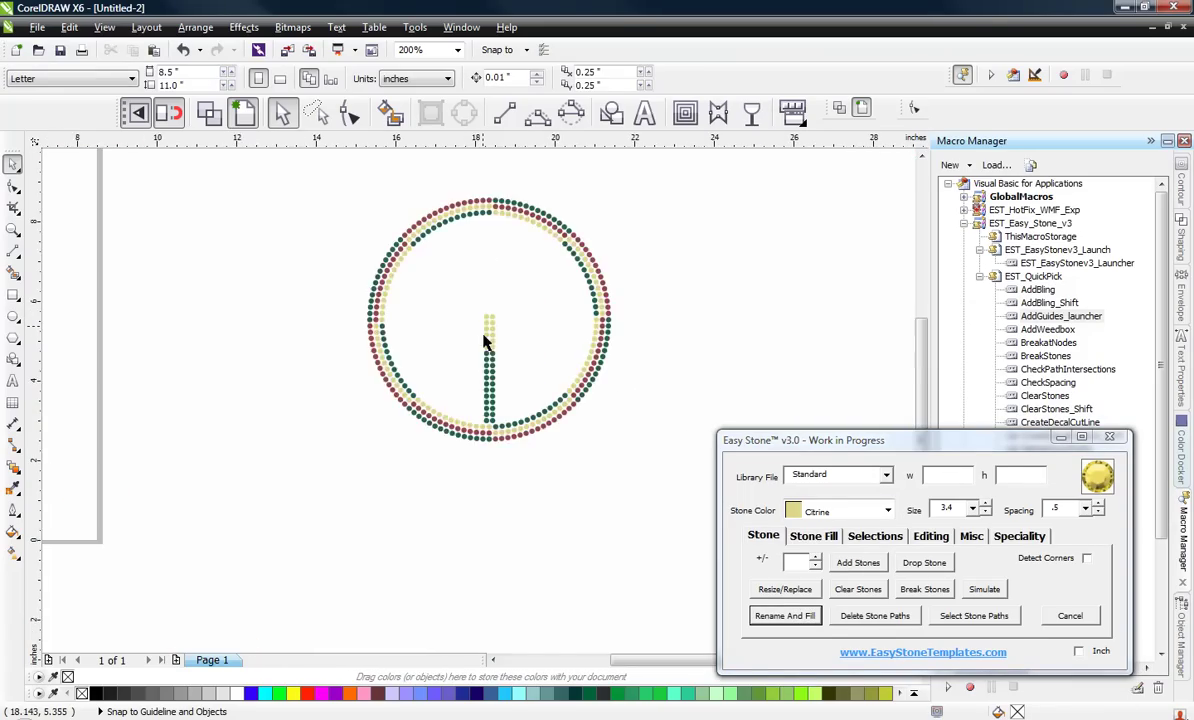
Try applying Light Siam to the six rows below the Citrine stones with Add Stones, and undo it.
scroll(482, 341, up, 1)
scroll(458, 333, up, 1)
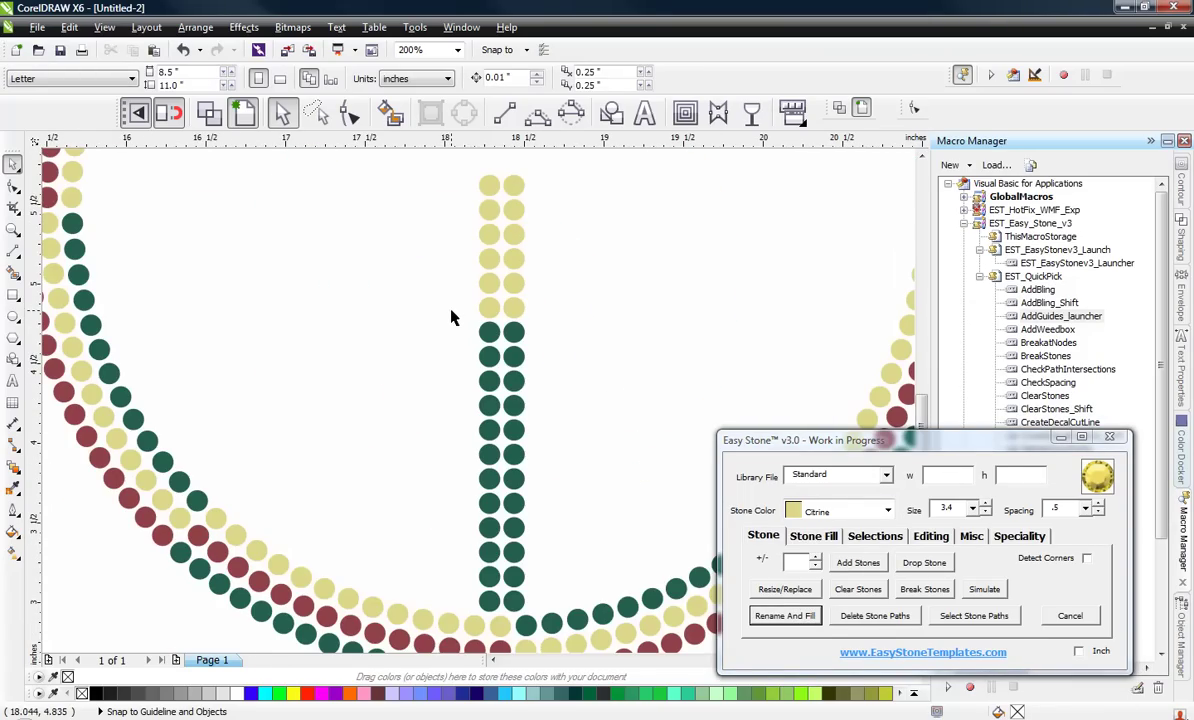
drag(451, 317, 568, 469)
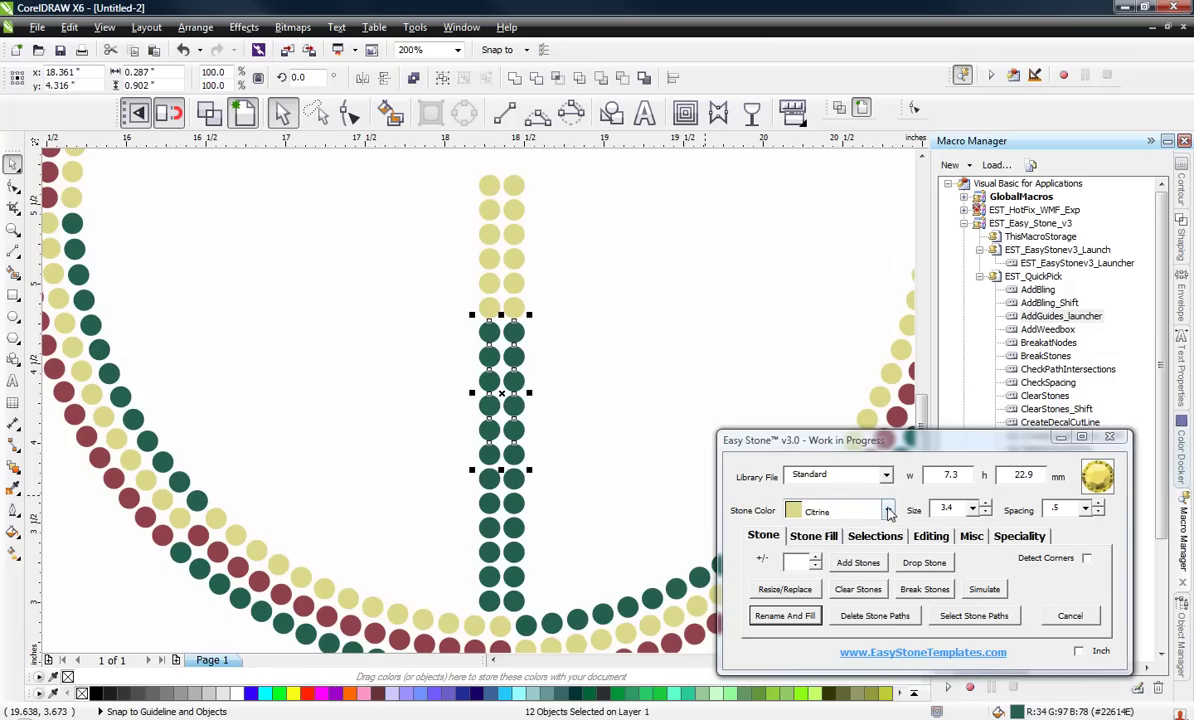
click(888, 512)
click(846, 598)
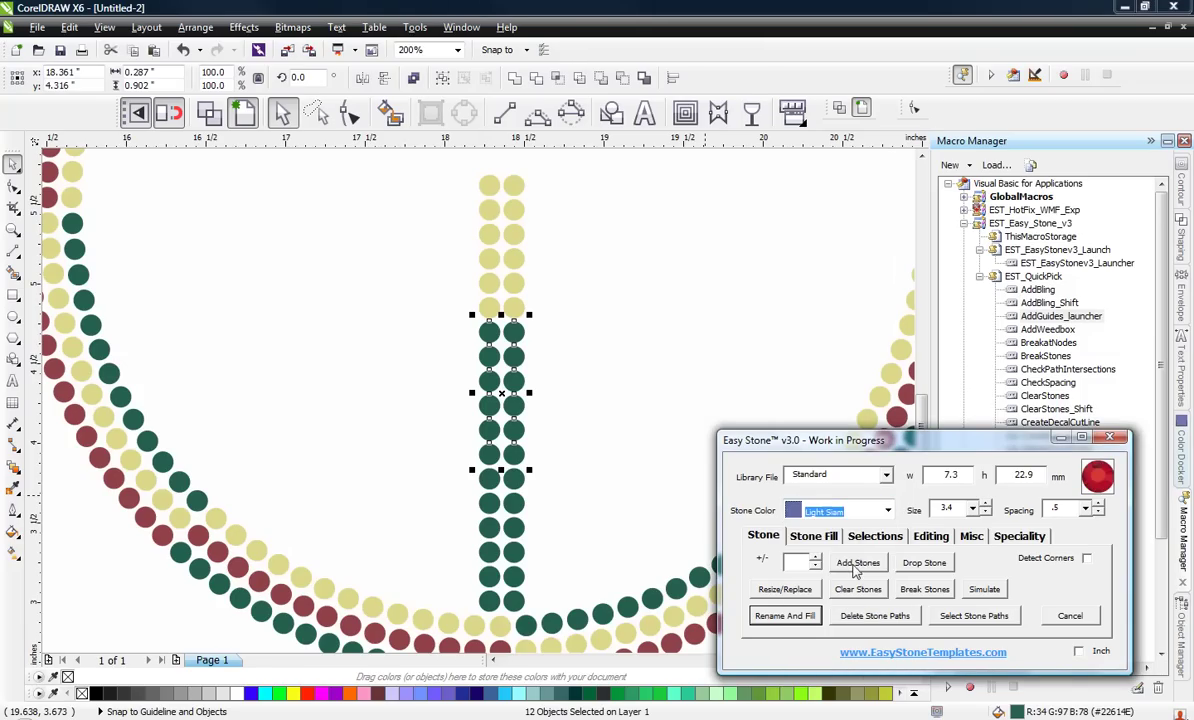
click(857, 565)
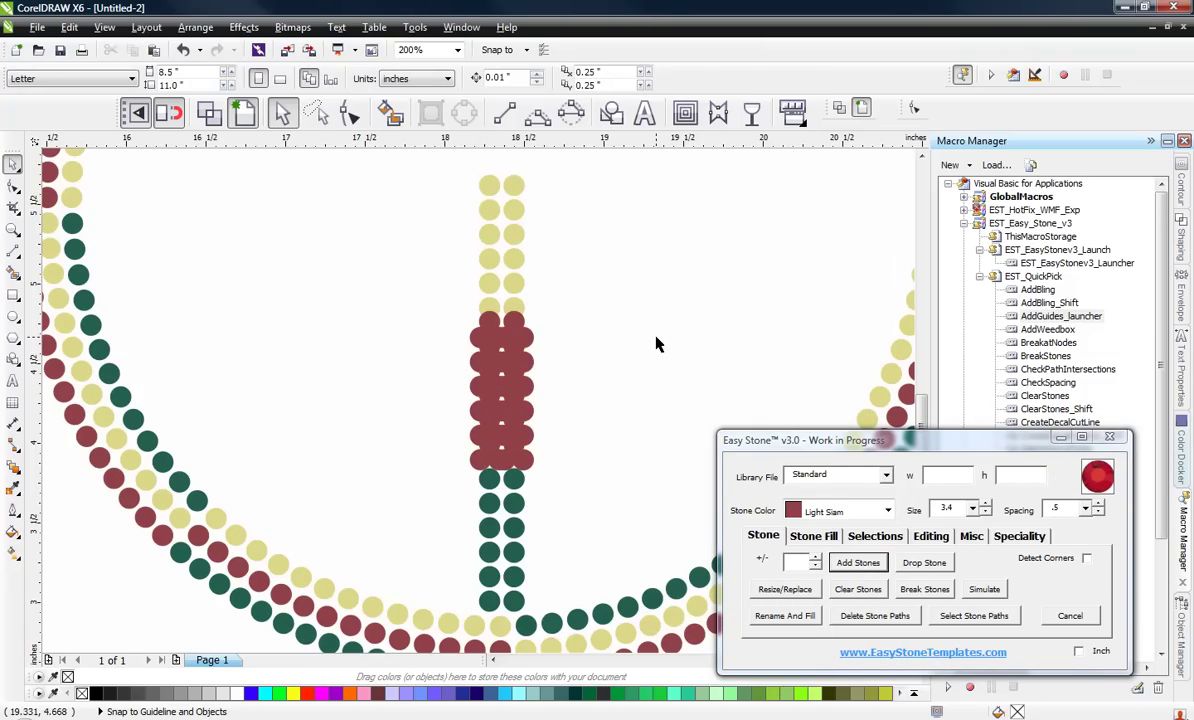
key(ctrl+z)
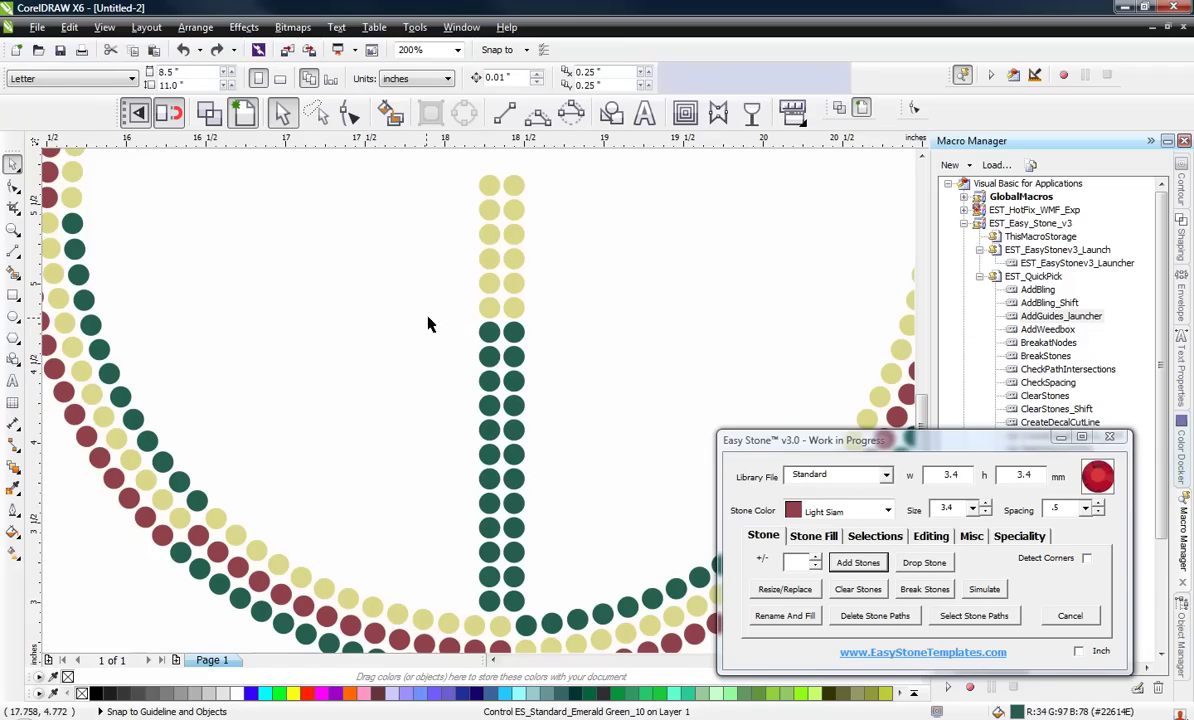
Recolor the six rows below the double column's Citrine stones to Light Siam with Rename And Fill.
drag(445, 315, 589, 478)
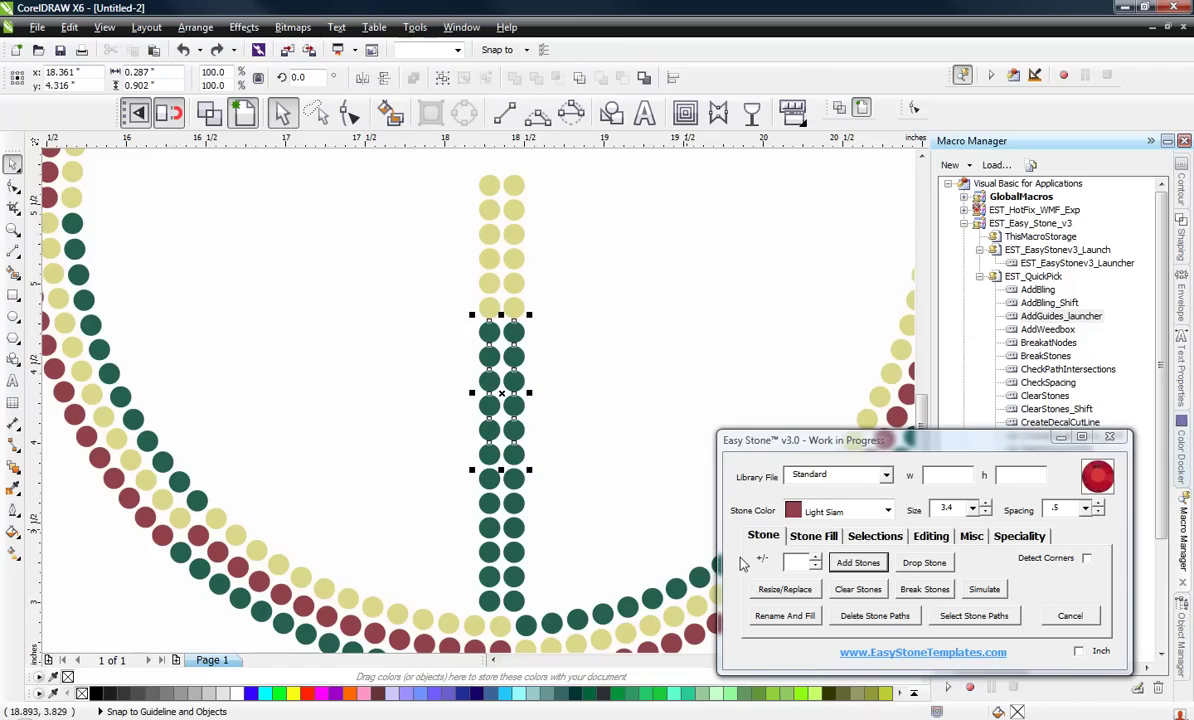
click(798, 618)
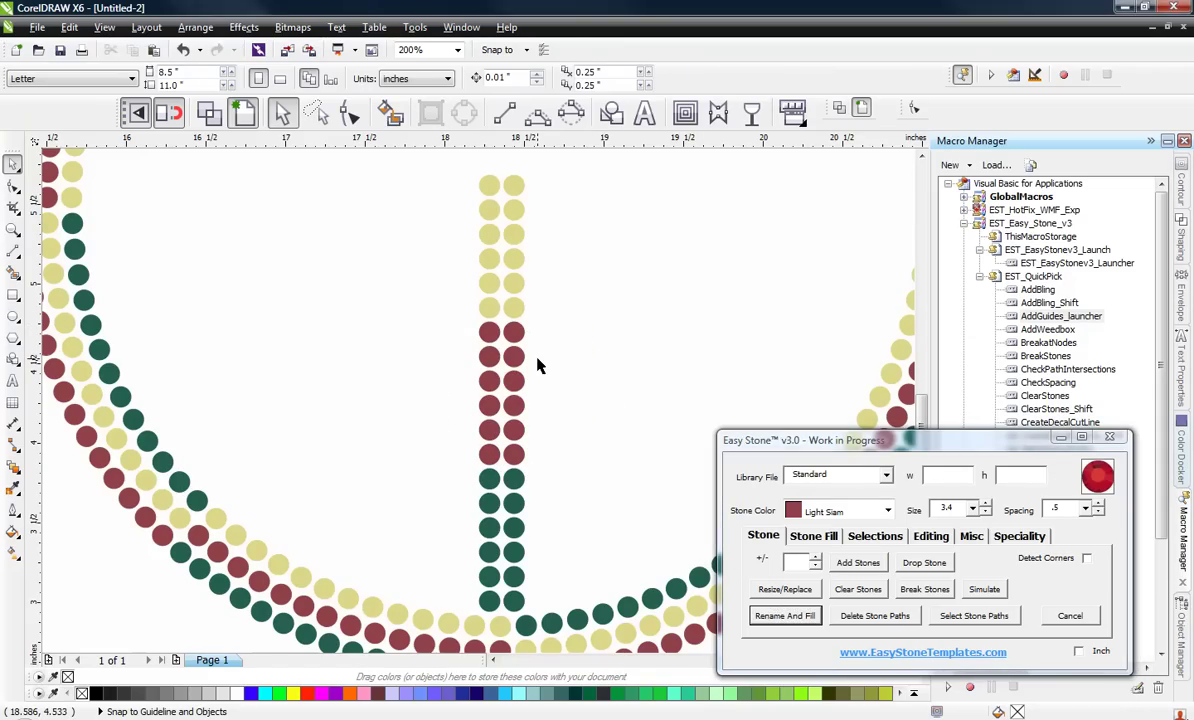
scroll(490, 467, down, 2)
scroll(458, 376, down, 3)
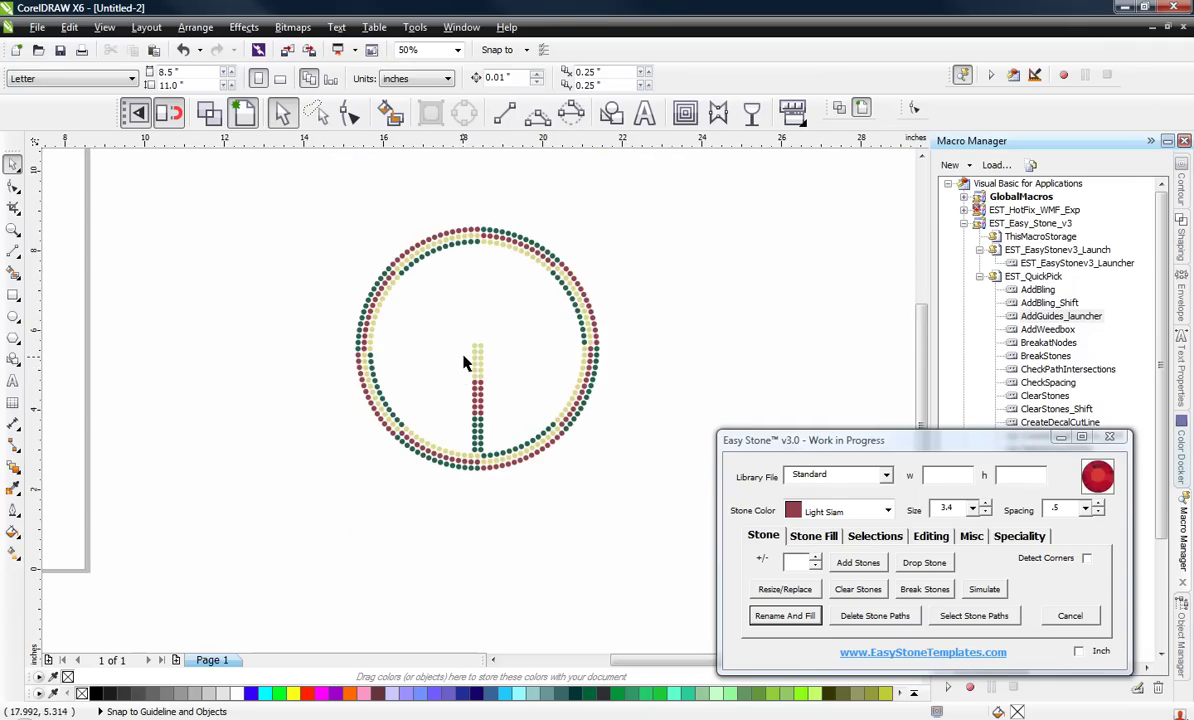
scroll(464, 363, up, 3)
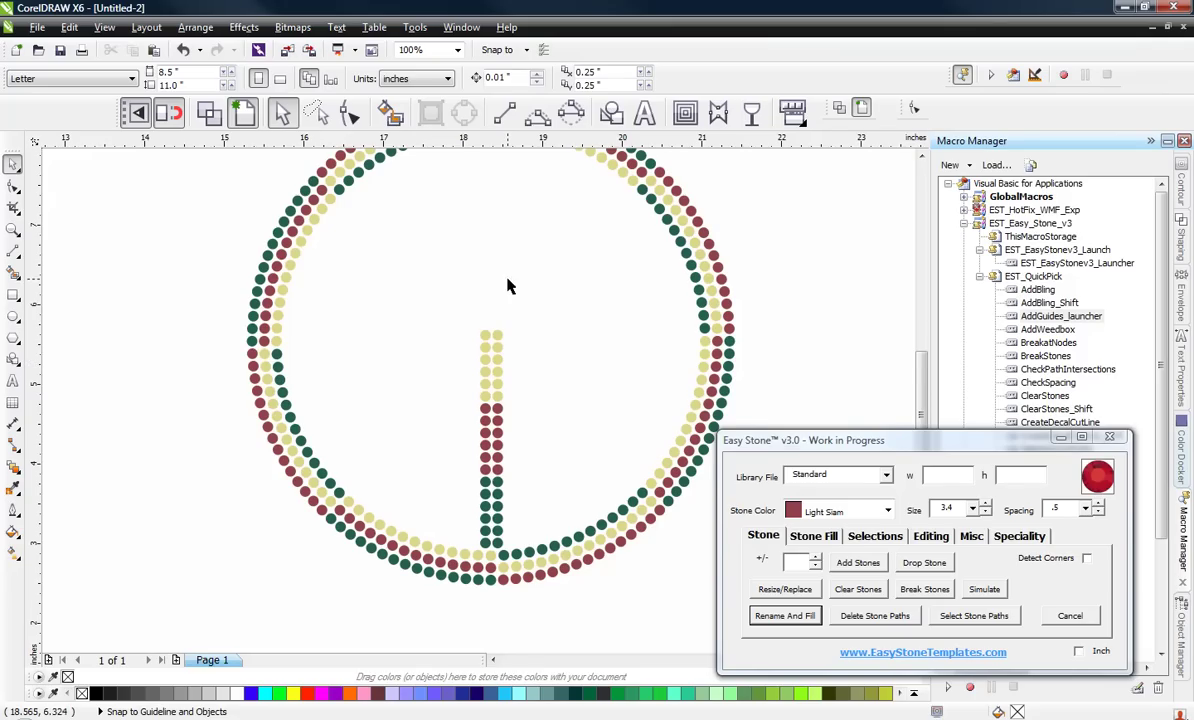
scroll(485, 305, up, 2)
scroll(546, 374, down, 2)
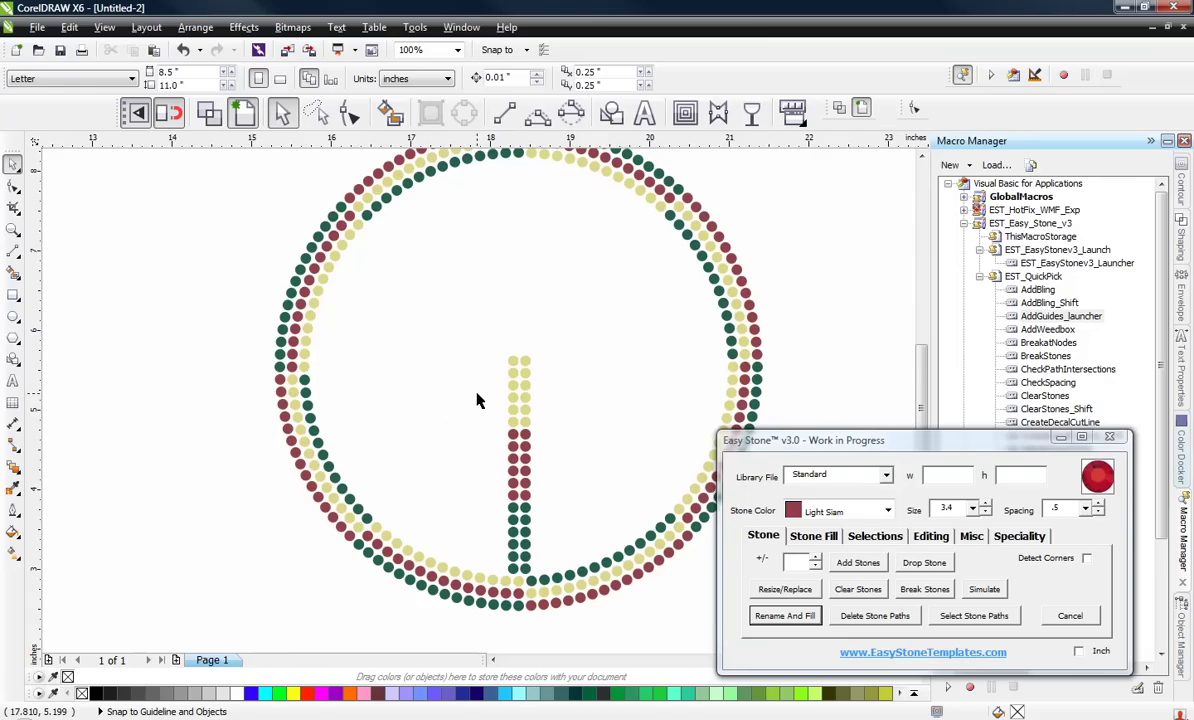
Delete the top three Citrine stones from the left half of the double column.
scroll(477, 400, up, 2)
click(545, 328)
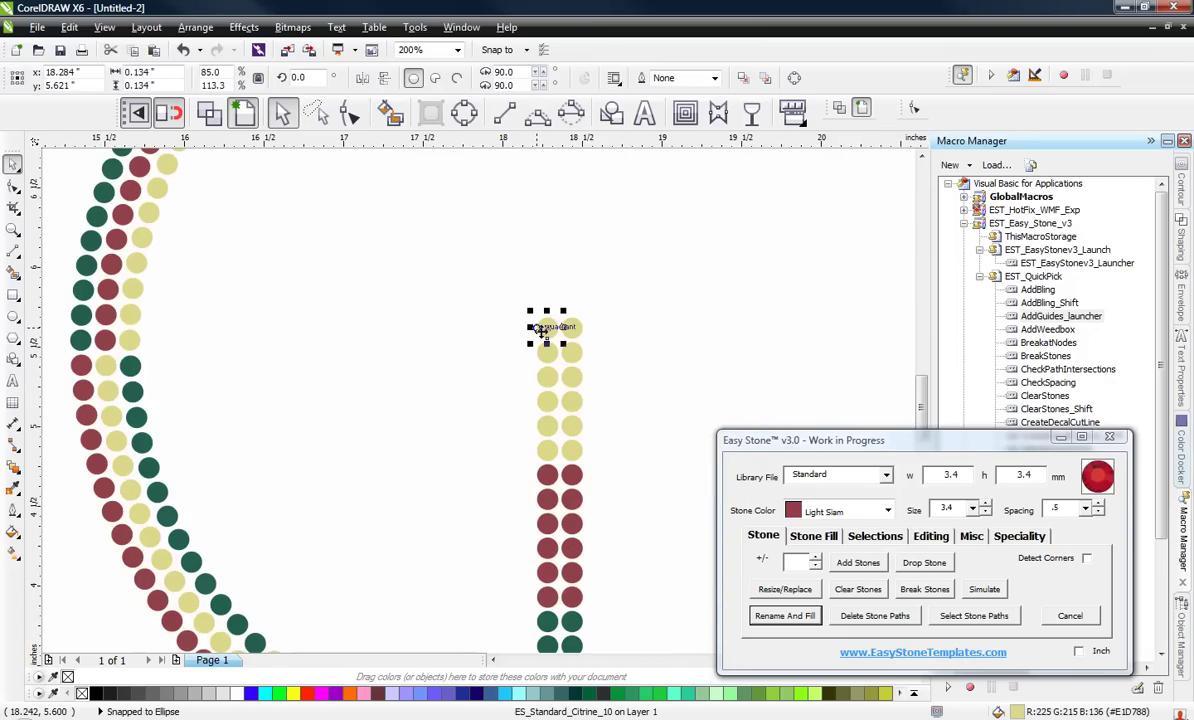
key(Delete)
click(547, 354)
key(Delete)
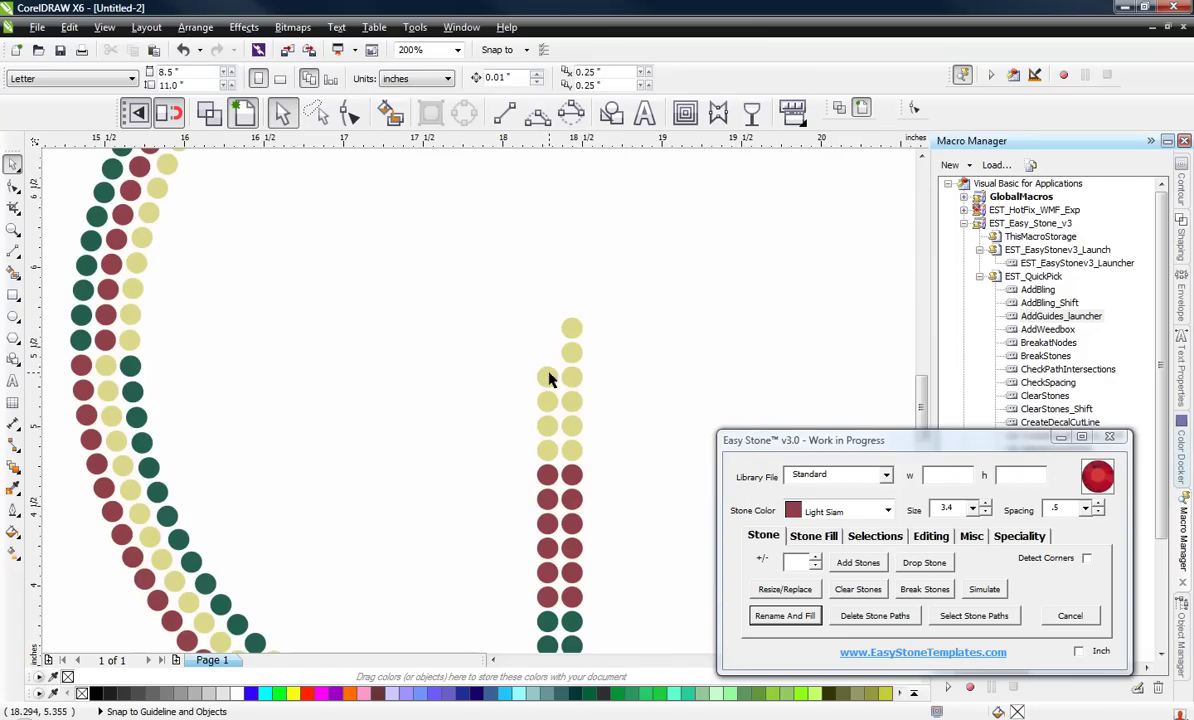
Center the three remaining single Citrine stones over the double column by shifting them left by half of the 3.9 offset.
drag(537, 296, 618, 401)
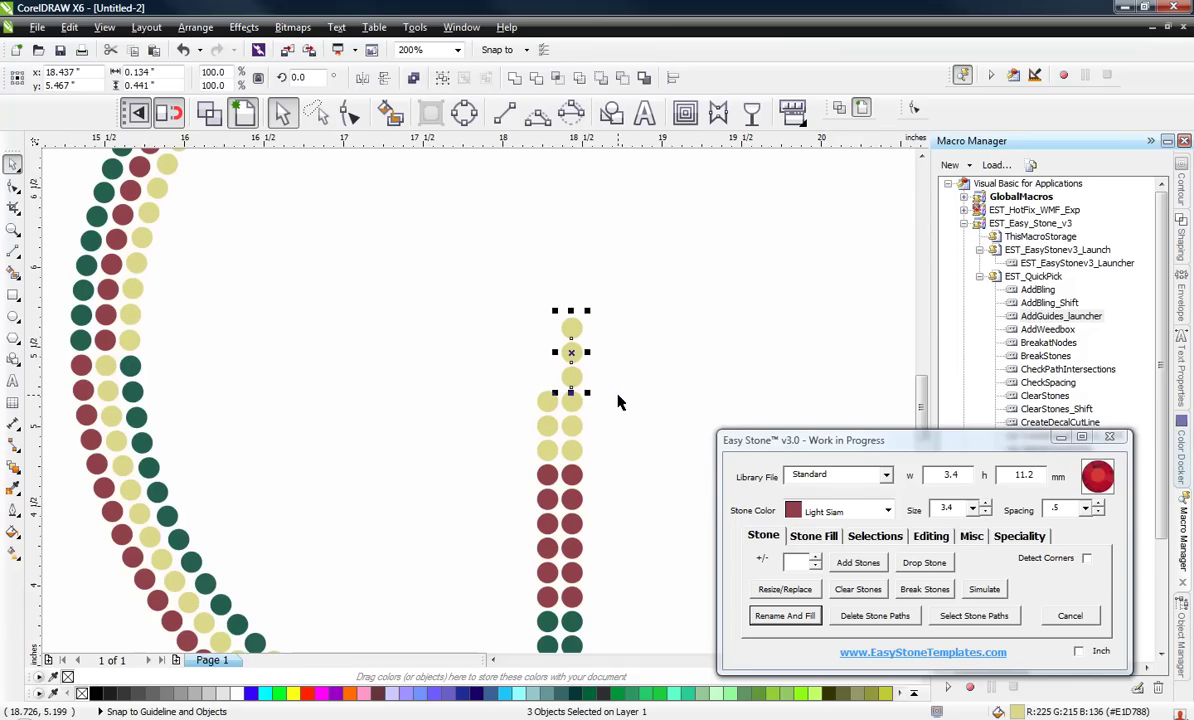
click(813, 536)
click(836, 599)
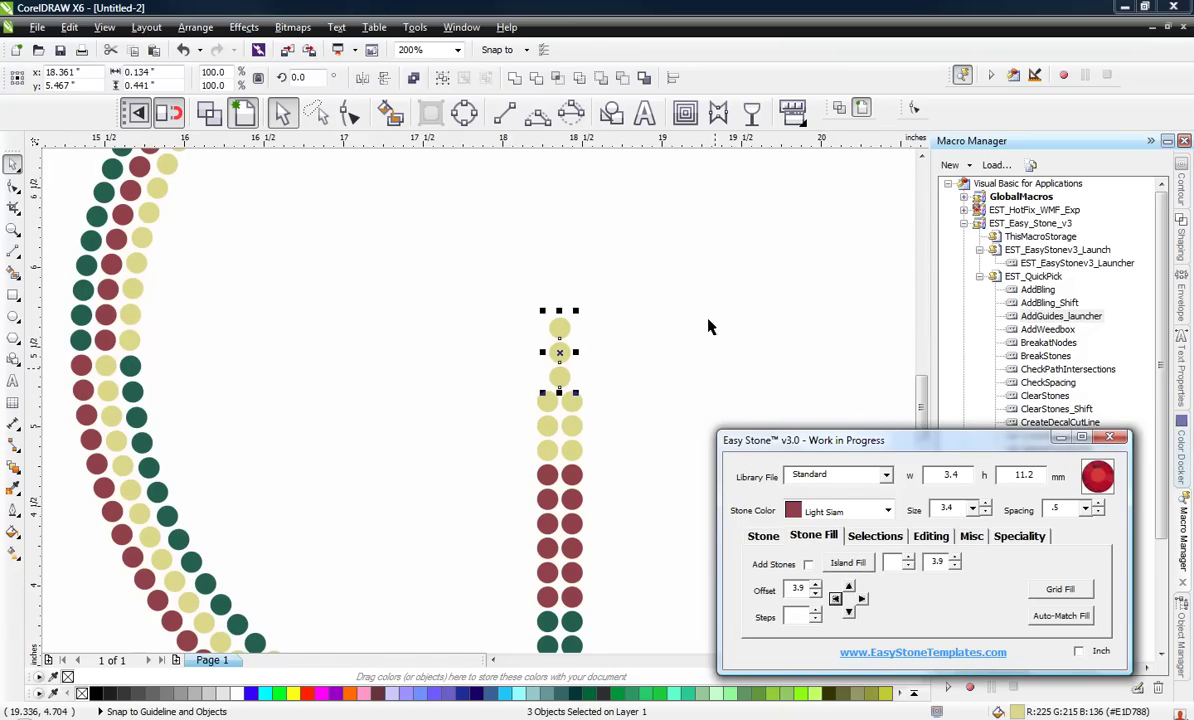
click(657, 329)
scroll(657, 329, down, 2)
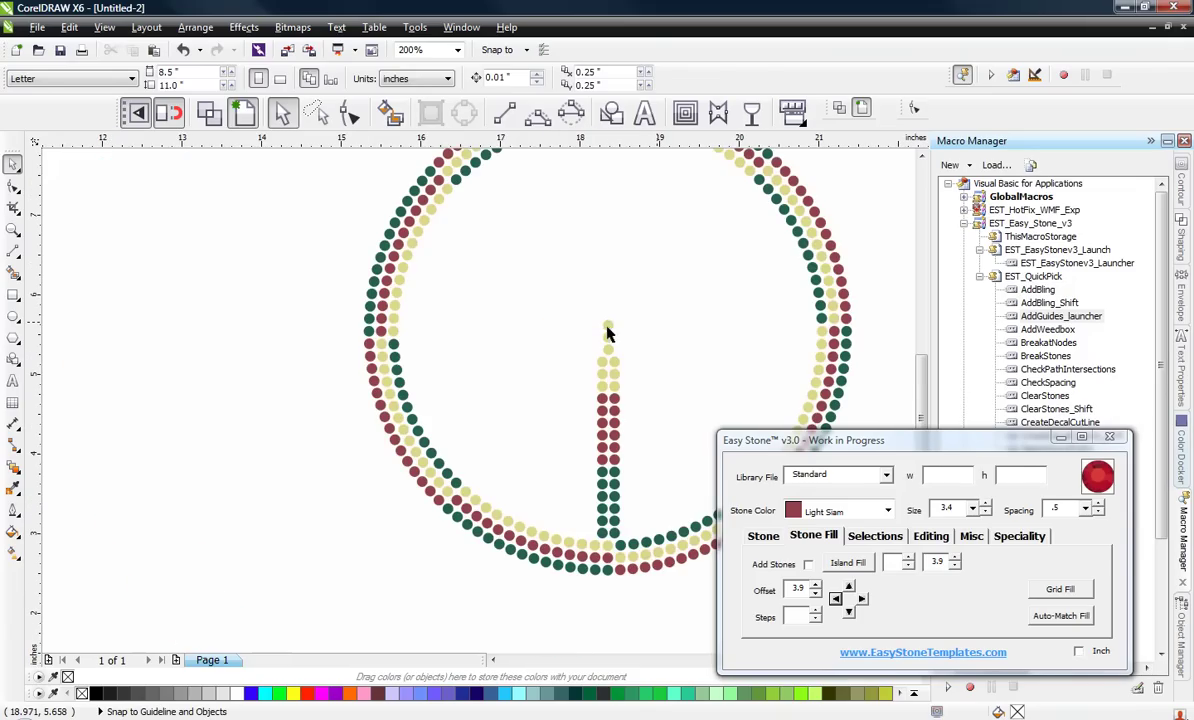
Add a diagonal row of stones between the top Citrine stone and an Emerald Green stone on the ring's lower-left inner row.
click(608, 328)
scroll(537, 362, up, 3)
scroll(520, 385, down, 1)
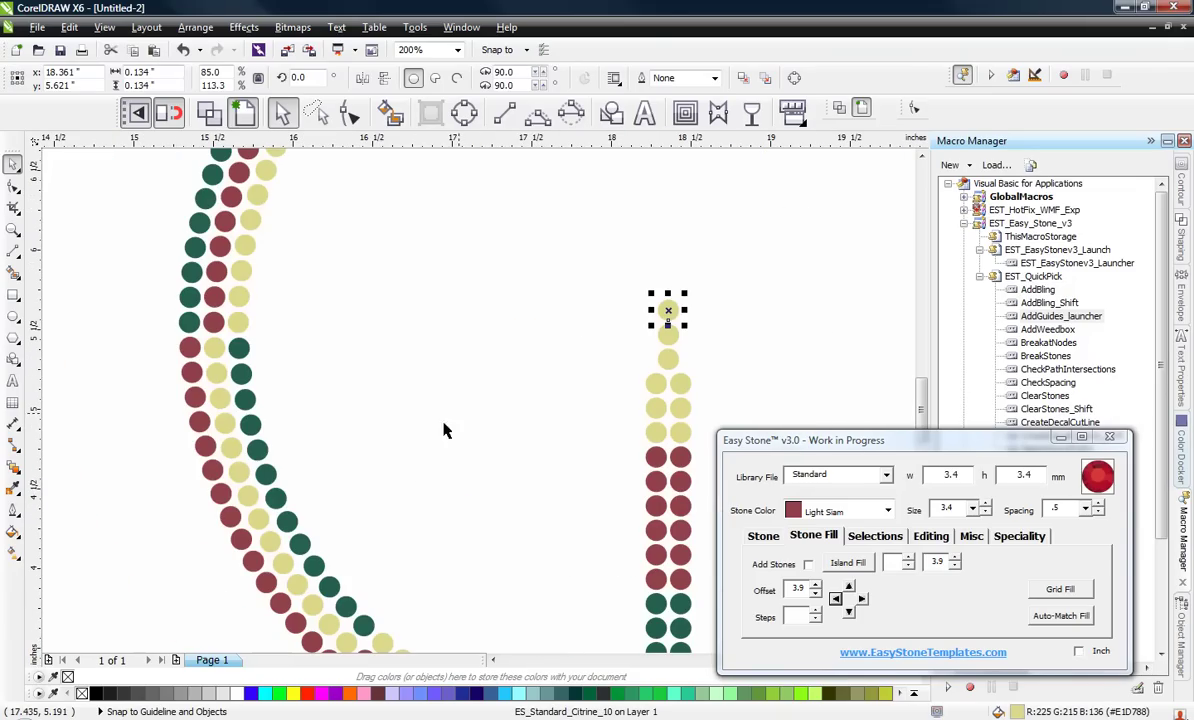
shift+click(276, 497)
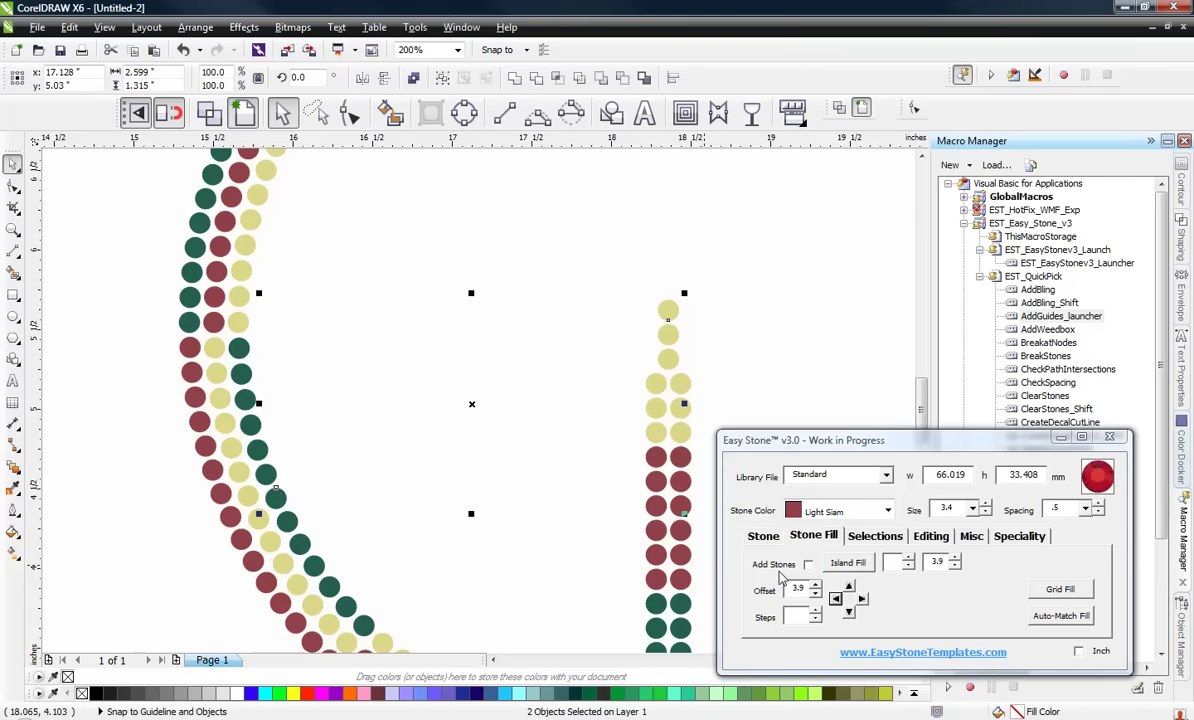
click(763, 537)
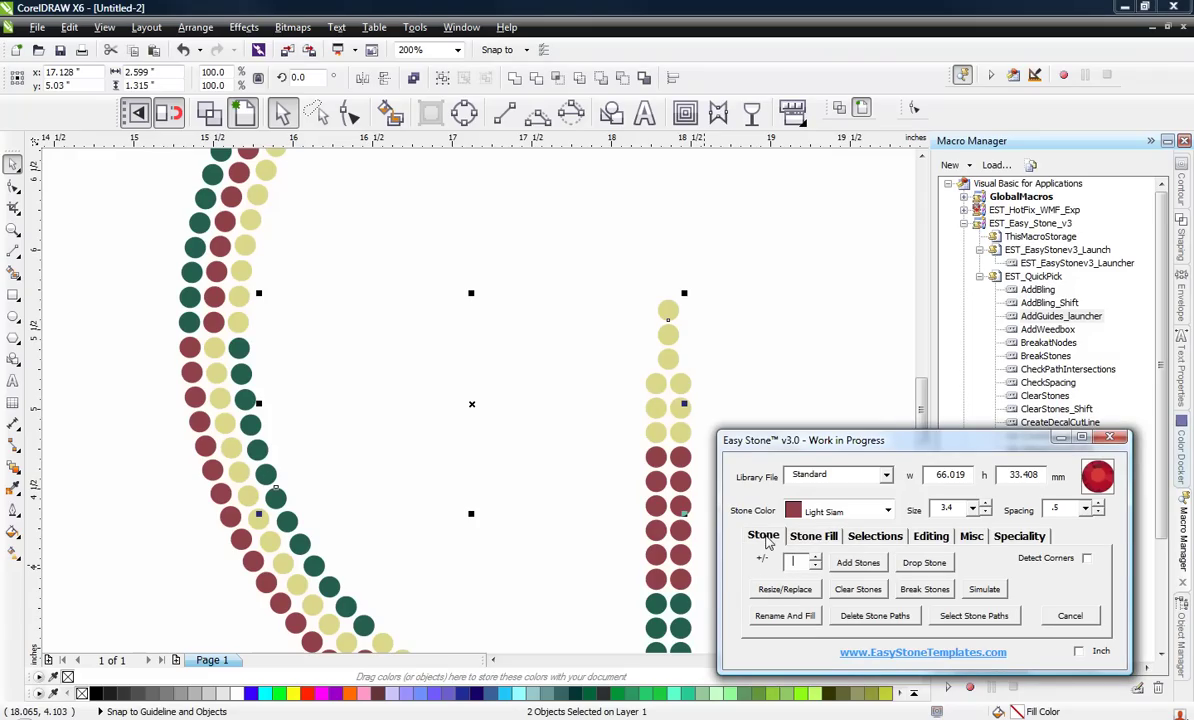
click(840, 562)
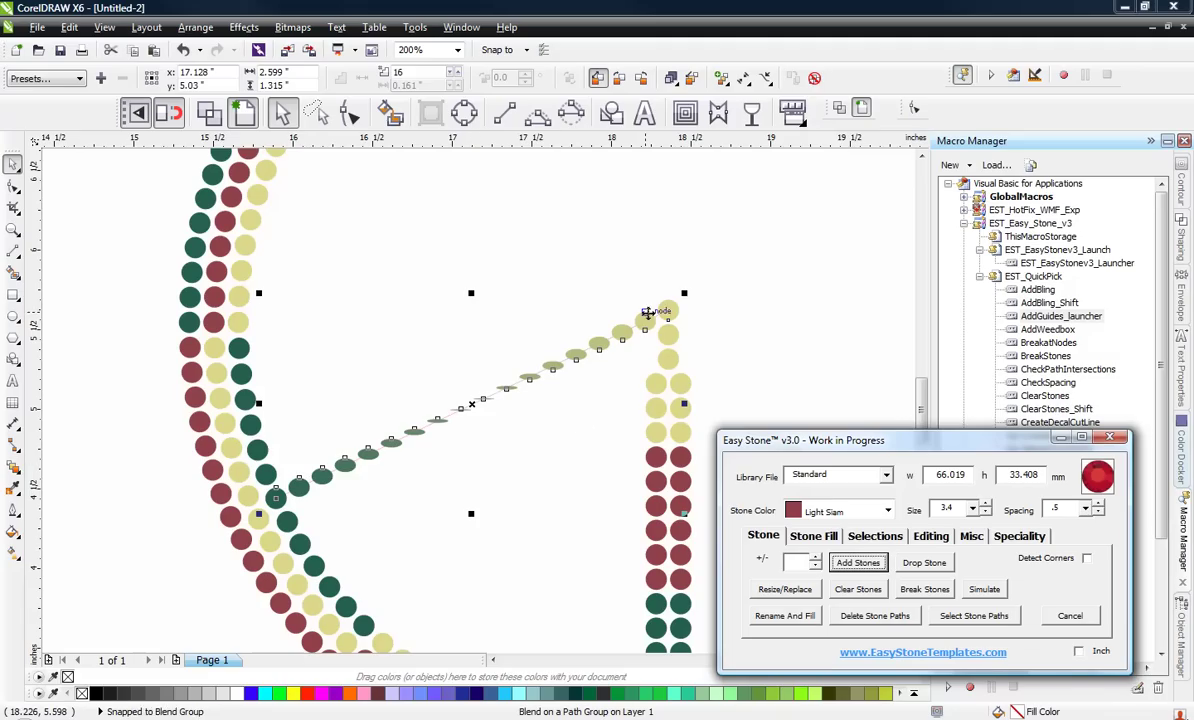
Flip the top Citrine control stone vertically to make the diagonal row's blended stones round.
click(651, 336)
click(668, 316)
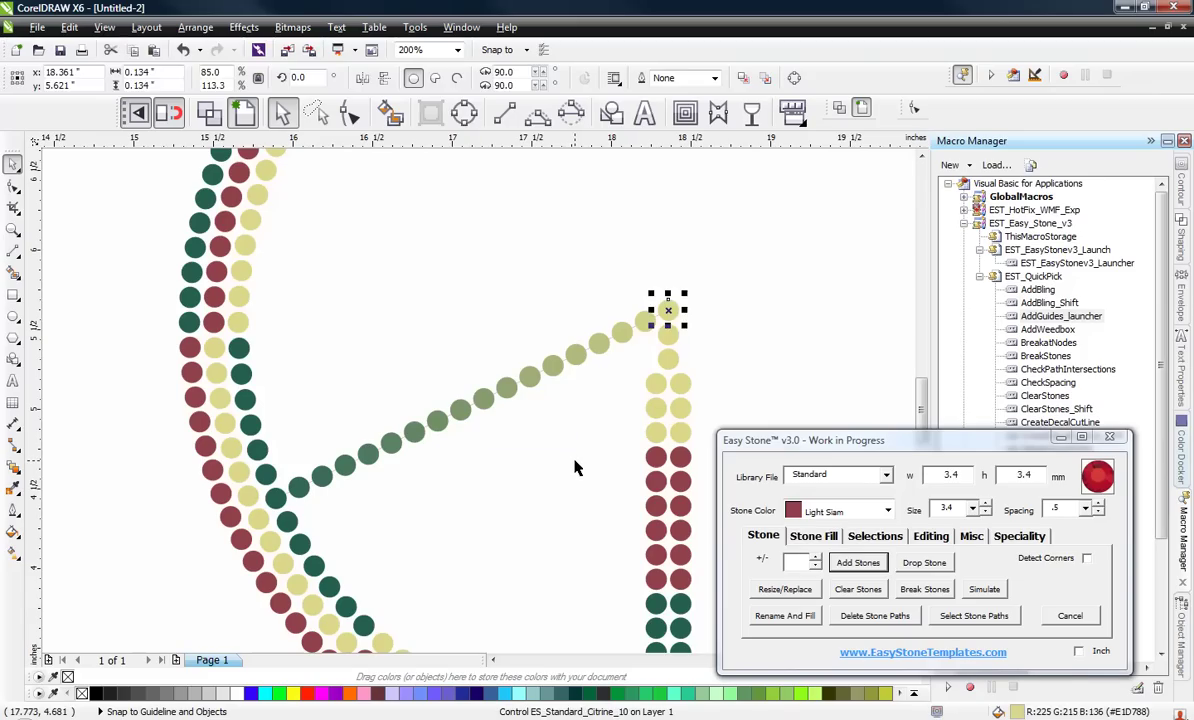
click(579, 380)
click(581, 369)
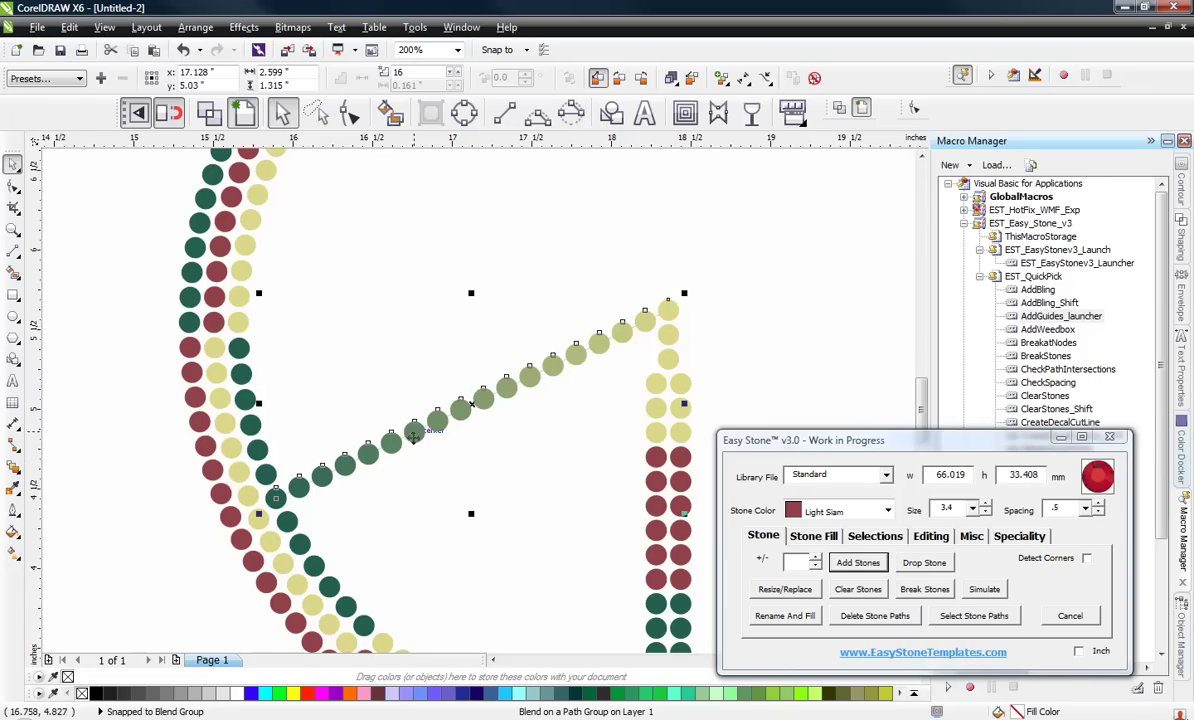
click(363, 493)
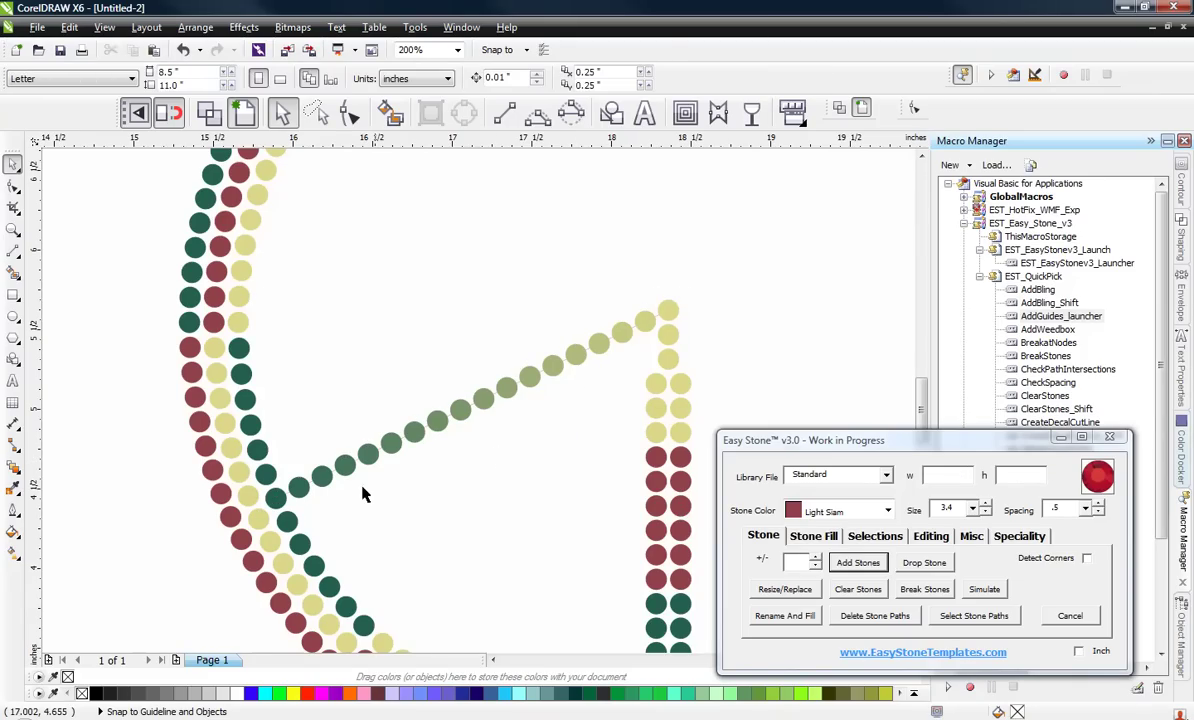
Add a second diagonal row from the next Emerald Green ring stone to the second Citrine stone, flipping the Citrine control stone.
click(287, 520)
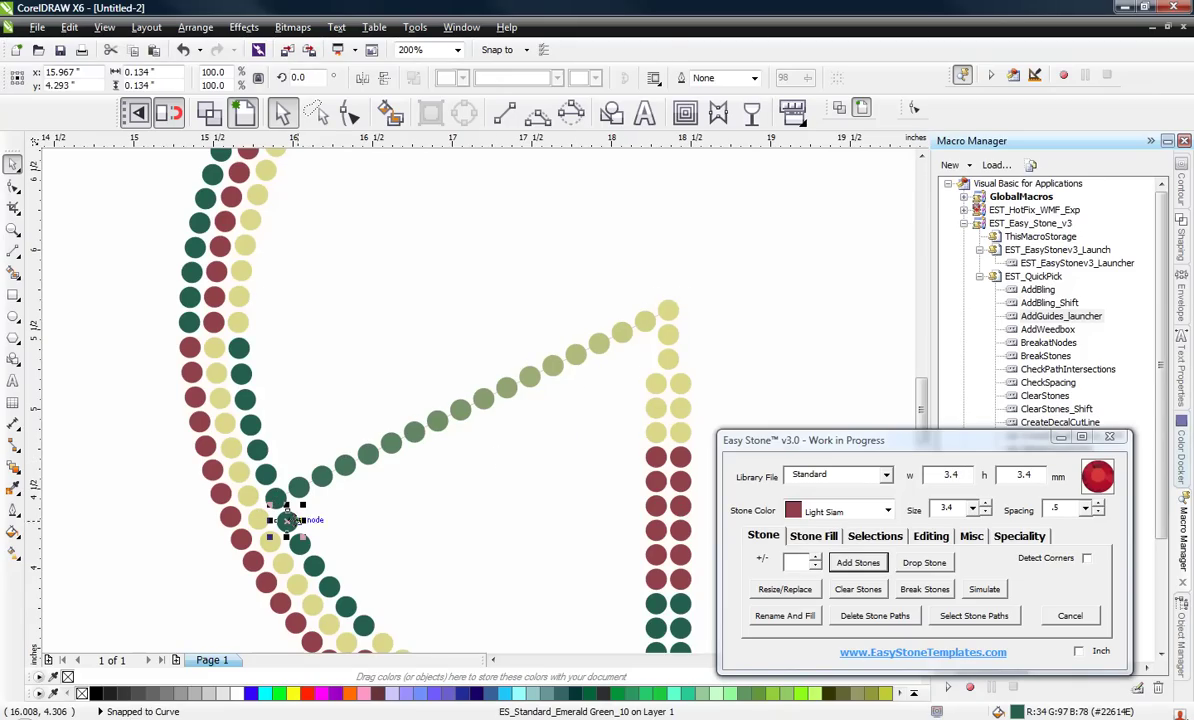
shift+click(668, 343)
click(858, 562)
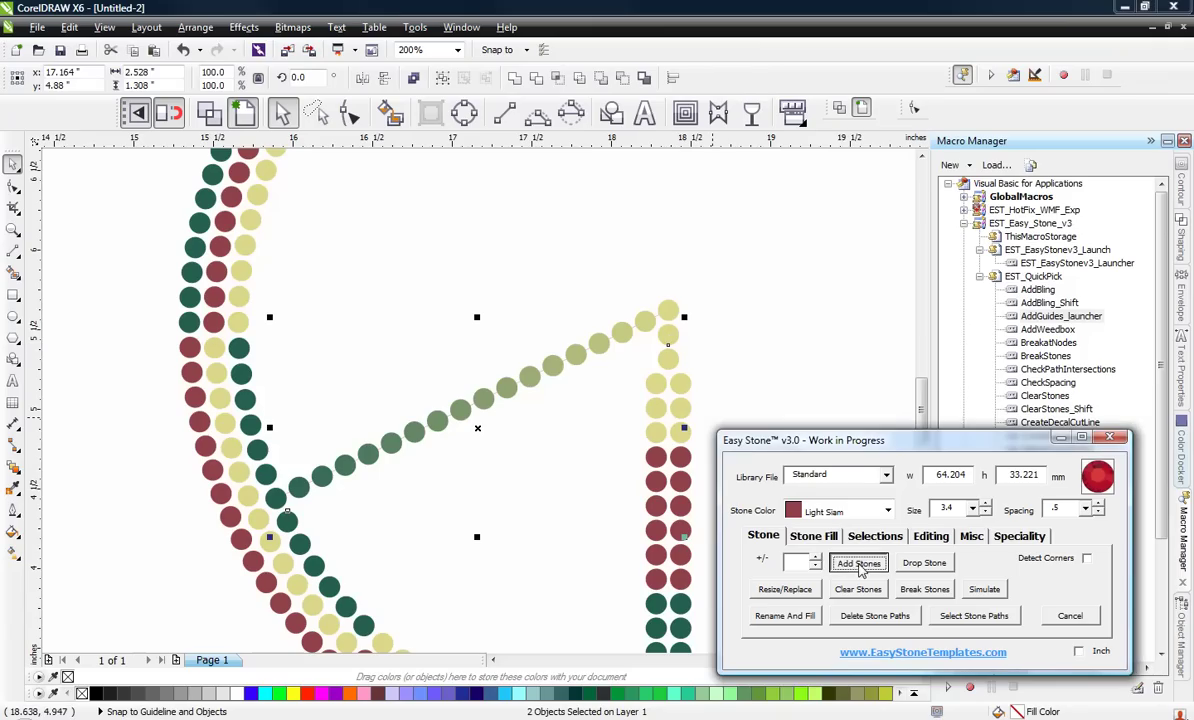
click(668, 336)
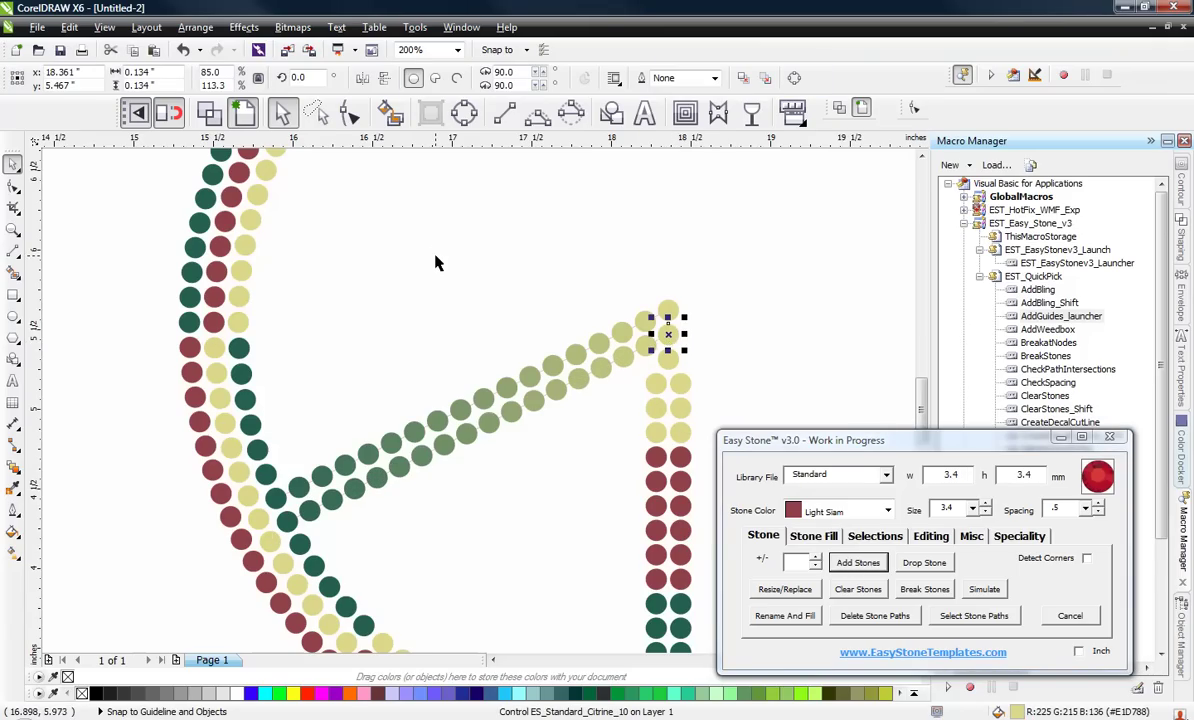
click(615, 305)
scroll(504, 322, down, 1)
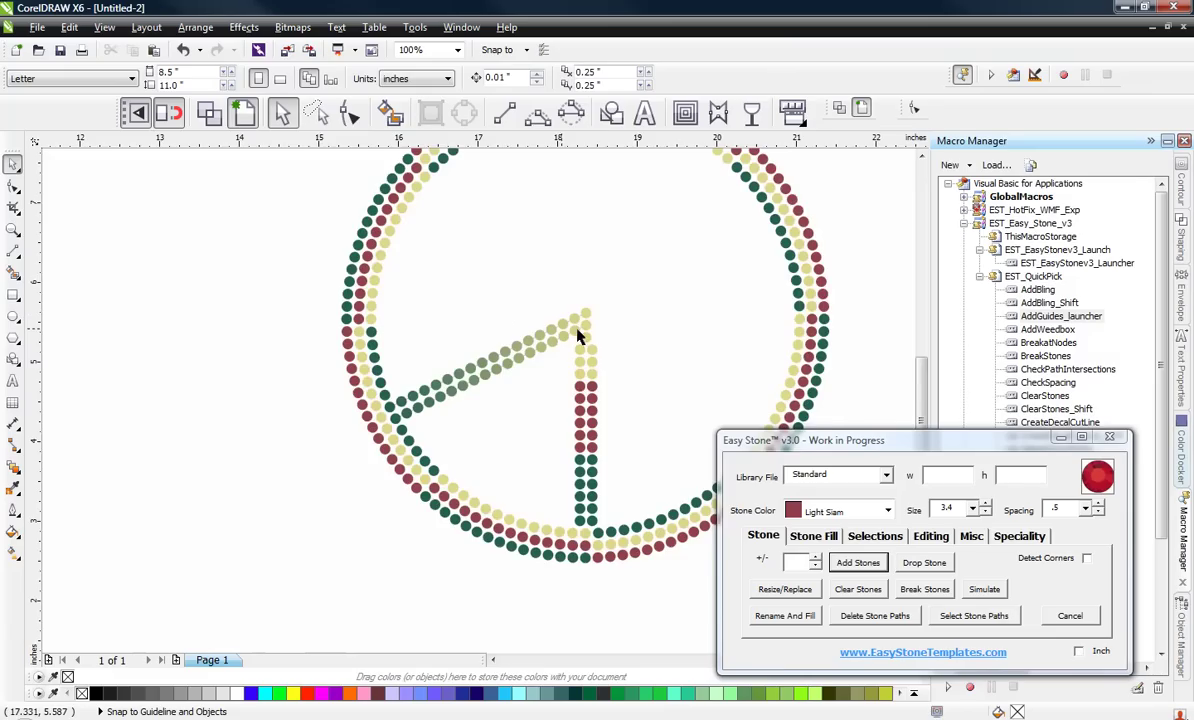
scroll(578, 337, up, 1)
scroll(507, 316, down, 1)
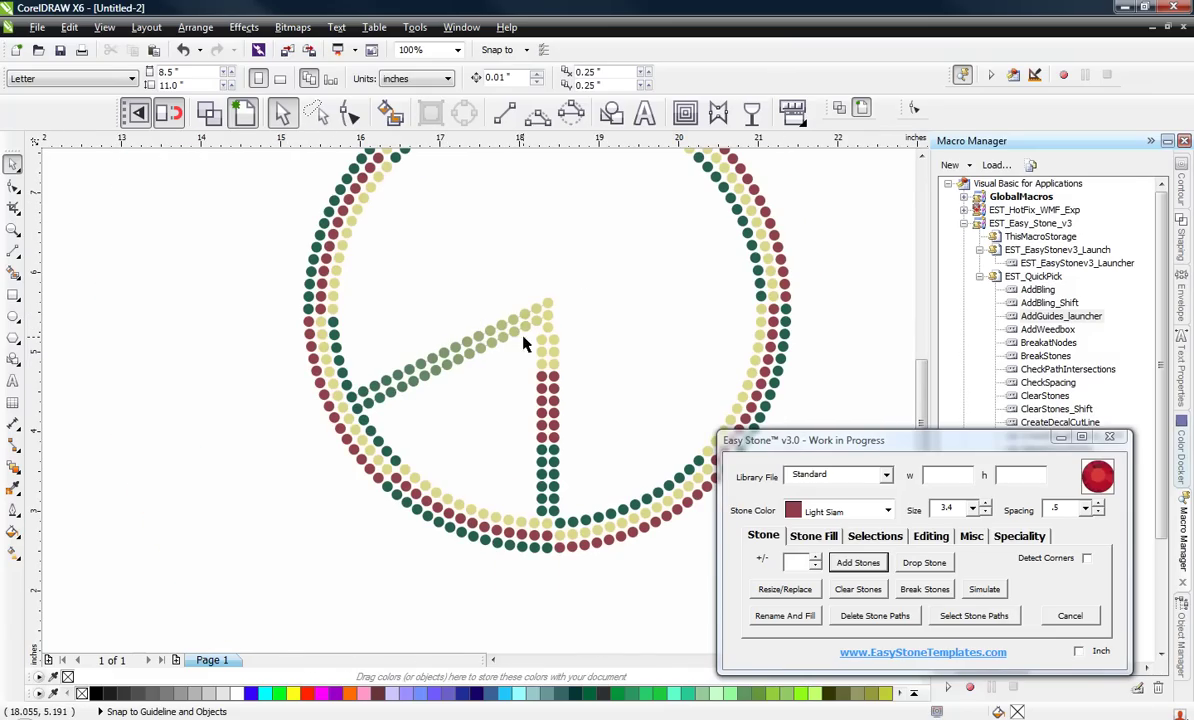
scroll(457, 353, up, 1)
scroll(440, 346, down, 1)
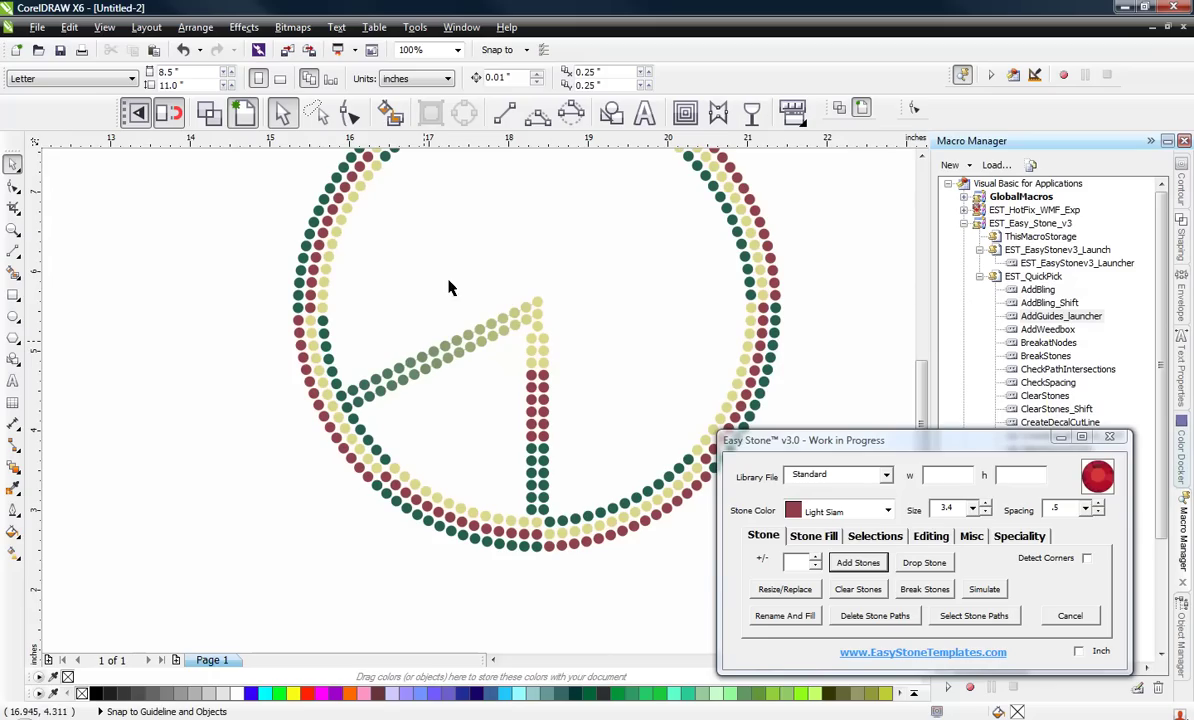
Select both diagonal stone rows and turn them into individual stones with Delete Stone Paths.
scroll(452, 343, up, 1)
click(458, 341)
click(458, 373)
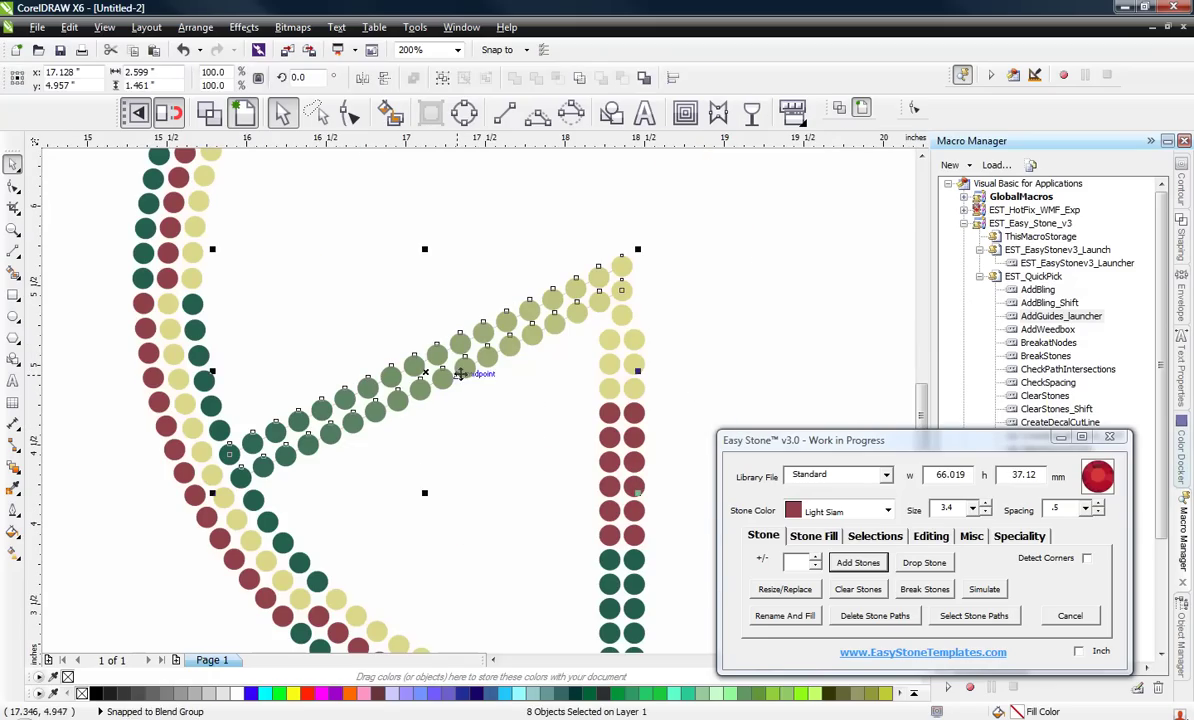
click(875, 615)
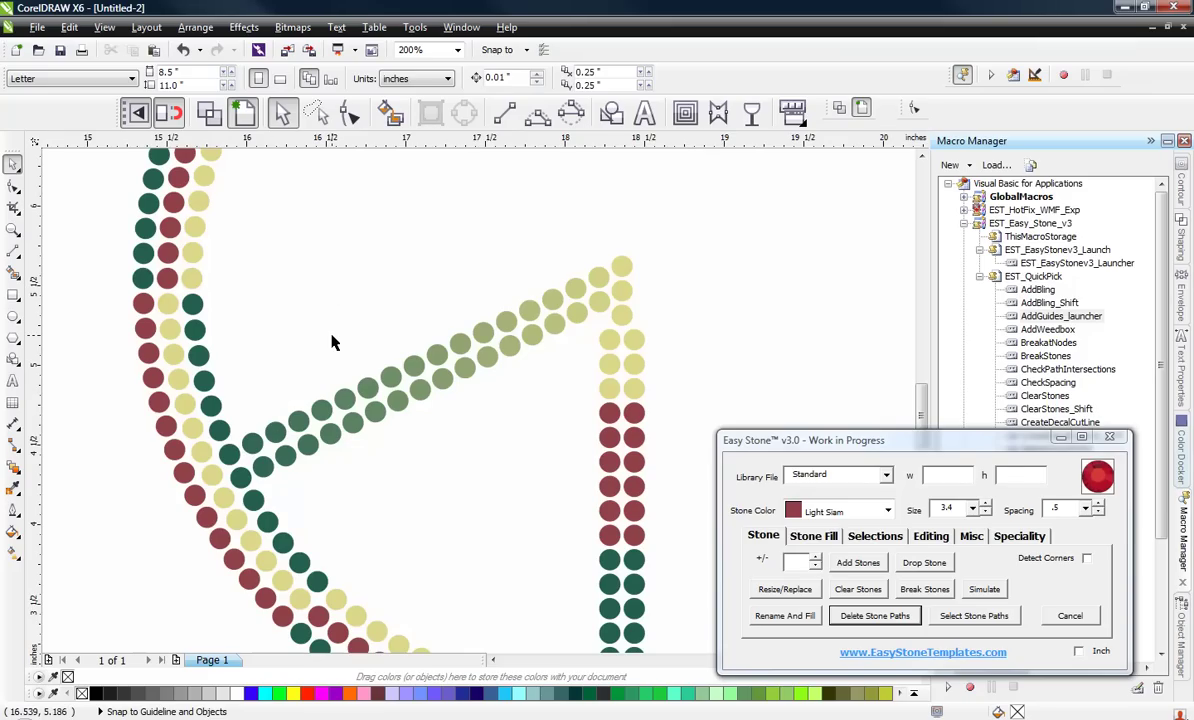
Freehand-select the six pairs of diagonal stones nearest the ring and recolor them to Citrine with Rename And Fill.
click(318, 118)
scroll(270, 420, up, 2)
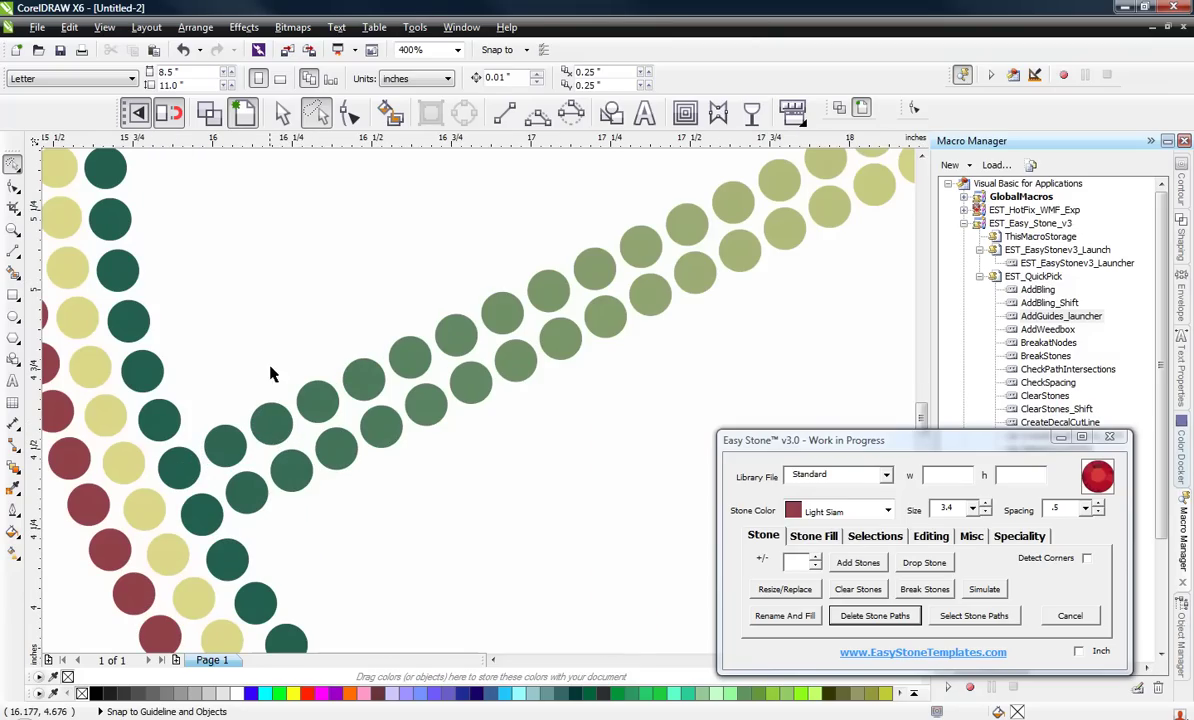
mouse_move(190, 412)
mouse_down()
mouse_move(258, 325)
mouse_move(485, 285)
mouse_move(480, 370)
mouse_move(392, 528)
mouse_move(232, 537)
mouse_move(192, 476)
mouse_up()
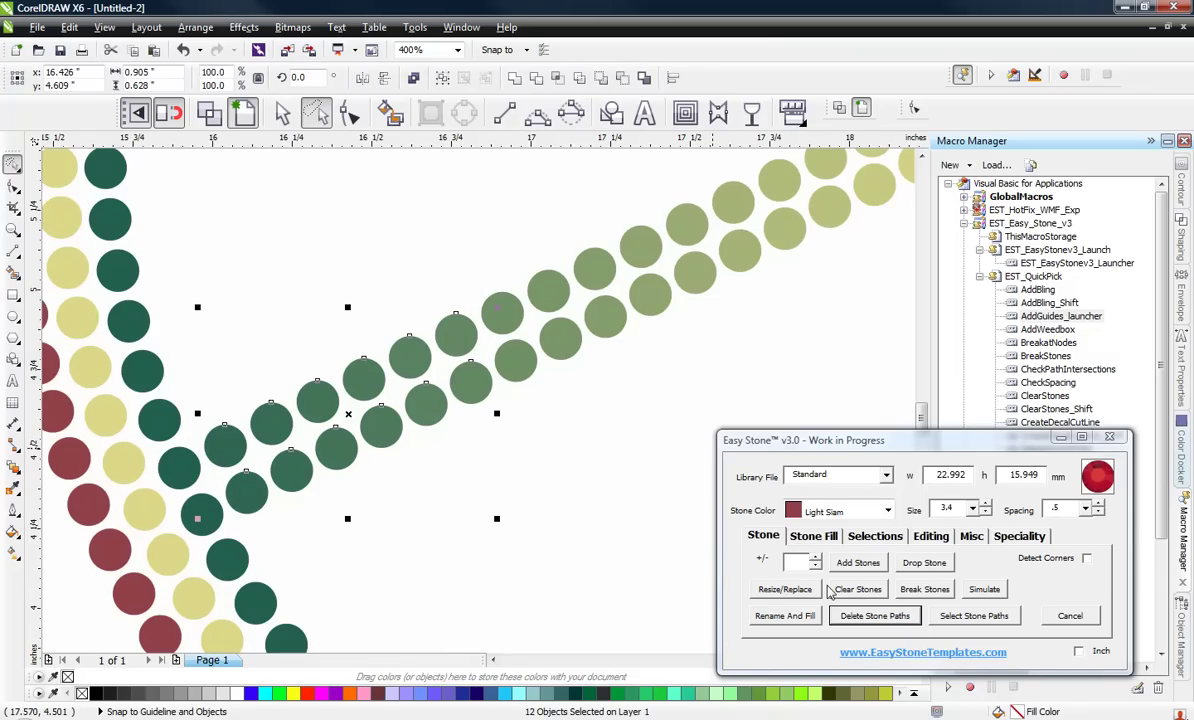
click(888, 511)
scroll(840, 580, up, 3)
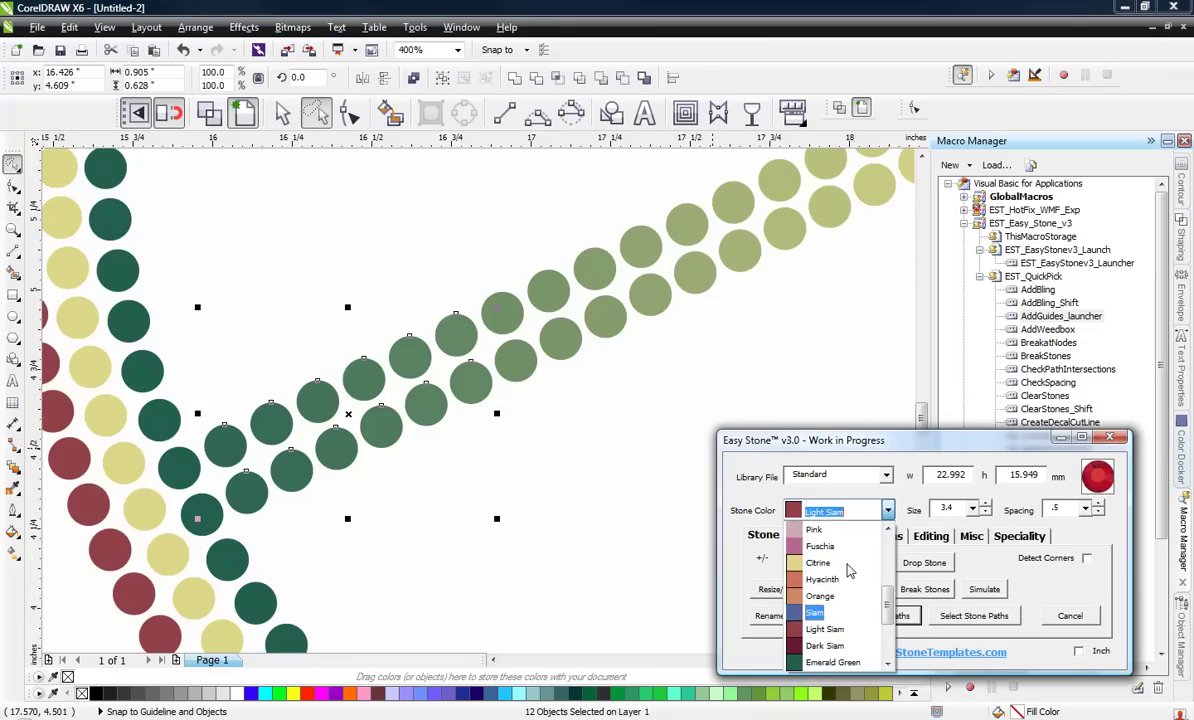
click(840, 570)
click(784, 616)
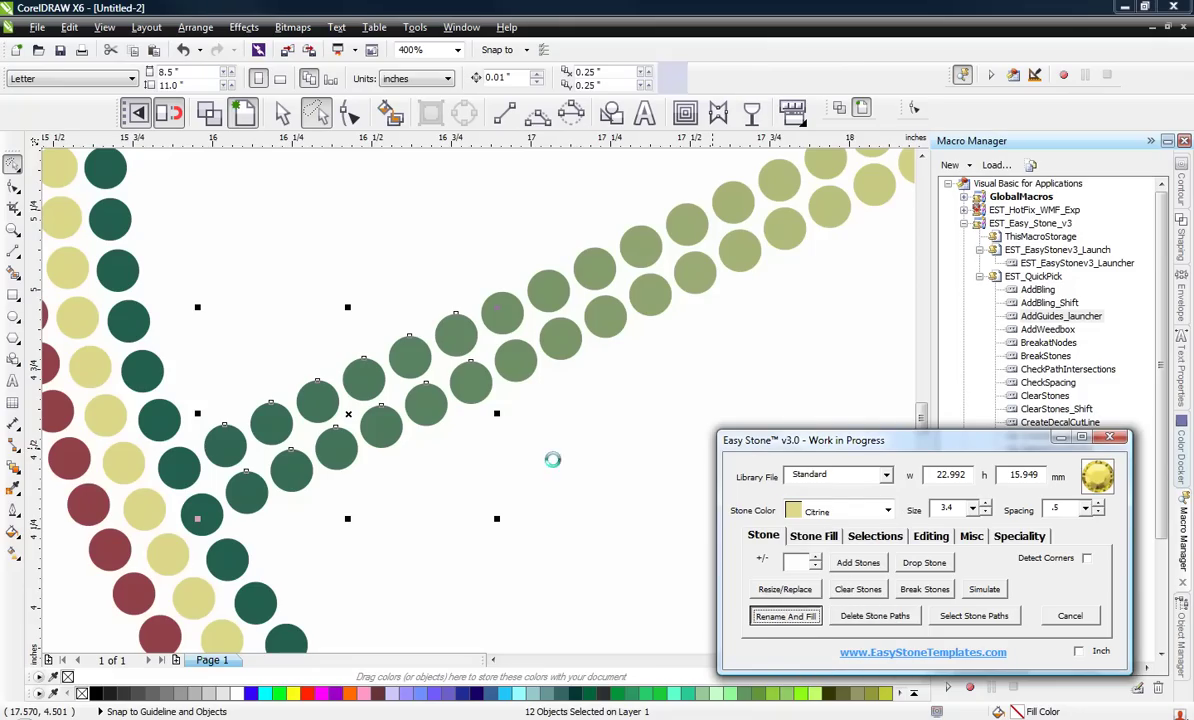
scroll(545, 330, down, 1)
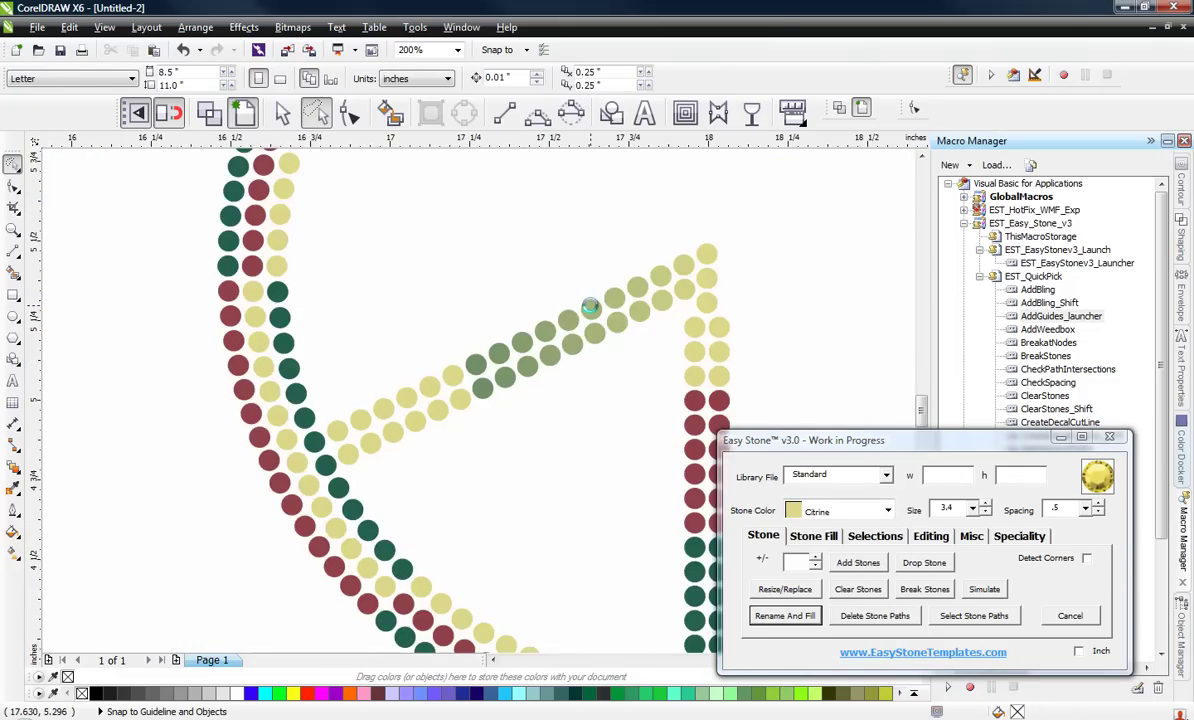
Freehand-select the next six pairs of diagonal stones above the Citrine ones and recolor them to Light Siam with Rename And Fill.
scroll(591, 313, up, 1)
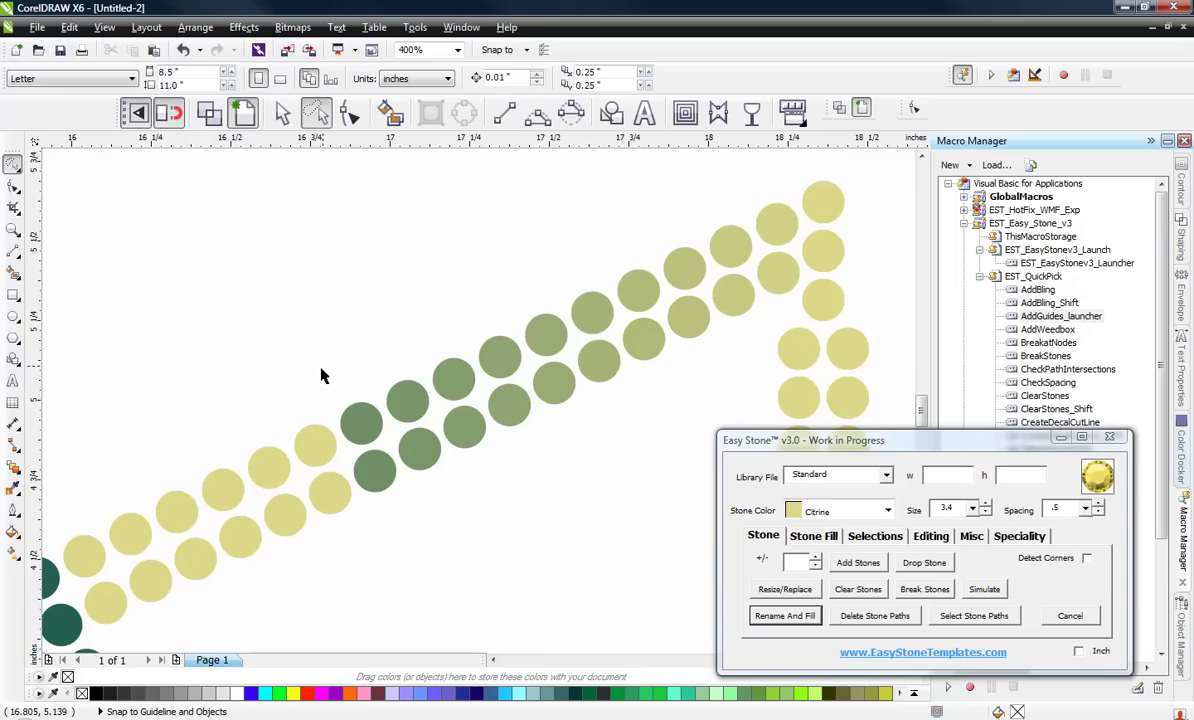
mouse_move(312, 372)
mouse_down()
mouse_move(403, 259)
mouse_move(492, 217)
mouse_move(534, 215)
mouse_move(574, 245)
mouse_move(633, 340)
mouse_move(625, 429)
mouse_move(465, 513)
mouse_move(325, 520)
mouse_up()
click(879, 509)
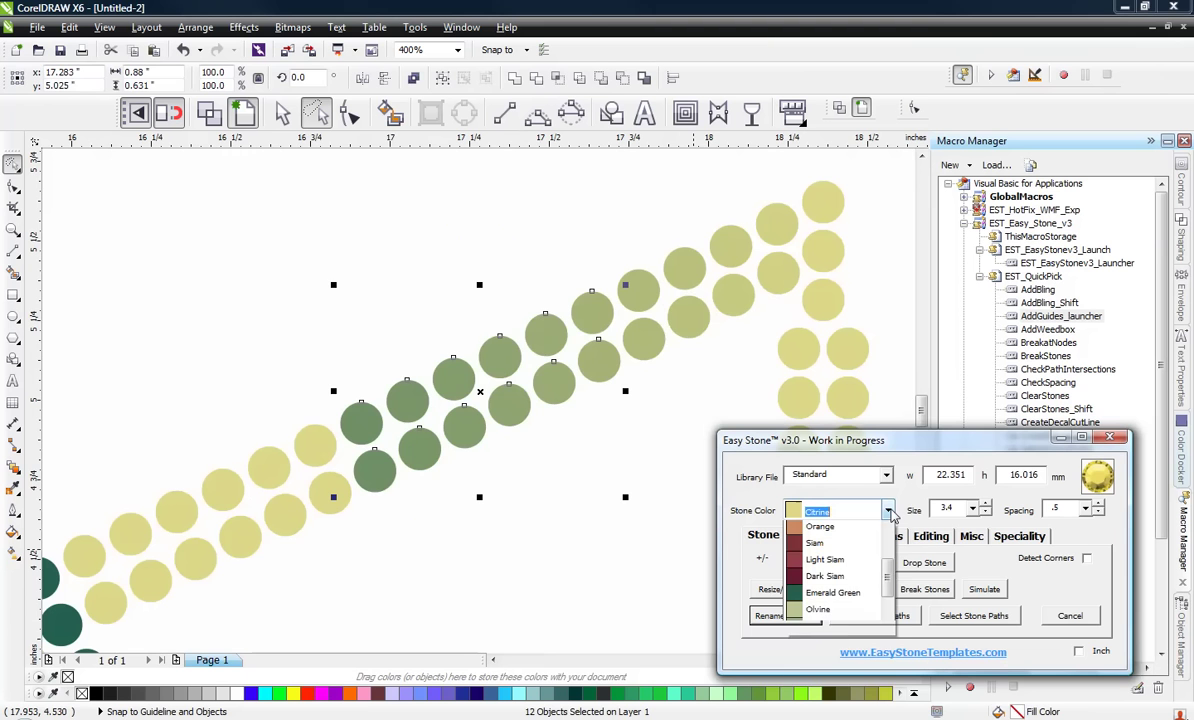
click(779, 562)
click(790, 614)
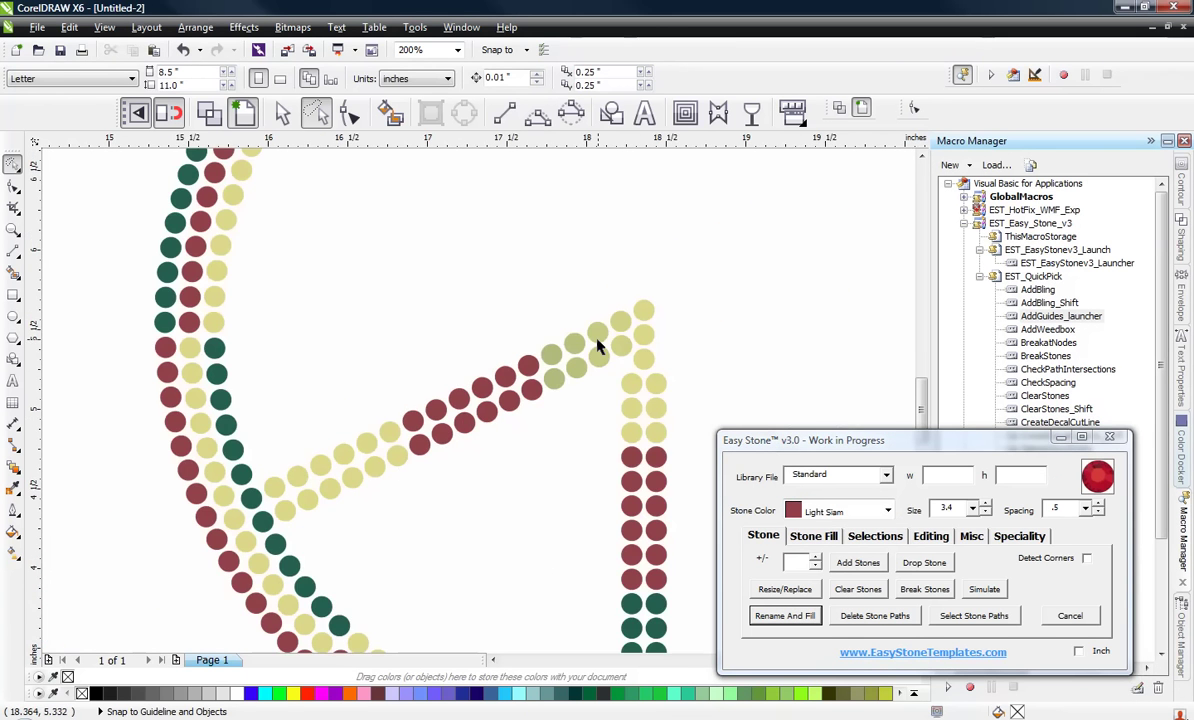
scroll(600, 343, up, 2)
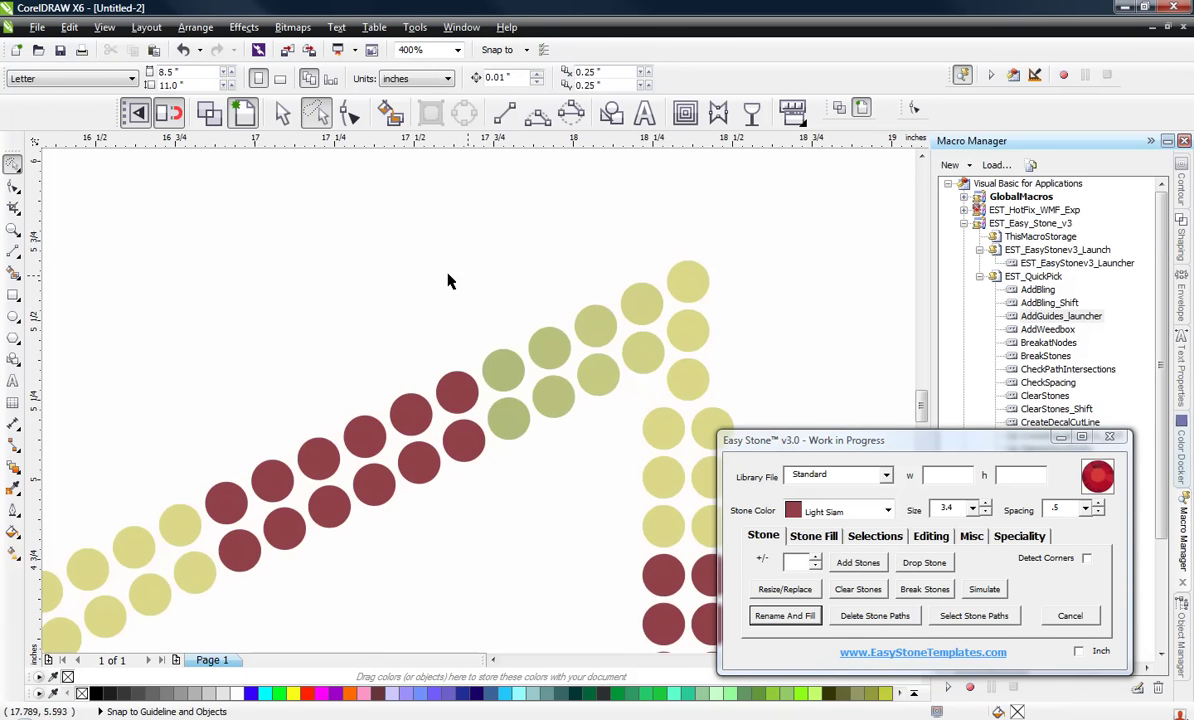
scroll(460, 286, down, 2)
scroll(520, 328, up, 2)
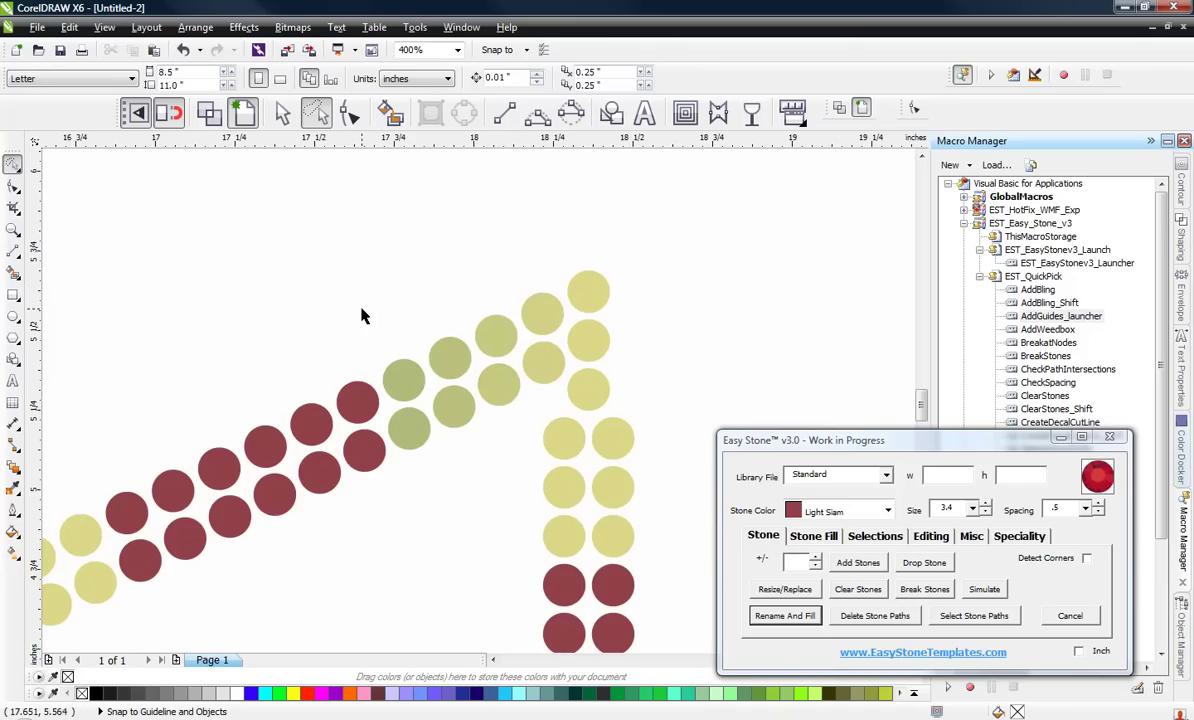
Freehand-select the remaining diagonal stones up to the center and recolor them to Emerald Green with Rename And Fill.
mouse_move(362, 316)
mouse_down()
mouse_move(637, 243)
mouse_move(661, 386)
mouse_move(414, 489)
mouse_move(356, 456)
mouse_up()
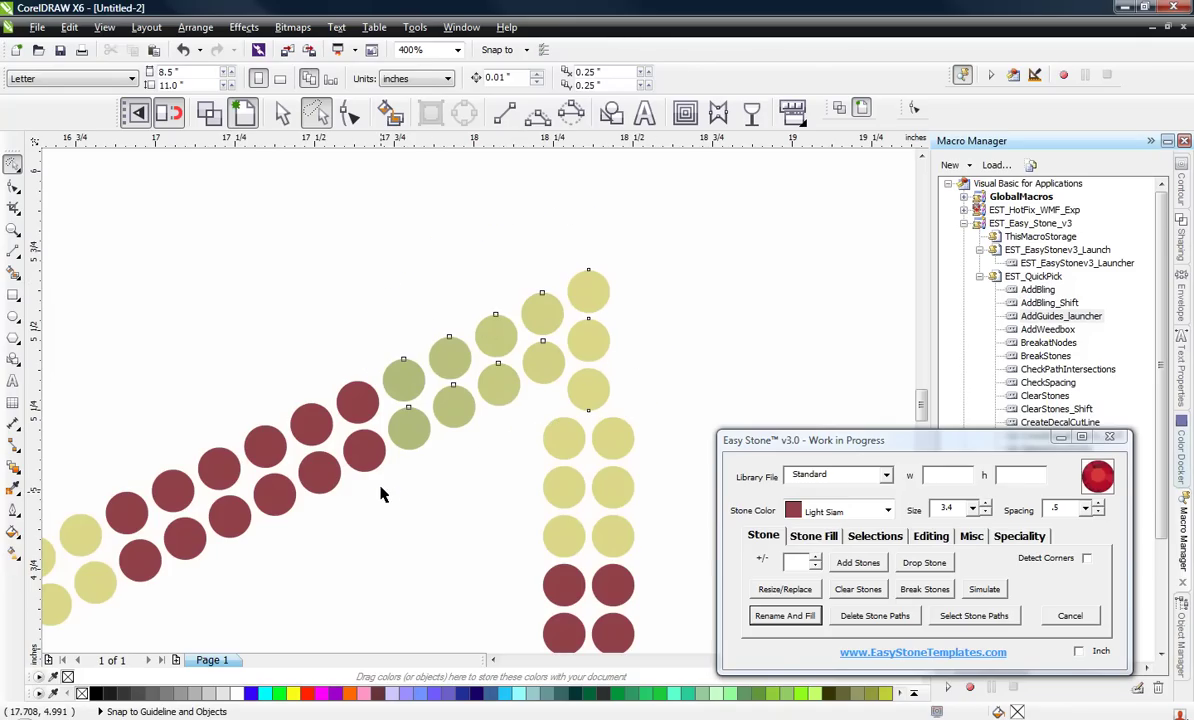
click(889, 512)
click(862, 563)
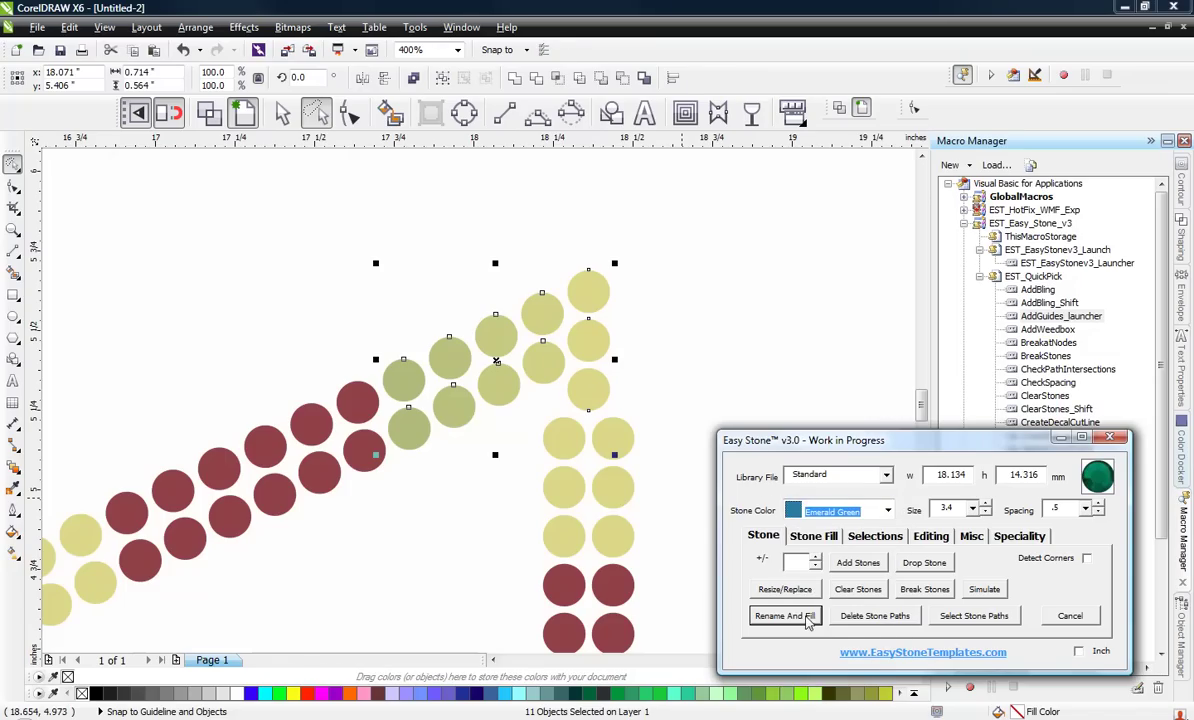
click(808, 620)
scroll(493, 290, down, 3)
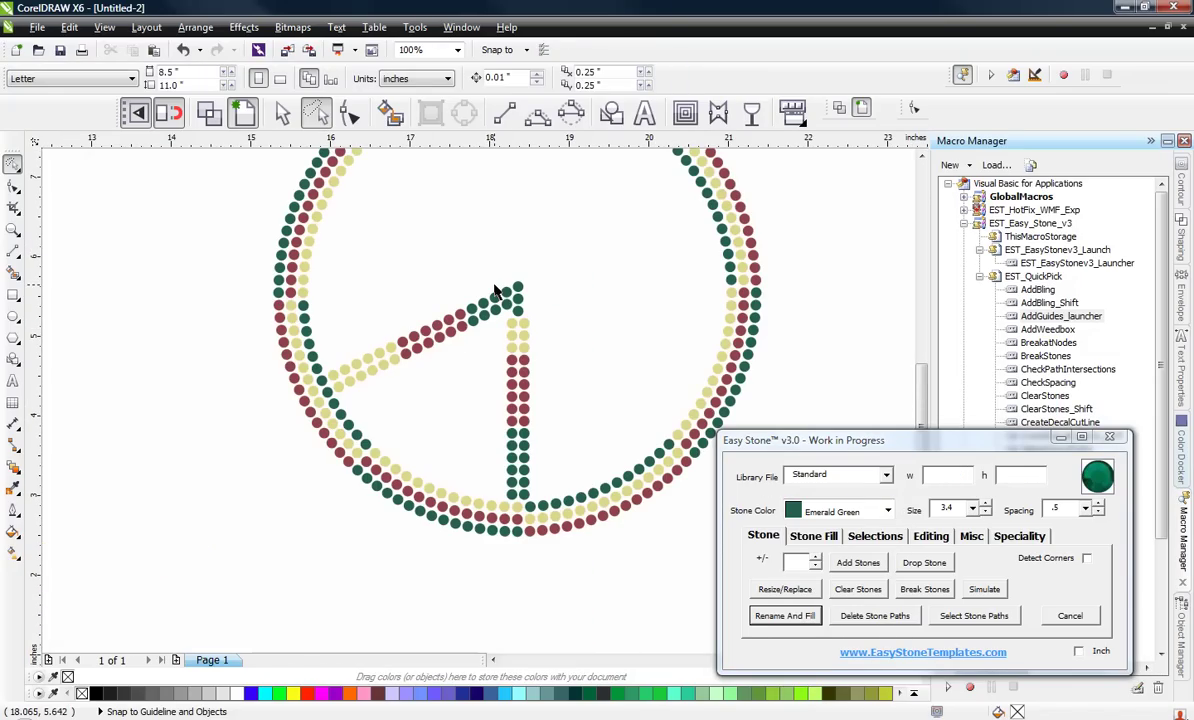
scroll(502, 281, up, 1)
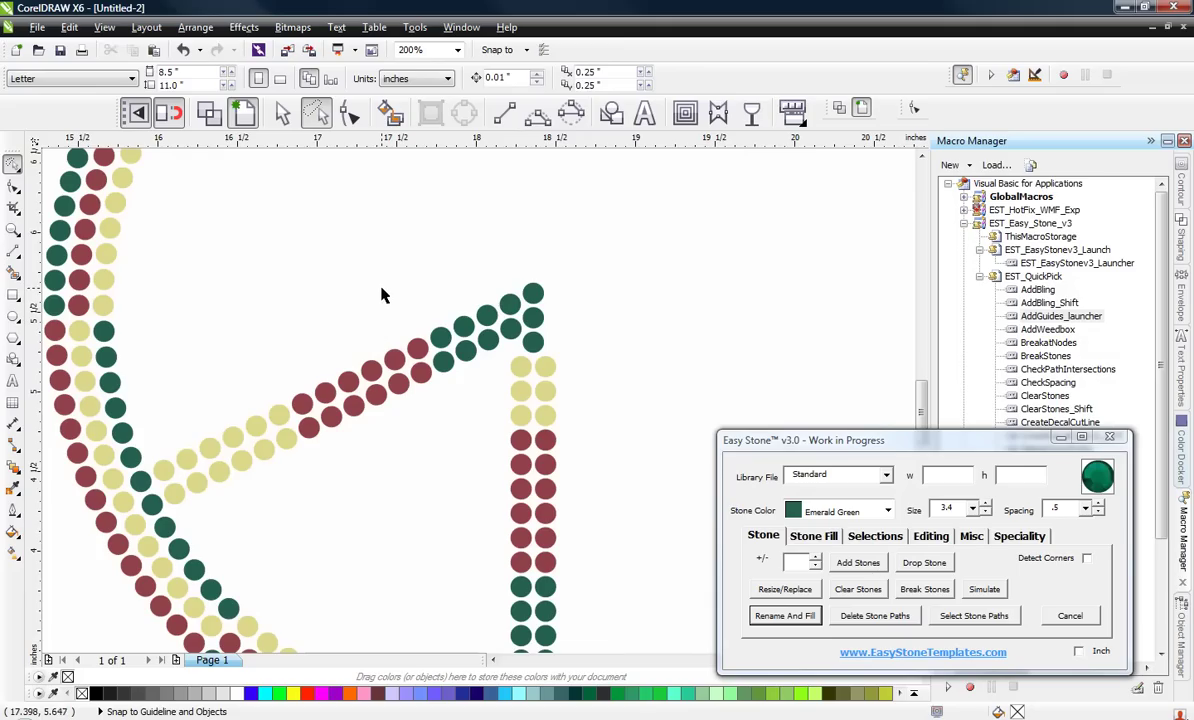
Try freehand-selecting all the Emerald Green stones at the diagonal spoke's upper end and moving them off the spoke, and undo the move.
mouse_move(441, 256)
mouse_down()
mouse_move(530, 229)
mouse_move(589, 237)
mouse_move(593, 275)
mouse_move(577, 305)
mouse_move(540, 341)
mouse_move(480, 364)
mouse_move(530, 355)
mouse_up()
click(462, 401)
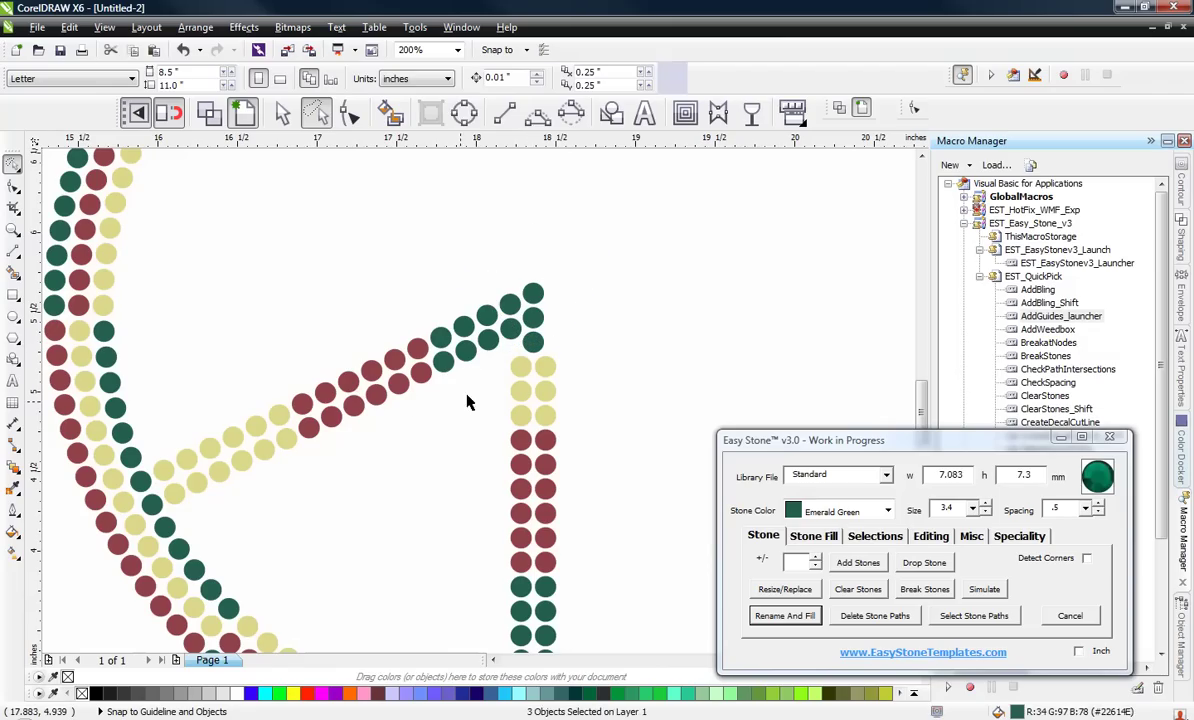
mouse_move(437, 268)
mouse_down()
mouse_move(553, 256)
mouse_move(488, 330)
mouse_move(508, 360)
mouse_move(465, 388)
mouse_up()
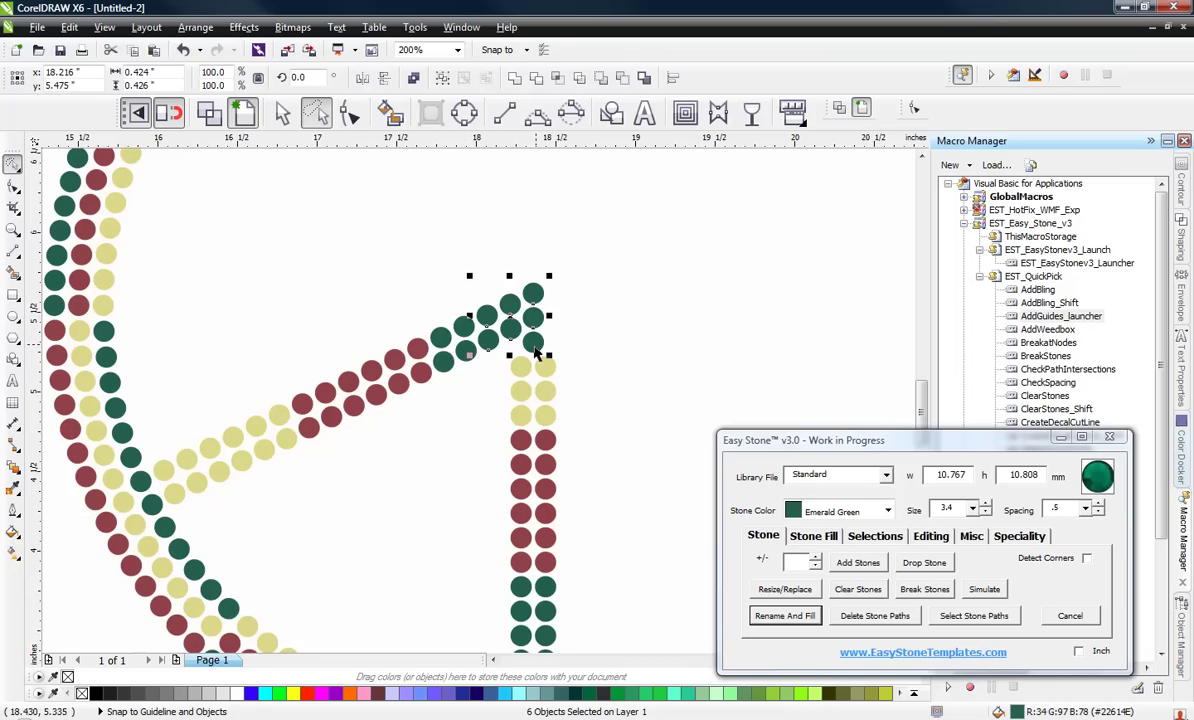
click(445, 305)
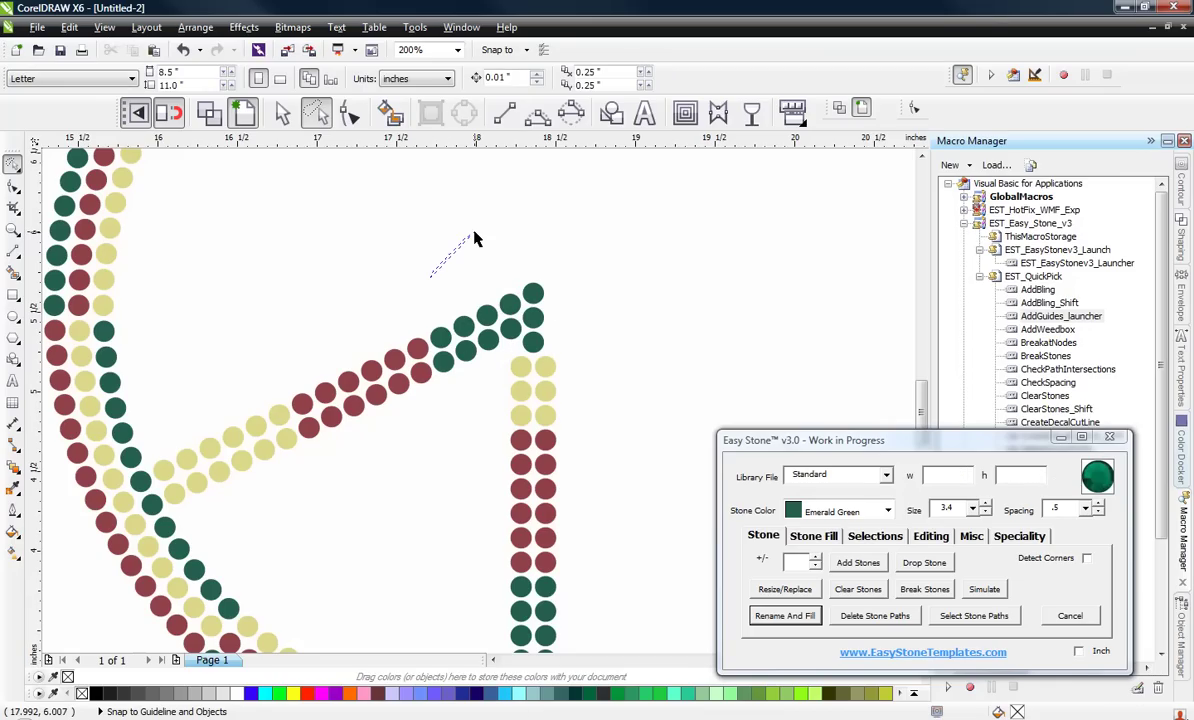
drag(475, 238, 470, 243)
mouse_move(402, 272)
mouse_down()
mouse_move(530, 232)
mouse_move(625, 276)
mouse_move(528, 348)
mouse_move(457, 386)
mouse_up()
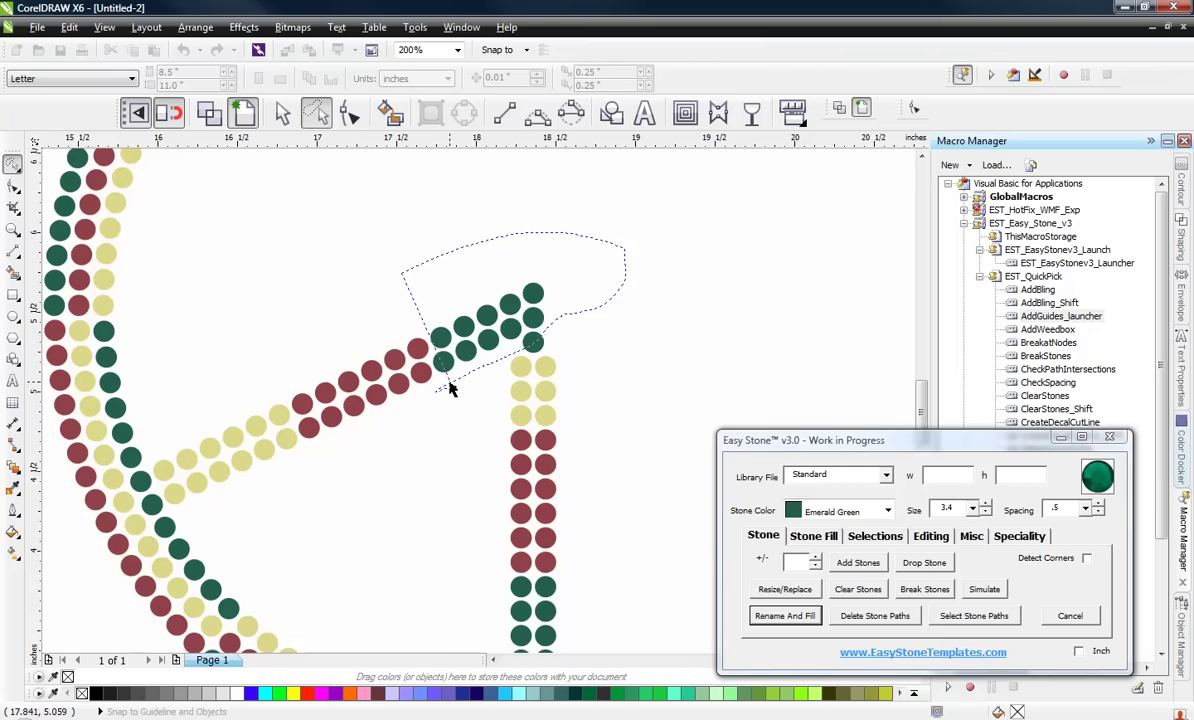
drag(449, 388, 448, 386)
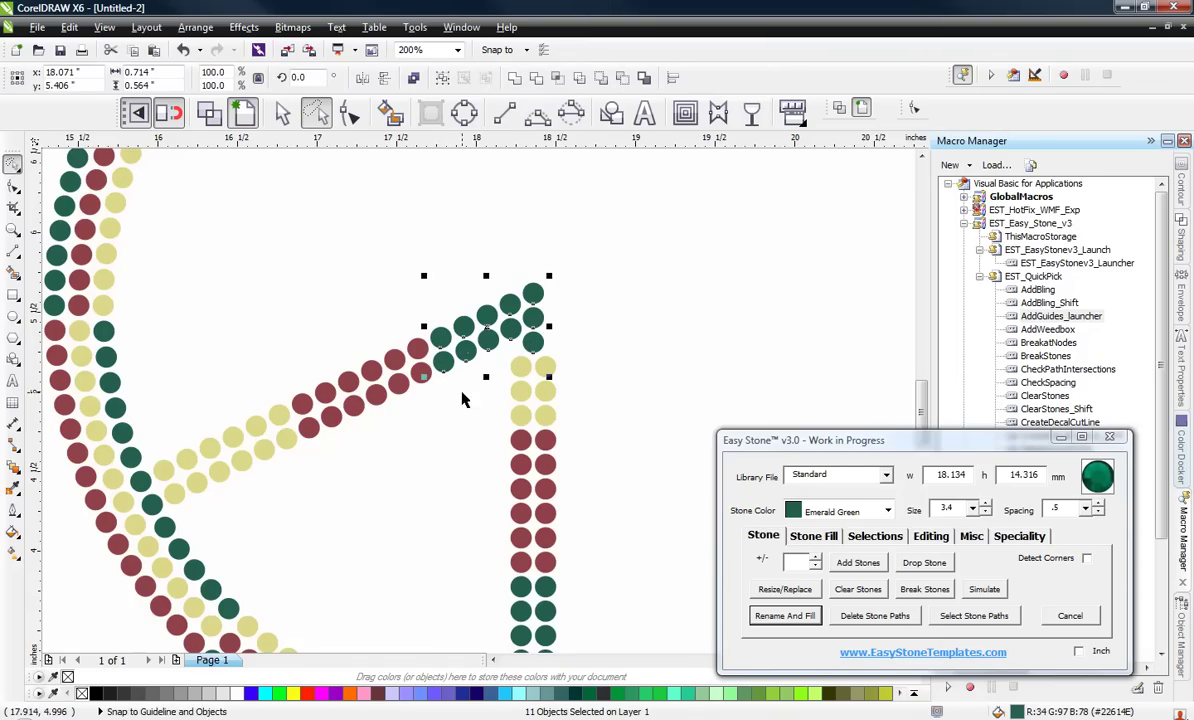
drag(487, 328, 477, 272)
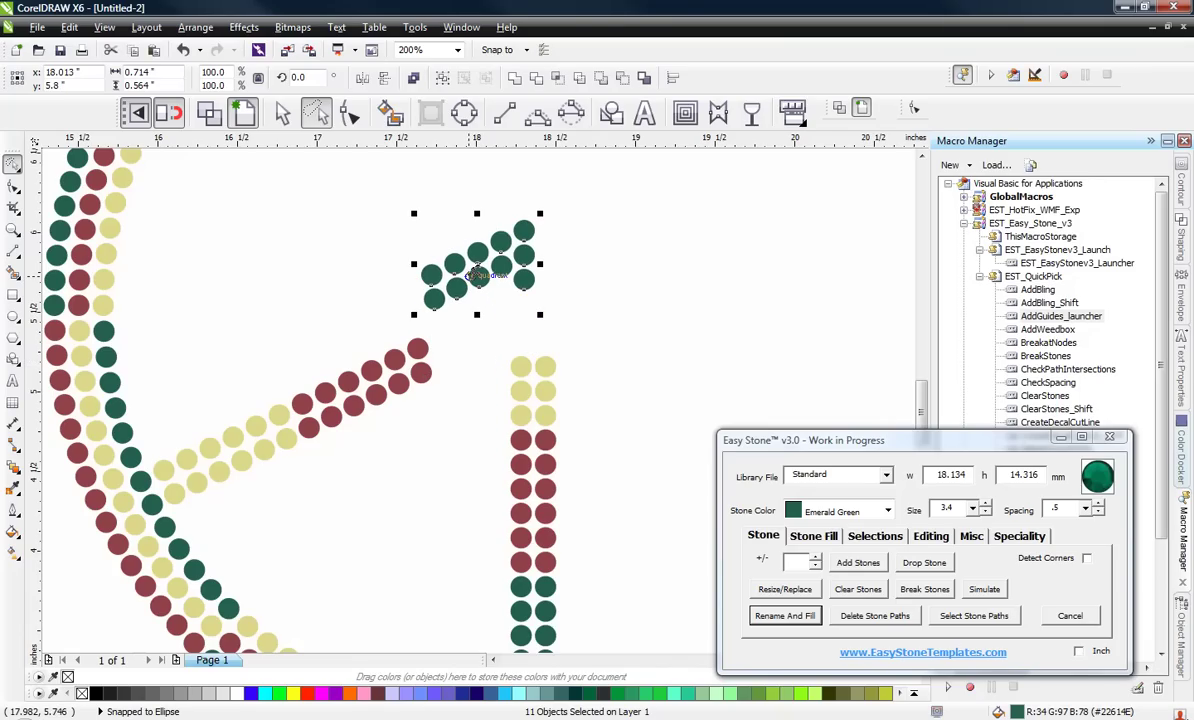
key(ctrl+z)
click(408, 272)
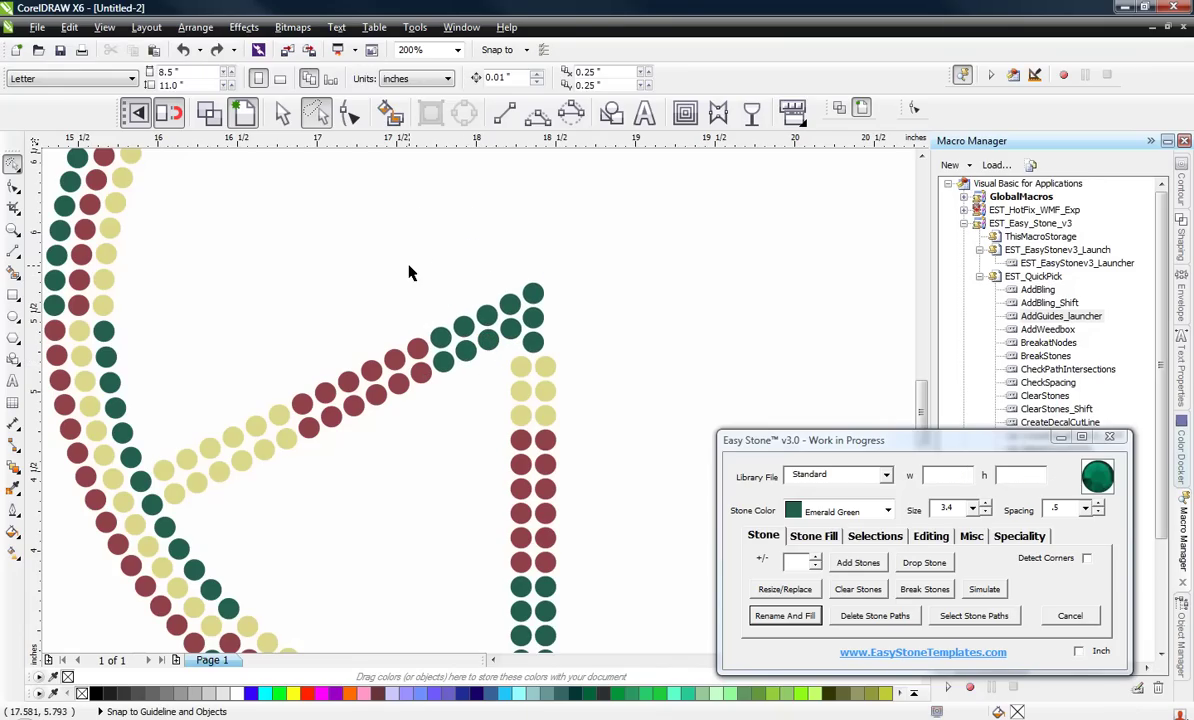
Try freehand-selecting only the Emerald Green stones nearest the center and moving them, undo the move and clear the selection.
mouse_move(422, 248)
mouse_down()
mouse_move(490, 229)
mouse_move(576, 229)
mouse_move(600, 304)
mouse_move(592, 336)
mouse_move(470, 365)
mouse_up()
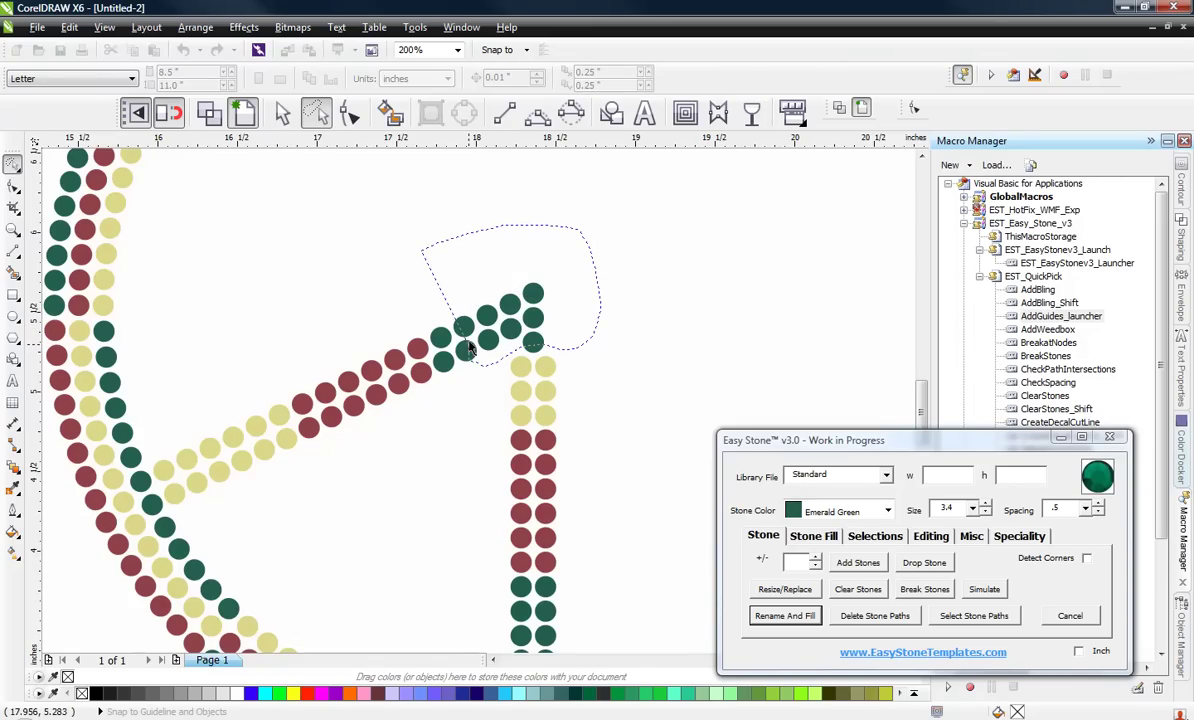
drag(446, 300, 422, 322)
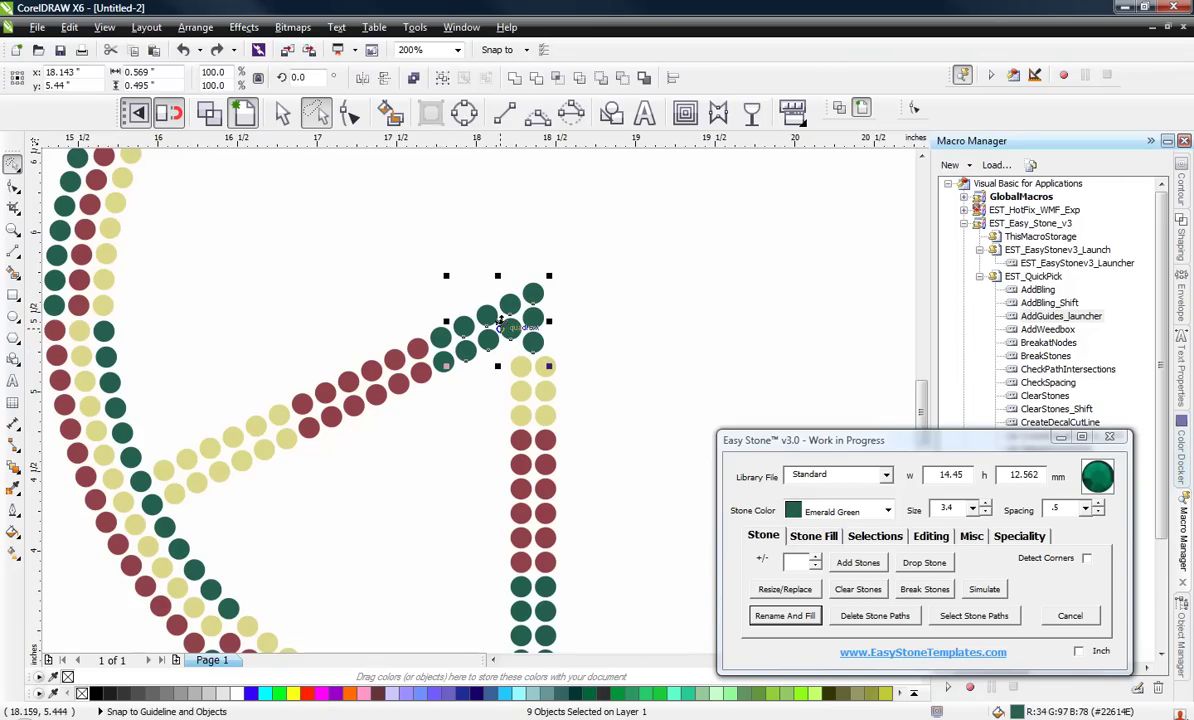
drag(484, 351, 476, 292)
key(ctrl+z)
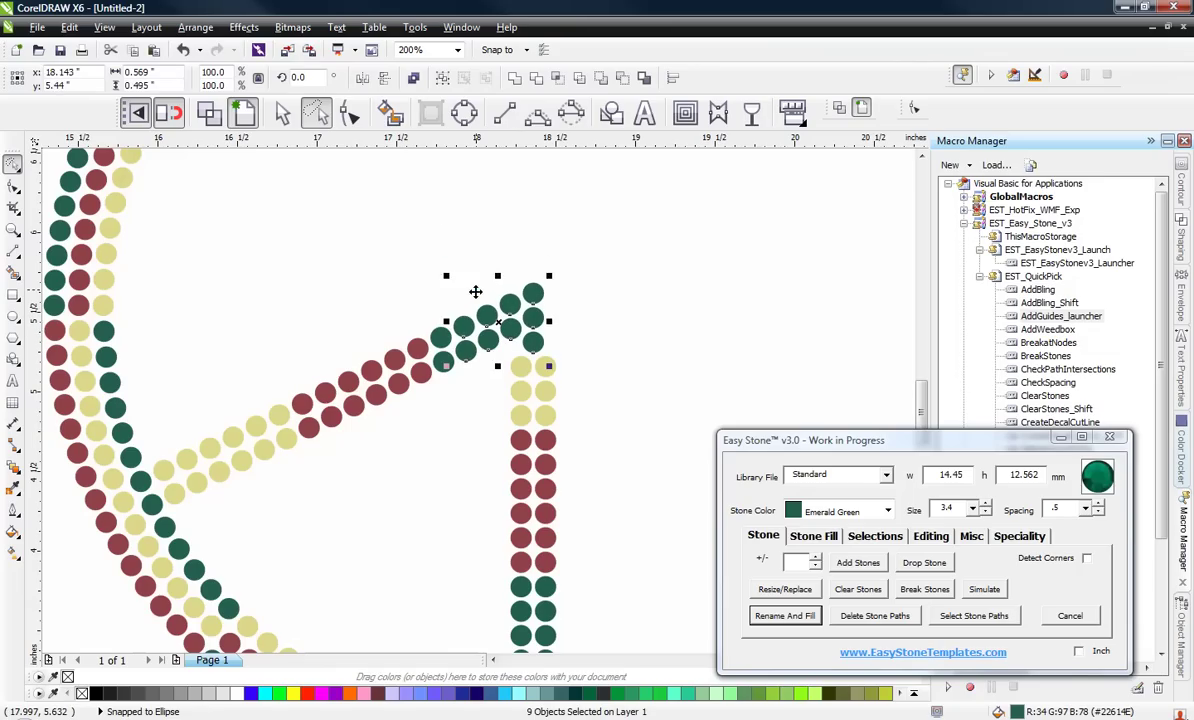
click(430, 262)
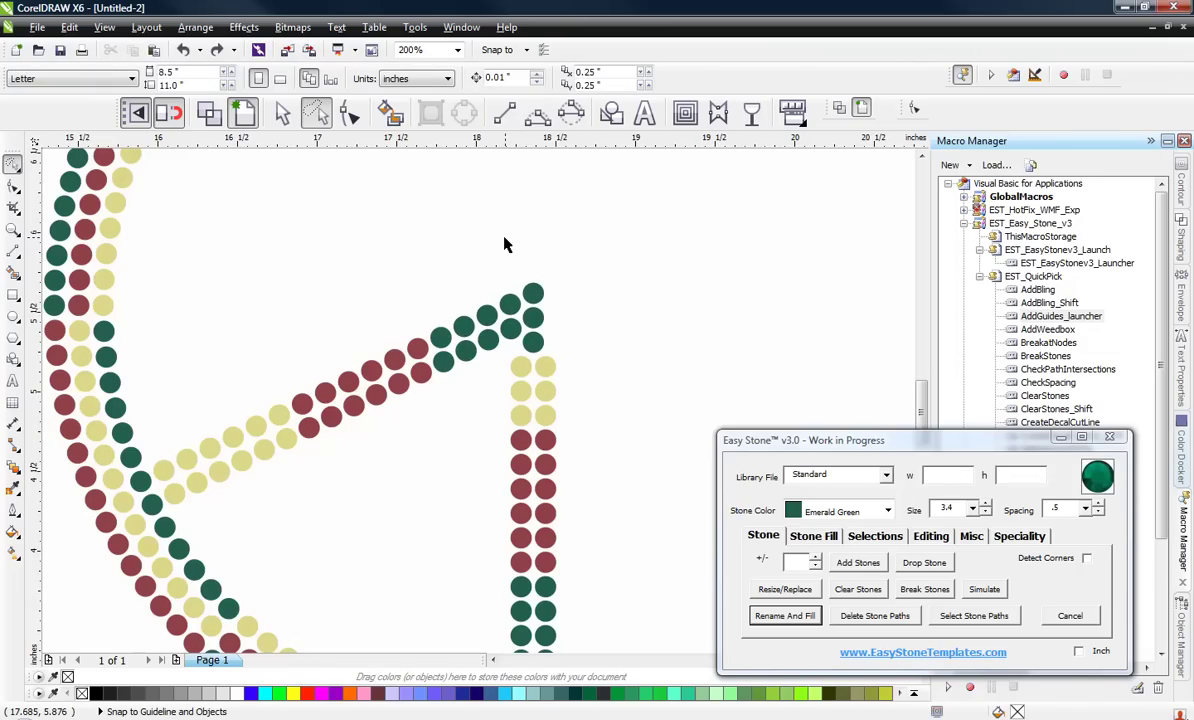
Freehand-select the whole diagonal spoke, mirror a copy to the other side and snap its end stones onto the matching center stones.
mouse_move(401, 257)
mouse_down()
mouse_move(533, 211)
mouse_move(578, 295)
mouse_move(536, 338)
mouse_move(240, 515)
mouse_move(150, 478)
mouse_move(128, 412)
mouse_move(232, 354)
mouse_move(340, 341)
mouse_up()
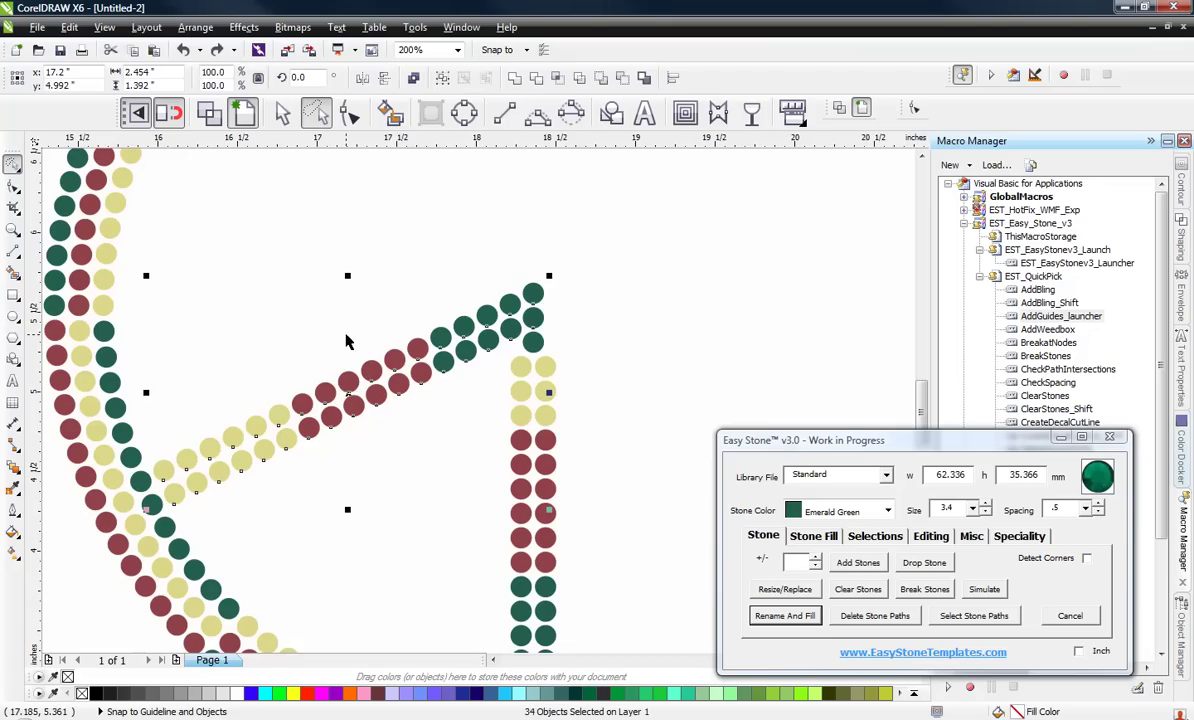
mouse_move(140, 399)
mouse_down()
mouse_move(624, 405)
mouse_move(573, 318)
mouse_up()
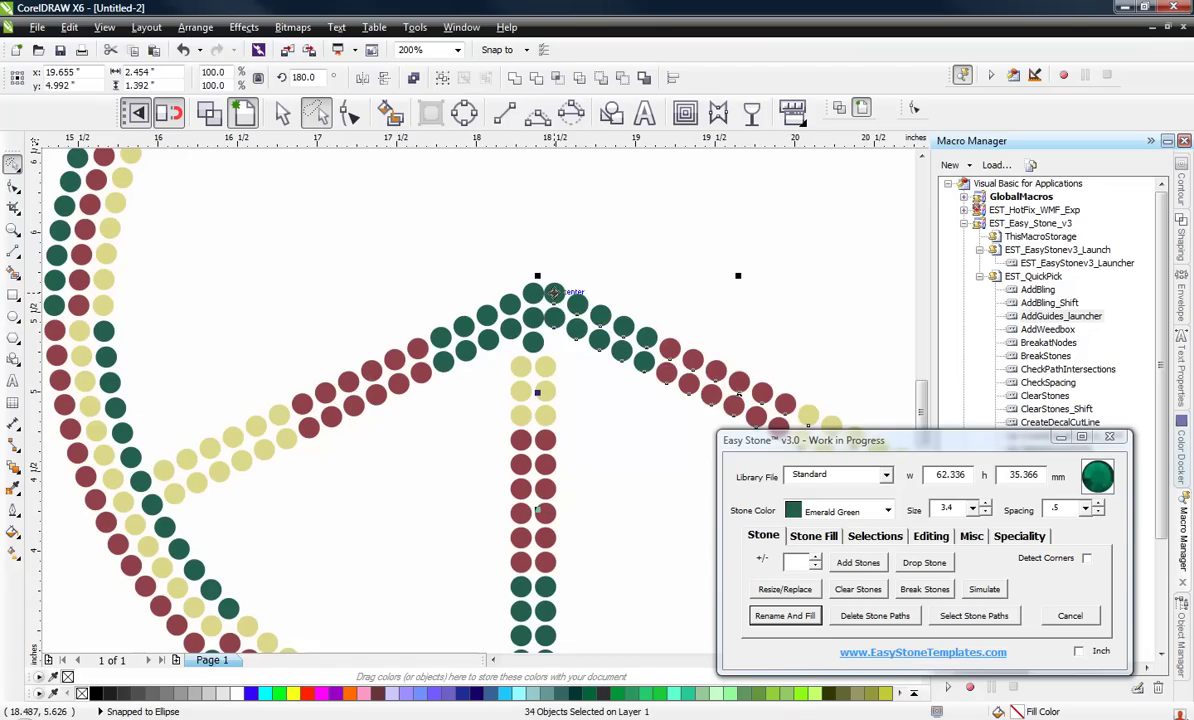
drag(508, 286, 540, 292)
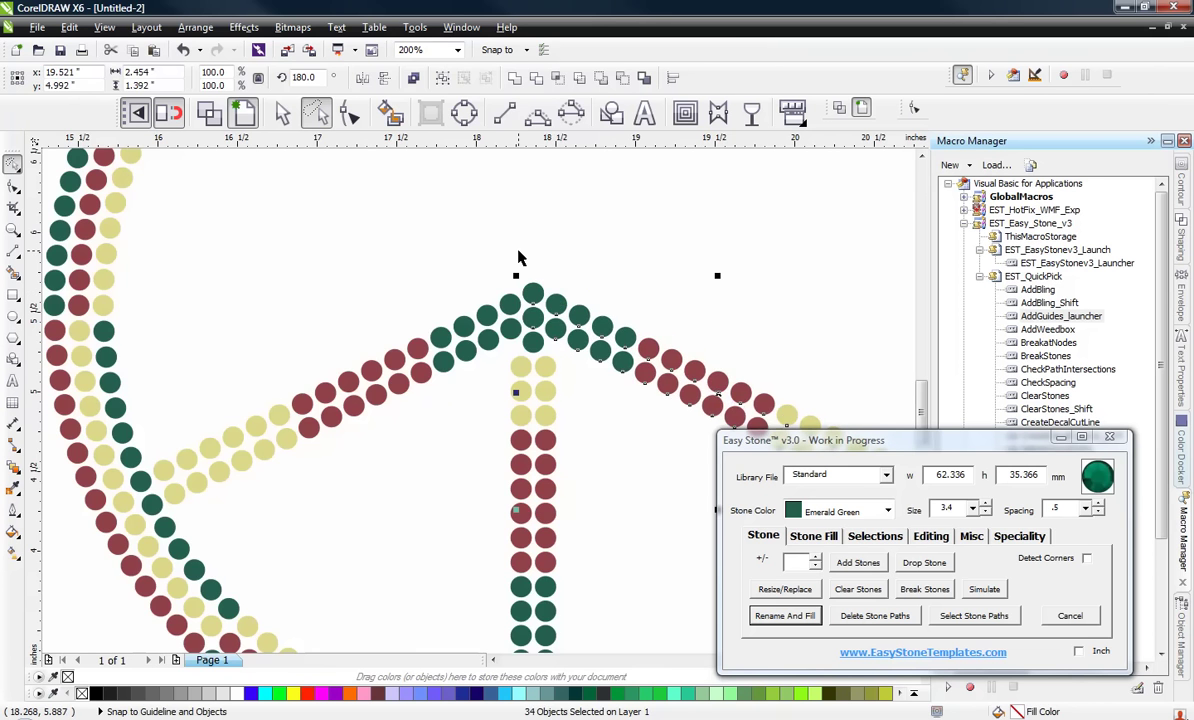
click(520, 259)
Select the entire peace sign and delete the stones that overlap at the center using Easy Stone's Check Spacing.
scroll(500, 265, down, 2)
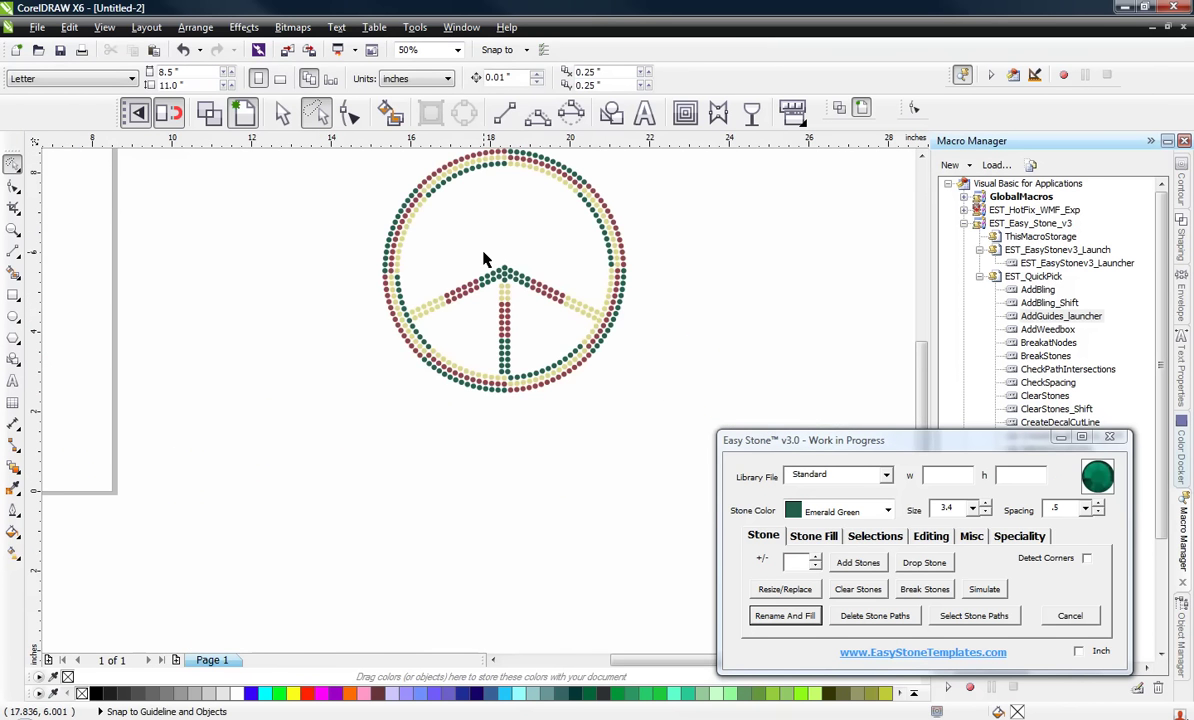
scroll(484, 259, up, 2)
scroll(511, 397, down, 1)
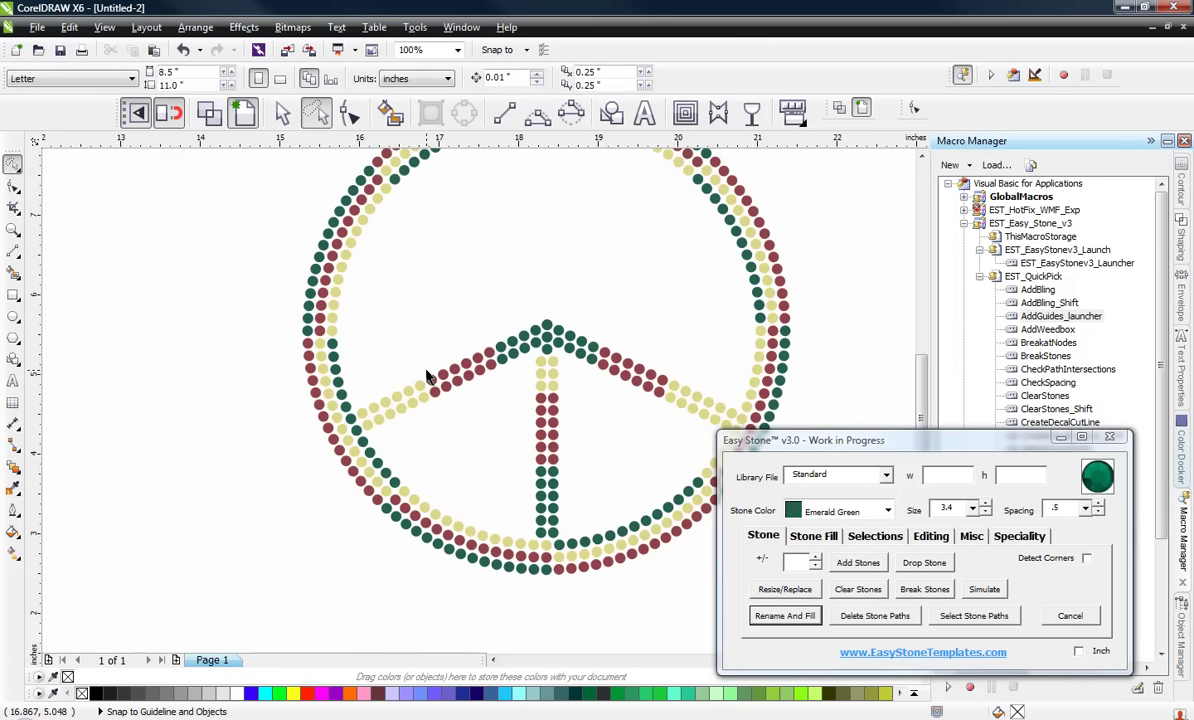
scroll(427, 375, down, 1)
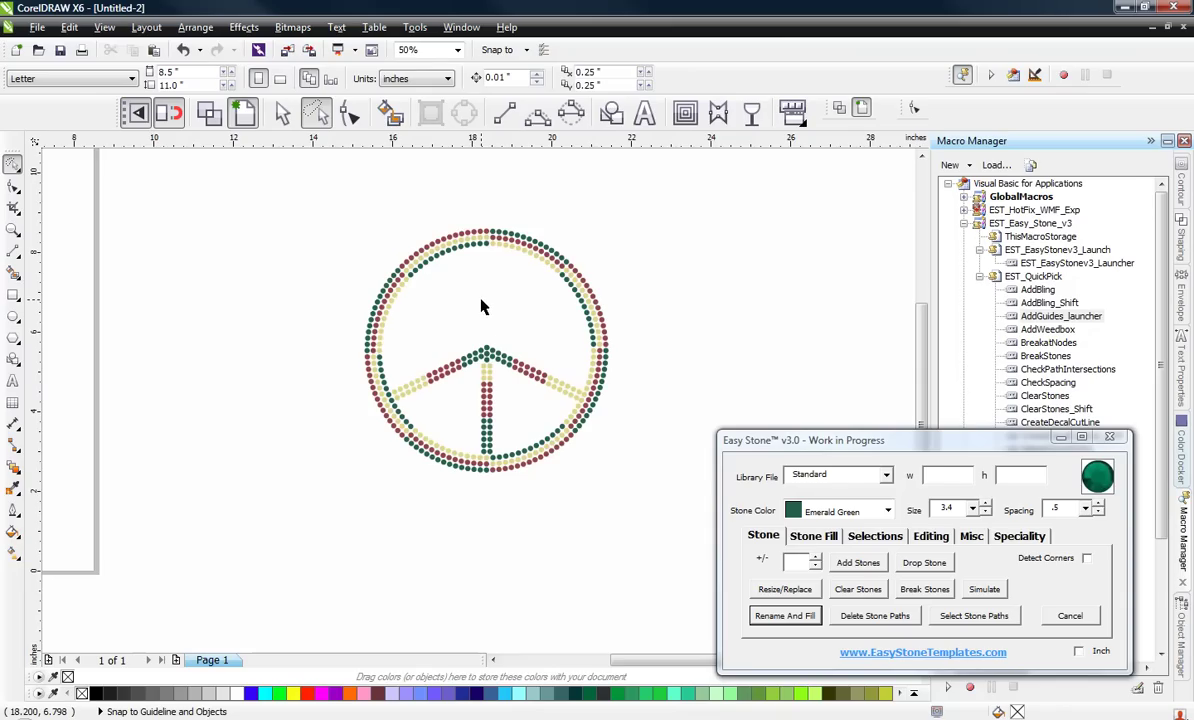
scroll(480, 338, up, 1)
scroll(477, 338, down, 1)
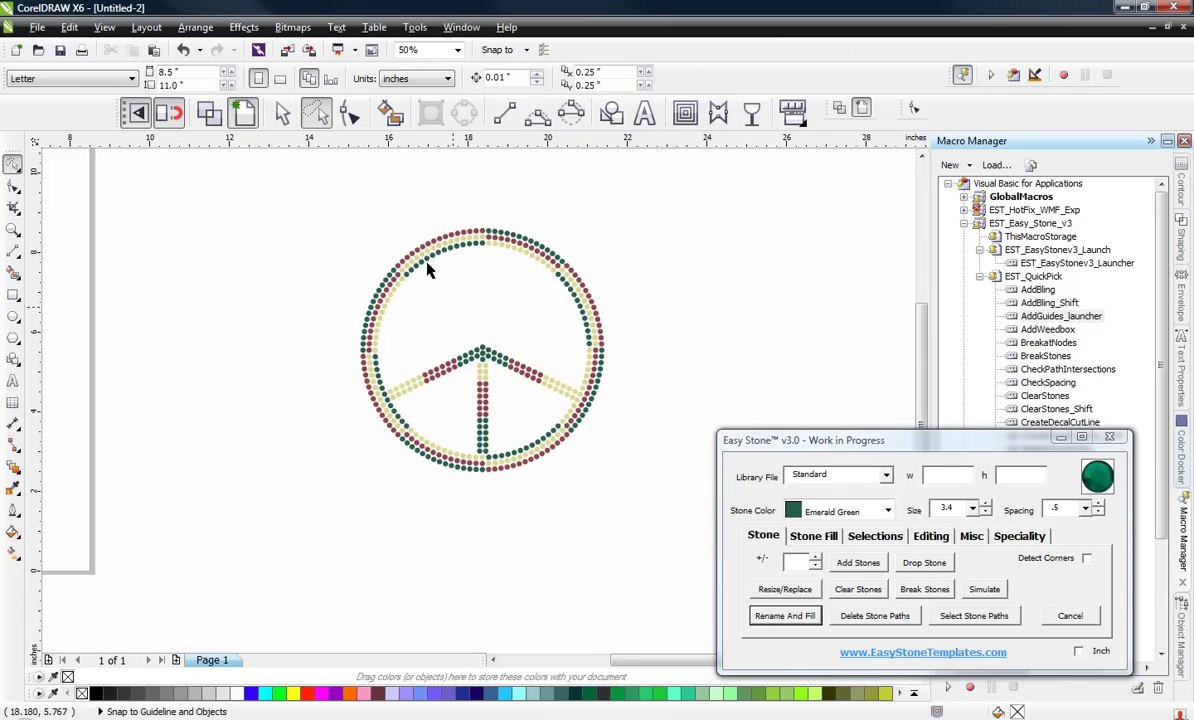
drag(288, 183, 580, 490)
click(282, 113)
drag(280, 190, 700, 554)
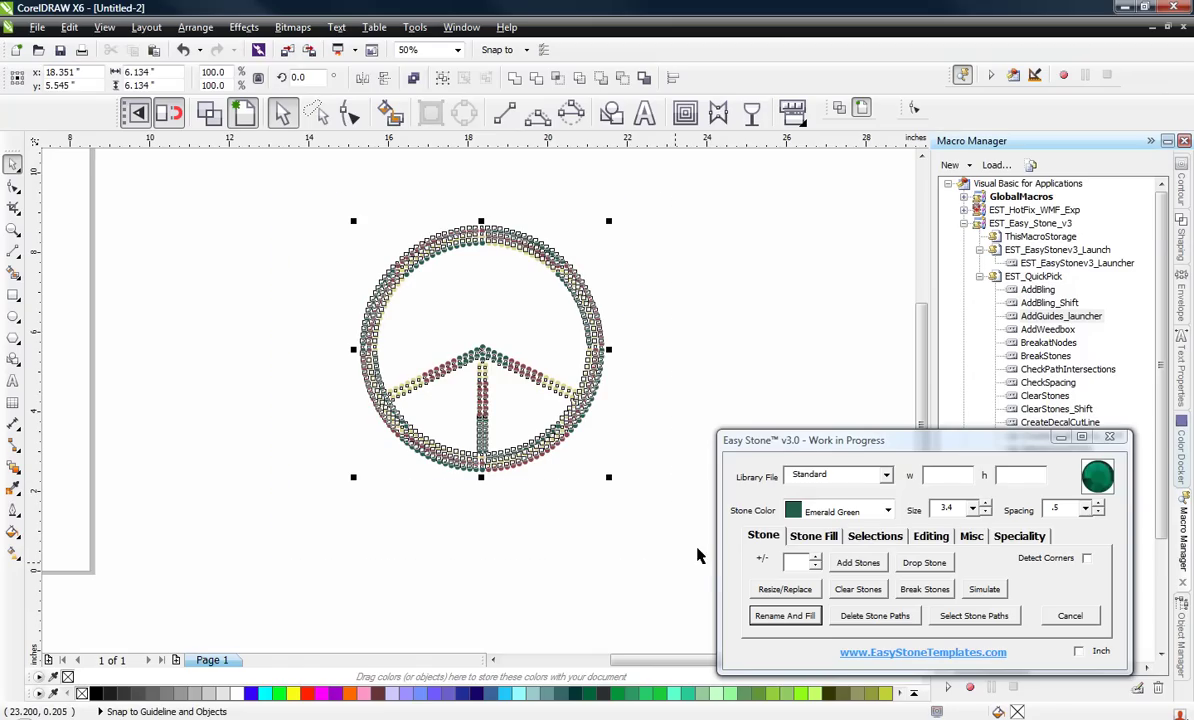
click(935, 540)
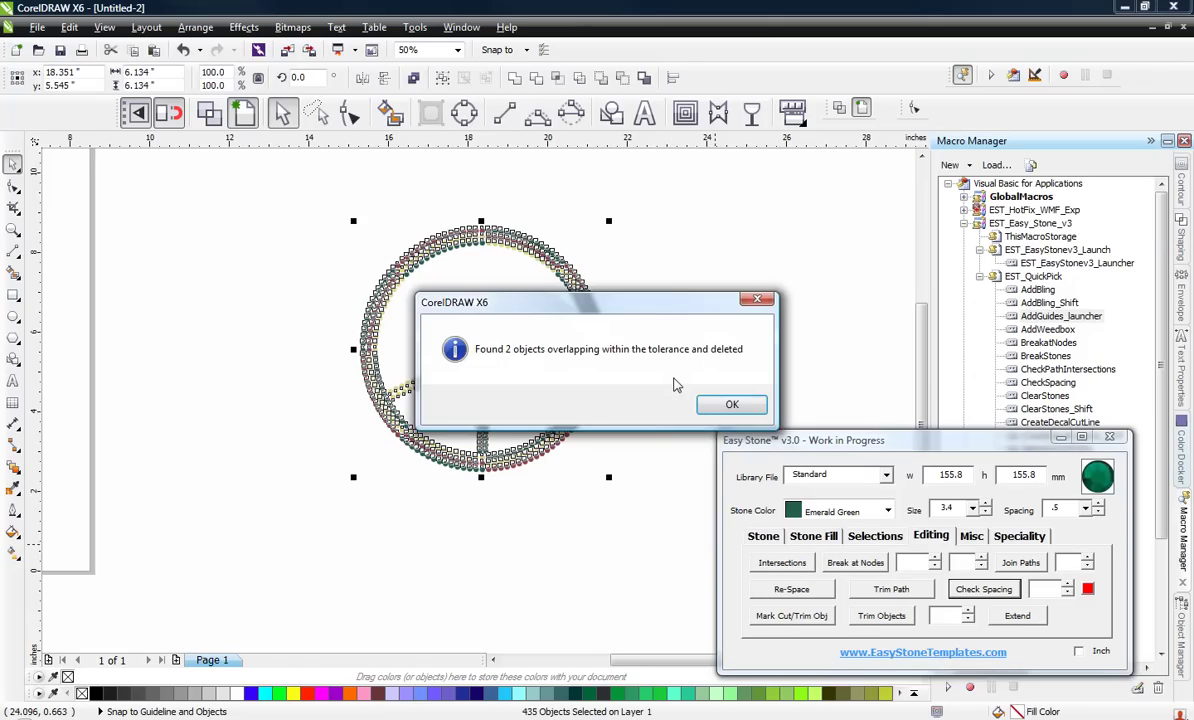
click(726, 403)
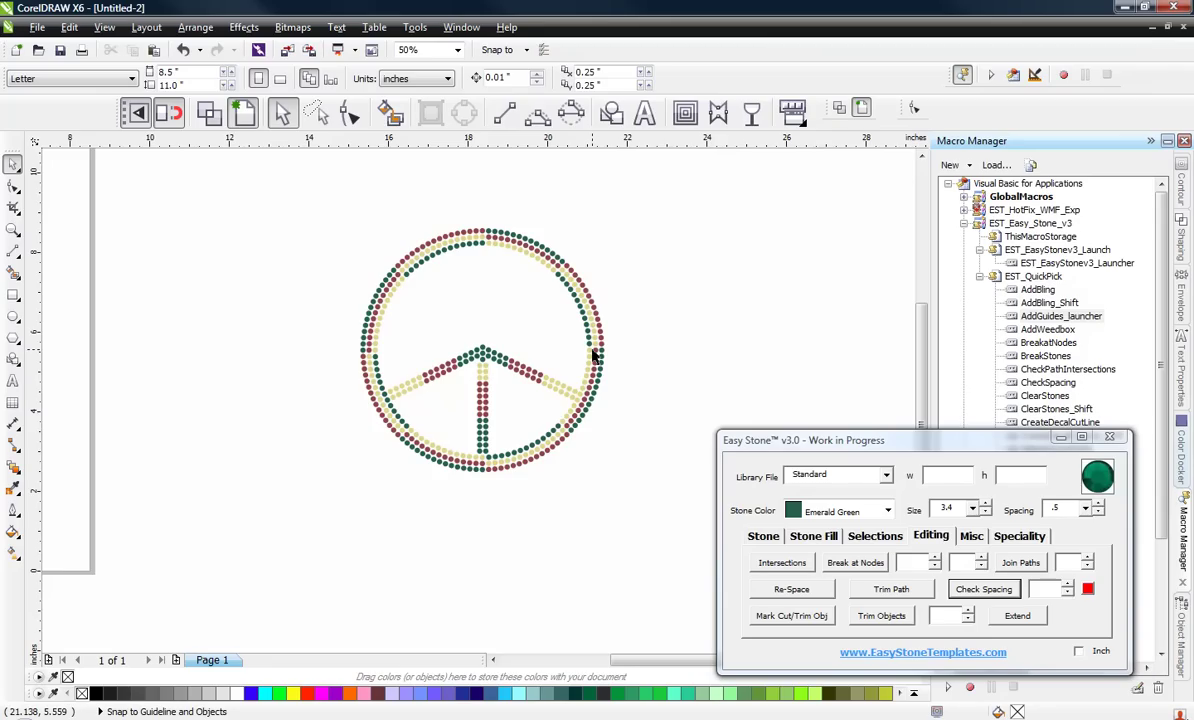
scroll(626, 280, up, 1)
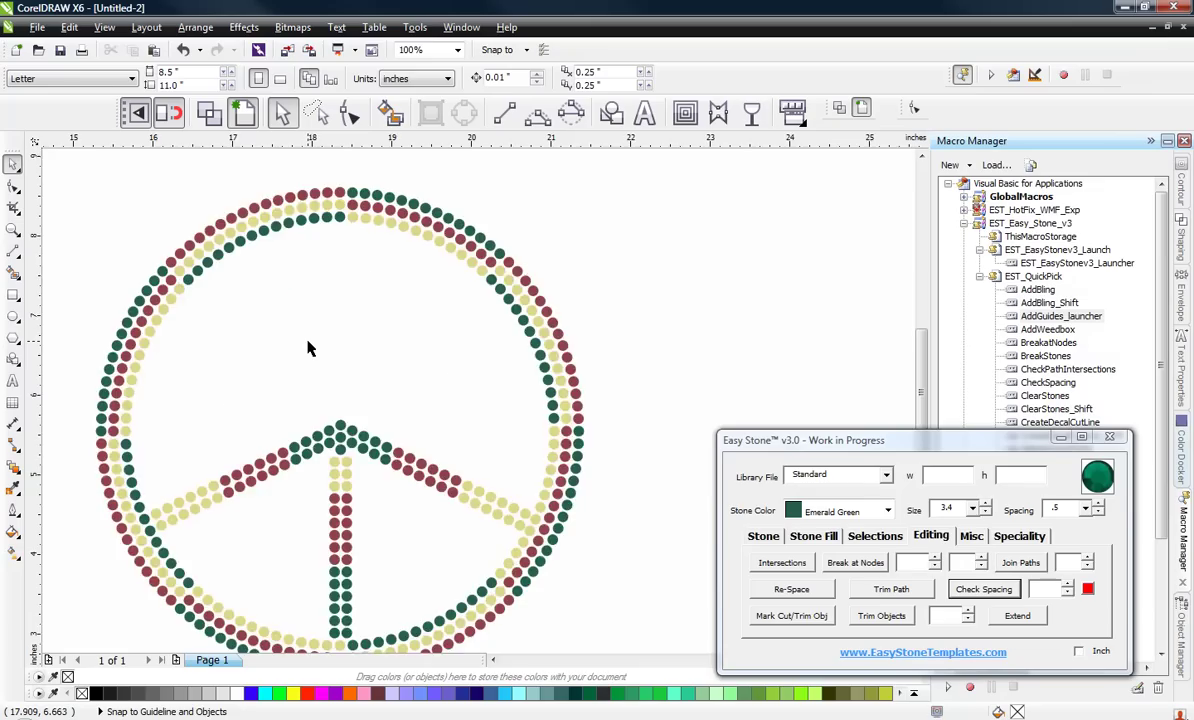
scroll(308, 347, down, 1)
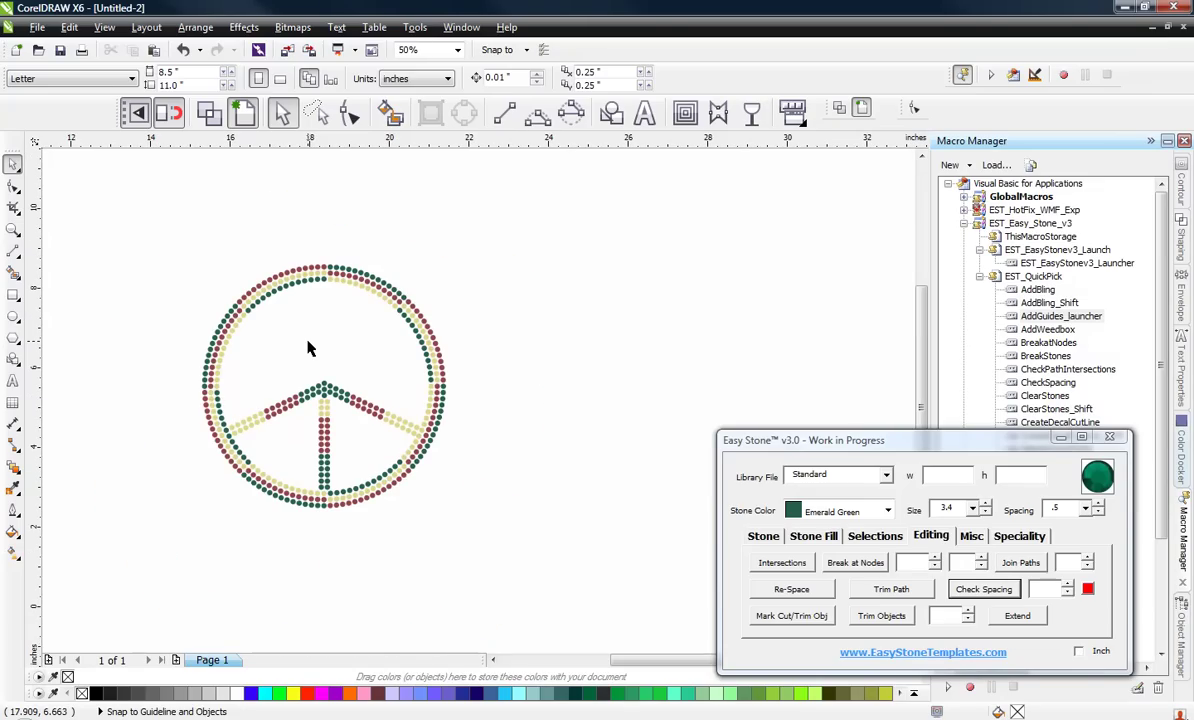
scroll(335, 369, up, 1)
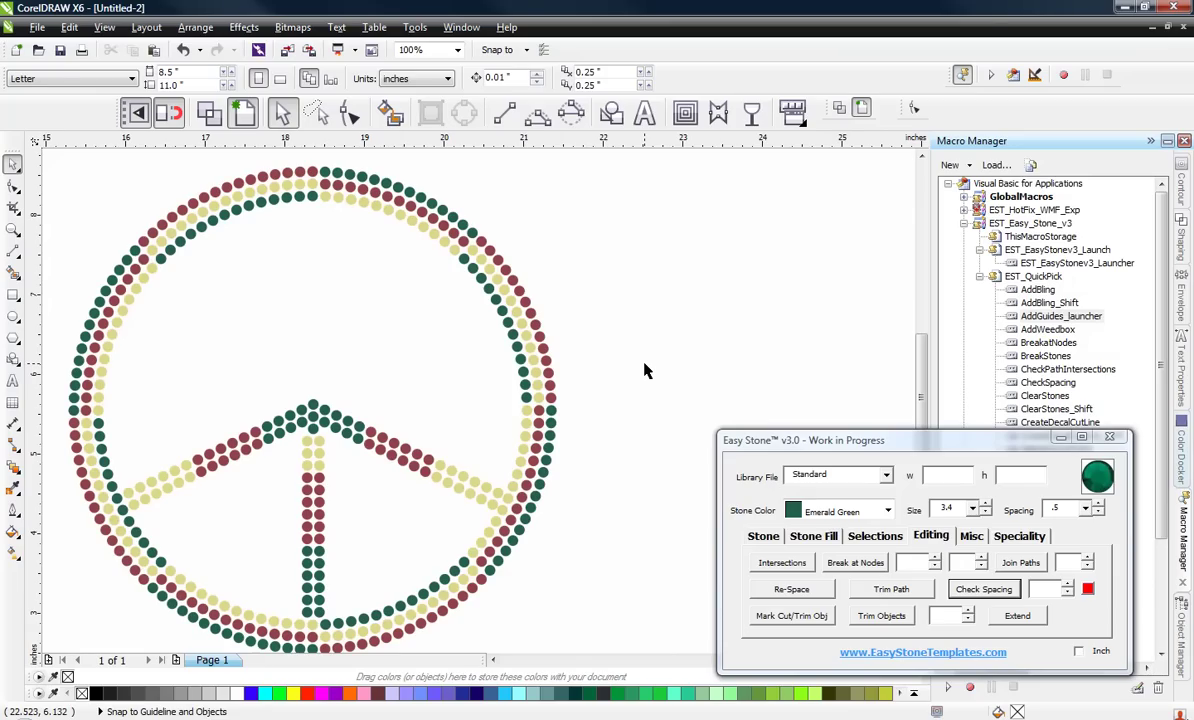
scroll(612, 360, down, 1)
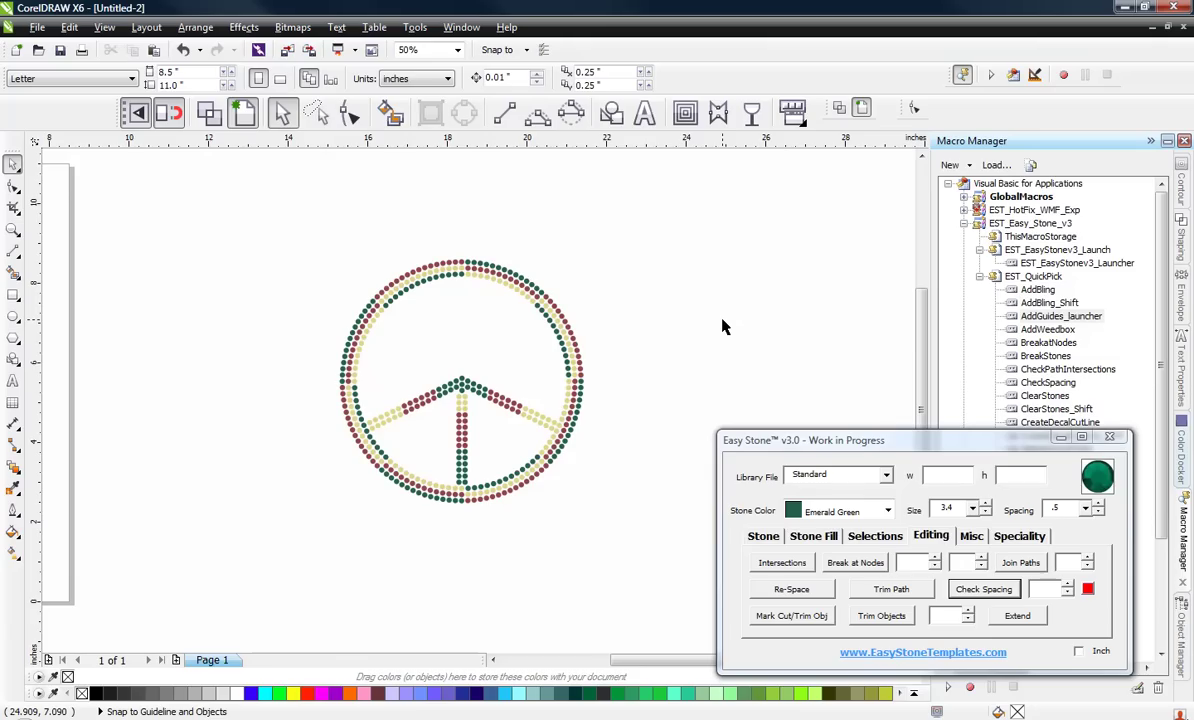
scroll(541, 325, down, 1)
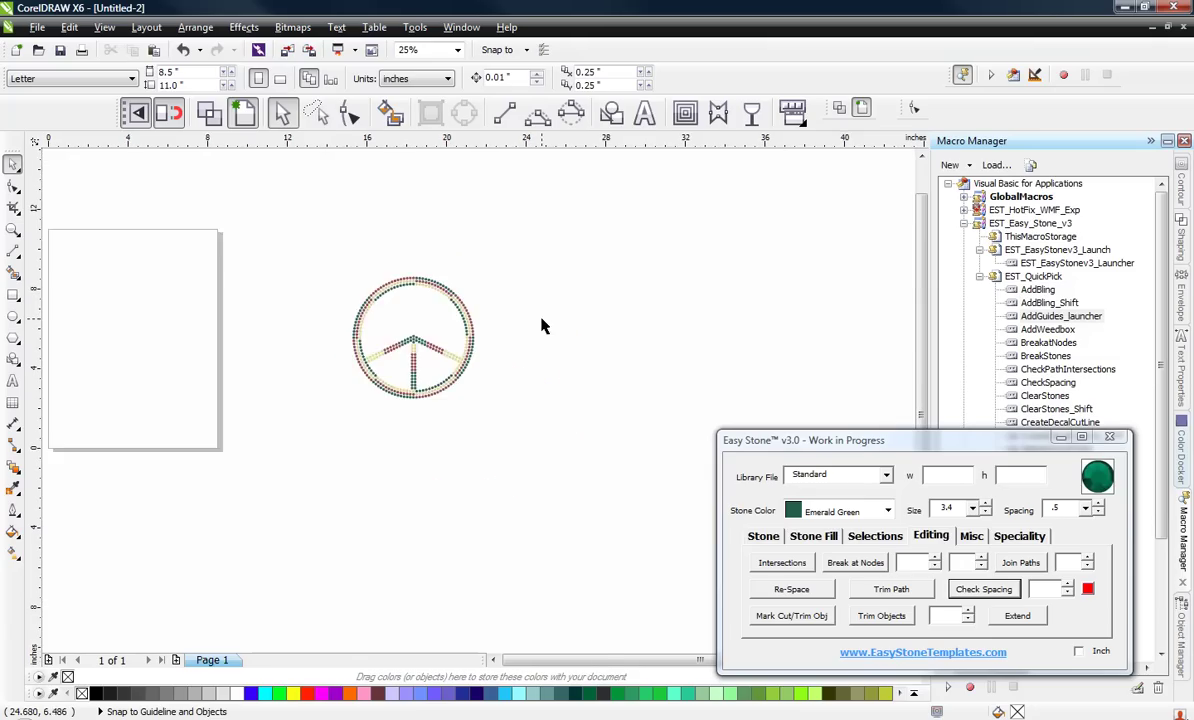
Add artistic text reading "Love" in Arial 24 pt in the empty area to the right of the peace sign.
scroll(506, 312, up, 1)
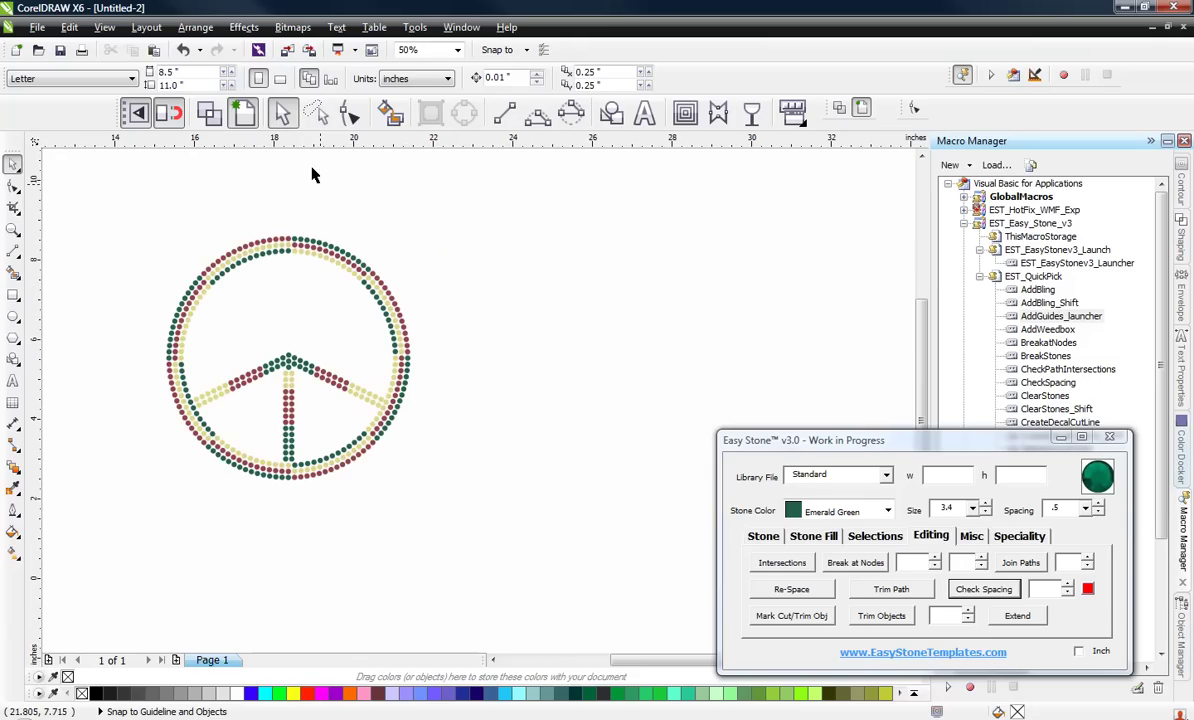
click(13, 380)
click(525, 317)
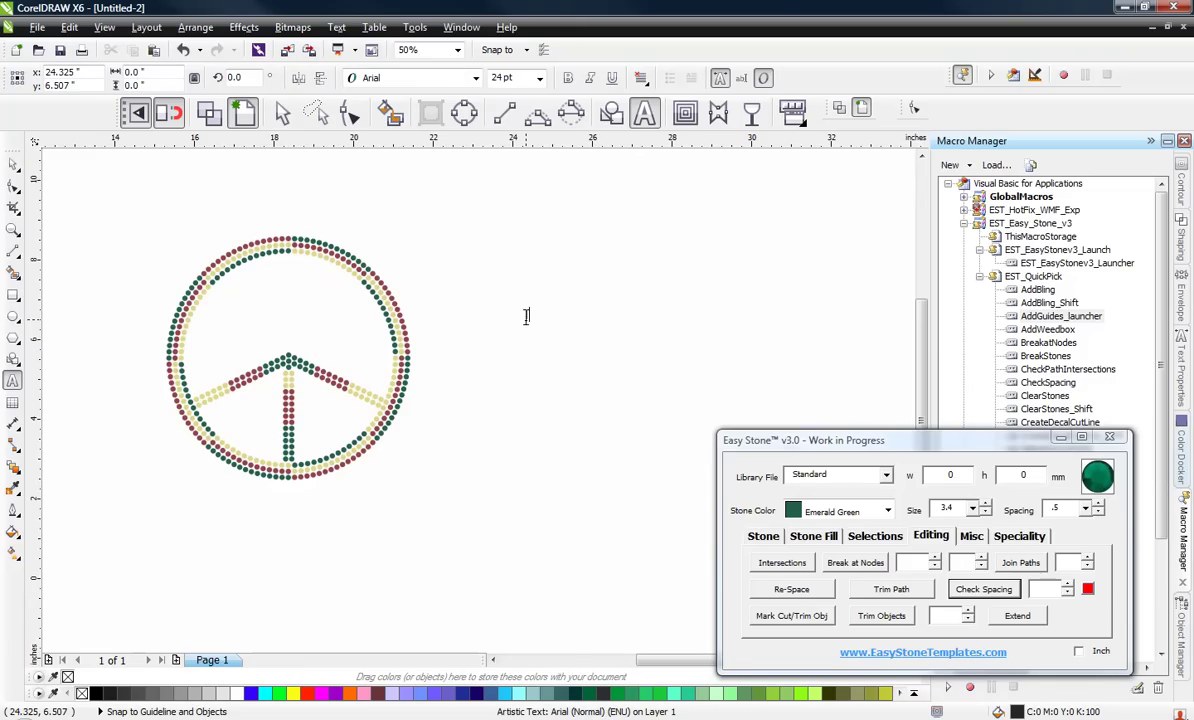
text(PVE)
scroll(526, 318, up, 3)
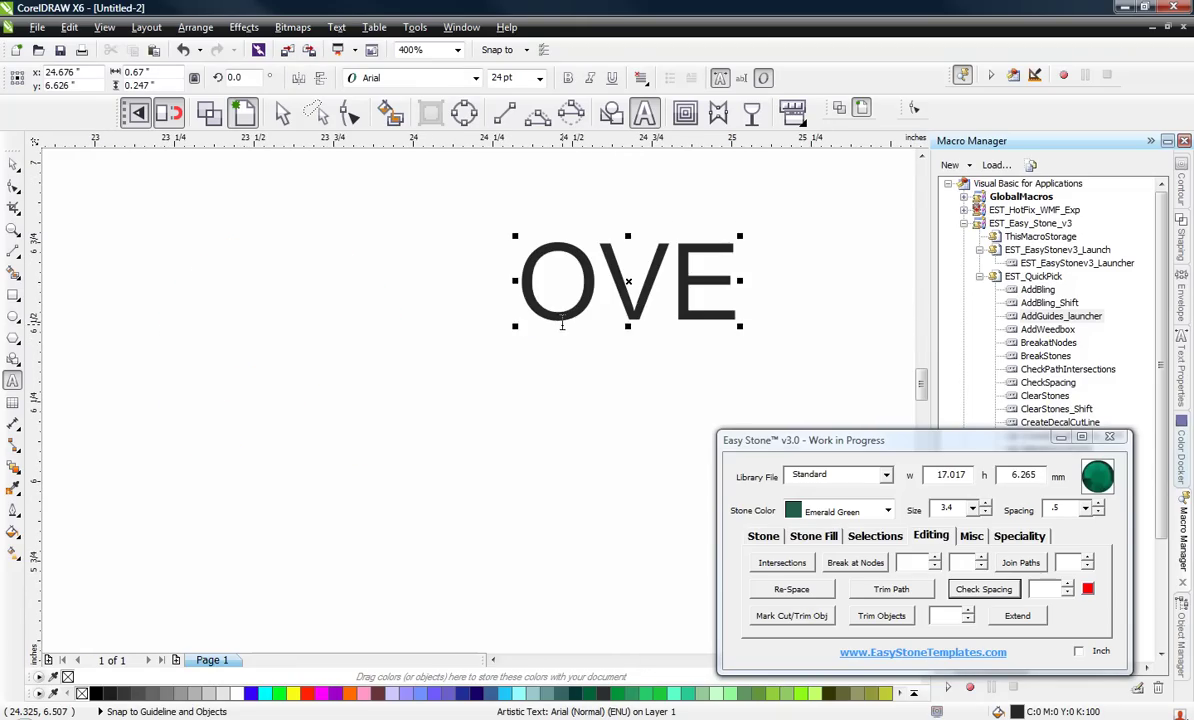
key(BackSpace)
key(BackSpace)
key(BackSpace)
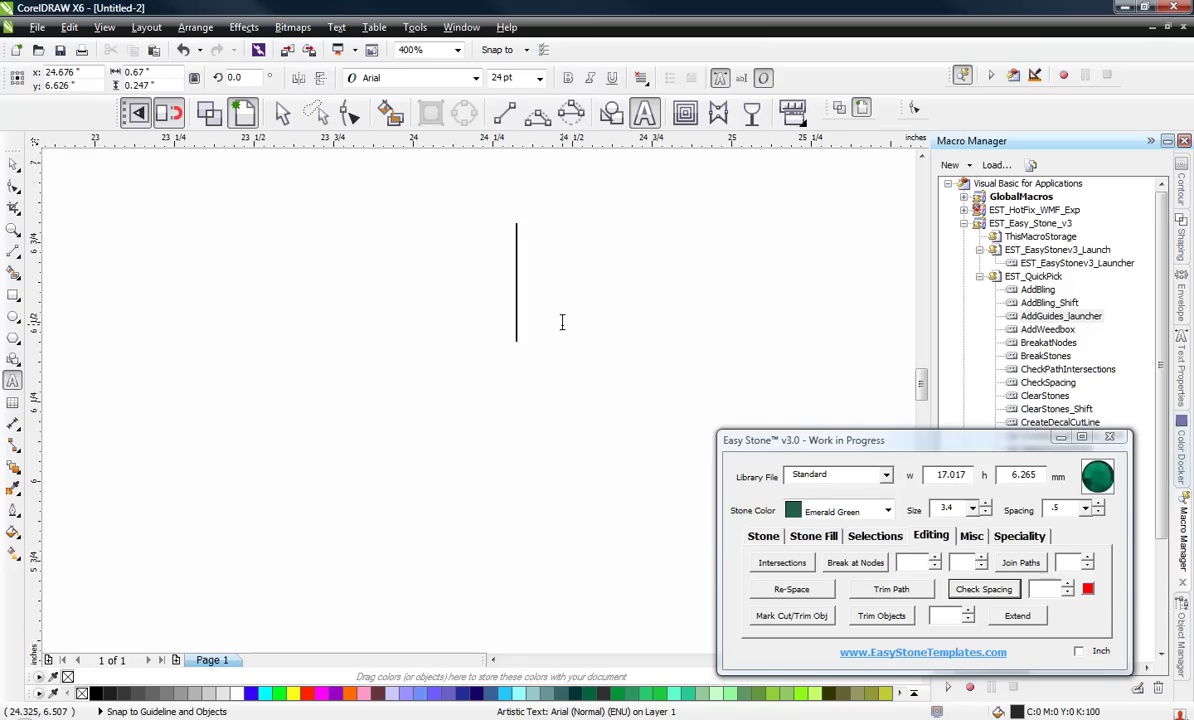
text(Love)
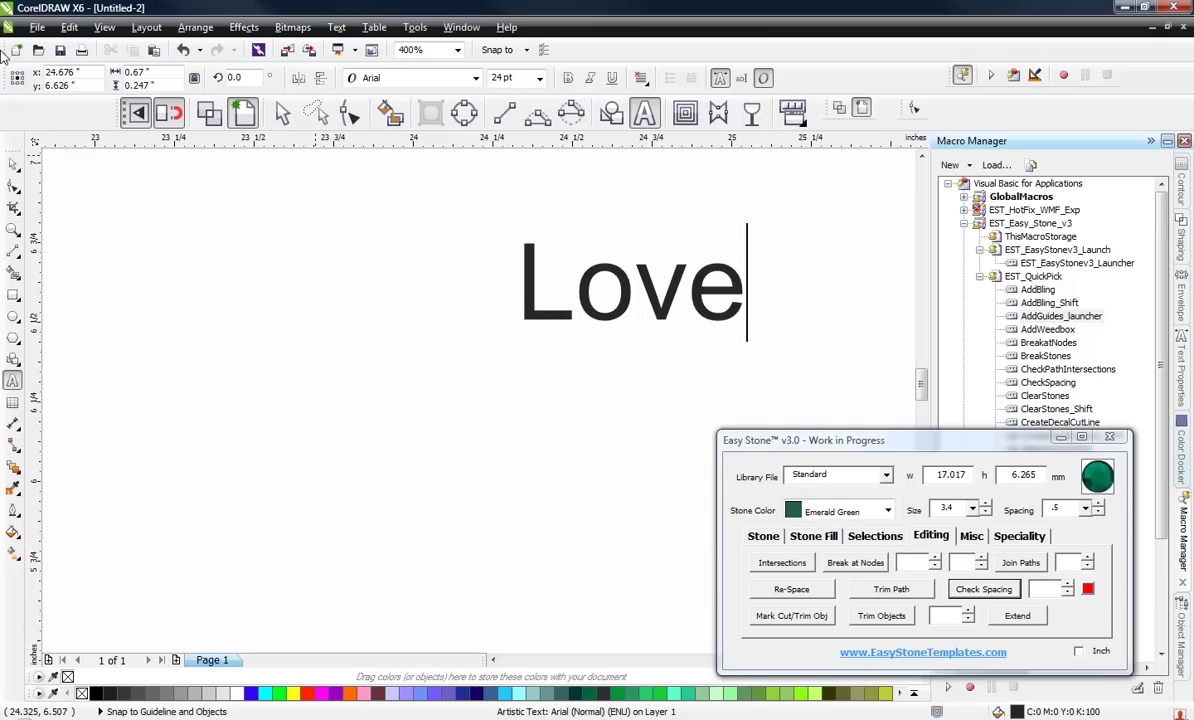
Change the font of the Love text to Times New Roman and clear the selection.
click(12, 161)
click(476, 77)
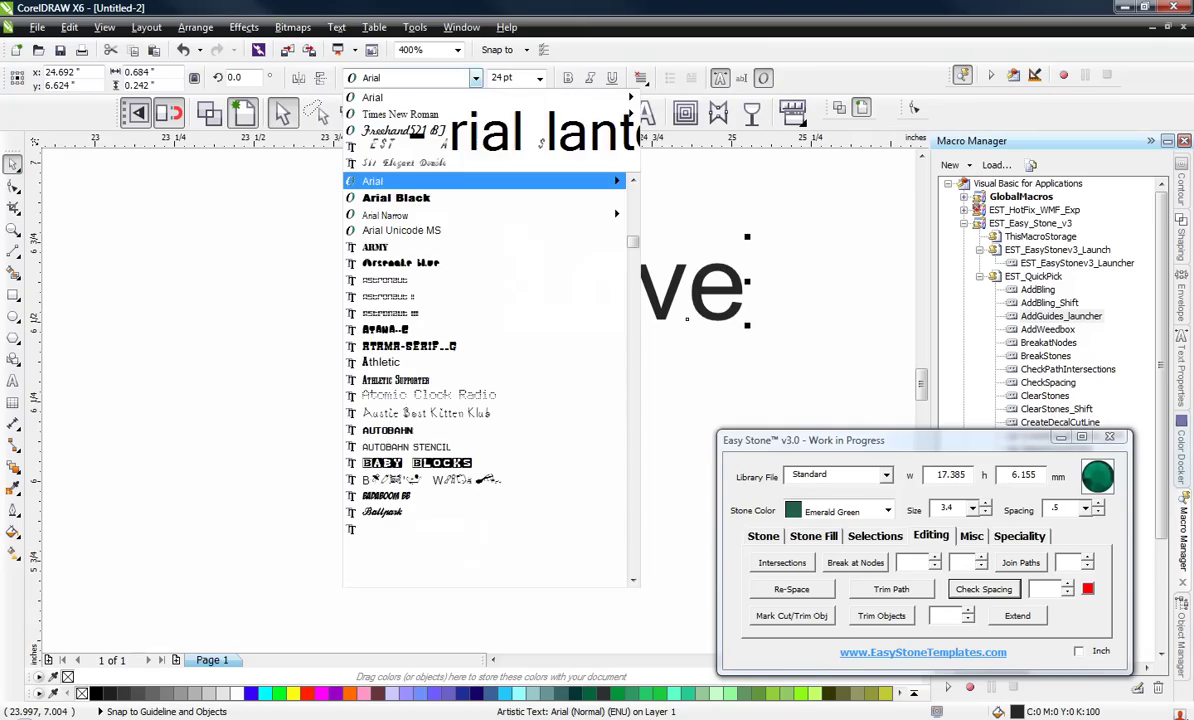
click(400, 111)
click(573, 354)
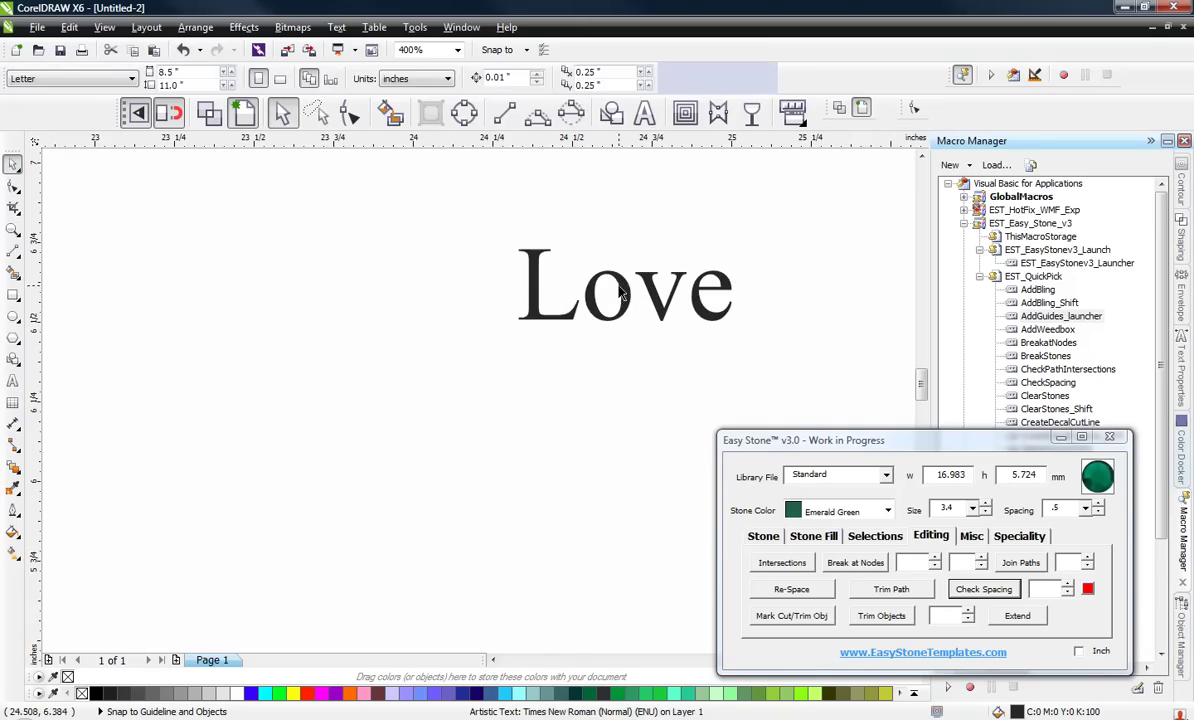
Enlarge the Love text proportionally to about 6.1 inches wide.
scroll(620, 288, down, 5)
click(618, 288)
drag(601, 295, 357, 506)
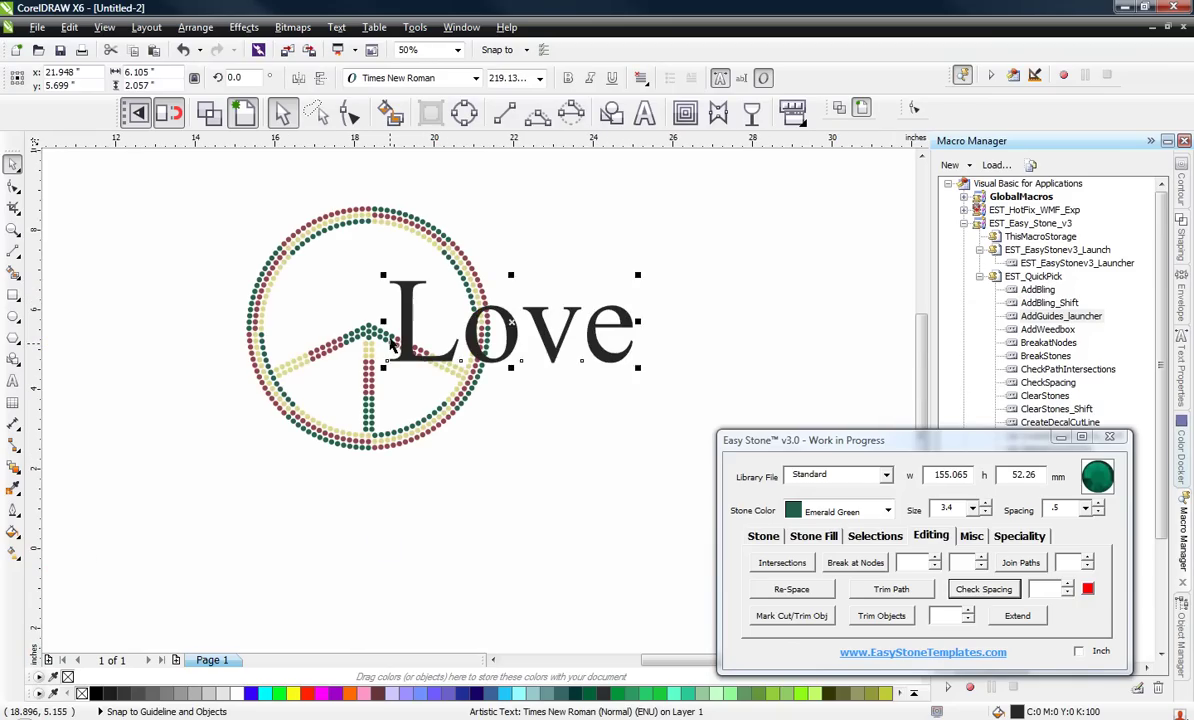
Move the Love text over the peace sign so the L, o and v cross the area above its center.
scroll(410, 308, up, 2)
drag(416, 298, 312, 255)
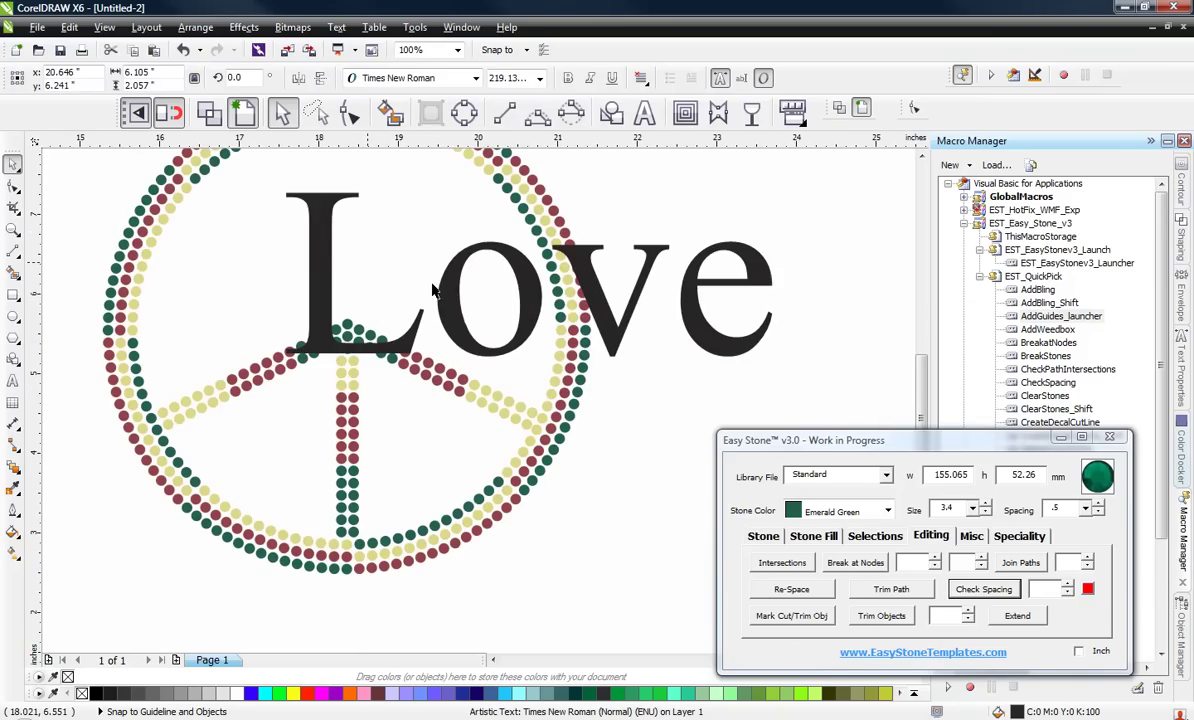
scroll(745, 320, down, 2)
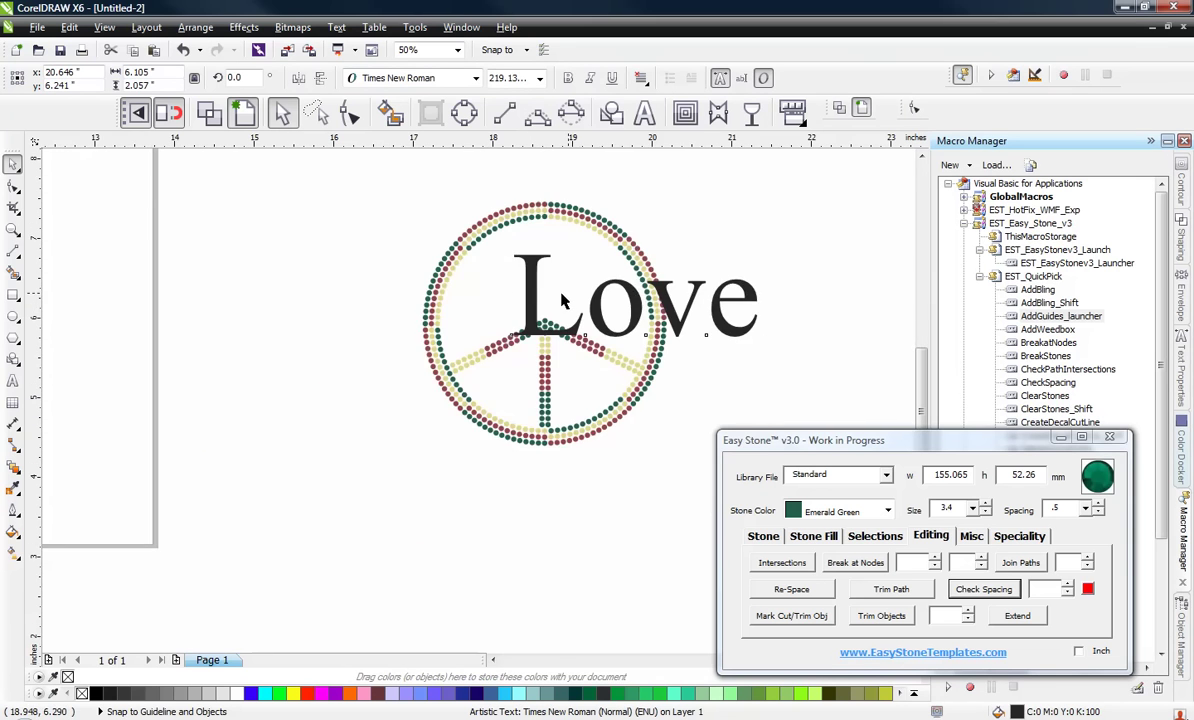
scroll(455, 280, up, 3)
scroll(440, 285, down, 1)
drag(431, 291, 395, 289)
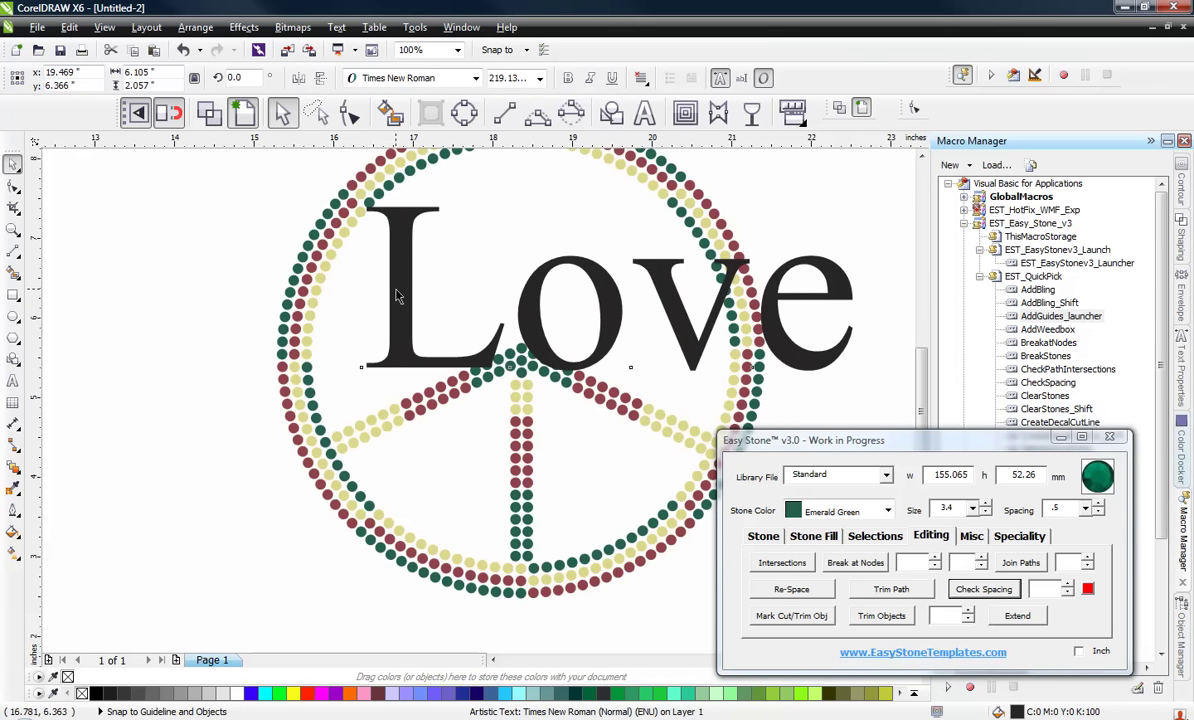
Rotate the Love text to about 23.2° so it slants upward, and move it higher above the peace sign's spokes.
click(395, 295)
drag(862, 379, 843, 267)
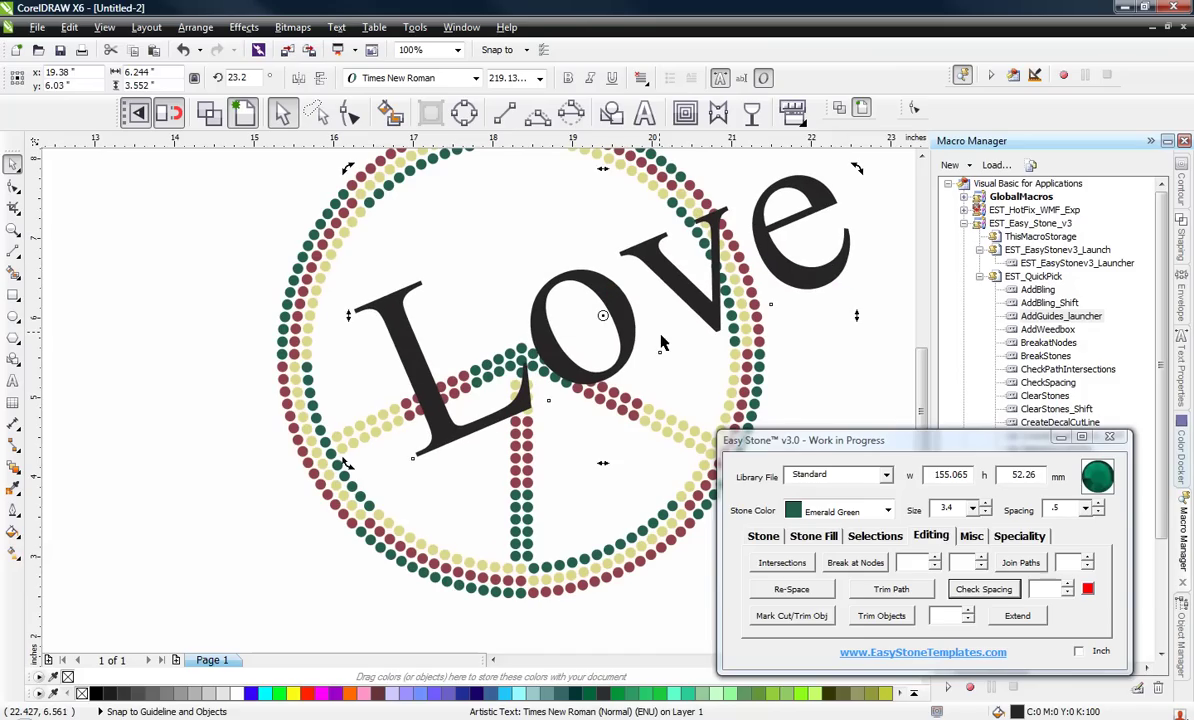
click(620, 322)
drag(627, 331, 597, 268)
key(F3)
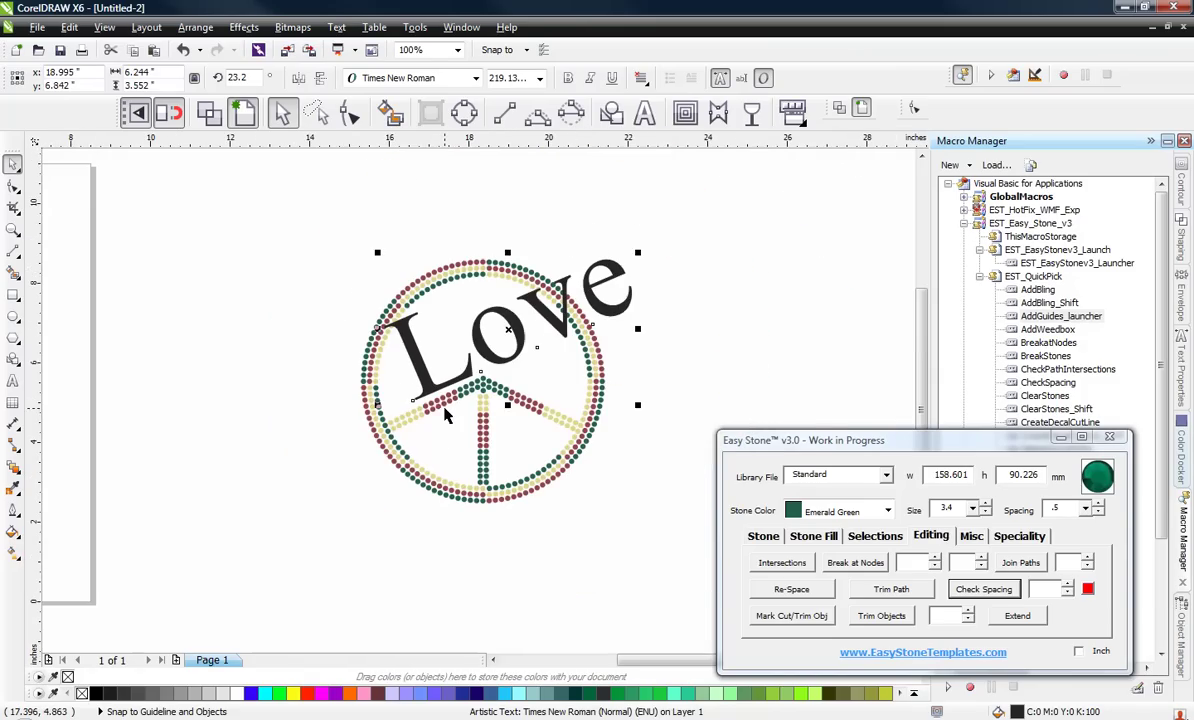
Shrink the slanted Love text proportionally to about 5.3 inches wide and reduce its rotation to 15°.
scroll(566, 288, up, 1)
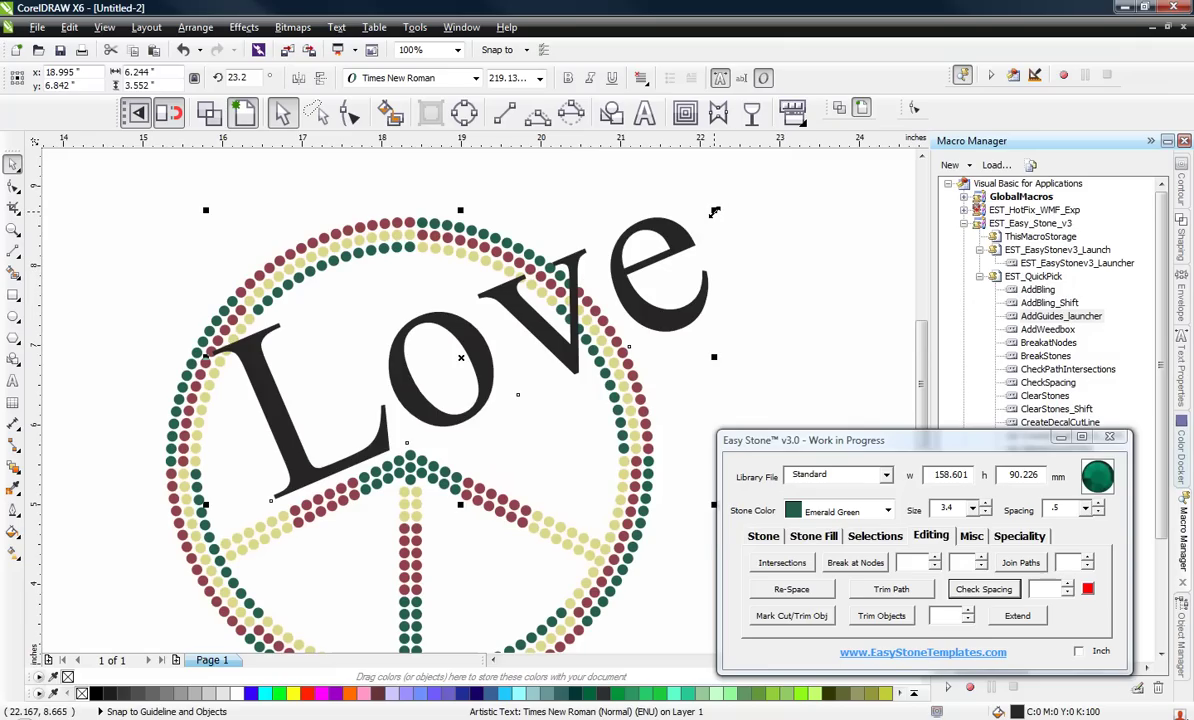
drag(714, 211, 620, 305)
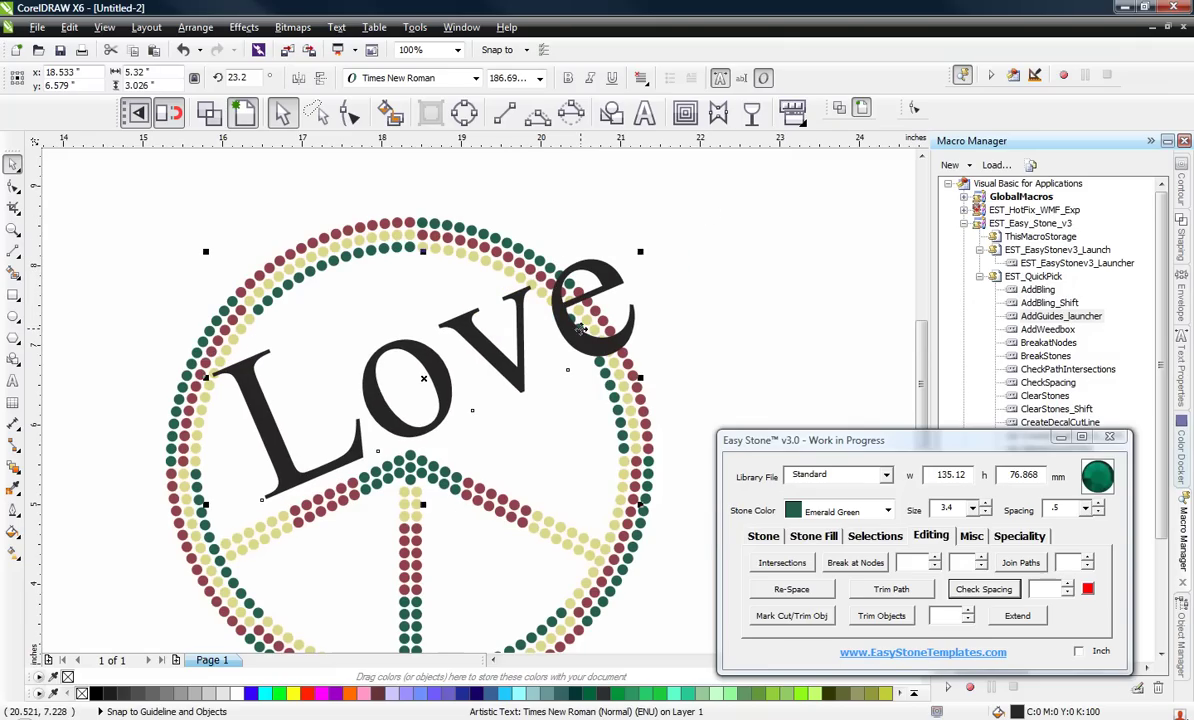
click(578, 328)
drag(640, 257, 651, 279)
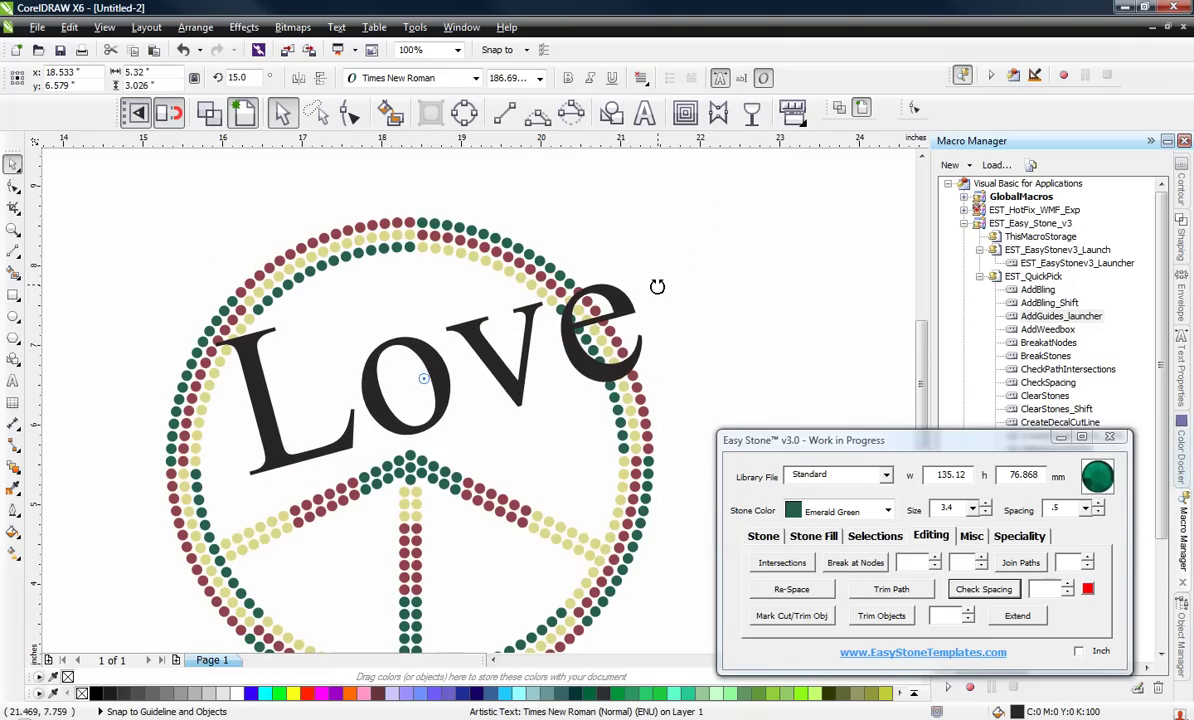
Shift the Love text slightly right and down inside the ring and scale it to about 4.9 inches wide, just above the center stones.
scroll(371, 372, up, 2)
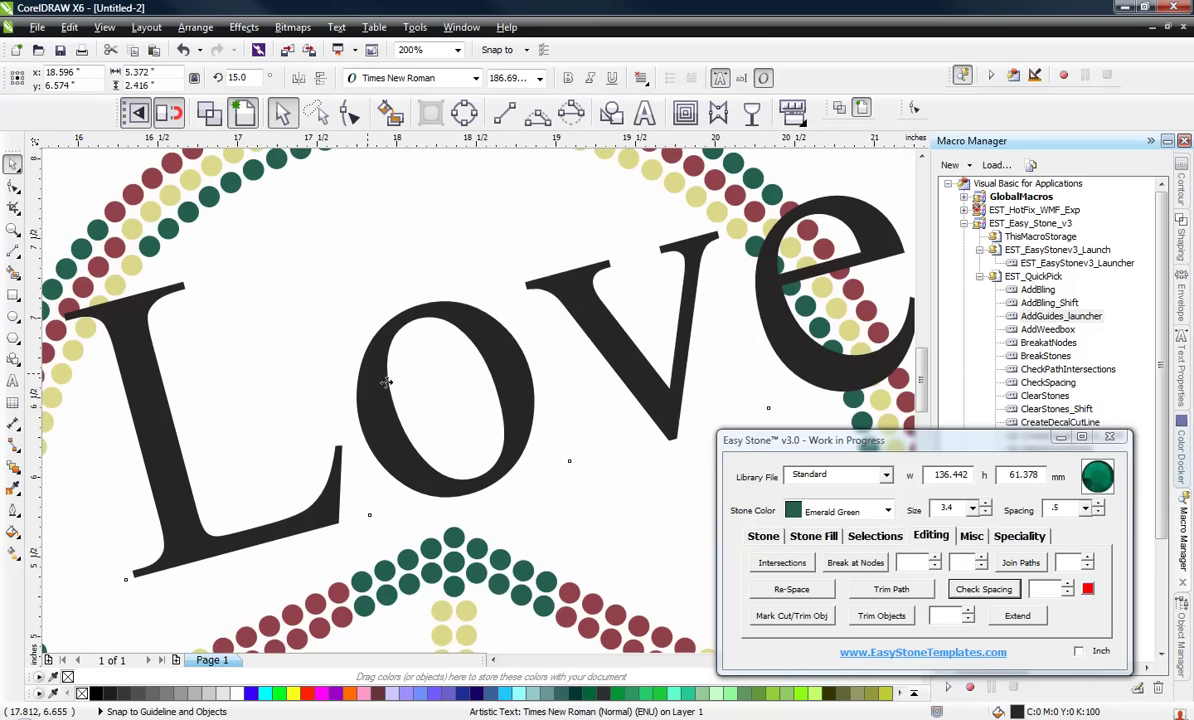
scroll(410, 395, down, 2)
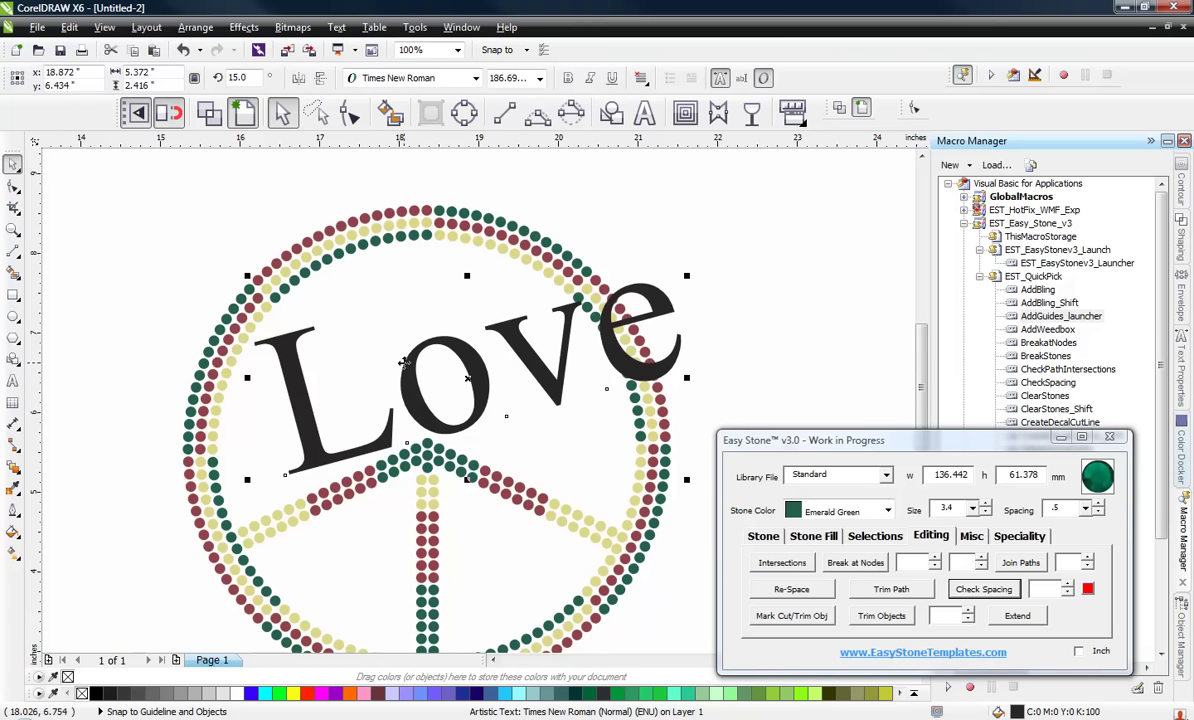
scroll(640, 300, up, 2)
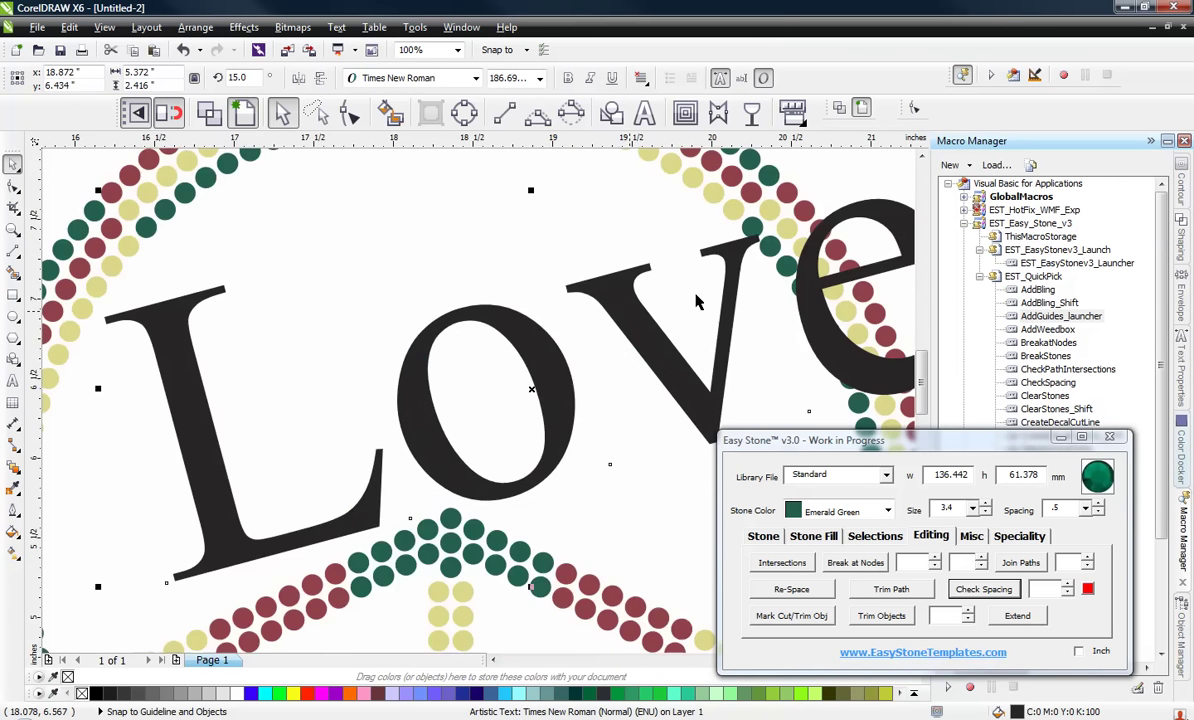
scroll(733, 275, down, 2)
drag(795, 244, 783, 263)
scroll(518, 305, up, 2)
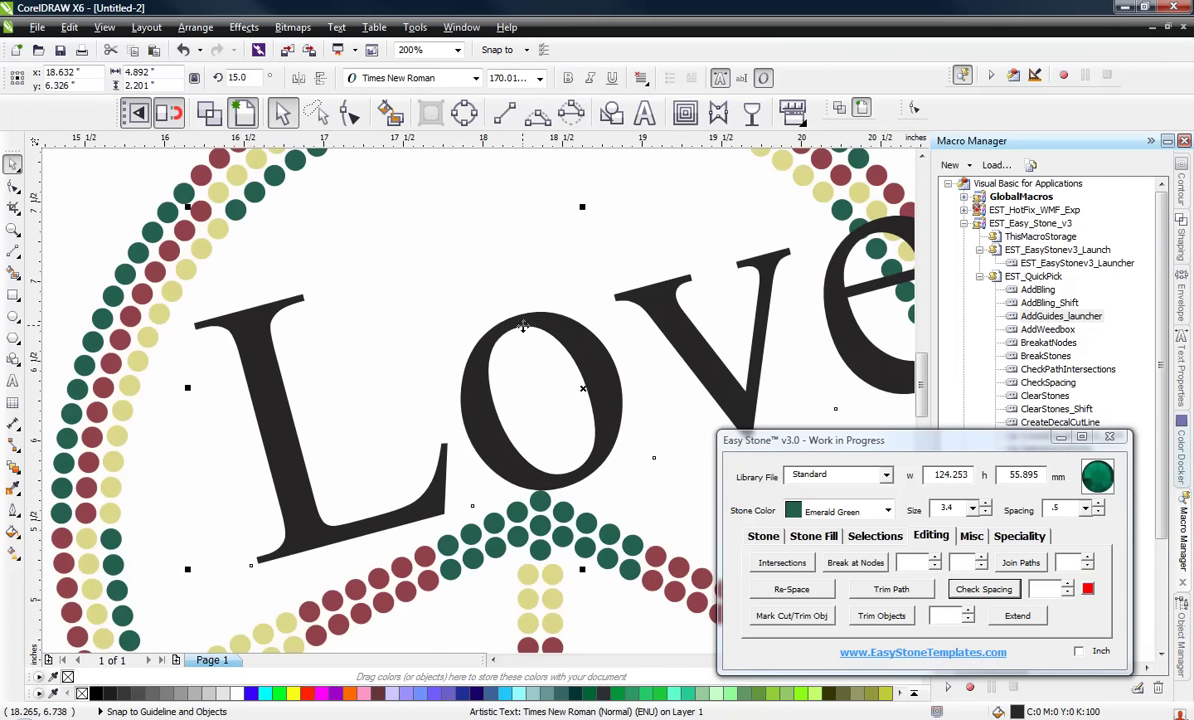
Move the rotated "Love" text out of the peace sign into the empty area to its right.
scroll(518, 305, down, 2)
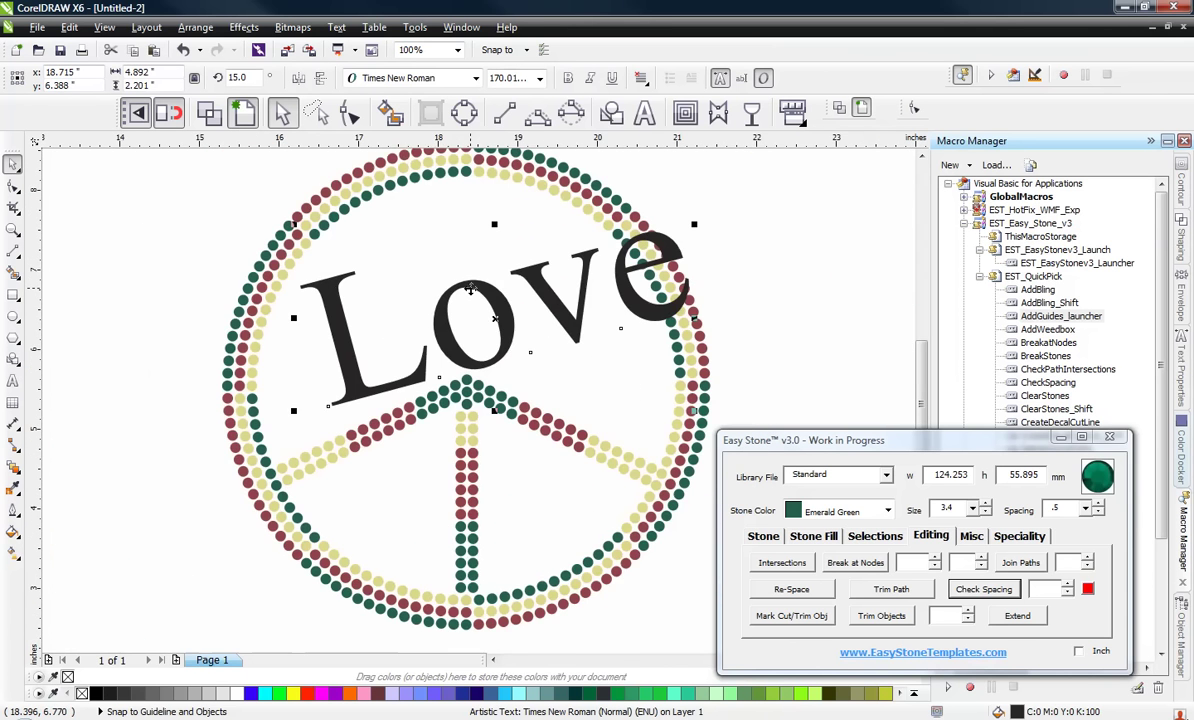
scroll(440, 280, down, 3)
scroll(447, 287, up, 2)
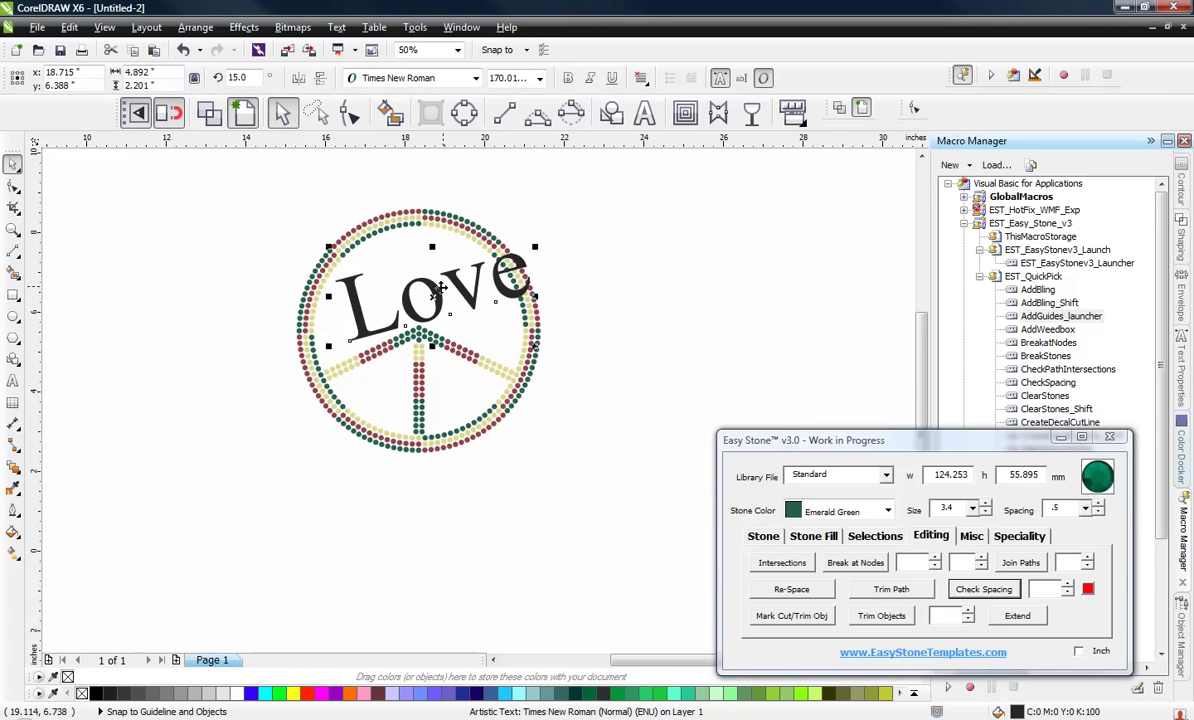
scroll(661, 306, down, 1)
drag(440, 300, 818, 305)
Convert the "Love" text to curves.
scroll(818, 305, up, 1)
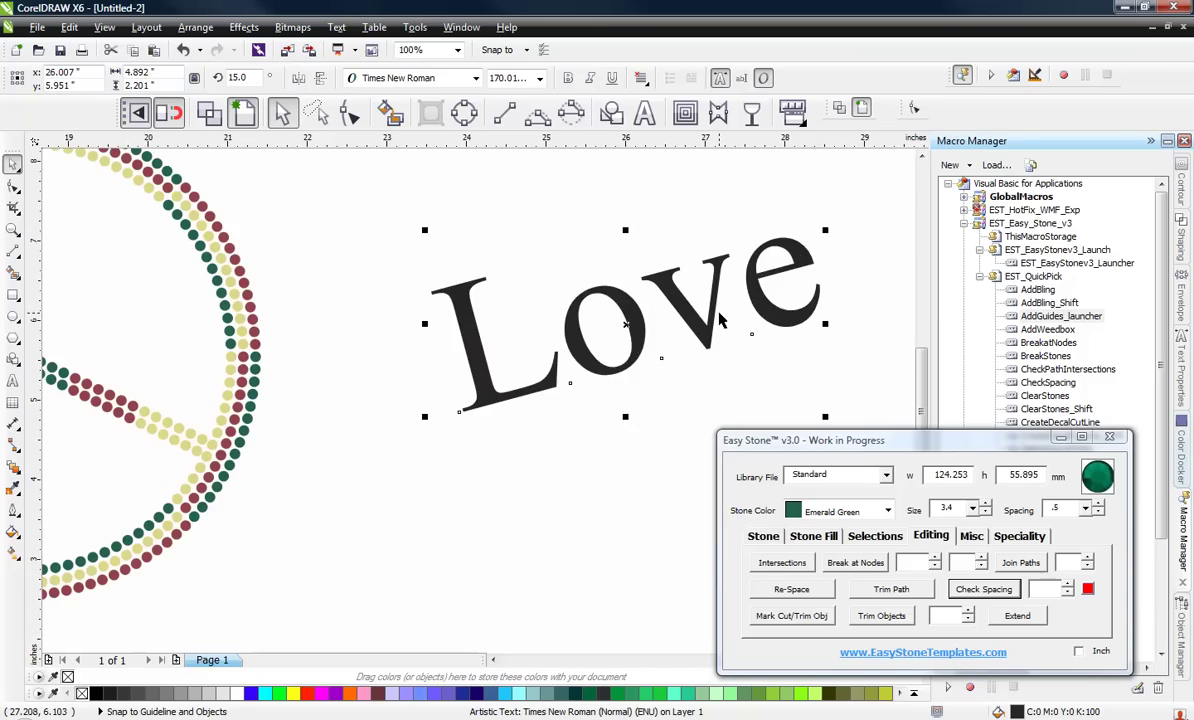
scroll(692, 303, up, 1)
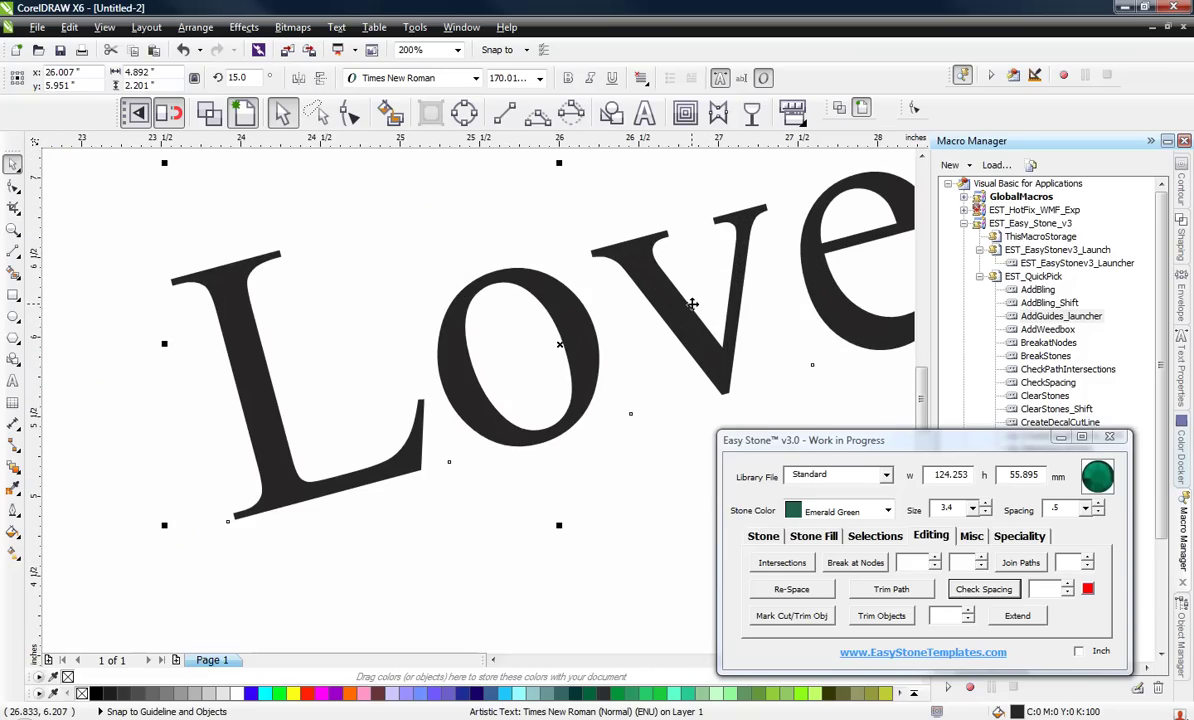
right_click(677, 307)
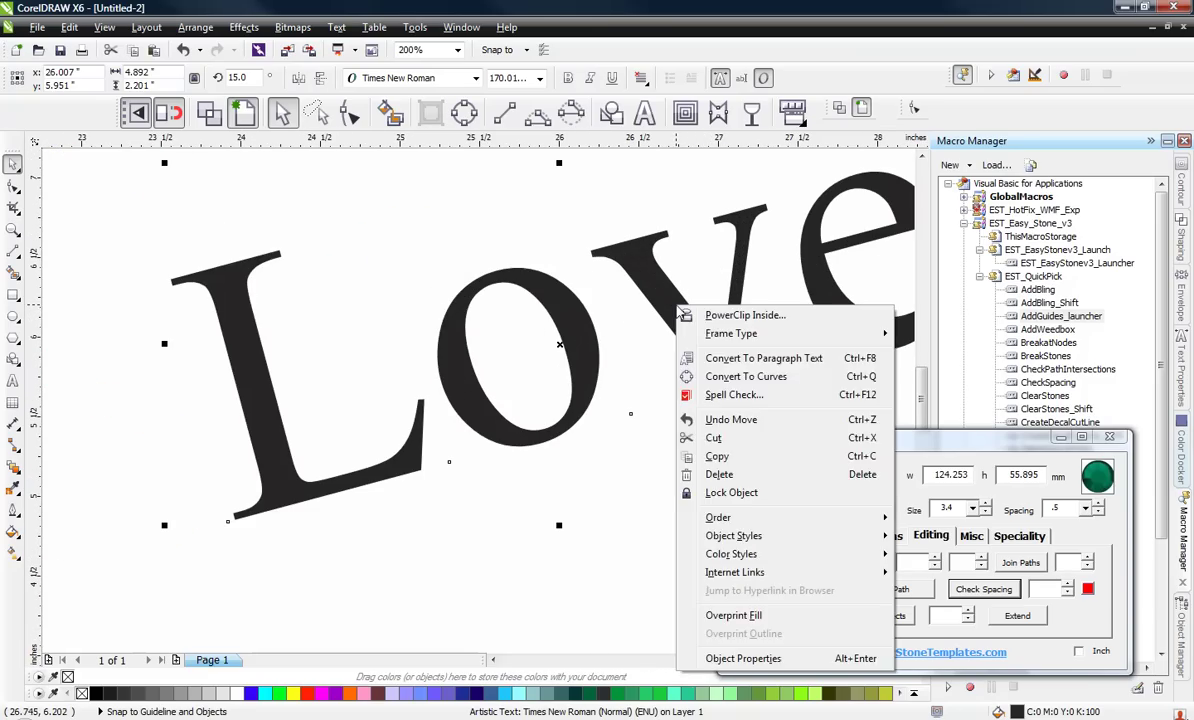
click(714, 377)
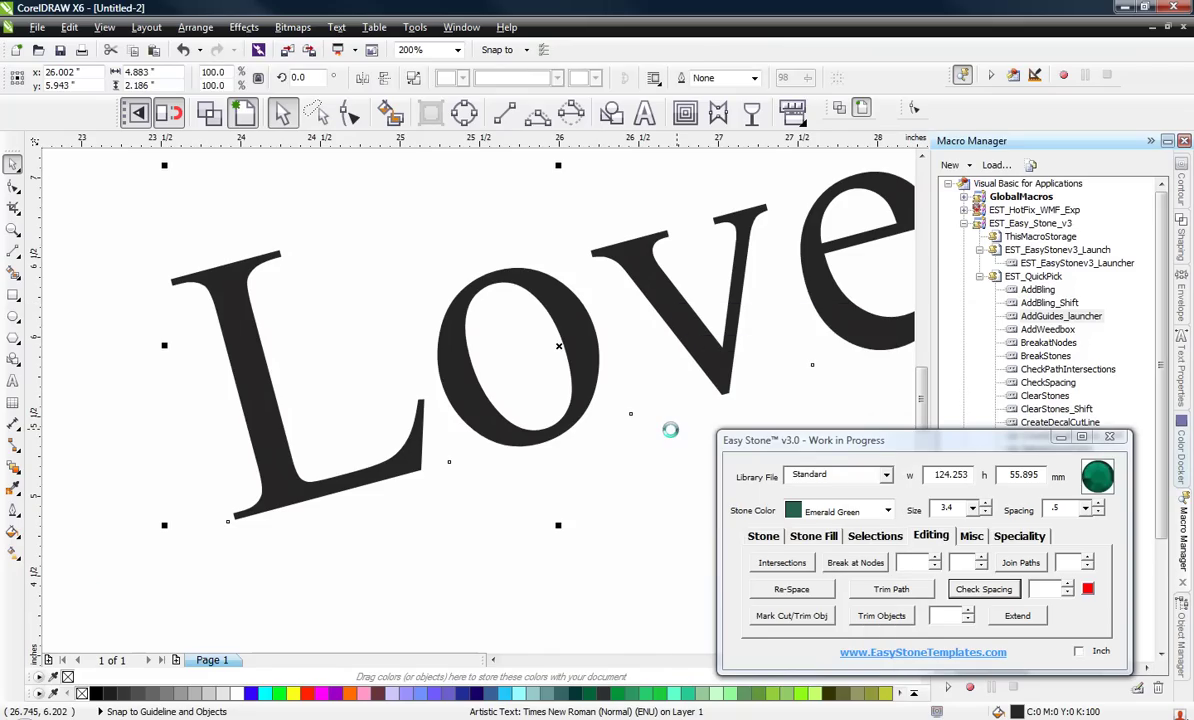
Break the "Love" curve apart into separate letter outlines.
scroll(483, 295, down, 1)
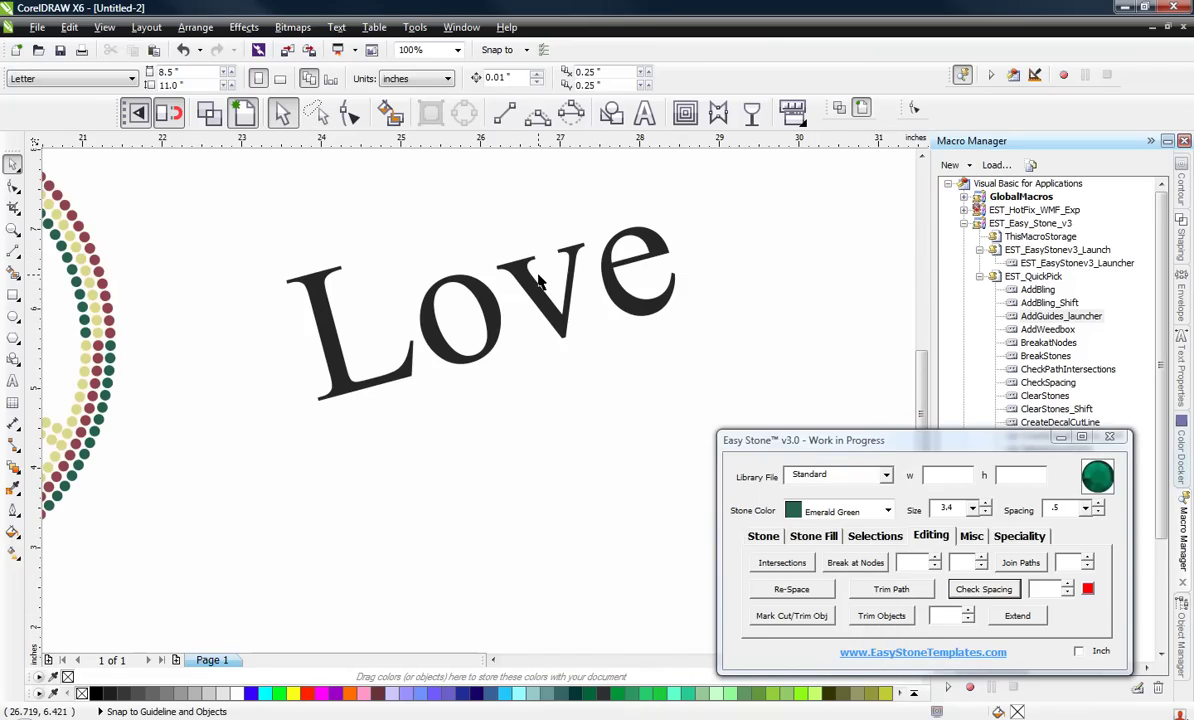
scroll(534, 290, up, 1)
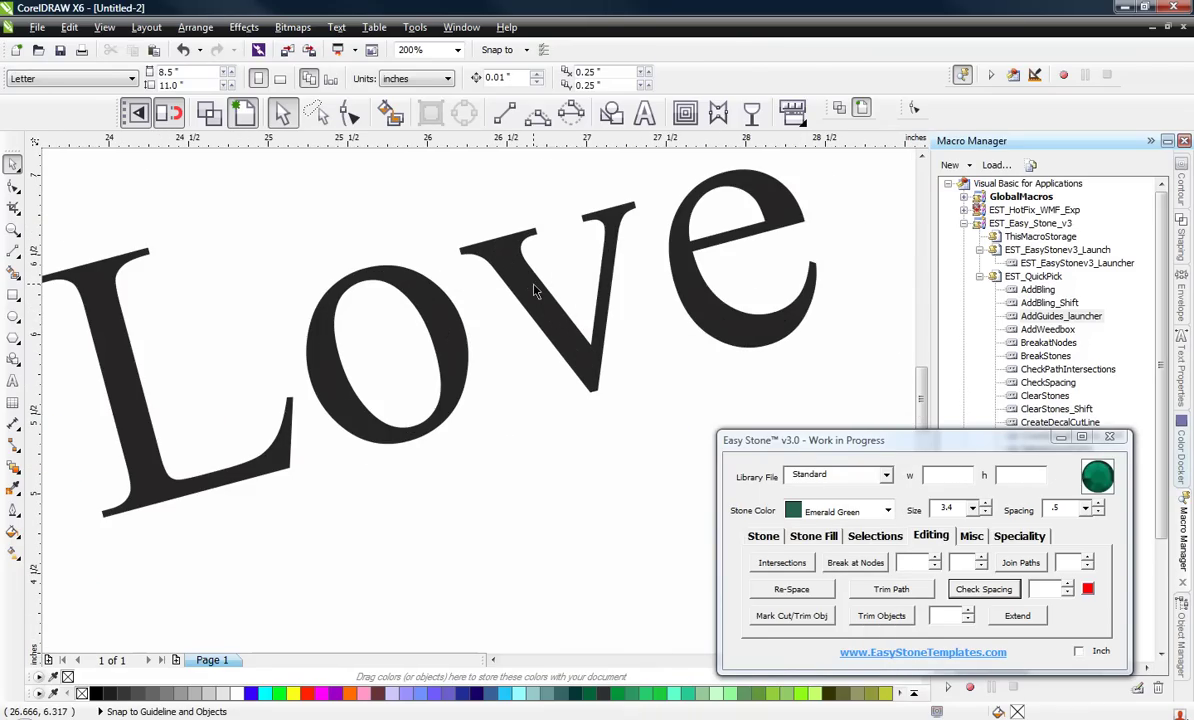
right_click(536, 290)
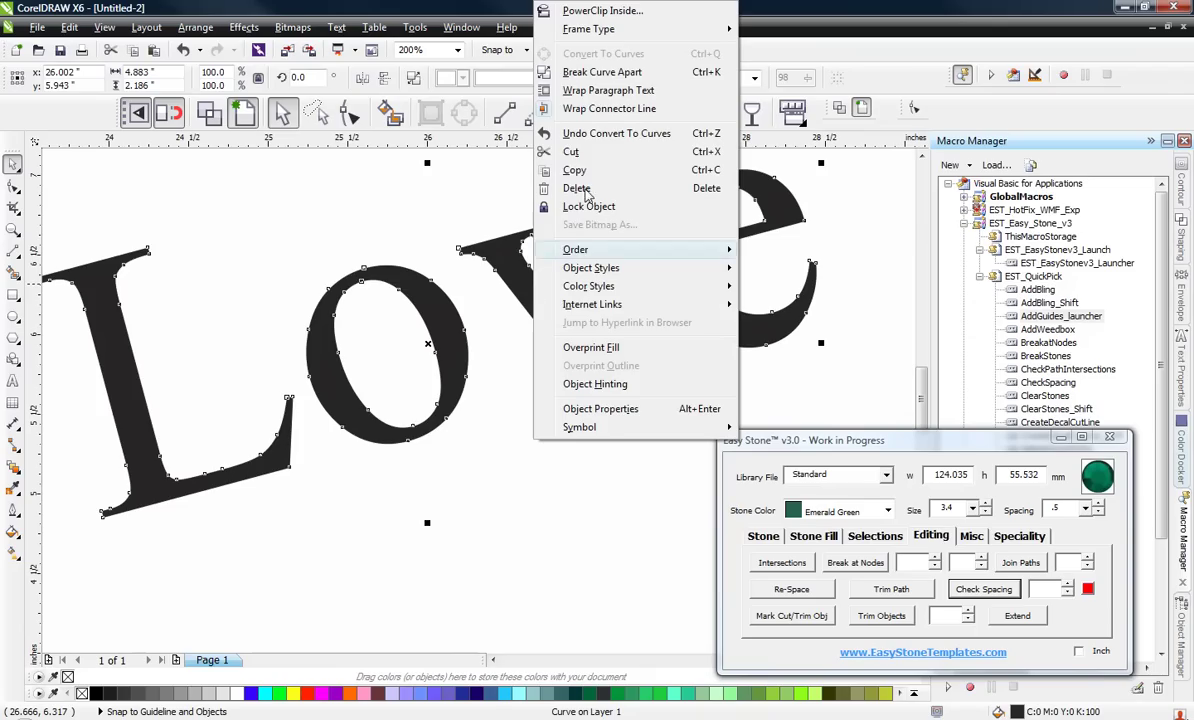
click(602, 72)
click(517, 436)
scroll(520, 425, down, 1)
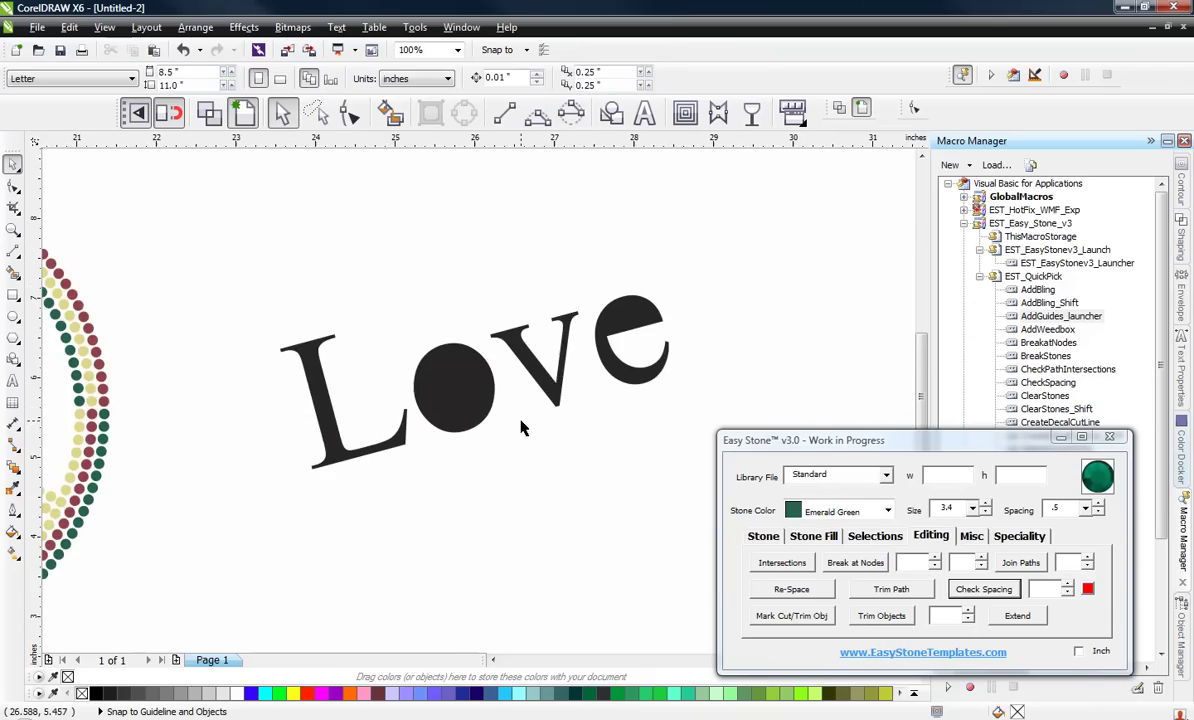
Examine the separated letter outlines in wireframe view and return to the enhanced view.
scroll(552, 356, up, 1)
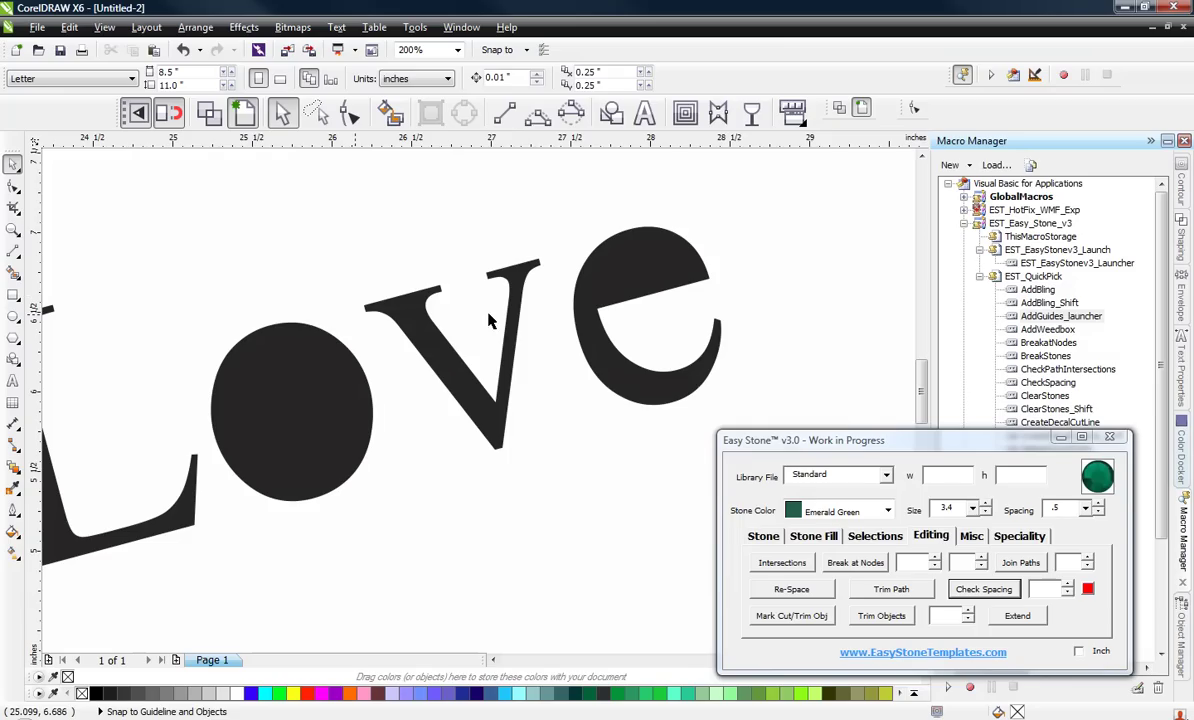
click(210, 116)
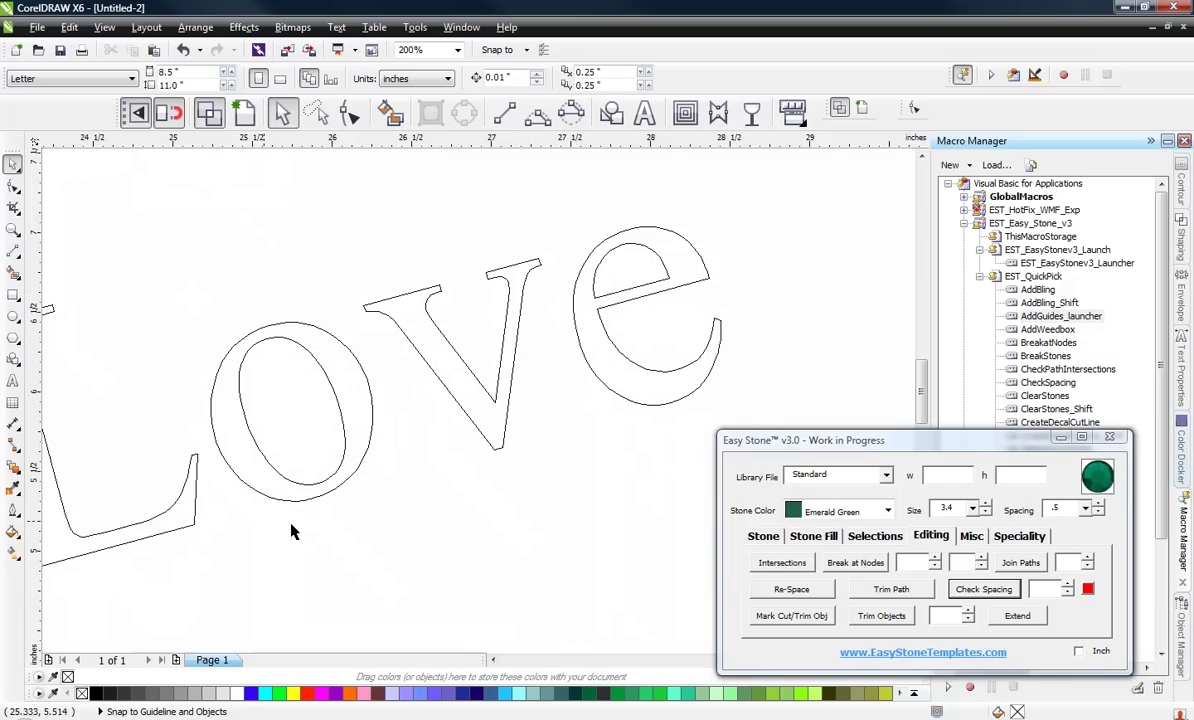
click(243, 114)
Fill the outer outline of the o with light blue #6699FF and send it behind the inner oval.
click(338, 350)
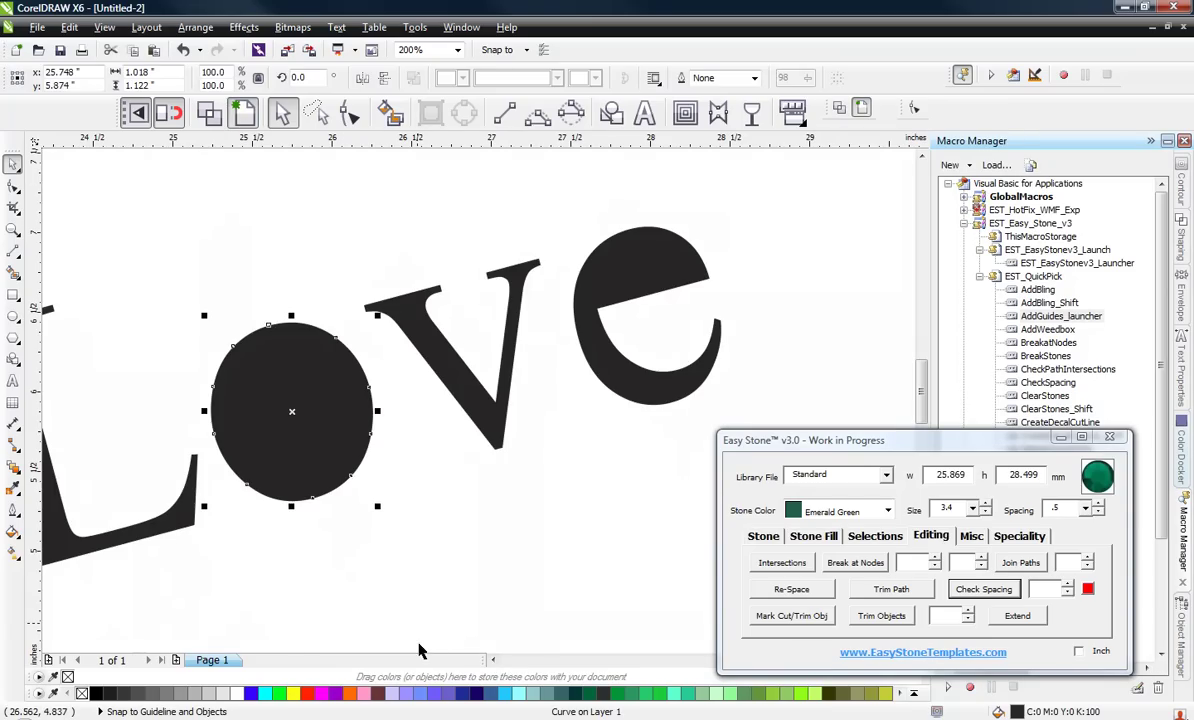
click(420, 693)
click(388, 433)
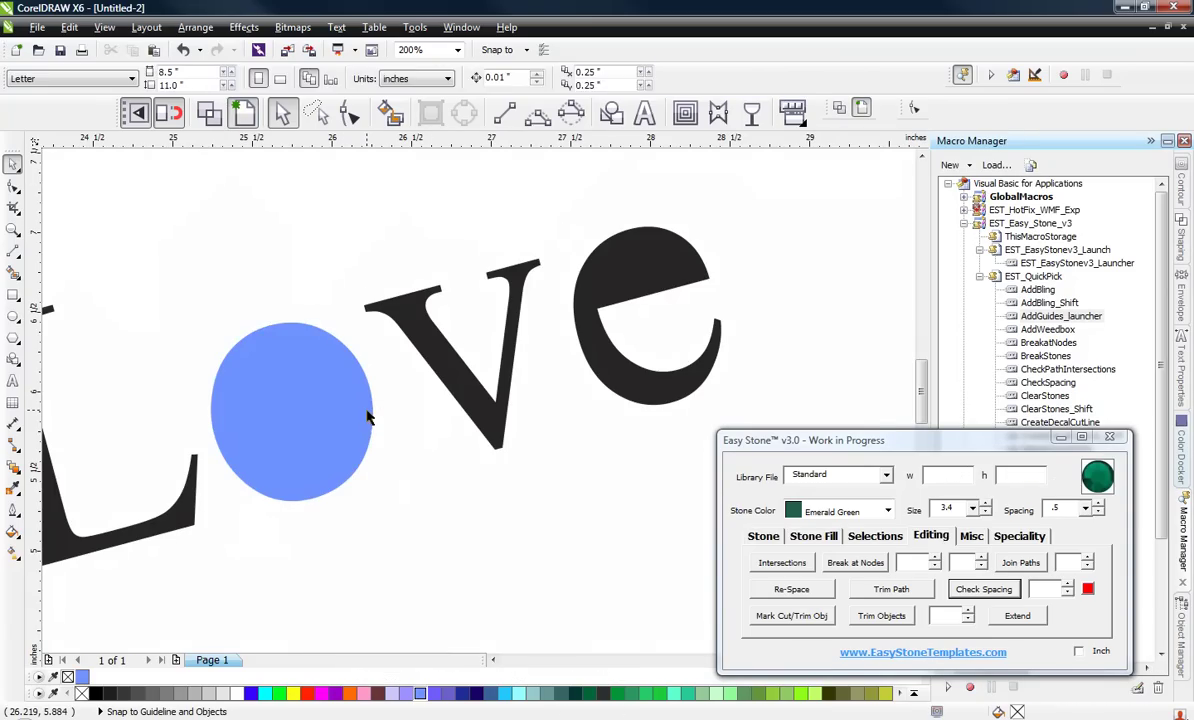
click(368, 410)
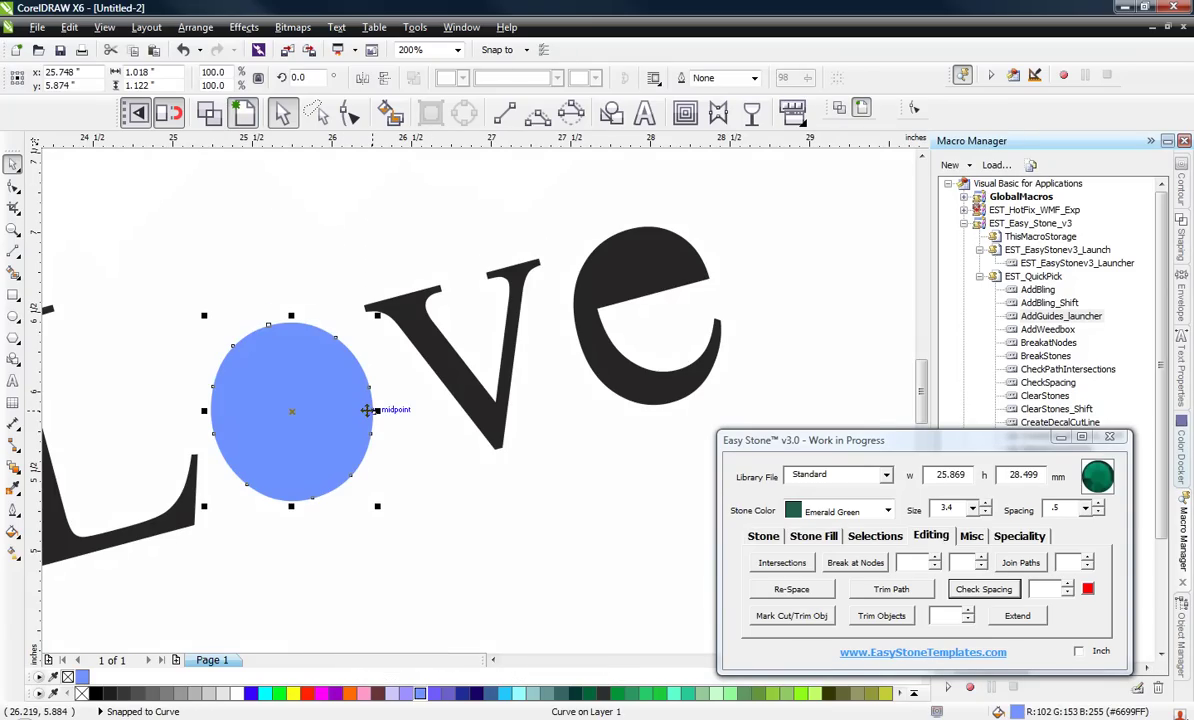
key(shift+Page_Down)
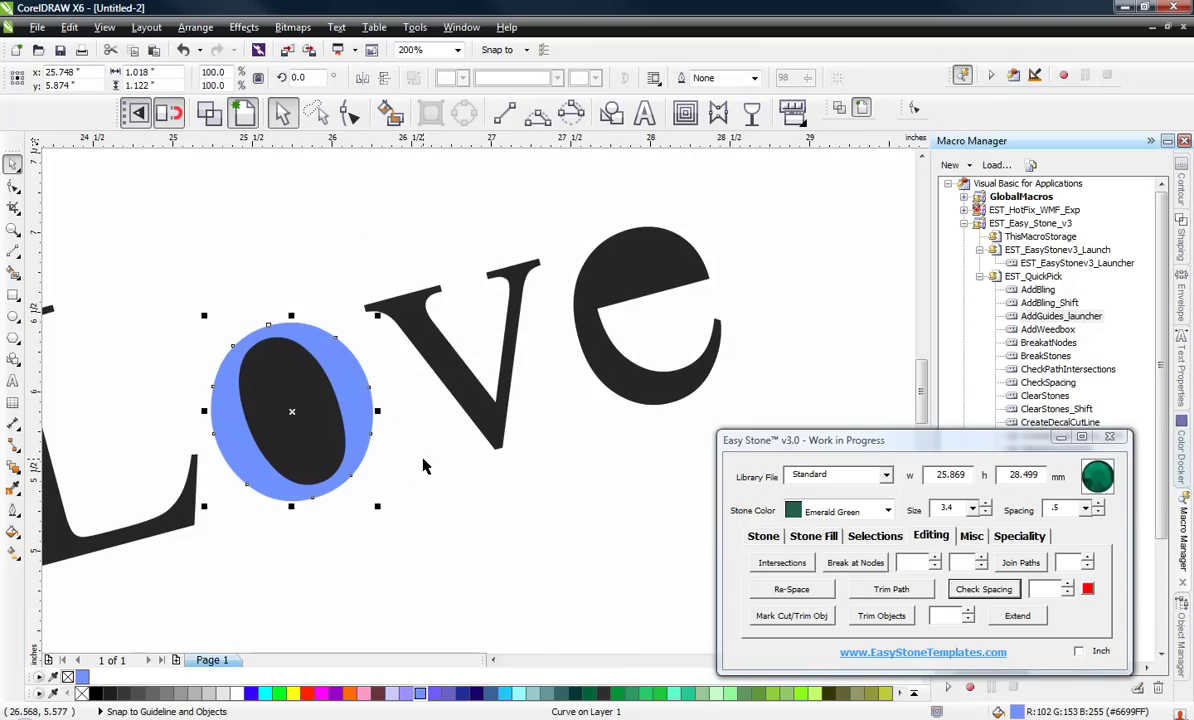
key(Escape)
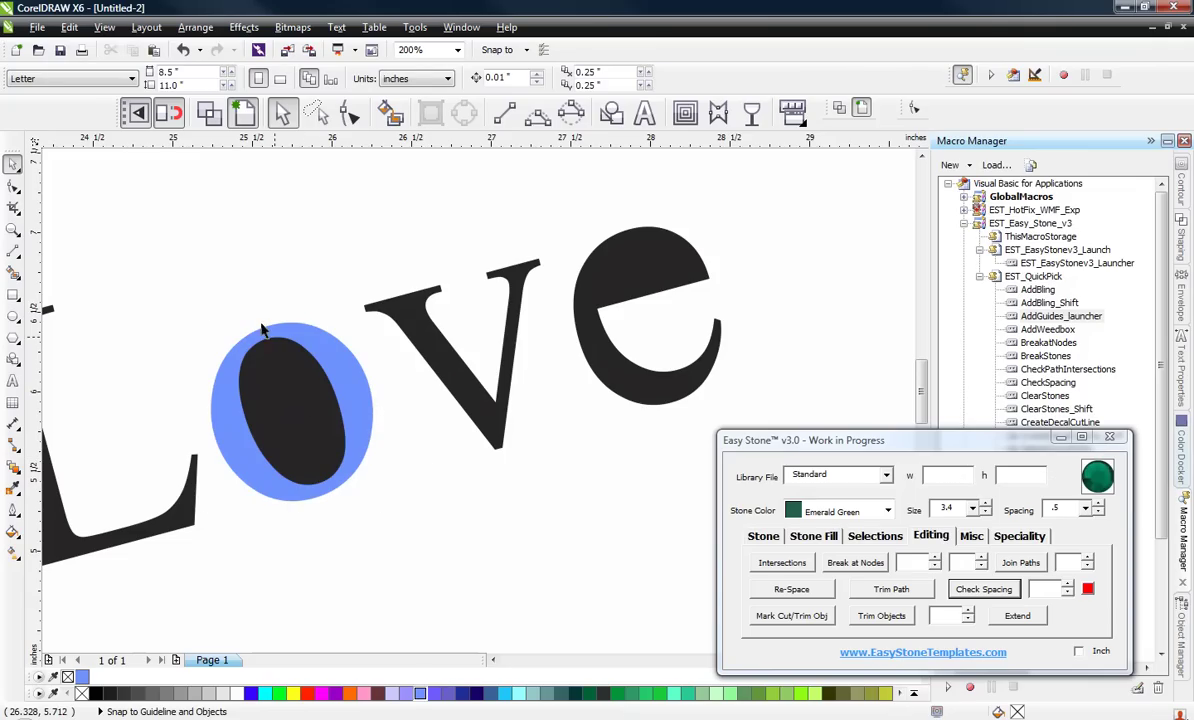
Combine the blue outer shape and the black inner oval of the o into one object with a hole.
drag(200, 267, 405, 525)
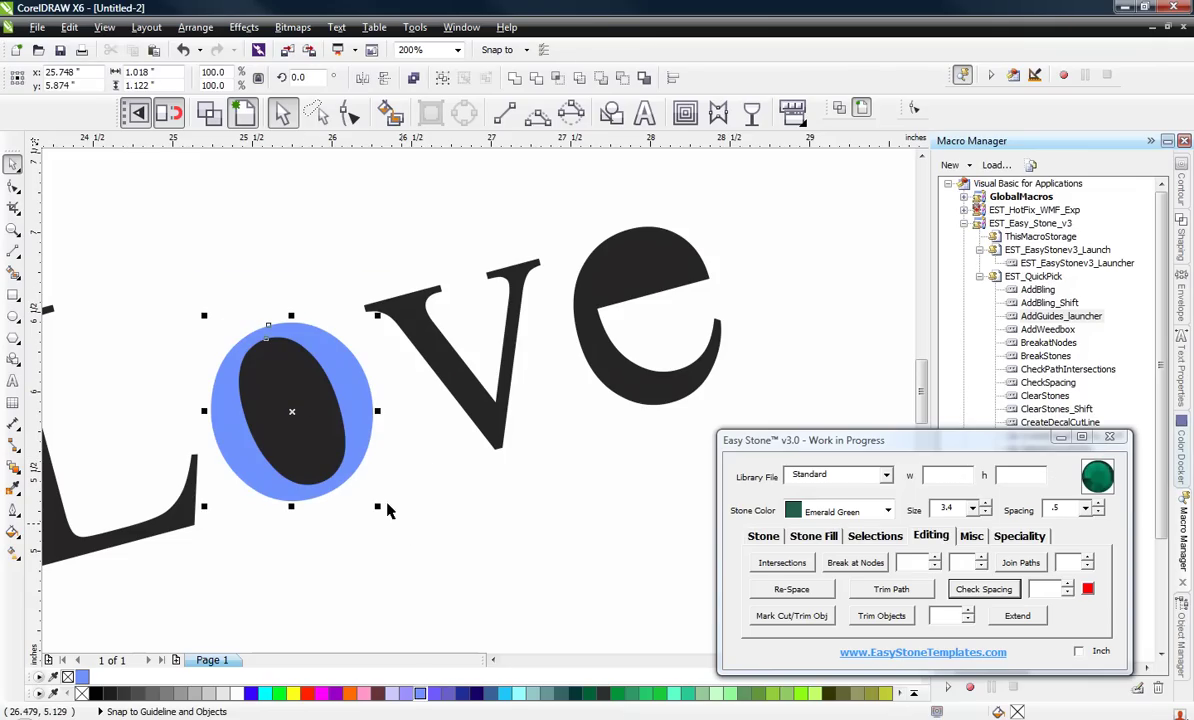
click(385, 78)
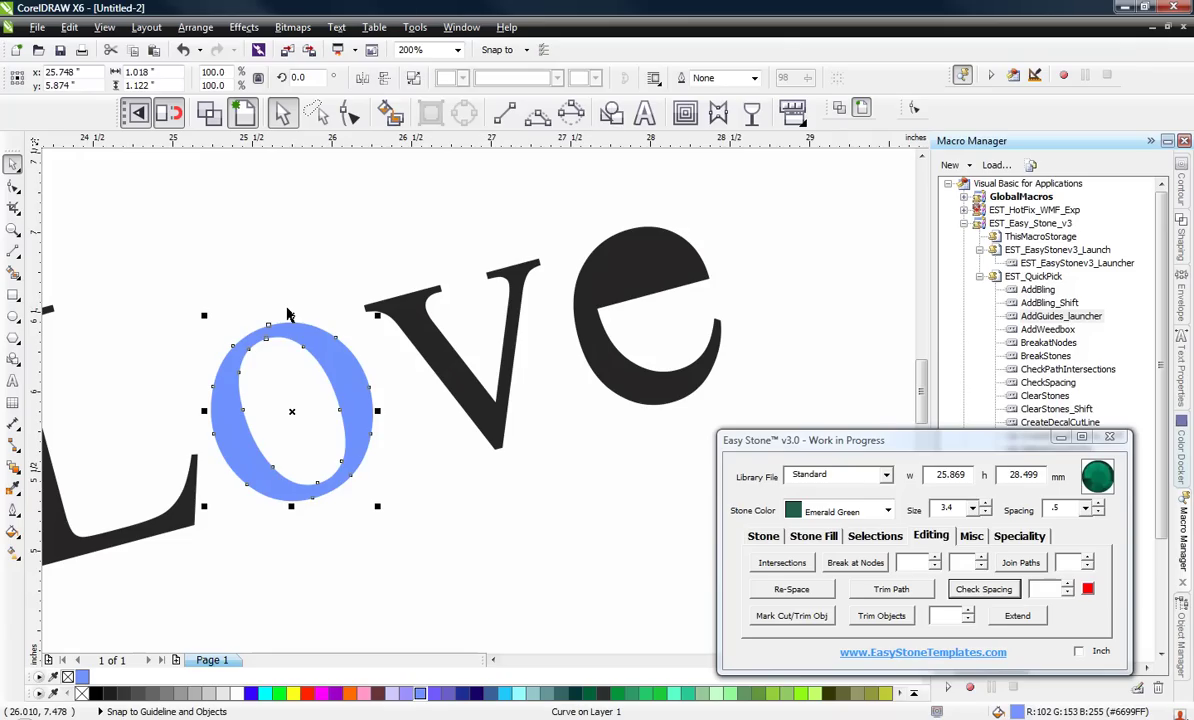
click(502, 193)
Combine the two pieces of the e into a single object so its counter is cut out.
drag(536, 187, 735, 420)
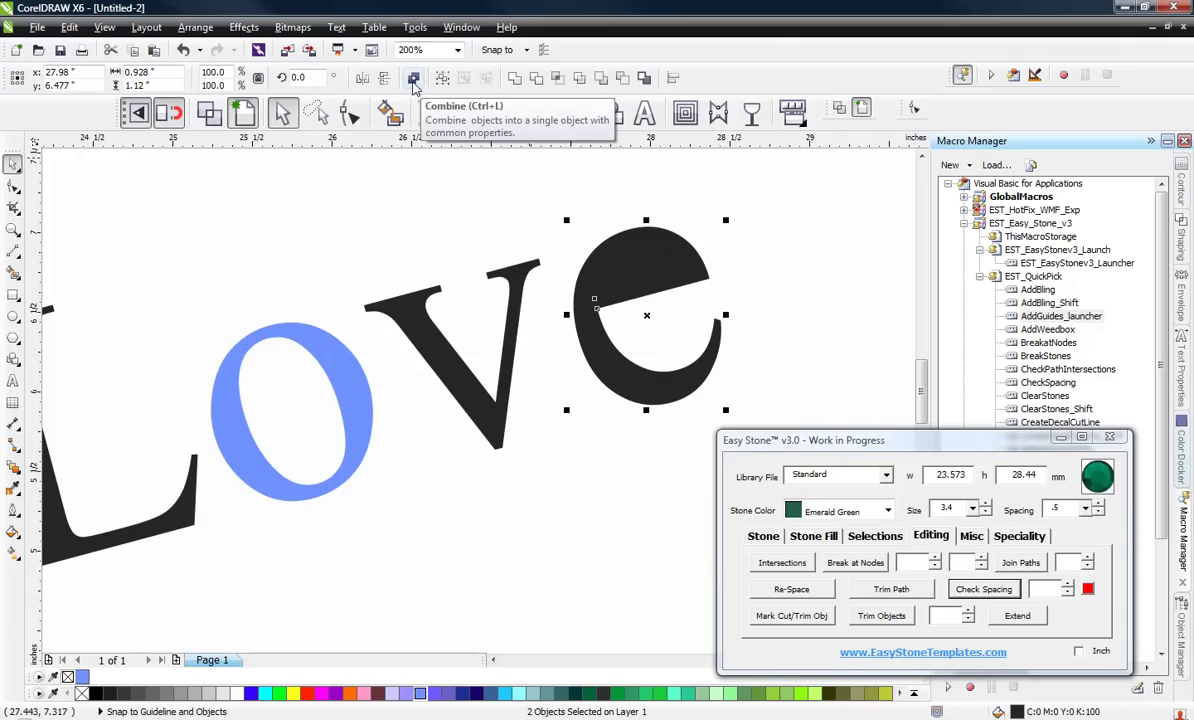
right_click(615, 293)
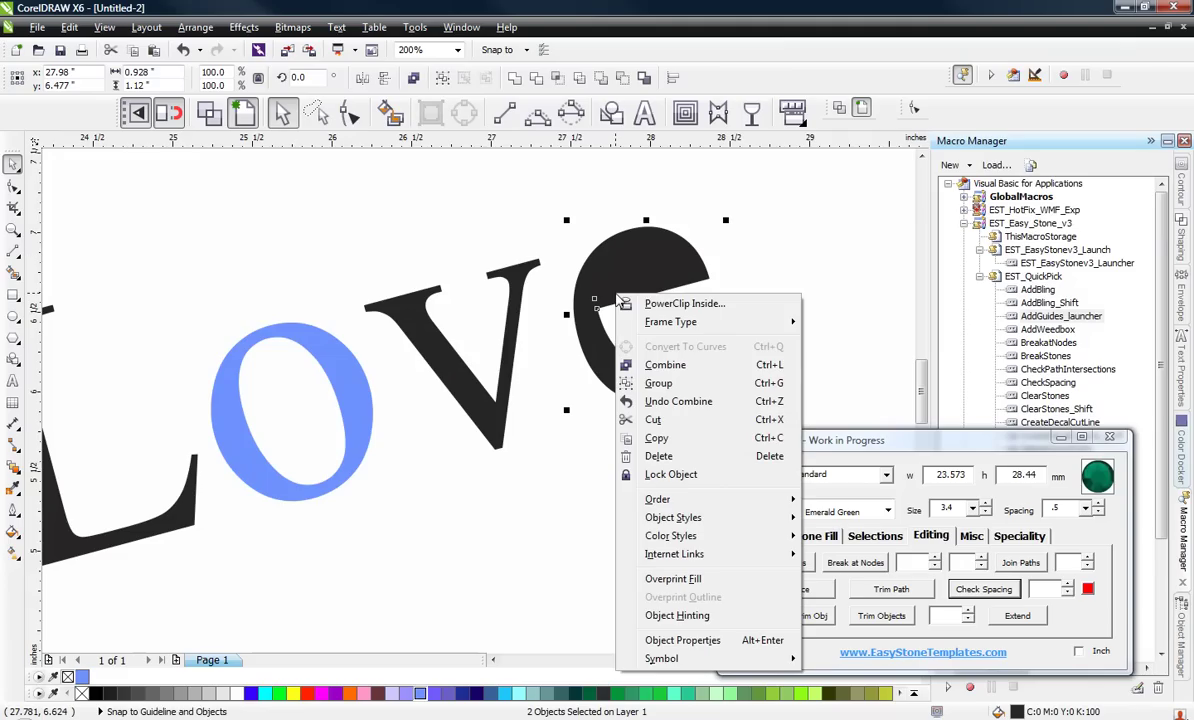
click(682, 369)
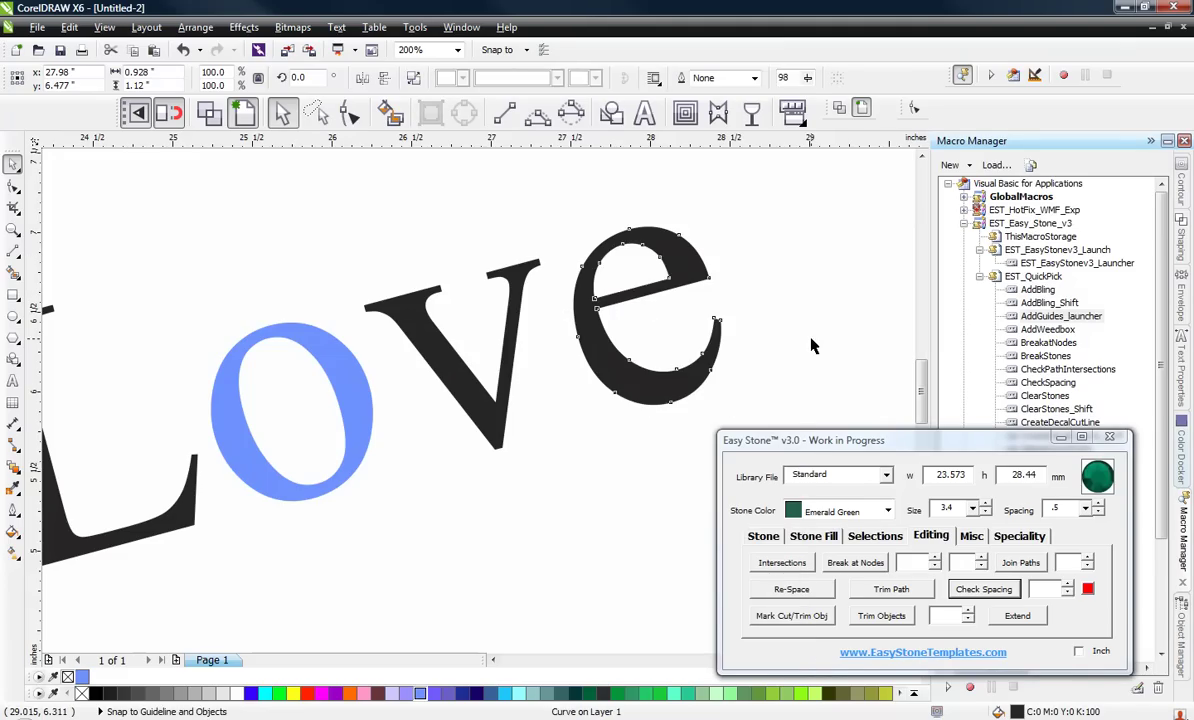
key(Escape)
Move the L inside the peace sign, above the left diagonal arm, centred at about x 17.02", y 6.08".
scroll(735, 337, down, 4)
scroll(656, 370, up, 2)
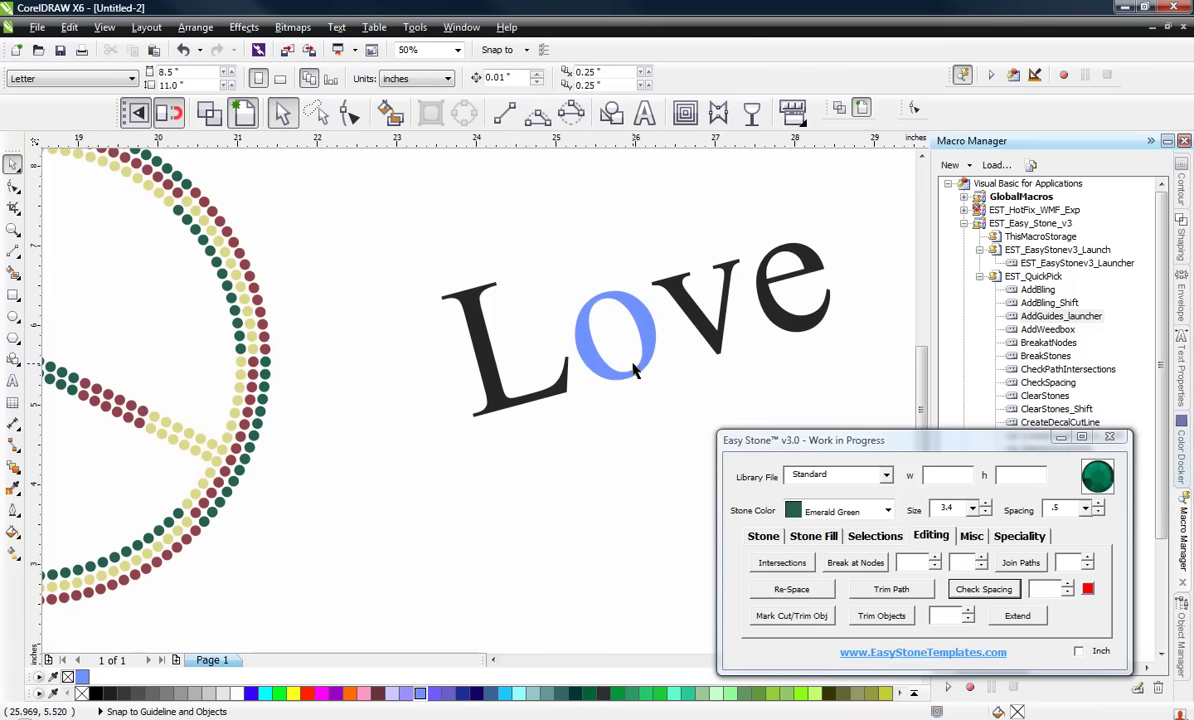
scroll(795, 329, down, 1)
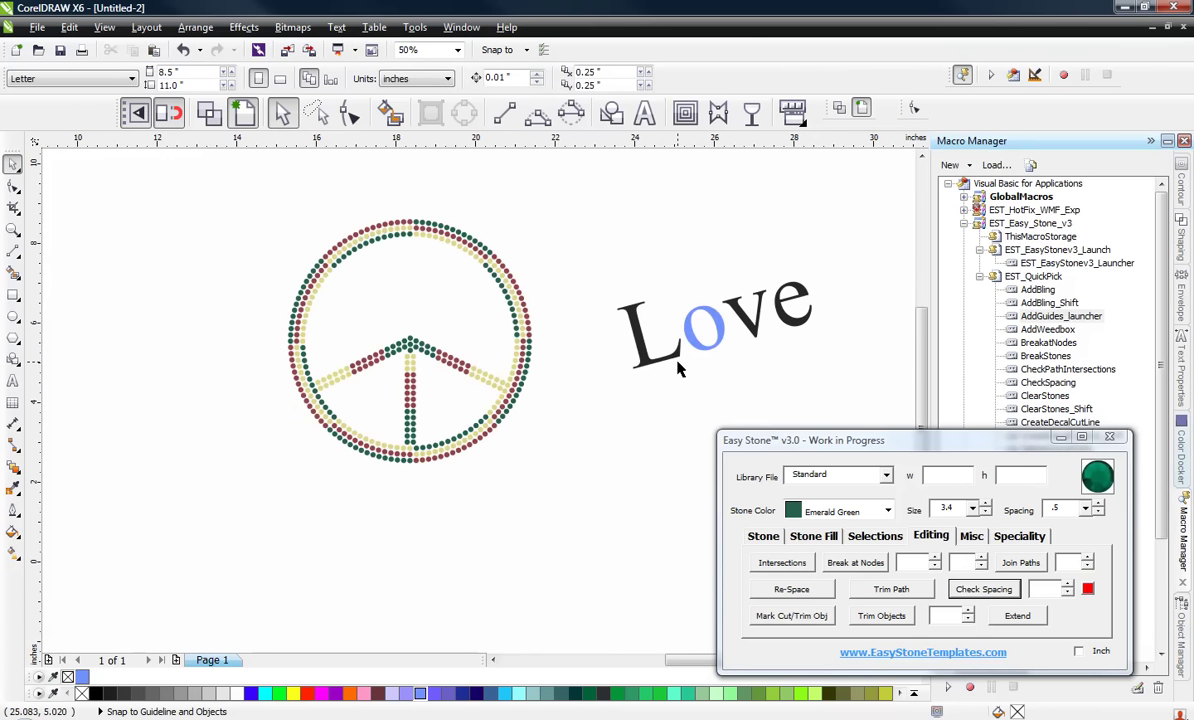
scroll(650, 340, up, 1)
drag(740, 390, 110, 270)
scroll(330, 368, down, 1)
scroll(330, 368, up, 2)
drag(200, 250, 112, 350)
scroll(427, 343, down, 2)
scroll(290, 330, up, 2)
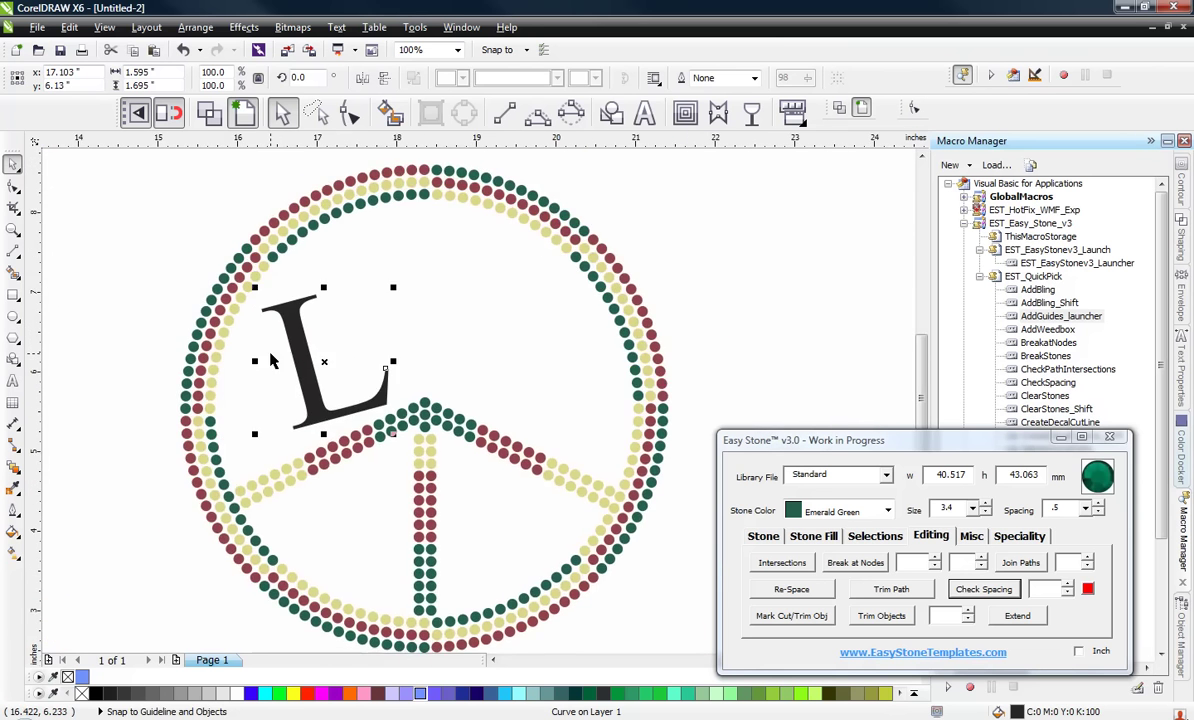
drag(292, 352, 285, 347)
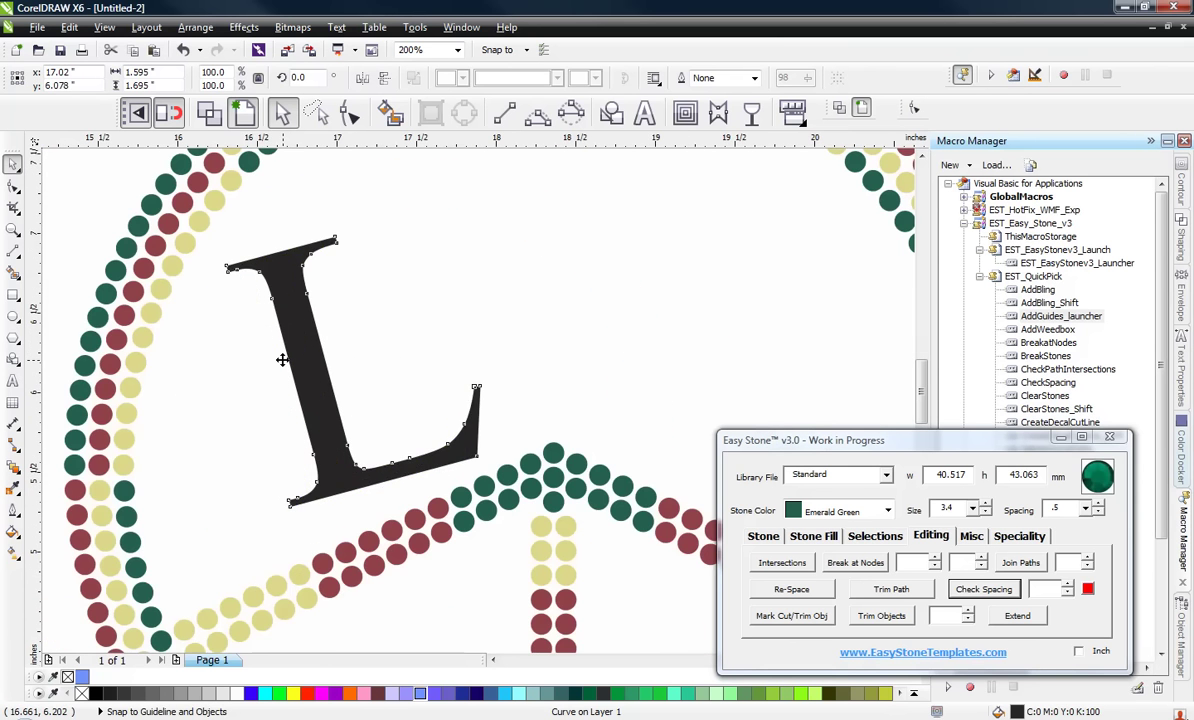
scroll(285, 347, down, 2)
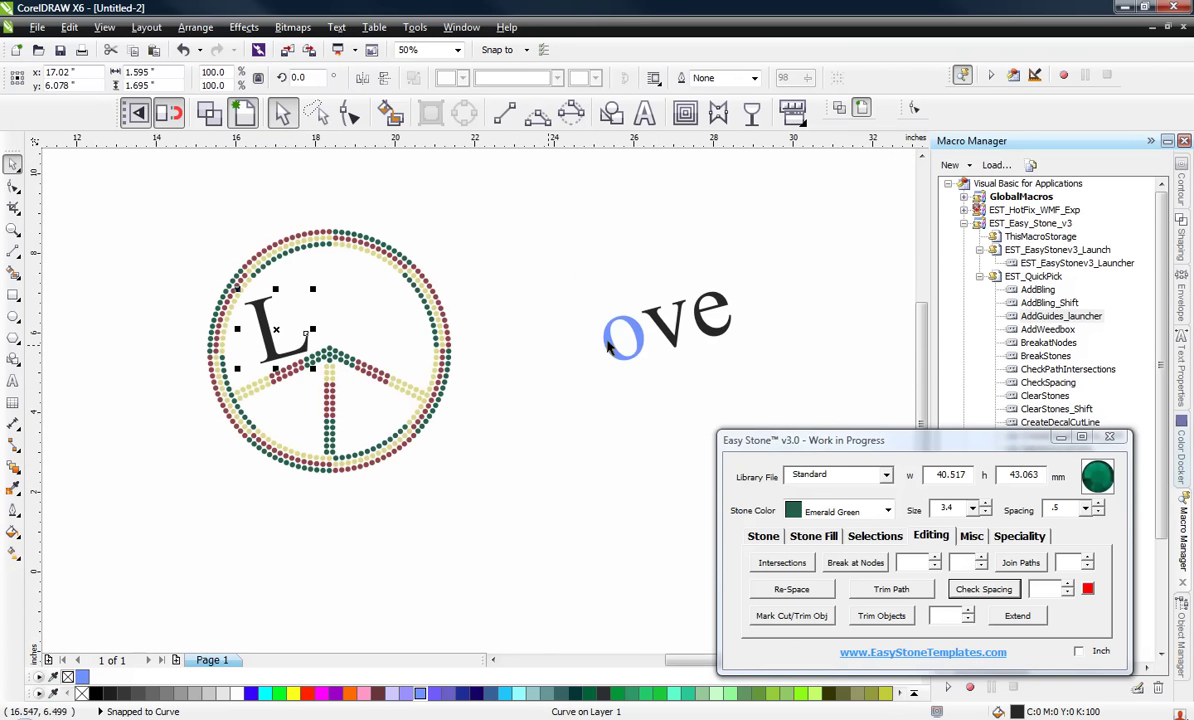
Move the blue o beside the L, above the peace sign's centre junction, and rotate it clockwise to about 339.3°.
drag(607, 343, 348, 327)
scroll(348, 327, up, 2)
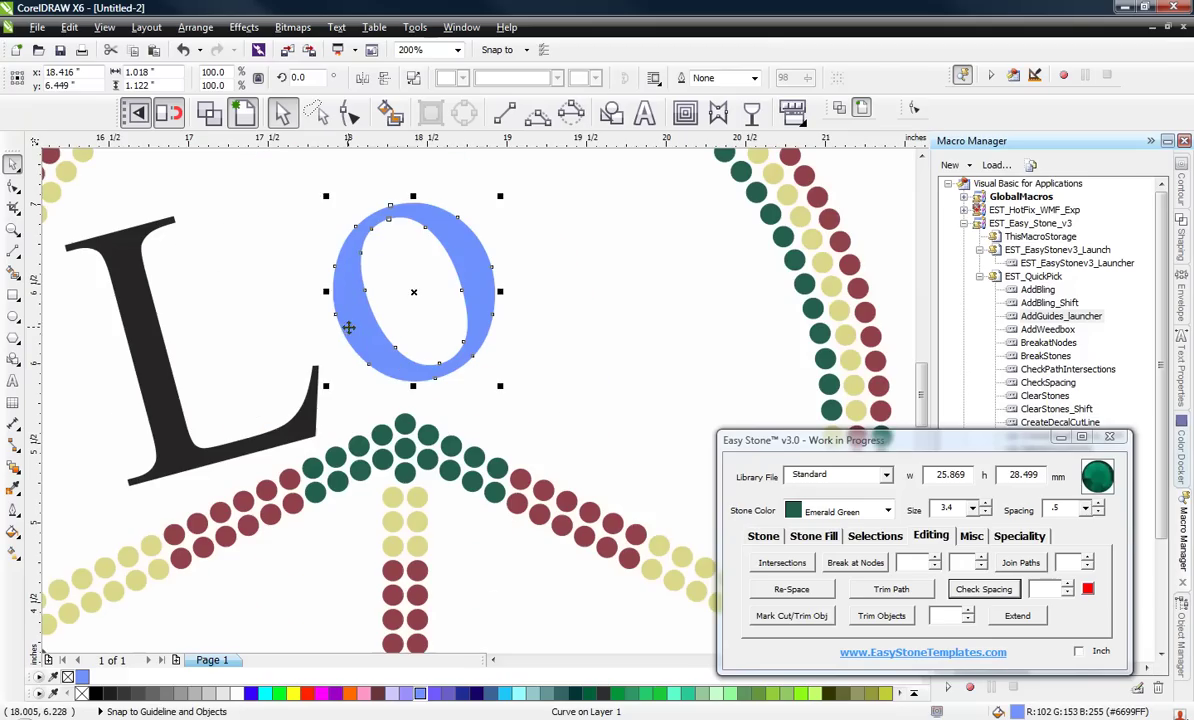
click(348, 327)
drag(500, 197, 460, 232)
click(500, 275)
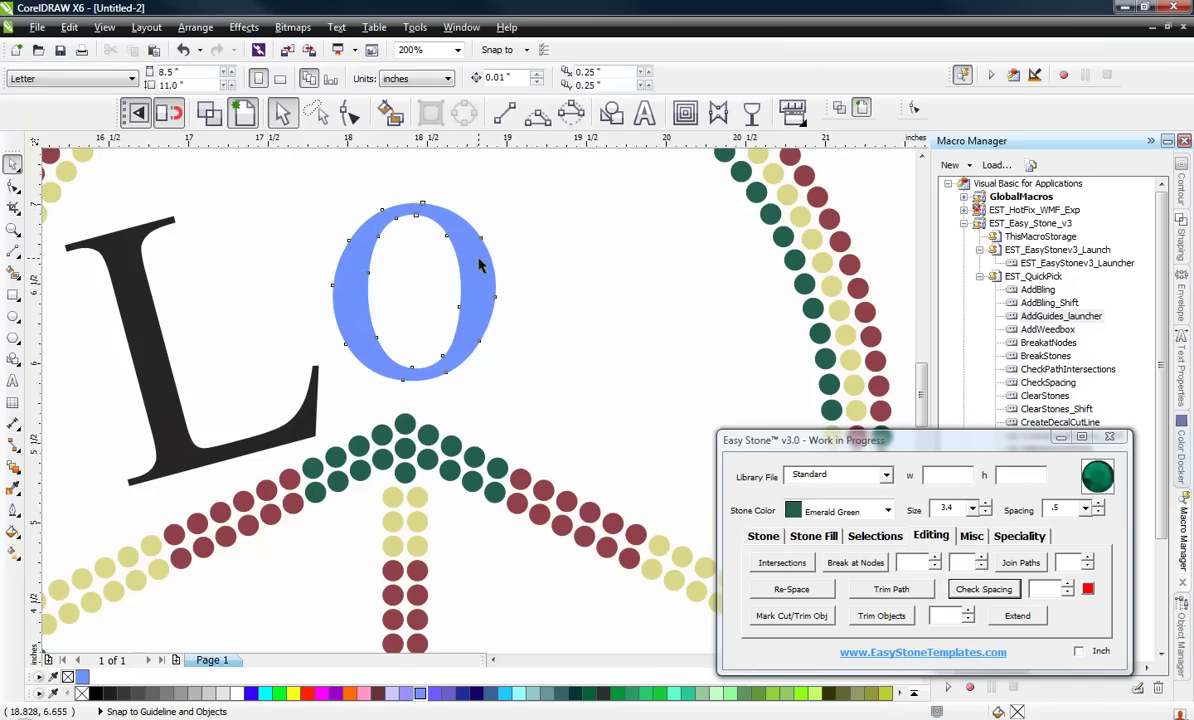
Rotate the blue o back counterclockwise to about 354.3°.
click(480, 265)
click(476, 220)
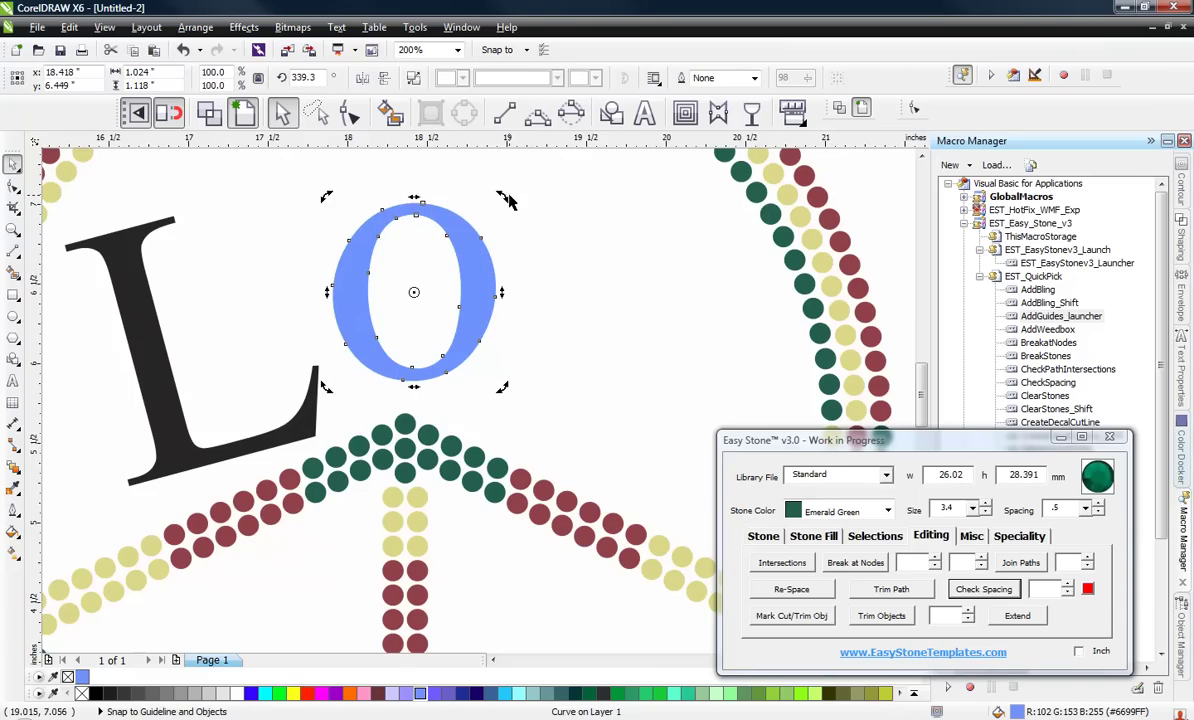
click(488, 224)
click(466, 240)
click(440, 226)
drag(499, 199, 466, 192)
click(525, 301)
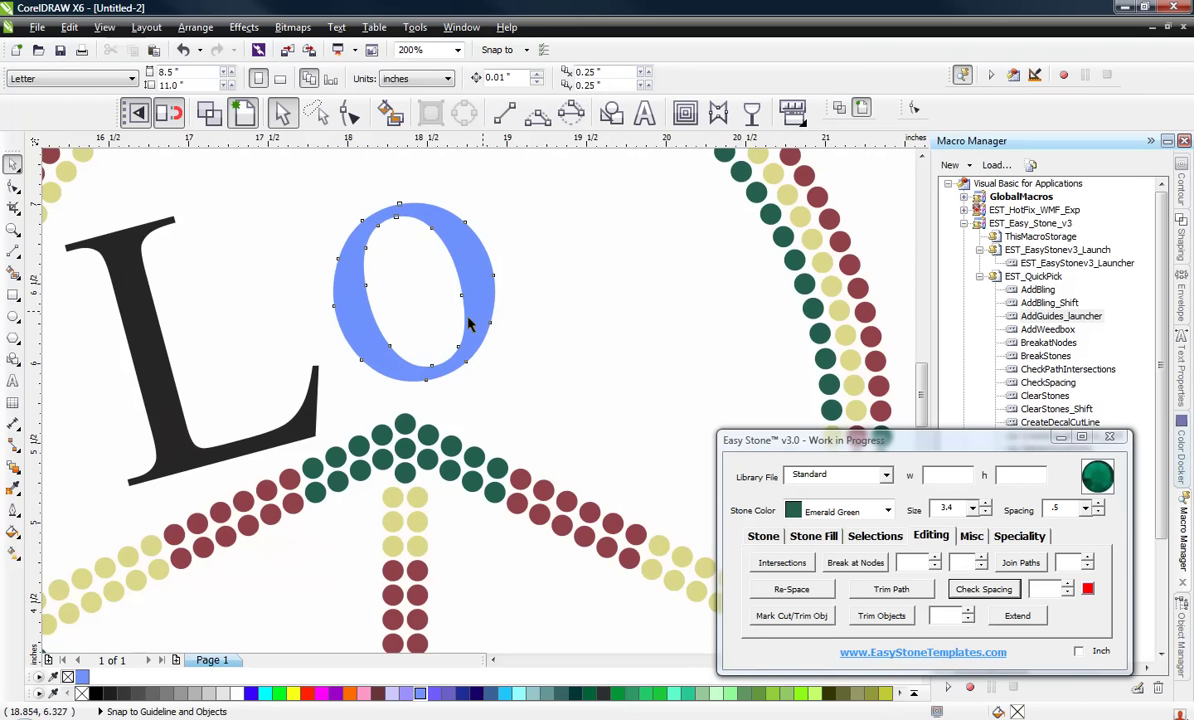
Move the blue o closer to the L, centred at about x 18.23", y 6.43".
drag(470, 322, 360, 312)
scroll(320, 305, down, 1)
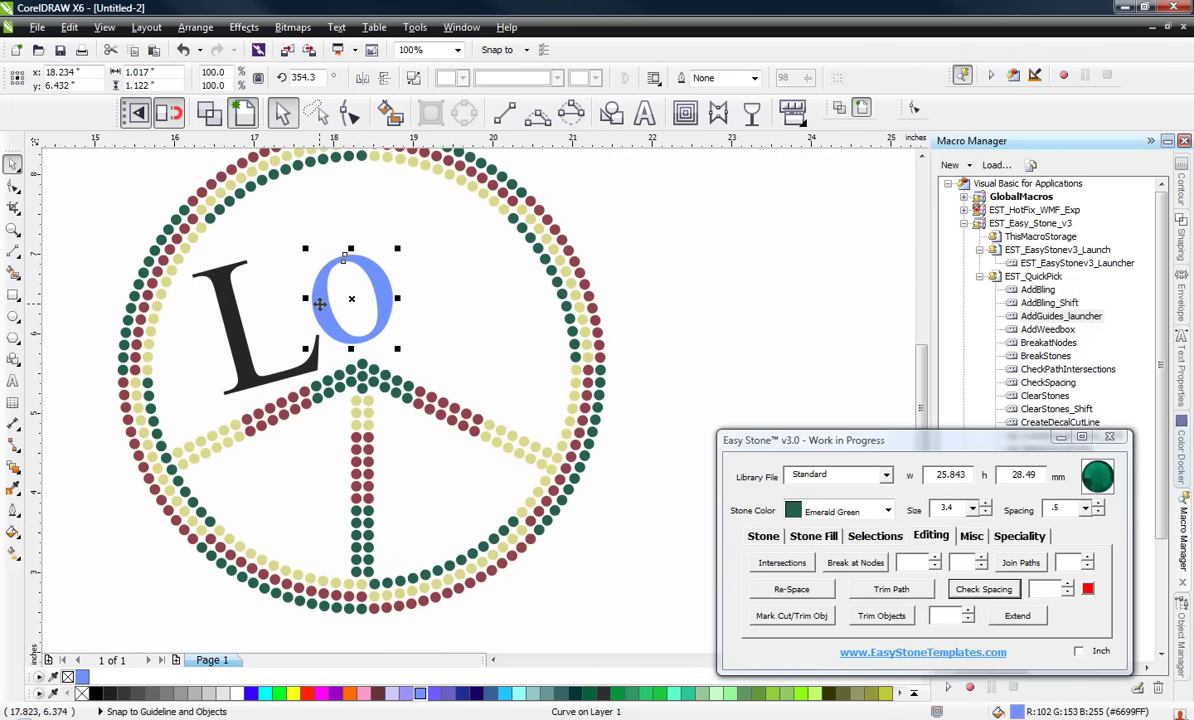
scroll(276, 306, down, 1)
scroll(347, 315, up, 1)
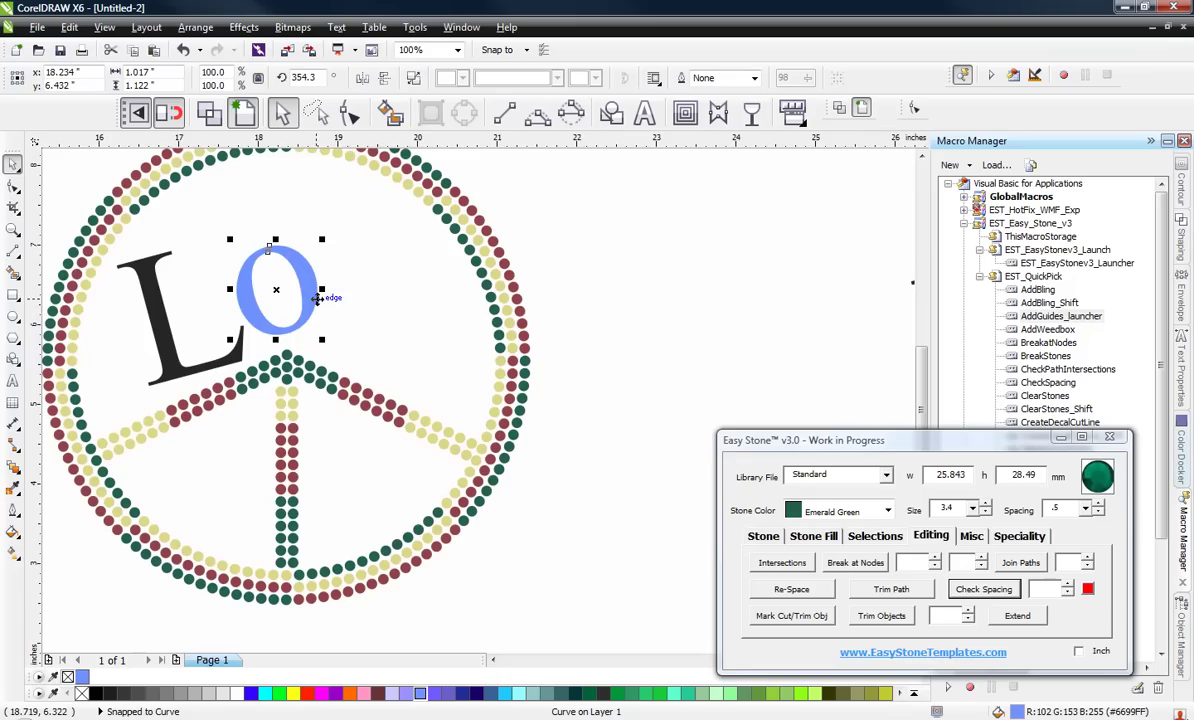
Move the v inside the peace sign, directly right of the blue o, centred at about x 19.18", y 6.4".
scroll(287, 303, down, 1)
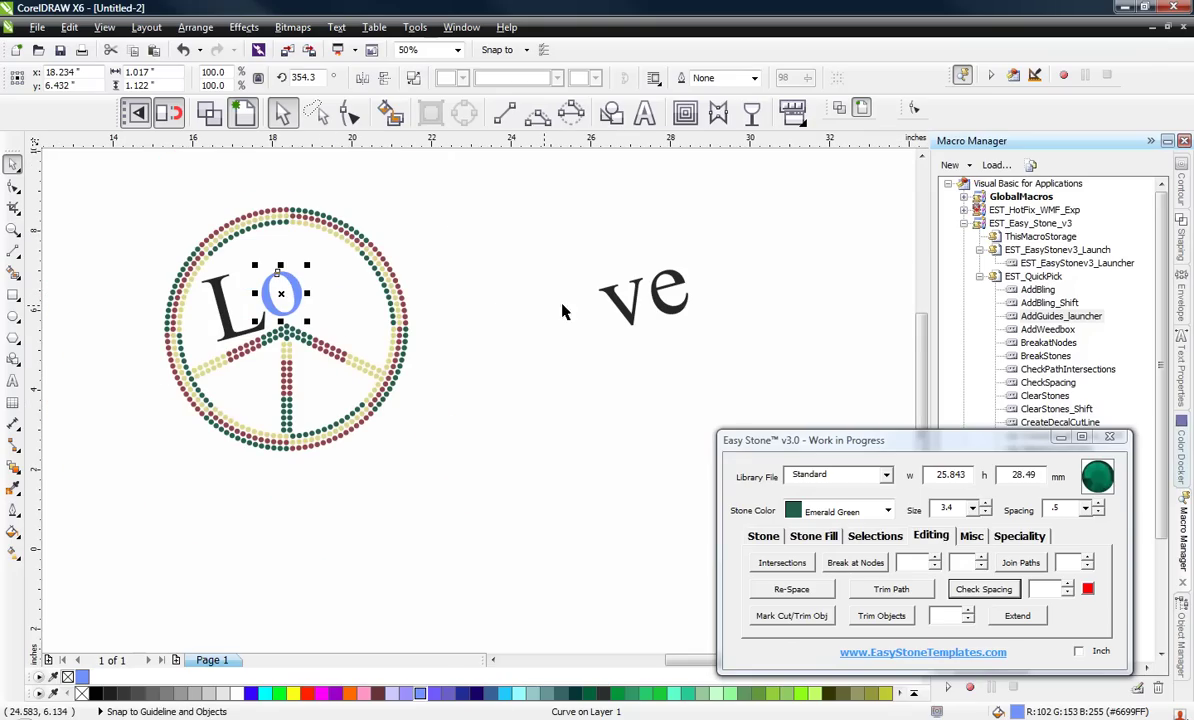
scroll(578, 312, up, 1)
scroll(722, 332, down, 1)
drag(688, 312, 390, 312)
scroll(385, 315, up, 2)
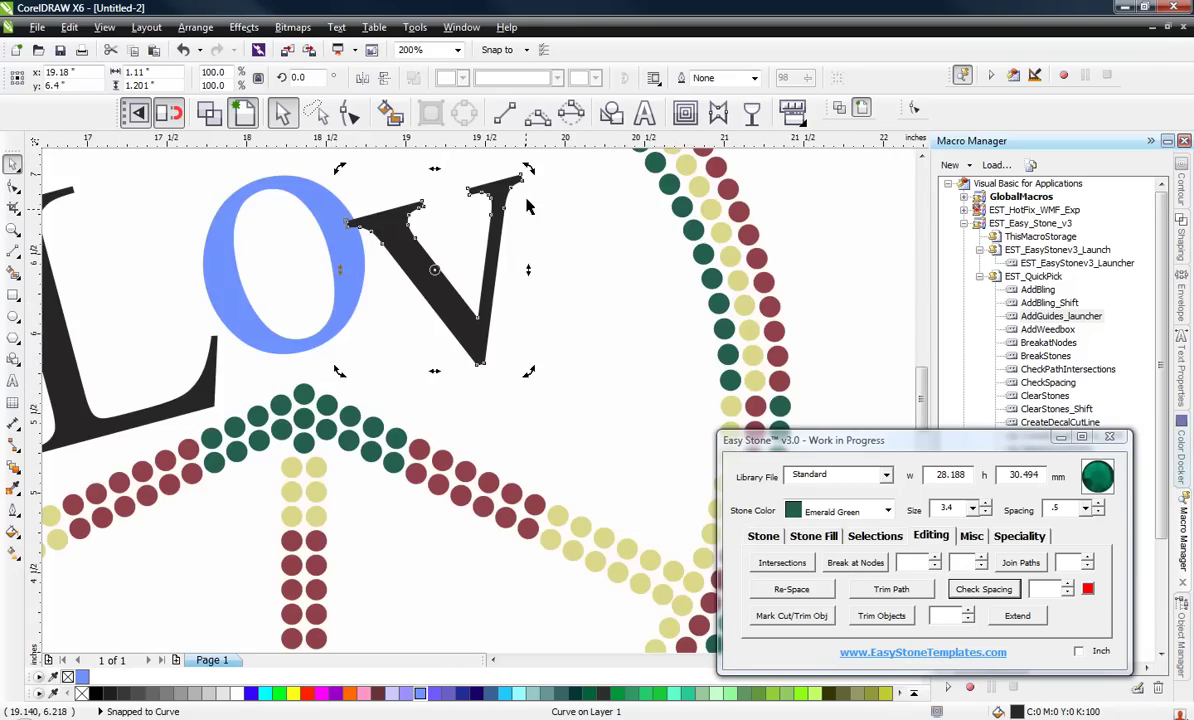
Rotate the v clockwise to about 320.4° and centre it beside the o at about x 19.39", y 6.38".
drag(529, 171, 568, 275)
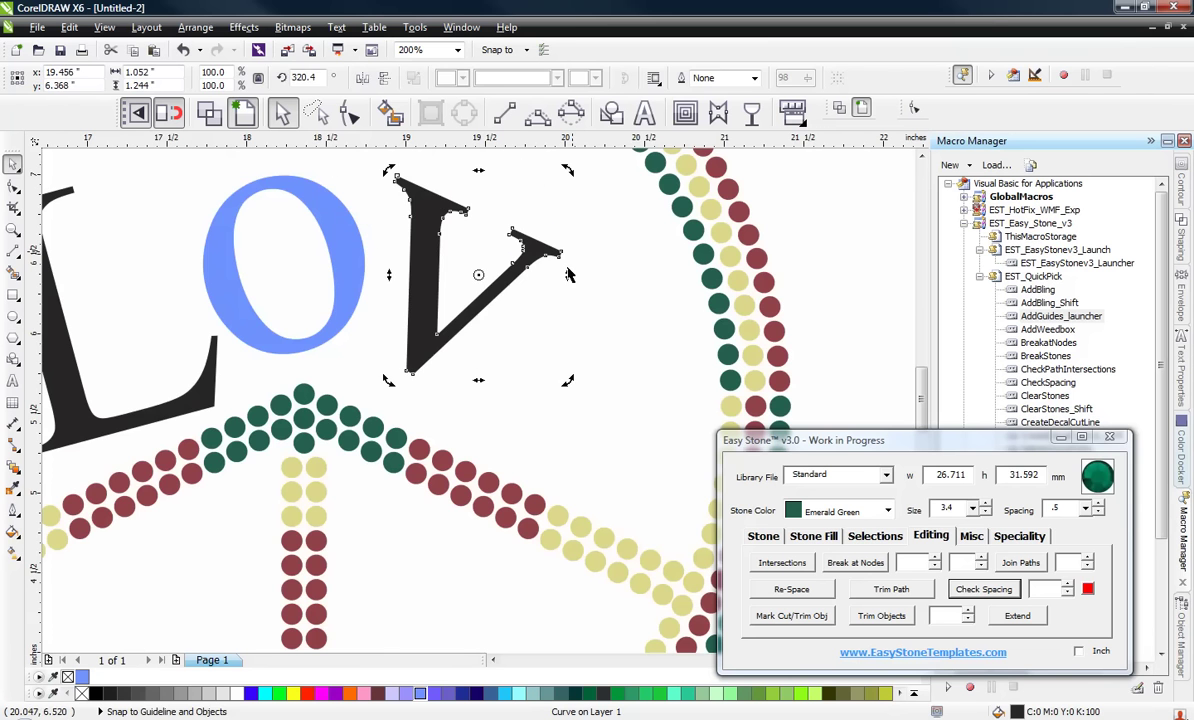
click(566, 357)
click(418, 305)
Move the e inside the peace sign, directly right of the v, centred at about x 20.09", y 6.03".
scroll(412, 306, down, 2)
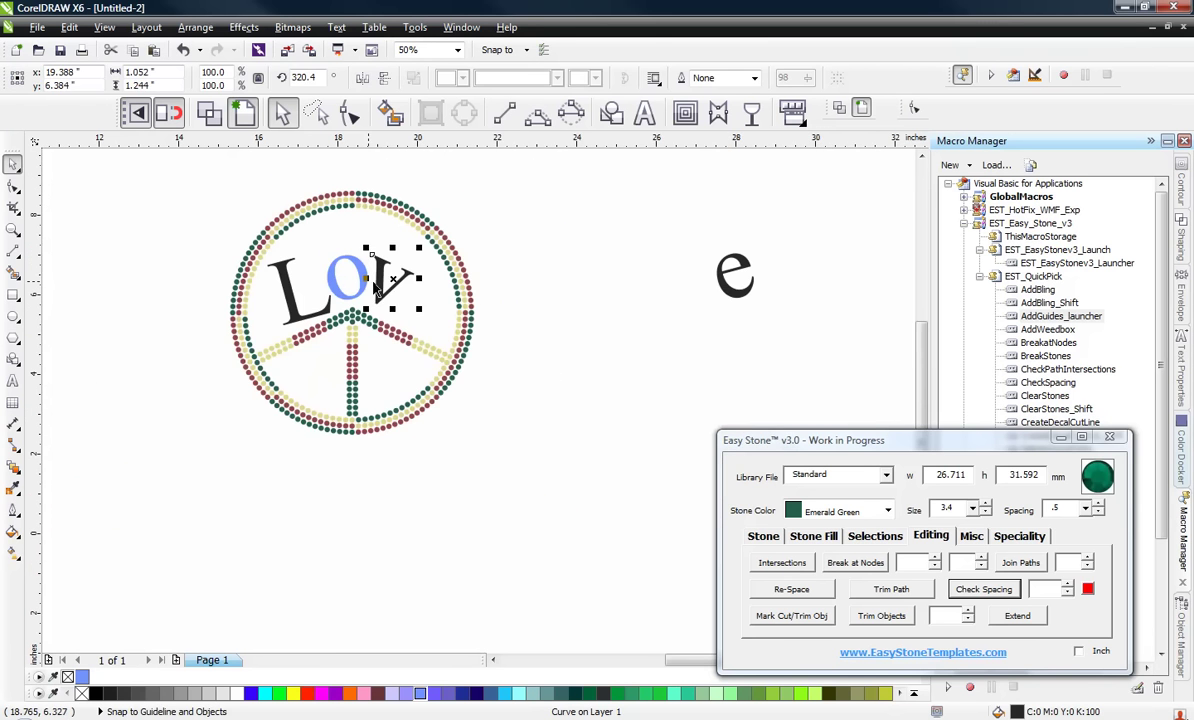
click(701, 293)
drag(725, 283, 410, 298)
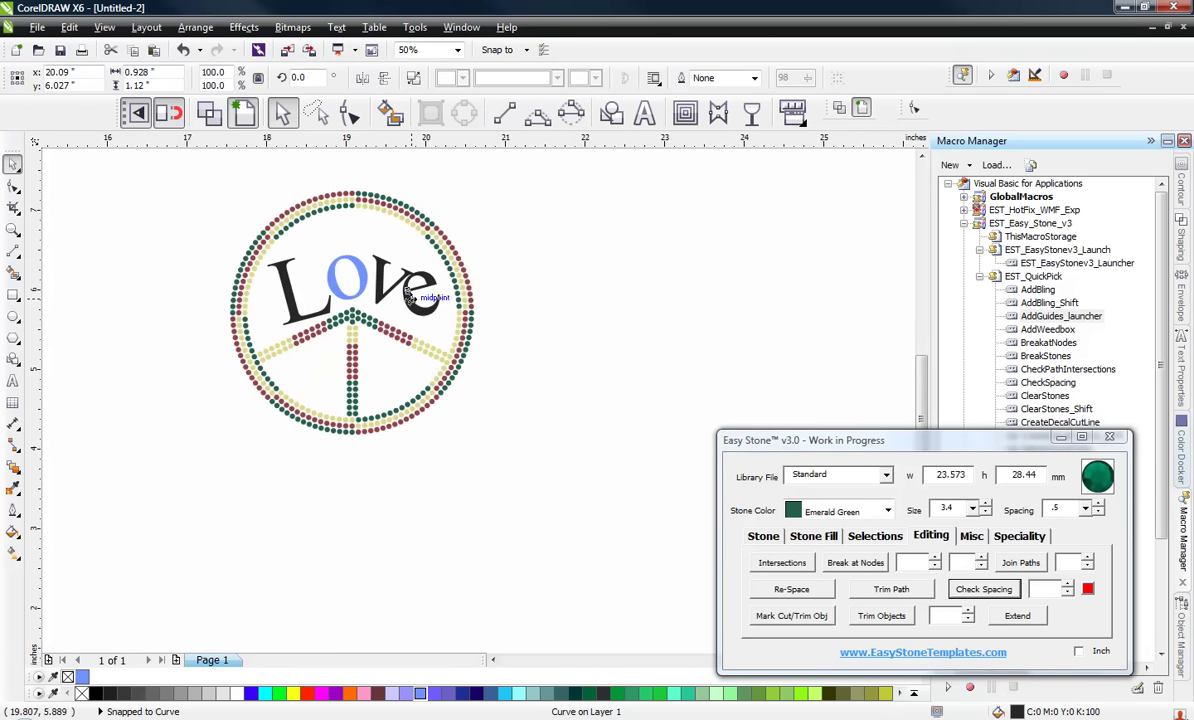
scroll(410, 298, up, 3)
scroll(413, 301, down, 1)
click(453, 301)
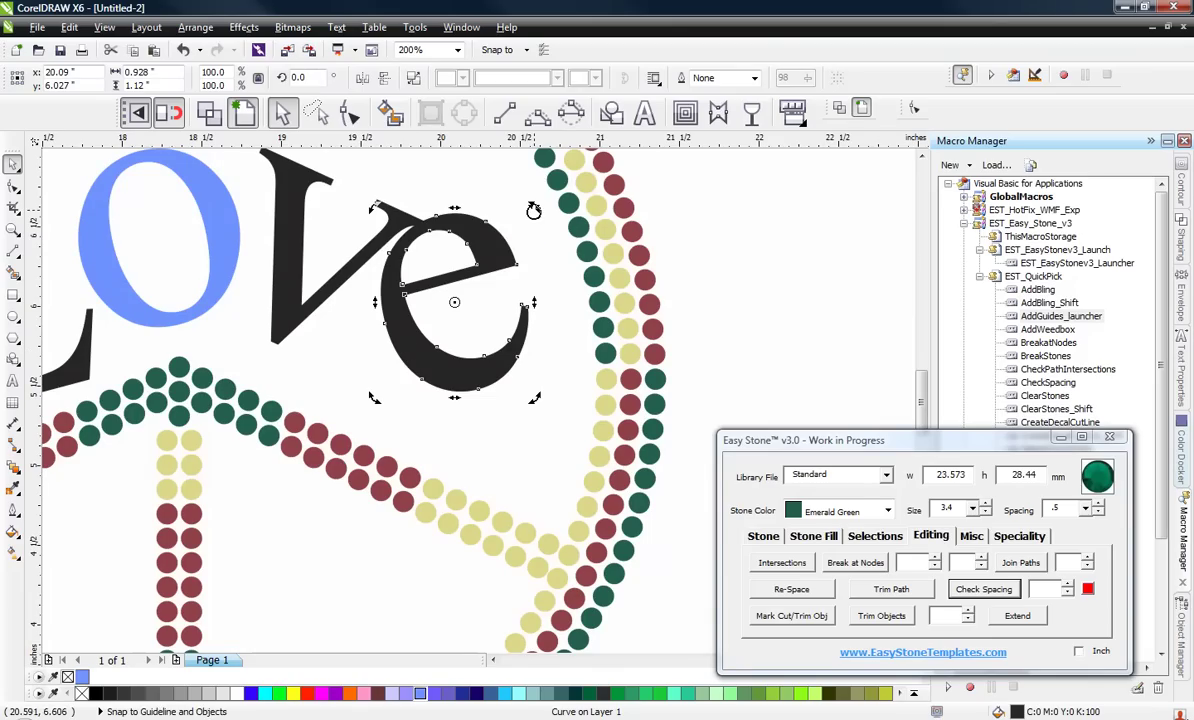
Rotate the e clockwise to about 317.8° and lower it to about x 20.09", y 5.8".
drag(533, 210, 540, 296)
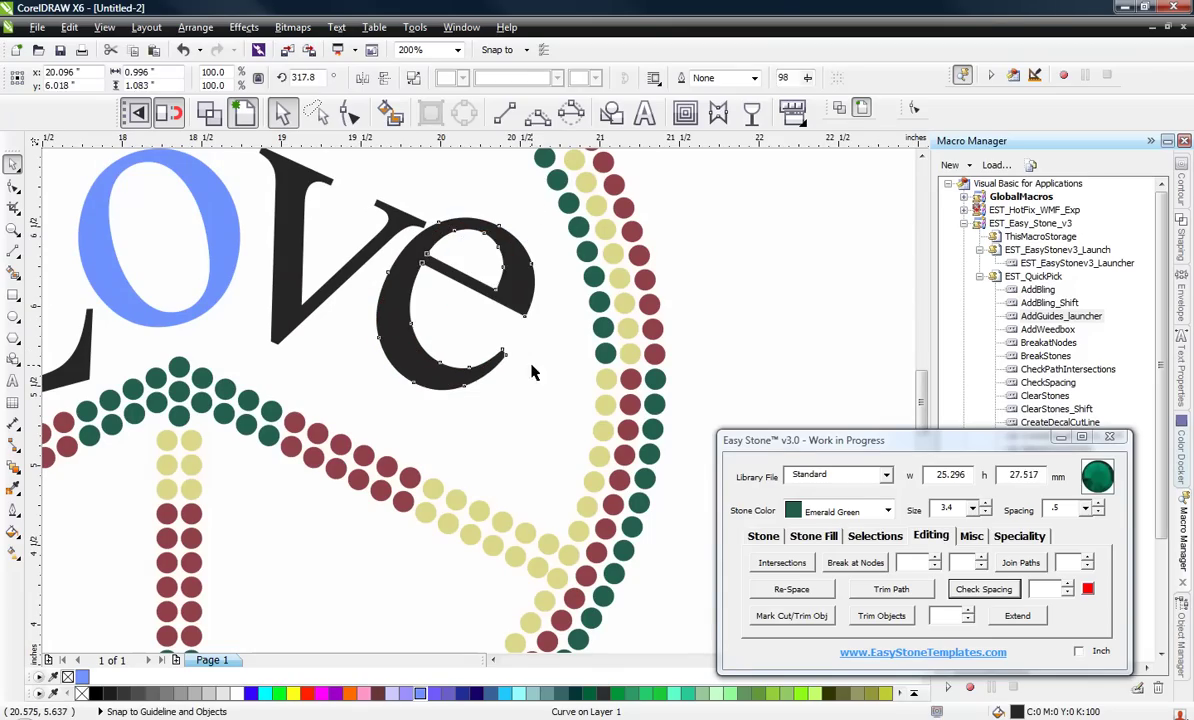
drag(532, 372, 503, 316)
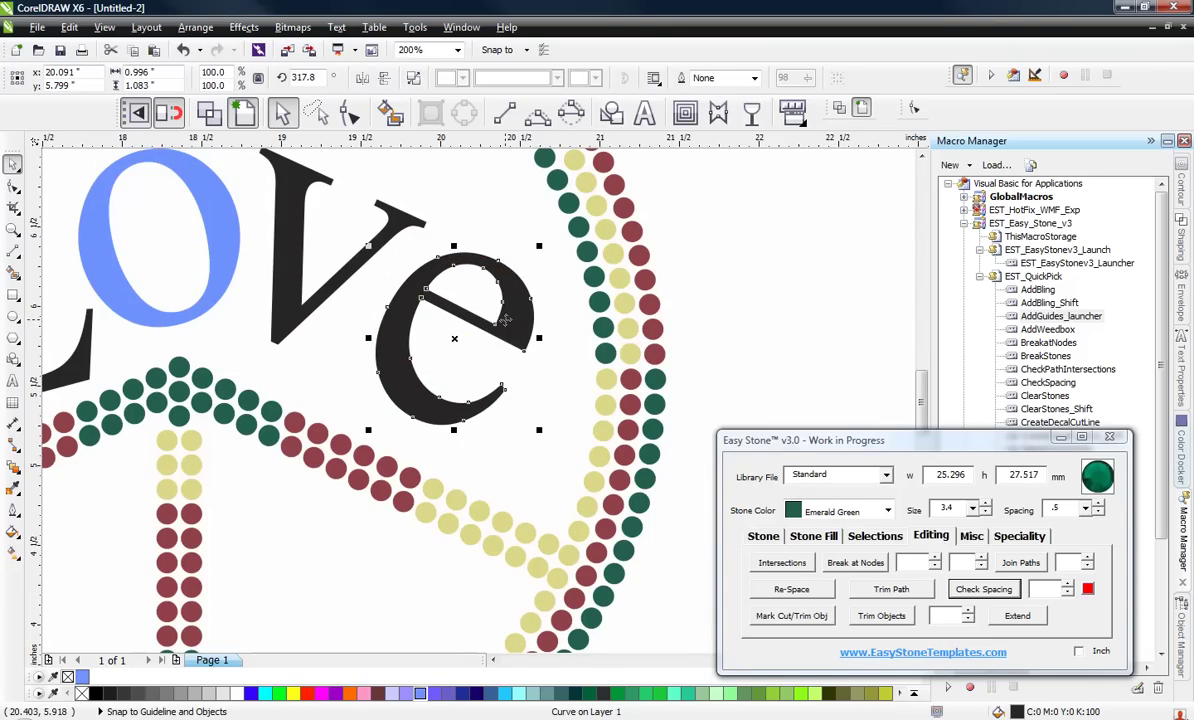
click(505, 302)
scroll(524, 314, down, 1)
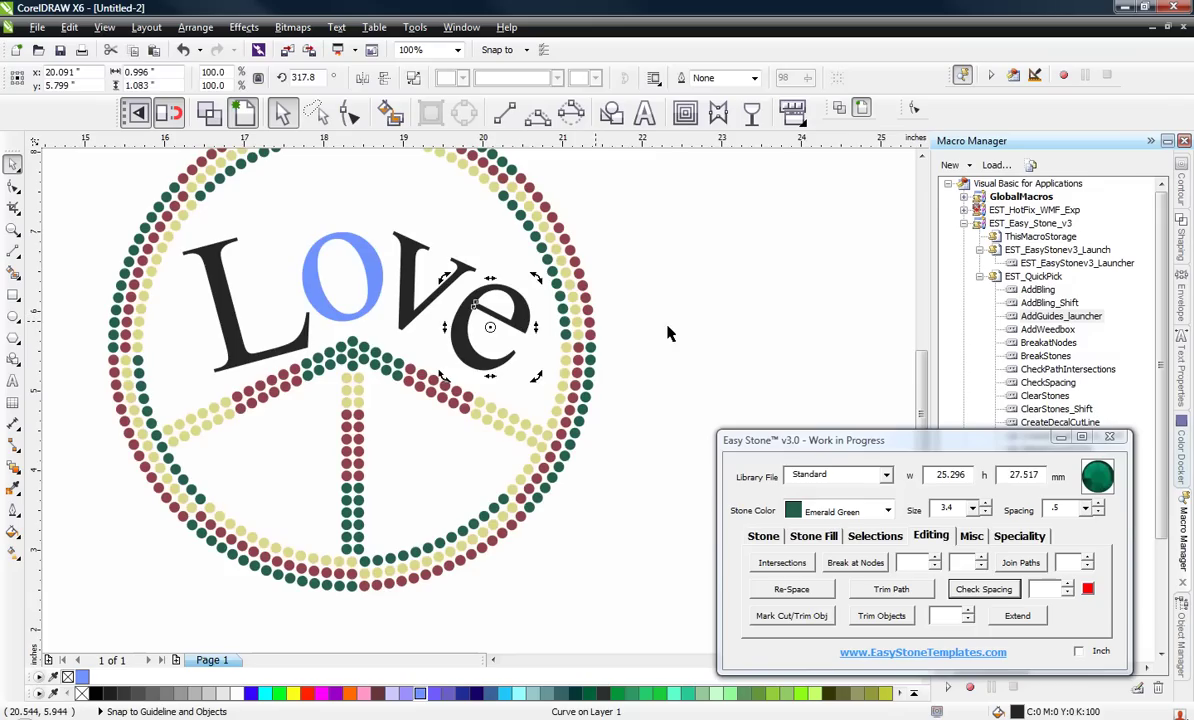
click(730, 328)
Examine the arranged Love letters and their clearance from the peace sign's ring and arms.
scroll(730, 328, down, 1)
scroll(592, 284, up, 1)
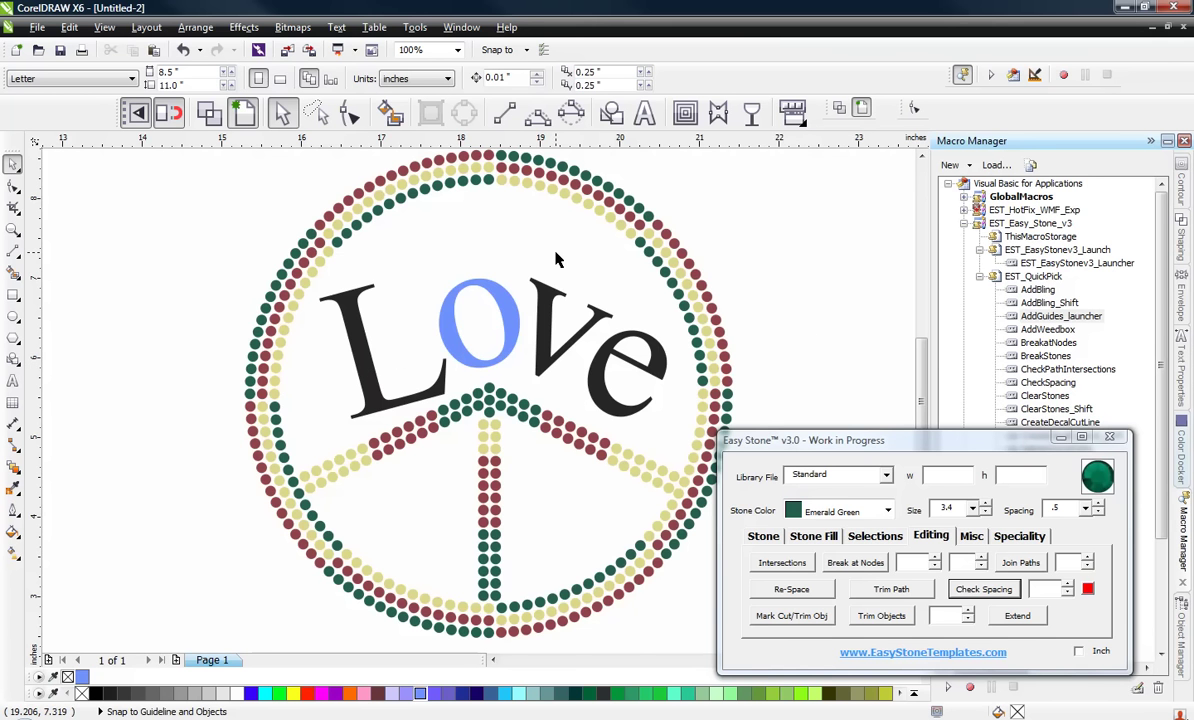
scroll(541, 283, down, 2)
scroll(500, 310, up, 4)
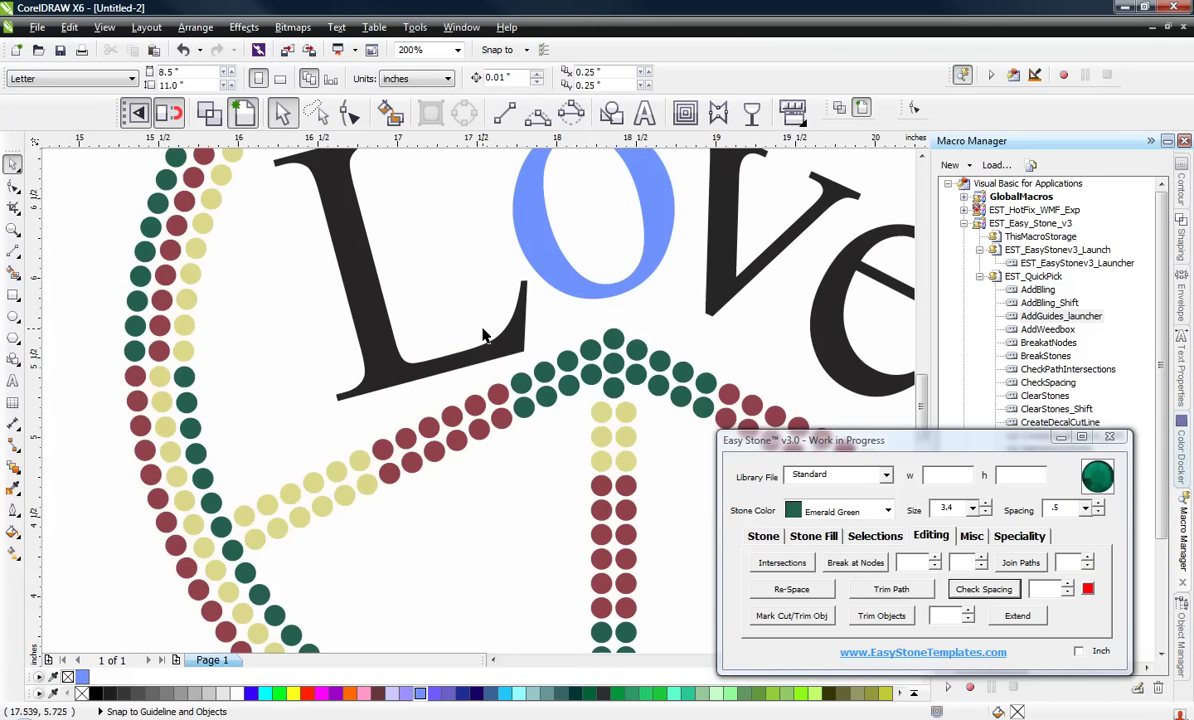
scroll(484, 334, down, 2)
scroll(450, 285, up, 2)
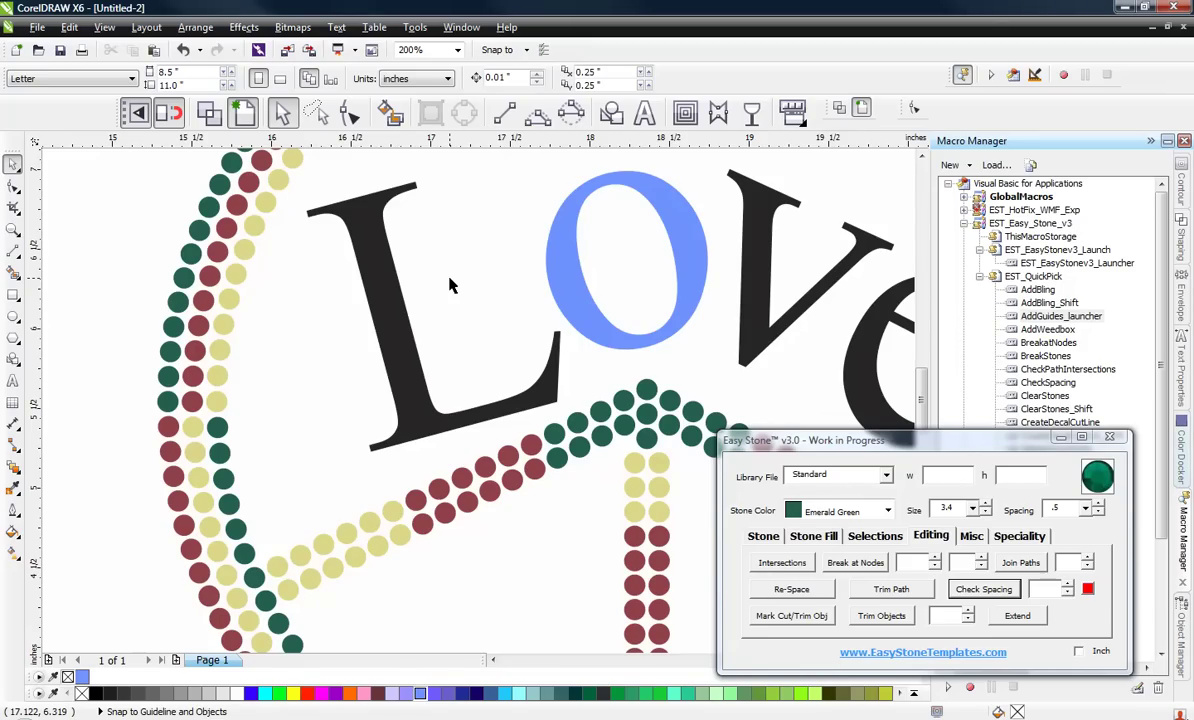
scroll(450, 285, down, 2)
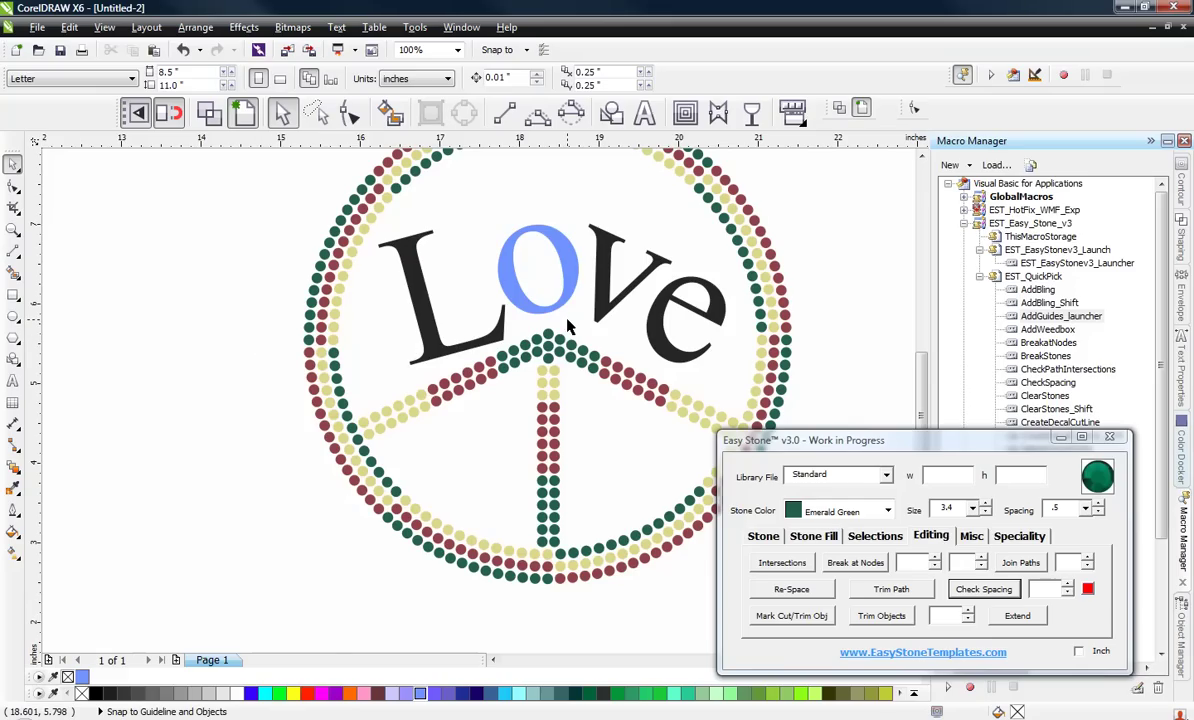
scroll(452, 326, up, 1)
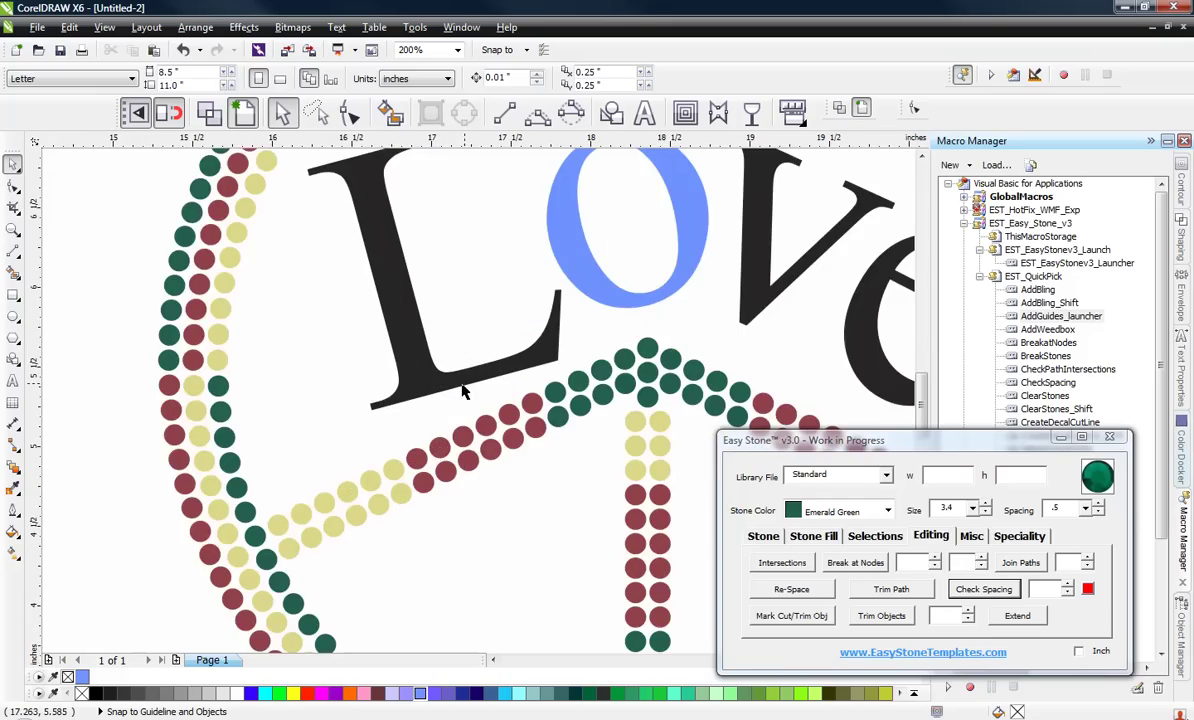
Place copies of a red 3.4 mm arm stone at both ends of the L's bottom edge, the right one at about x 17.71", y 5.52".
scroll(434, 444, up, 1)
click(464, 476)
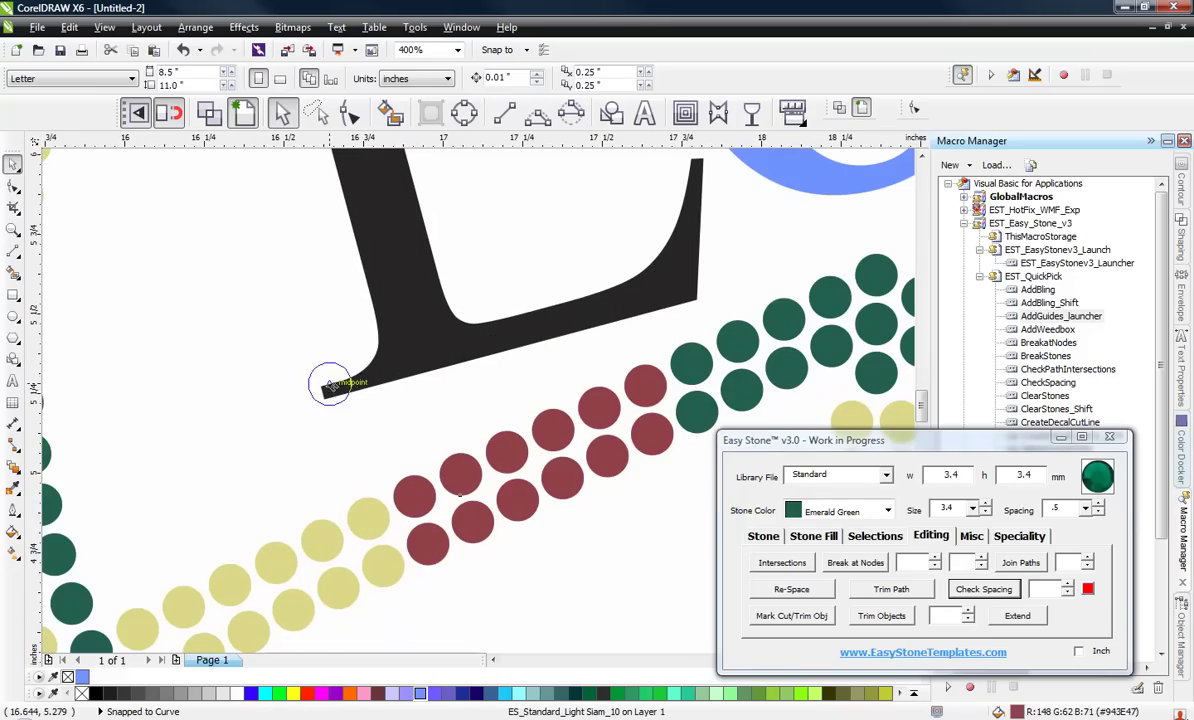
mouse_move(462, 472)
mouse_down()
mouse_move(328, 387)
mouse_move(322, 402)
mouse_move(701, 312)
mouse_move(697, 303)
mouse_up()
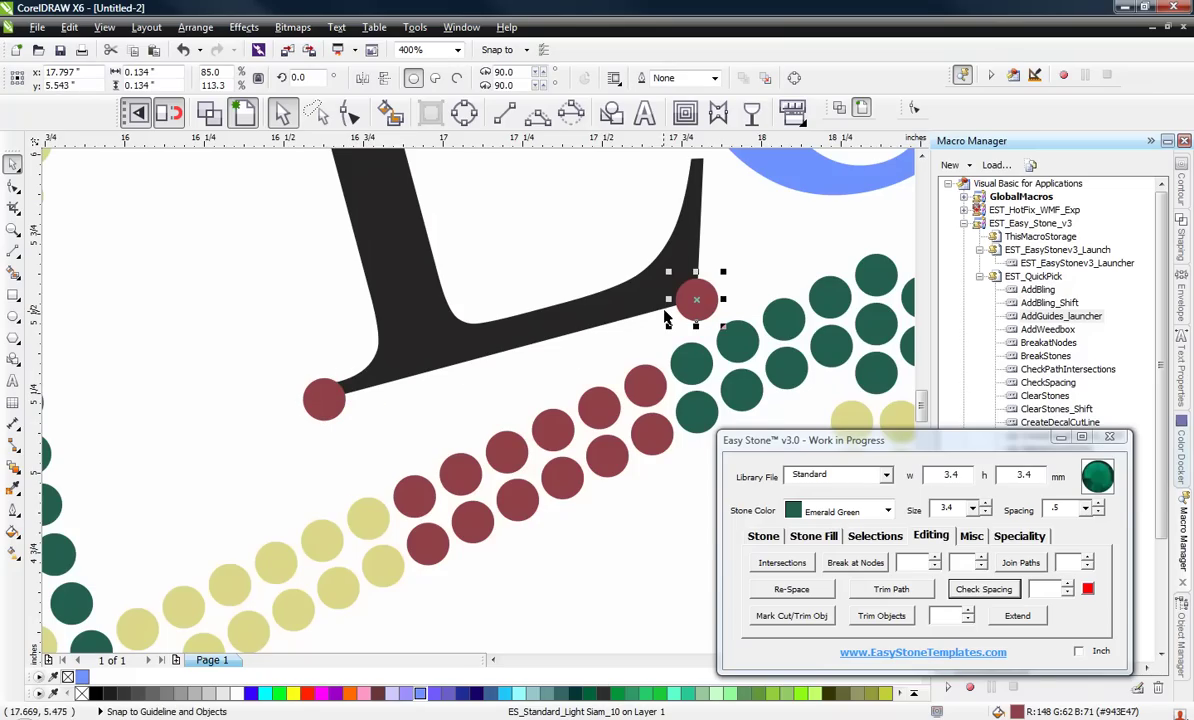
scroll(667, 318, up, 1)
drag(628, 312, 618, 314)
scroll(618, 314, down, 1)
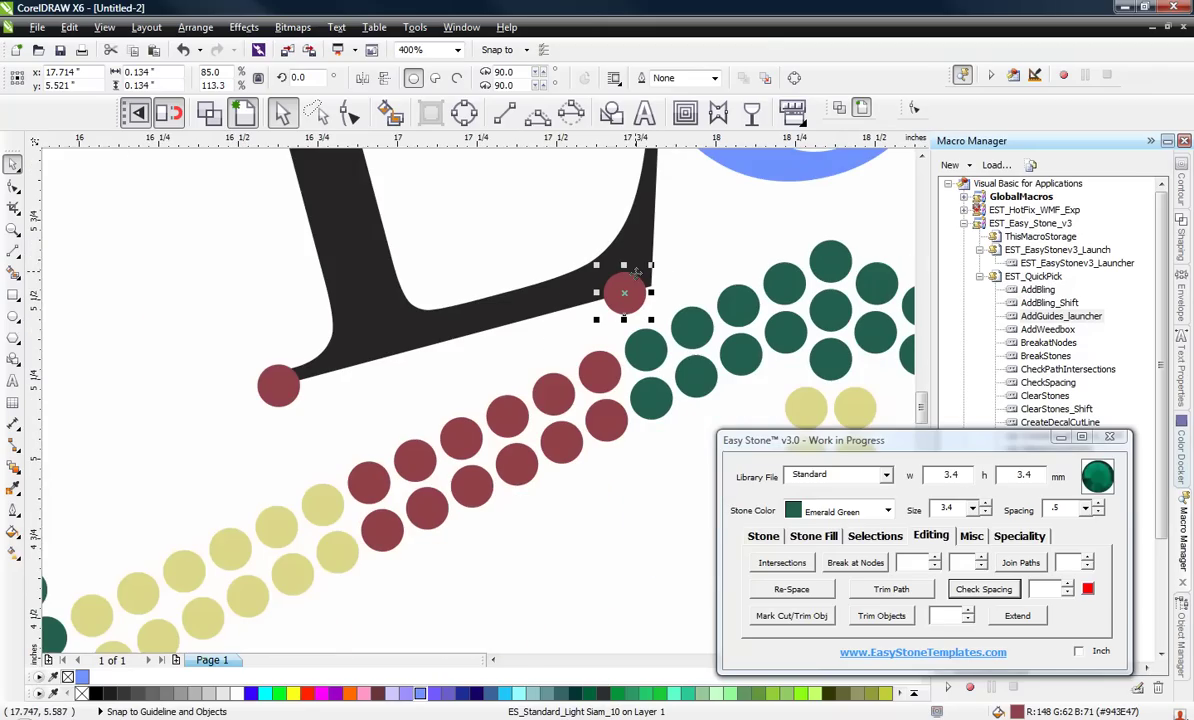
Fill the L's bottom edge between the two end stones using Add Stones, and delete the stone path.
click(281, 397)
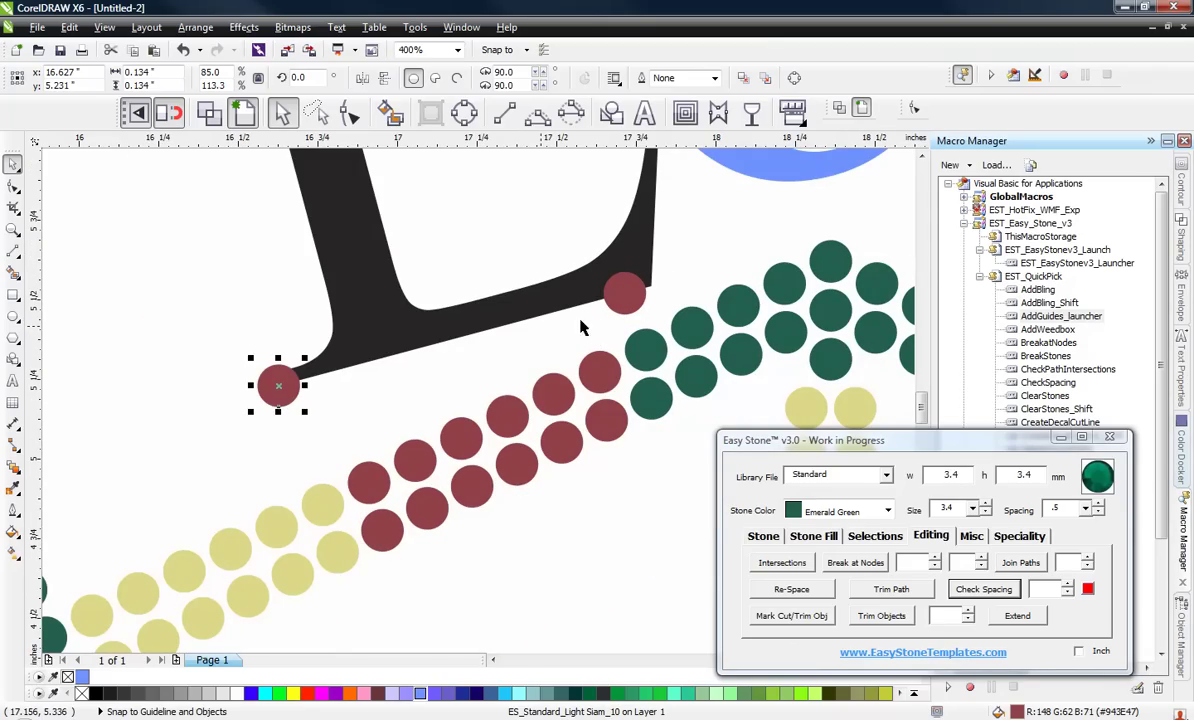
shift+click(618, 298)
click(764, 537)
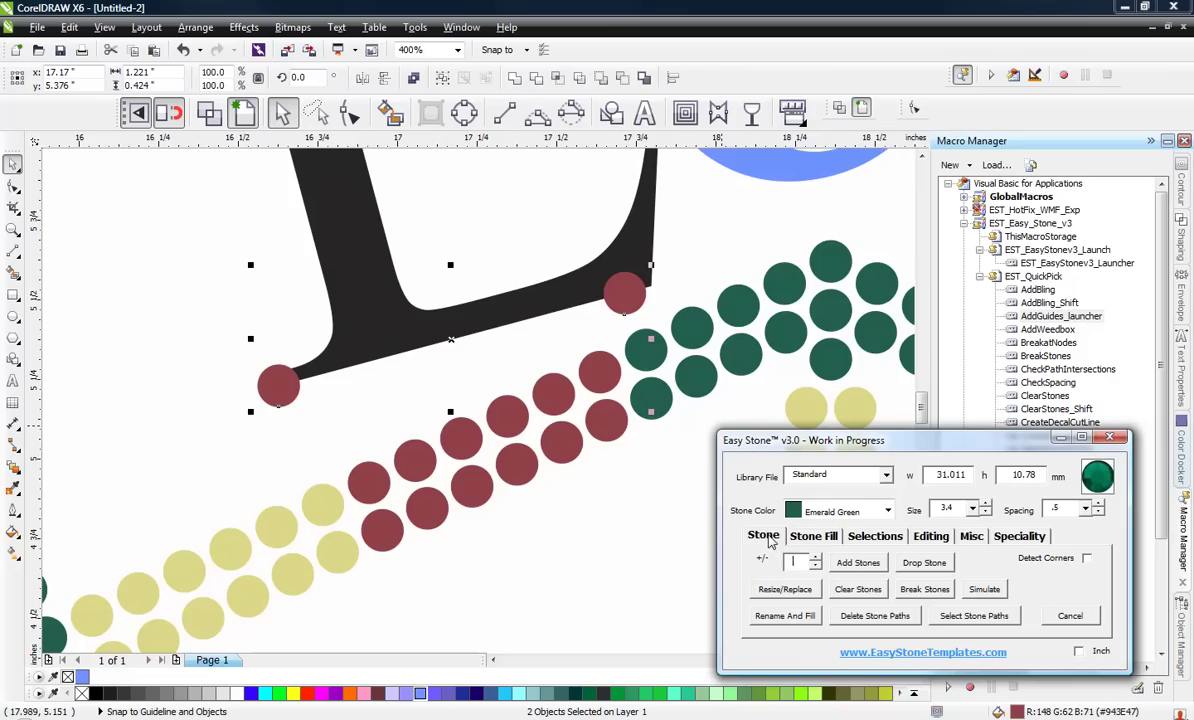
click(860, 563)
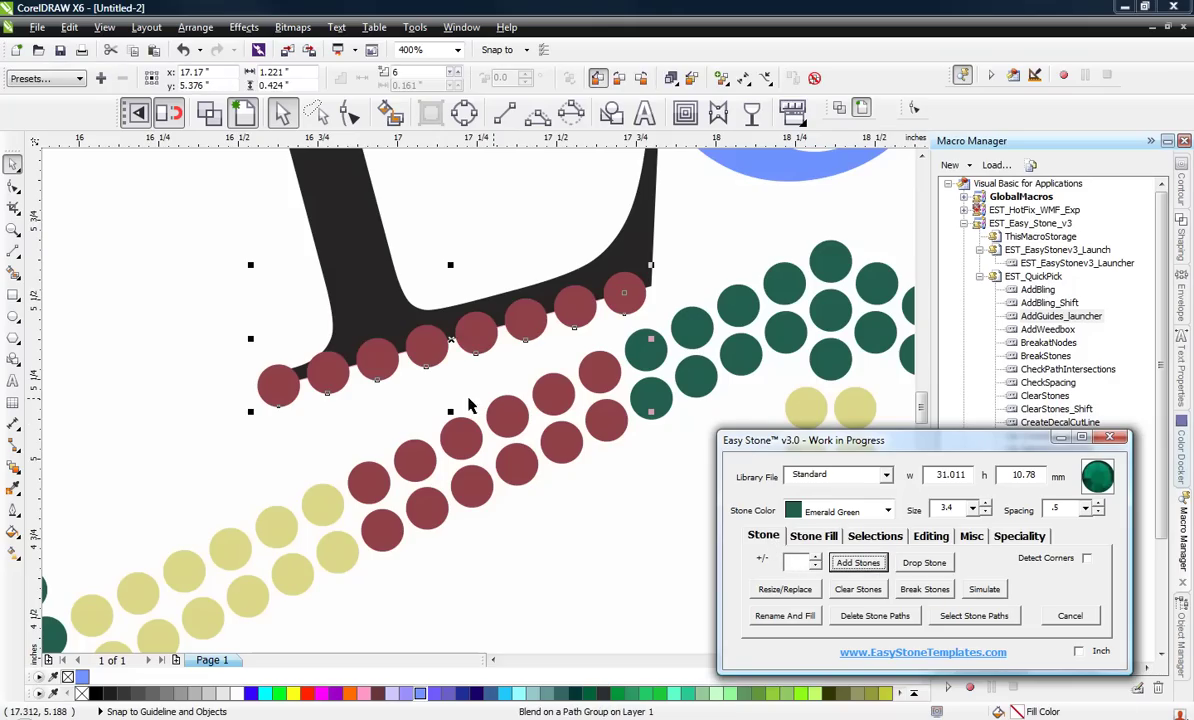
click(573, 328)
click(864, 615)
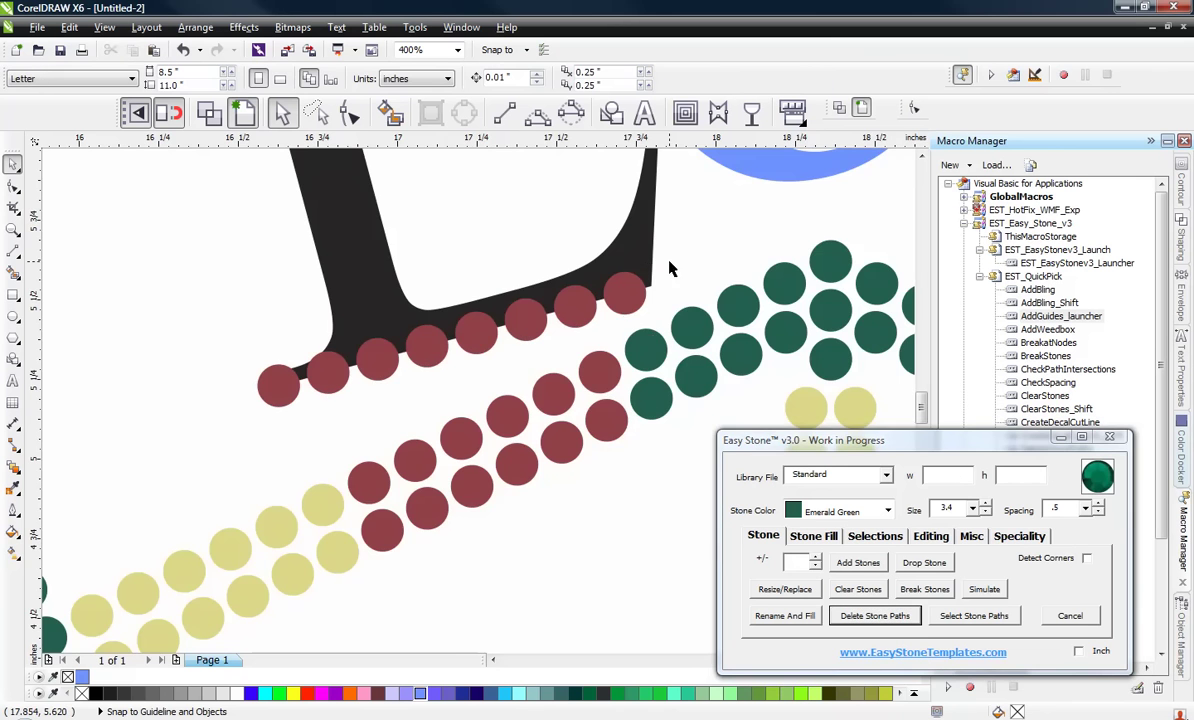
Copy the base row's right-end stone twice up the L's foot serif, at about y 5.67" and y 5.83".
scroll(553, 393, down, 5)
scroll(560, 390, up, 5)
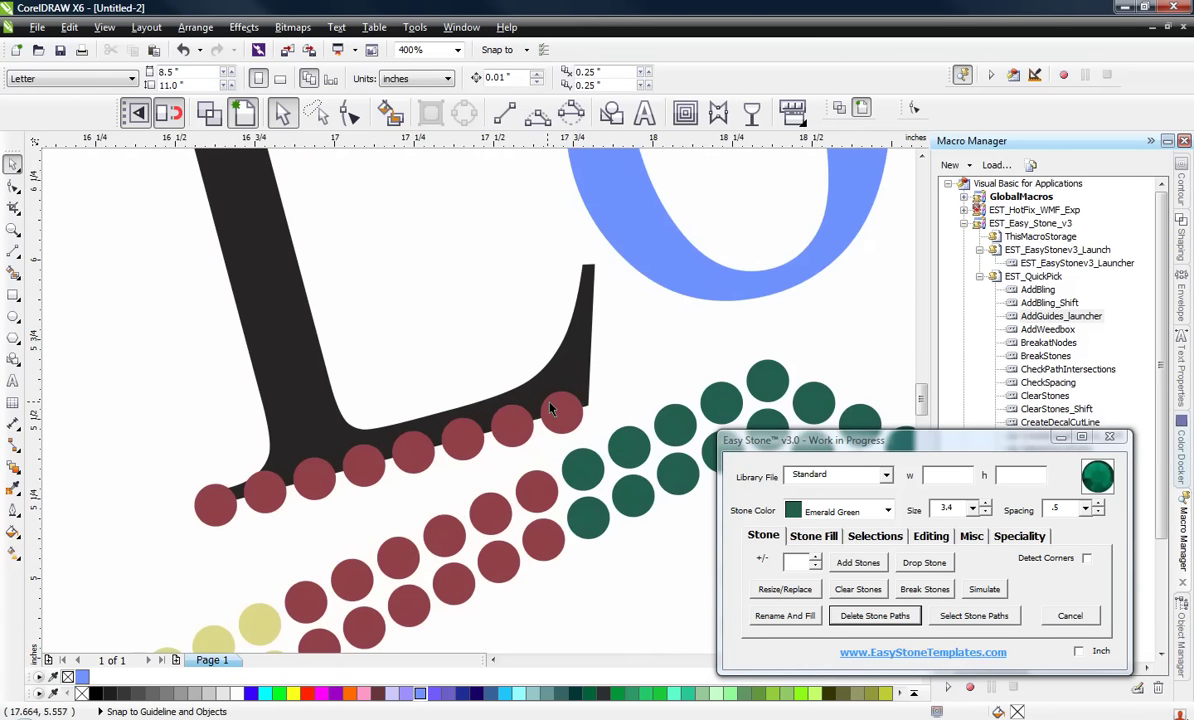
scroll(568, 390, up, 2)
click(568, 340)
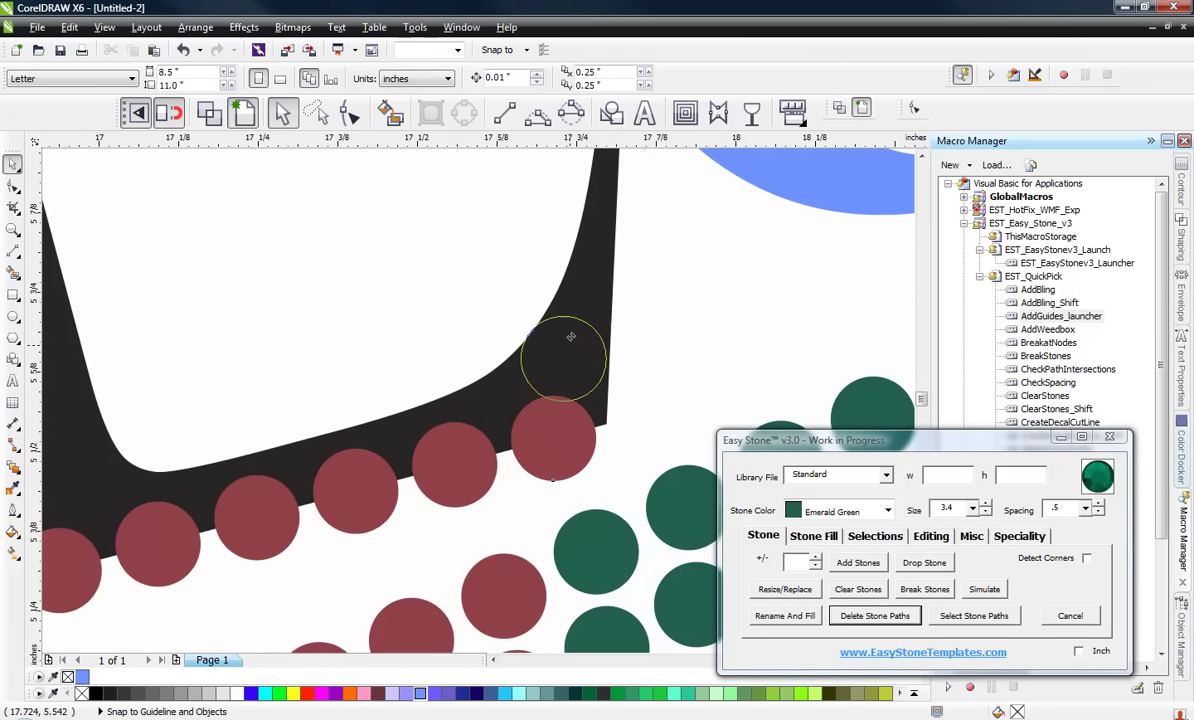
click(571, 335)
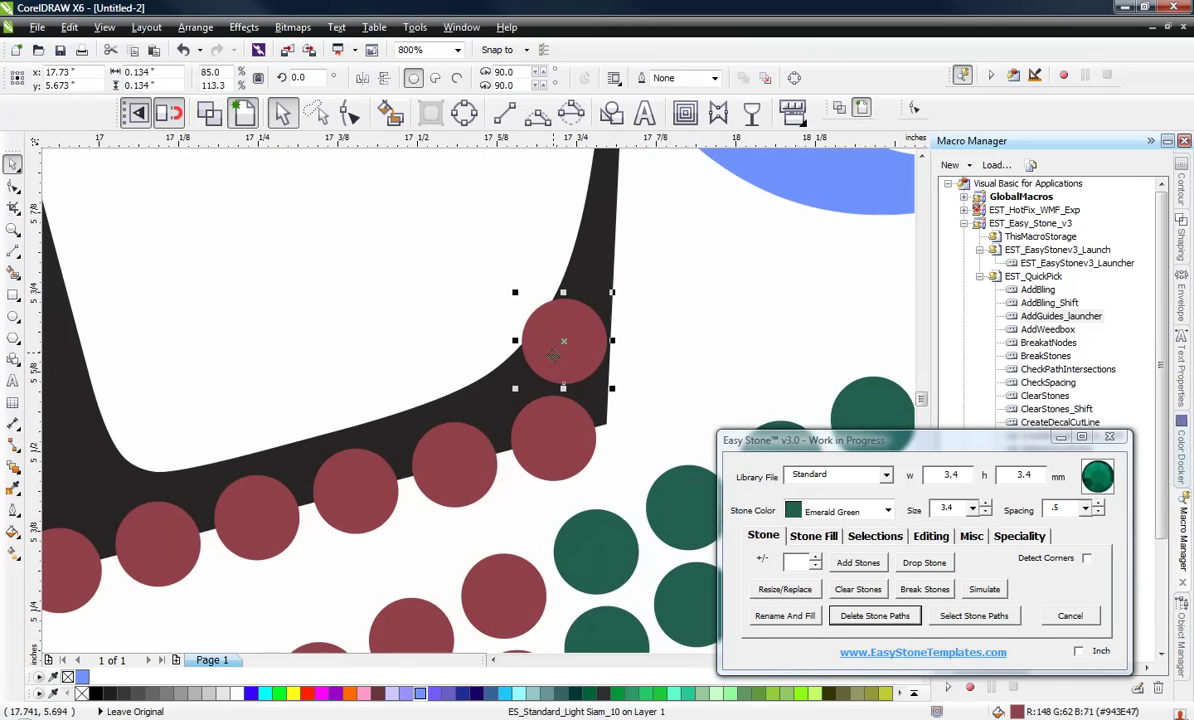
click(563, 257)
scroll(592, 400, down, 1)
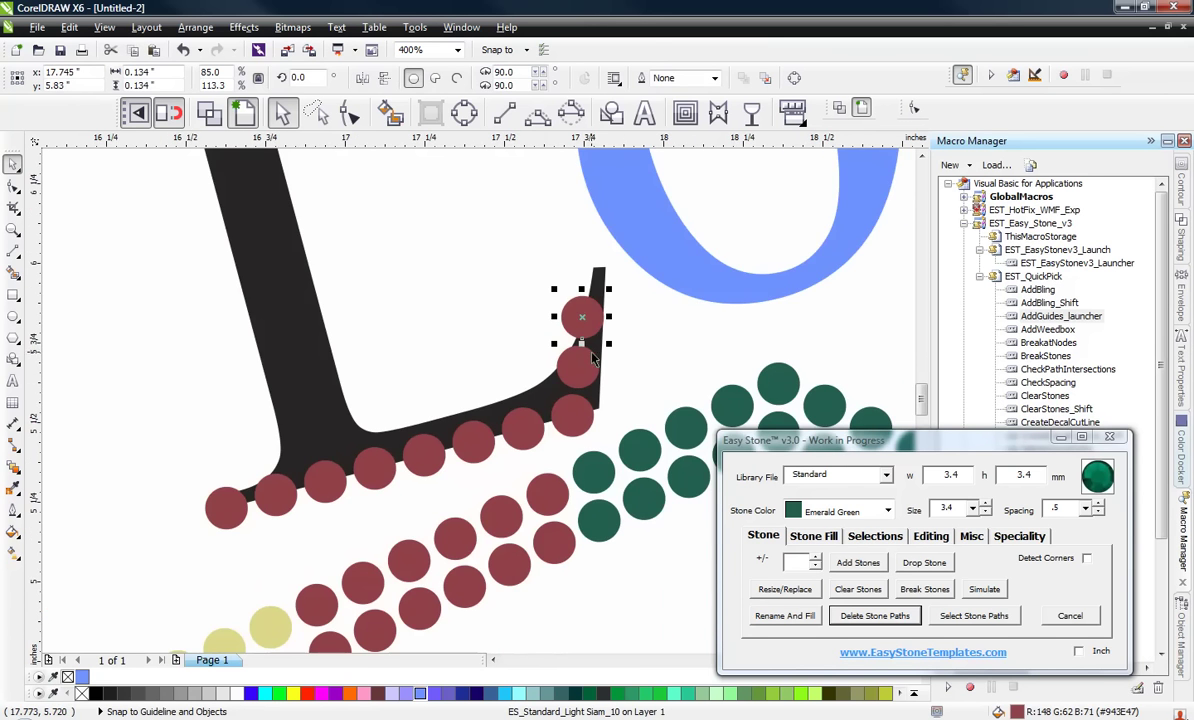
key(Escape)
Copy the four leftmost stones of the L's base row onto the L's top serif.
scroll(618, 330, down, 1)
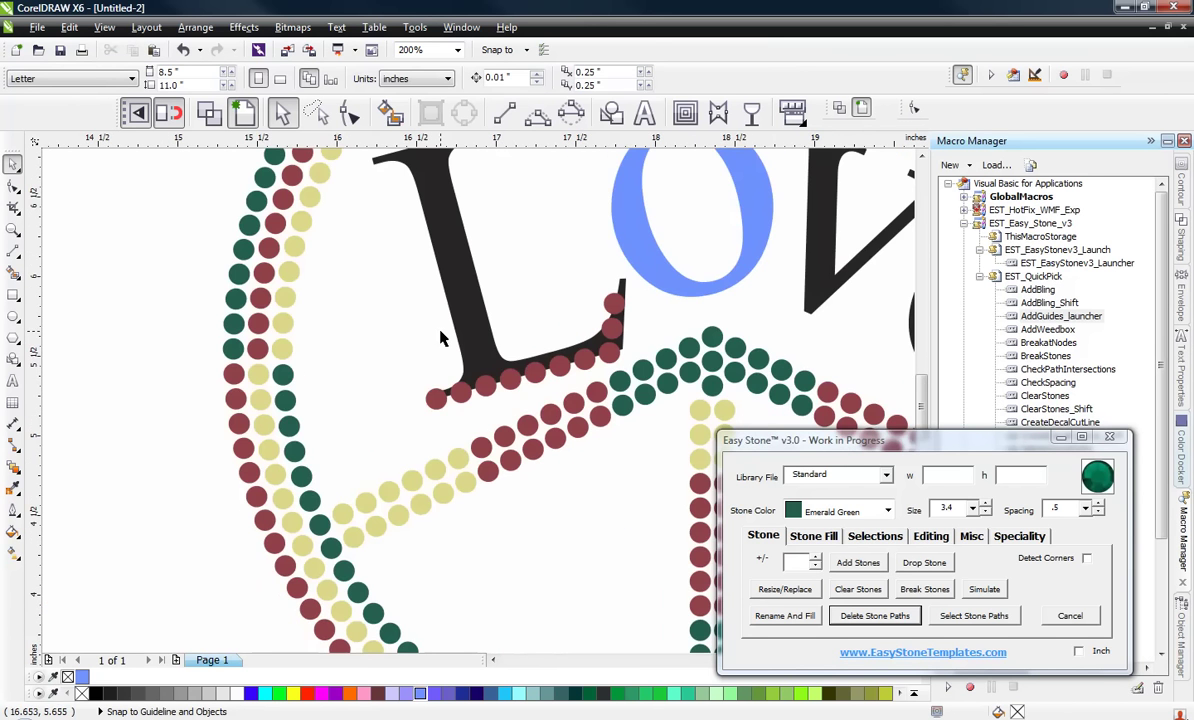
scroll(496, 394, up, 1)
scroll(485, 421, down, 1)
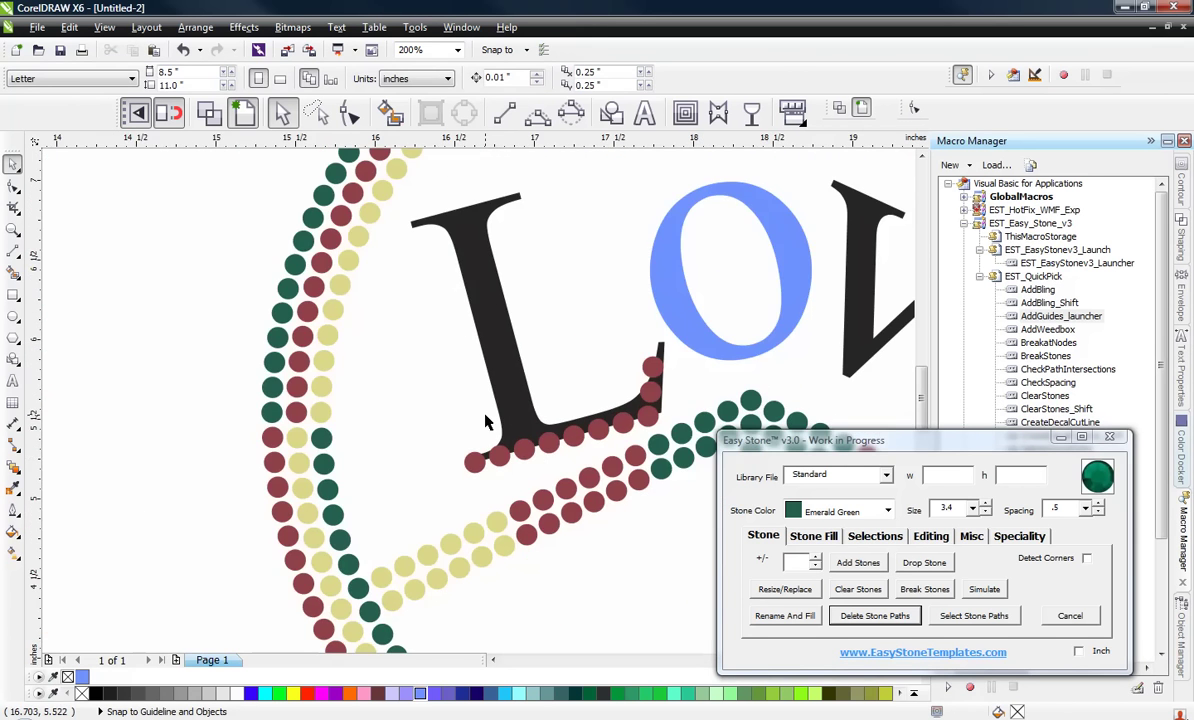
drag(447, 440, 493, 204)
shift+click(522, 446)
shift+click(546, 439)
scroll(486, 208, up, 3)
scroll(493, 204, down, 3)
key(Escape)
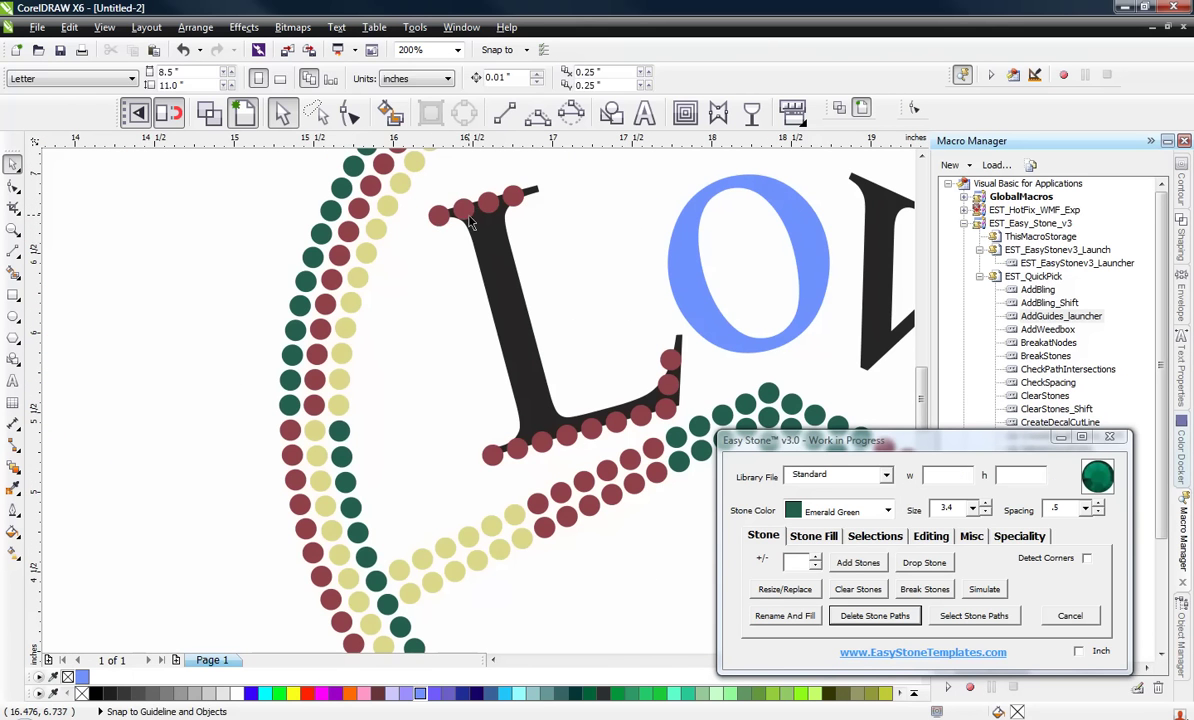
click(470, 219)
click(525, 450)
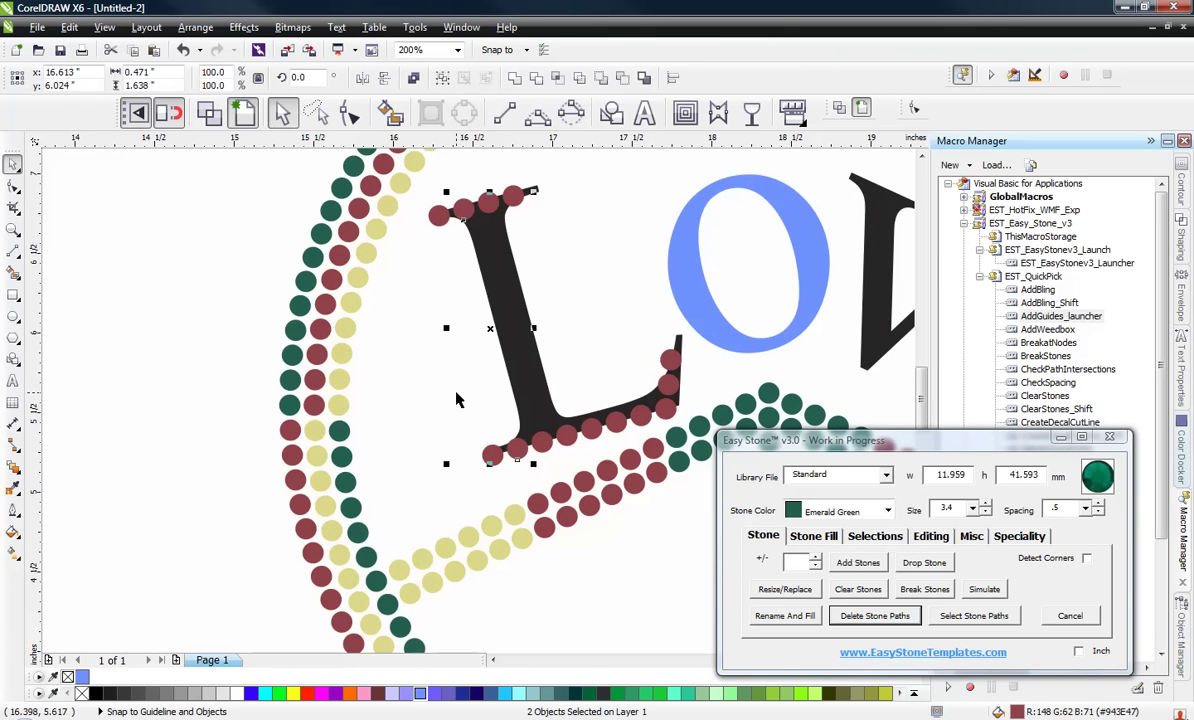
key(Escape)
Shift the four top-serif stones slightly down and left along the serif, centred at about x 16.47", y 6.76".
scroll(465, 213, up, 3)
click(385, 283)
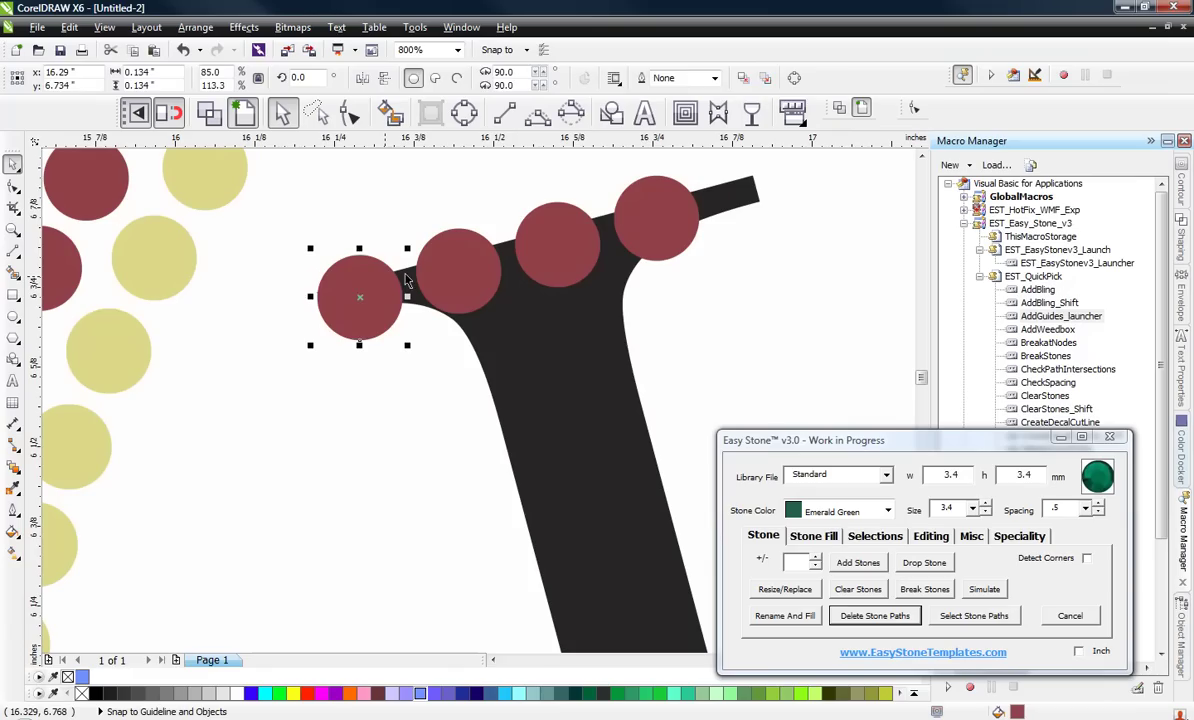
shift+click(475, 262)
shift+click(560, 236)
shift+click(652, 232)
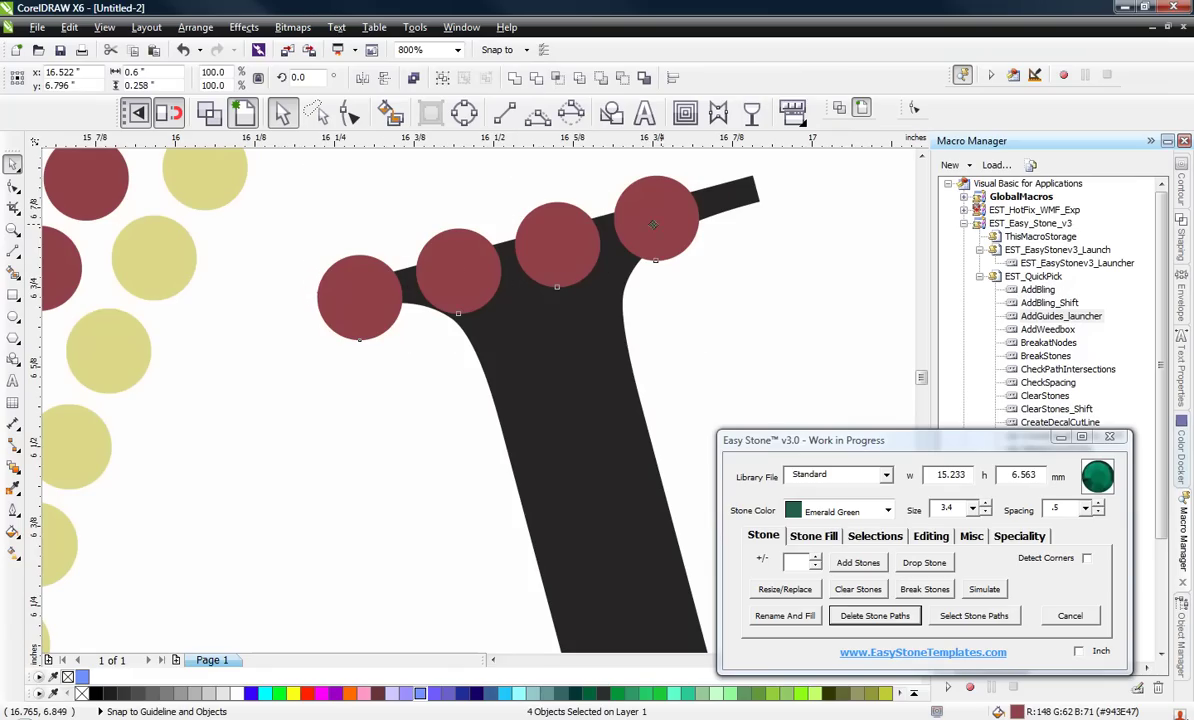
drag(652, 232, 615, 256)
scroll(615, 250, down, 3)
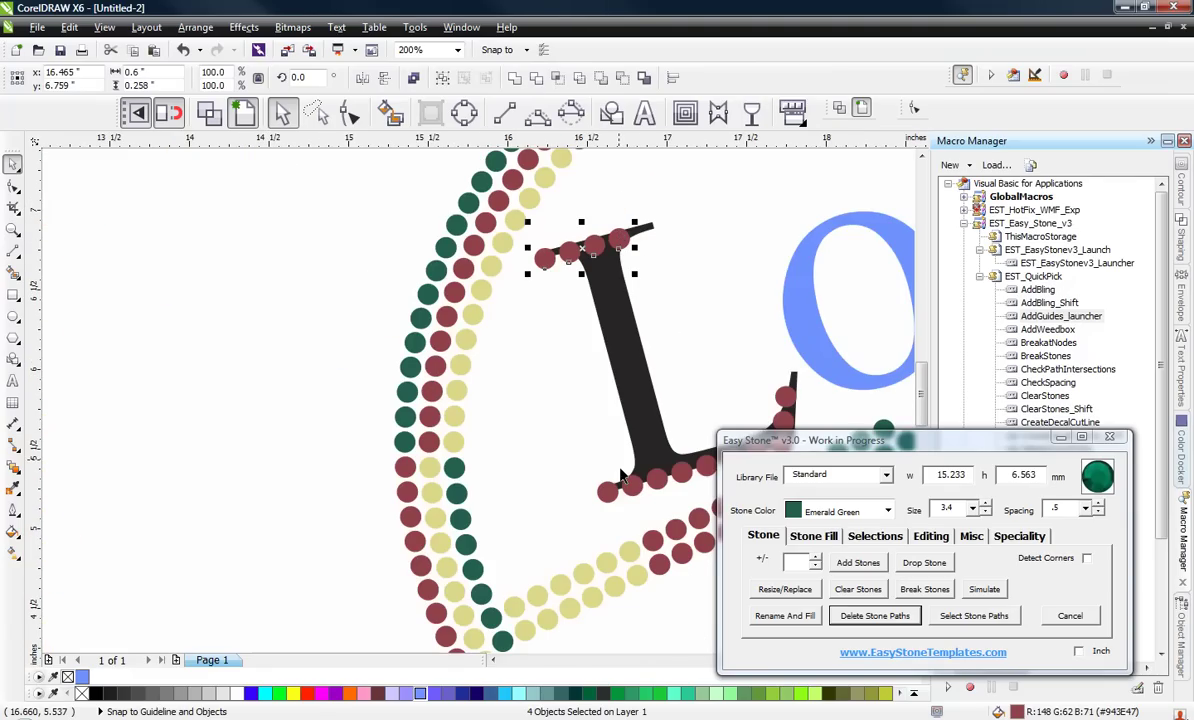
click(568, 252)
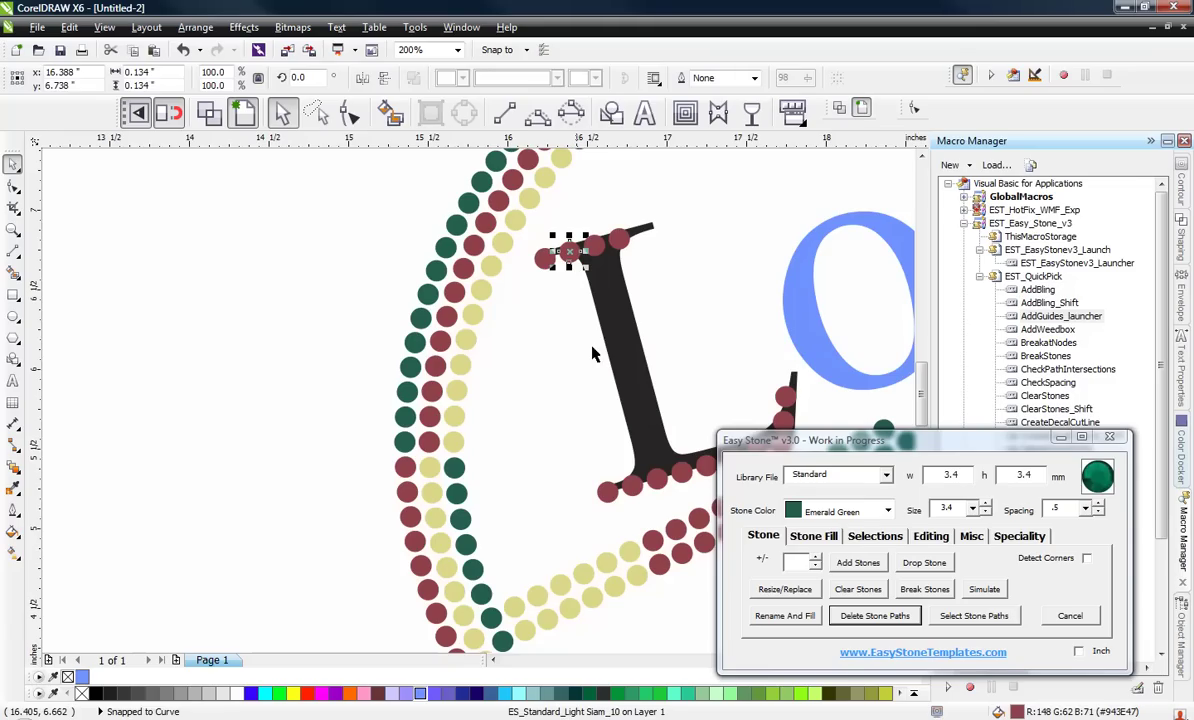
shift+click(606, 492)
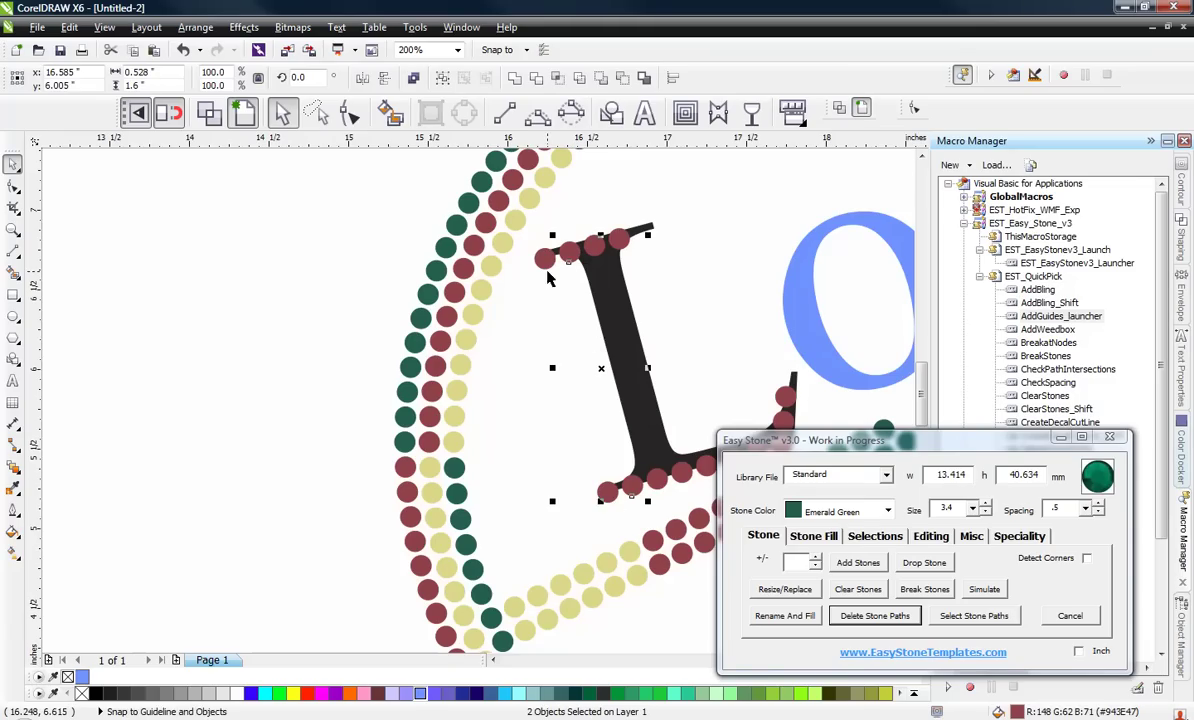
key(Escape)
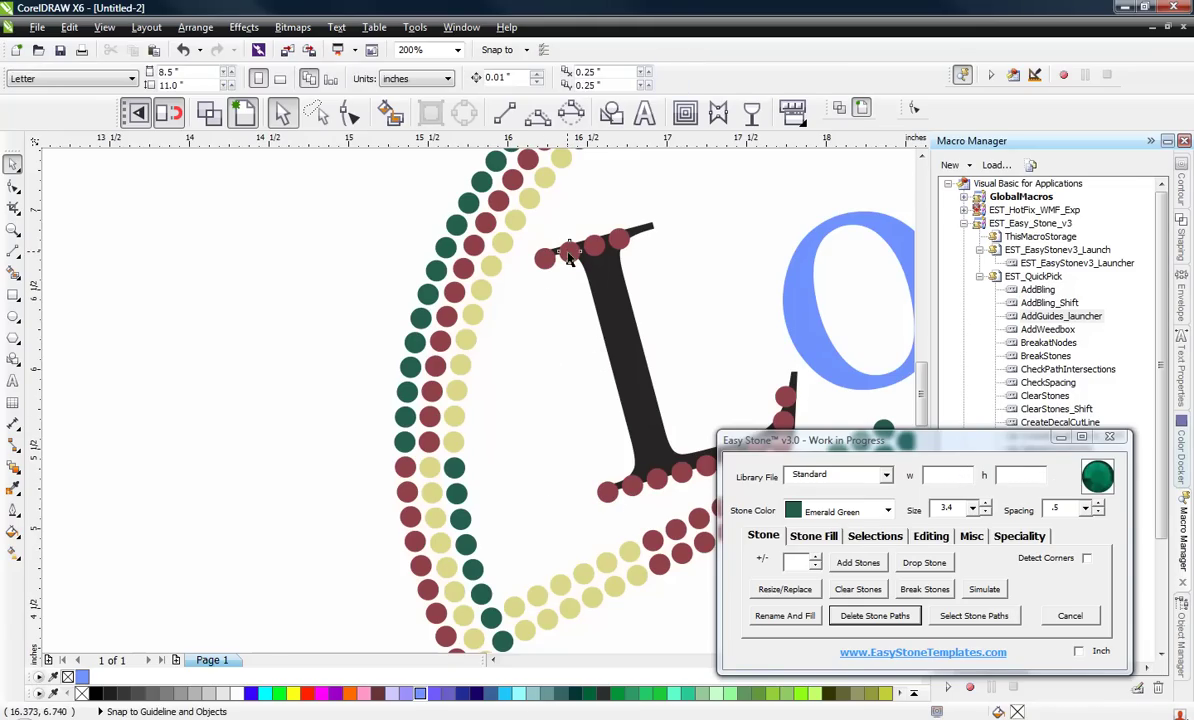
Add a row of stones along the L stem's left edge, between the second stones of the top serif and the base.
click(568, 254)
shift+click(606, 492)
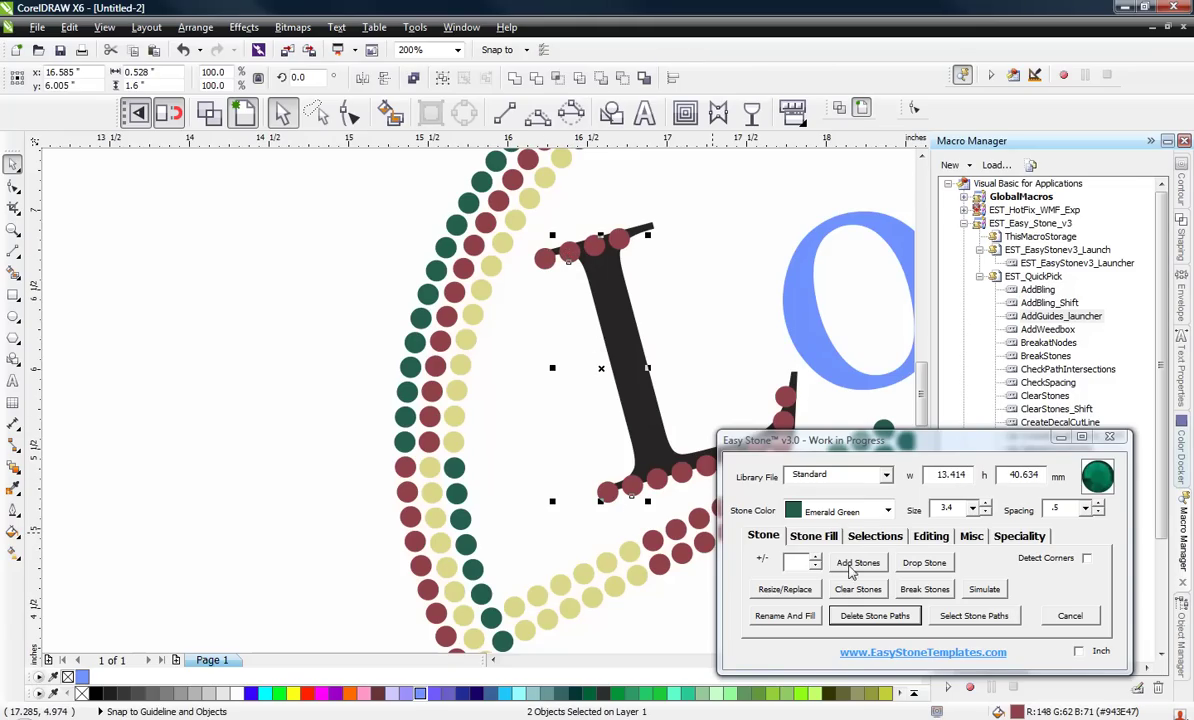
click(857, 563)
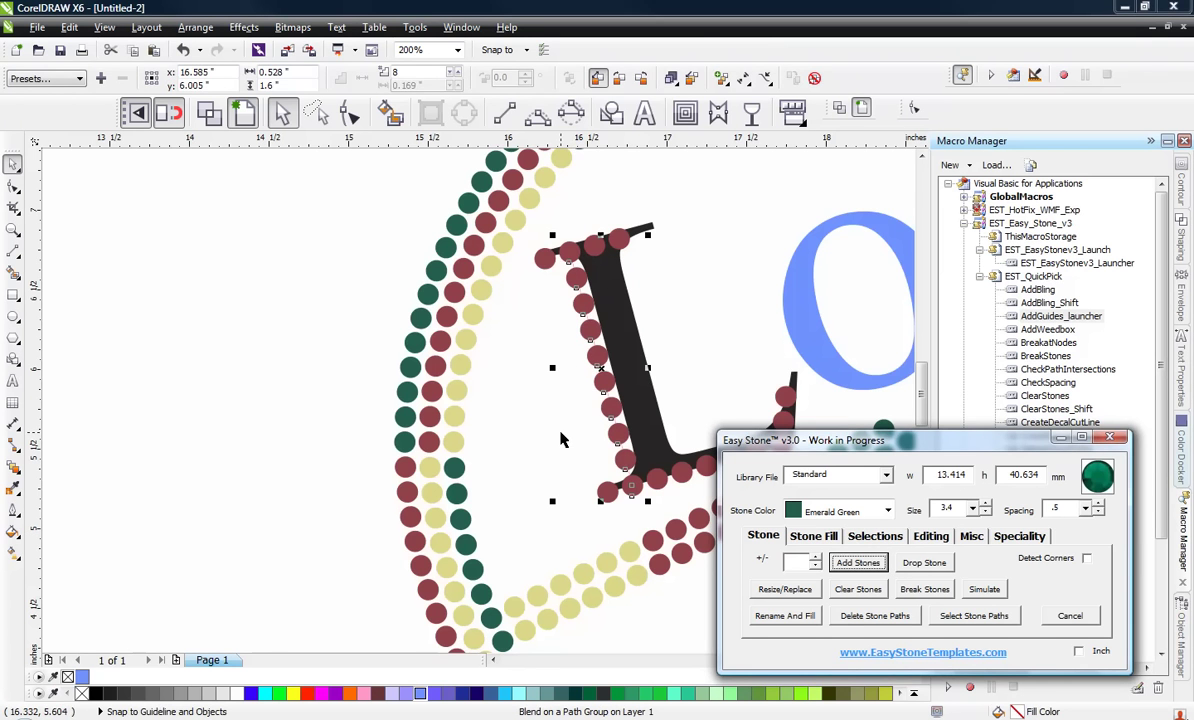
Copy the L stem's left row of stones one stone to the right, starting from the base row's third stone.
click(604, 448)
click(545, 432)
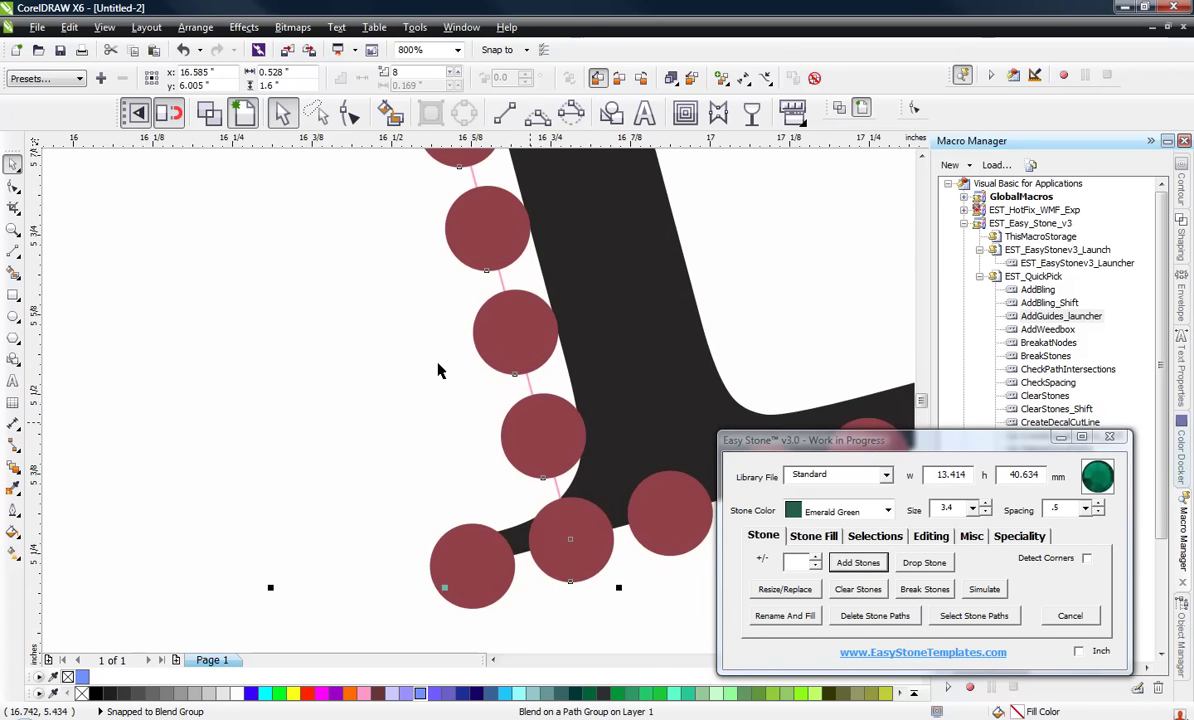
scroll(440, 368, down, 2)
scroll(493, 418, up, 2)
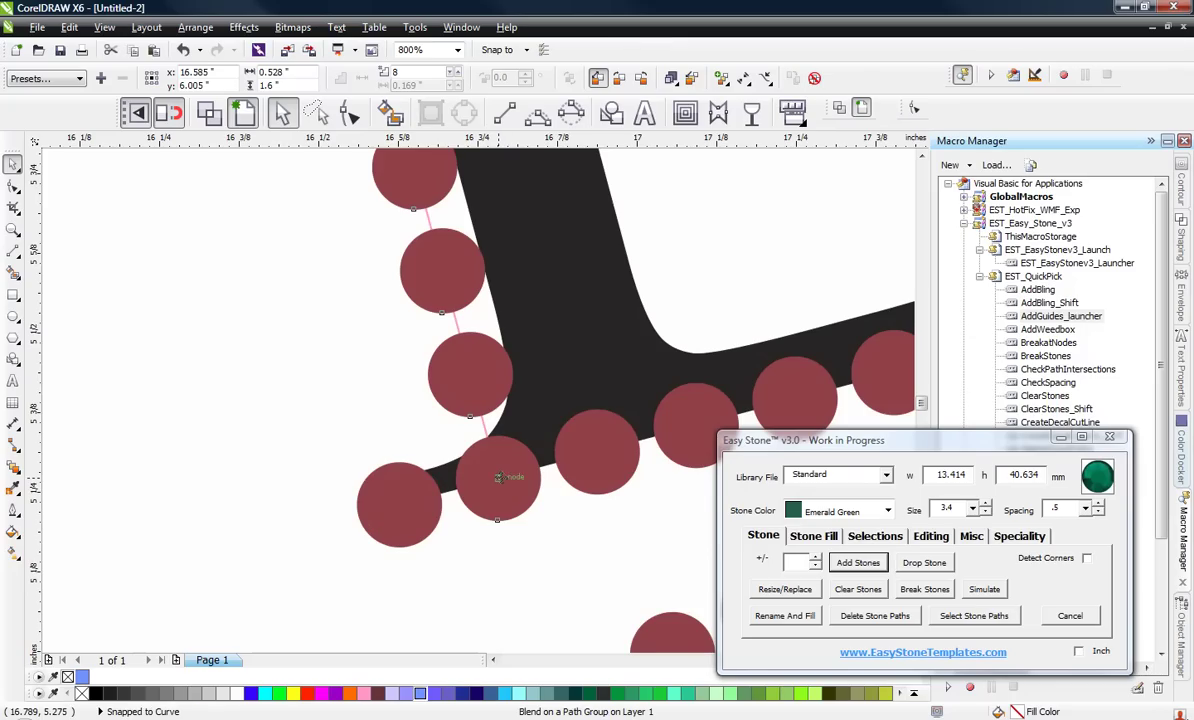
drag(497, 477, 597, 450)
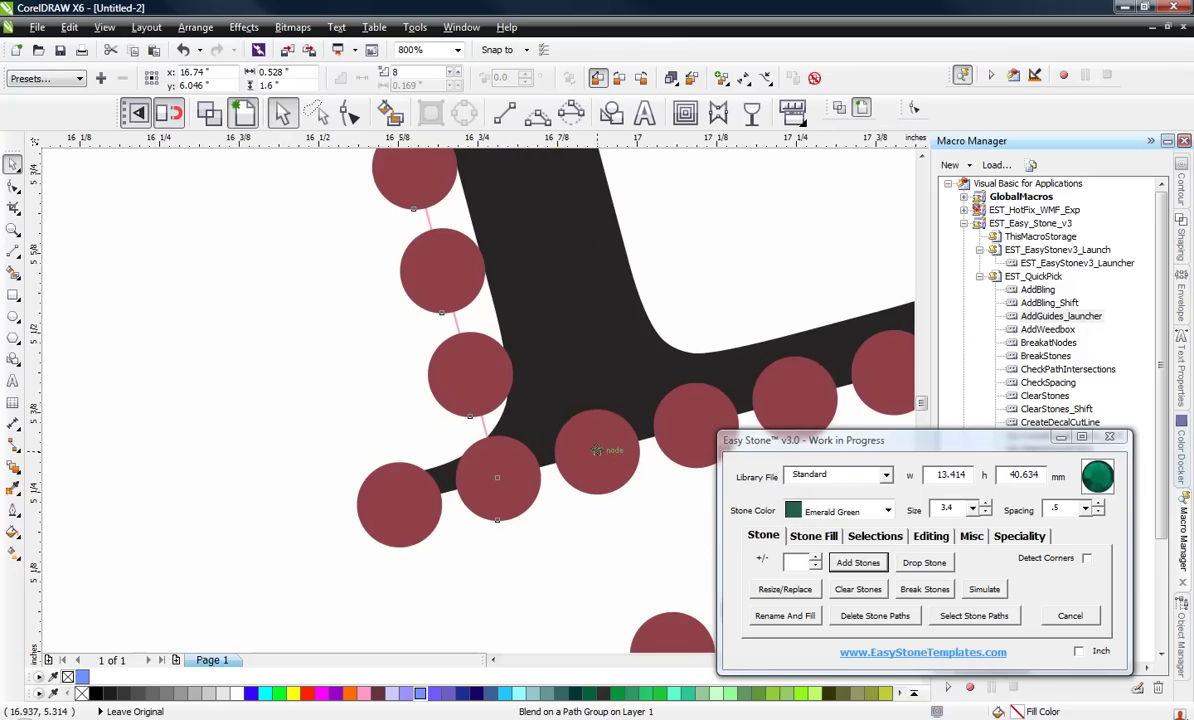
scroll(597, 450, down, 2)
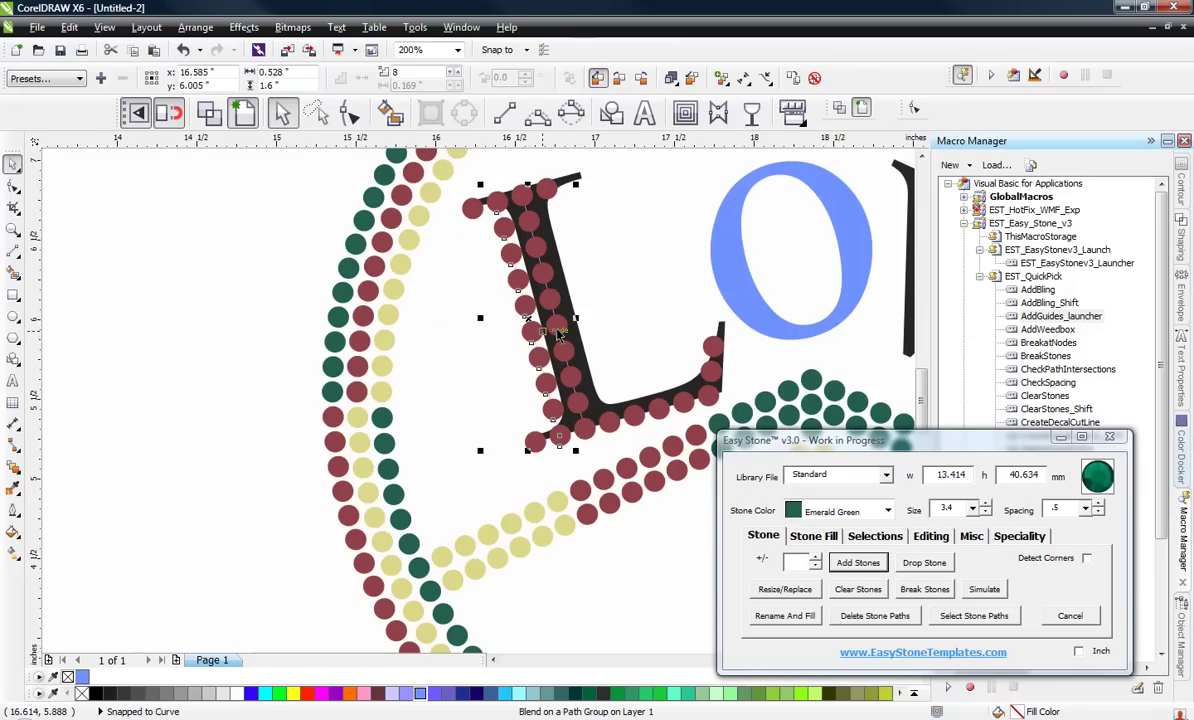
key(Escape)
scroll(558, 336, down, 1)
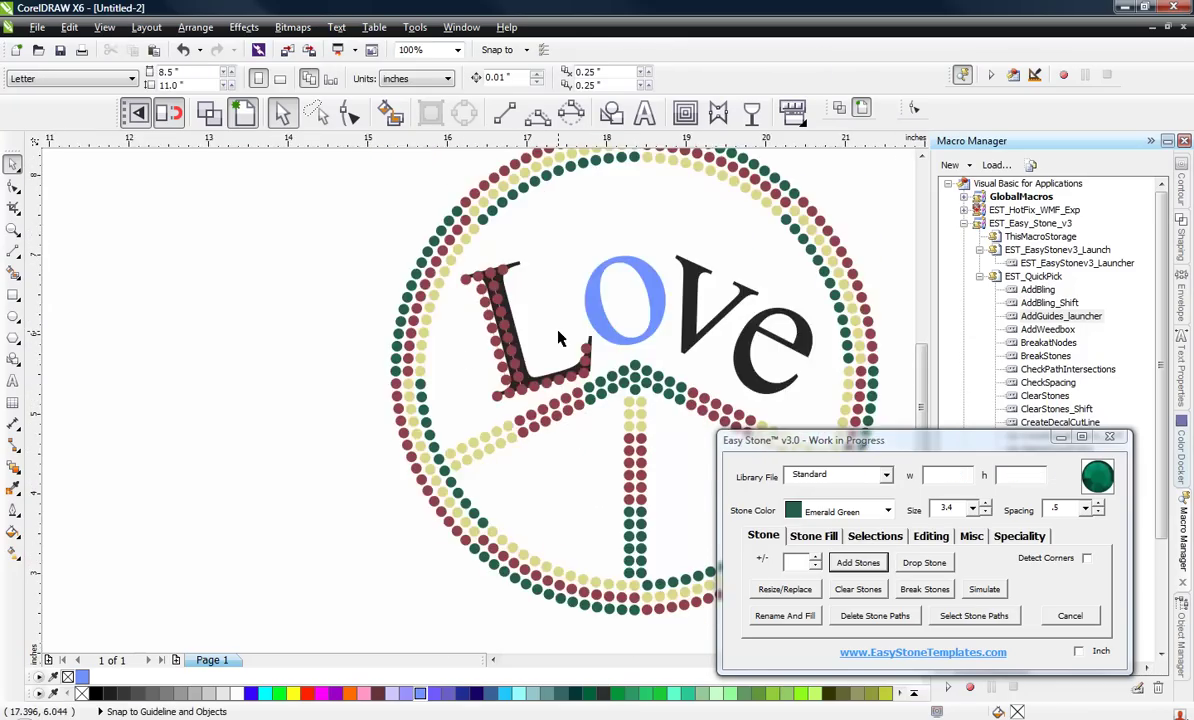
Remove the stone paths from both L stem rows and delete the black L outline.
scroll(558, 336, up, 1)
click(465, 299)
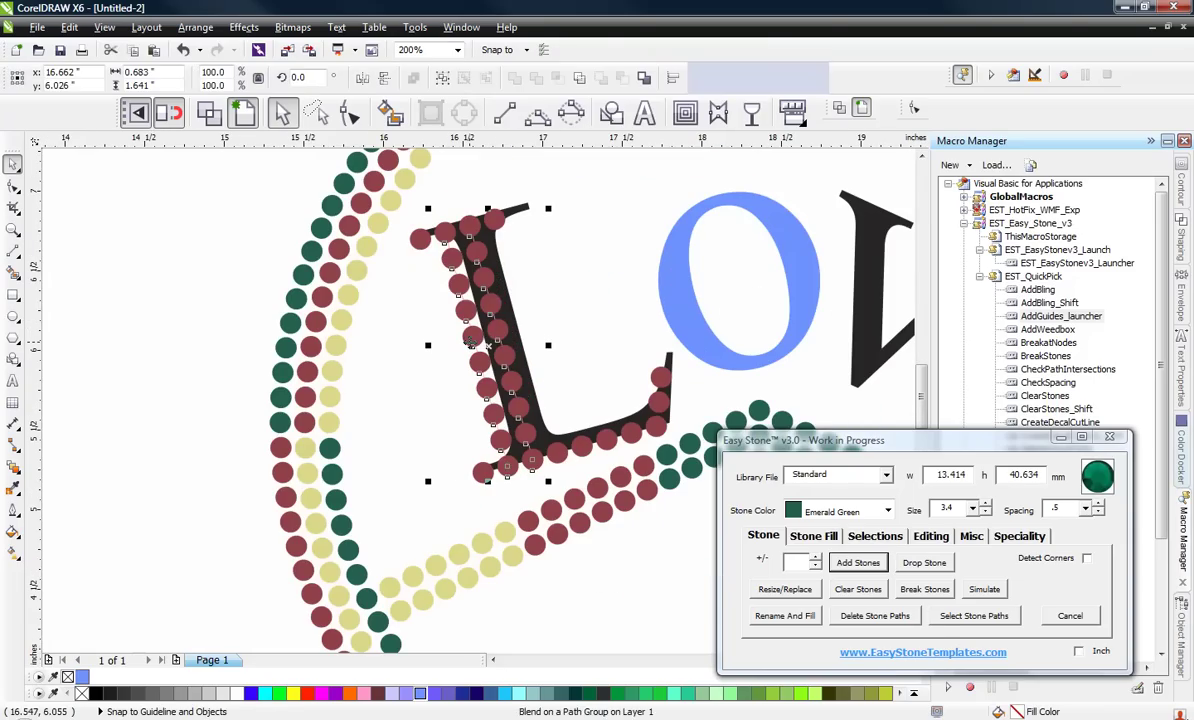
click(878, 617)
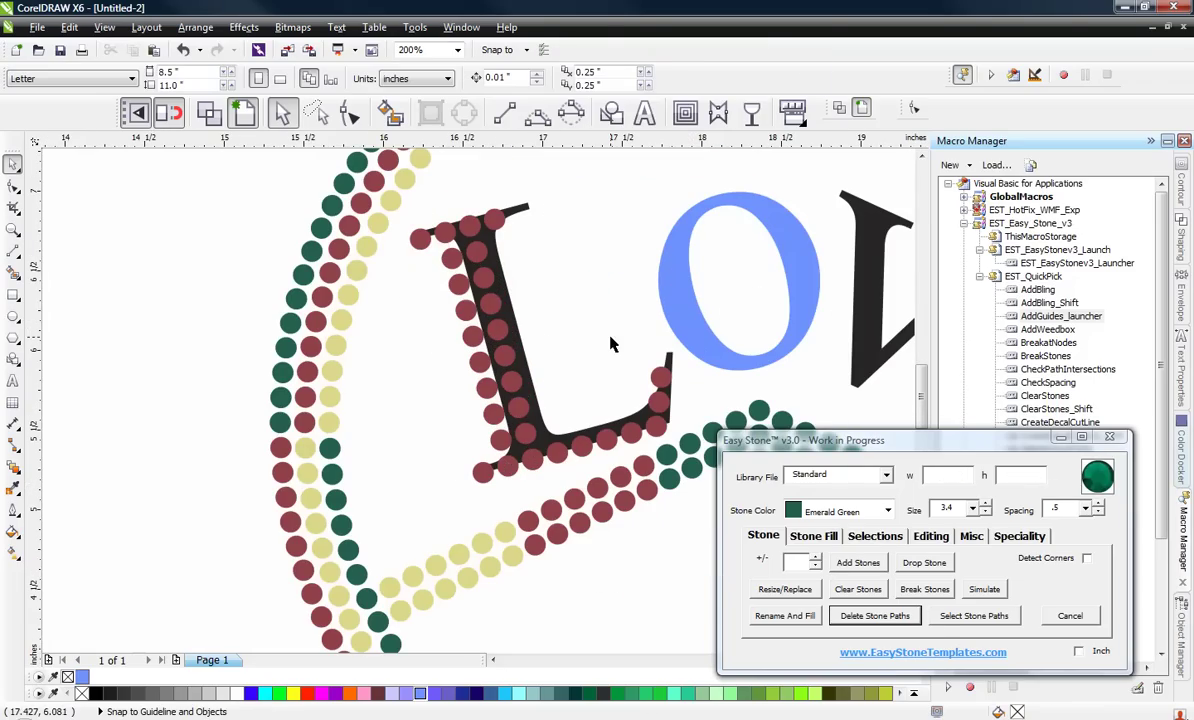
click(521, 338)
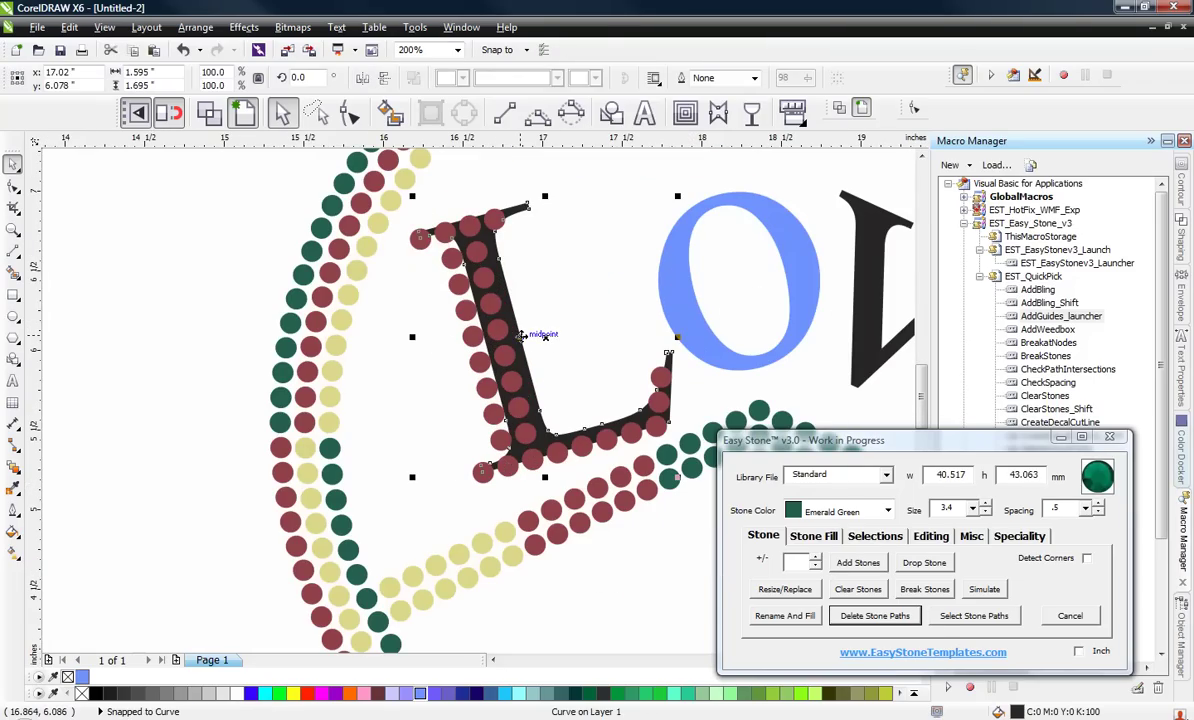
key(Delete)
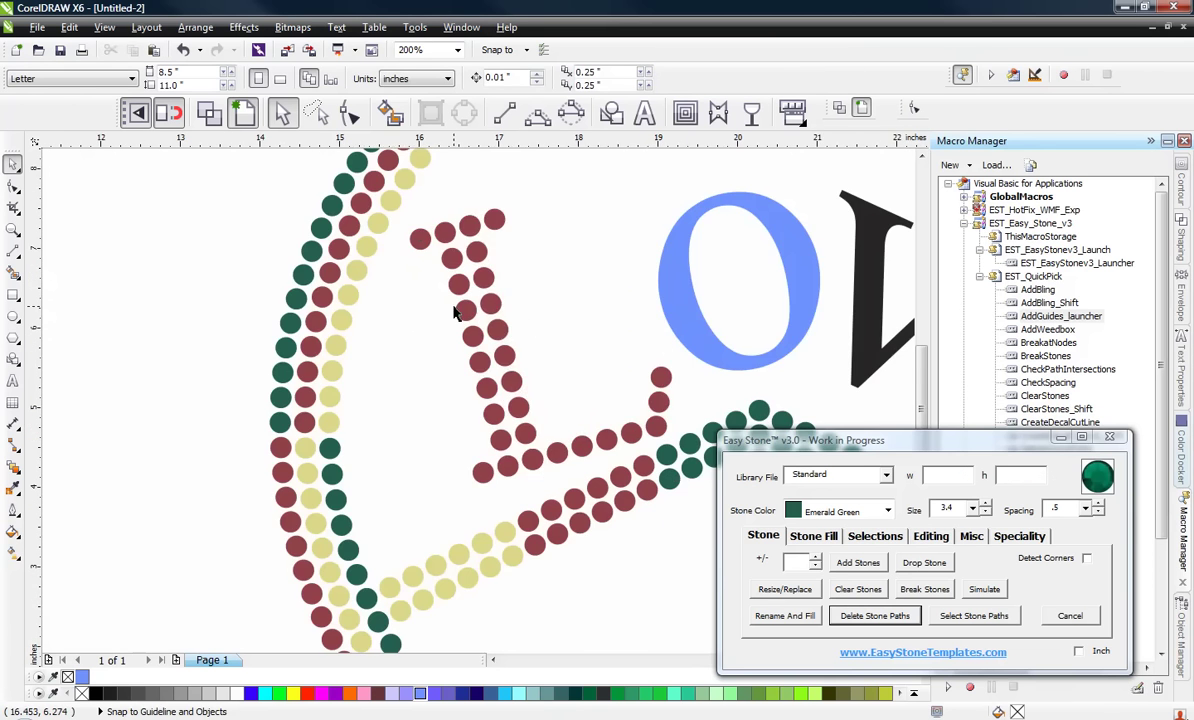
Copy the uppermost stone of the L's foot serif onto the O's thin lower part, at about x 18.41", y 5.94".
scroll(469, 314, down, 2)
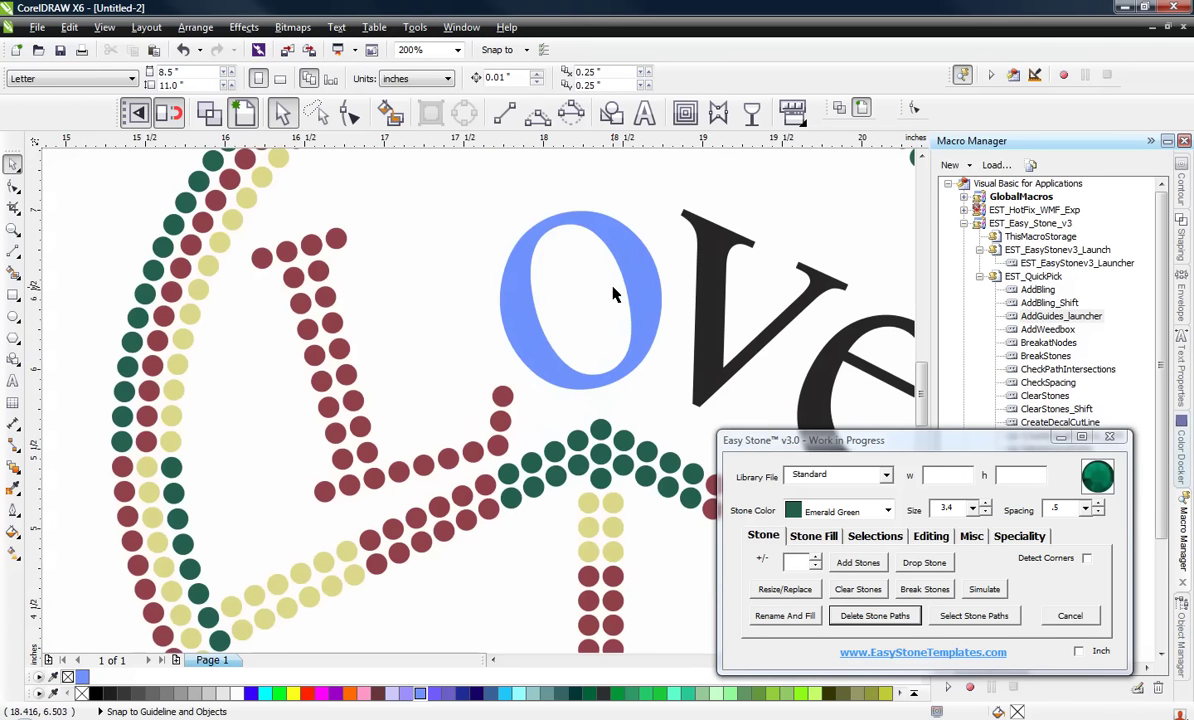
scroll(617, 288, up, 2)
drag(502, 396, 610, 376)
scroll(610, 377, up, 4)
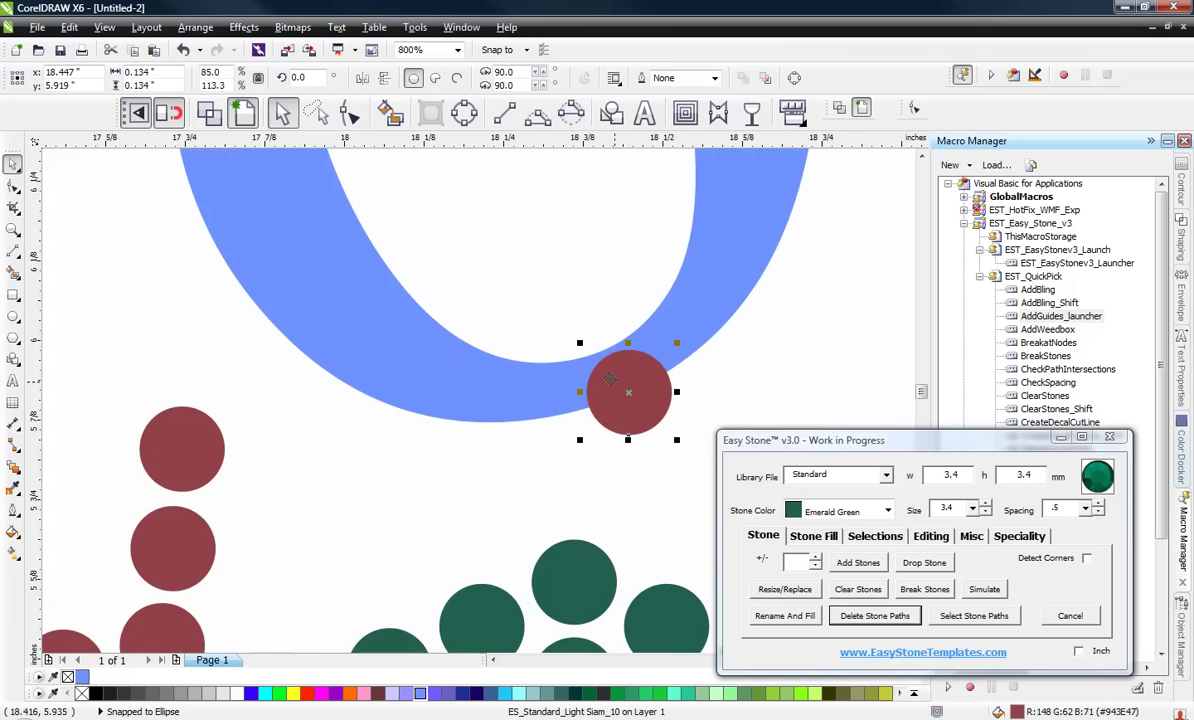
scroll(611, 412, down, 2)
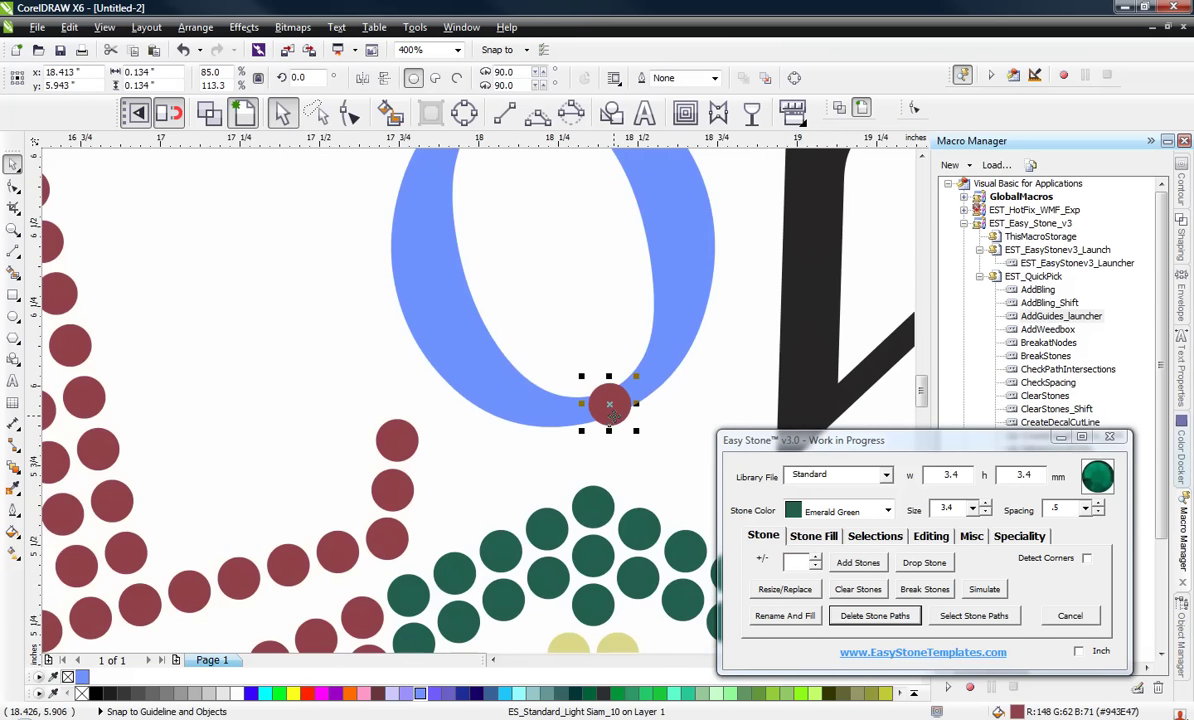
scroll(610, 410, down, 3)
Copy the O's lower stone onto the thin upper part of the O, at about x 18.07", y 6.92".
scroll(580, 330, up, 4)
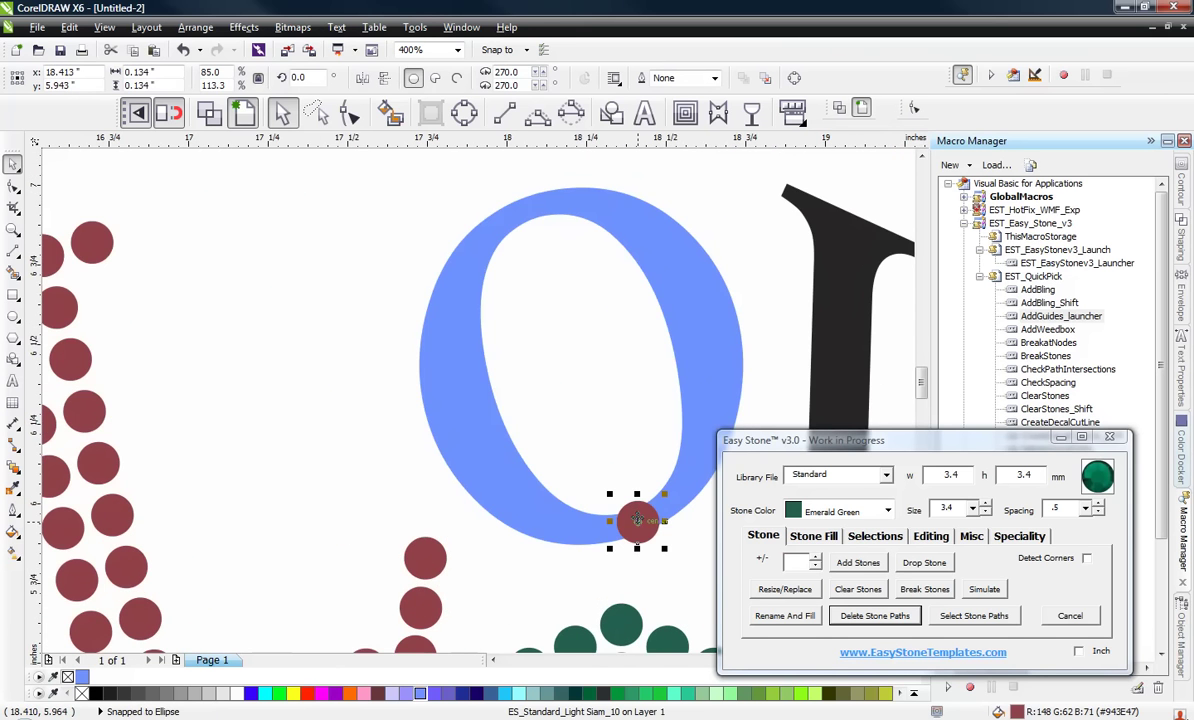
drag(633, 500, 530, 216)
scroll(570, 315, down, 1)
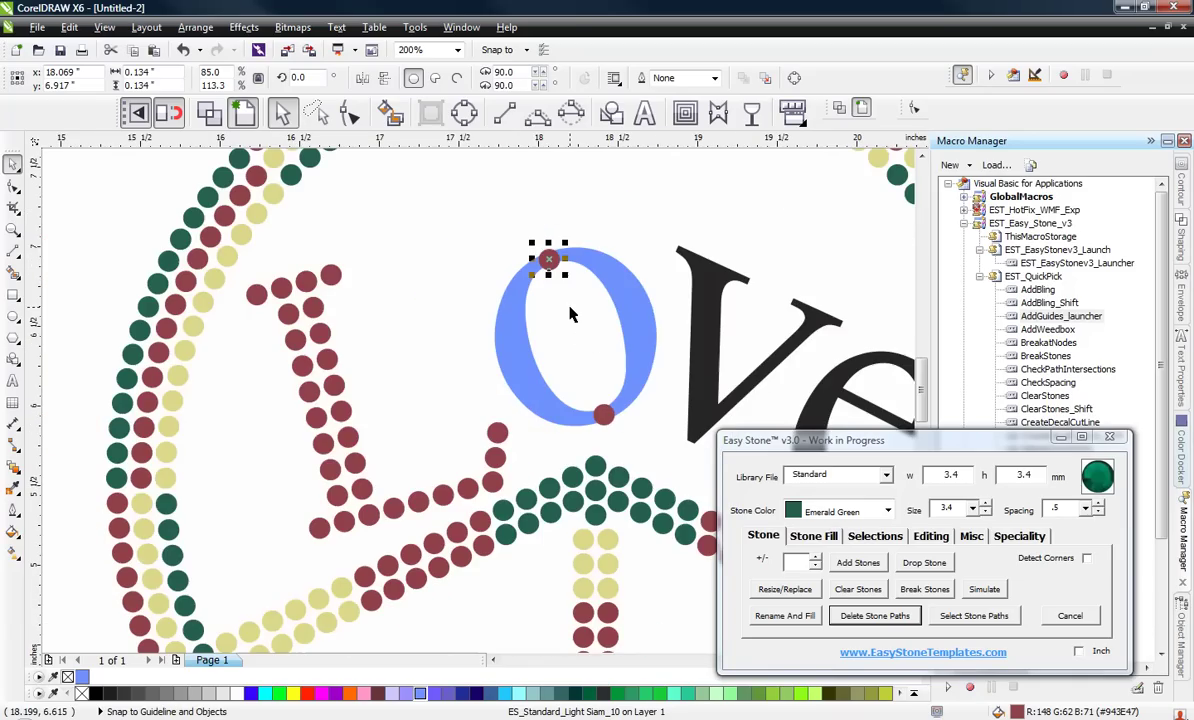
scroll(617, 311, up, 1)
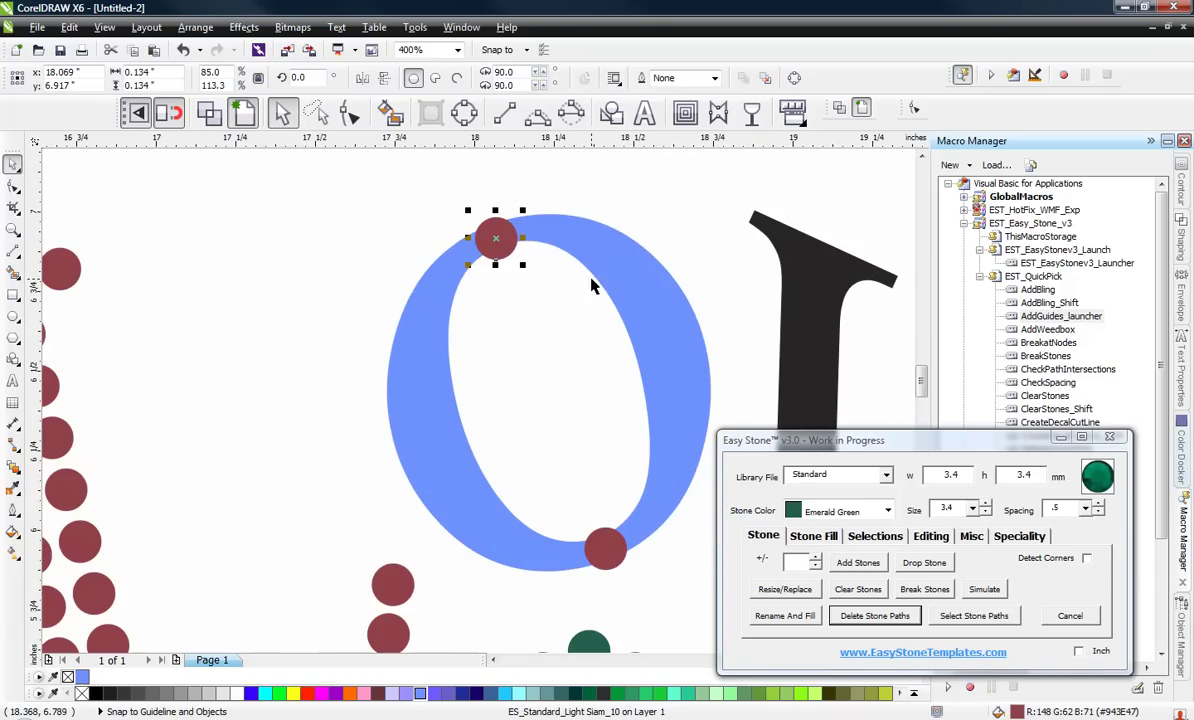
Draw a two-segment 3-point curve along the O's outer left edge, from the upper stone's centre to the lower stone's centre.
click(537, 113)
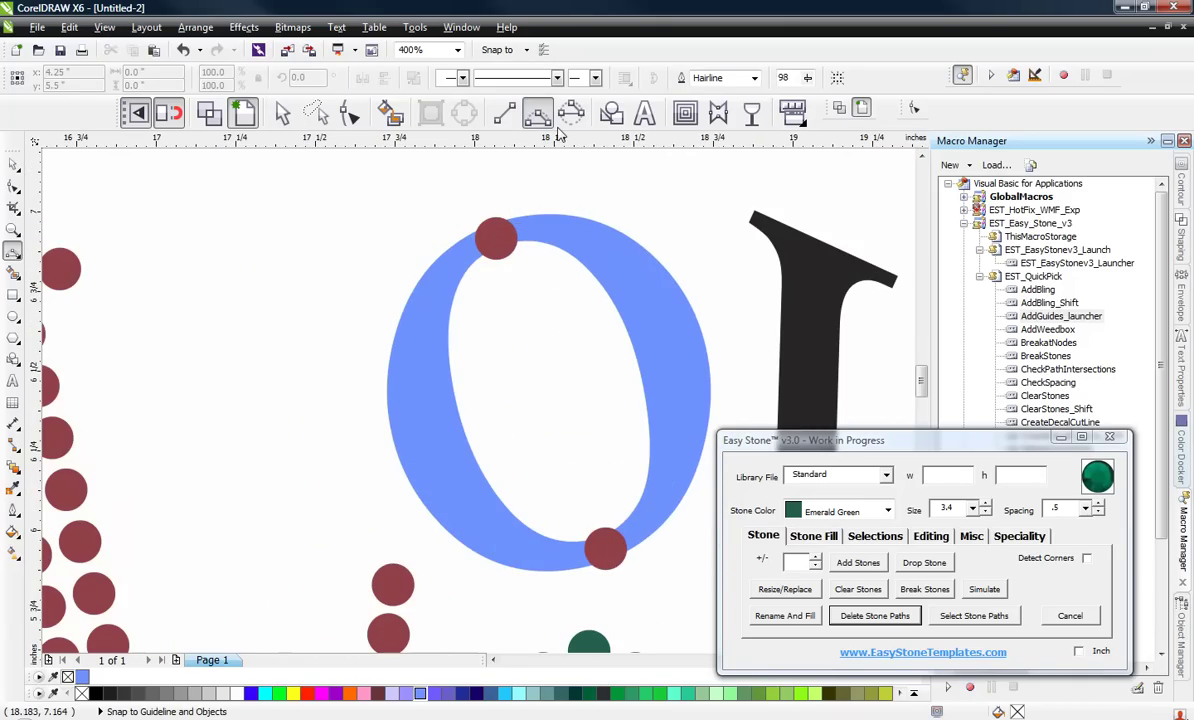
drag(496, 238, 605, 549)
click(410, 428)
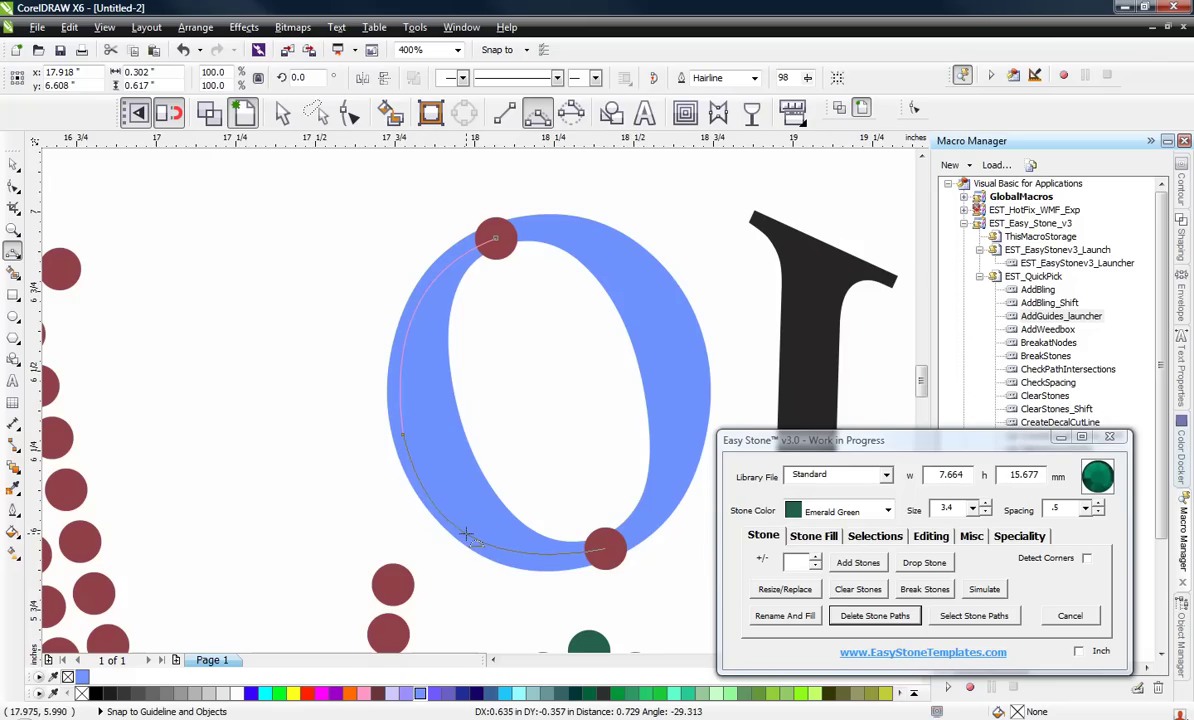
click(475, 543)
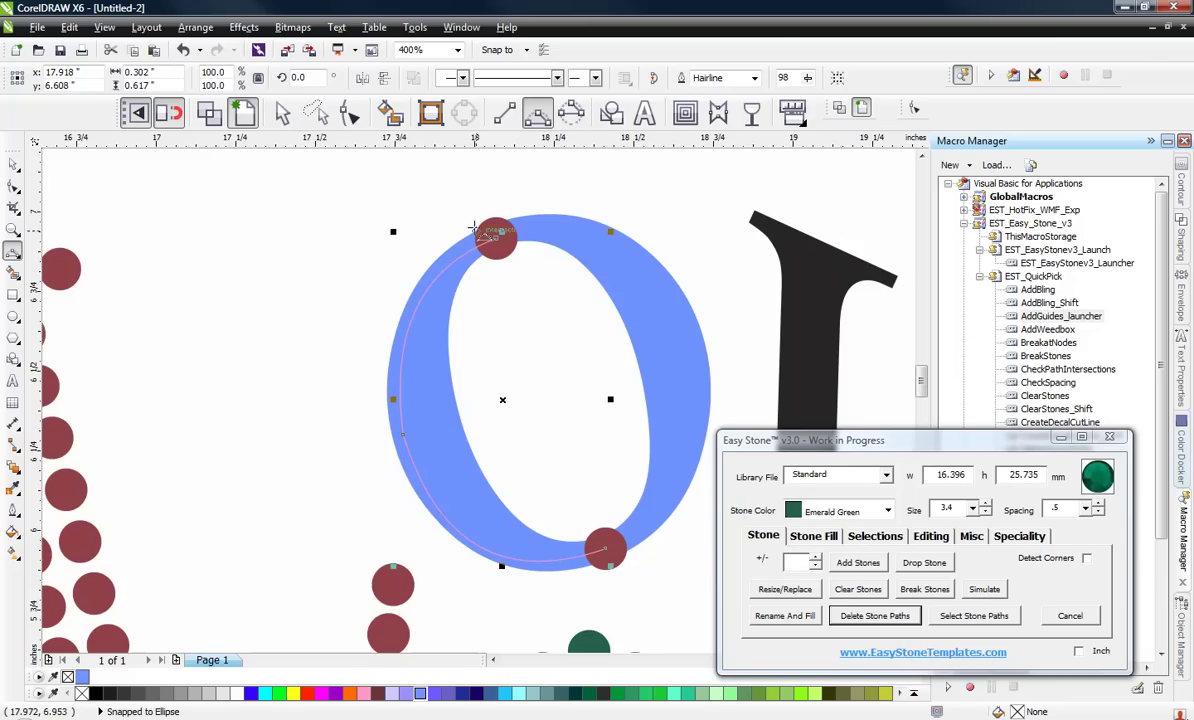
Fill the O's left curve with Light Siam stones, size 3.4 and spacing .5, and delete the stone path.
click(870, 511)
scroll(845, 600, up, 3)
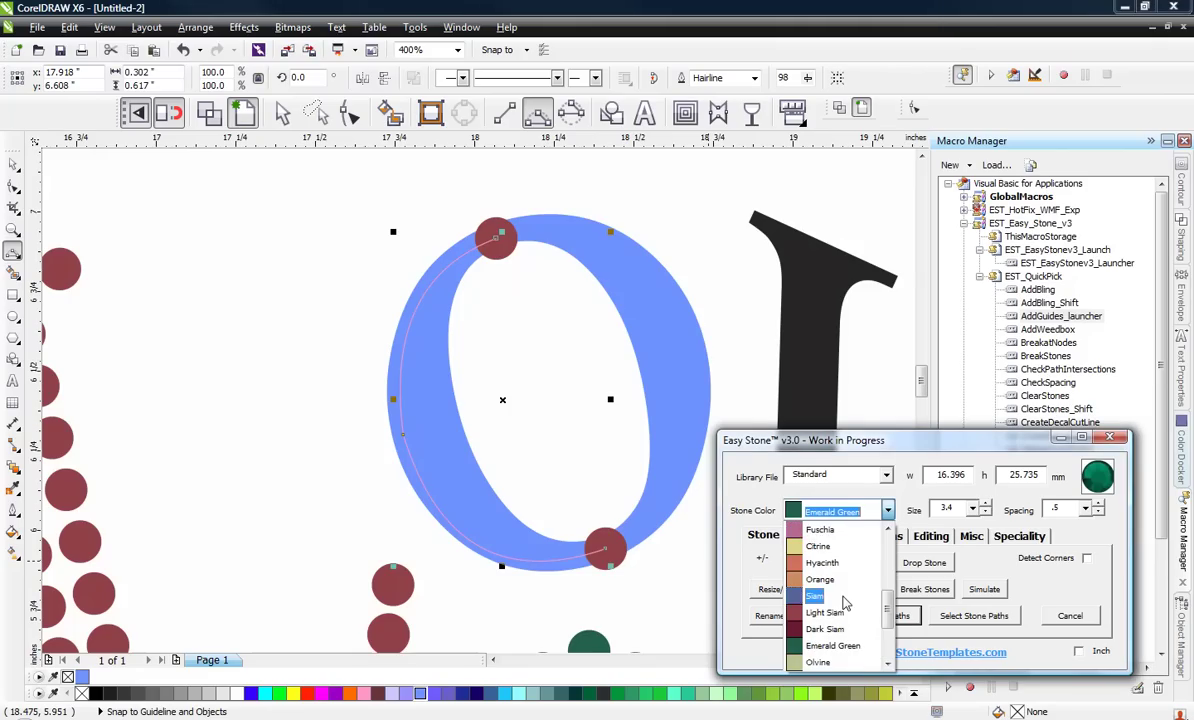
click(826, 612)
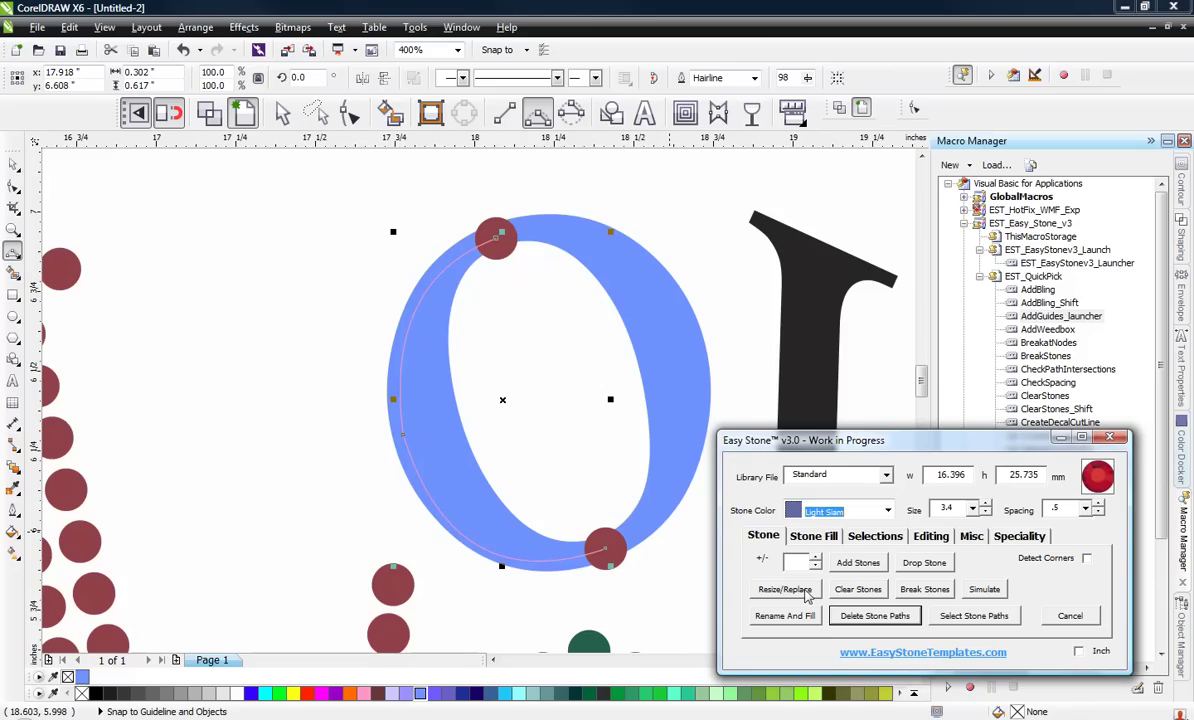
click(857, 563)
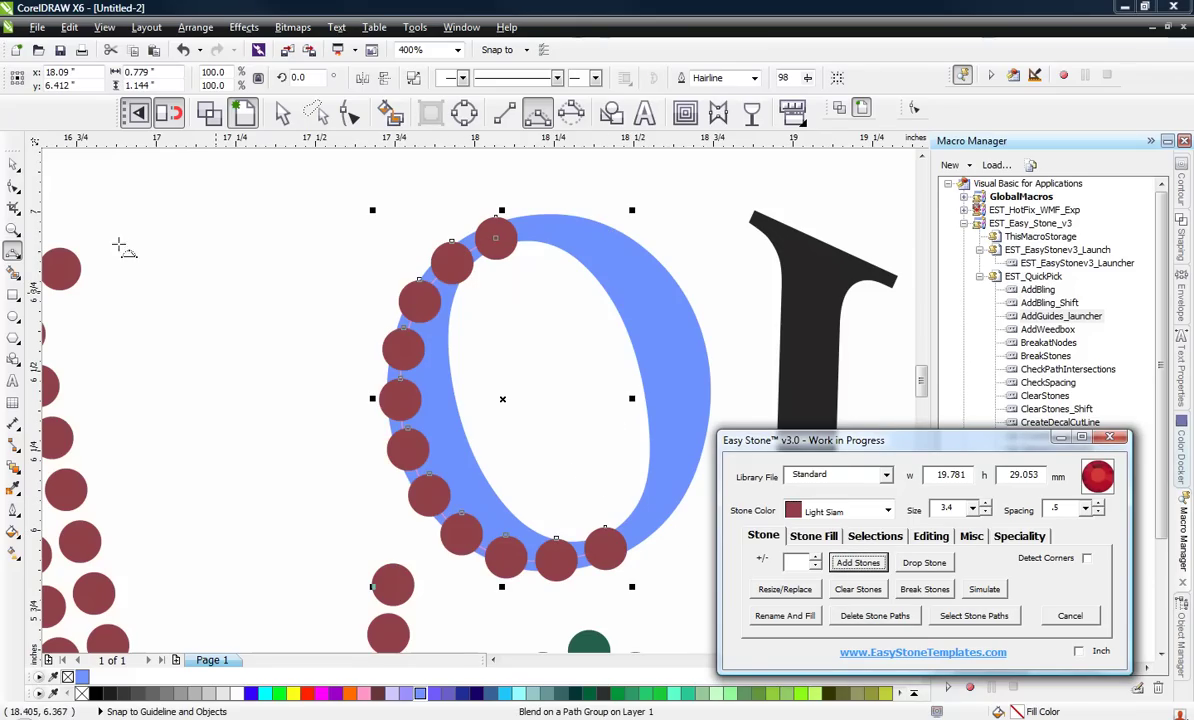
click(897, 616)
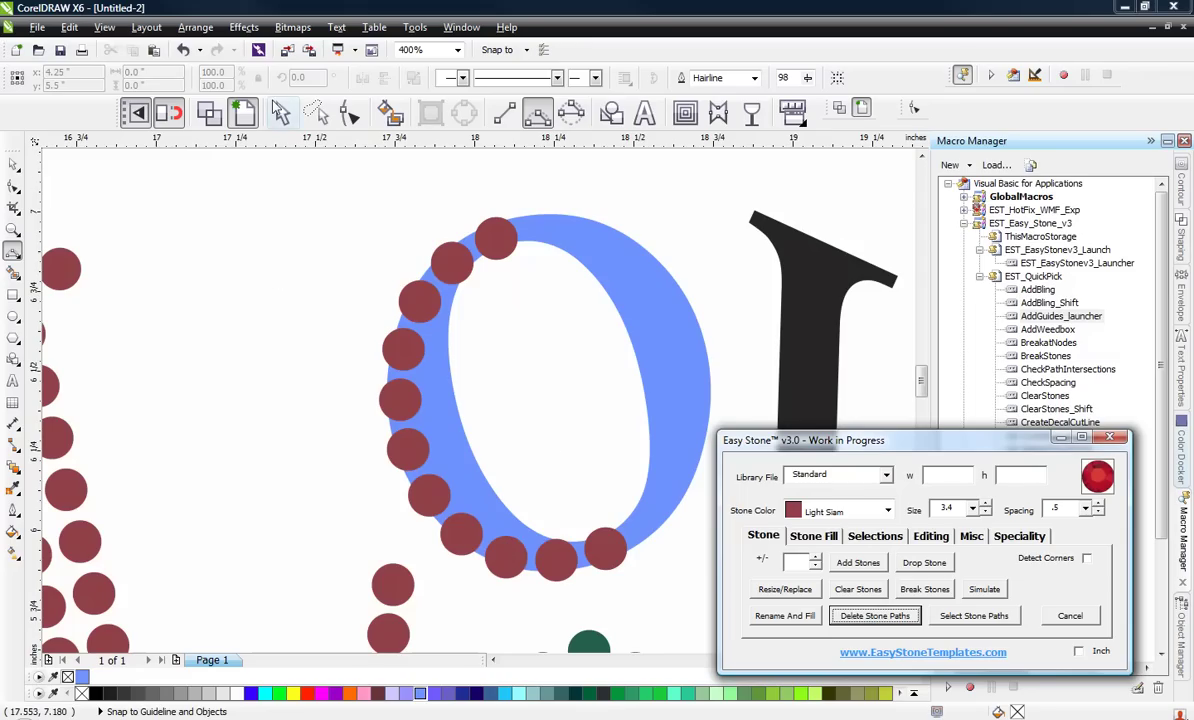
Copy single stones down the O's inner left edge to place three, from about x 17.93", y 6.6" to x 17.94", y 6.3".
click(282, 112)
scroll(453, 313, up, 2)
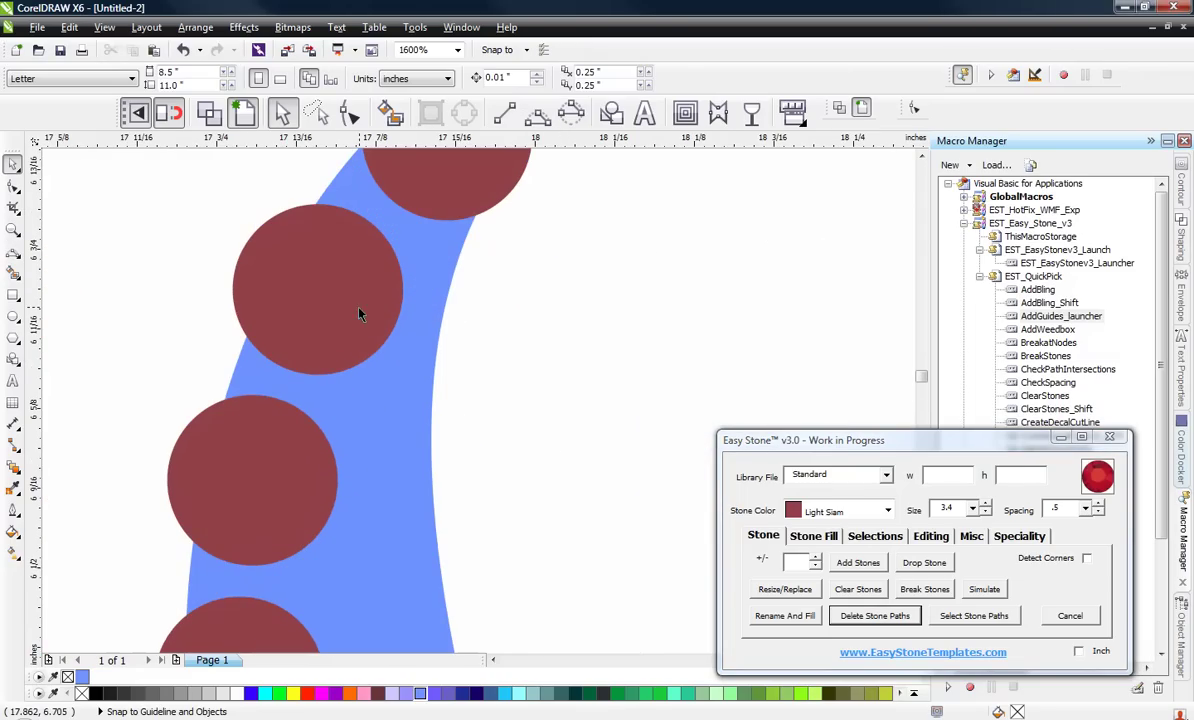
drag(360, 314, 458, 472)
scroll(458, 472, down, 2)
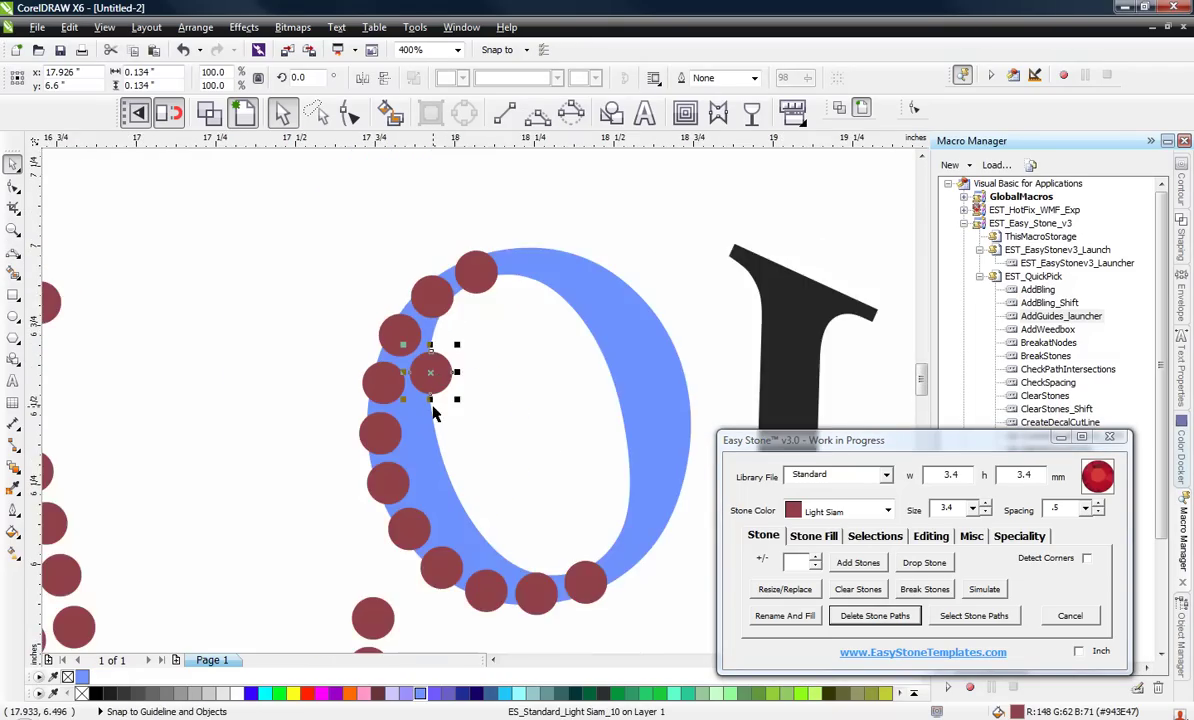
scroll(433, 413, up, 2)
drag(410, 345, 430, 552)
scroll(408, 432, down, 1)
scroll(430, 552, down, 1)
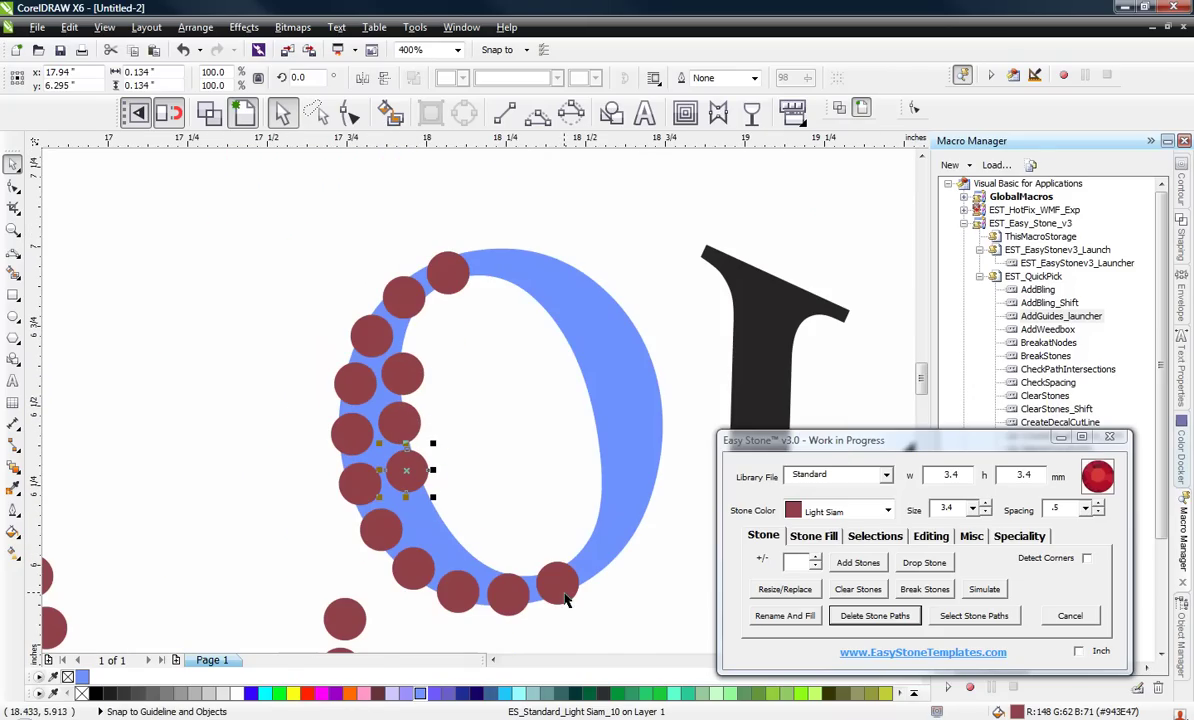
Continue the O's inner left row with two more copied stones, the last at about x 18.13", y 6.06".
scroll(436, 567, up, 2)
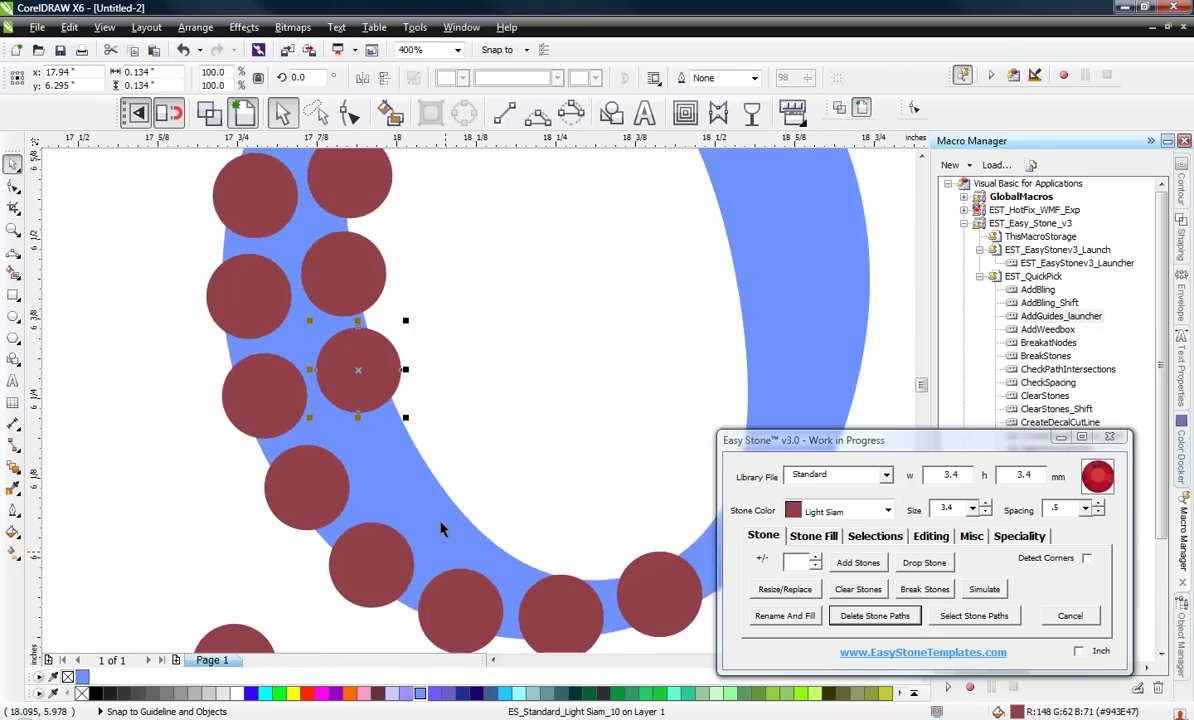
drag(366, 360, 552, 525)
scroll(400, 405, down, 1)
scroll(403, 400, up, 1)
scroll(500, 440, down, 2)
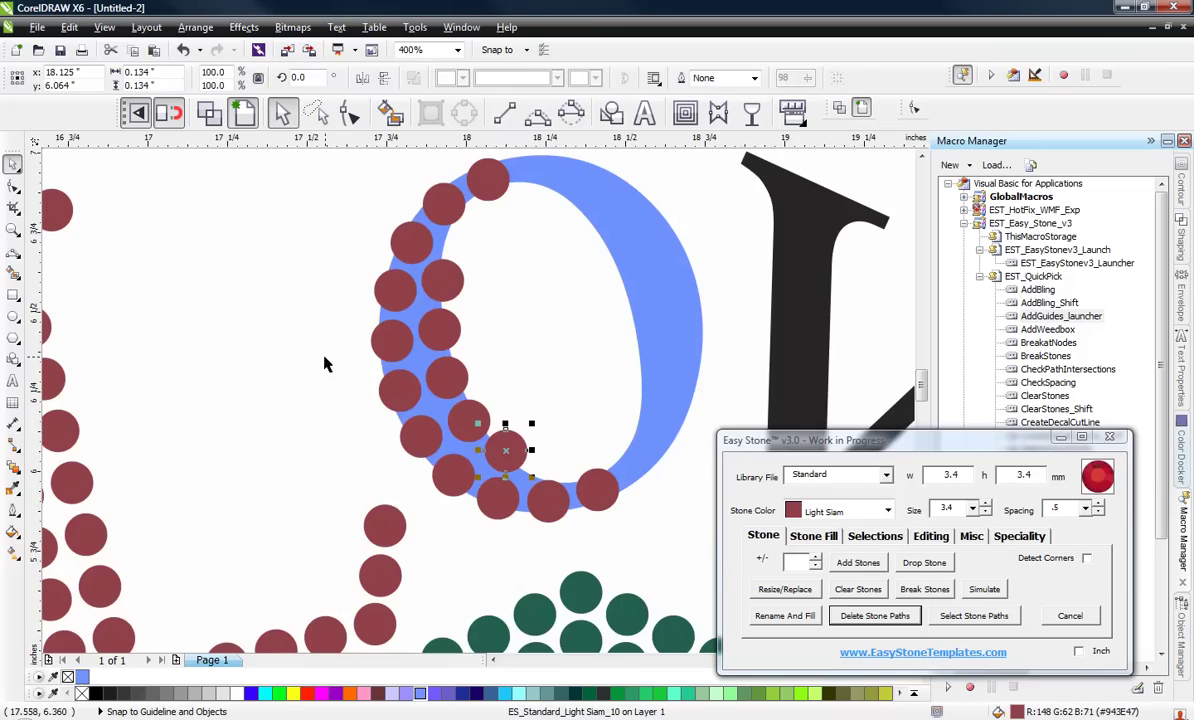
click(567, 444)
scroll(570, 446, down, 1)
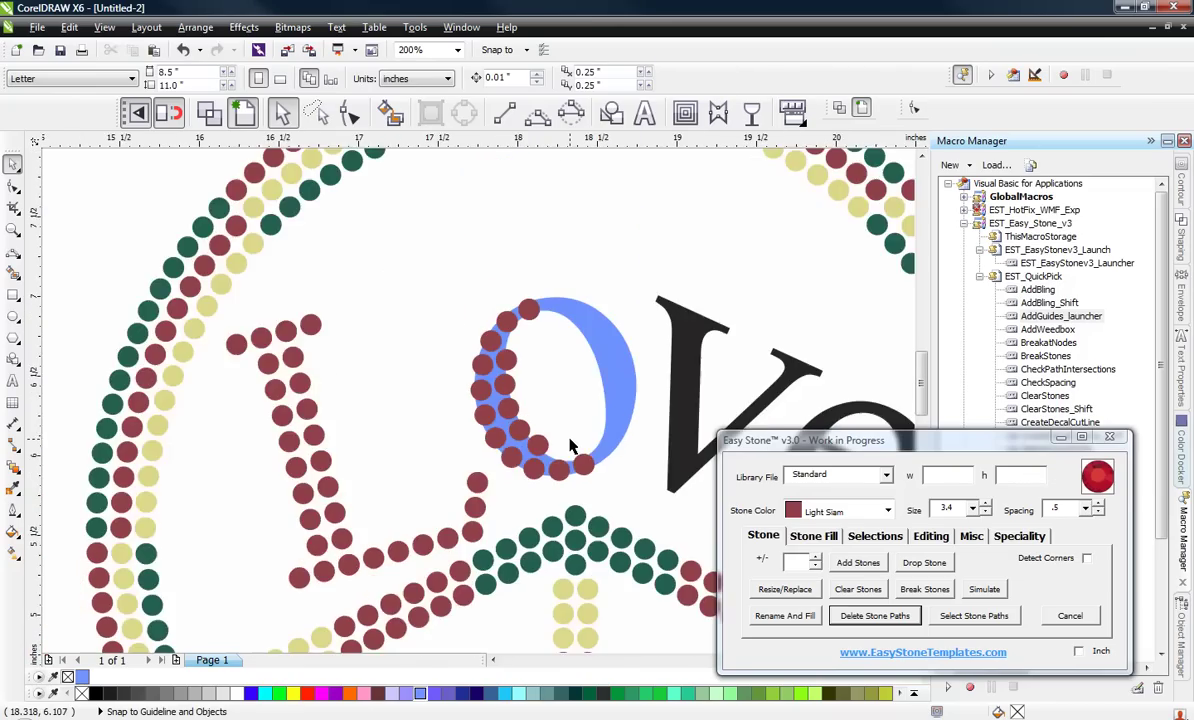
Copy all the O's left-side stones over to the V at about x 19.01", y 6.54" and mirror the copy horizontally.
scroll(590, 373, up, 1)
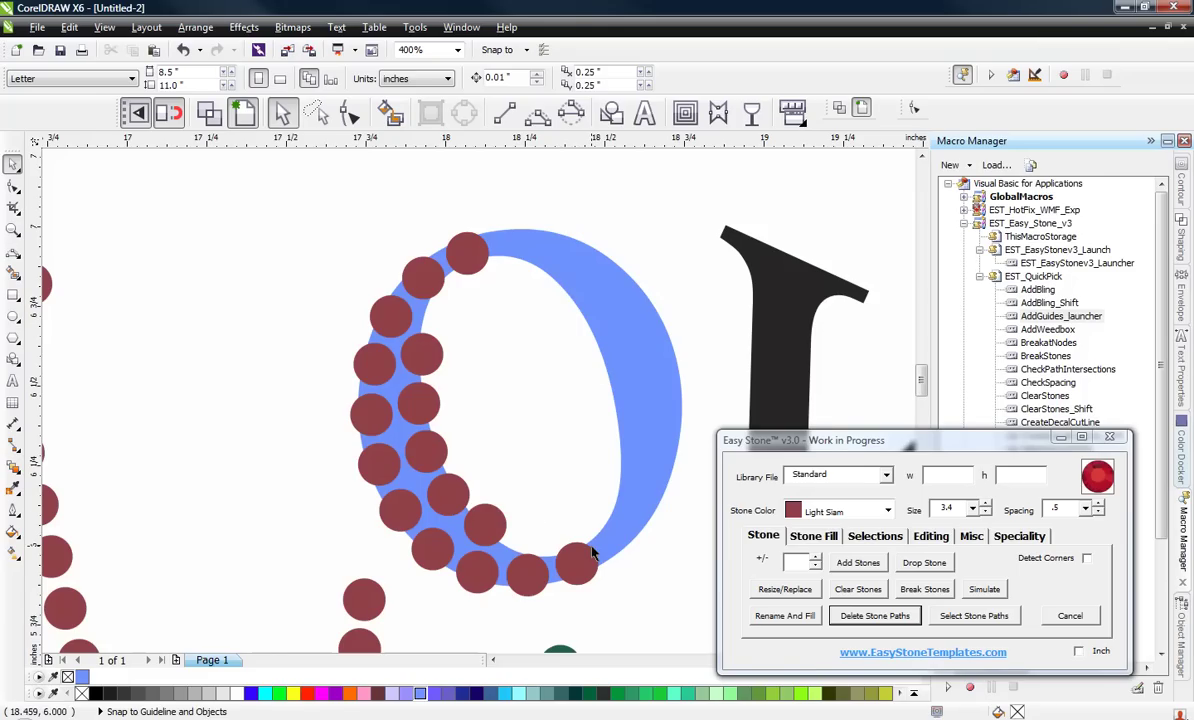
click(316, 113)
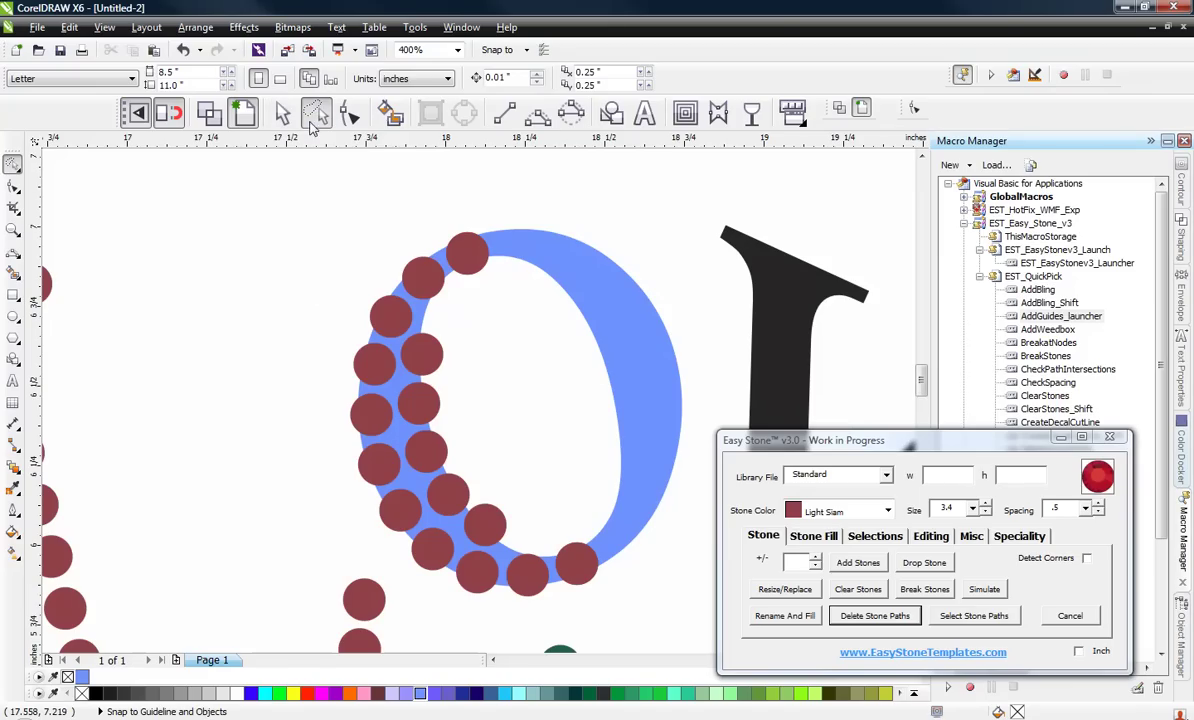
mouse_move(331, 288)
mouse_down()
mouse_move(420, 207)
mouse_move(603, 488)
mouse_move(586, 613)
mouse_move(382, 556)
mouse_move(298, 455)
mouse_up()
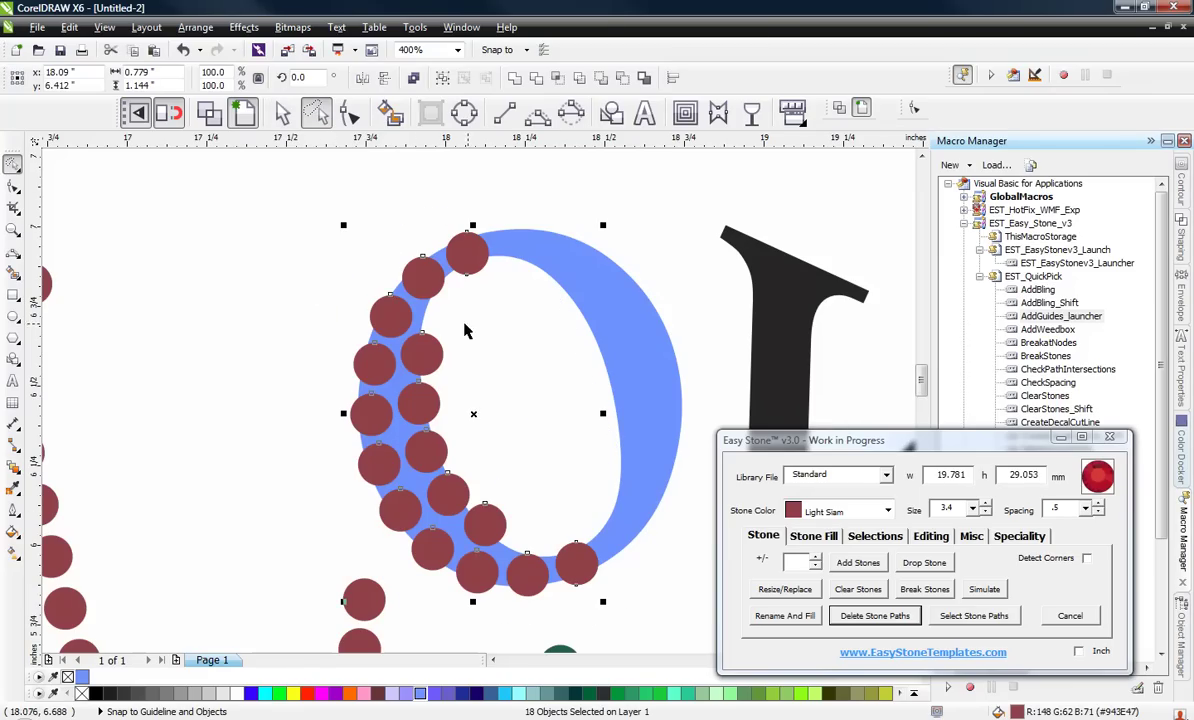
scroll(254, 302, down, 1)
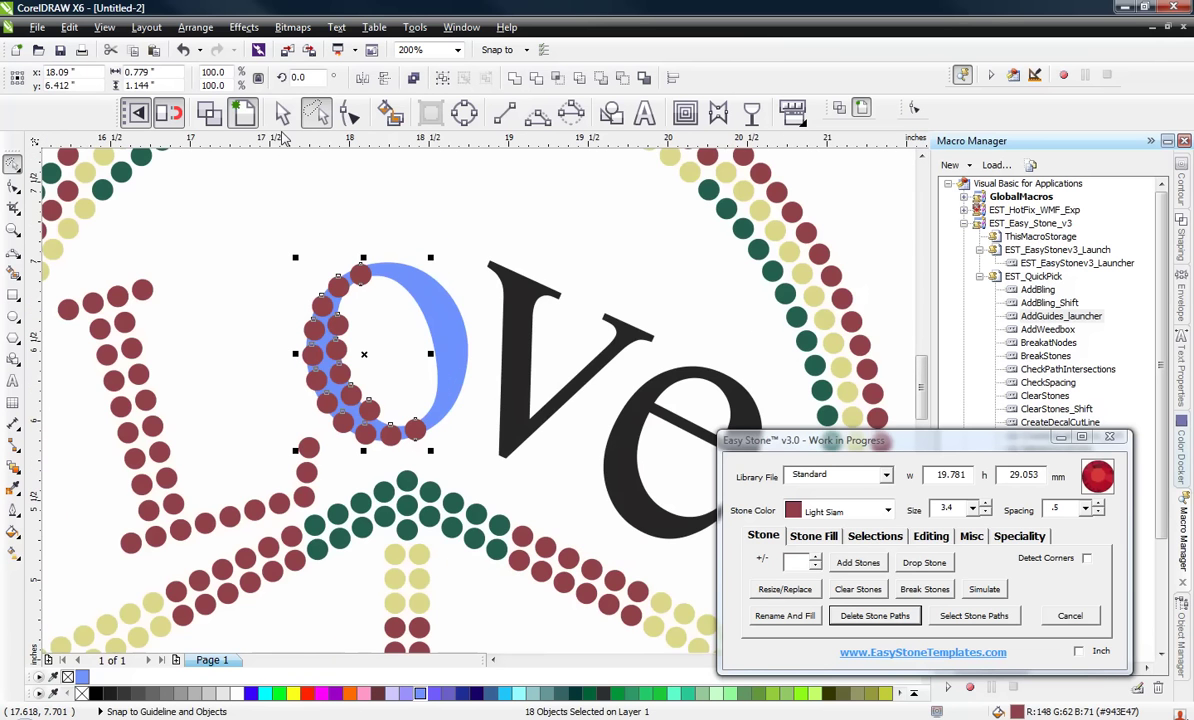
click(282, 113)
scroll(362, 314, up, 1)
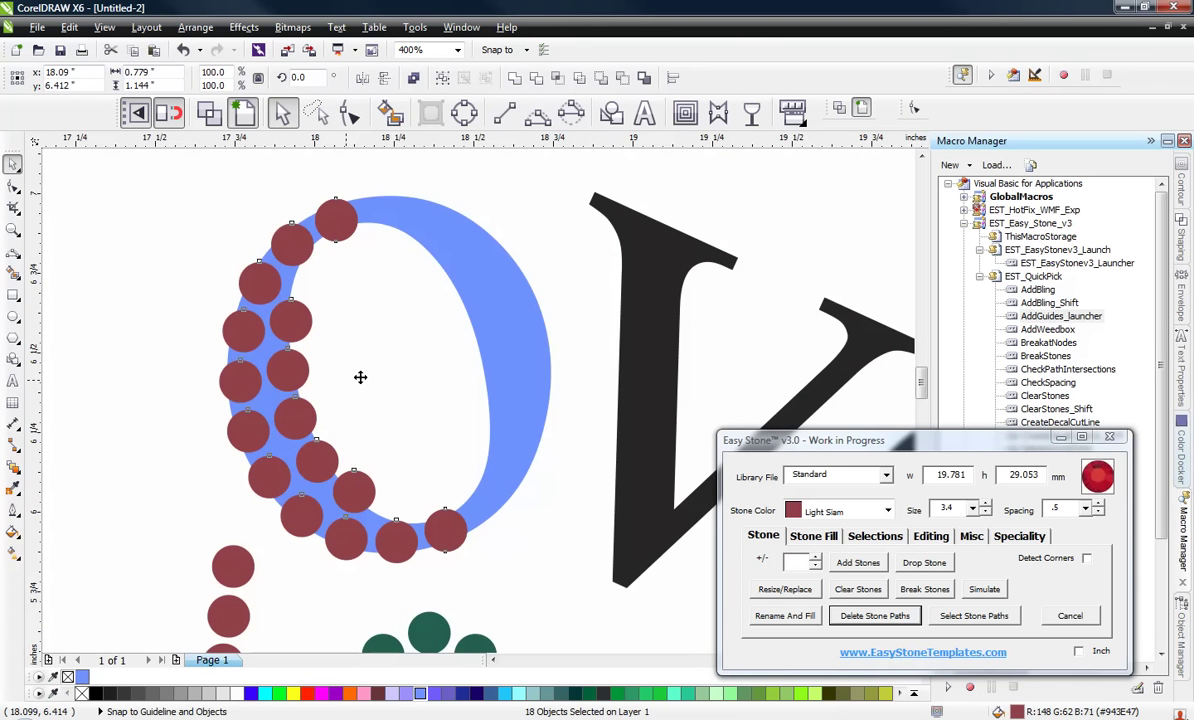
drag(360, 377, 652, 335)
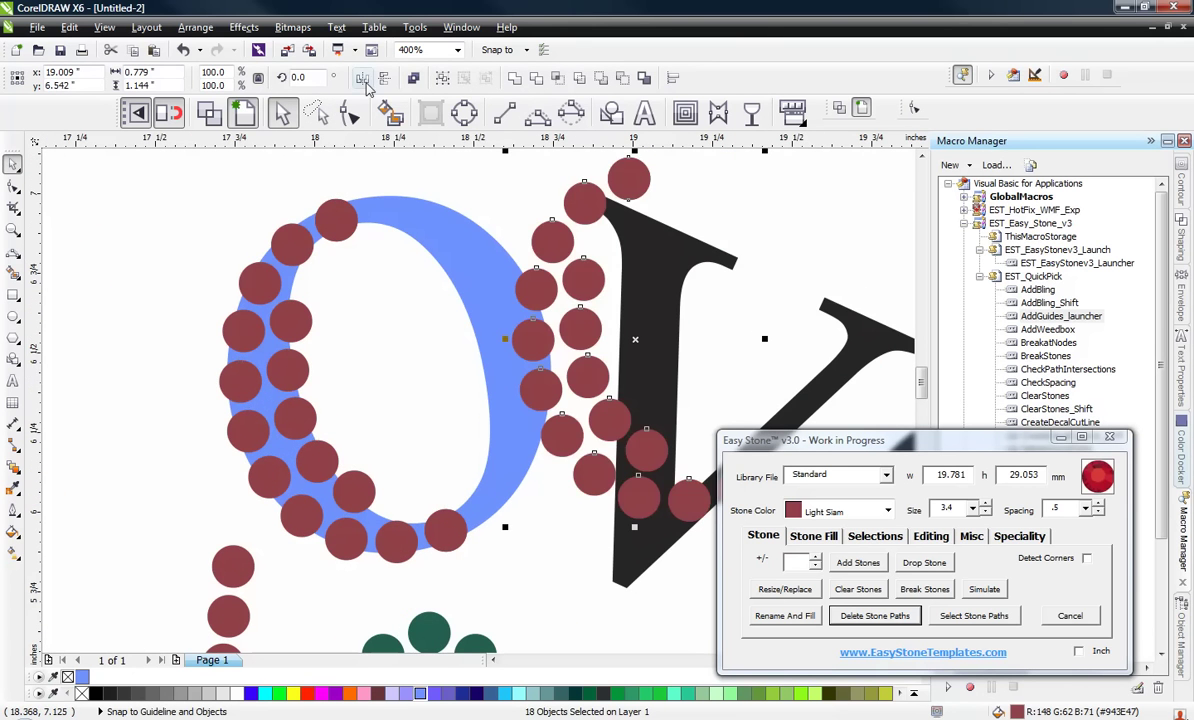
click(364, 80)
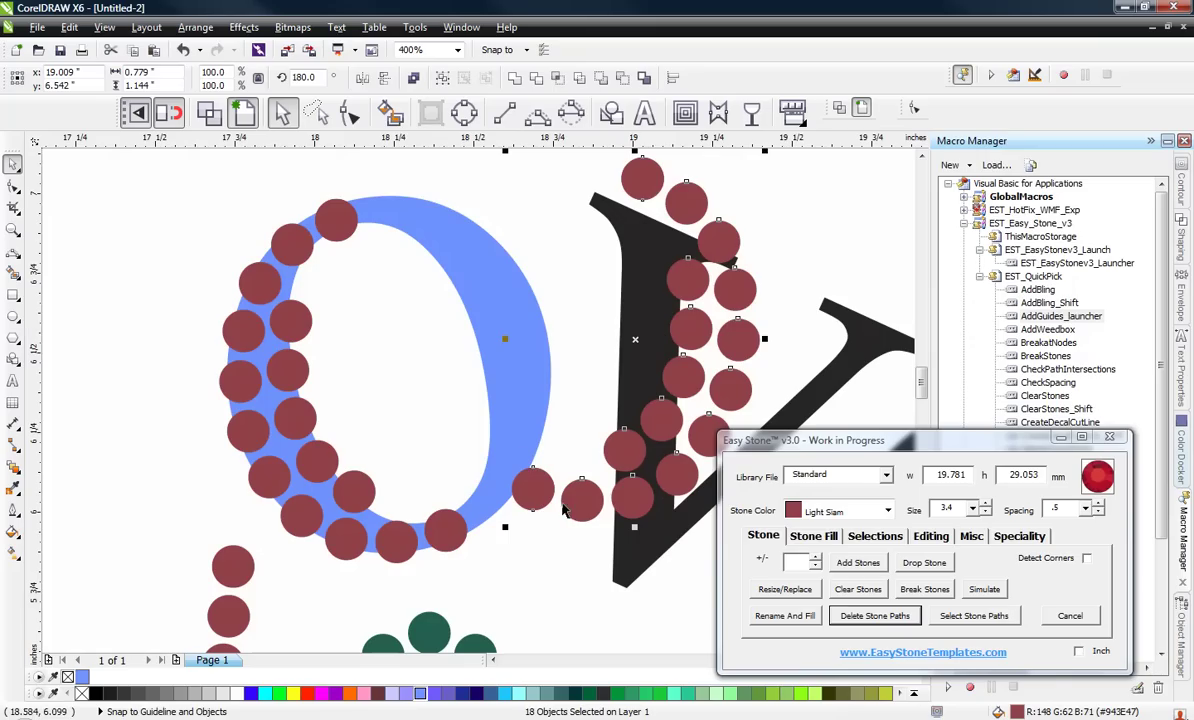
Move the mirrored stones onto the O's upper end stone and rotate them about its centre to 218.9° along the O's right side.
drag(563, 510, 337, 221)
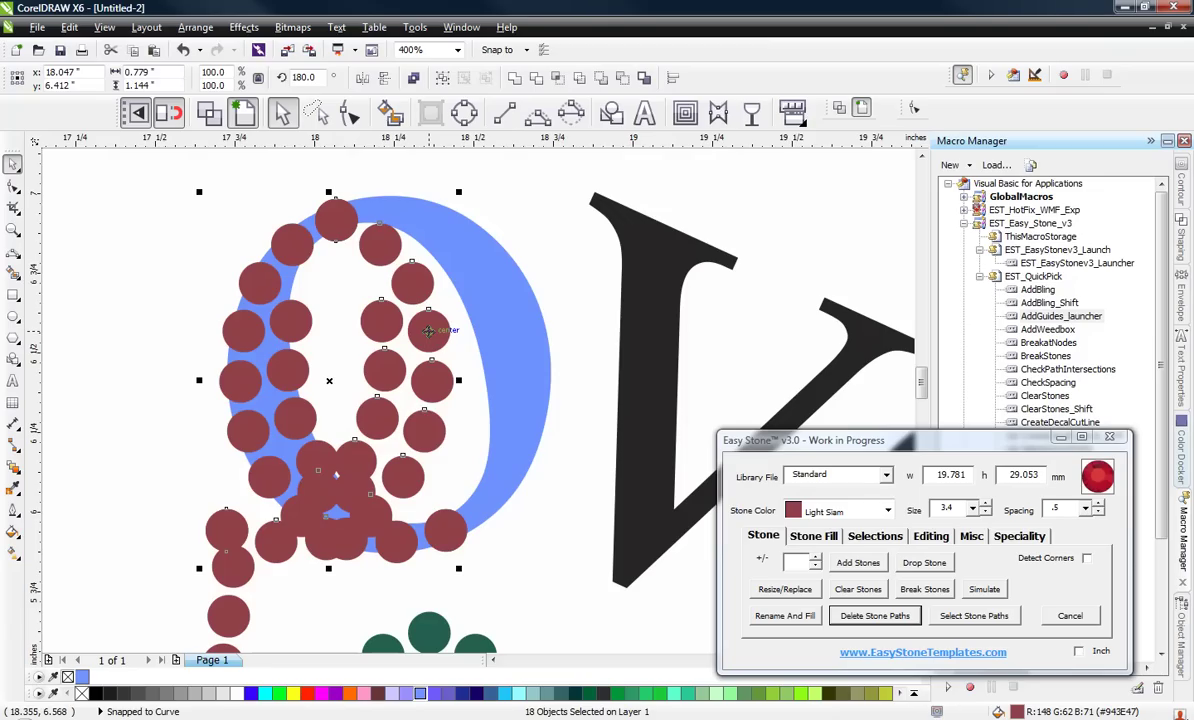
click(429, 333)
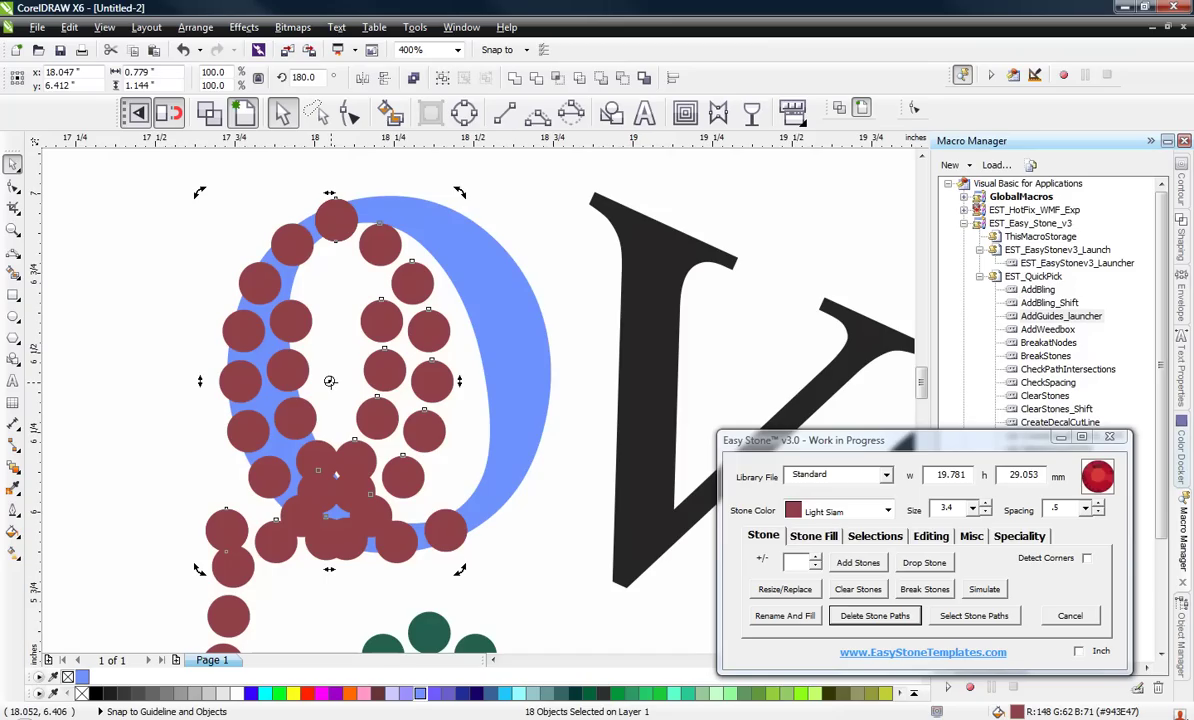
mouse_move(335, 327)
mouse_down()
mouse_move(310, 238)
mouse_move(336, 219)
mouse_up()
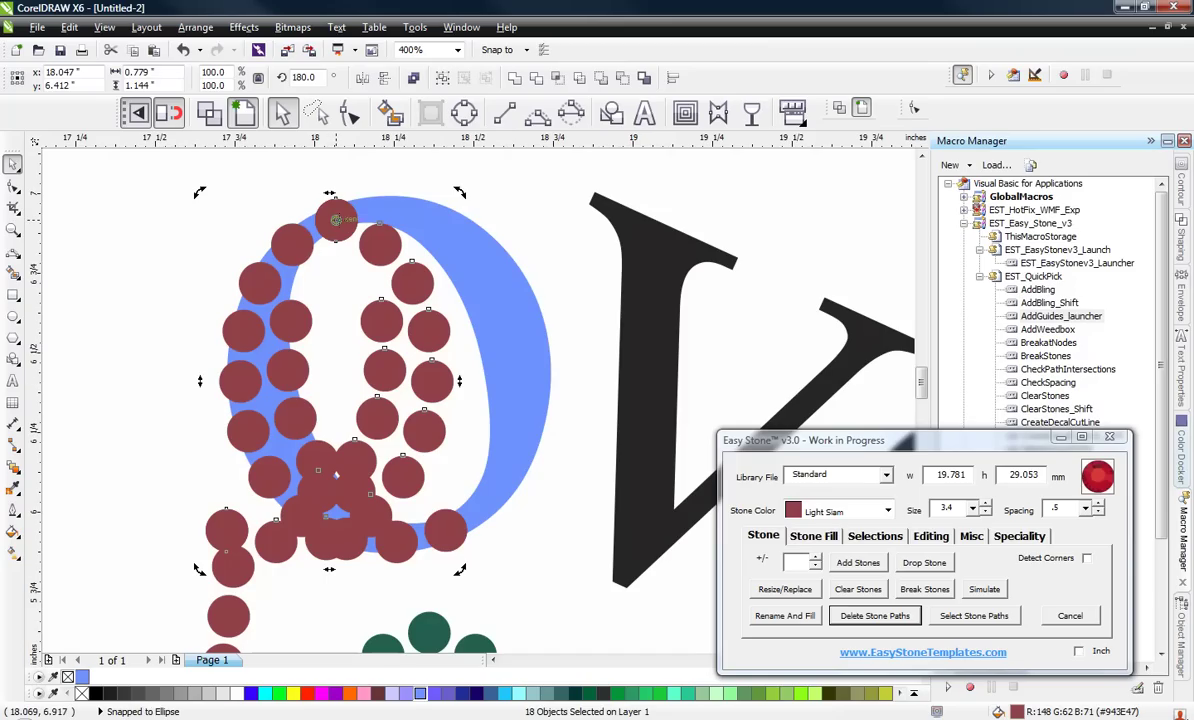
drag(468, 577, 640, 528)
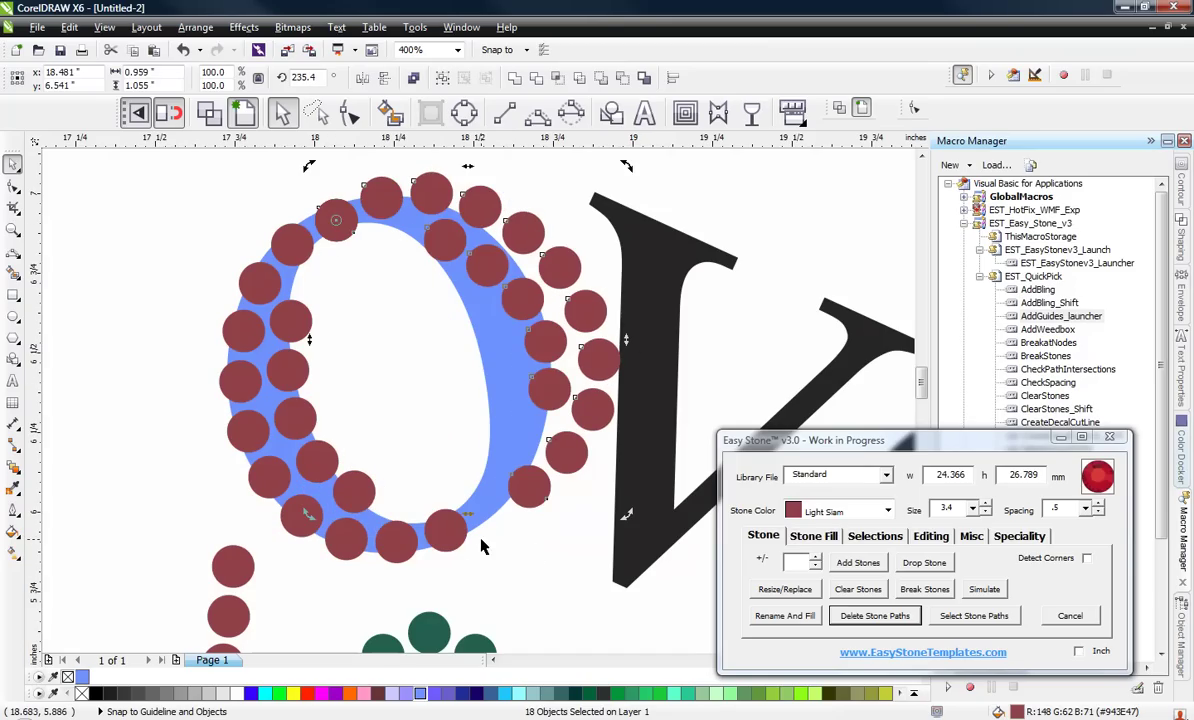
drag(528, 487, 408, 571)
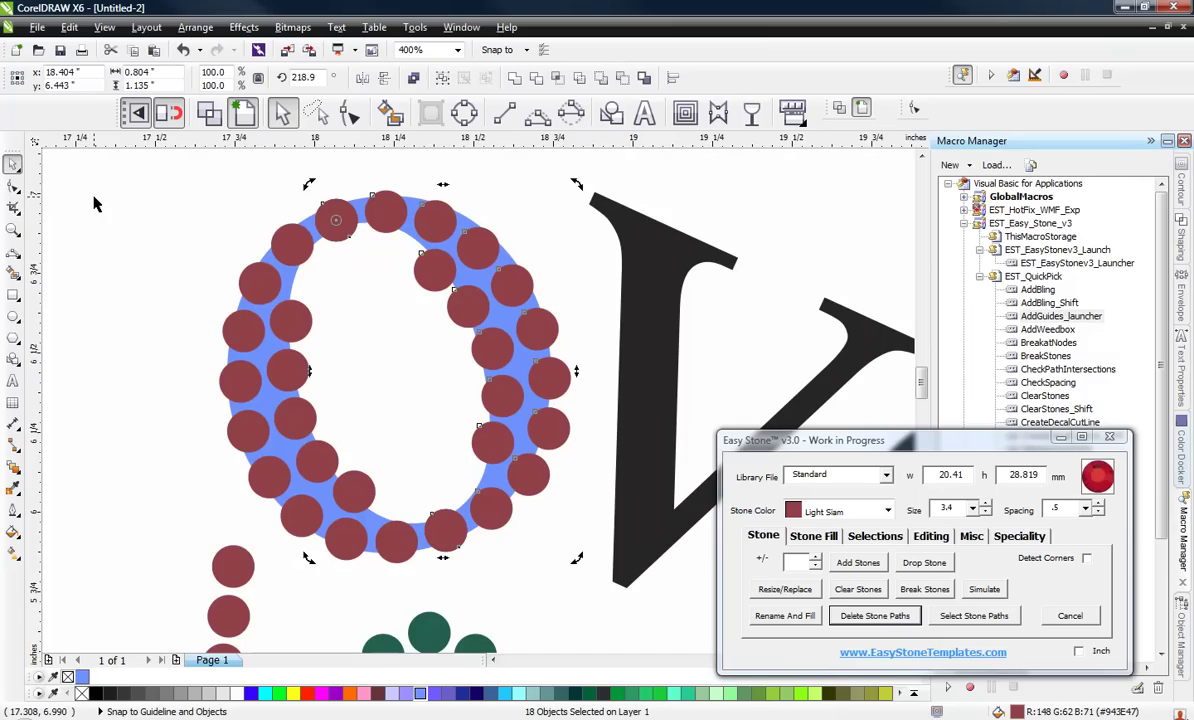
Delete the blue O letter shape behind the stones.
click(170, 240)
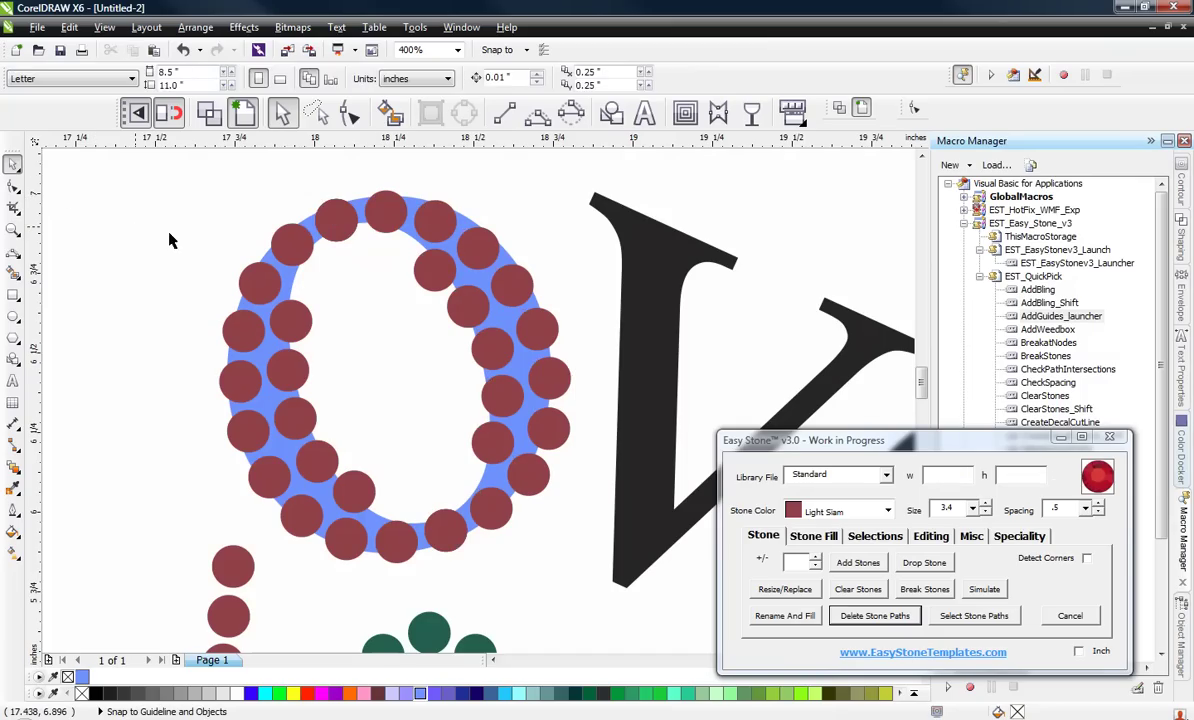
click(294, 280)
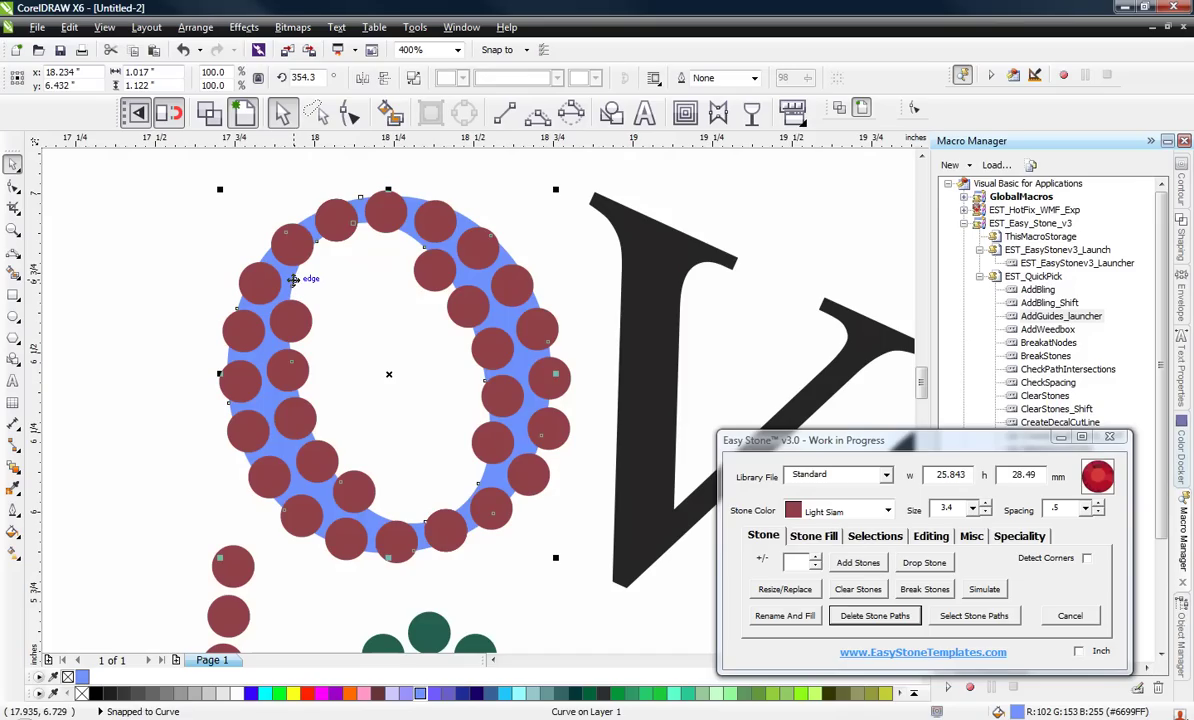
key(Delete)
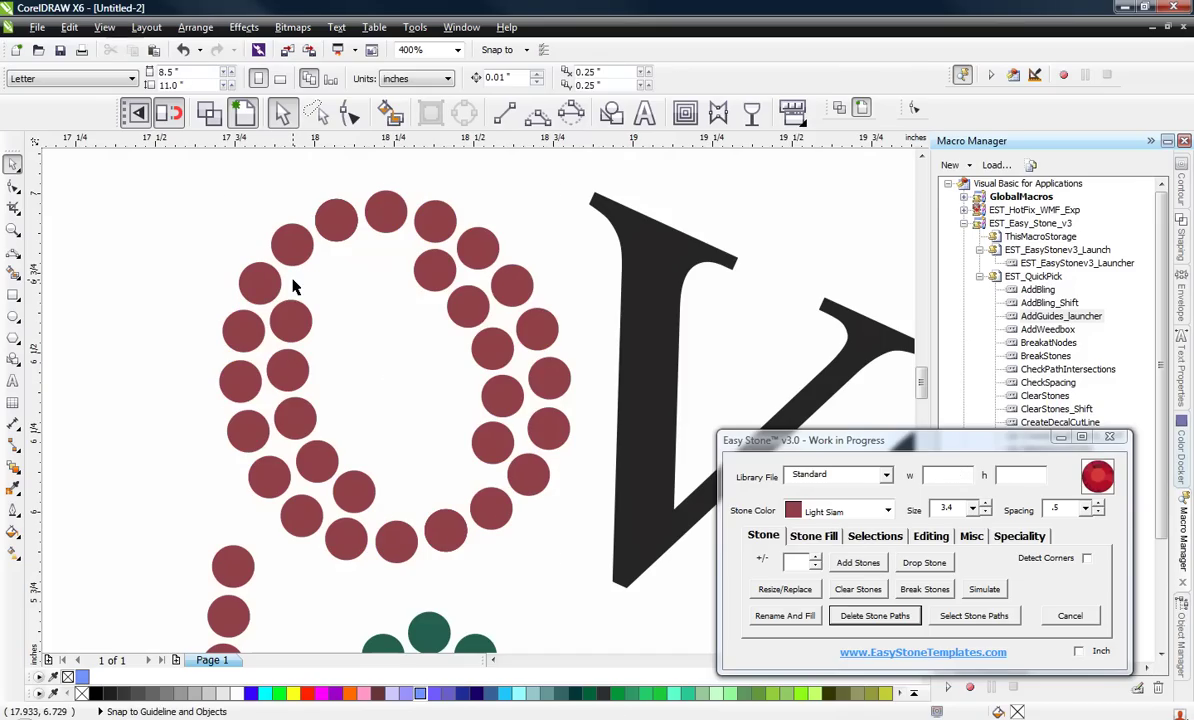
Copy the L's four top serif stones and the two below them to the top of the V, at about x 19.12", y 6.97".
scroll(421, 370, down, 1)
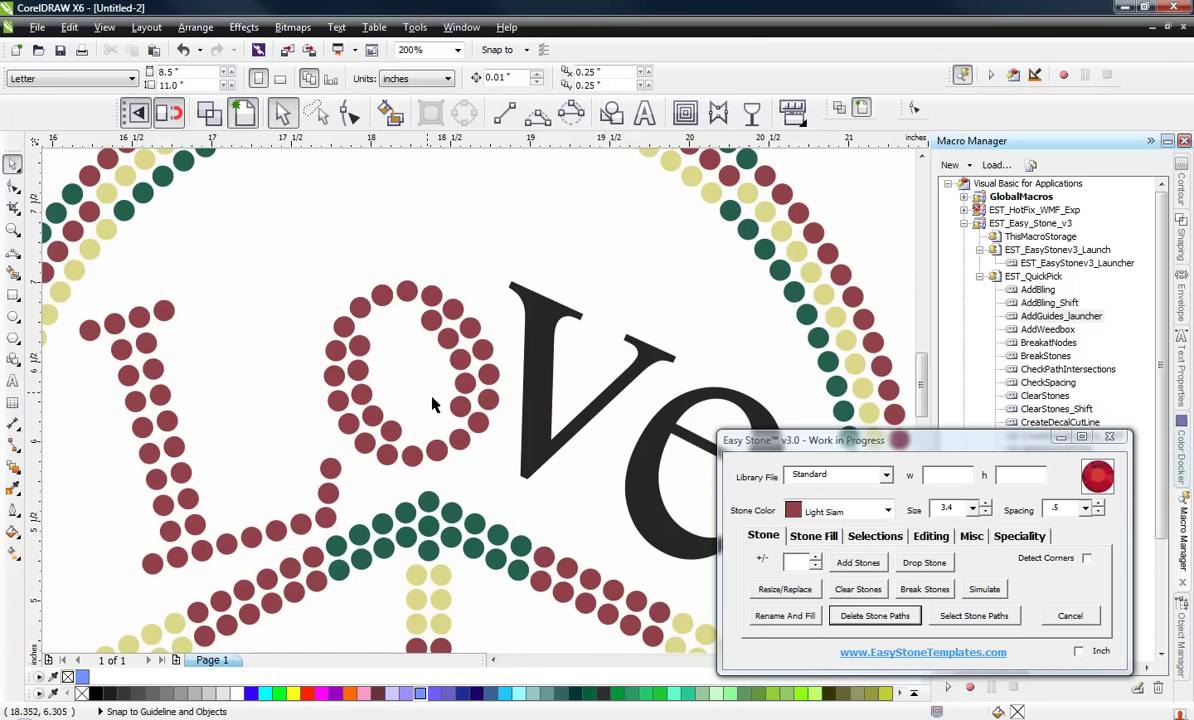
scroll(653, 337, up, 1)
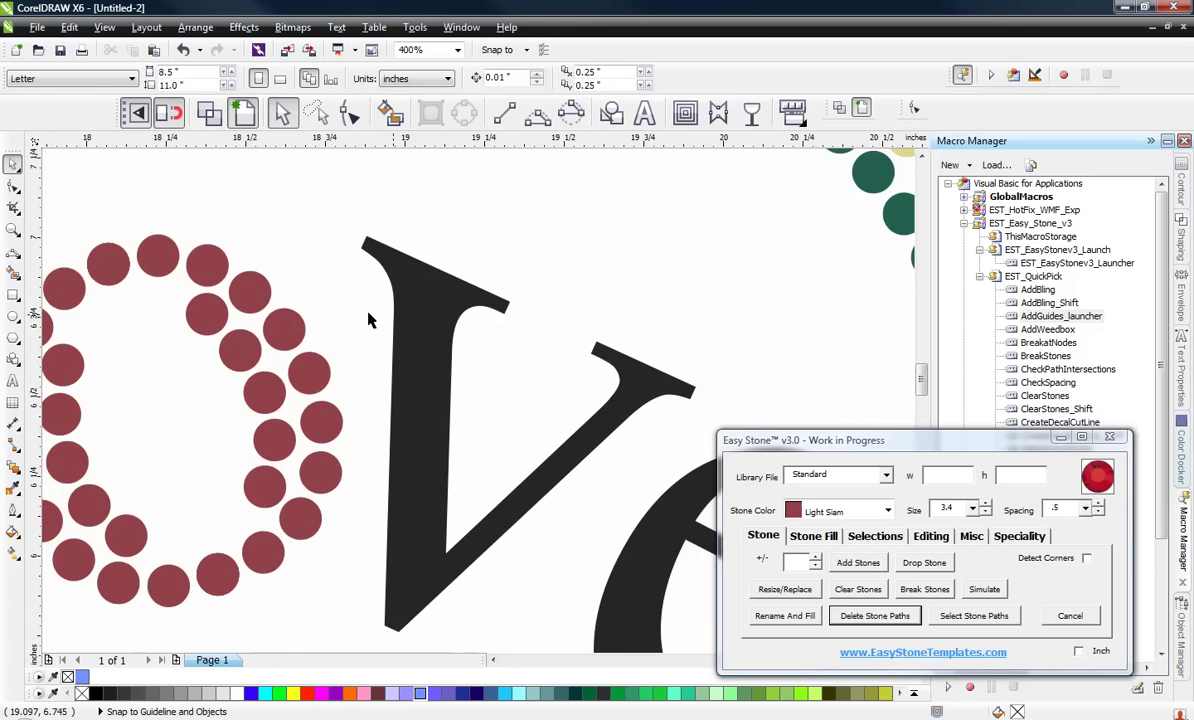
scroll(370, 318, down, 2)
scroll(399, 327, up, 1)
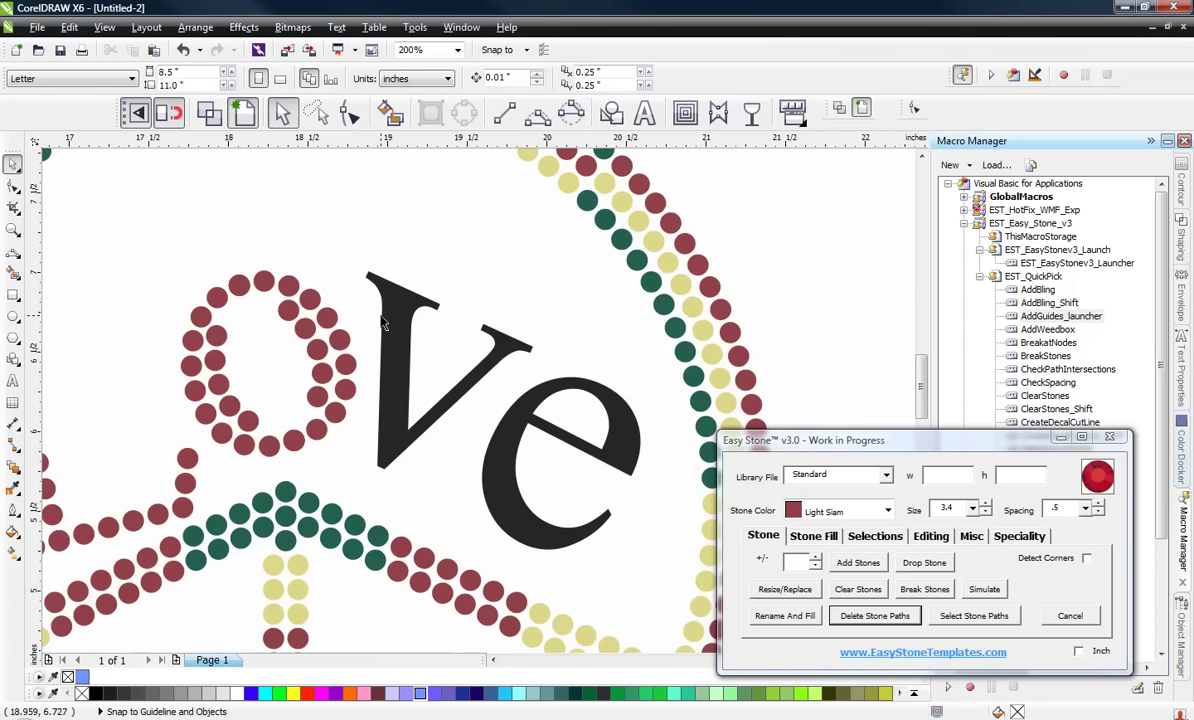
scroll(382, 322, down, 1)
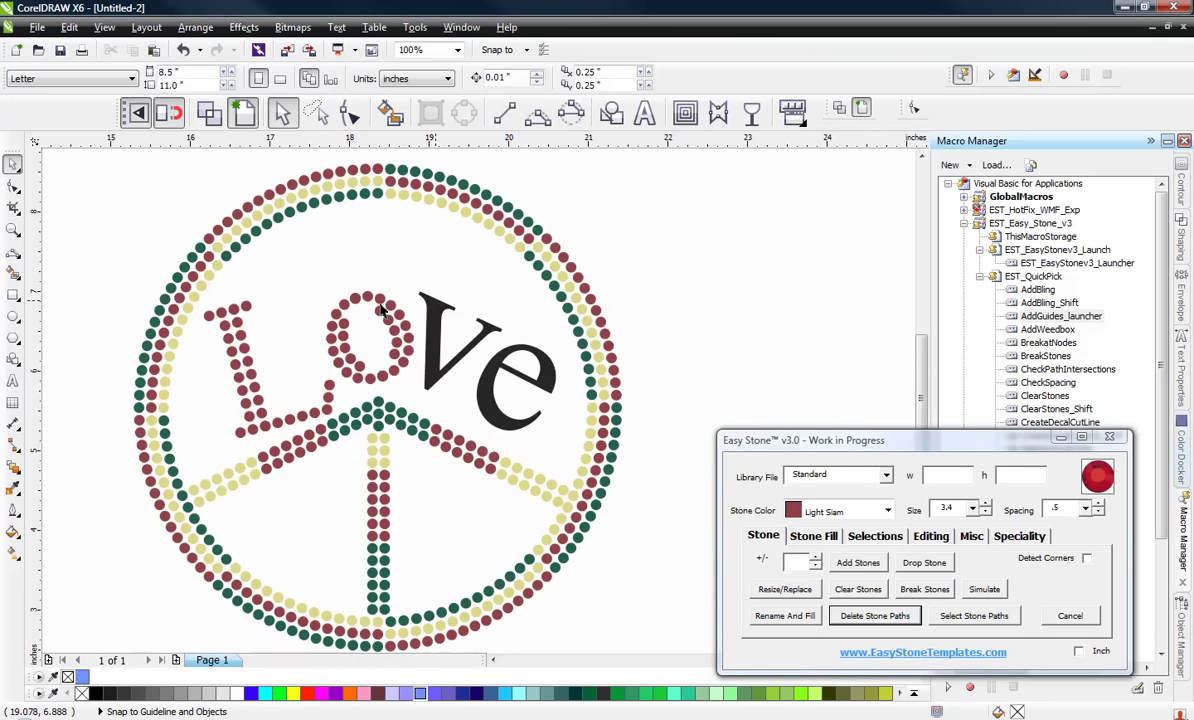
scroll(300, 314, up, 3)
click(240, 312)
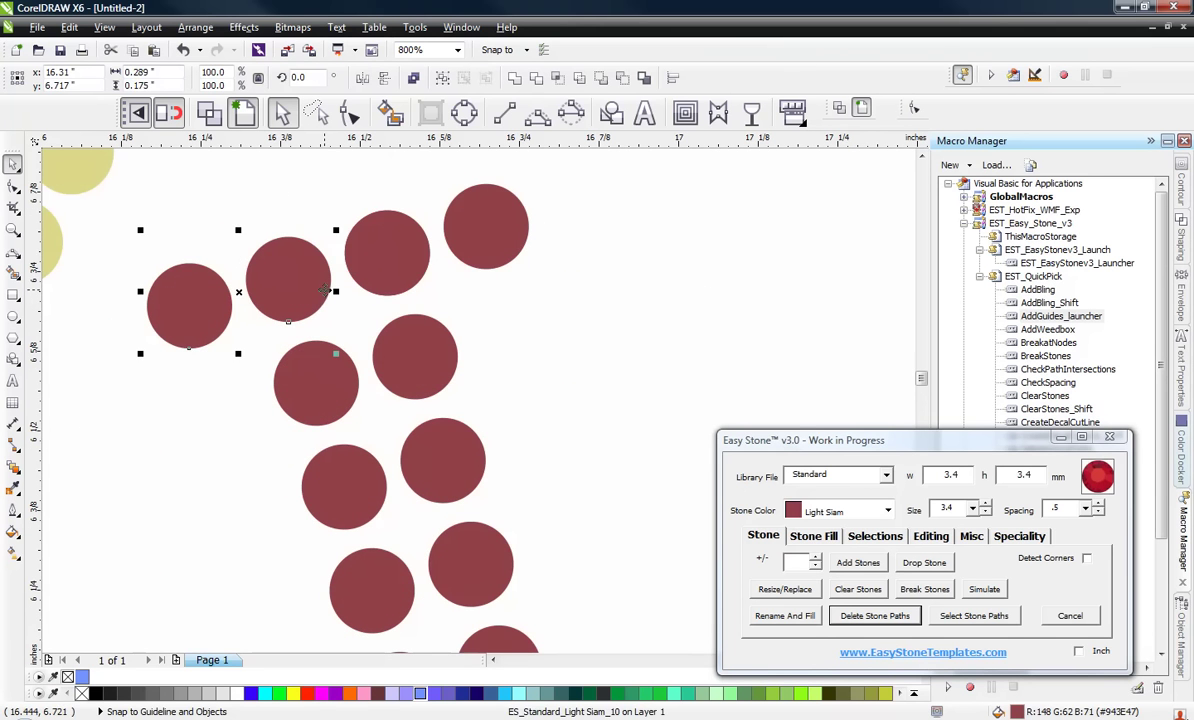
shift+click(409, 226)
shift+click(475, 232)
shift+click(395, 306)
shift+click(305, 356)
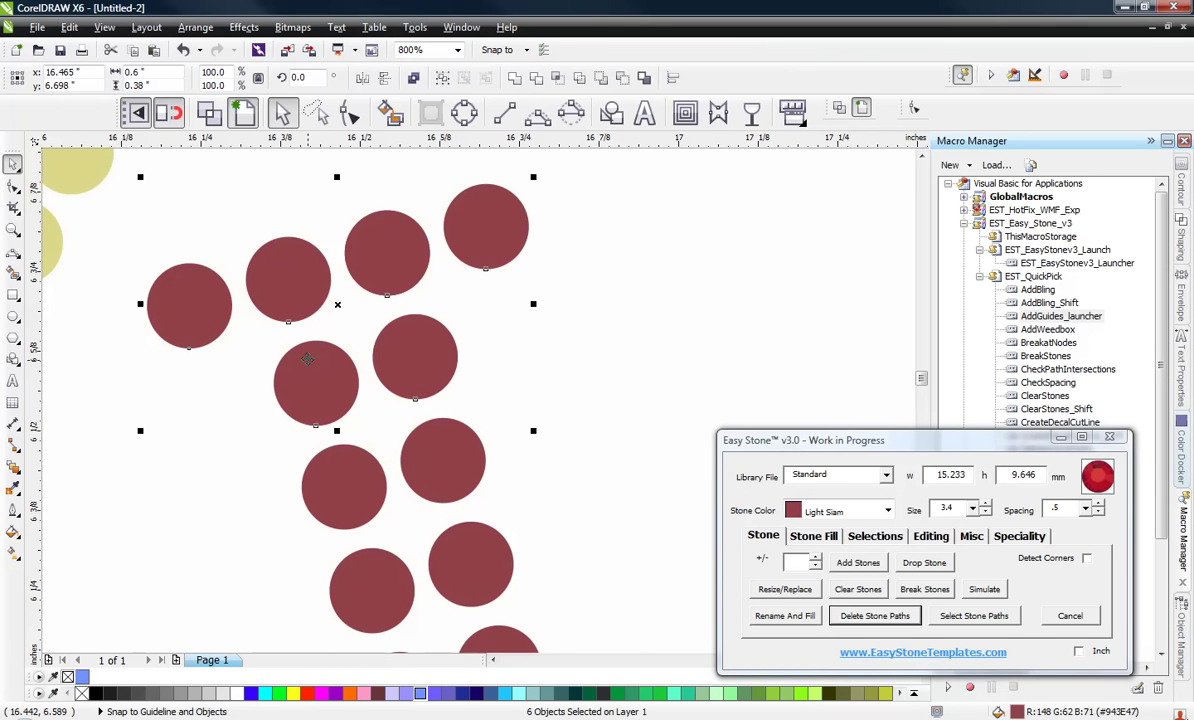
scroll(307, 358, down, 2)
drag(299, 341, 669, 302)
scroll(672, 303, up, 2)
scroll(546, 277, down, 1)
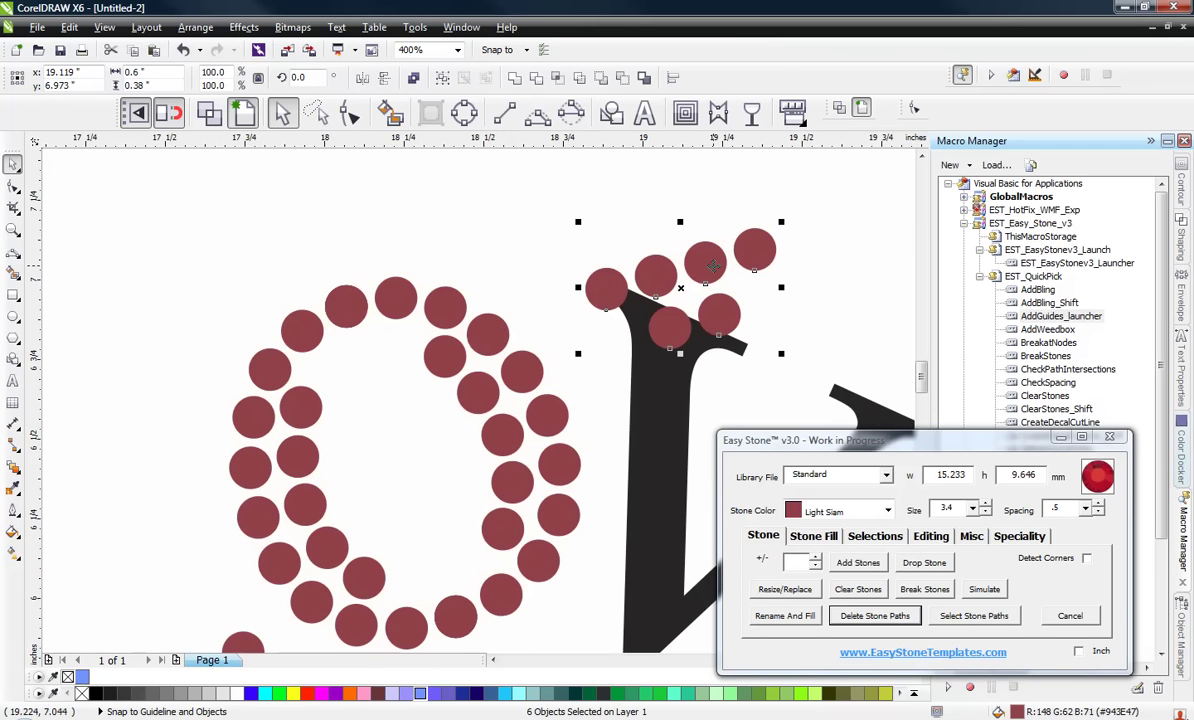
Rotate the six copied stones about the first stone's centre to 321° so they follow the V's upper-left serif.
click(680, 287)
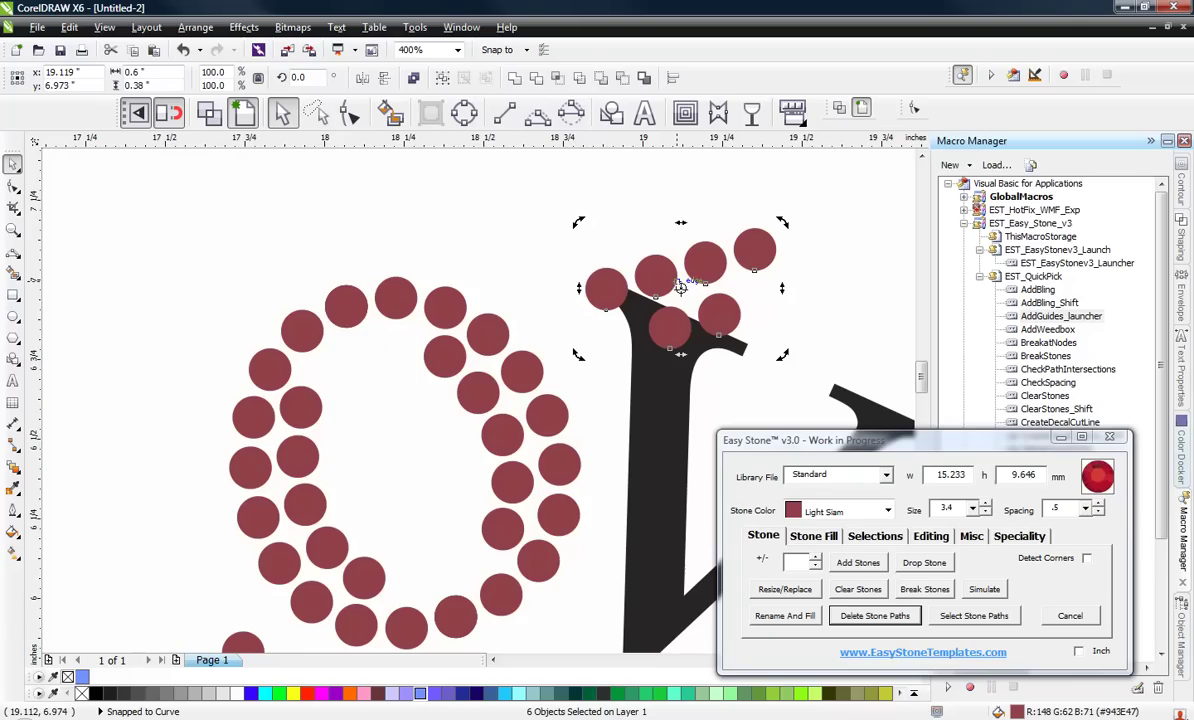
mouse_move(680, 287)
mouse_down()
mouse_move(640, 274)
mouse_move(606, 289)
mouse_up()
drag(780, 221, 771, 346)
scroll(555, 222, down, 5)
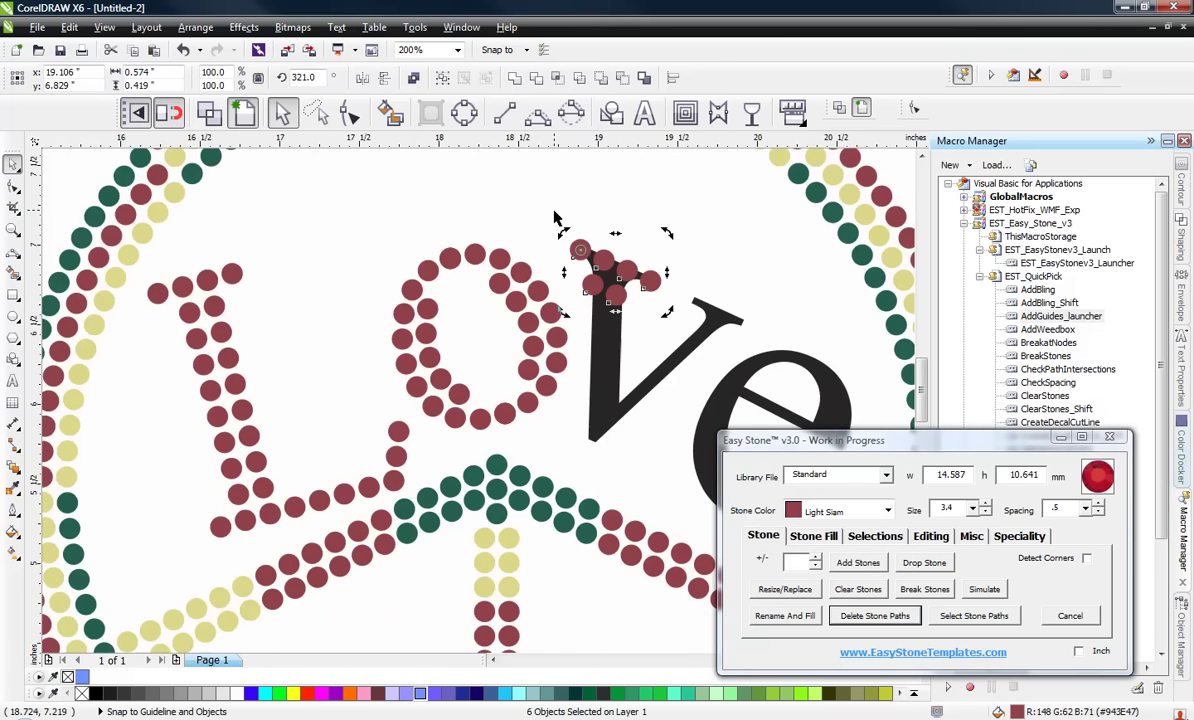
Copy the two stones below the V's serif to the foot of its thick stroke, at about x 19.00", y 5.84".
scroll(605, 287, up, 5)
click(575, 347)
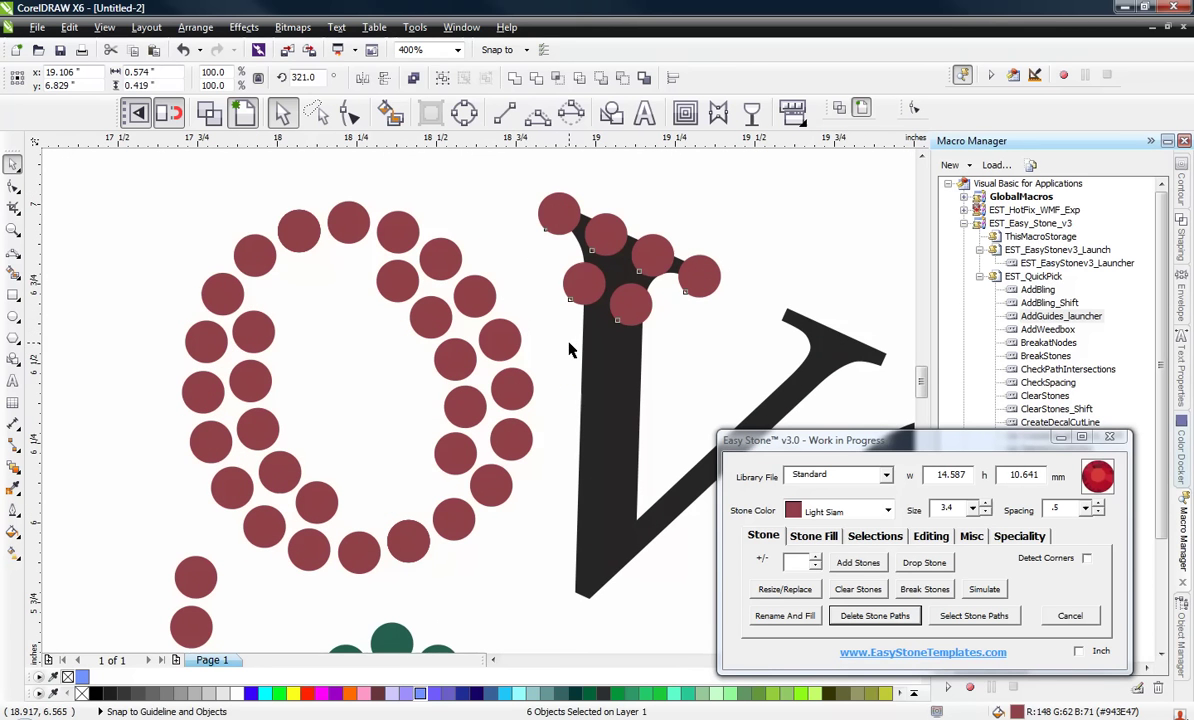
click(588, 290)
key(F10)
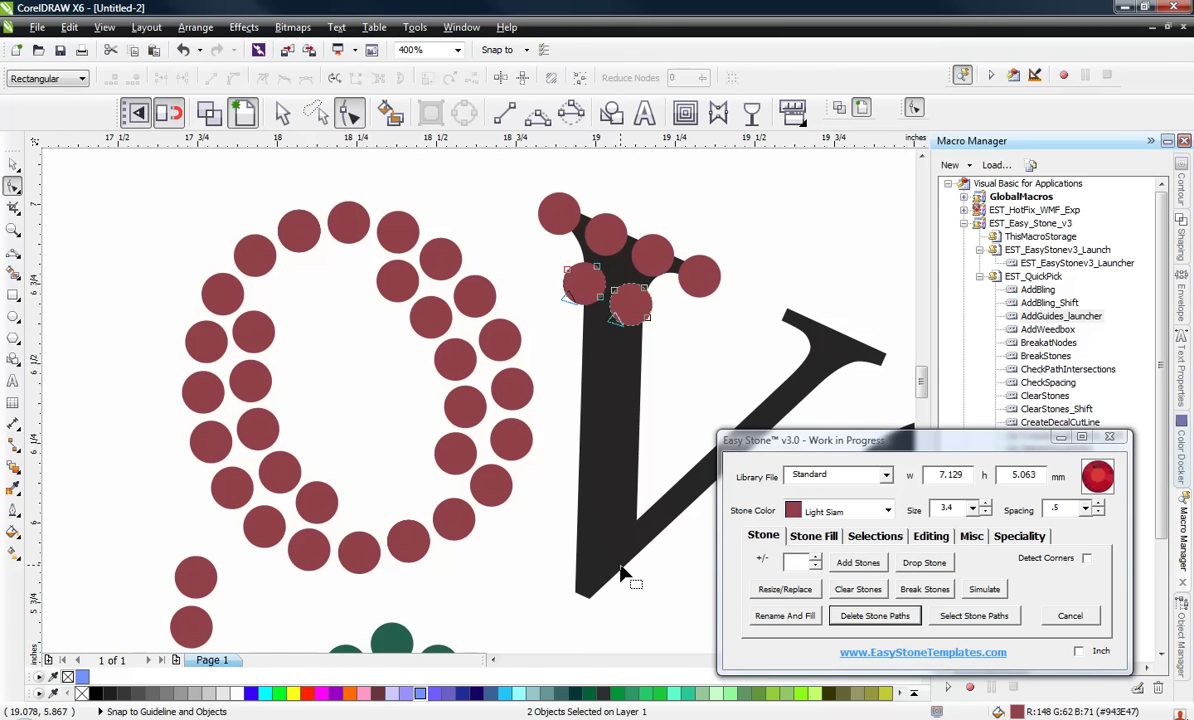
click(13, 163)
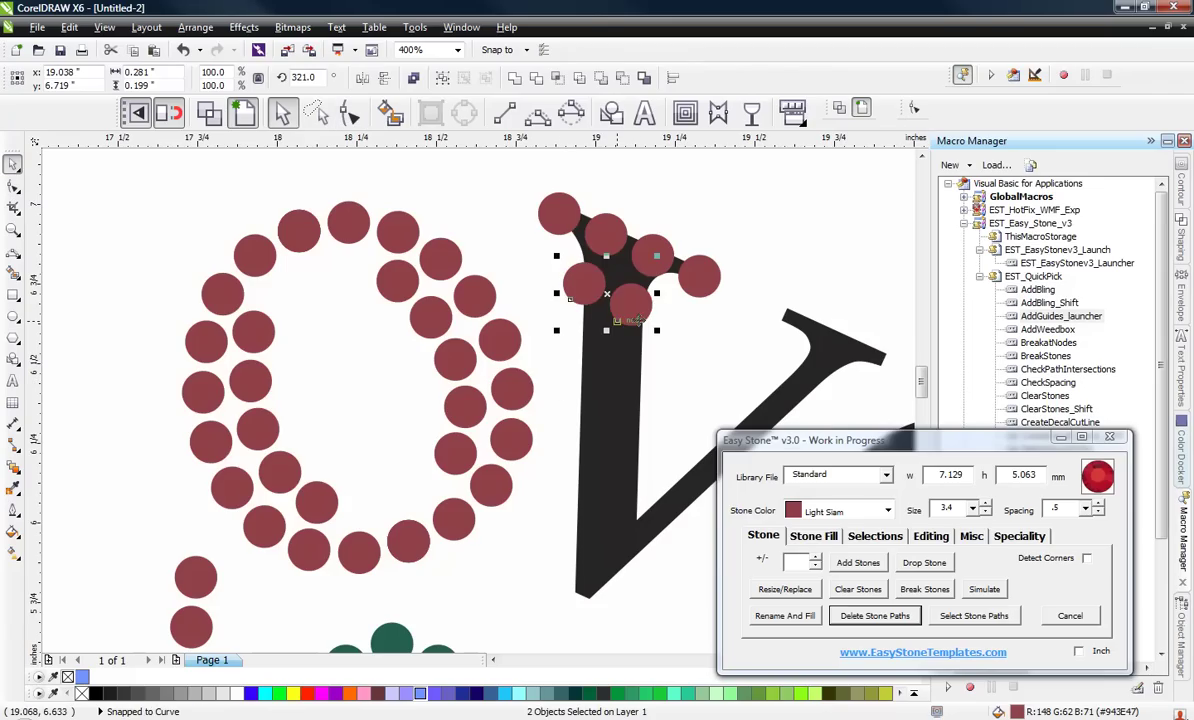
drag(648, 617, 631, 590)
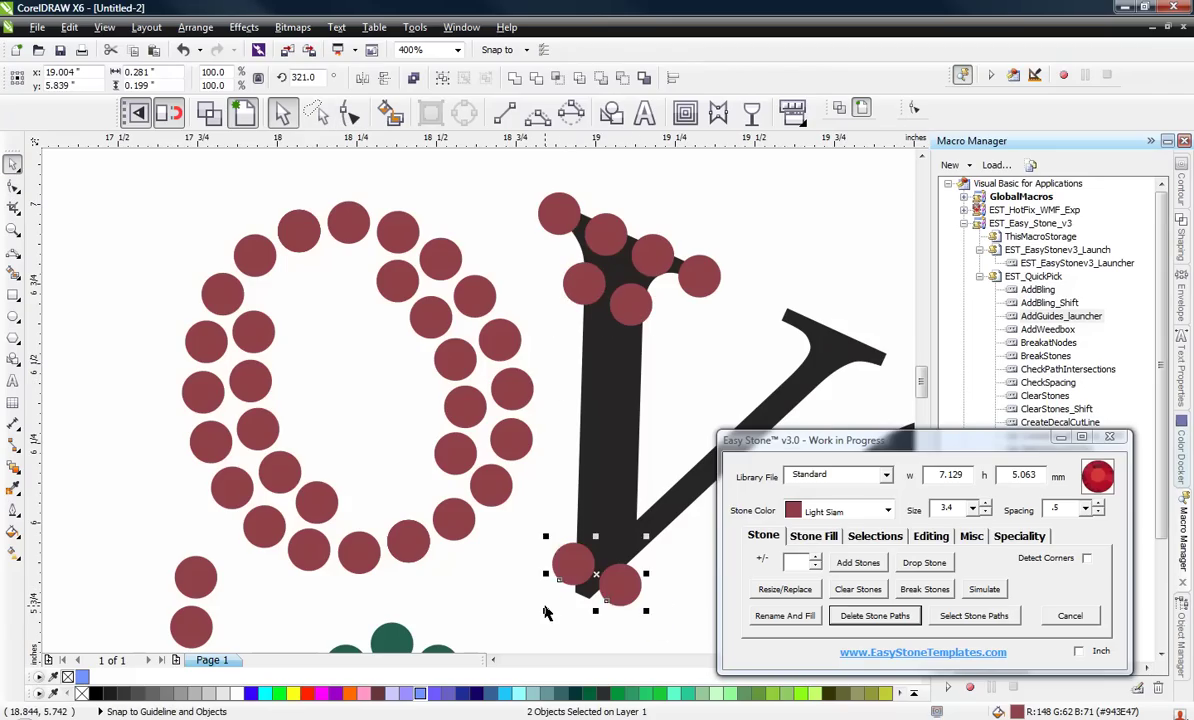
Add Light Siam stones, size 3.4 and spacing .5, between the upper and lower stones on the V's outer left edge.
click(572, 562)
shift+click(583, 285)
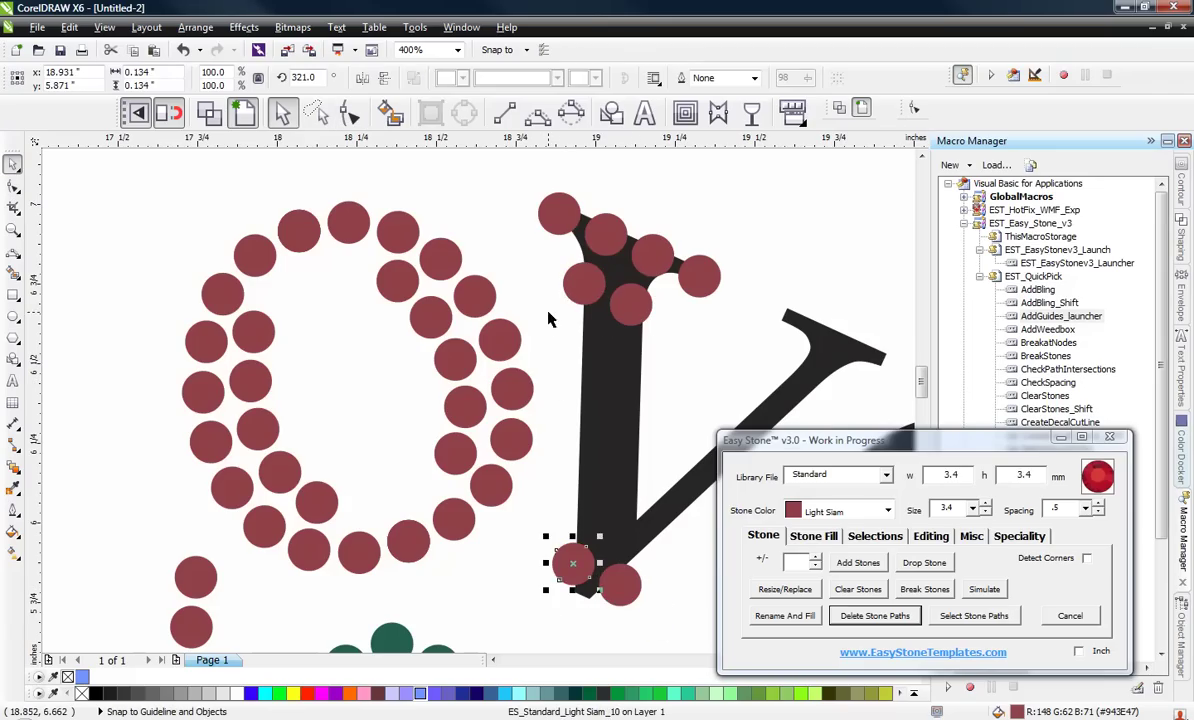
click(857, 562)
Add matching stones between the upper and lower stones on the thick stroke's inner edge, and delete the stone paths.
click(630, 305)
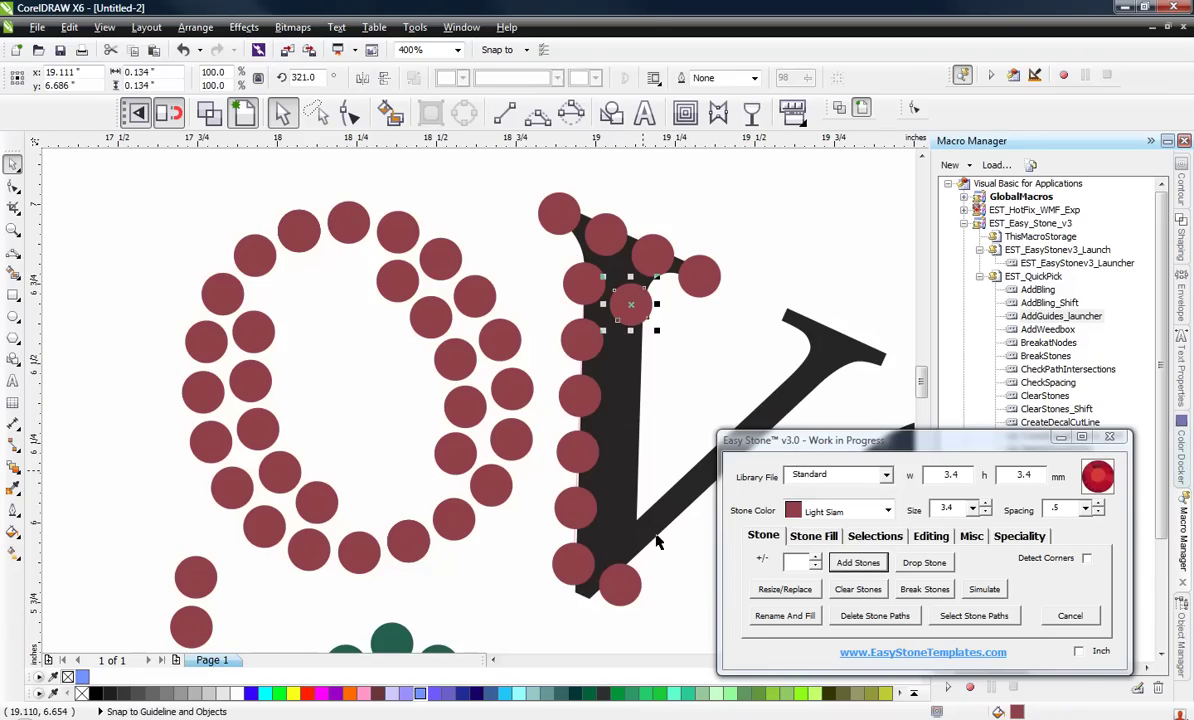
shift+click(612, 575)
click(847, 564)
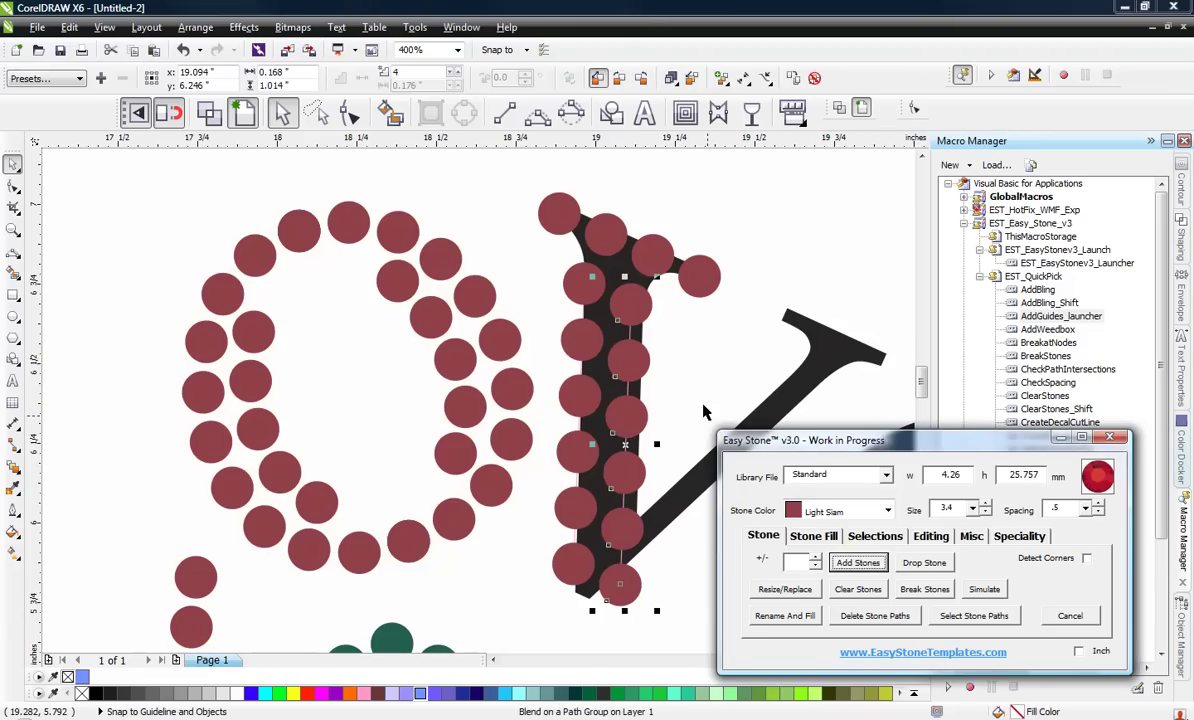
click(635, 422)
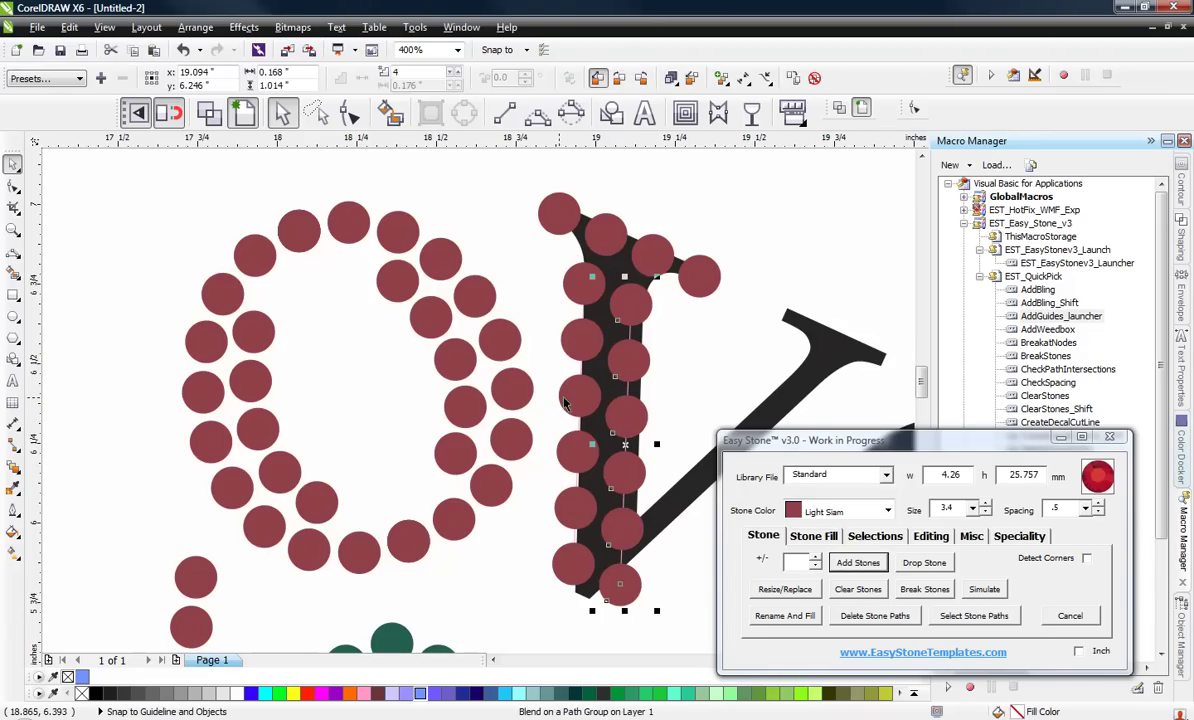
click(874, 615)
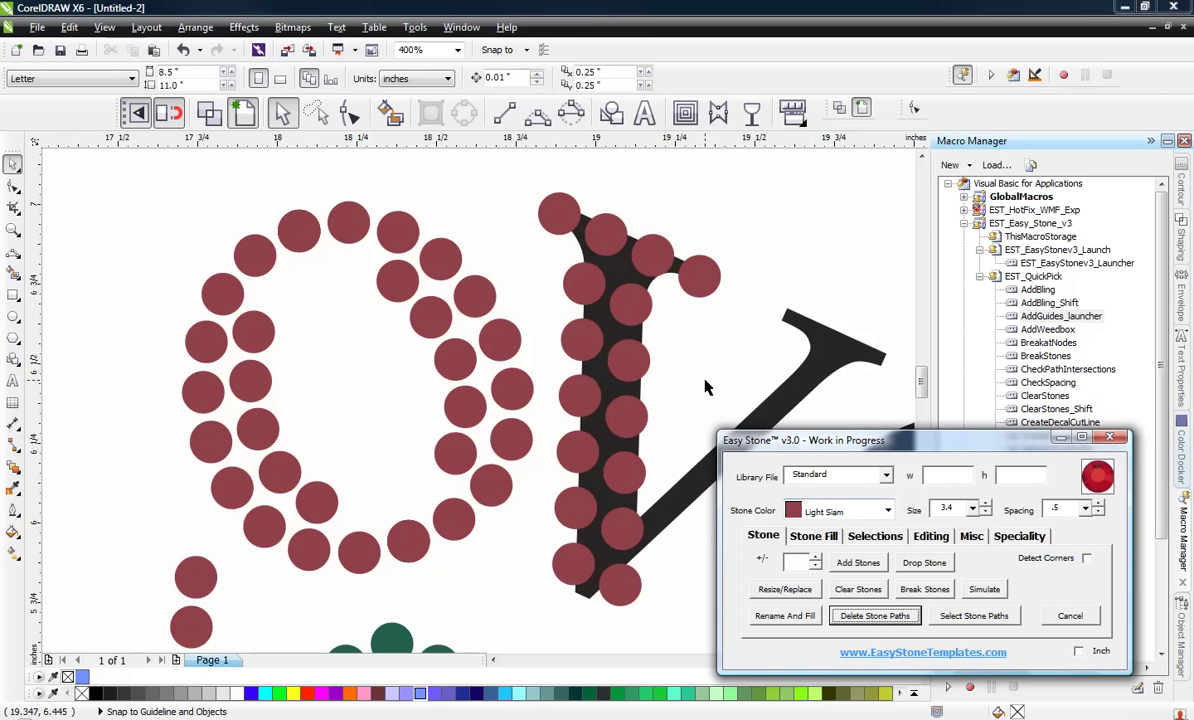
scroll(565, 340, down, 2)
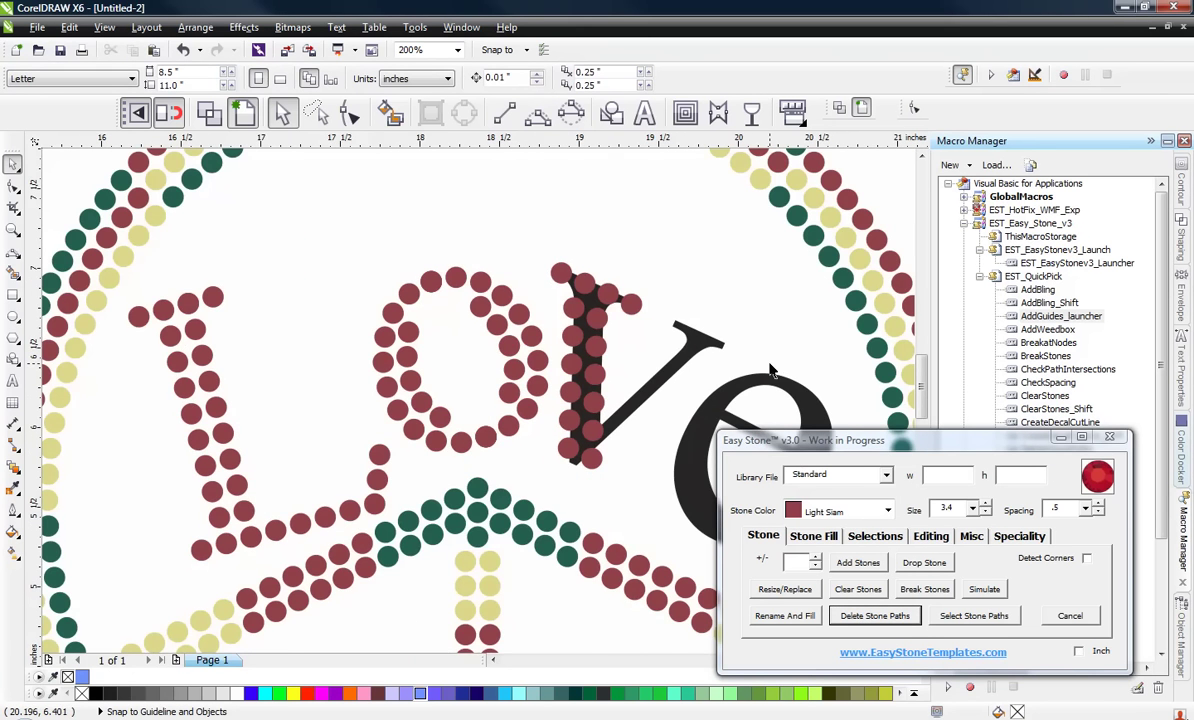
scroll(722, 345, up, 2)
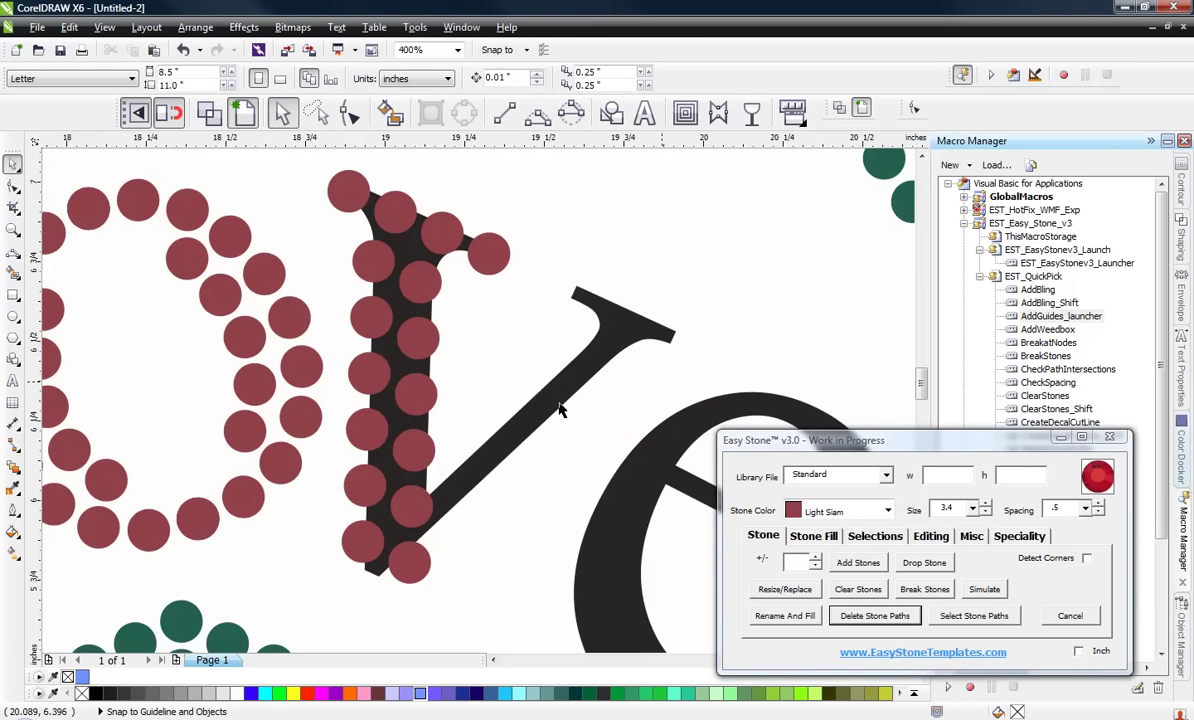
Copy the four stones of the V's upper-left serif onto the serif of its thin stroke.
click(490, 255)
shift+click(441, 234)
shift+click(398, 218)
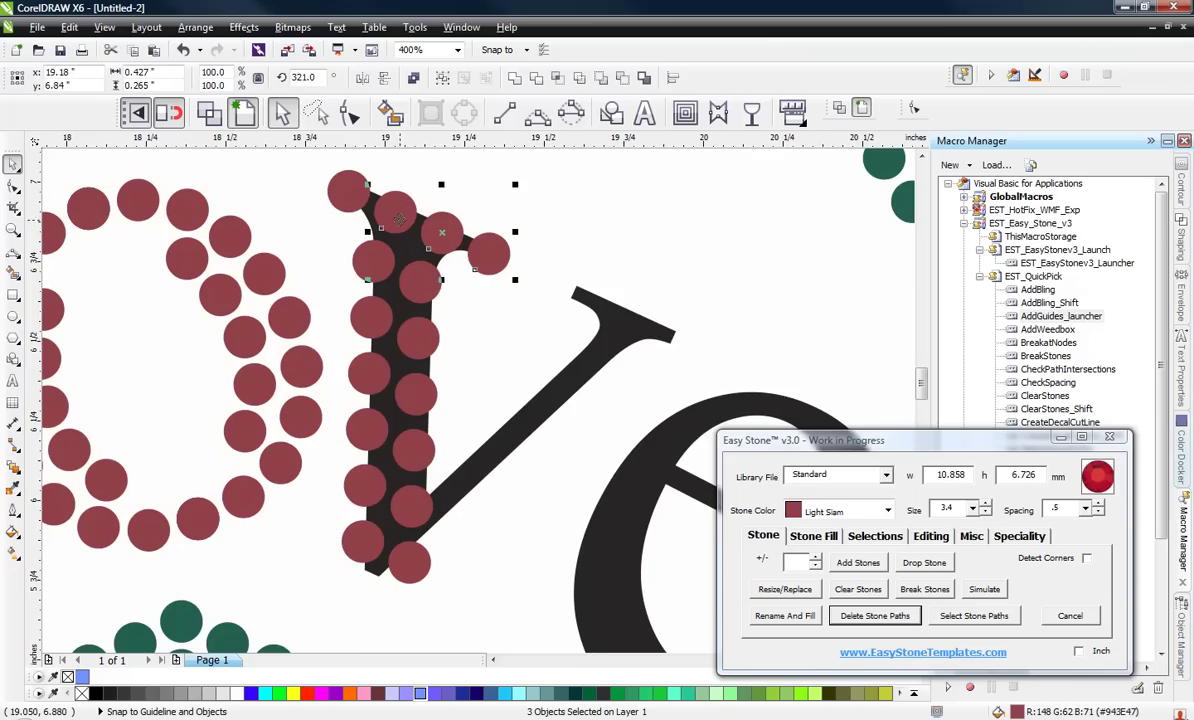
shift+click(349, 191)
drag(349, 191, 565, 295)
click(584, 362)
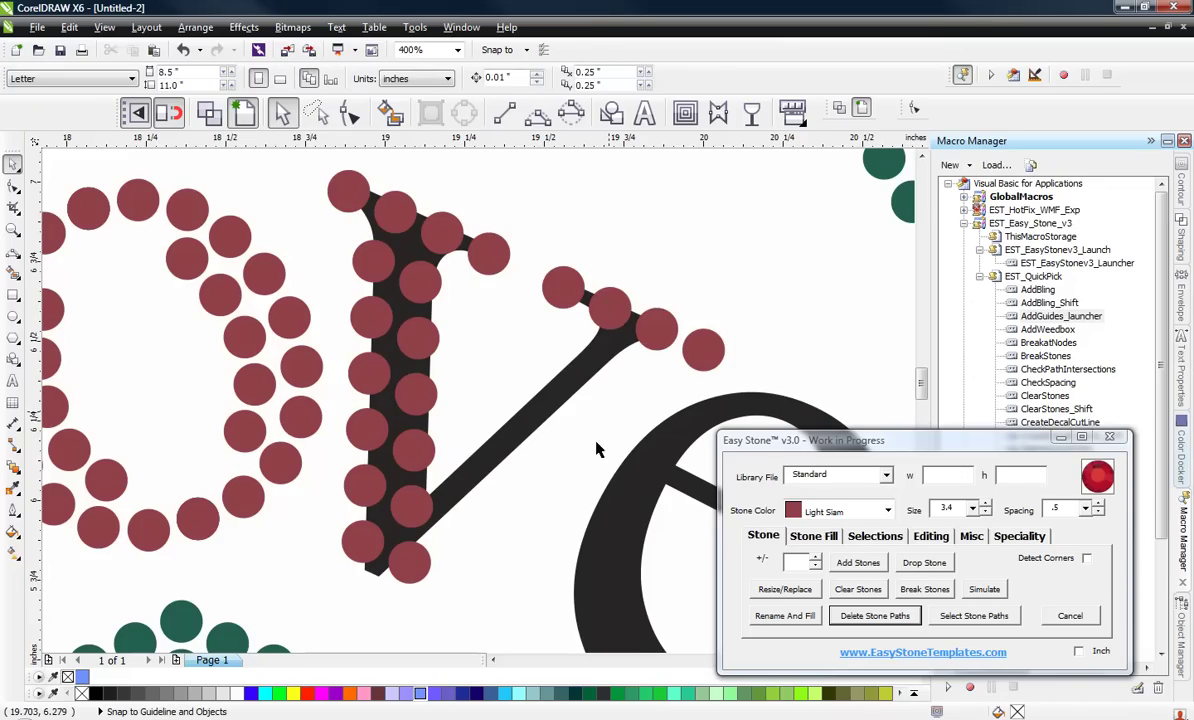
From a serif stone copied to about x 19.75", y 6.42", add stones down the V's thin stroke to its foot, and delete the stone paths.
drag(664, 335, 620, 378)
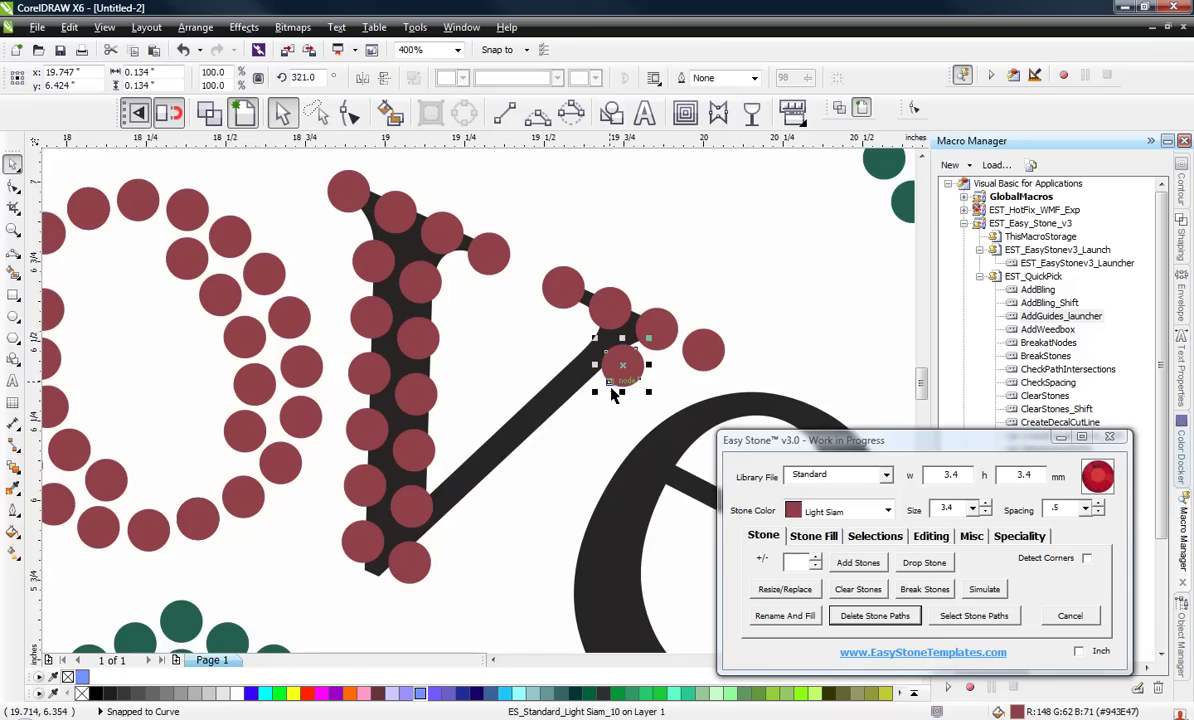
shift+click(455, 558)
click(858, 562)
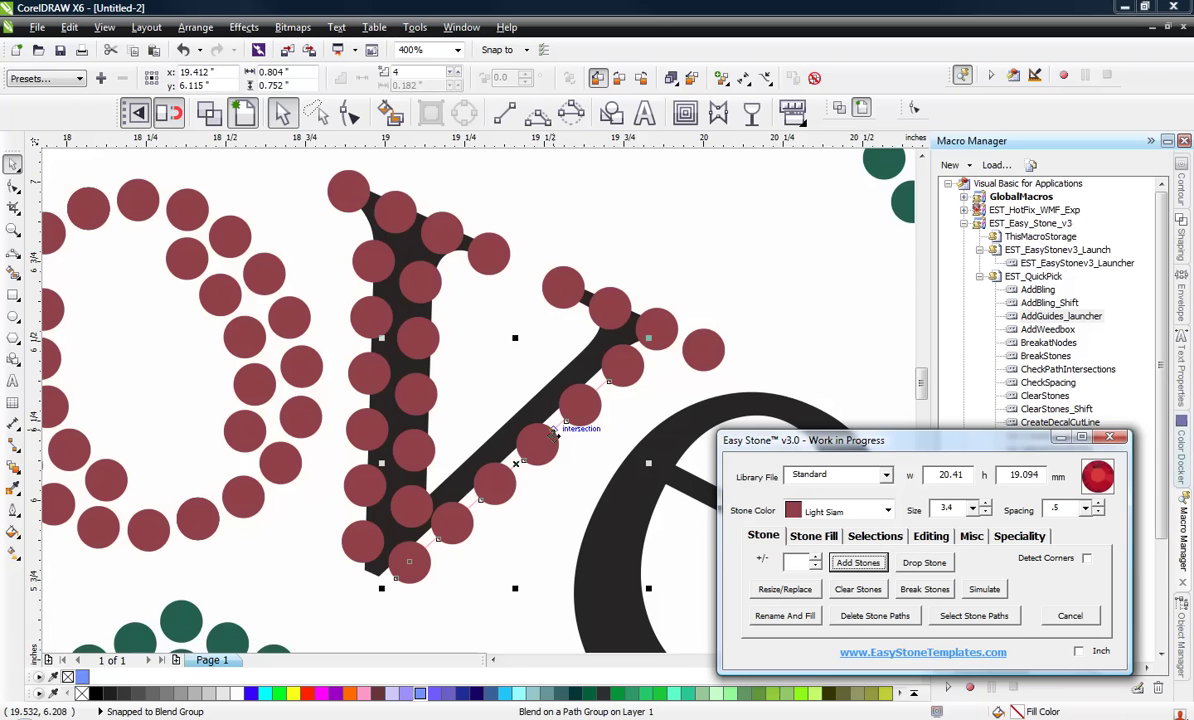
click(857, 618)
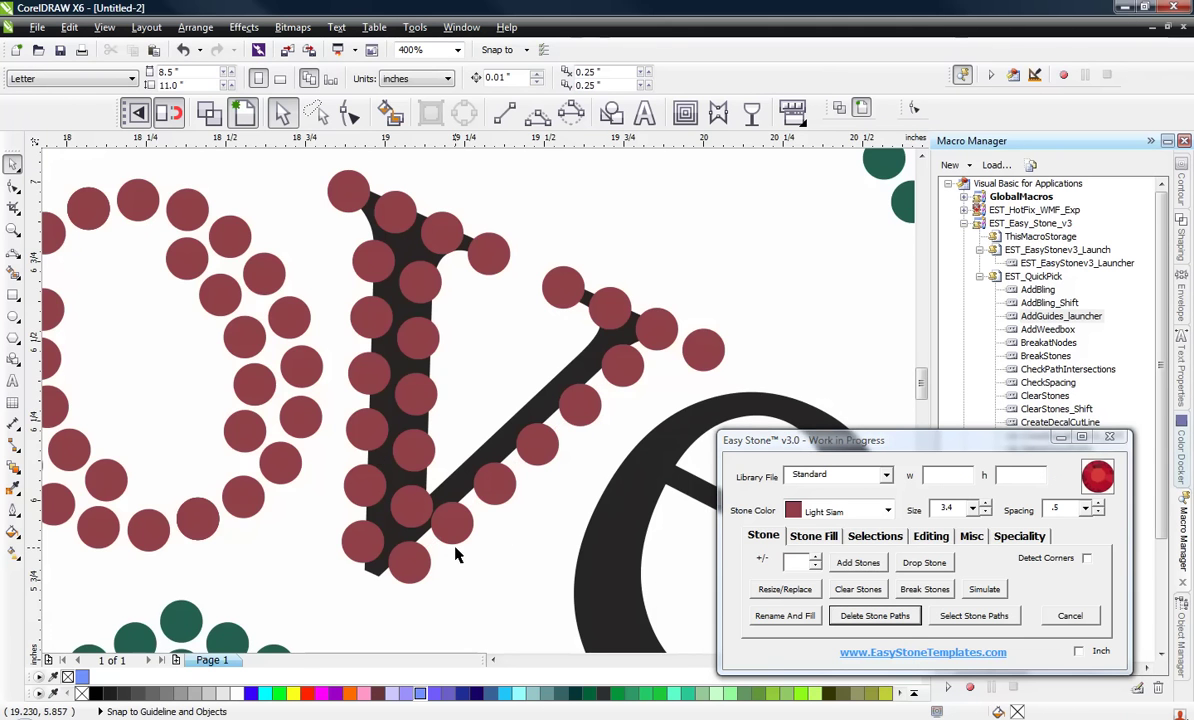
Re-space the row of three stones where the V's thick and thin strokes meet, evening out the middle stone.
scroll(455, 555, up, 2)
scroll(445, 557, up, 1)
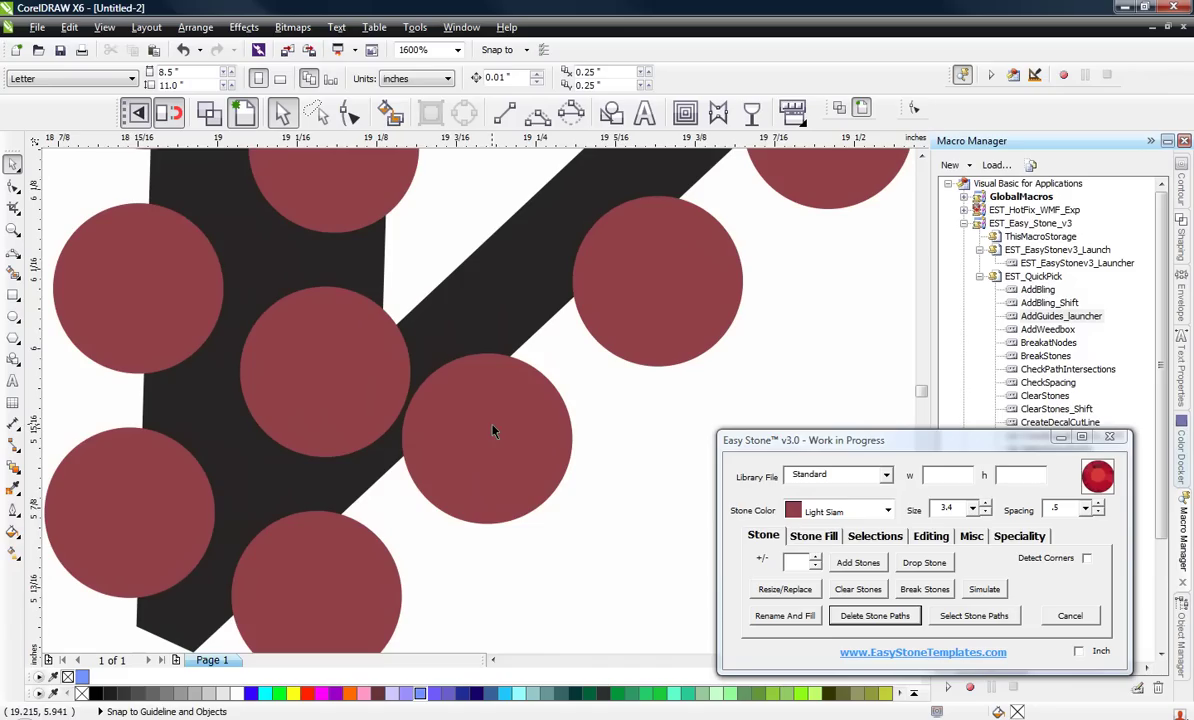
click(139, 288)
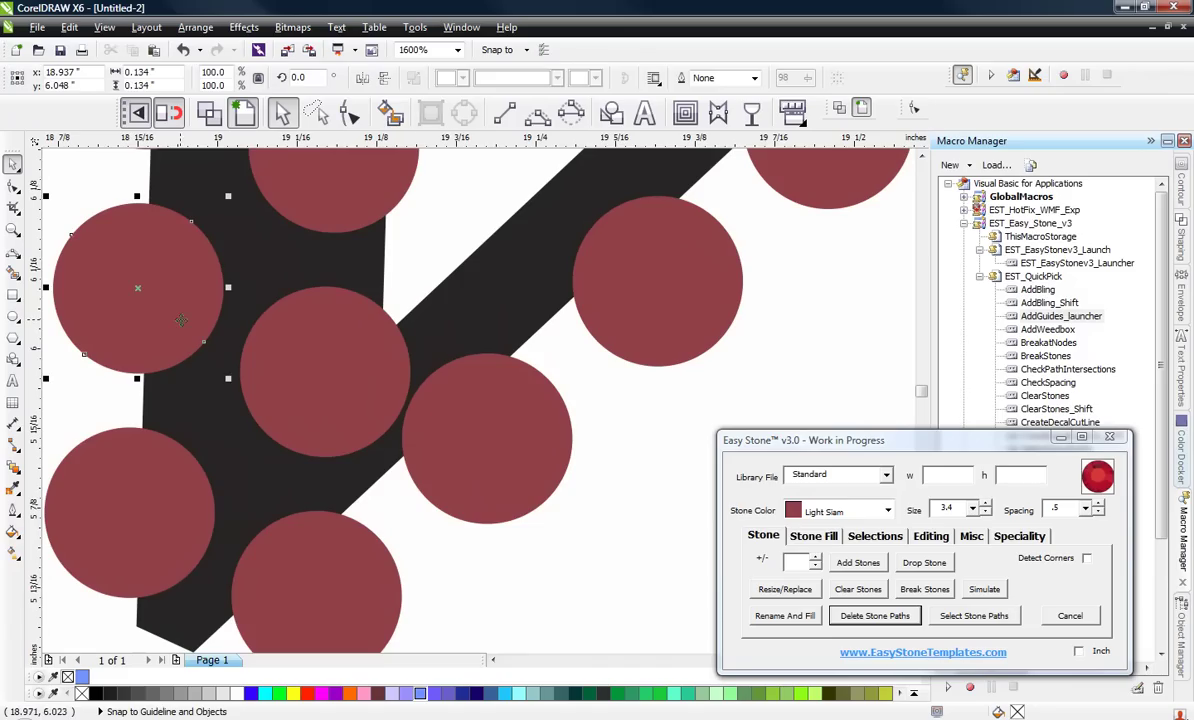
shift+click(362, 400)
shift+click(482, 442)
click(931, 536)
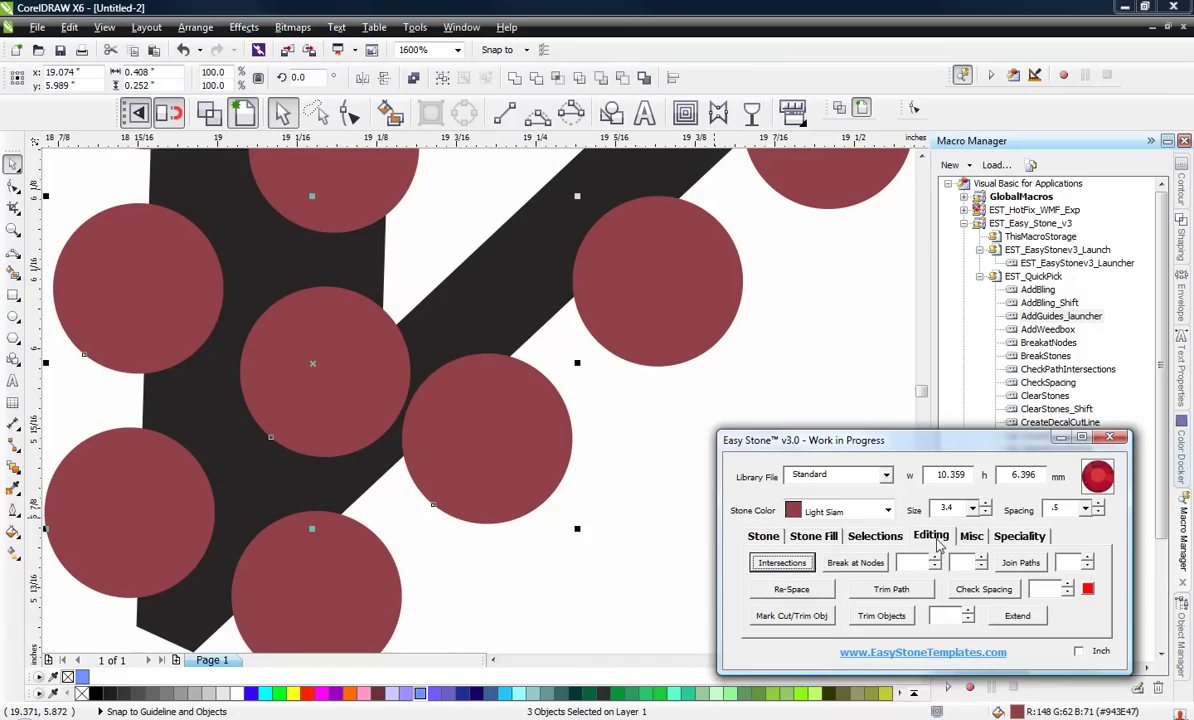
click(809, 593)
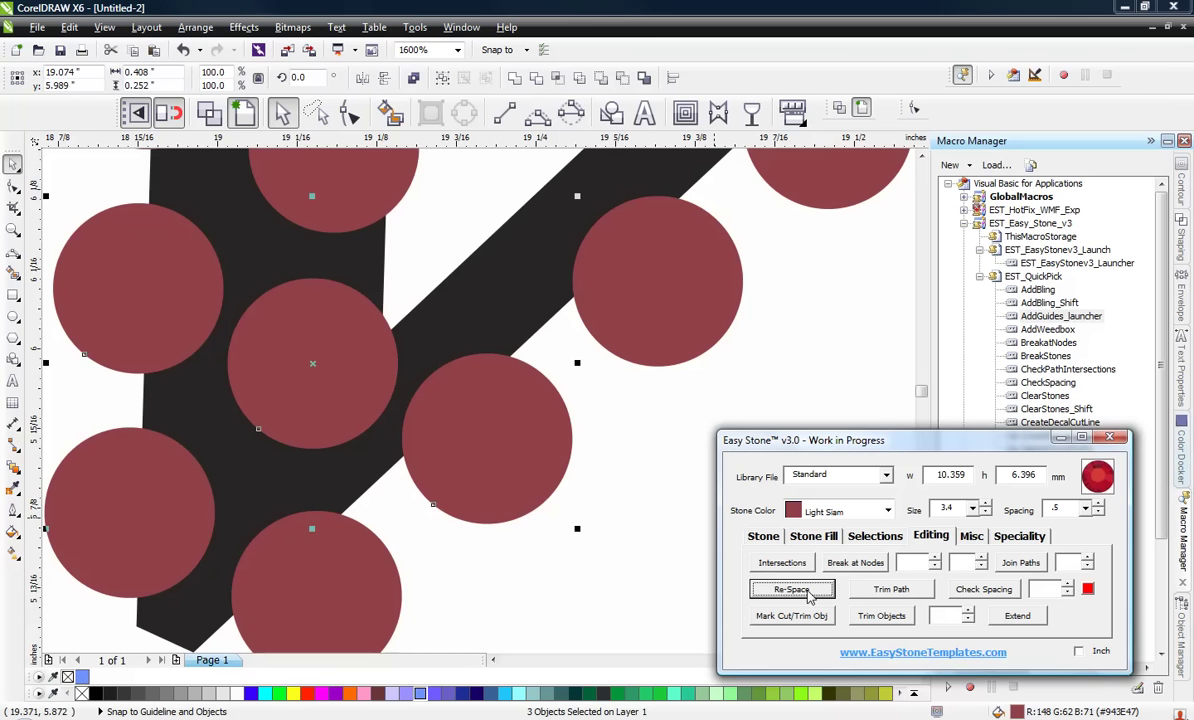
click(614, 464)
Place a copy of a red stone below the V's foot as its tip, at about x 18.95", y 5.72".
scroll(428, 421, down, 1)
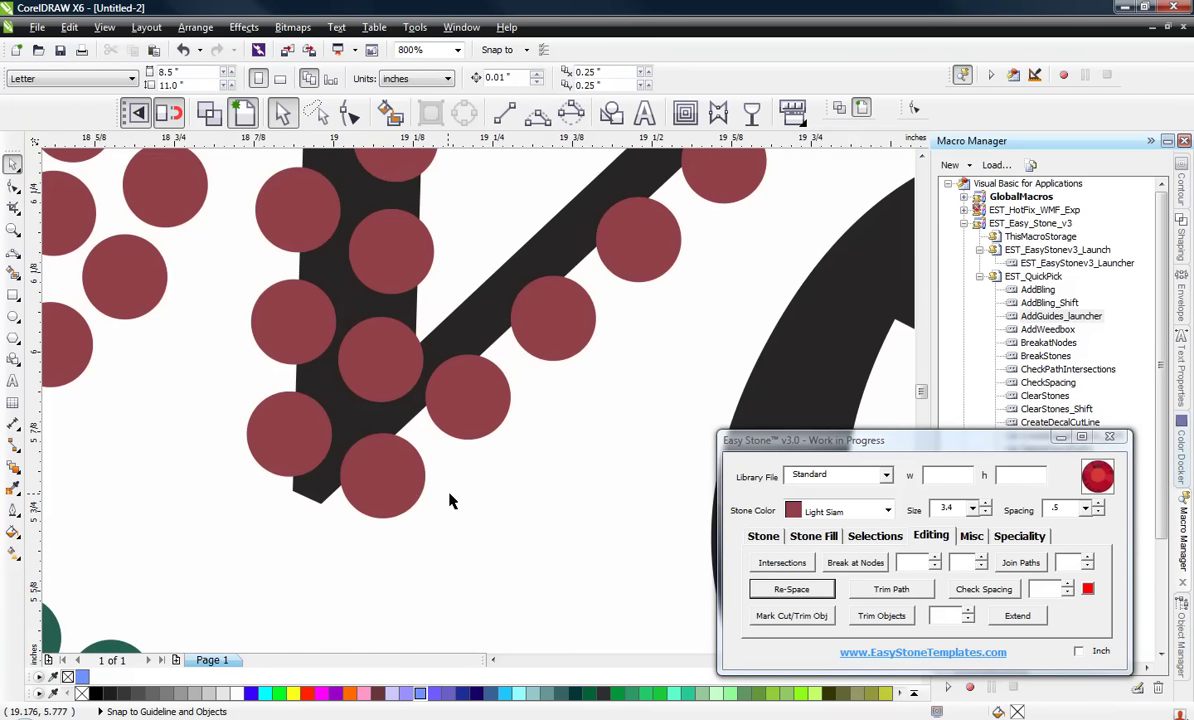
scroll(449, 501, down, 1)
scroll(358, 534, up, 1)
mouse_move(485, 372)
mouse_down()
mouse_move(418, 549)
mouse_move(408, 515)
mouse_up()
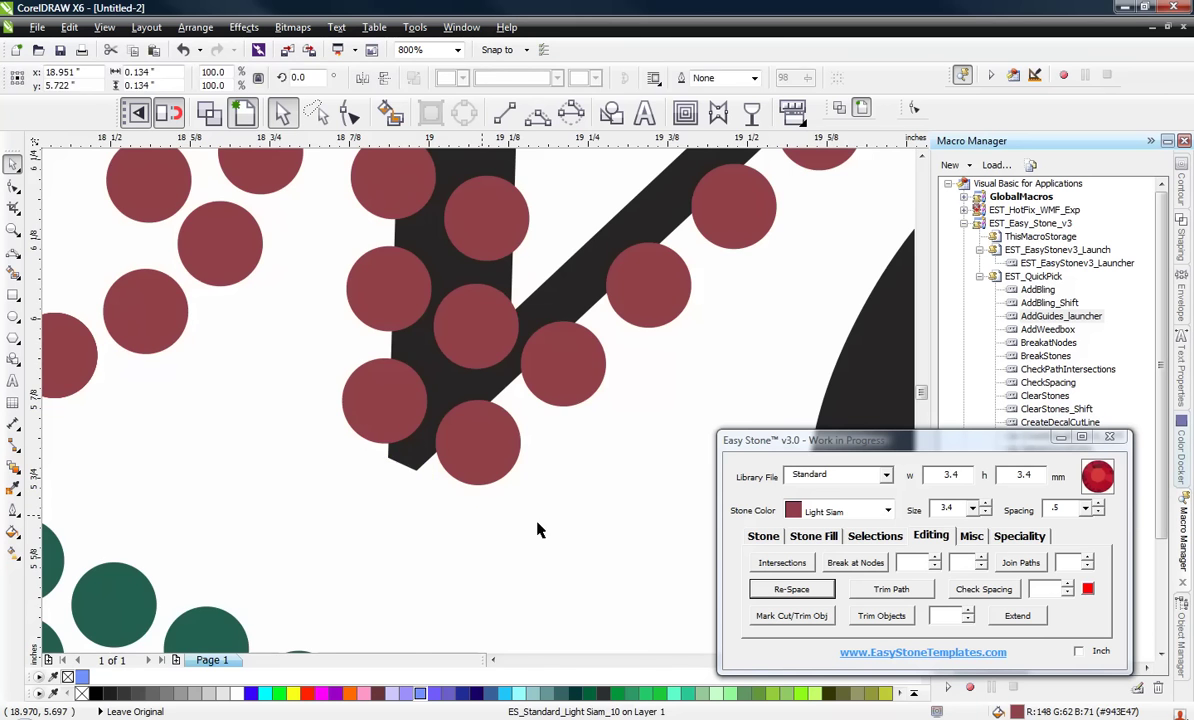
scroll(330, 450, down, 1)
scroll(422, 494, down, 1)
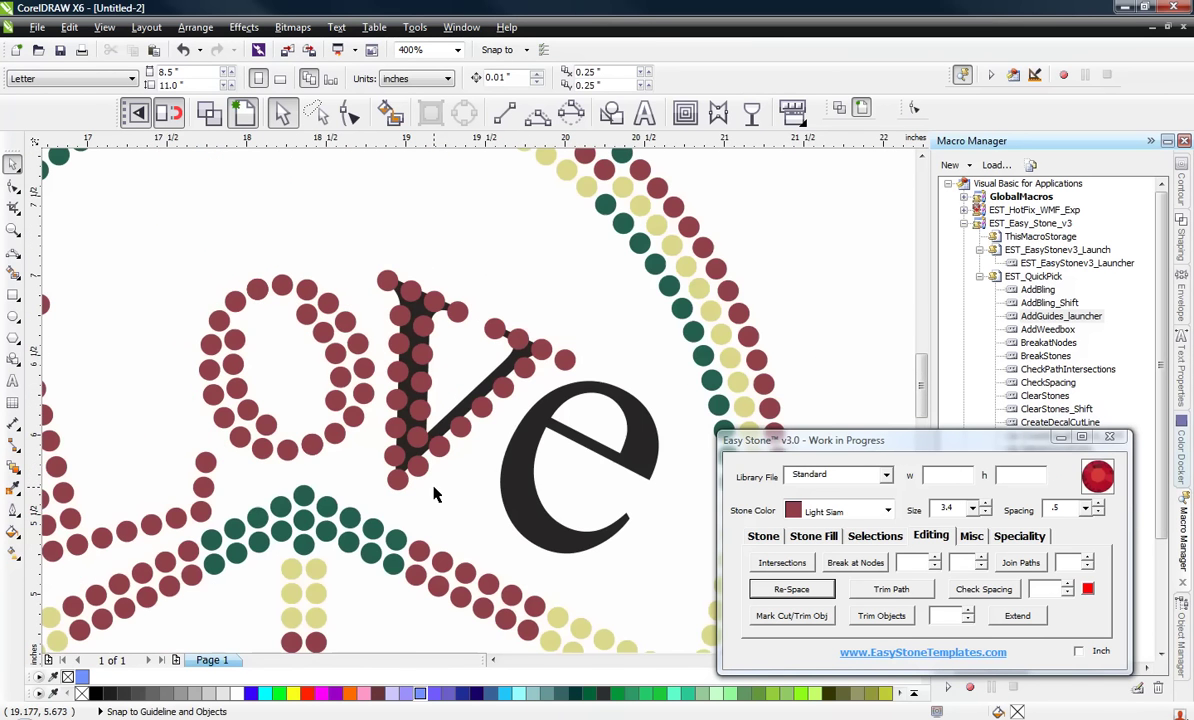
scroll(611, 390, down, 2)
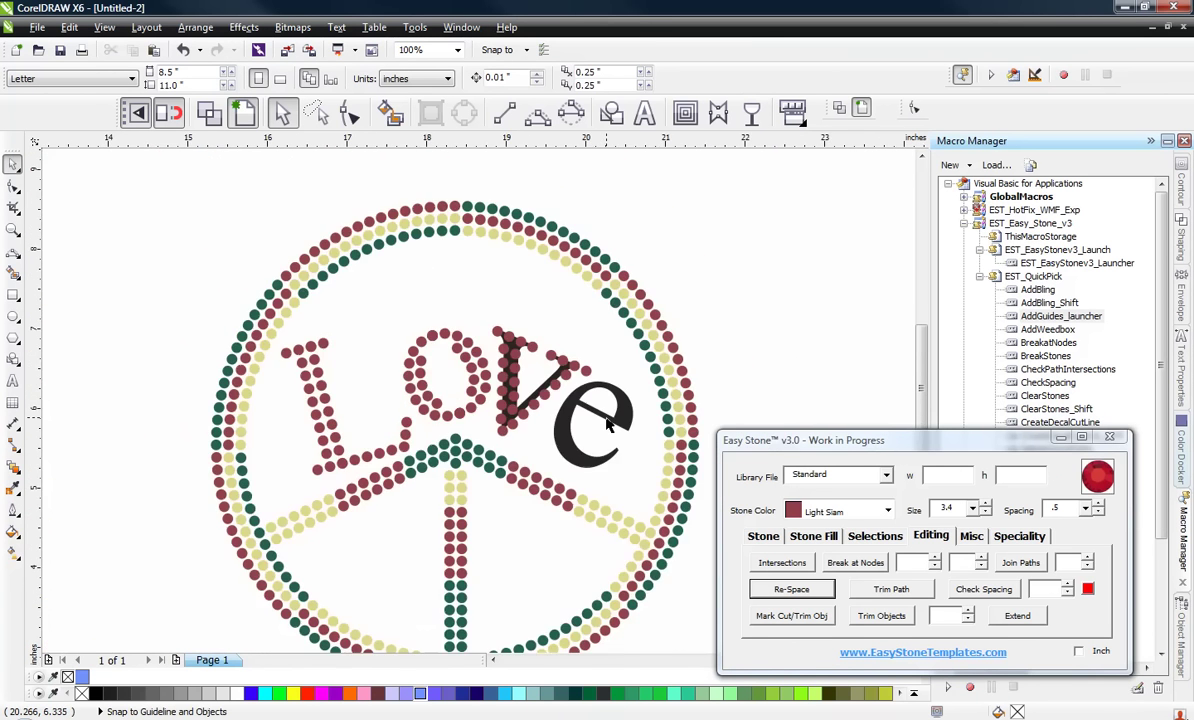
Copy the O's 36 stones onto the letter e with the freehand pick selection, and rotate the copy to about 319.7°.
scroll(607, 425, up, 2)
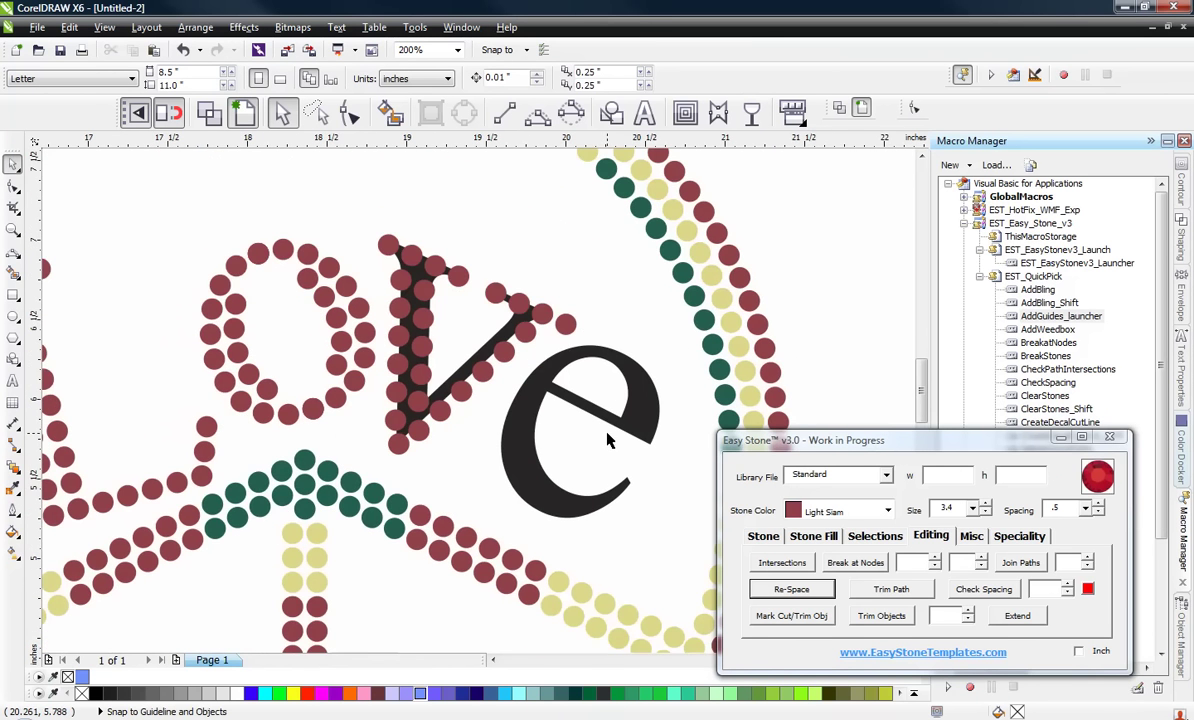
click(315, 112)
mouse_move(190, 245)
mouse_down()
mouse_move(313, 214)
mouse_move(353, 266)
mouse_move(318, 384)
mouse_move(252, 443)
mouse_move(192, 400)
mouse_move(182, 290)
mouse_up()
drag(240, 320, 615, 398)
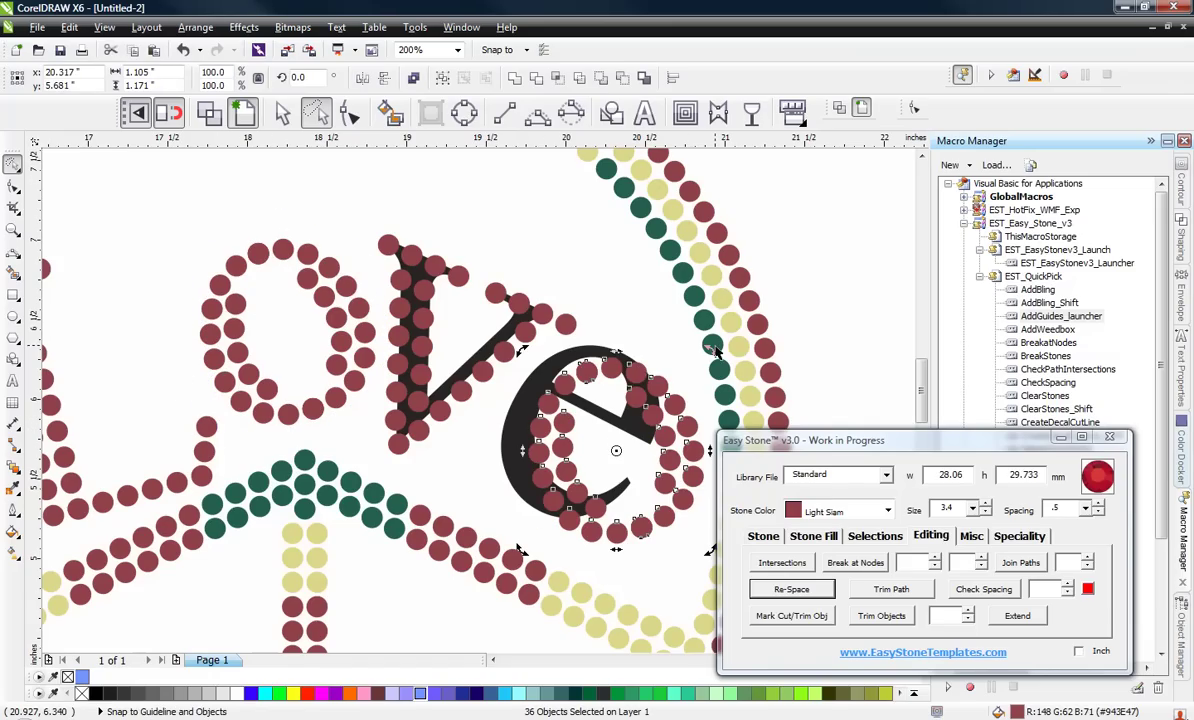
drag(713, 349, 480, 315)
Nudge the copied ring of stones over the e's outline, to about x 20.117", y 5.778".
scroll(480, 315, down, 2)
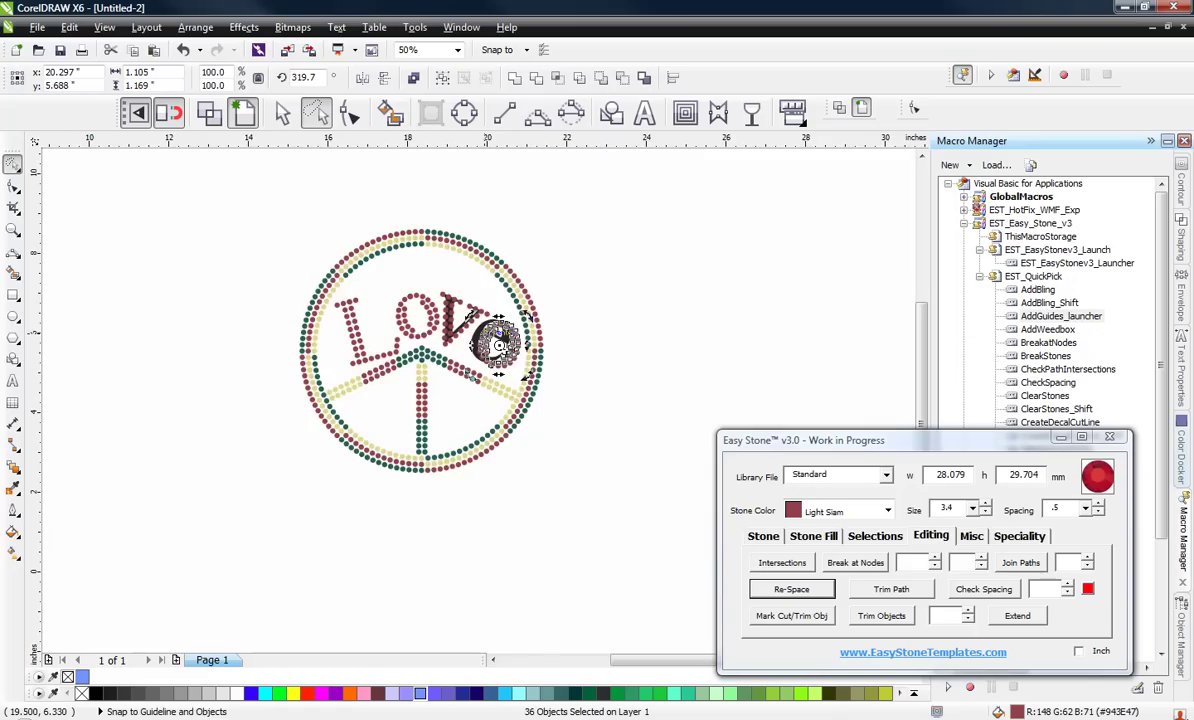
scroll(500, 346, up, 2)
key(Left)
key(Left)
key(Left)
key(Left)
key(Left)
key(Left)
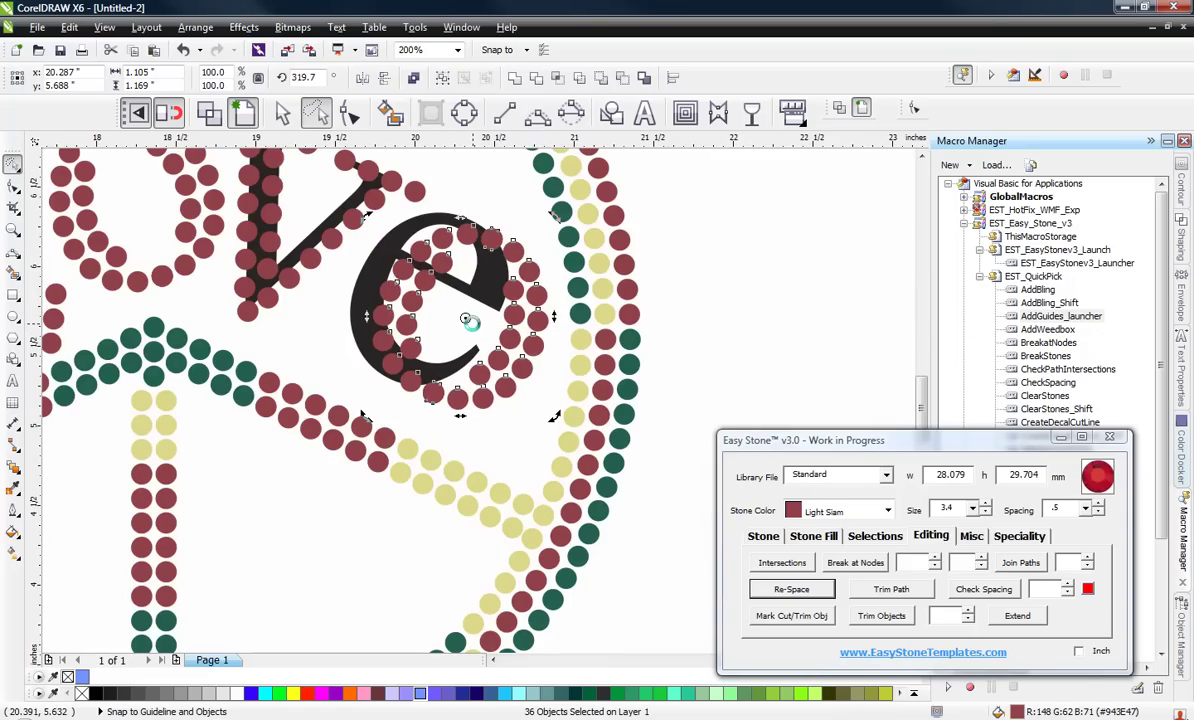
key(Up)
key(Up)
key(Up)
key(Up)
key(Left)
key(Left)
key(Left)
key(Left)
key(Left)
key(Left)
key(Left)
key(Left)
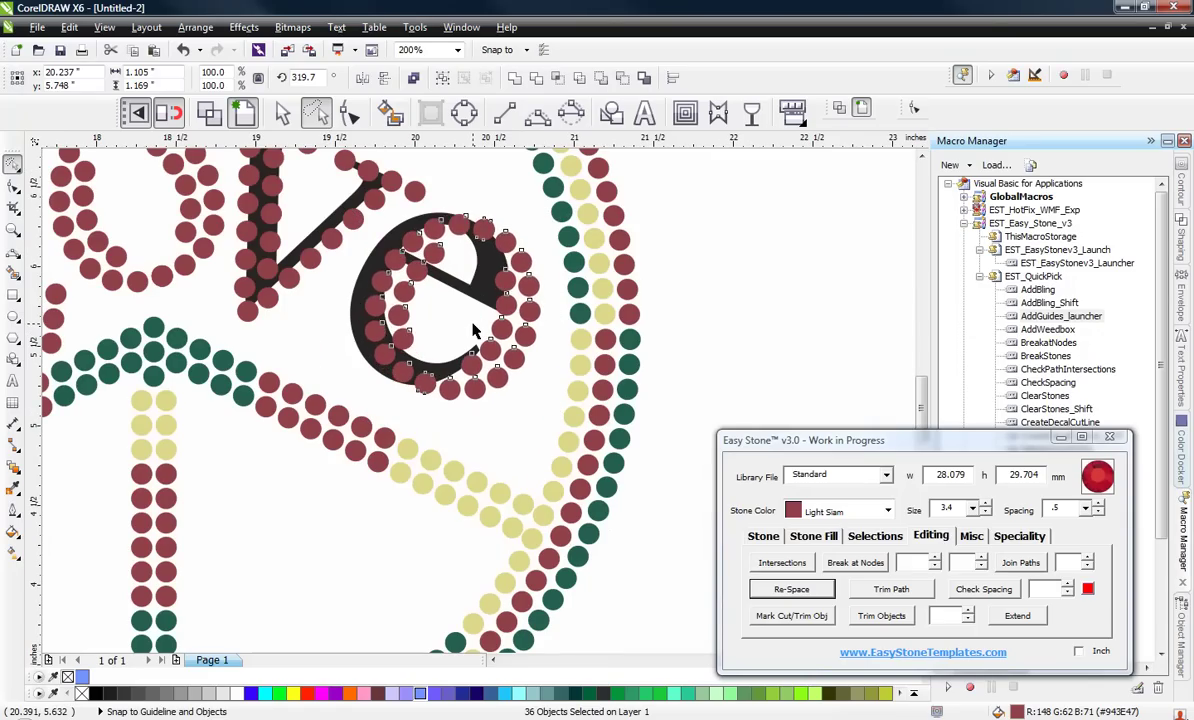
key(Up)
key(Up)
key(Up)
key(Left)
key(Left)
key(Left)
key(Left)
key(Up)
key(Up)
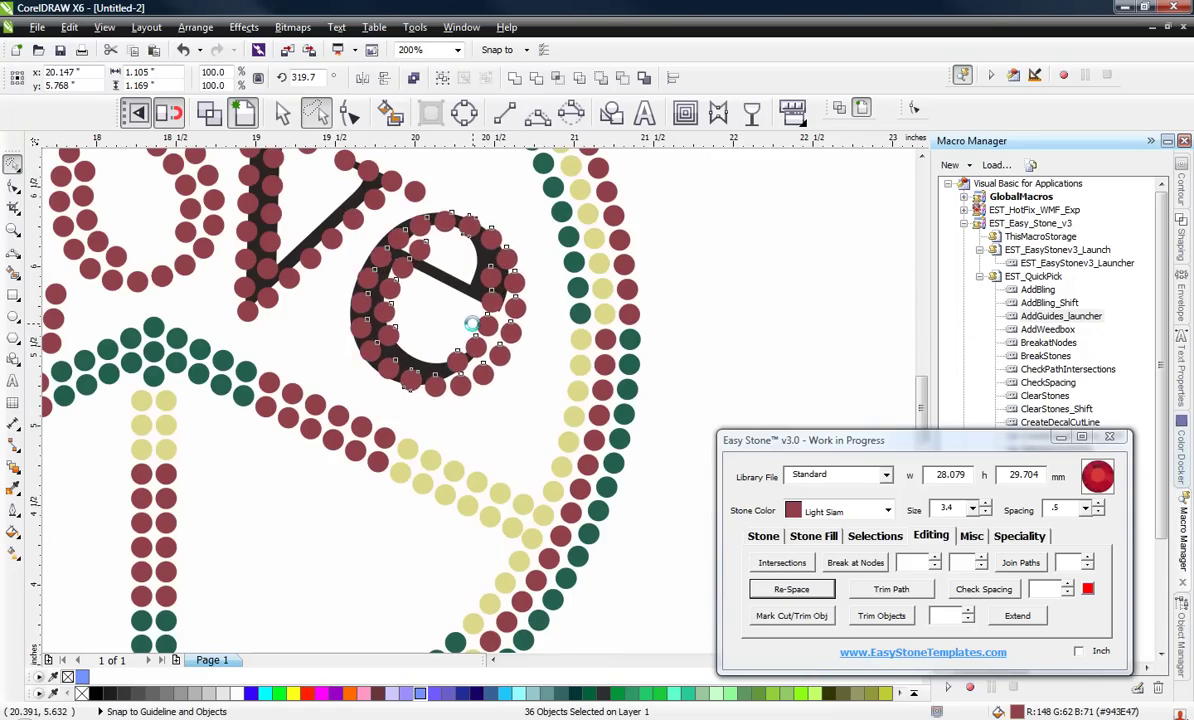
click(476, 331)
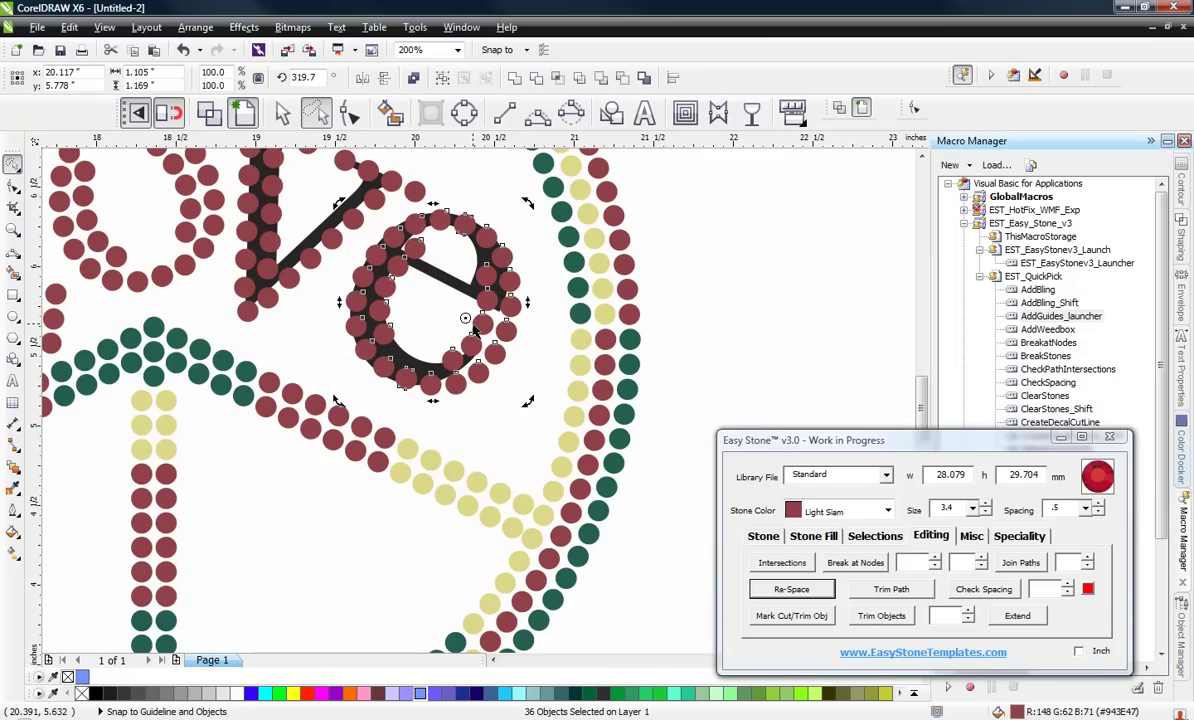
Rotate the copied ring further to about 306.1° and nudge it to about x 20.12", y 5.788".
drag(525, 206, 553, 228)
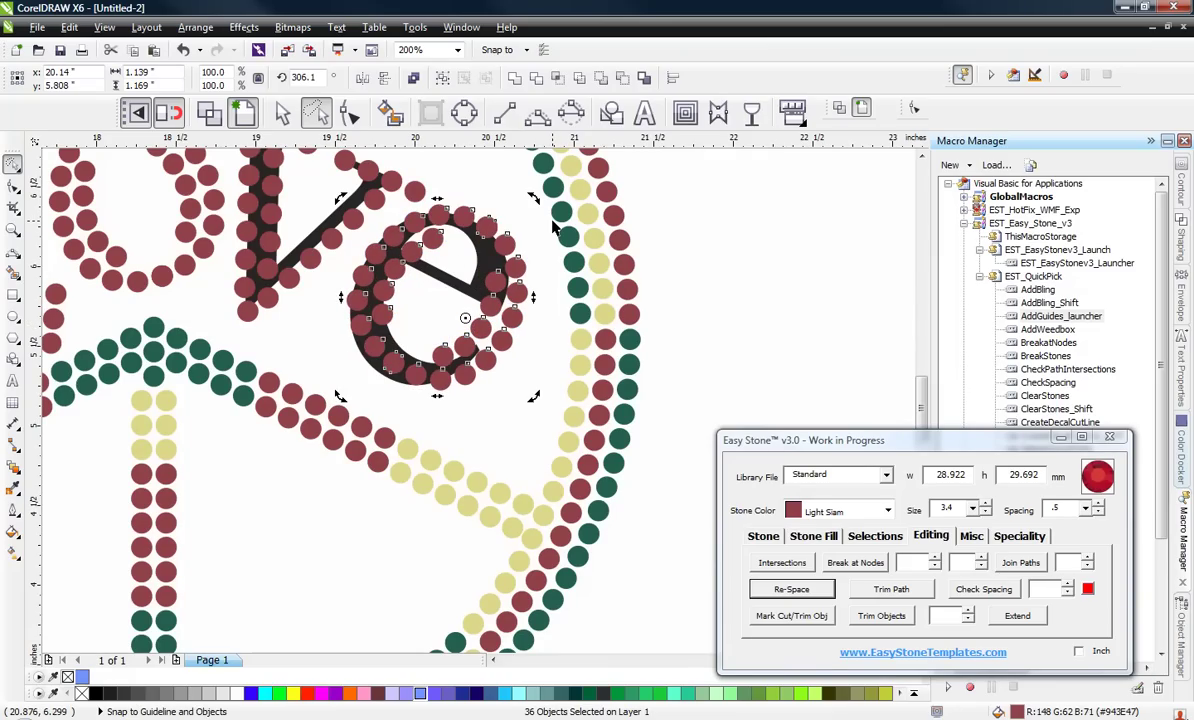
key(Left)
key(Left)
key(Down)
key(Down)
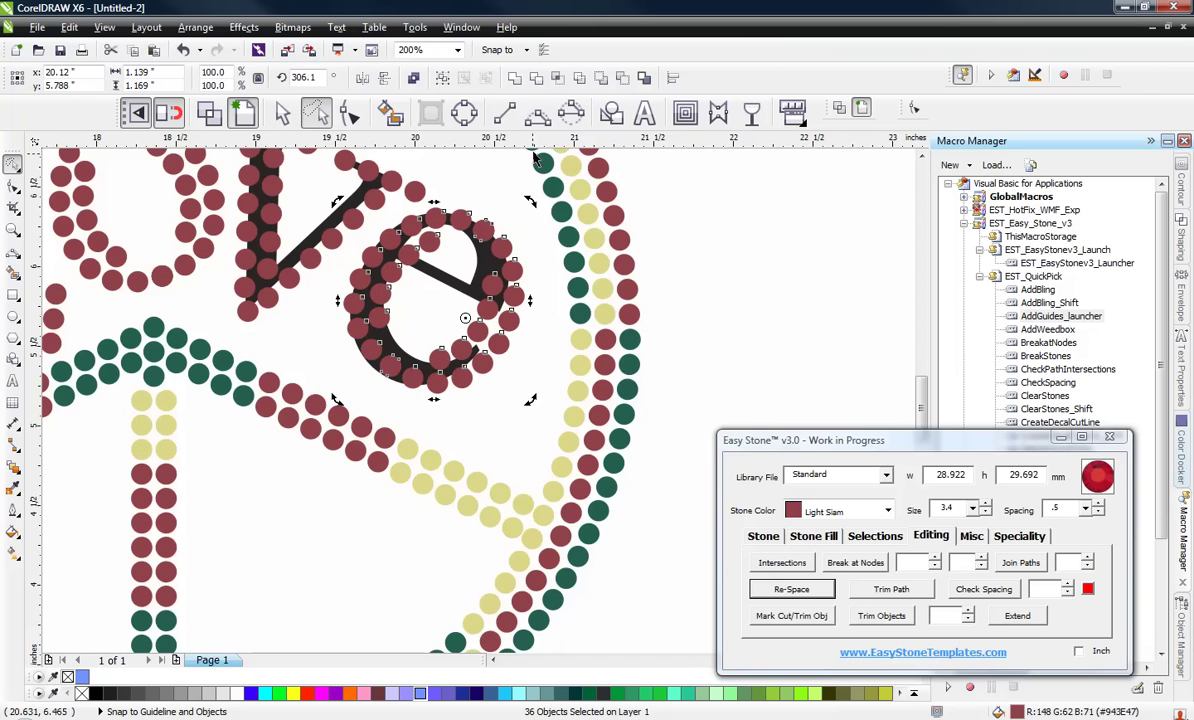
Fine-tune the ring's fit on the e by rotating it to about 308.7° and nudging it to about x 20.105", y 5.8".
scroll(529, 190, up, 1)
drag(532, 217, 522, 213)
key(Up)
key(Left)
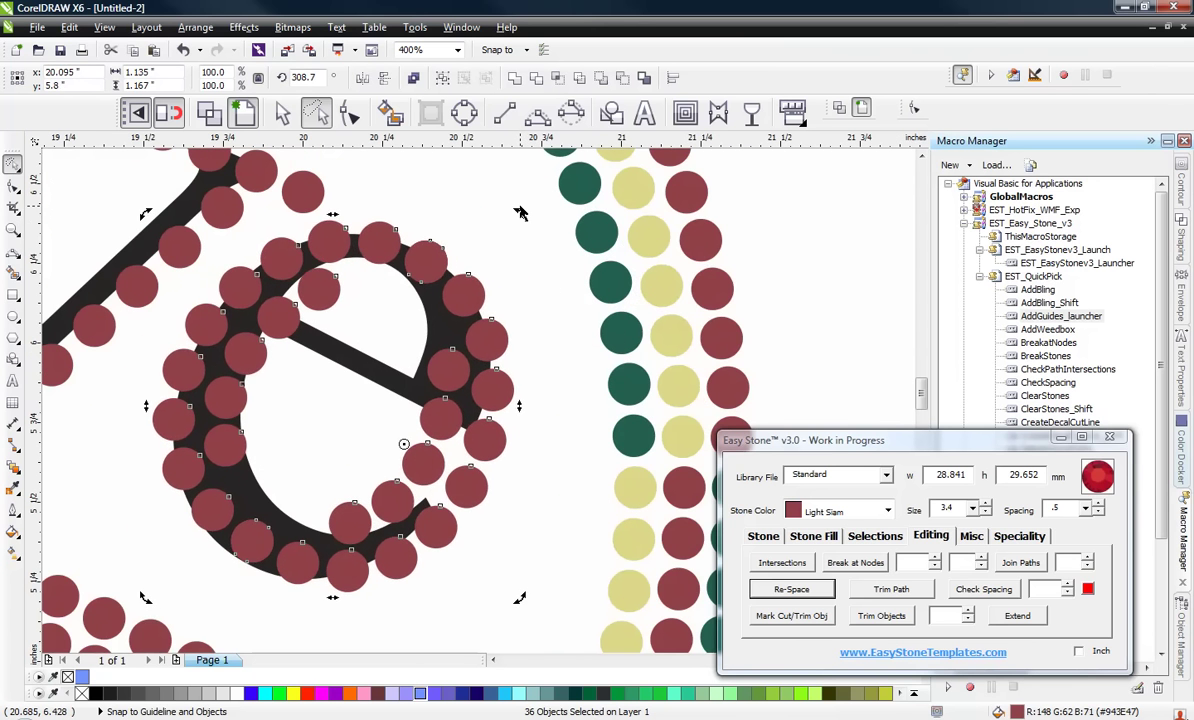
key(Up)
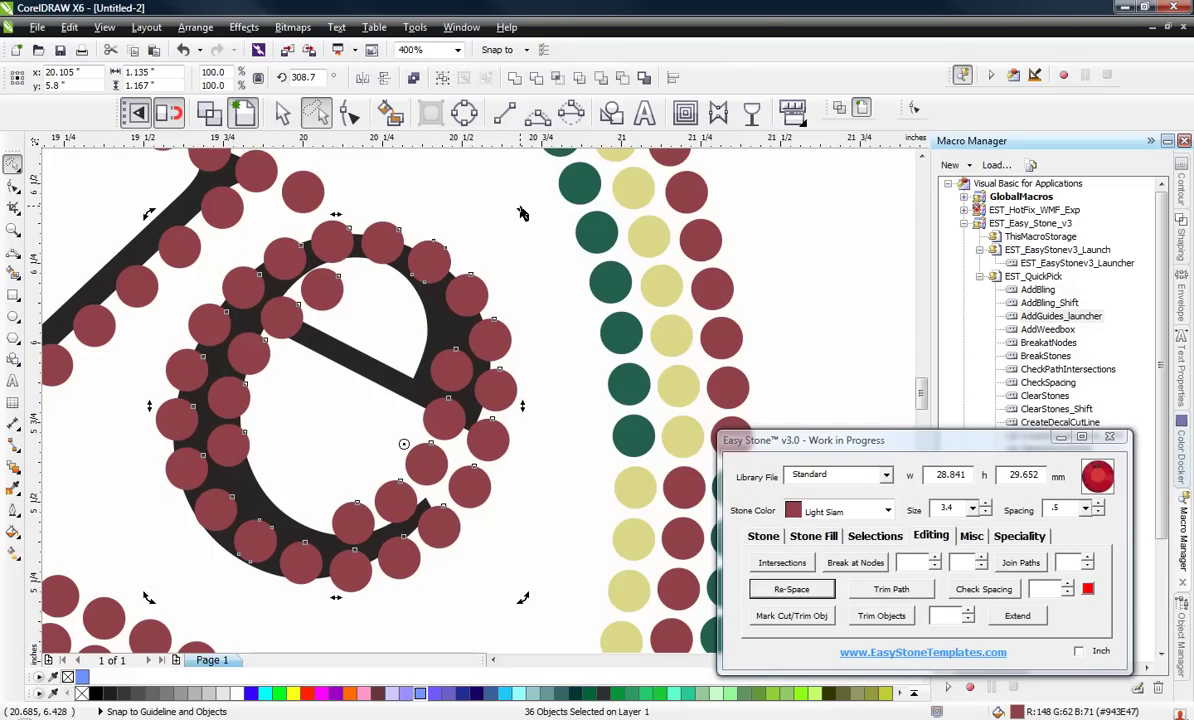
click(480, 178)
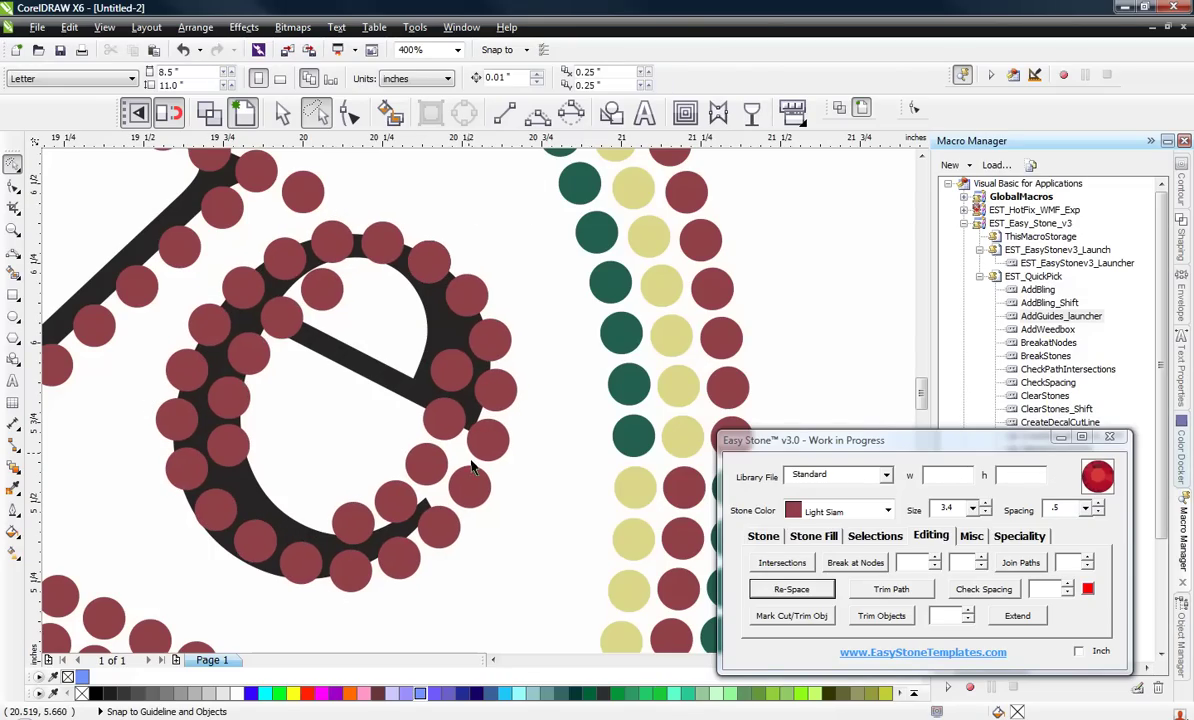
Delete the stones crossing the e's opening, the inner stones above its lower tail and the inner stone just below the crossbar's right end.
drag(425, 518, 500, 455)
key(Delete)
drag(445, 490, 410, 445)
key(Delete)
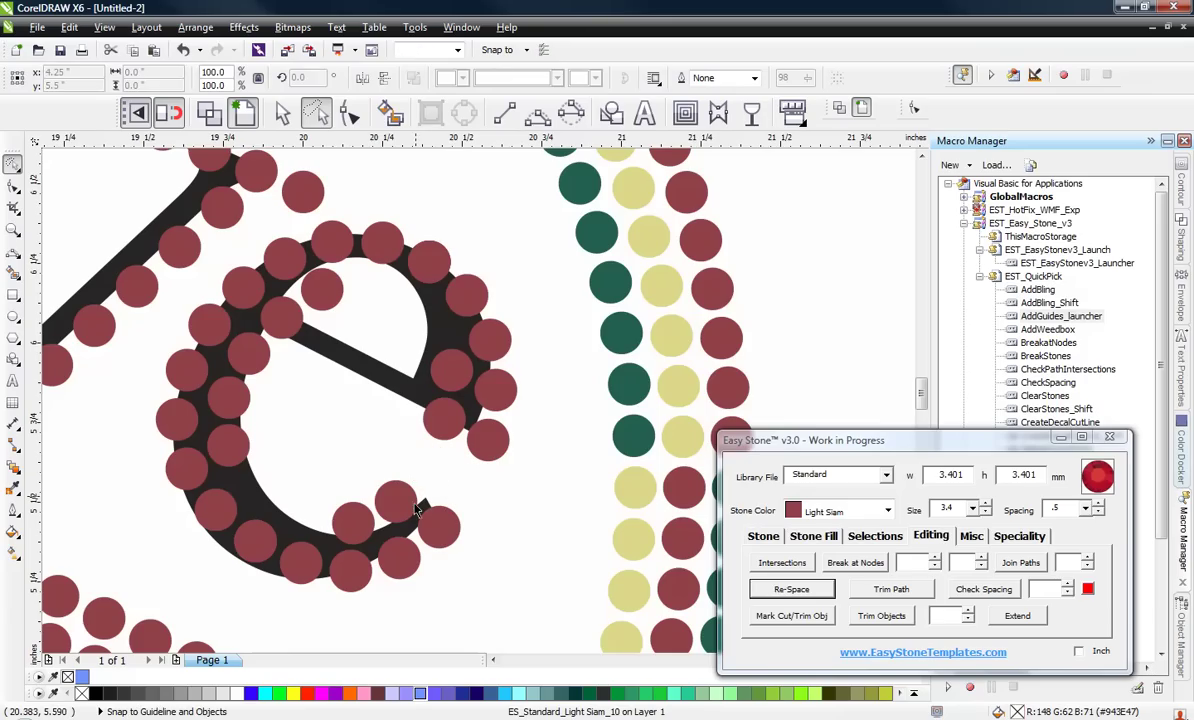
drag(420, 520, 337, 478)
key(Delete)
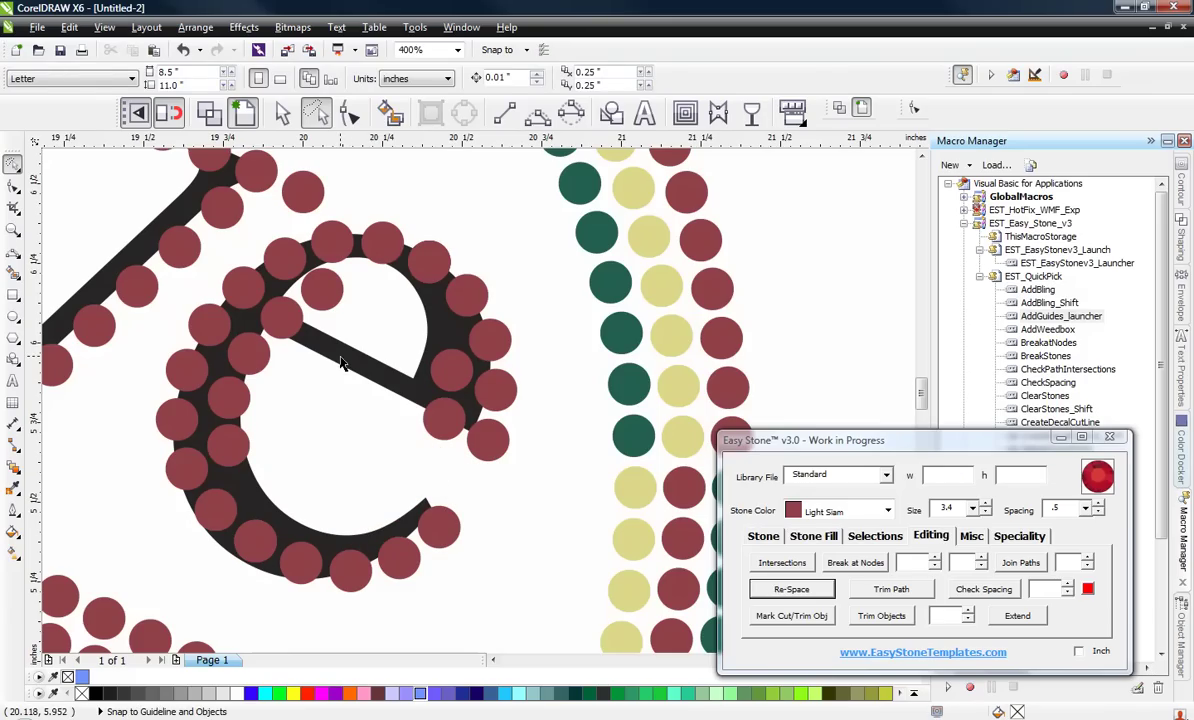
click(424, 432)
drag(424, 432, 305, 345)
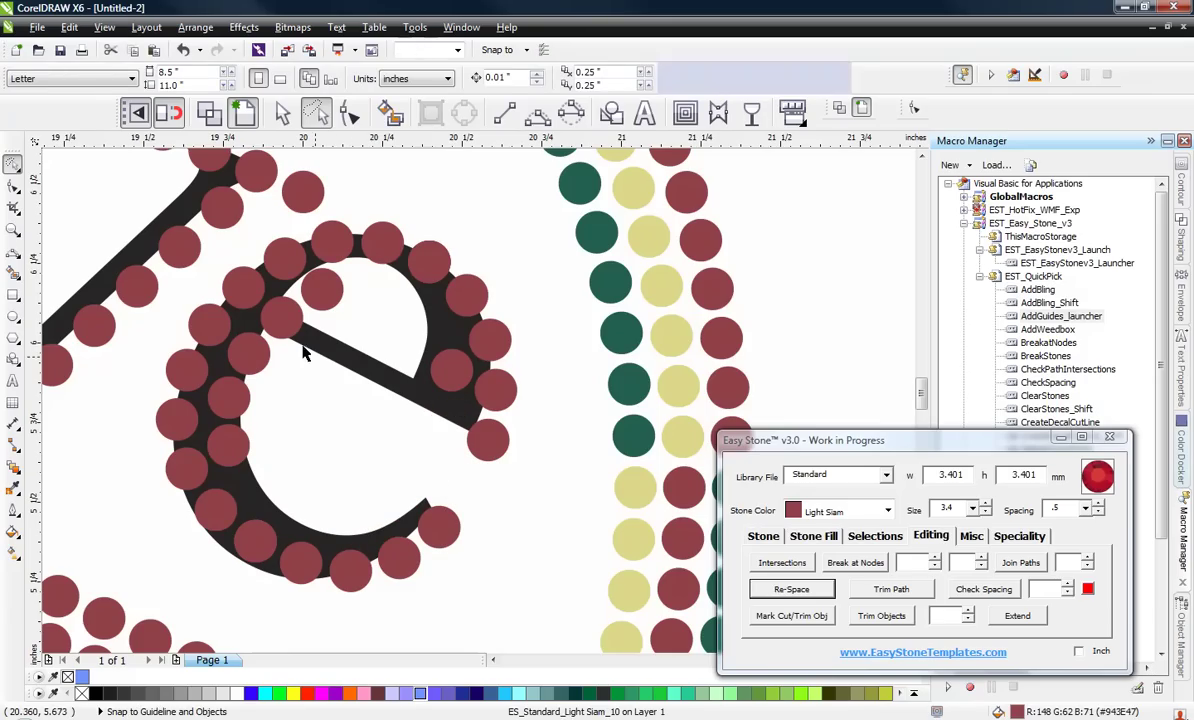
Add Light Siam stones, size 3.4 and spacing .5, along the e's crossbar between its upper-left and lower-right end stones.
shift+click(476, 437)
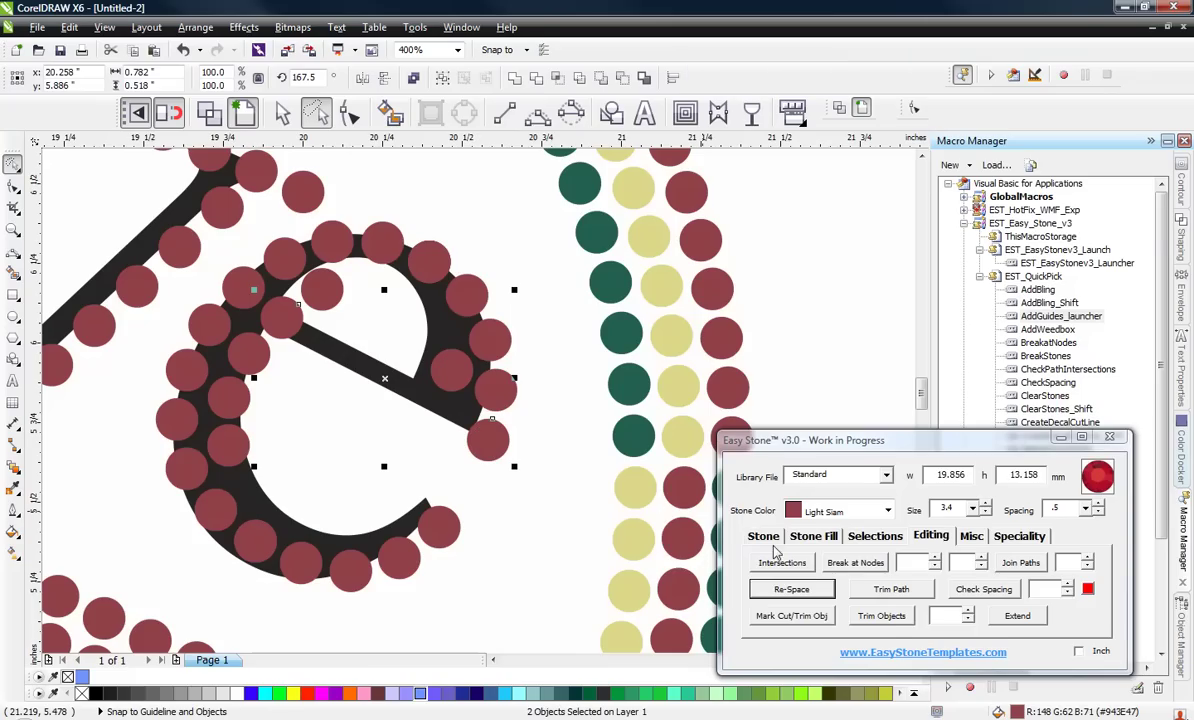
click(764, 537)
click(857, 563)
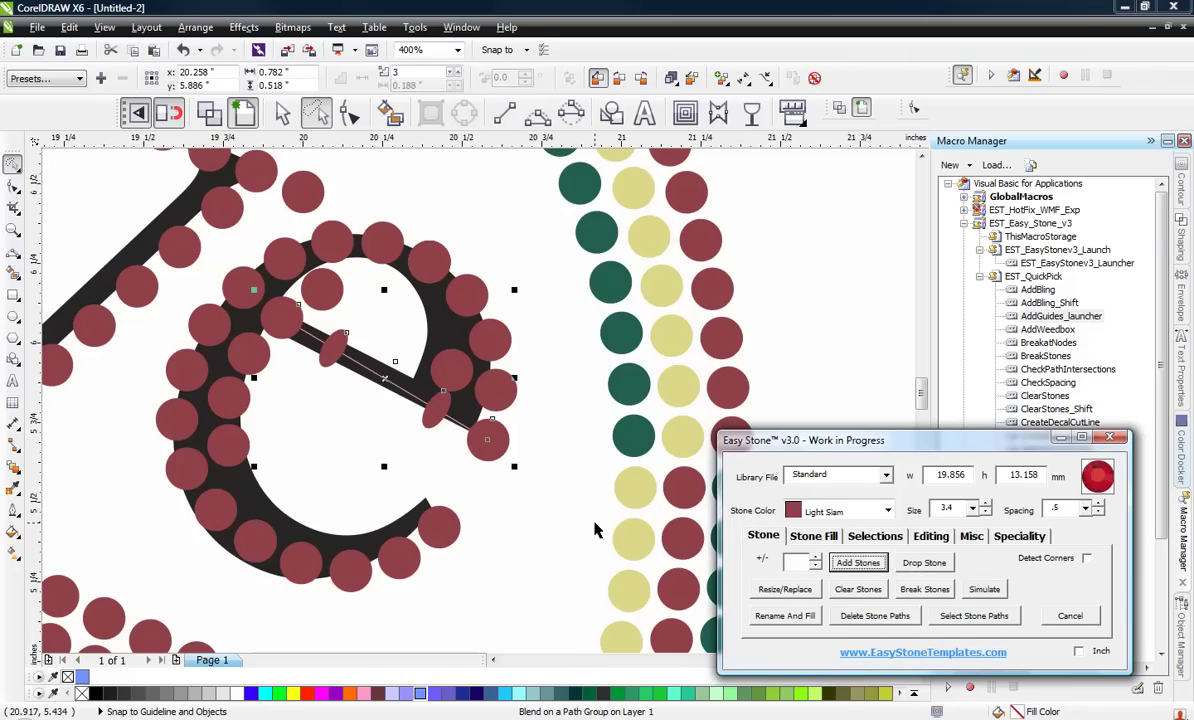
Mirror the crossbar's lower-right end stone horizontally to correct the squashed stones in the blend.
click(488, 468)
click(483, 452)
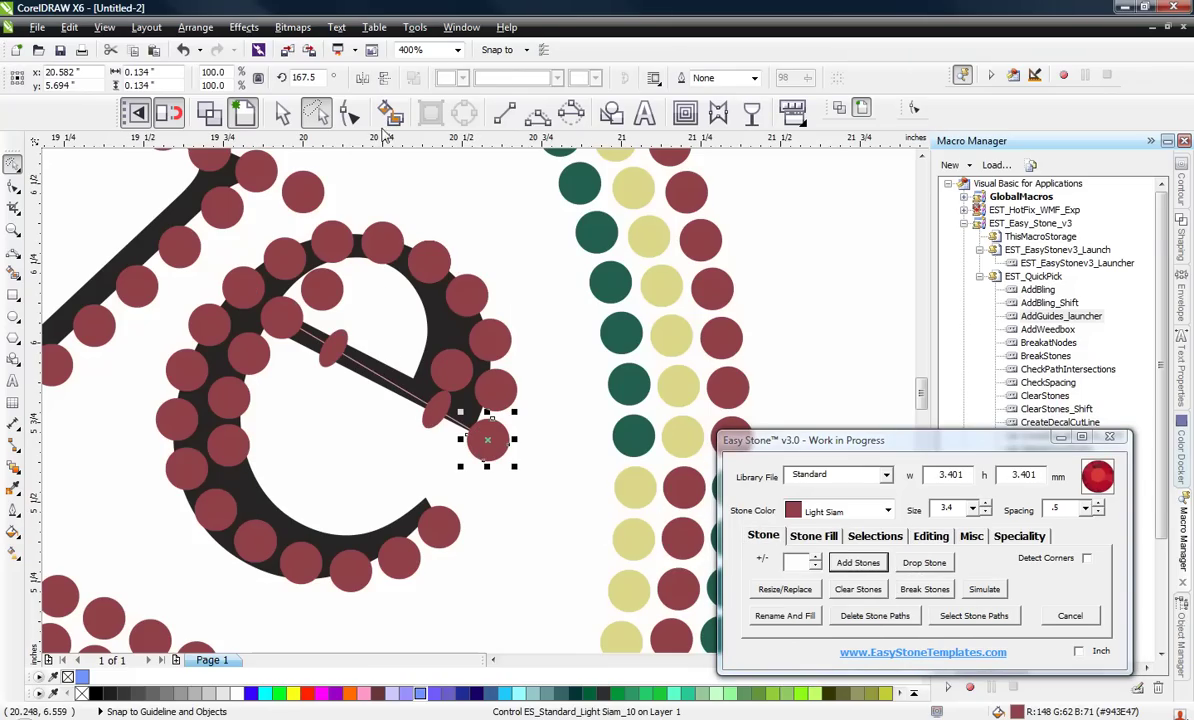
click(362, 80)
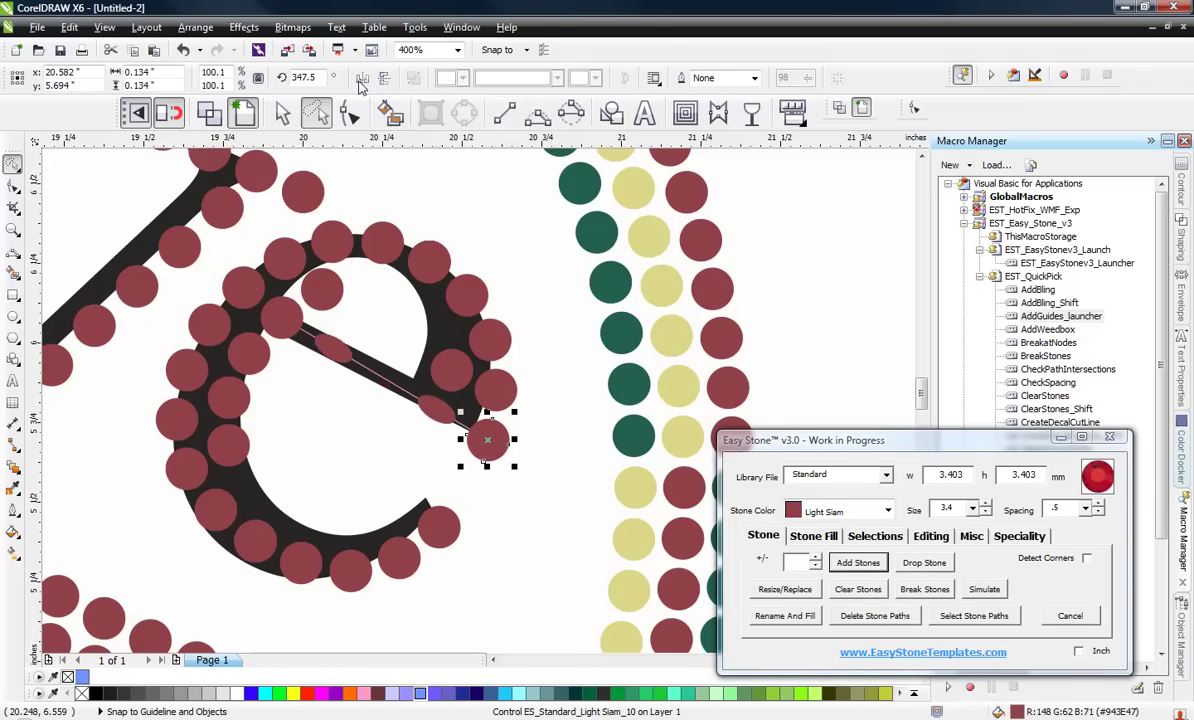
click(303, 410)
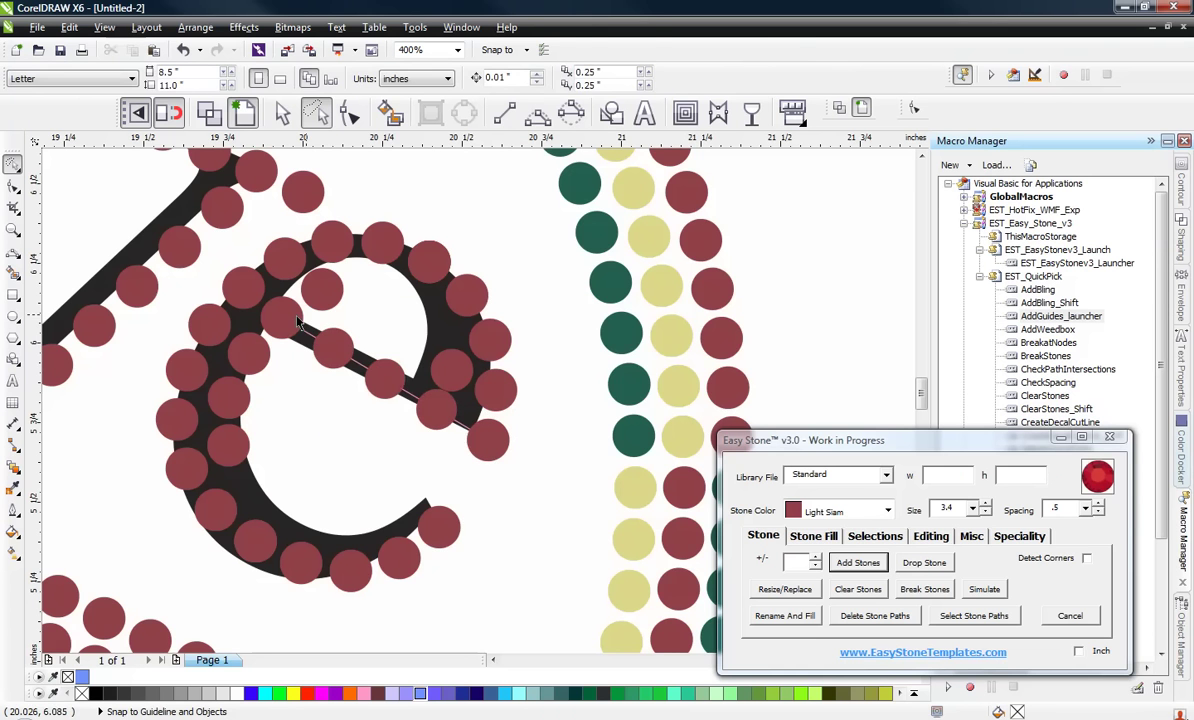
Increase the crossbar's blend to four stones between its two end stones.
click(390, 400)
scroll(363, 366, up, 1)
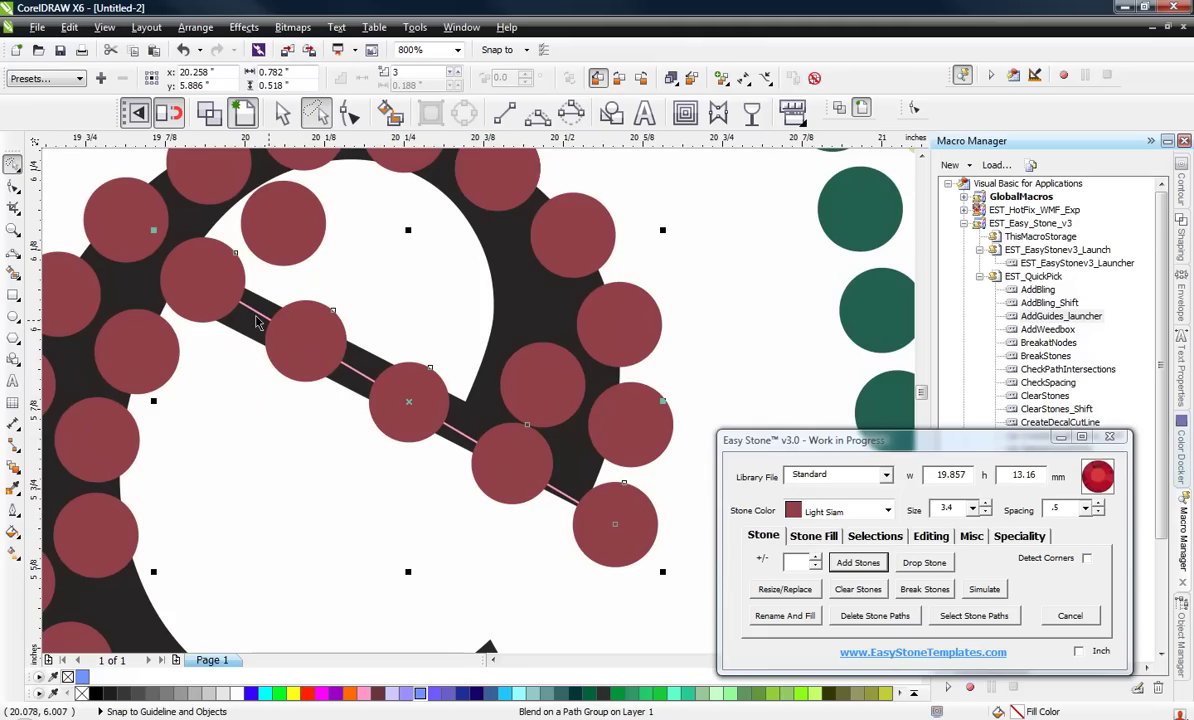
click(816, 561)
click(447, 592)
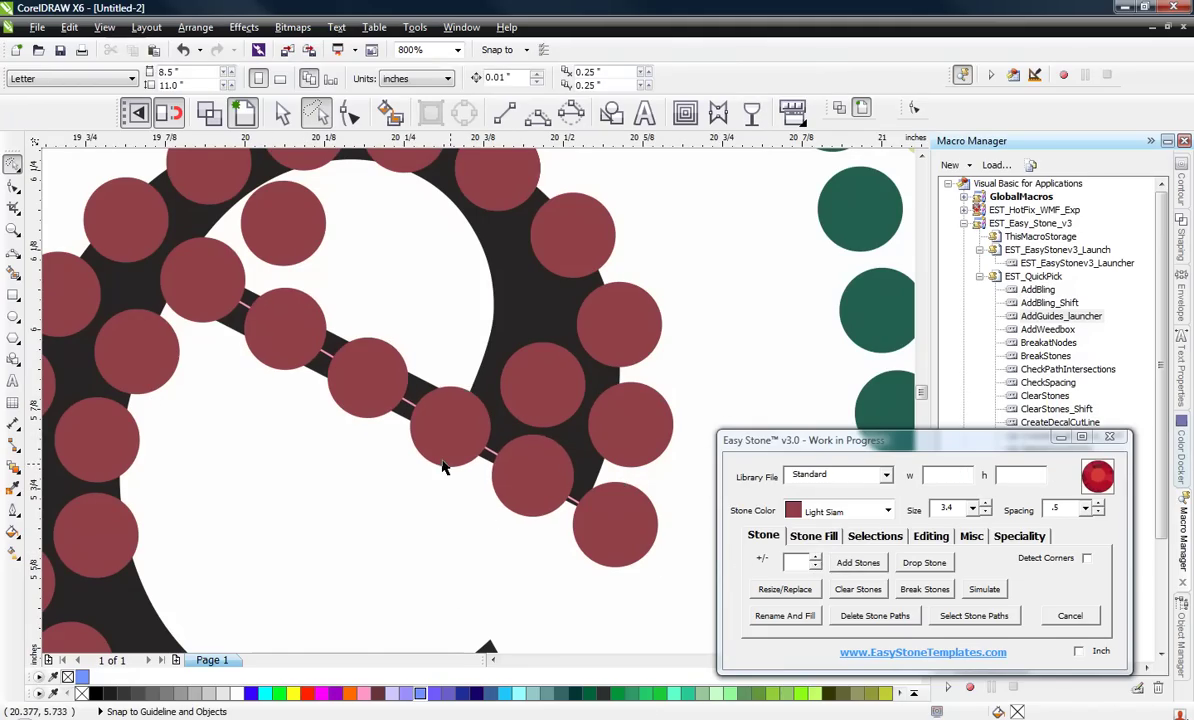
Delete the stone path under the e's crossbar and nudge the inner stone above its lower-right end slightly up and left.
click(409, 429)
click(875, 615)
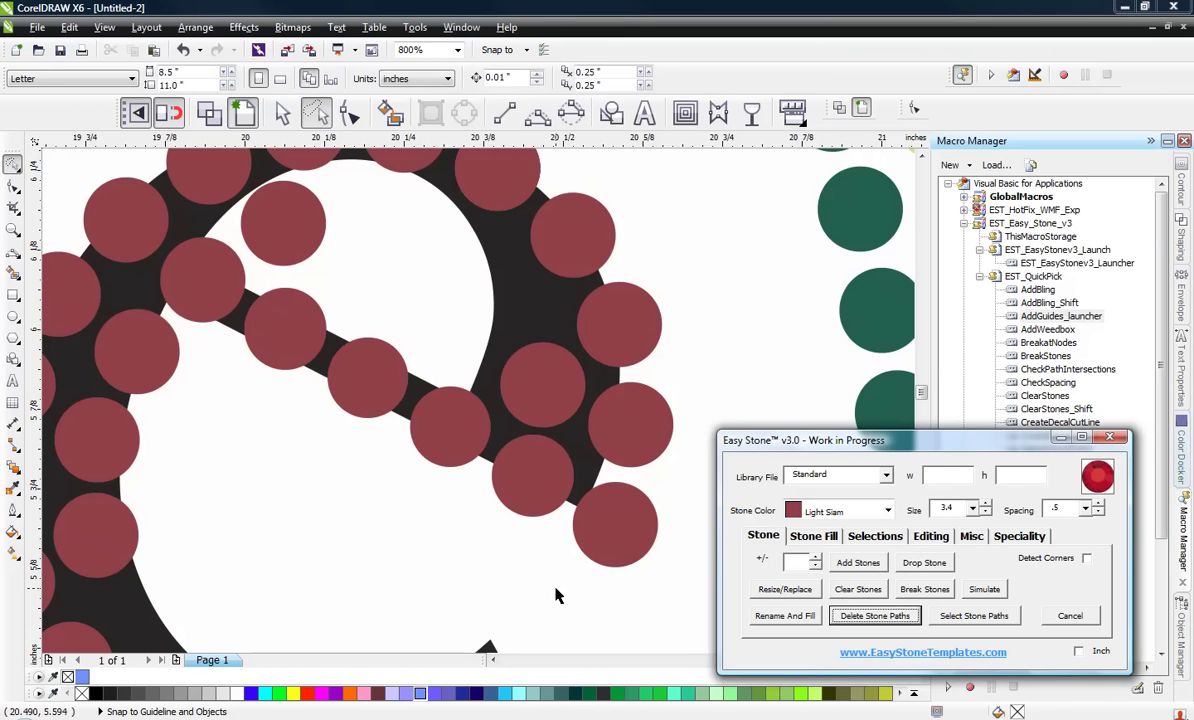
click(461, 557)
scroll(573, 381, up, 2)
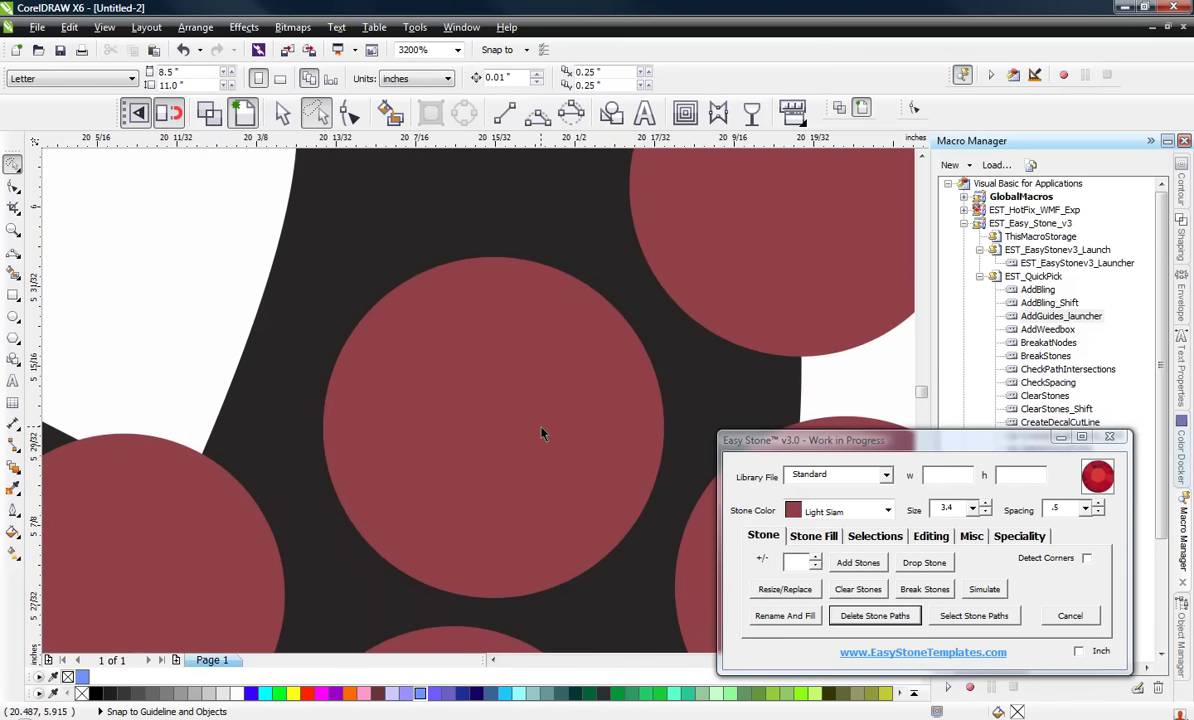
click(544, 432)
scroll(553, 307, down, 2)
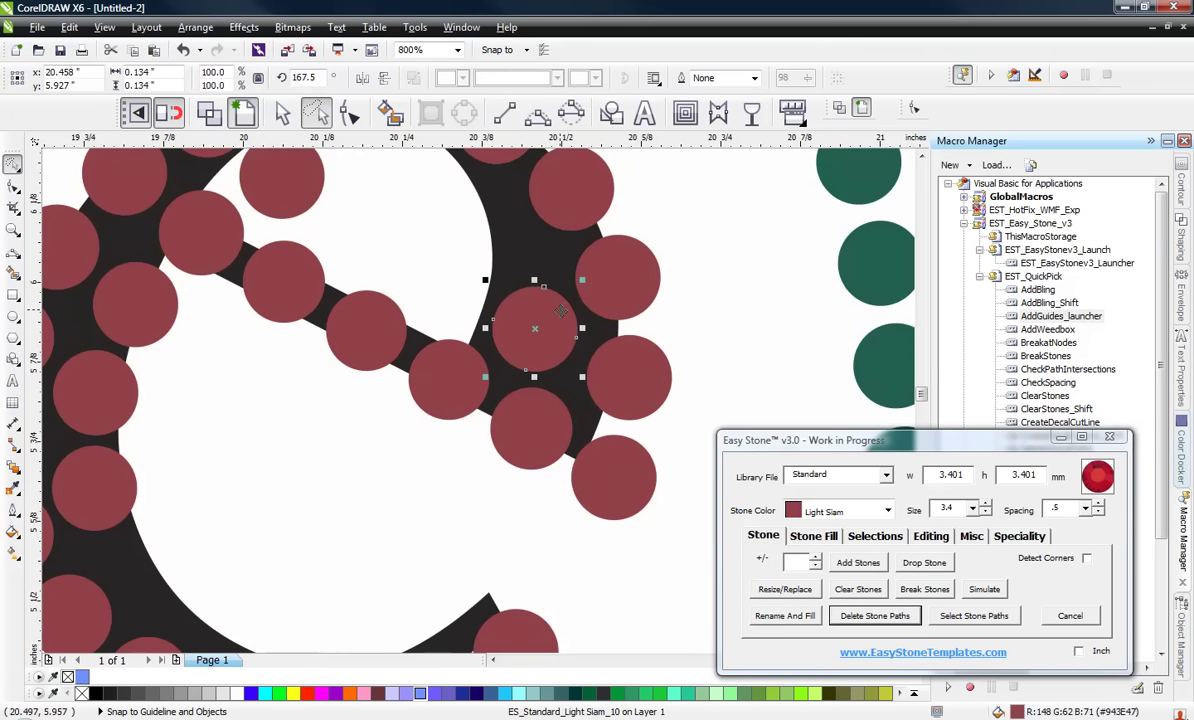
click(726, 353)
scroll(548, 318, down, 1)
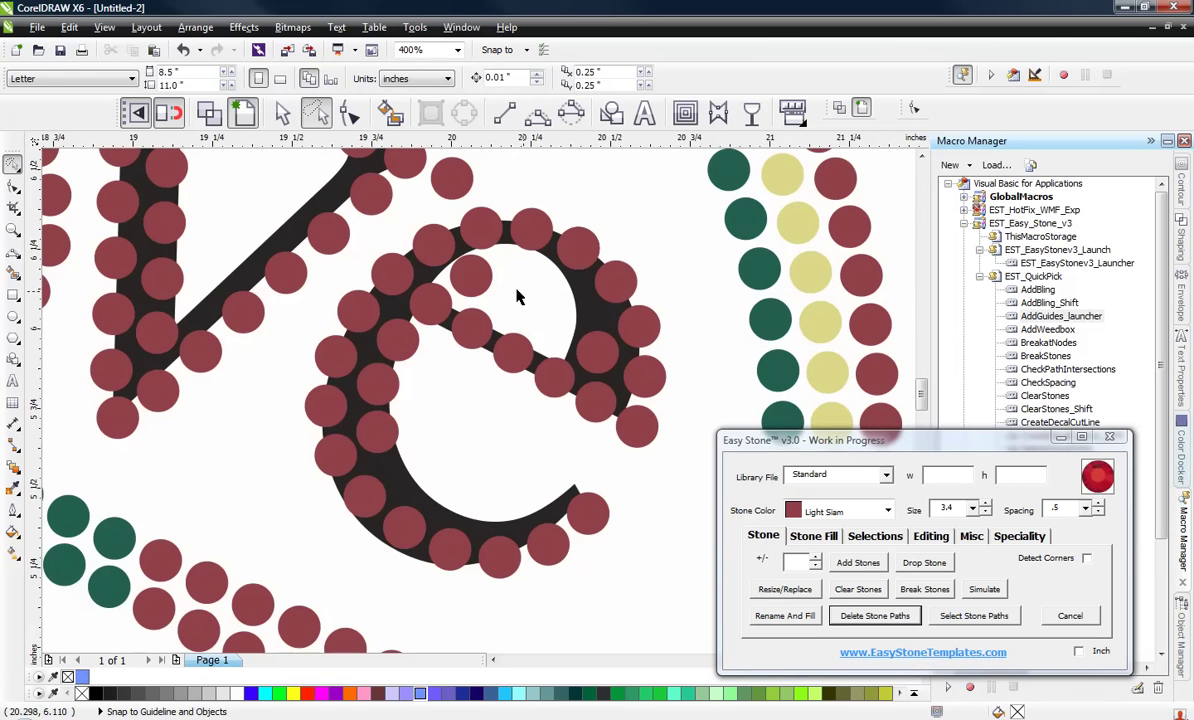
Delete the stray stone inside the e's opening above the crossbar's upper-left end.
scroll(484, 272, up, 1)
click(478, 272)
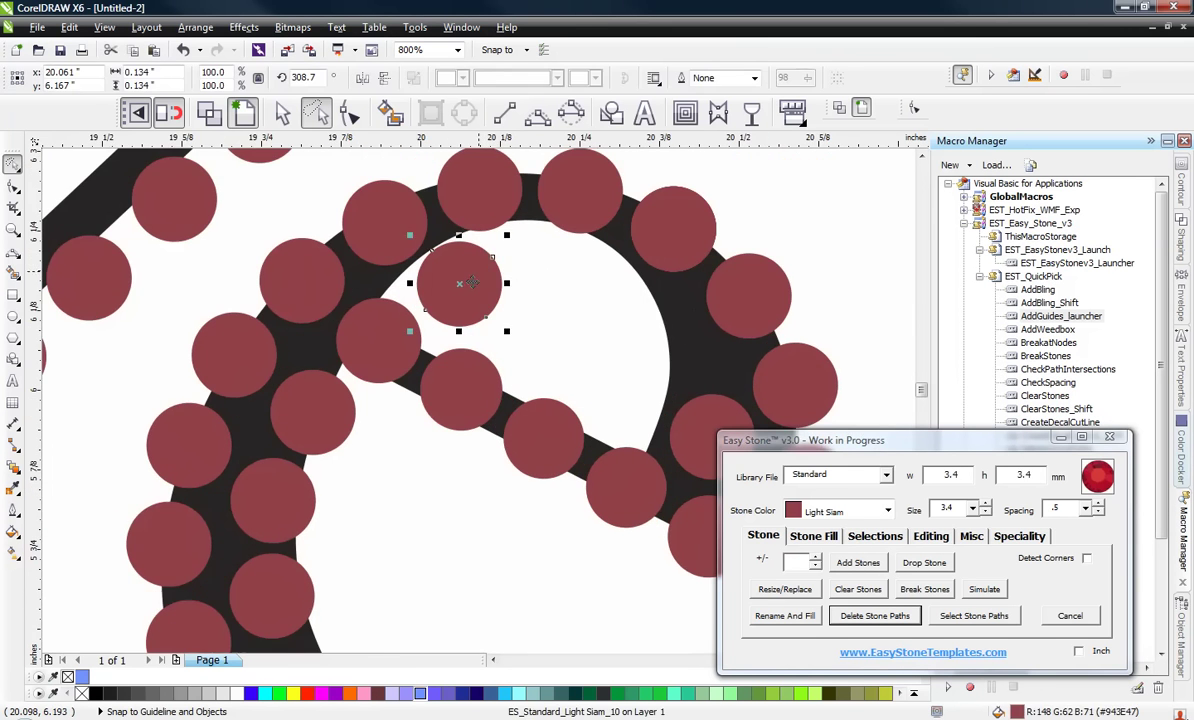
key(Delete)
Try adding a copy of the inner stone further up the right side of the e.
scroll(472, 295, down, 1)
scroll(472, 295, up, 2)
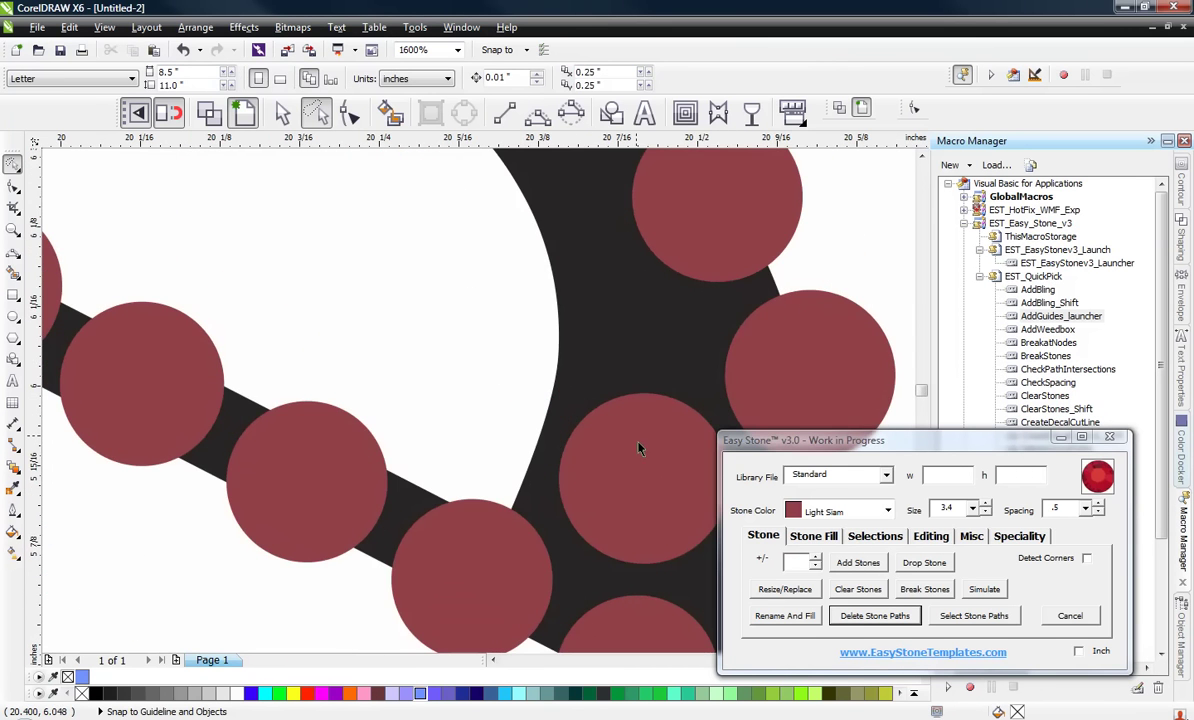
drag(640, 448, 636, 474)
scroll(480, 311, down, 1)
click(483, 318)
click(552, 333)
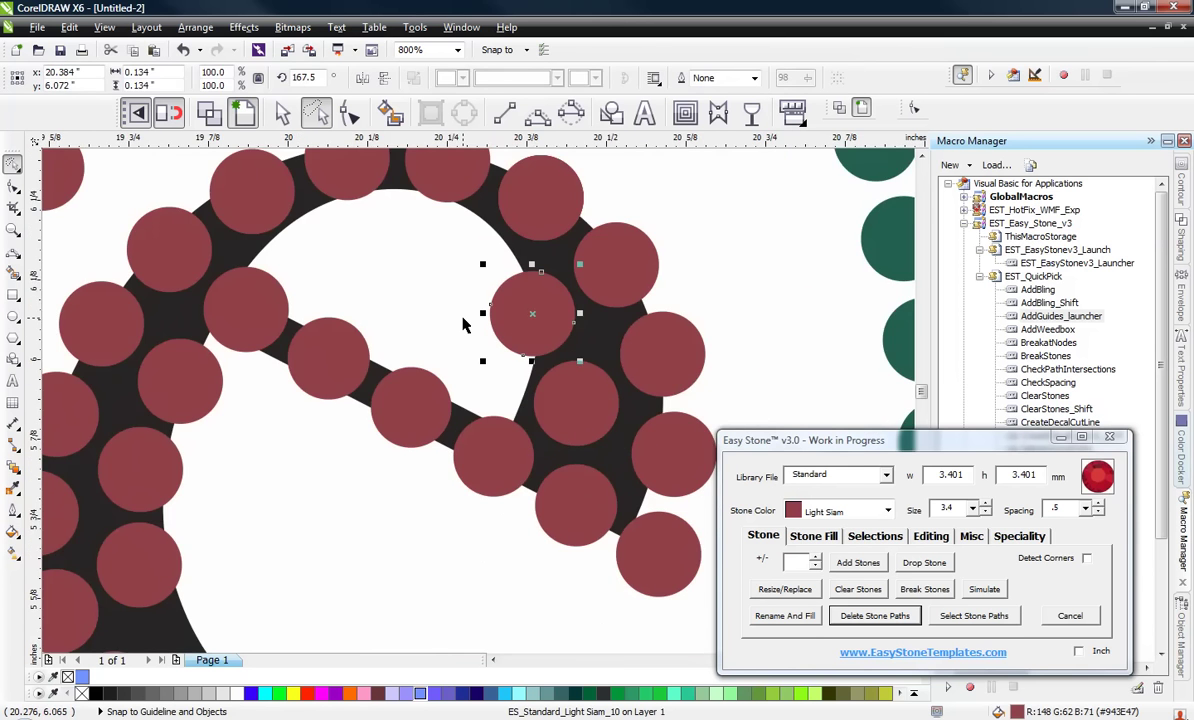
scroll(480, 315, down, 2)
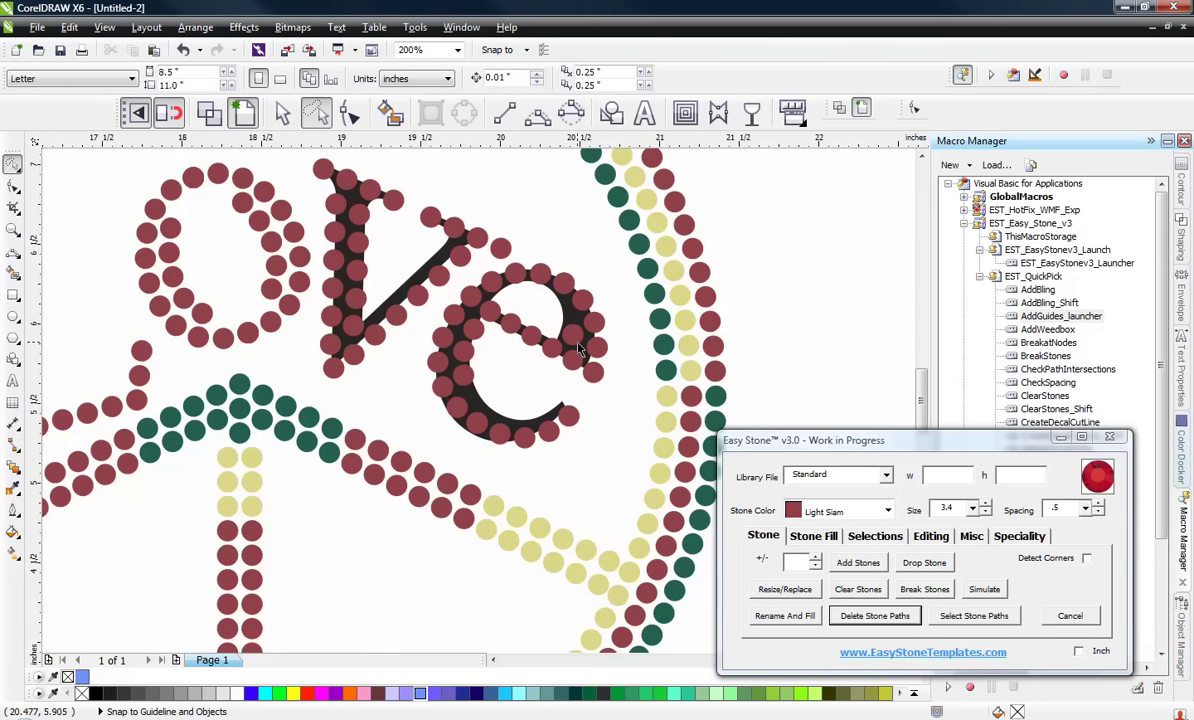
Delete the black letter shapes behind the stones of the e and the V.
scroll(580, 348, up, 1)
click(478, 485)
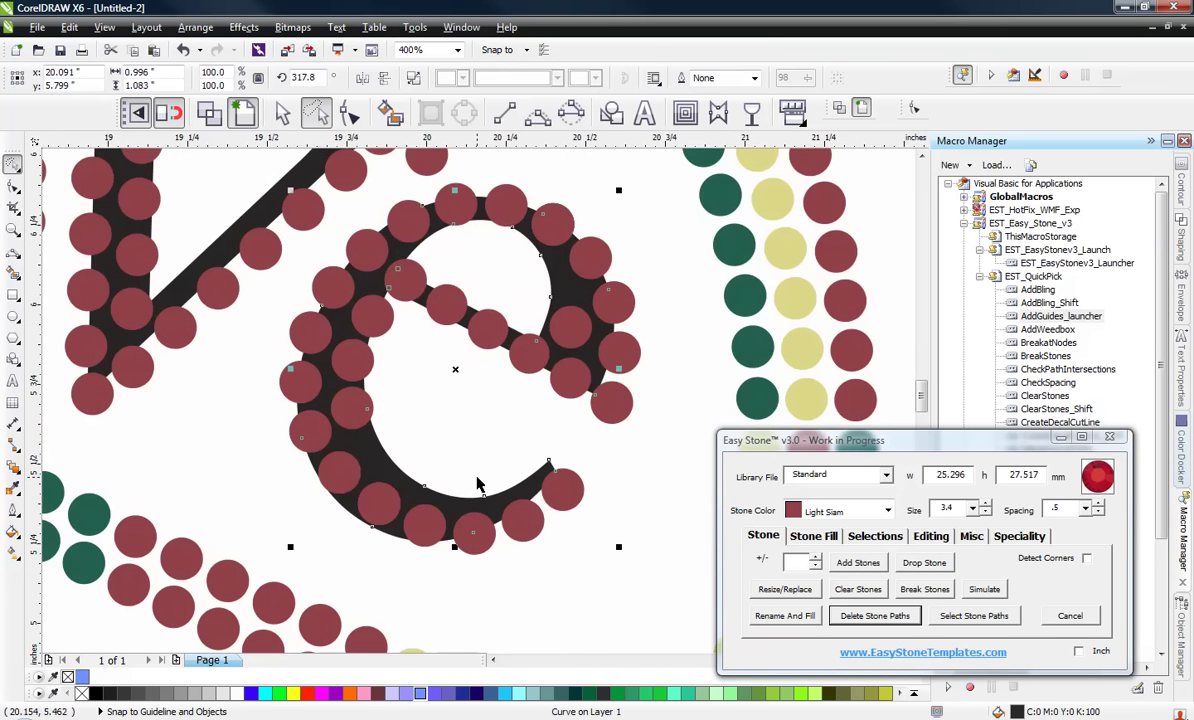
key(Delete)
scroll(488, 476, down, 1)
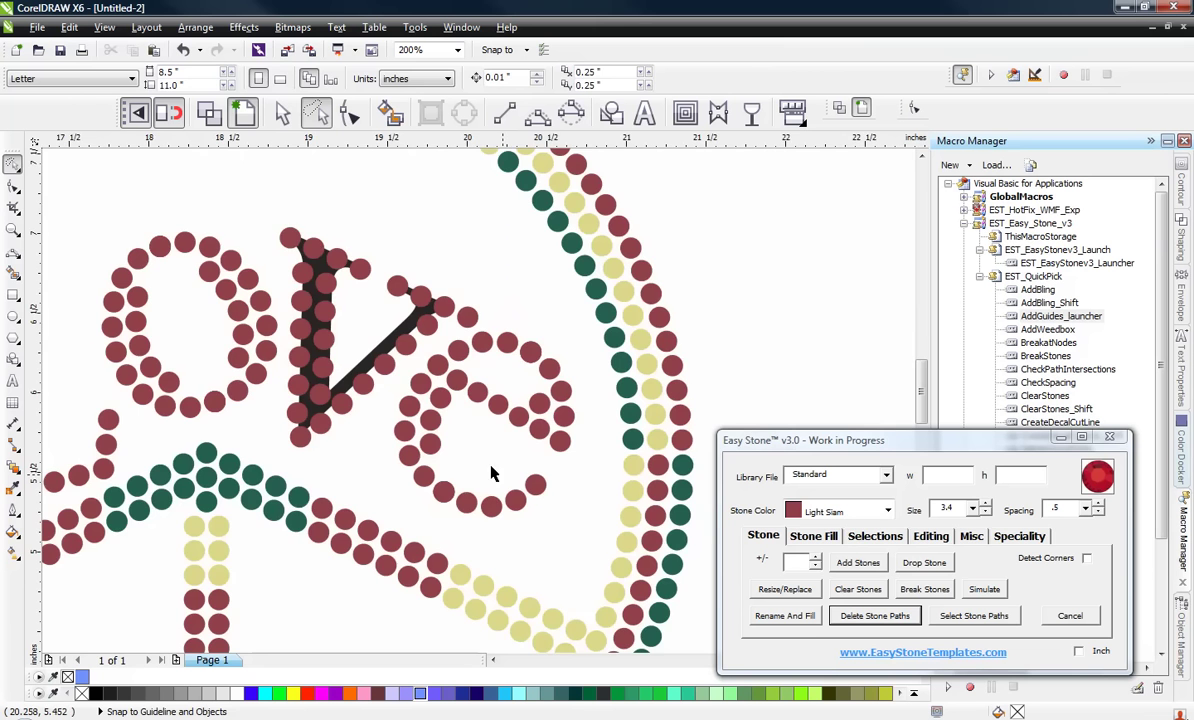
scroll(391, 353, up, 1)
click(391, 345)
key(Delete)
scroll(613, 354, down, 2)
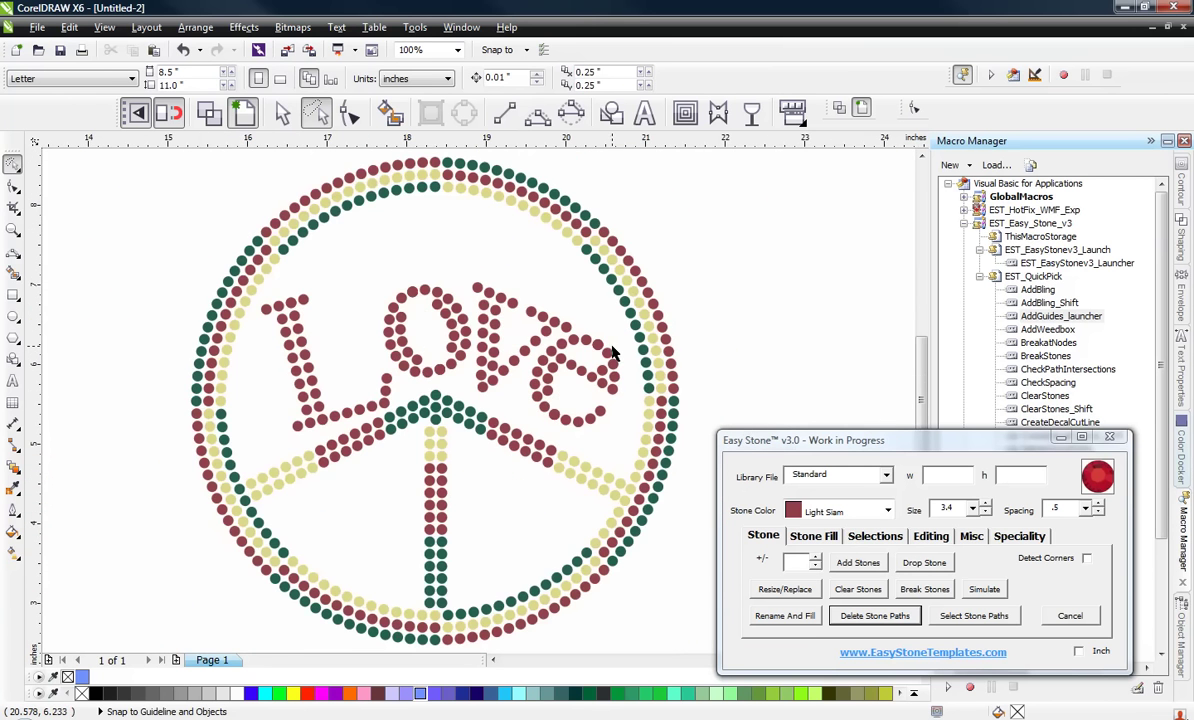
Place a vertical guideline at x 18.413 through the centre of the O's lowest stone right of its middle.
scroll(447, 372, up, 1)
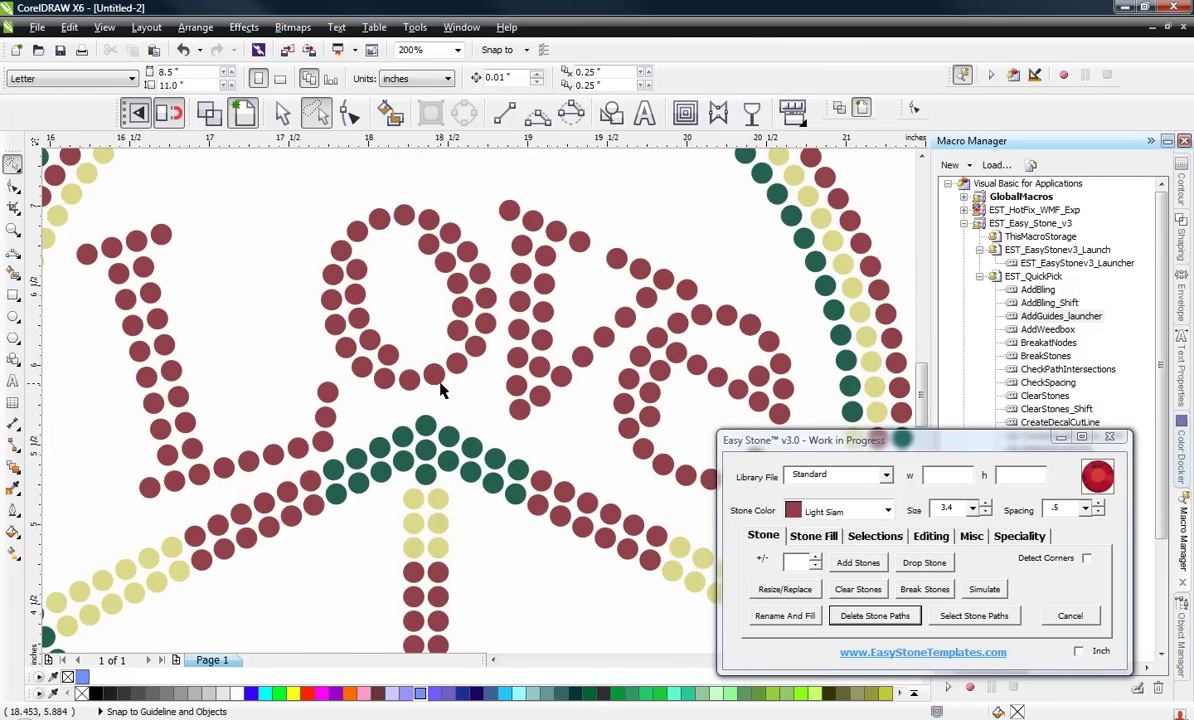
scroll(405, 340, down, 1)
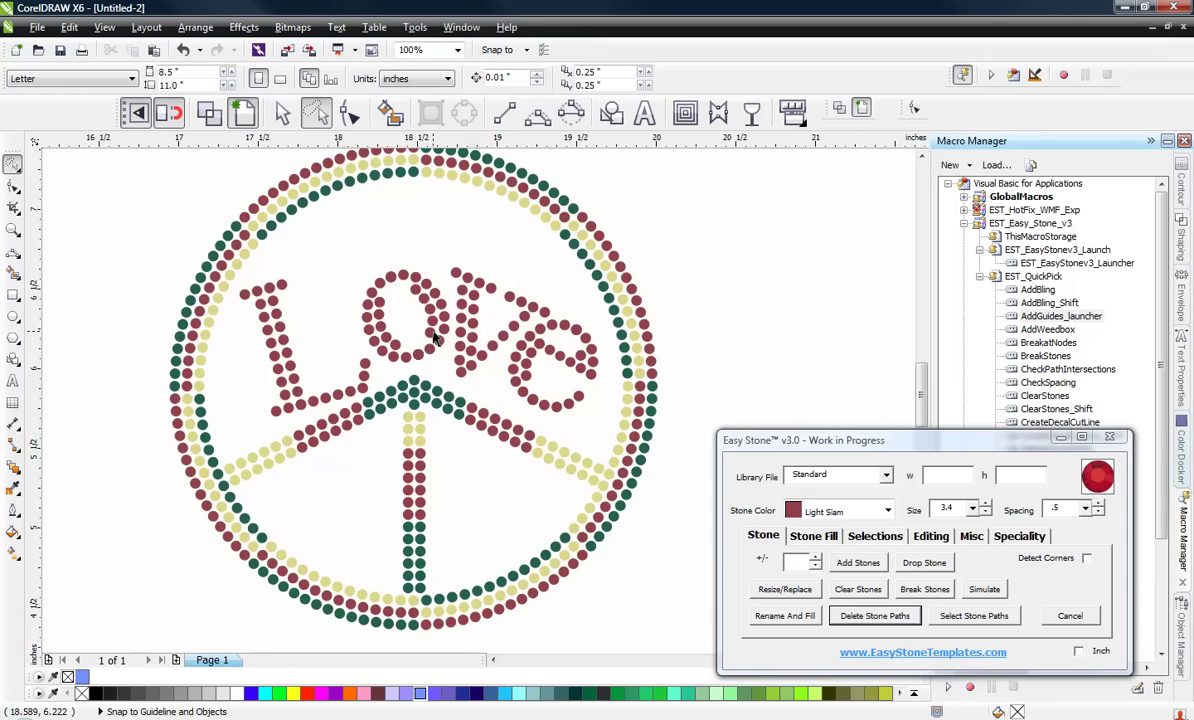
scroll(435, 338, up, 1)
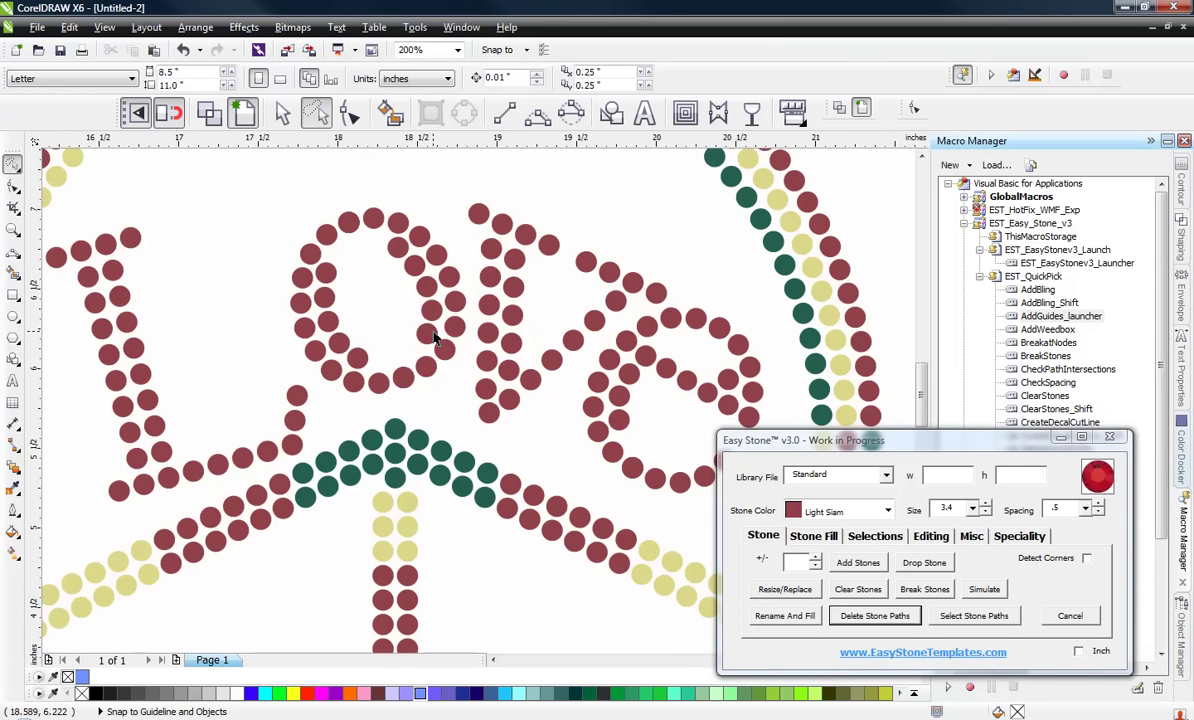
scroll(376, 305, down, 1)
scroll(380, 272, up, 1)
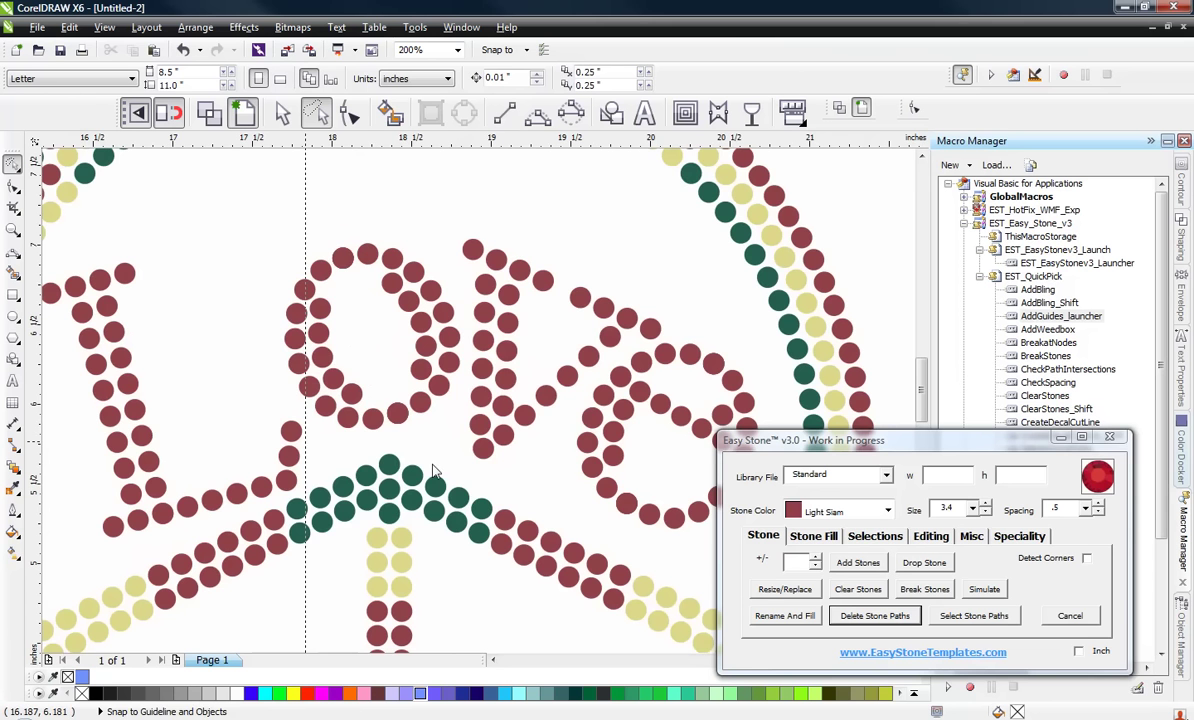
drag(435, 470, 397, 414)
scroll(397, 414, up, 2)
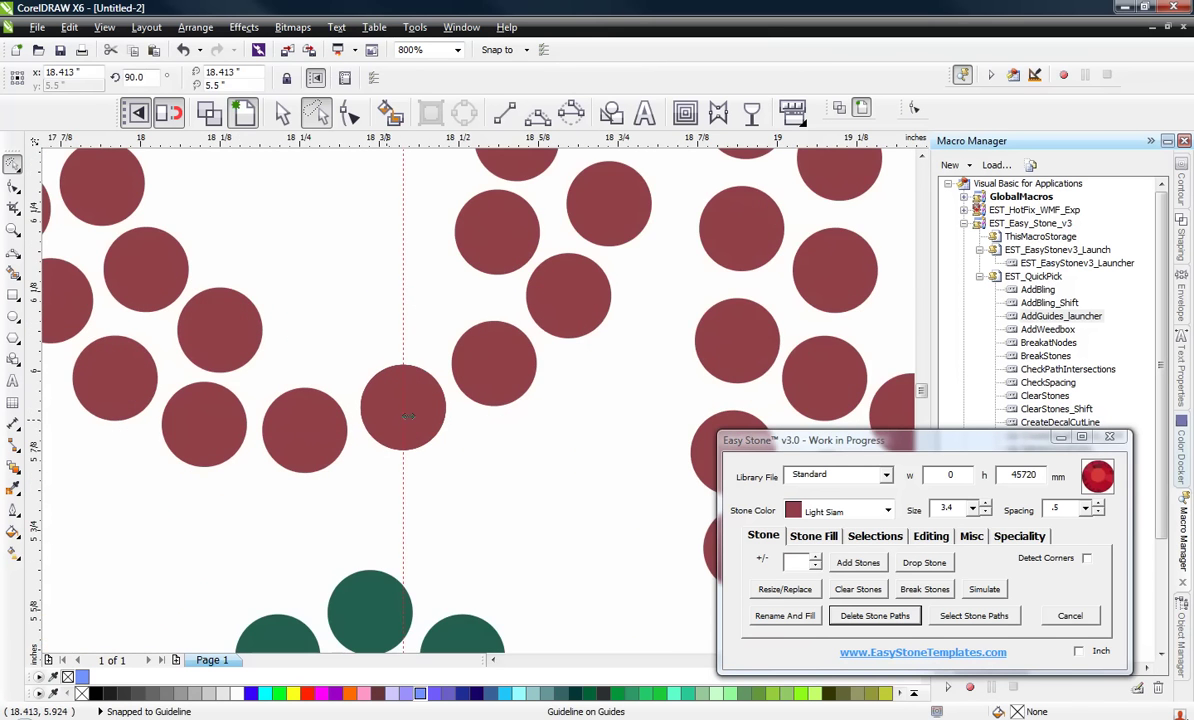
scroll(405, 445, down, 2)
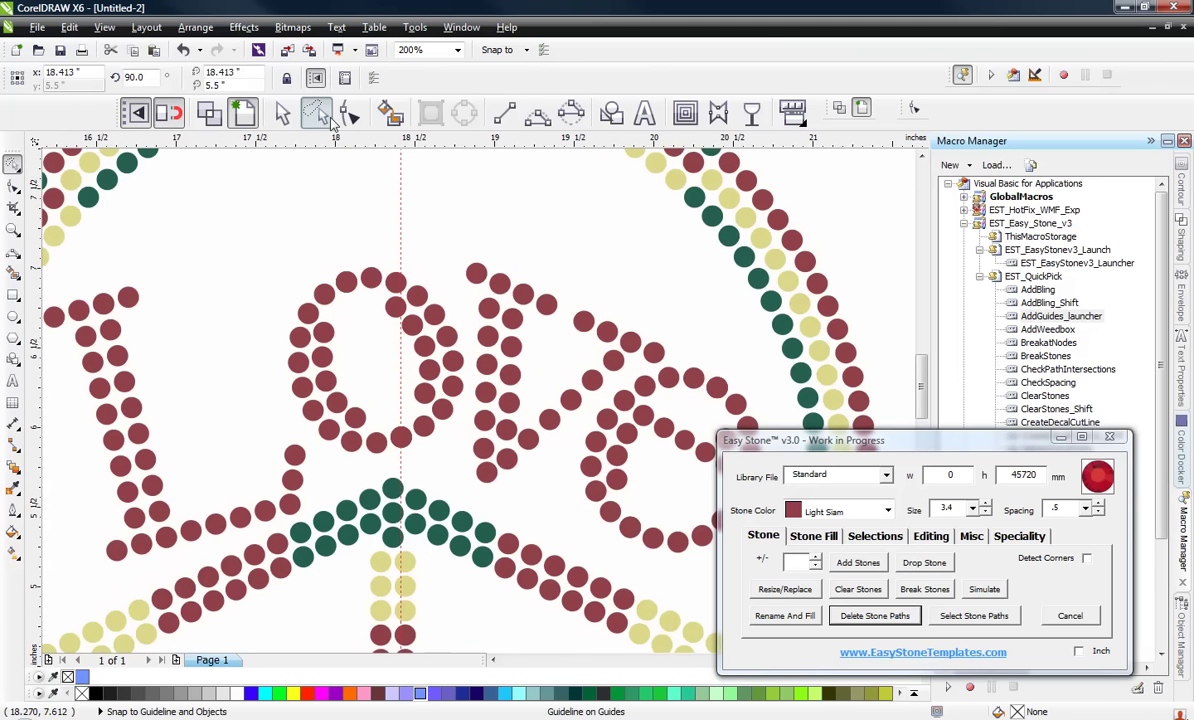
Rotate all the O's stones clockwise about the stone on the guideline until the top stone is centred on the guideline.
mouse_move(272, 268)
mouse_down()
mouse_move(397, 245)
mouse_move(442, 330)
mouse_move(440, 402)
mouse_move(337, 473)
mouse_move(280, 421)
mouse_move(262, 272)
mouse_up()
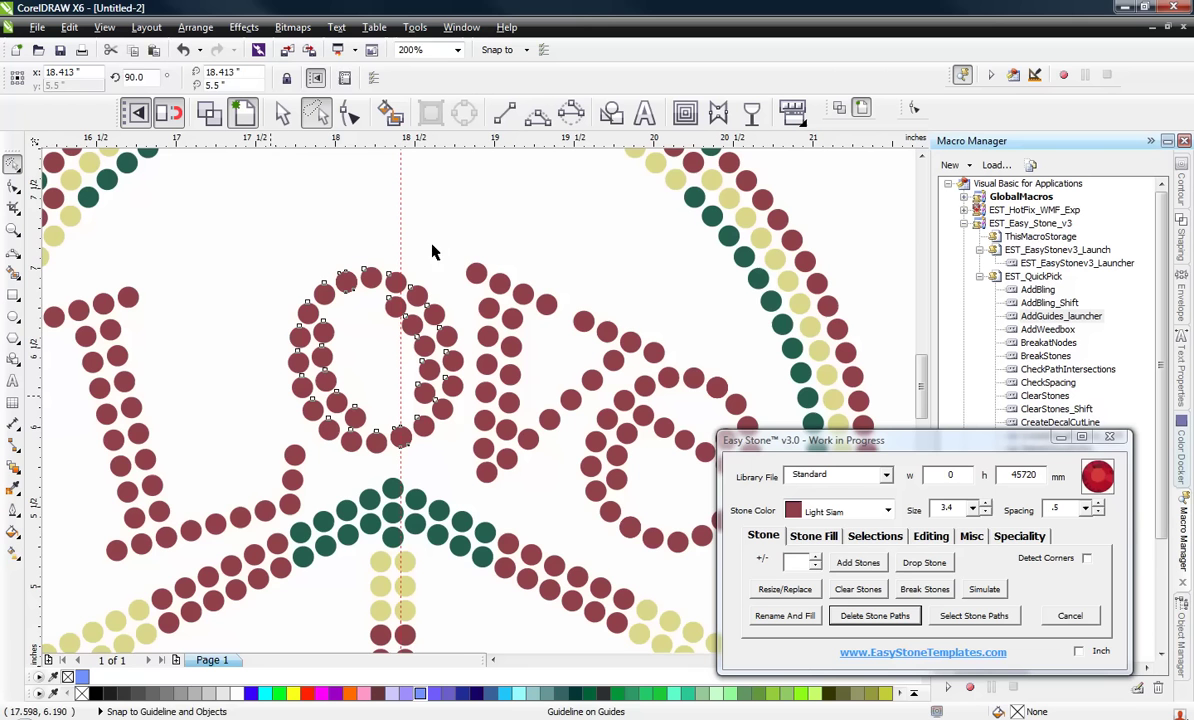
click(347, 290)
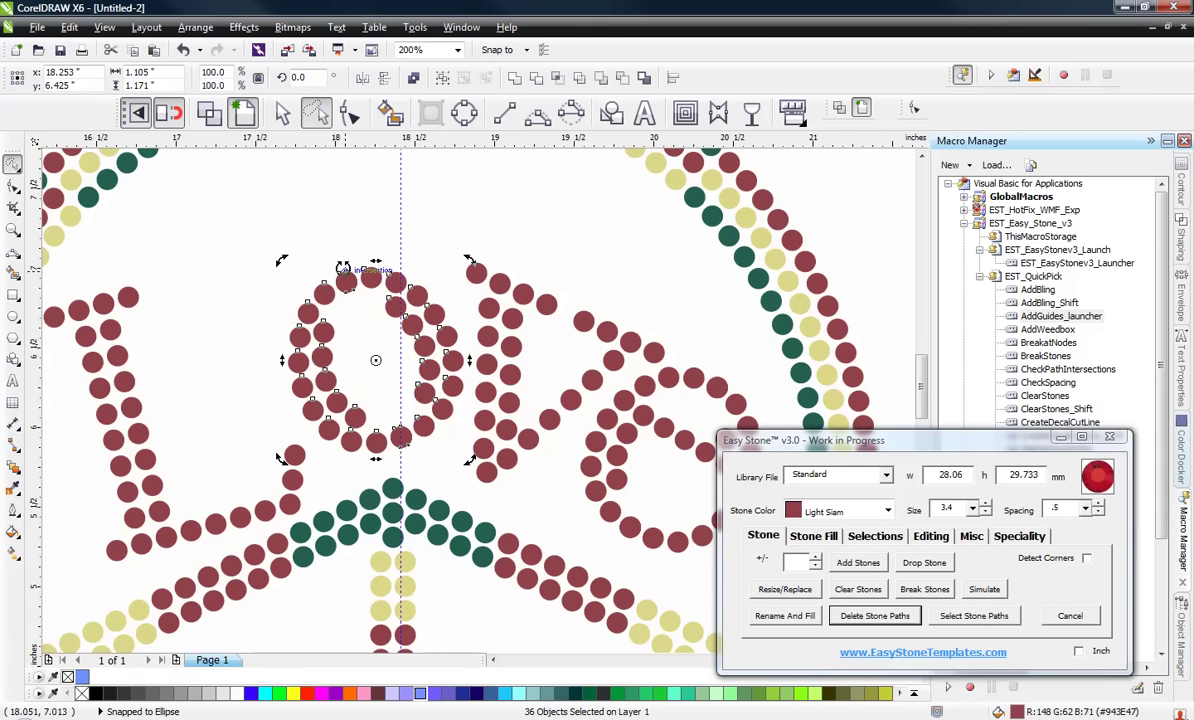
scroll(348, 292, up, 1)
drag(347, 297, 428, 269)
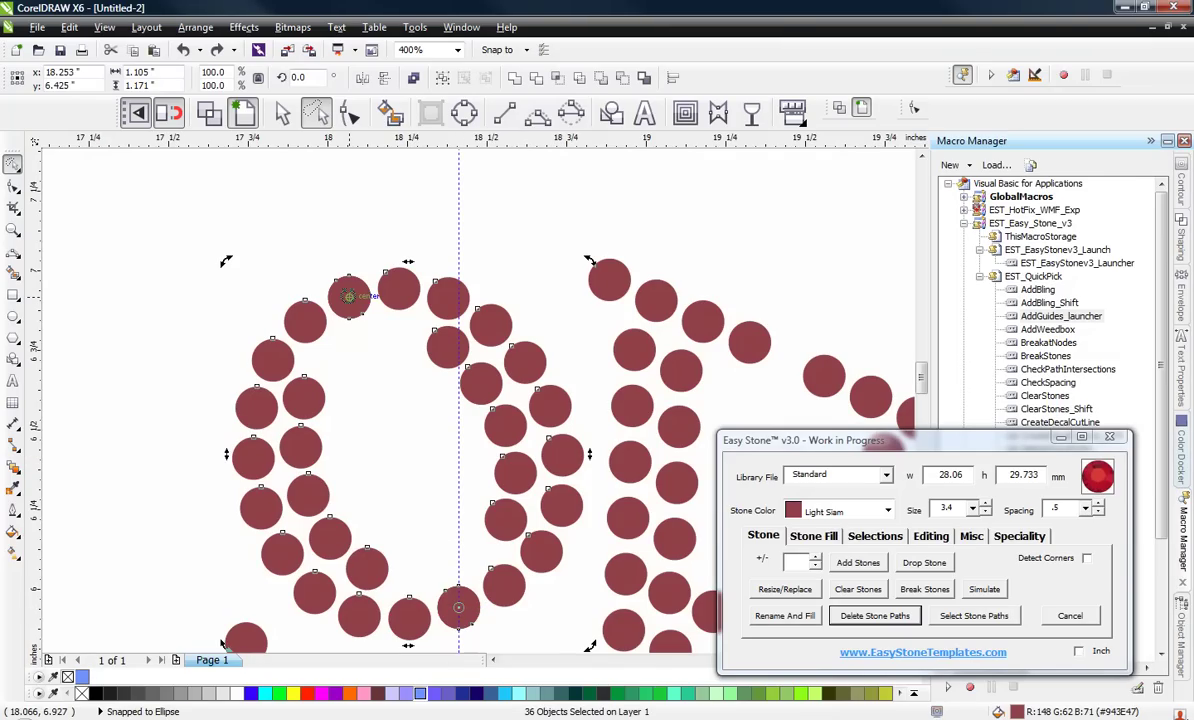
drag(352, 318, 456, 240)
scroll(410, 260, down, 2)
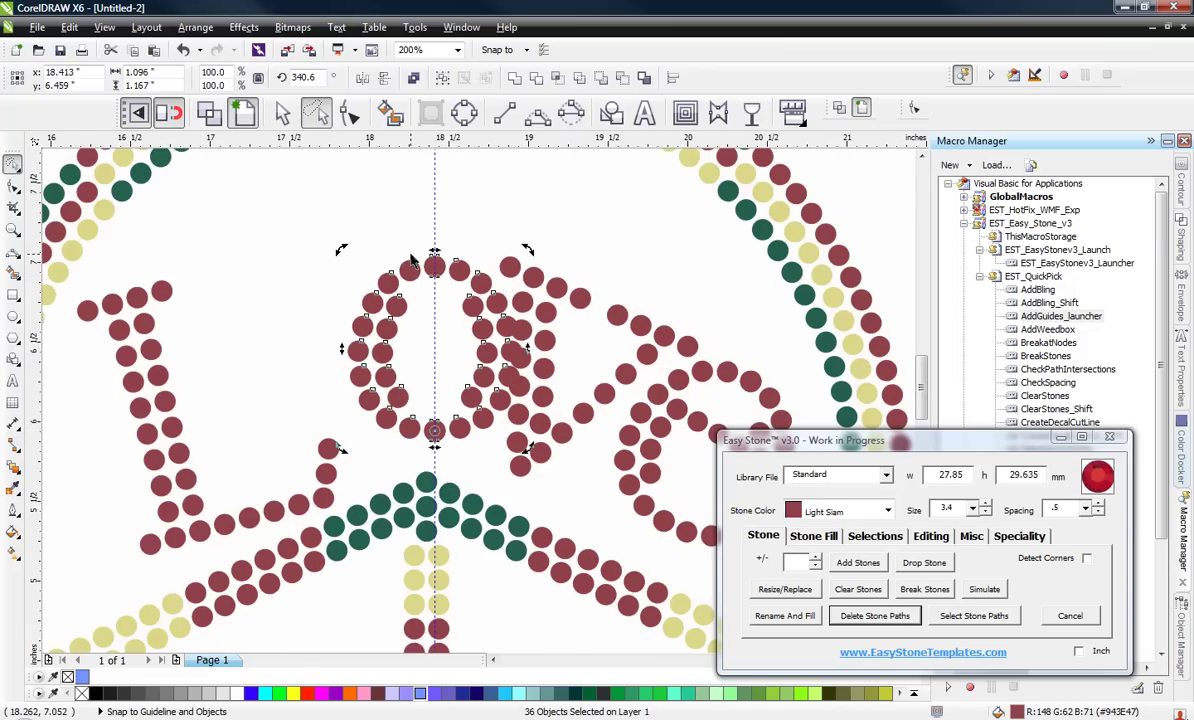
Move the upright O left and slightly down into the gap between the L and the V, at about x 18.243, y 6.399.
click(105, 28)
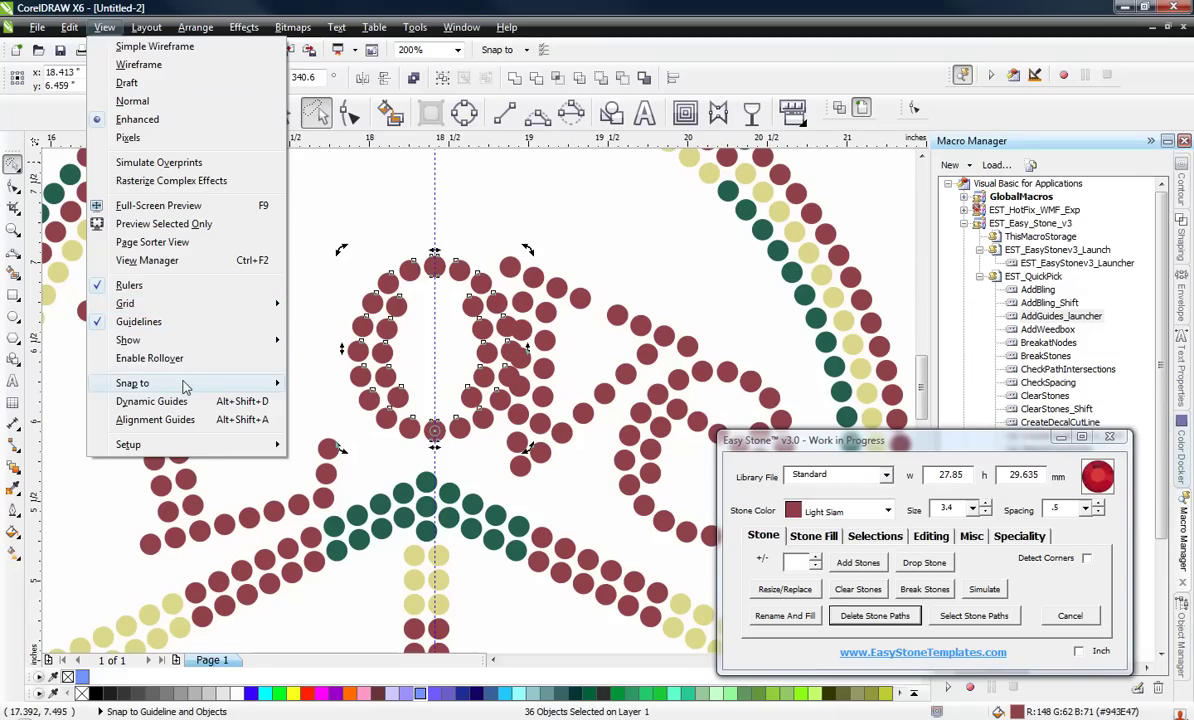
mouse_move(187, 382)
click(430, 7)
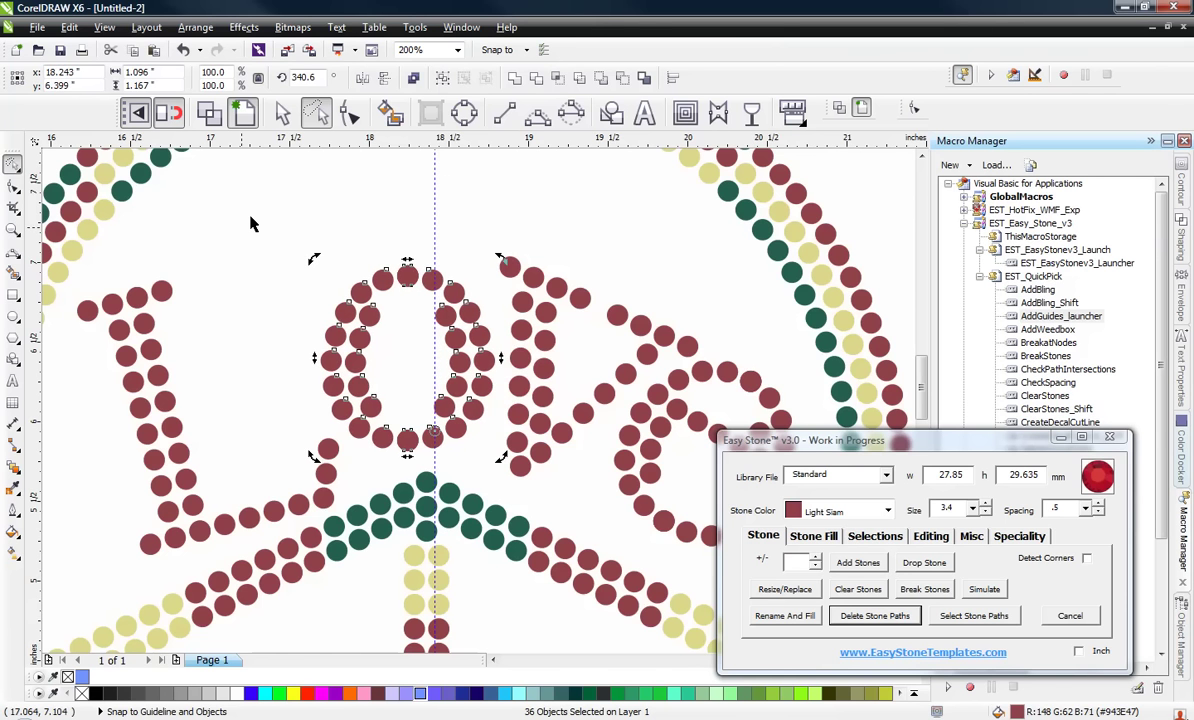
click(347, 232)
scroll(343, 245, down, 1)
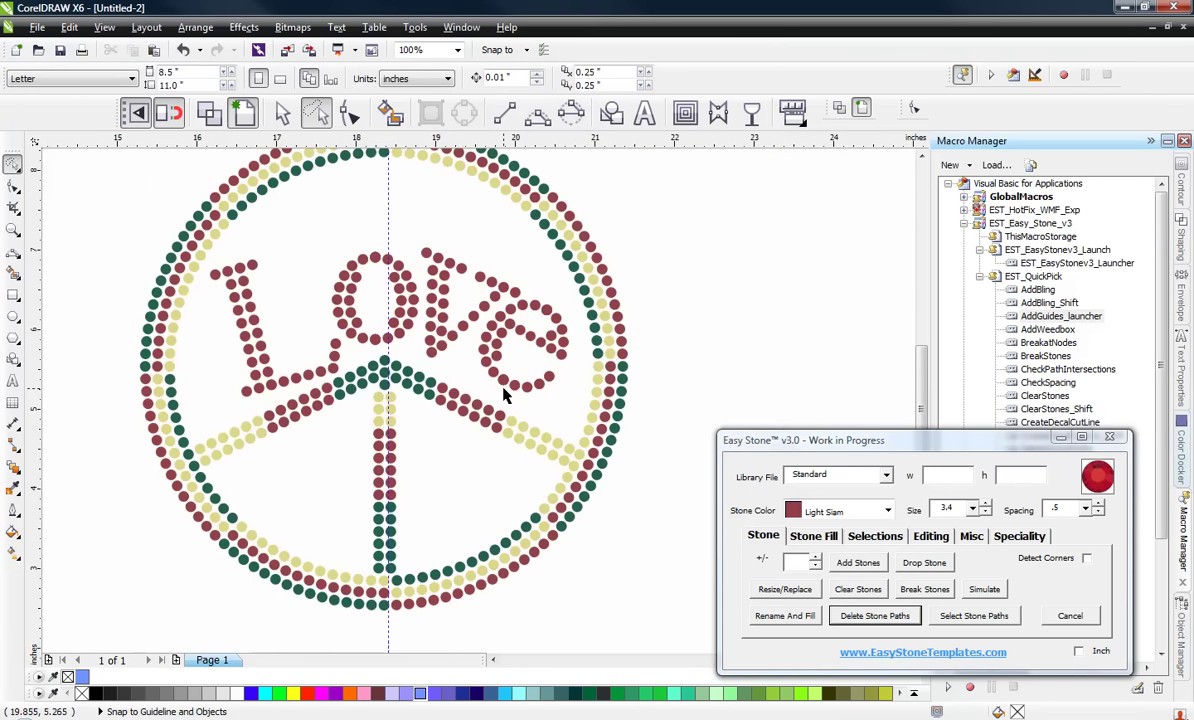
scroll(506, 396, down, 1)
scroll(412, 332, up, 1)
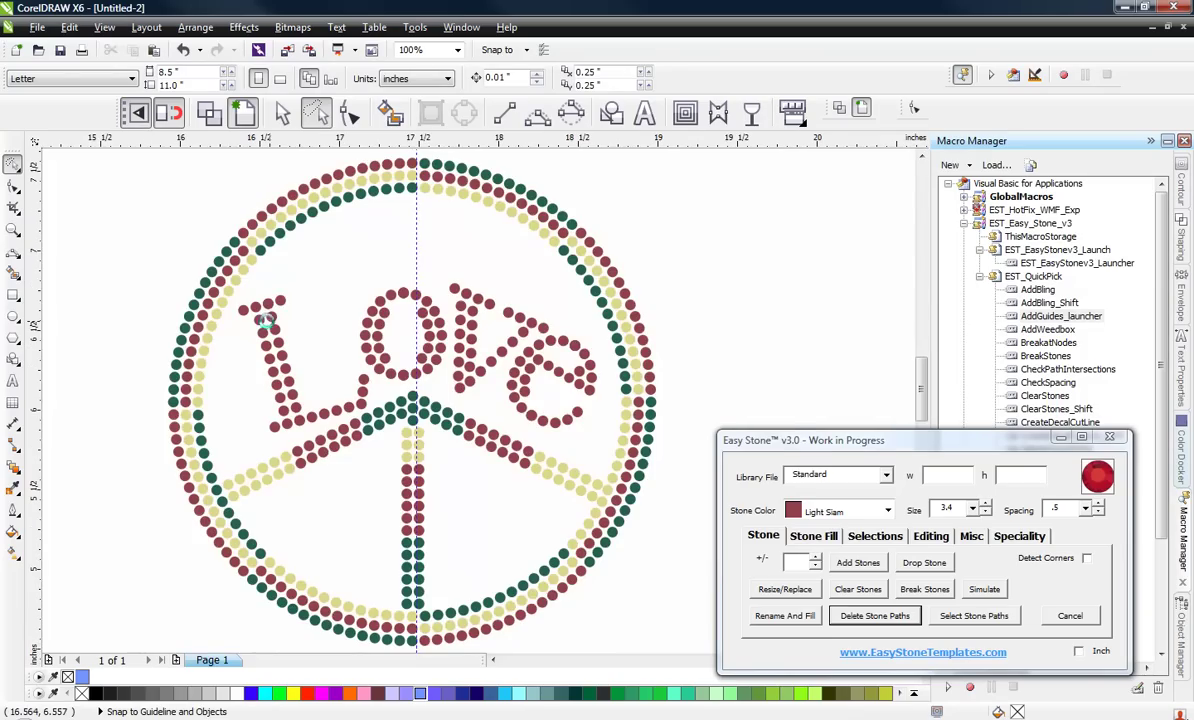
Recolor the stones of the L's top serif and upper stem to Emerald Green with Rename And Fill.
scroll(412, 332, up, 1)
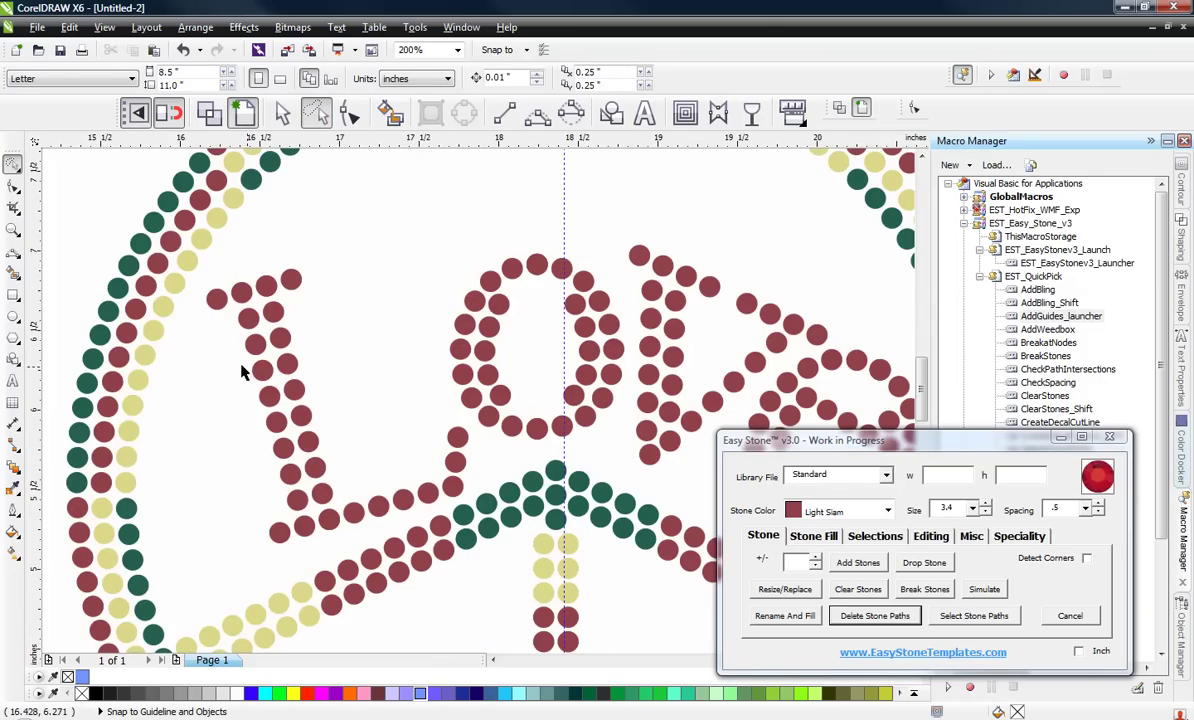
mouse_move(264, 252)
mouse_down()
mouse_move(350, 295)
mouse_move(291, 380)
mouse_move(247, 386)
mouse_move(203, 332)
mouse_up()
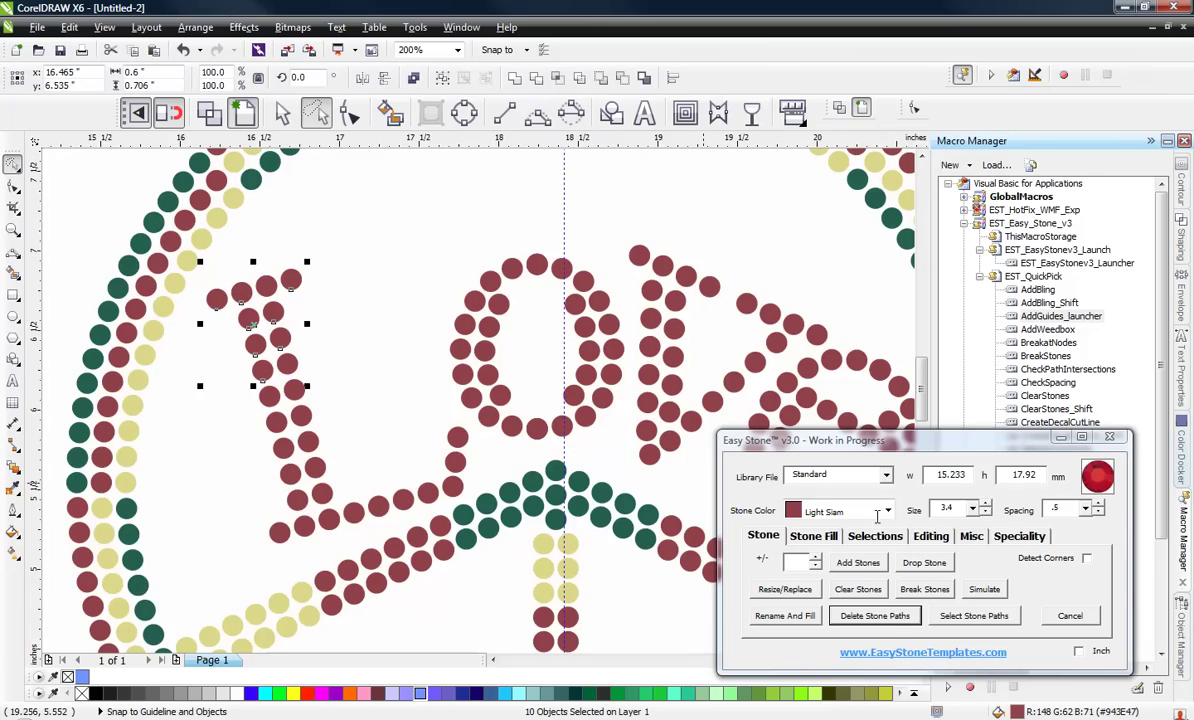
click(812, 508)
click(803, 530)
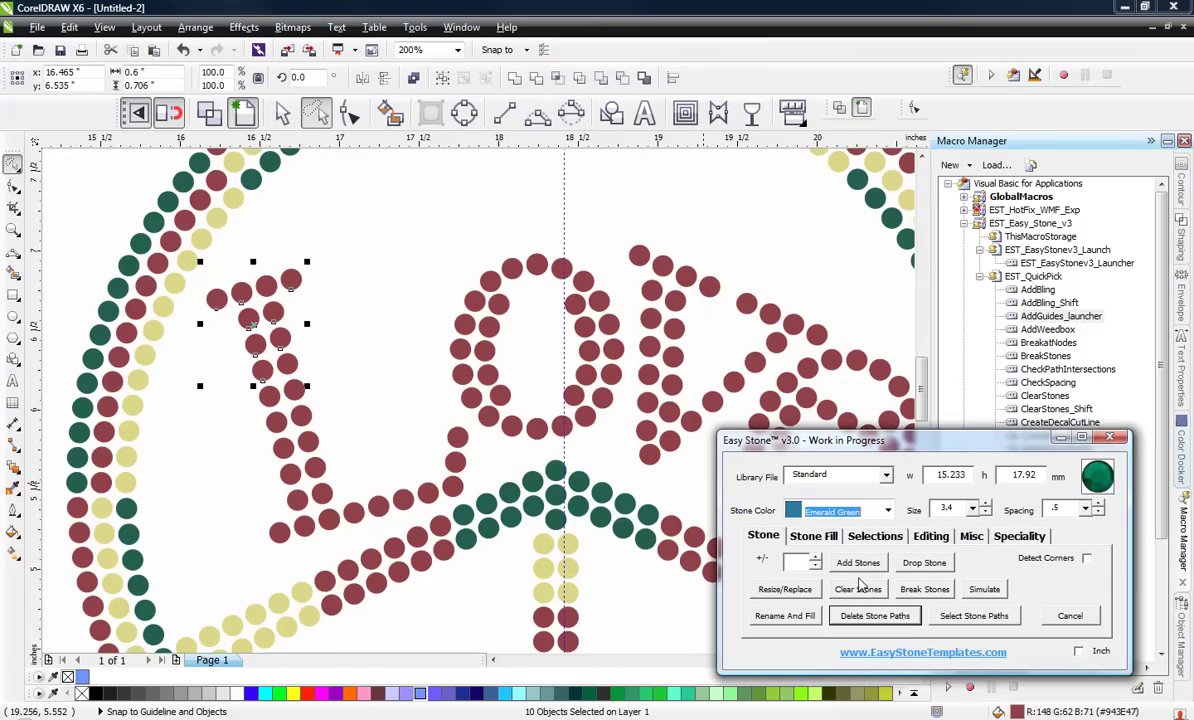
click(808, 620)
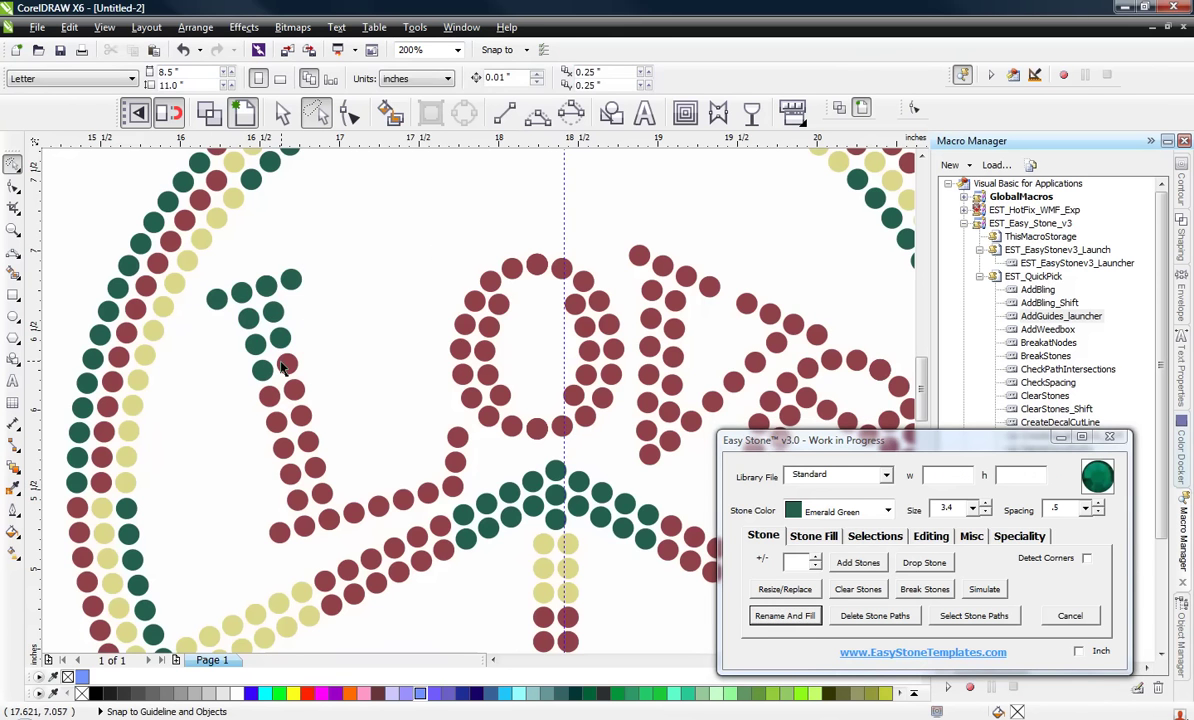
click(284, 366)
click(769, 614)
Recolor the upper stones of the O, V and e to Emerald Green with Rename And Fill.
scroll(455, 285, down, 2)
scroll(521, 270, up, 2)
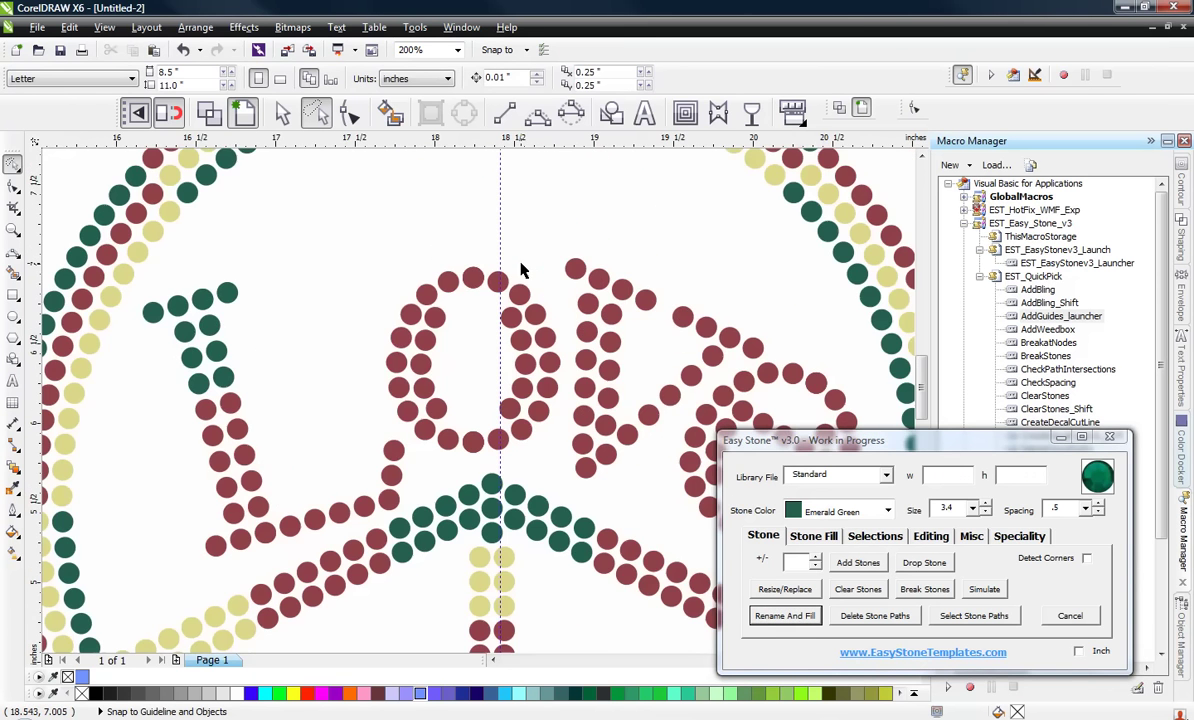
mouse_move(392, 260)
mouse_down()
mouse_move(540, 262)
mouse_move(573, 343)
mouse_move(479, 362)
mouse_move(368, 340)
mouse_up()
scroll(404, 314, down, 2)
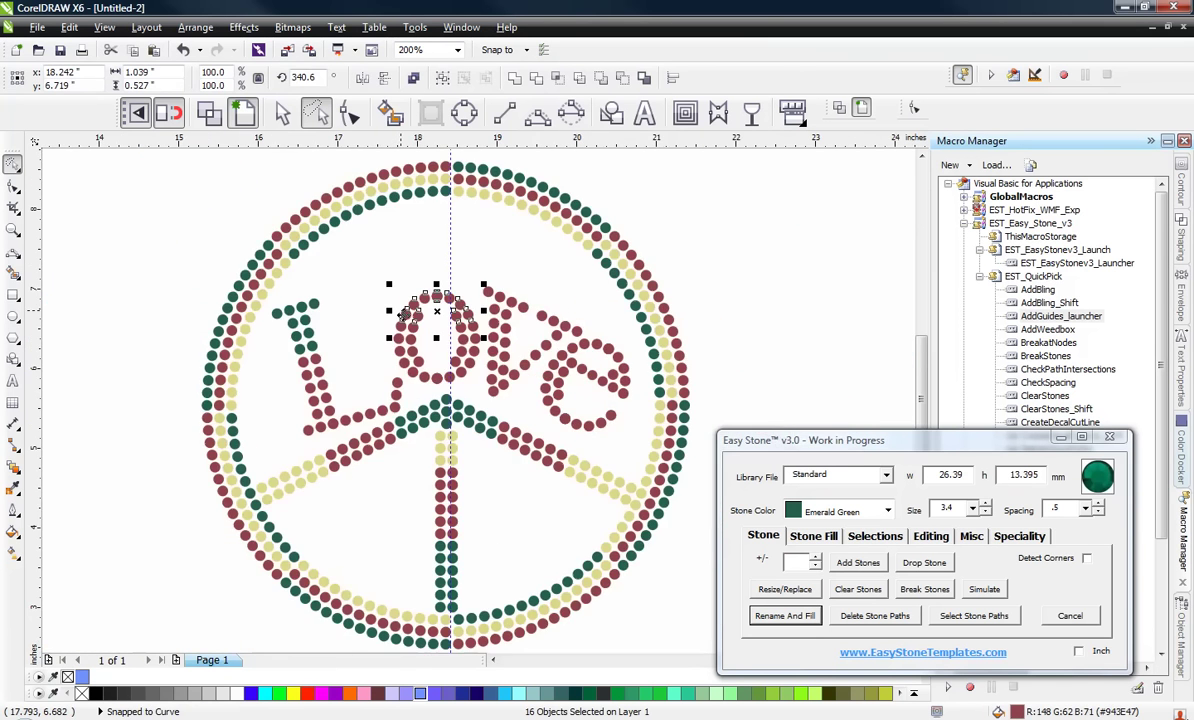
scroll(520, 318, up, 3)
mouse_move(350, 196)
mouse_down()
mouse_move(701, 288)
mouse_move(792, 346)
mouse_move(755, 422)
mouse_move(598, 445)
mouse_move(496, 433)
mouse_move(366, 368)
mouse_move(285, 232)
mouse_up()
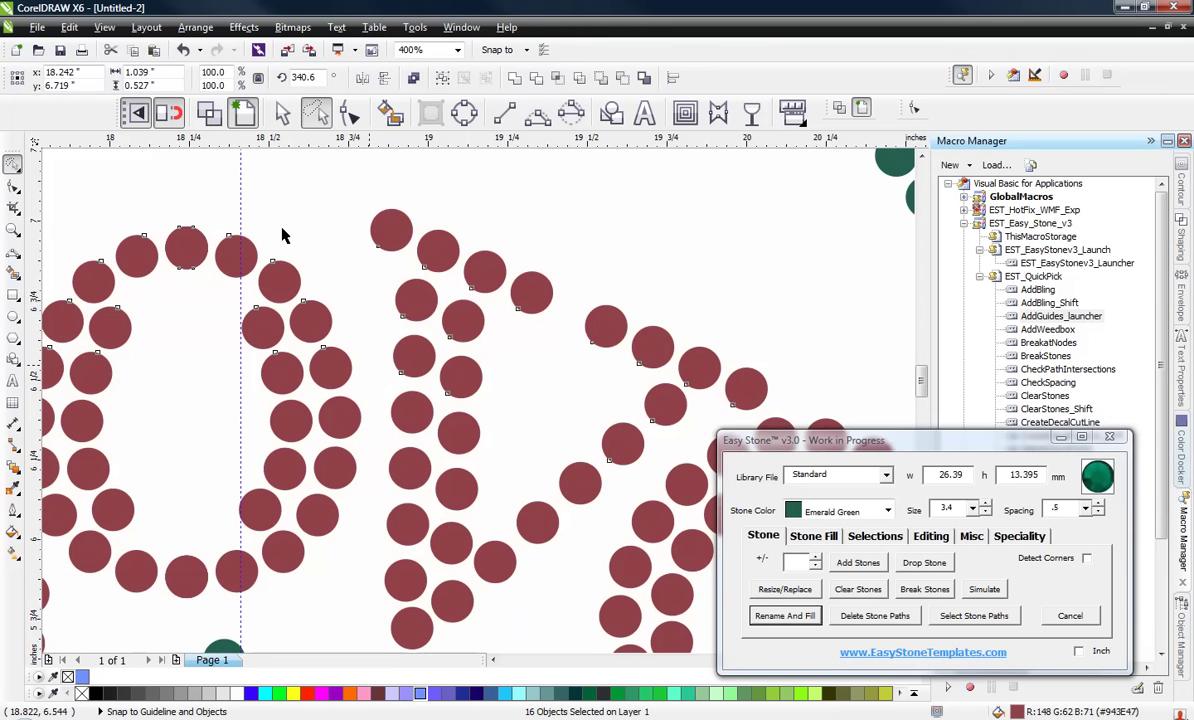
scroll(285, 232, down, 2)
scroll(614, 366, up, 2)
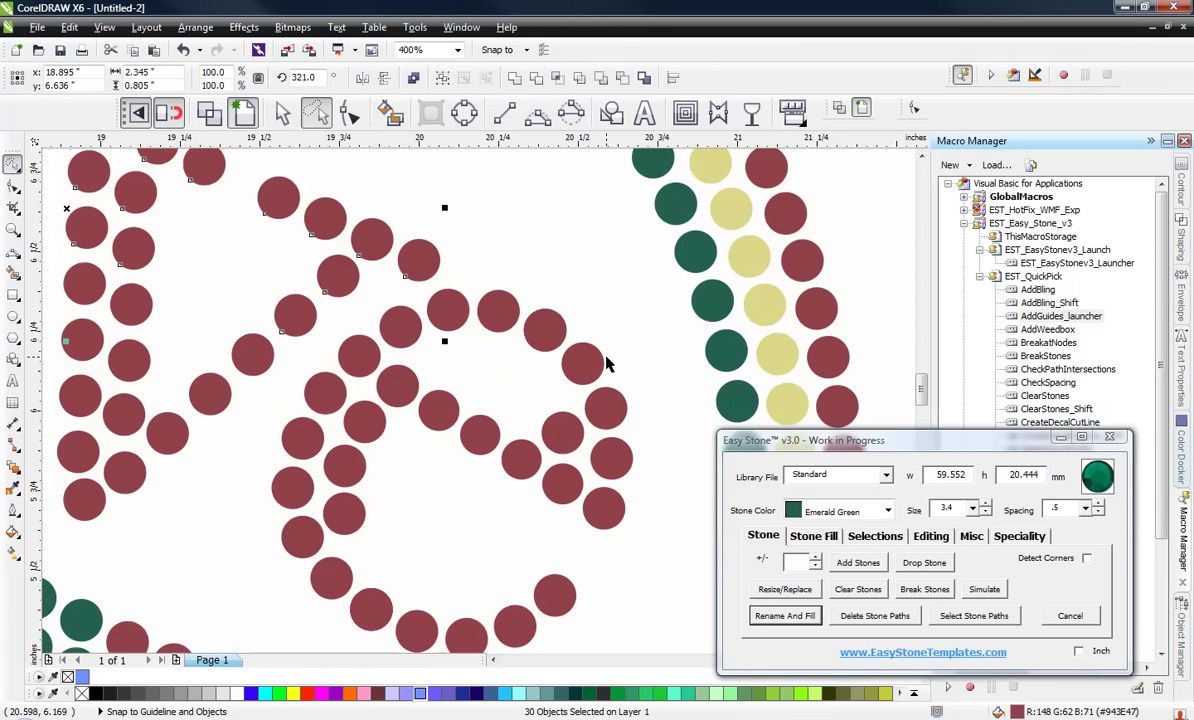
mouse_move(352, 310)
mouse_down()
mouse_move(468, 283)
mouse_move(568, 299)
mouse_move(636, 343)
mouse_move(685, 458)
mouse_move(674, 510)
mouse_move(537, 505)
mouse_move(405, 432)
mouse_up()
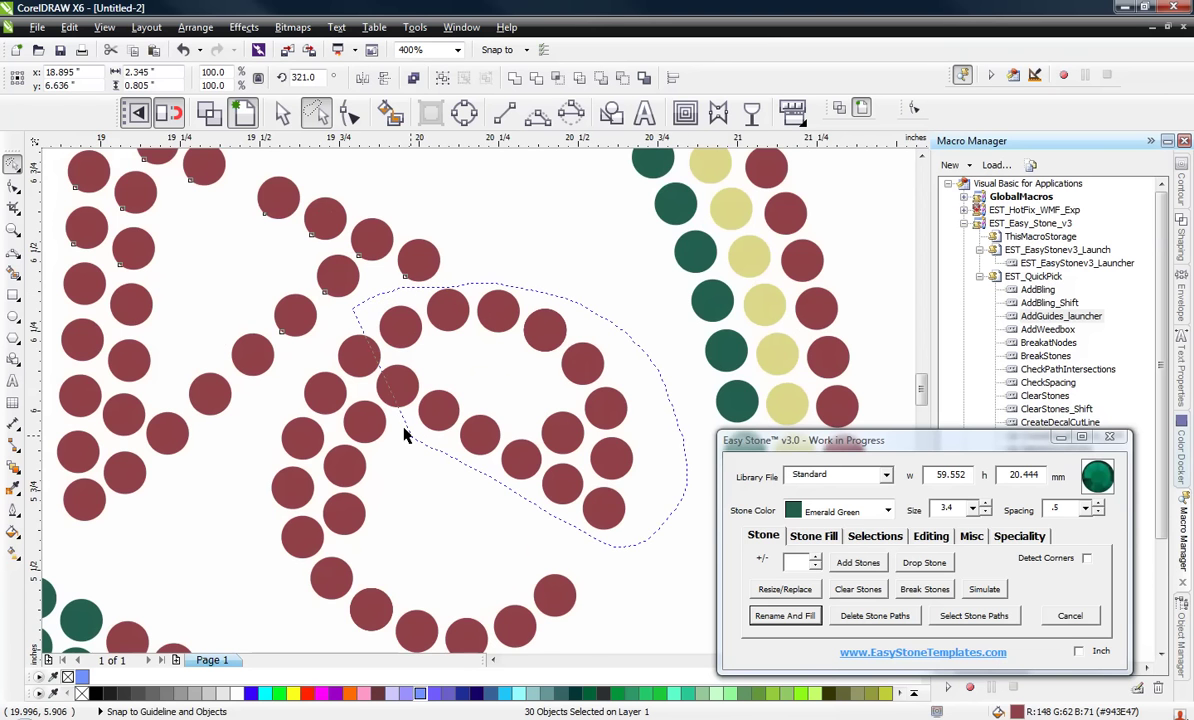
drag(311, 367, 311, 365)
scroll(562, 318, down, 1)
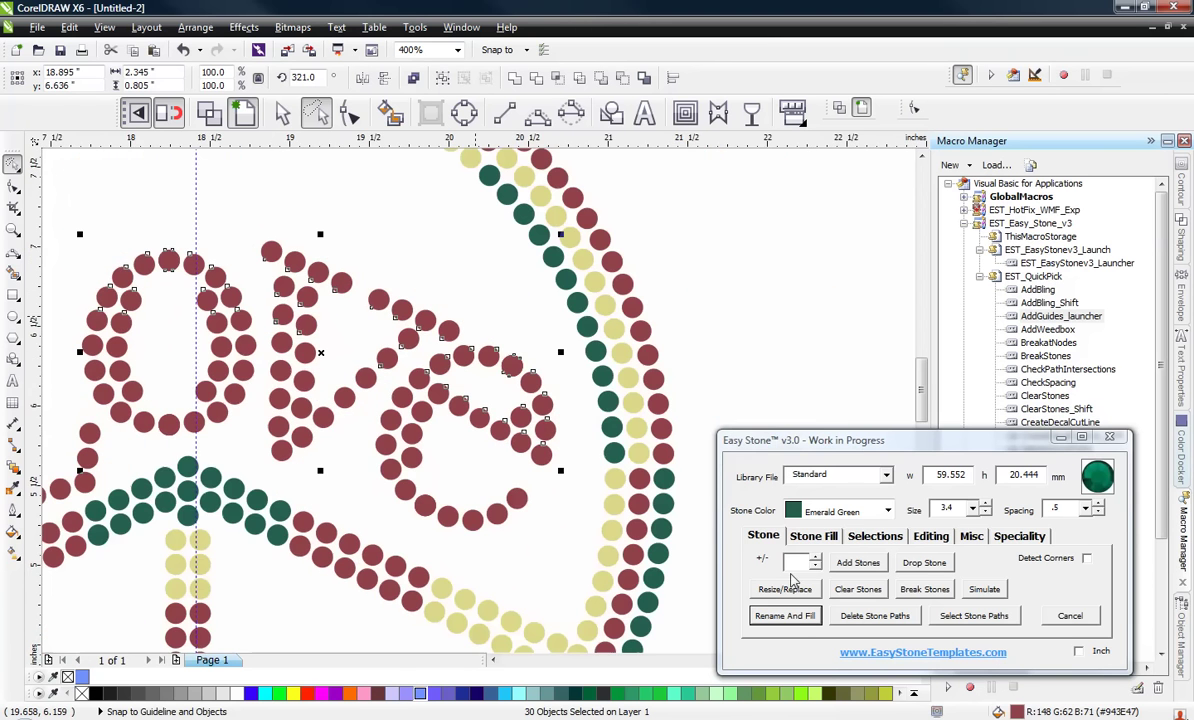
click(797, 619)
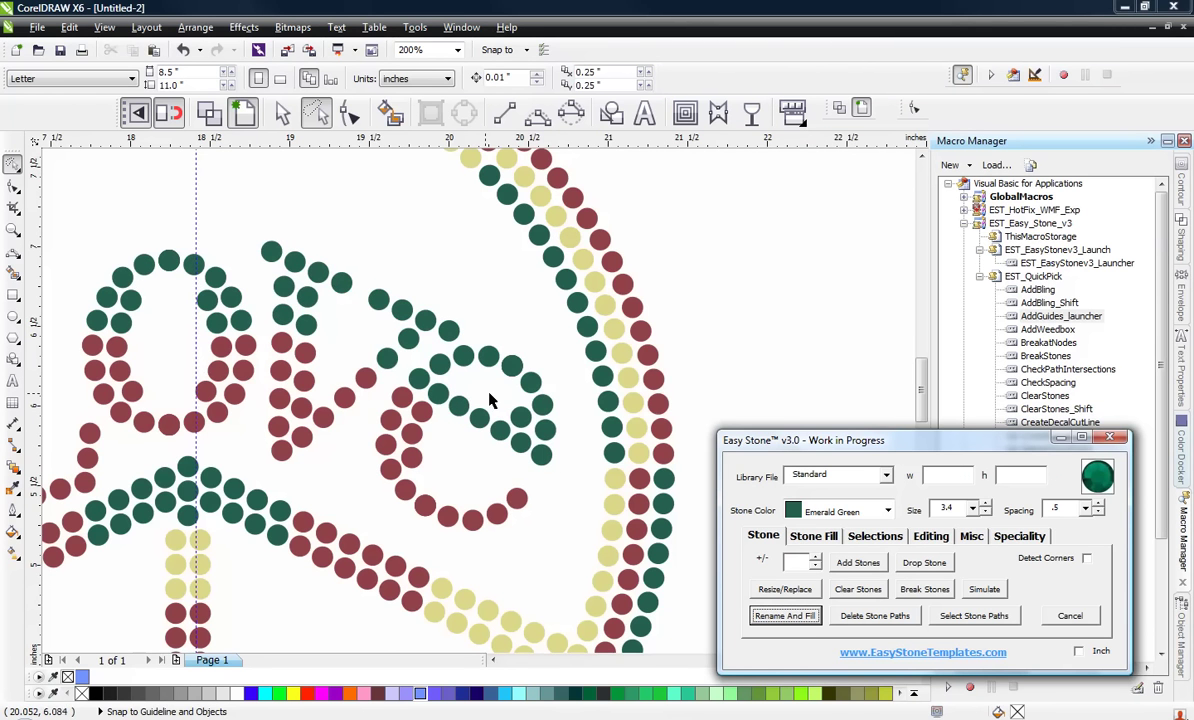
click(481, 278)
Recolor the lowest stones of the L, O, V and e to Citrine with Rename And Fill.
scroll(531, 295, down, 2)
scroll(255, 405, up, 3)
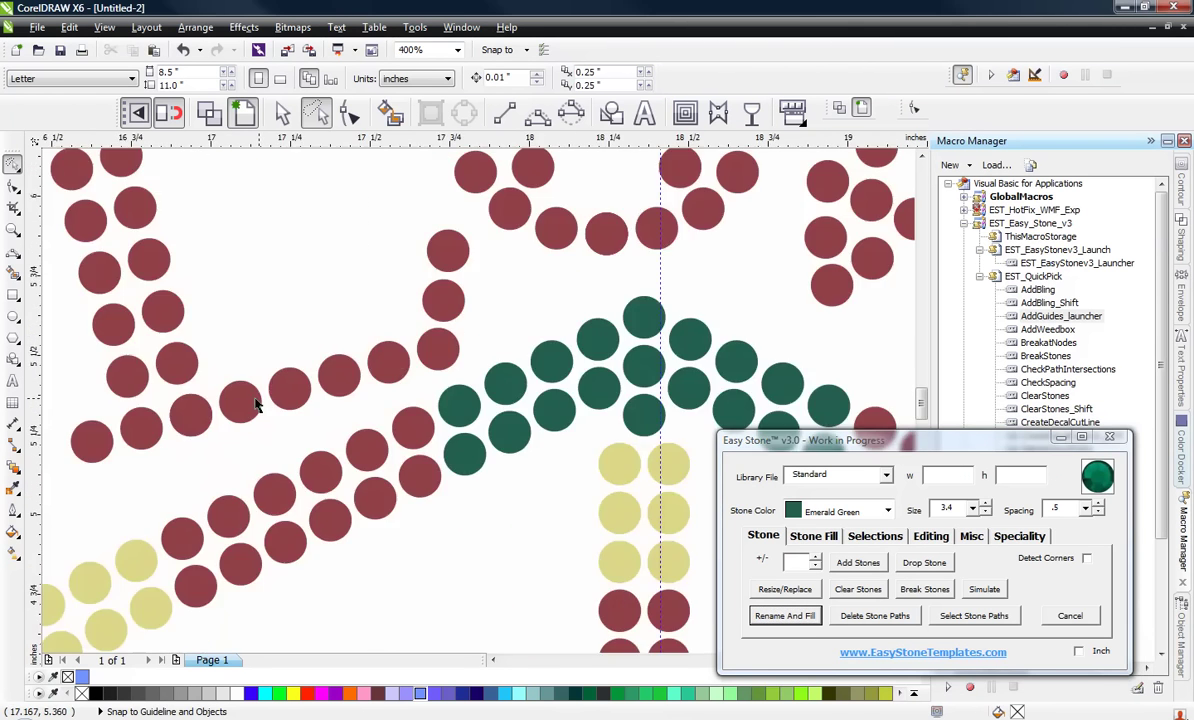
scroll(390, 323, down, 1)
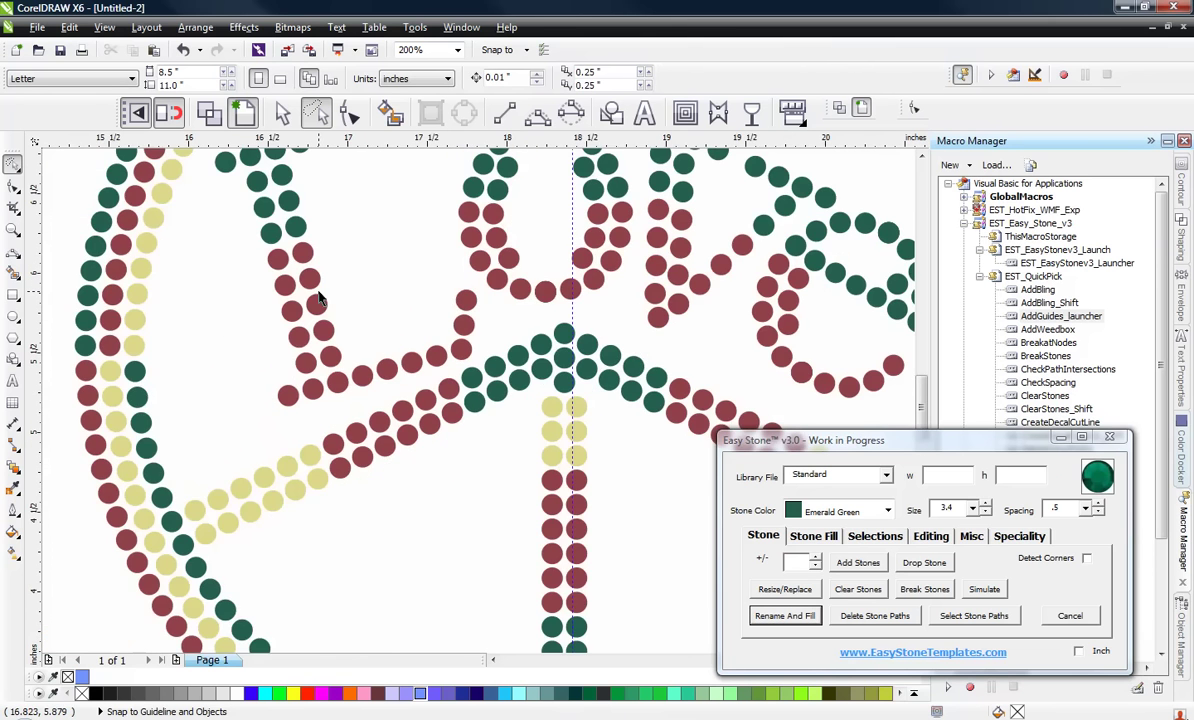
scroll(320, 298, up, 1)
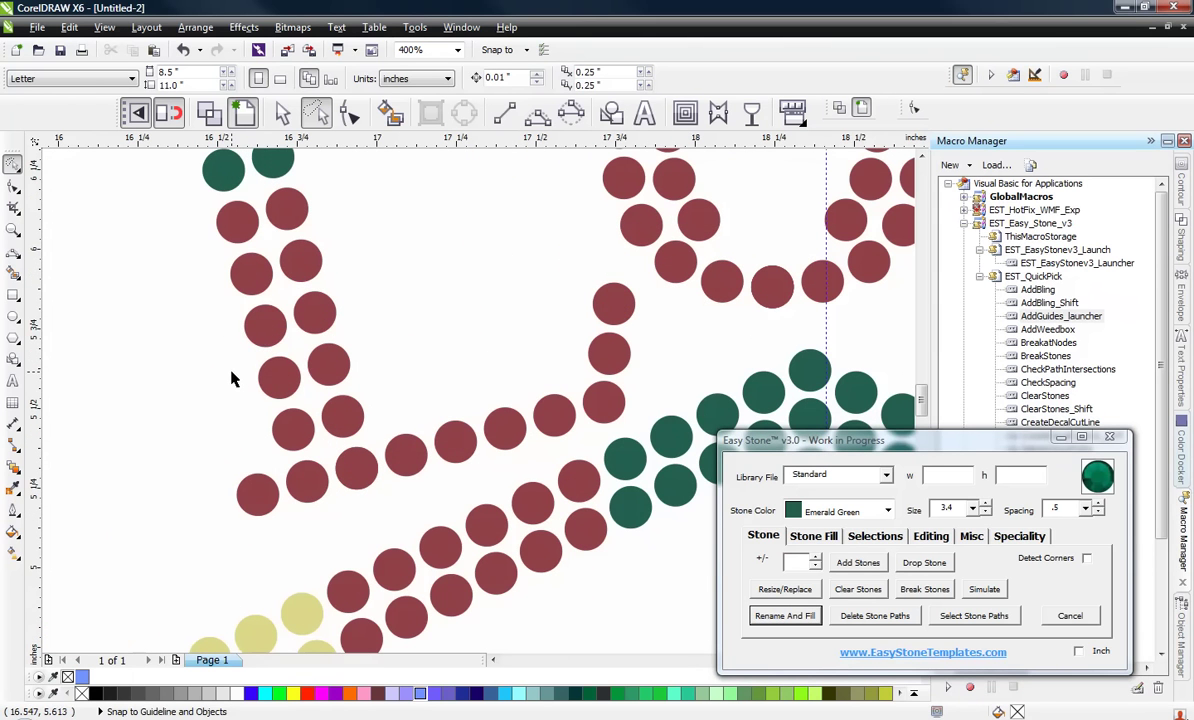
mouse_move(230, 357)
mouse_down()
mouse_move(610, 277)
mouse_move(664, 373)
mouse_move(549, 469)
mouse_move(352, 515)
mouse_move(208, 475)
mouse_move(152, 432)
mouse_up()
scroll(152, 428, down, 1)
scroll(400, 322, up, 1)
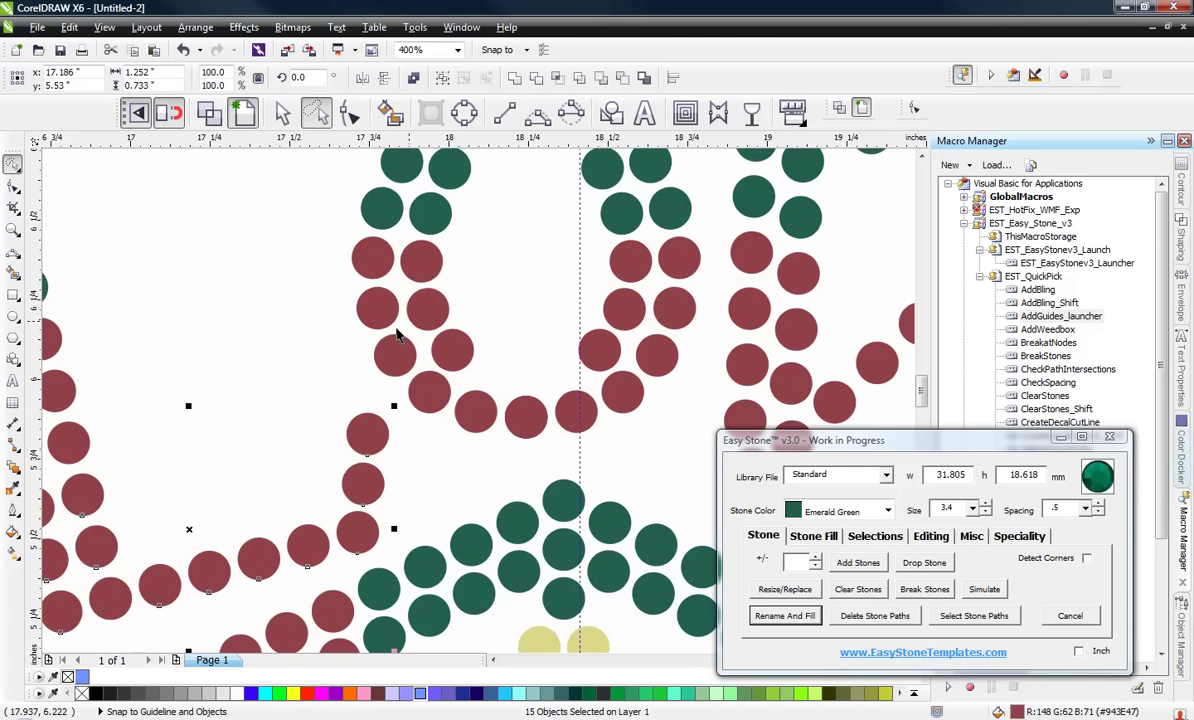
mouse_move(350, 343)
mouse_down()
mouse_move(636, 322)
mouse_move(672, 338)
mouse_move(688, 391)
mouse_move(576, 454)
mouse_move(505, 459)
mouse_move(410, 433)
mouse_move(388, 393)
mouse_move(269, 330)
mouse_up()
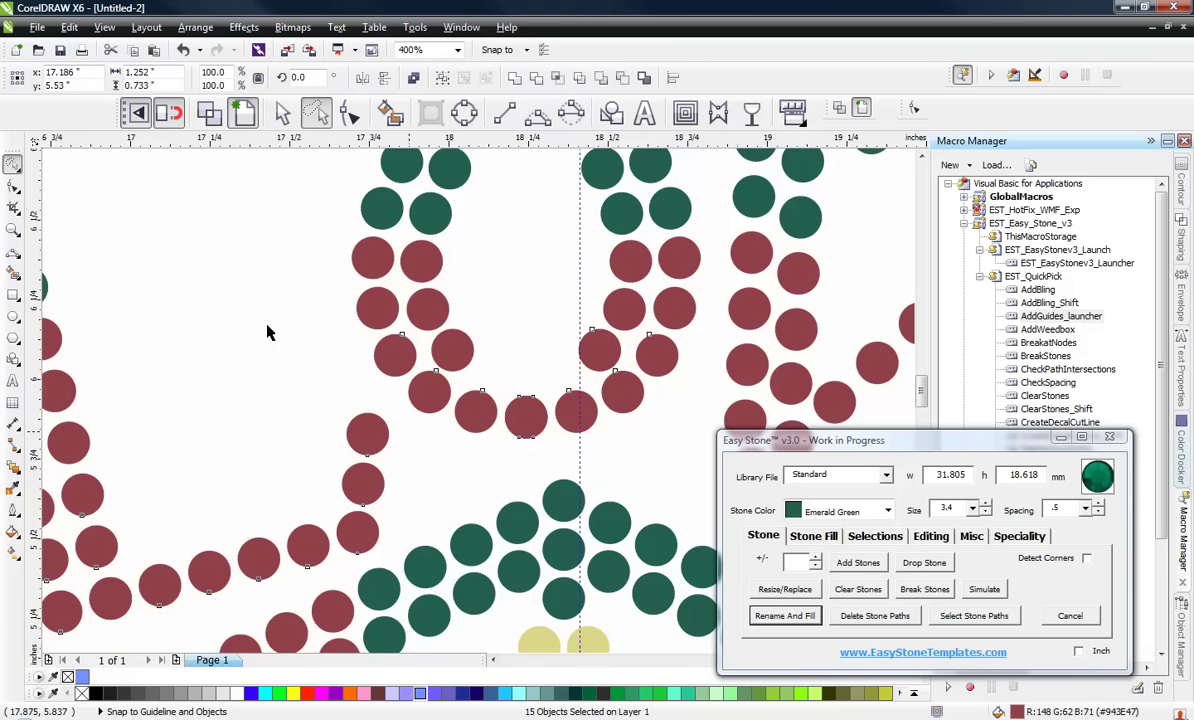
scroll(457, 350, down, 2)
scroll(457, 350, up, 3)
scroll(432, 333, down, 1)
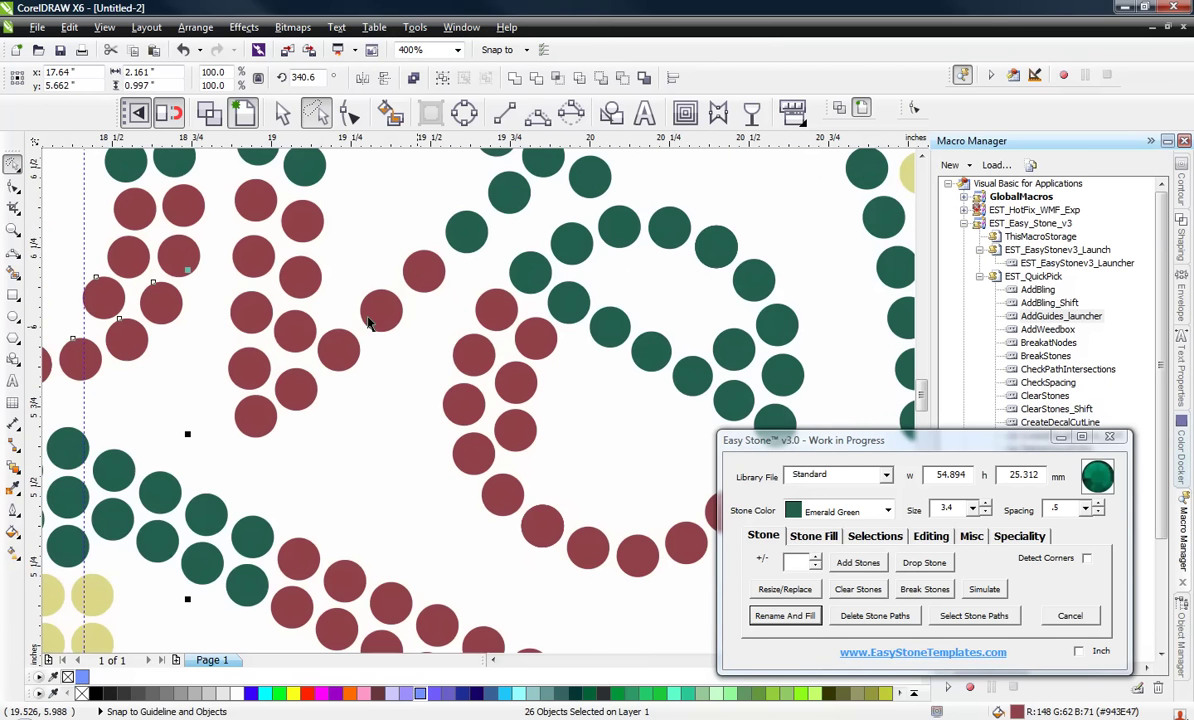
mouse_move(215, 288)
mouse_down()
mouse_move(300, 308)
mouse_move(383, 358)
mouse_up()
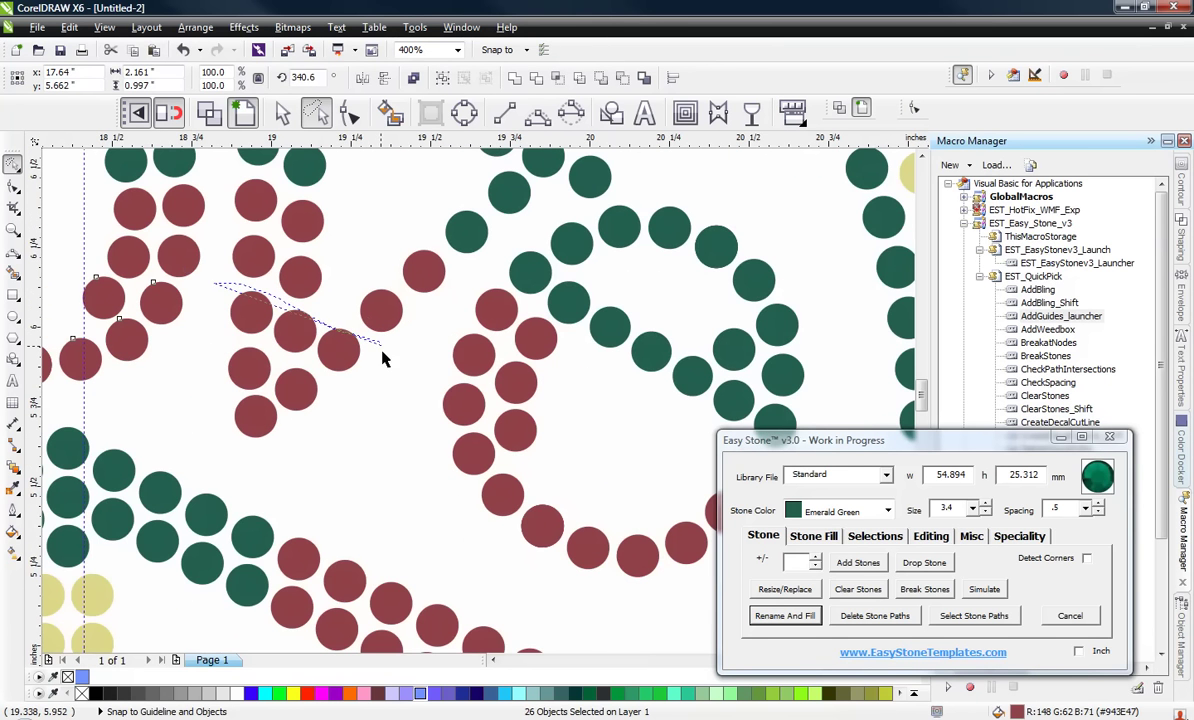
drag(264, 462, 210, 280)
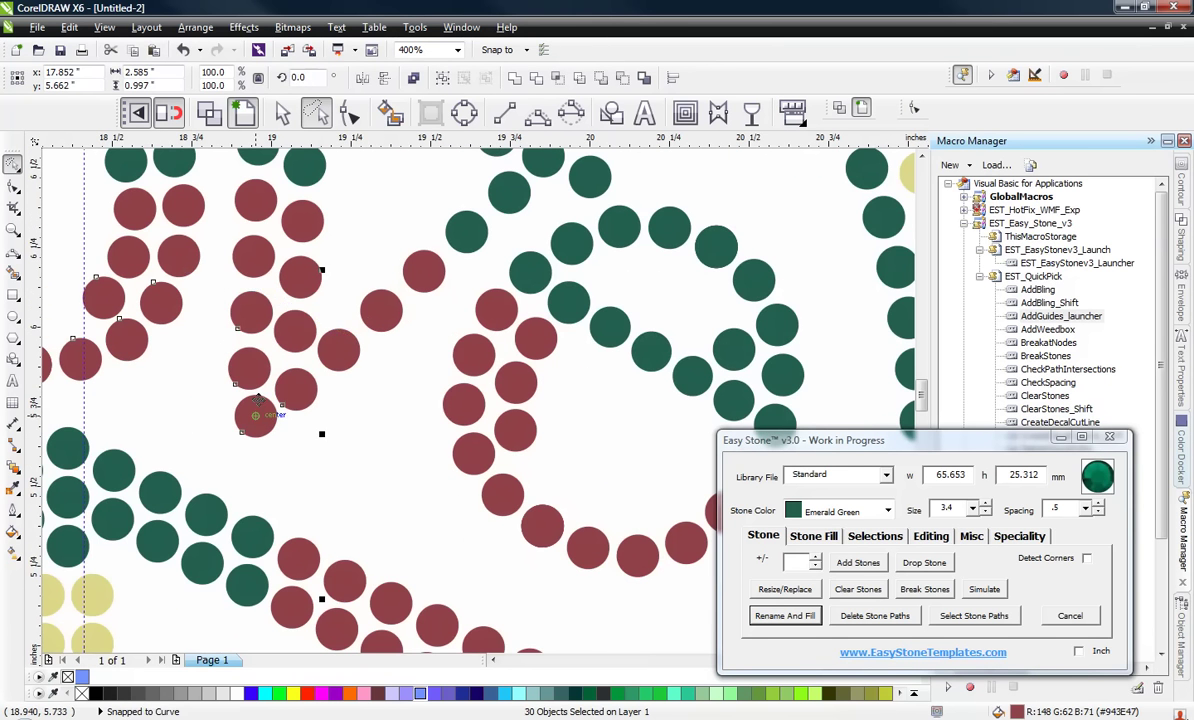
shift+click(296, 328)
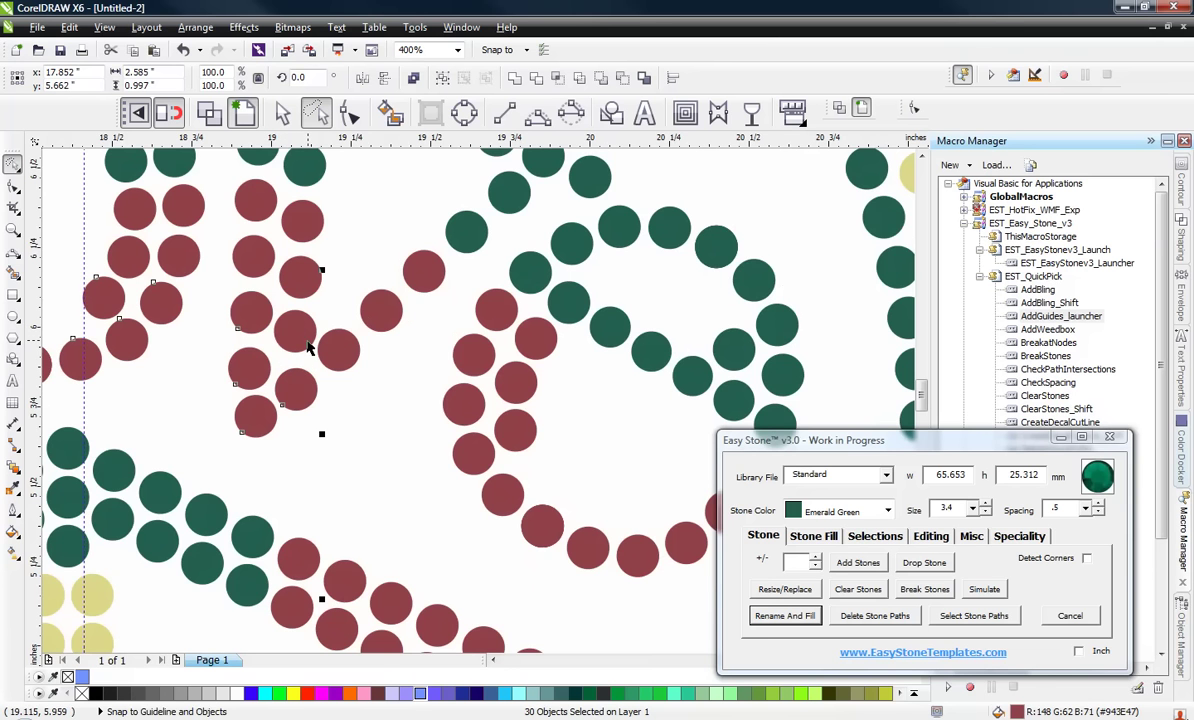
scroll(360, 365, down, 3)
shift+click(438, 325)
scroll(438, 325, up, 3)
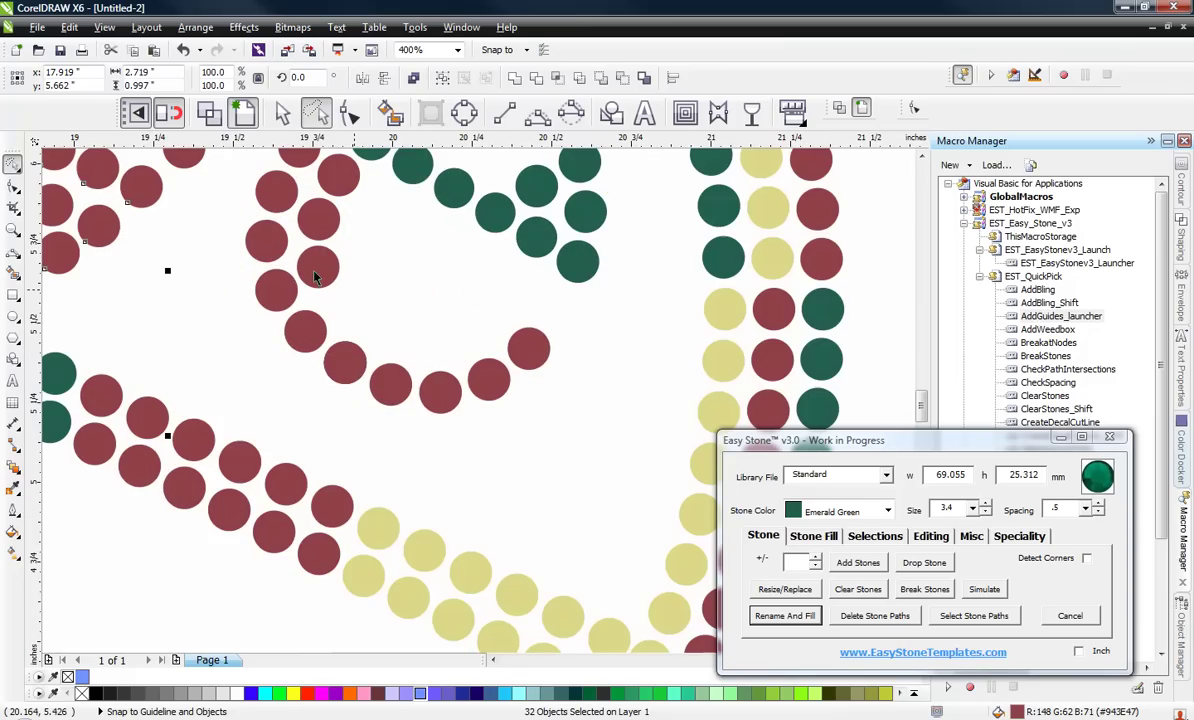
mouse_move(228, 200)
mouse_down()
mouse_move(560, 301)
mouse_move(608, 349)
mouse_move(368, 421)
mouse_move(232, 398)
mouse_move(215, 365)
mouse_up()
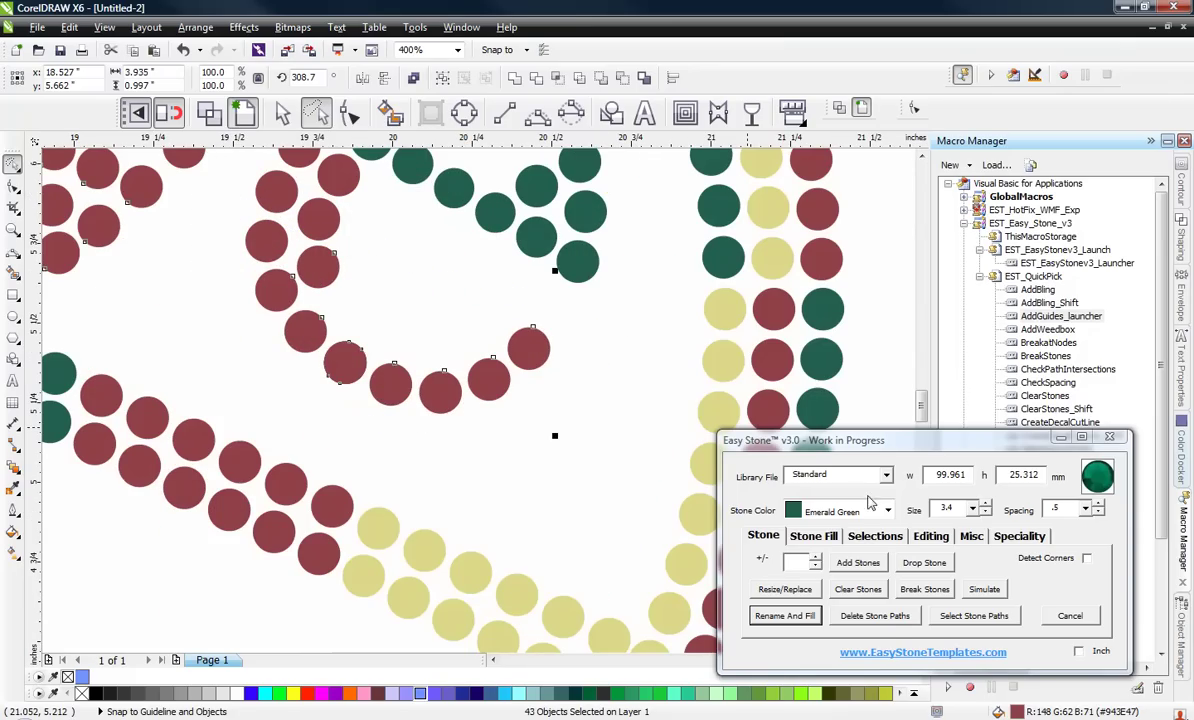
click(825, 510)
scroll(860, 570, up, 3)
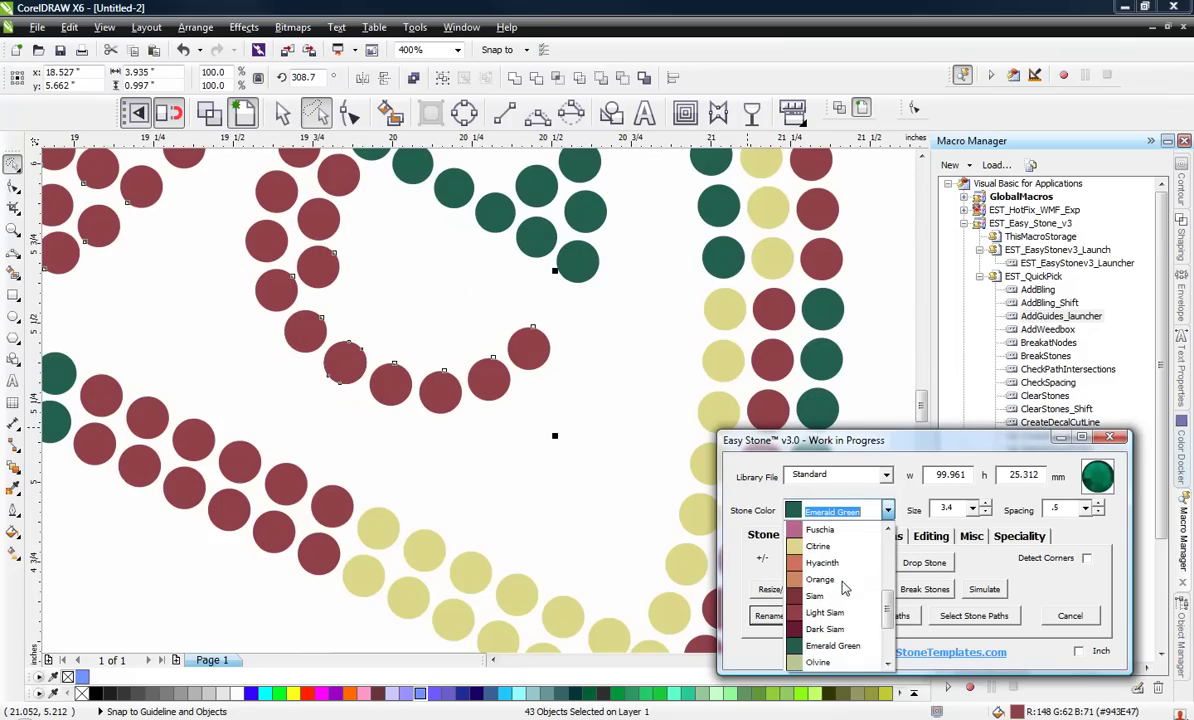
click(838, 597)
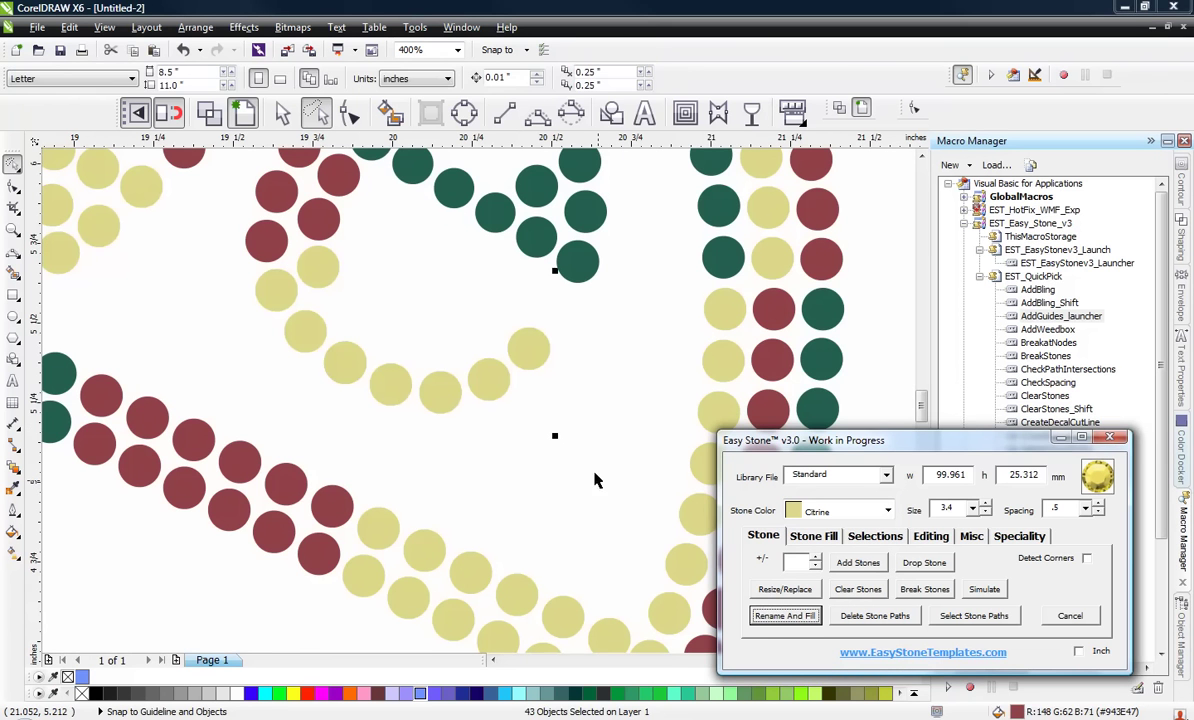
click(249, 238)
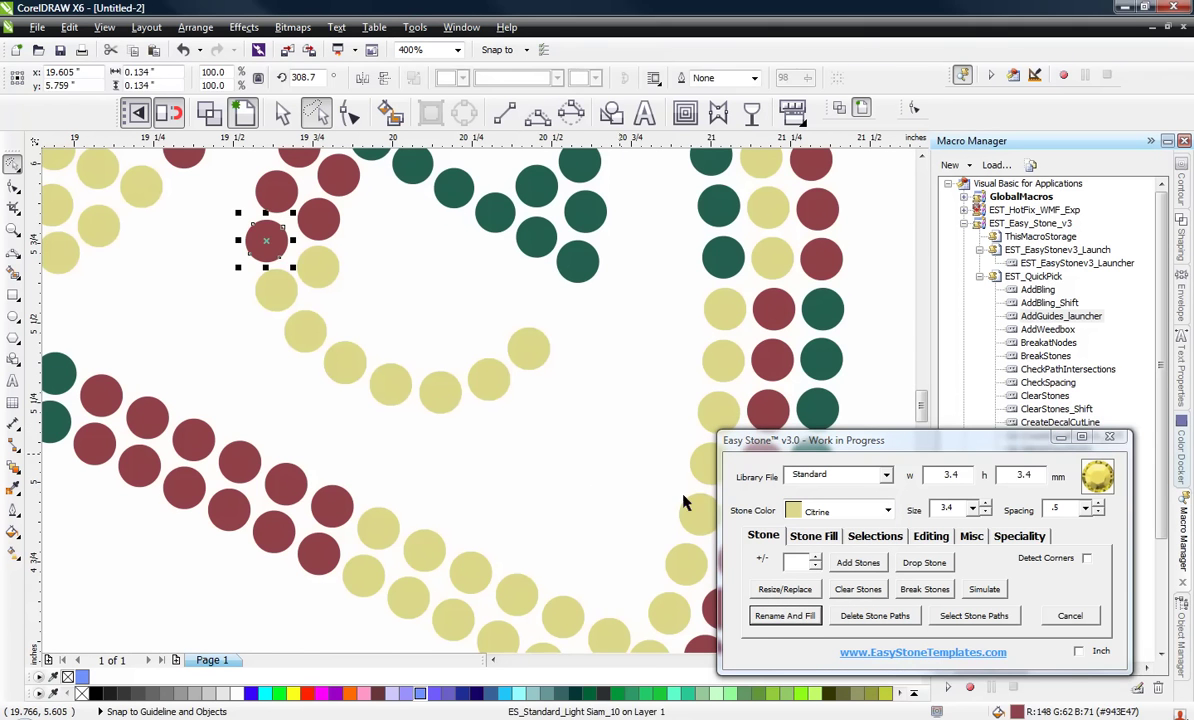
click(765, 617)
Delete the vertical guideline running through the peace sign.
scroll(546, 458, down, 2)
scroll(660, 365, down, 2)
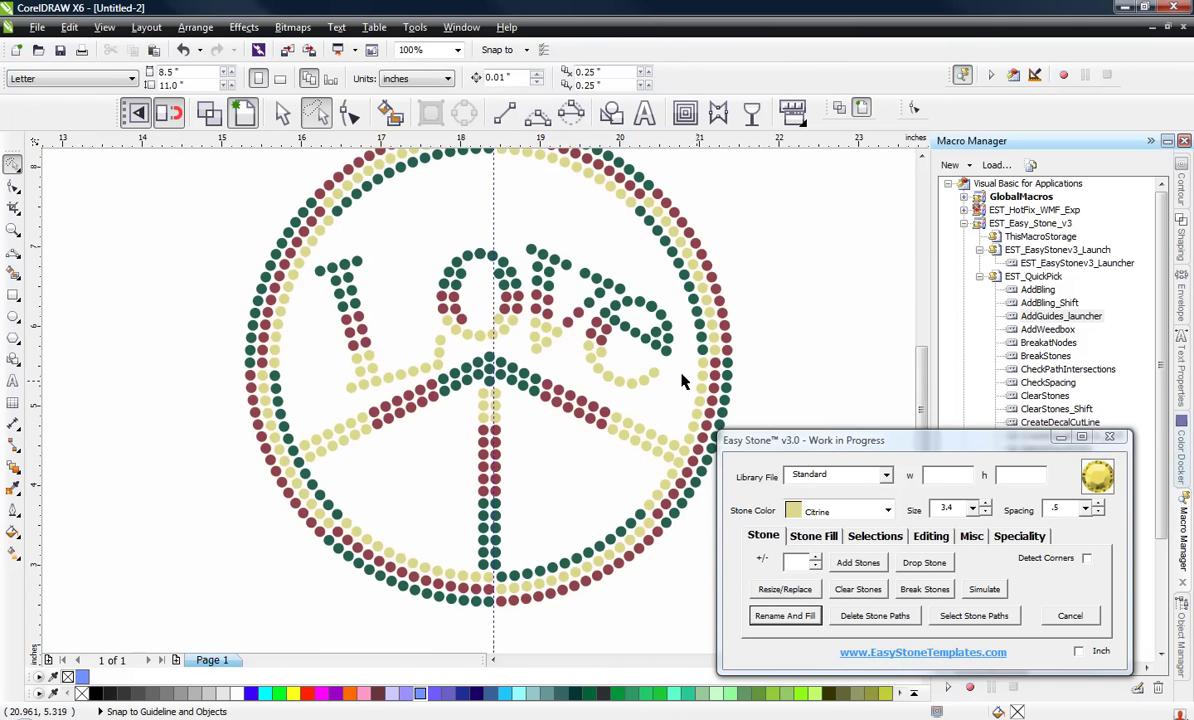
scroll(395, 320, down, 2)
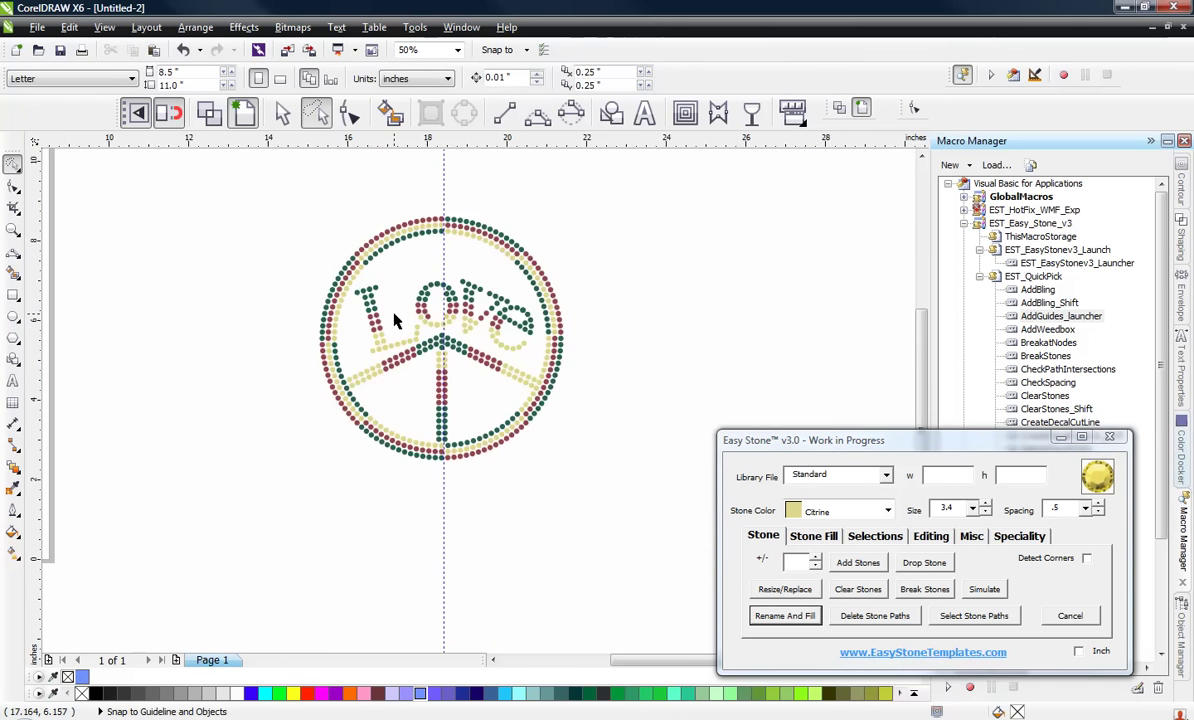
click(443, 188)
key(Delete)
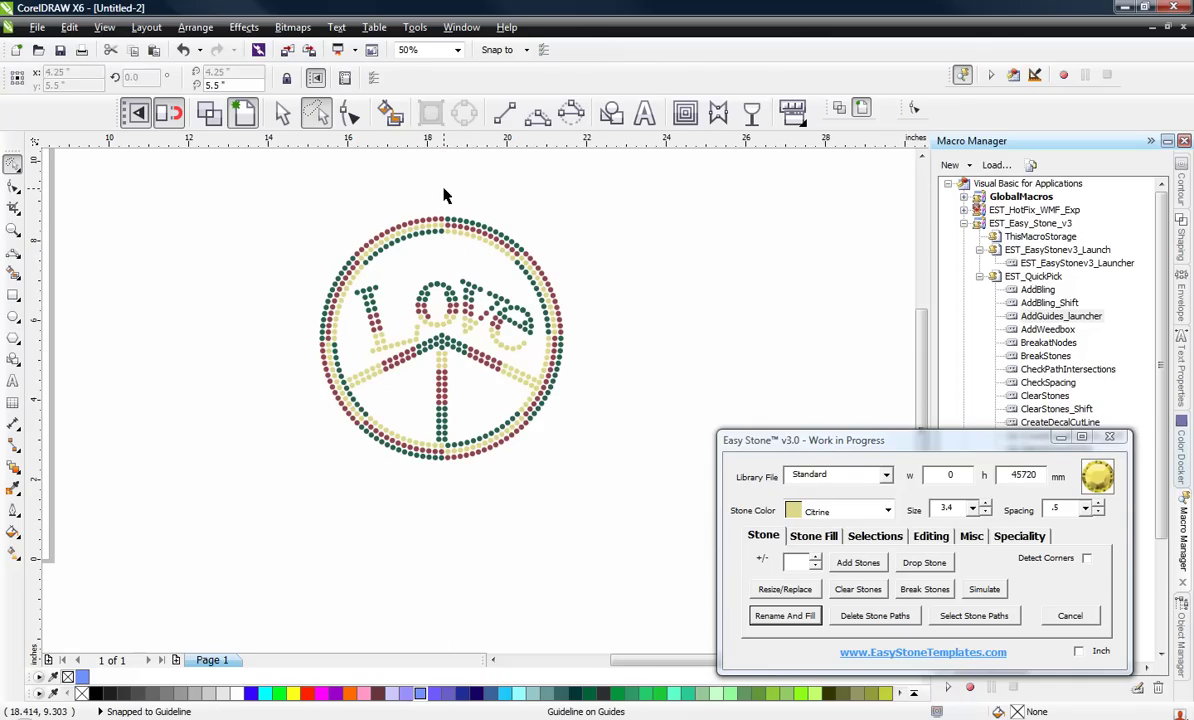
Put a black square background of about 8.1 inches behind the peace sign design and delete the overlapping duplicate stones.
drag(267, 192, 575, 468)
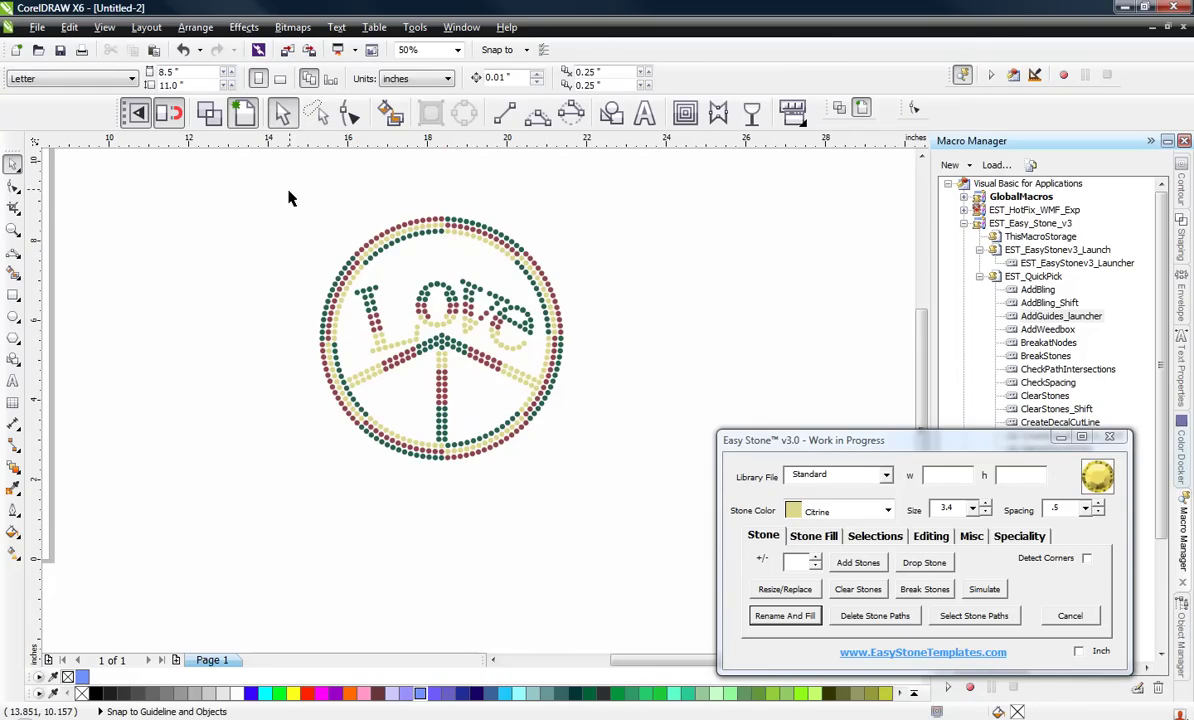
drag(269, 188, 658, 516)
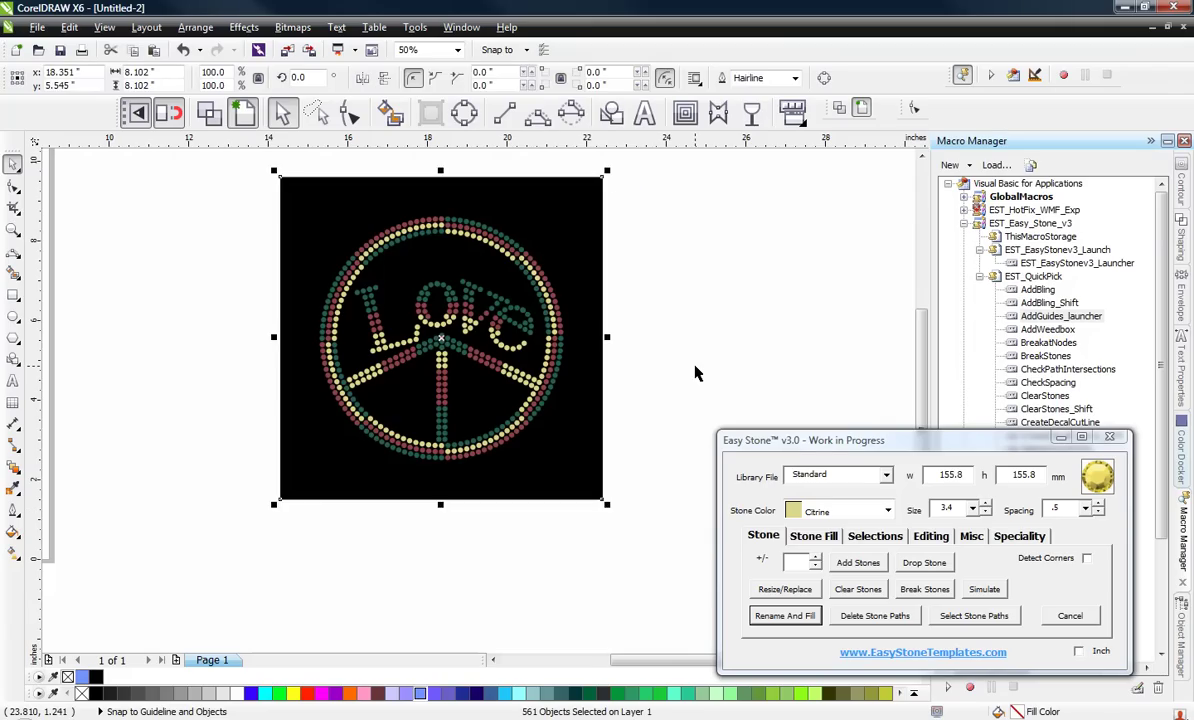
drag(244, 202, 651, 488)
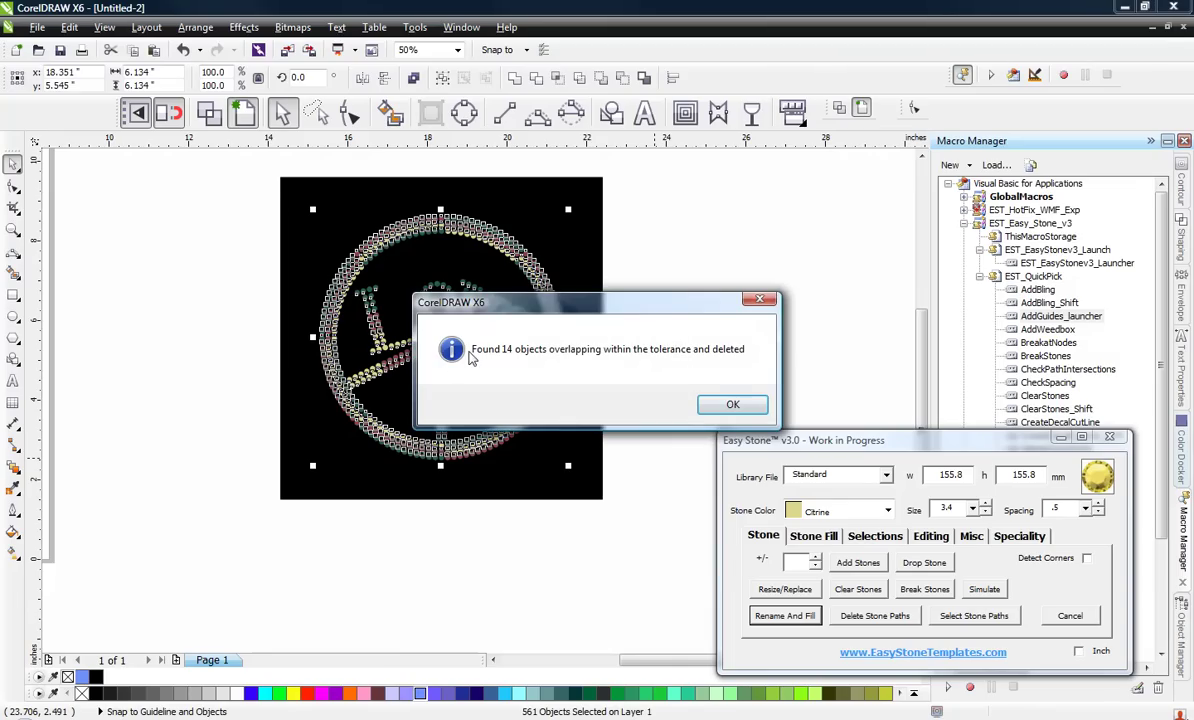
click(729, 404)
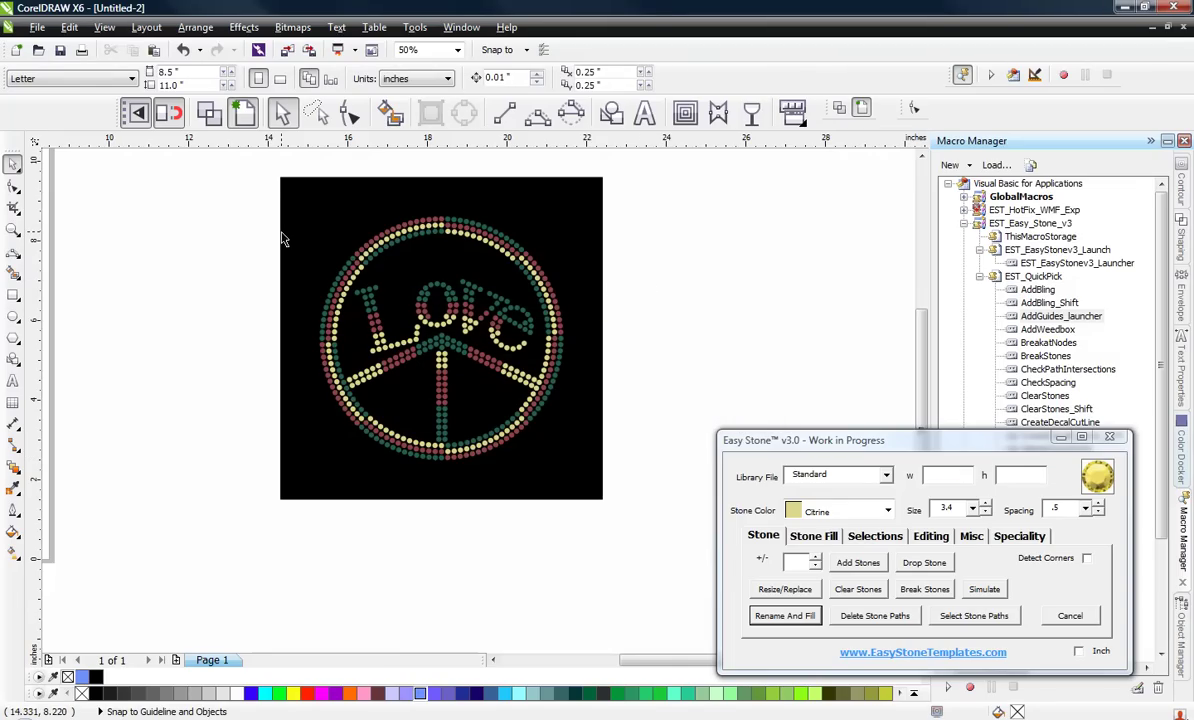
Copy the whole design with its black background horizontally to the right, centred at about x 28.018, y 5.545.
drag(240, 158, 616, 522)
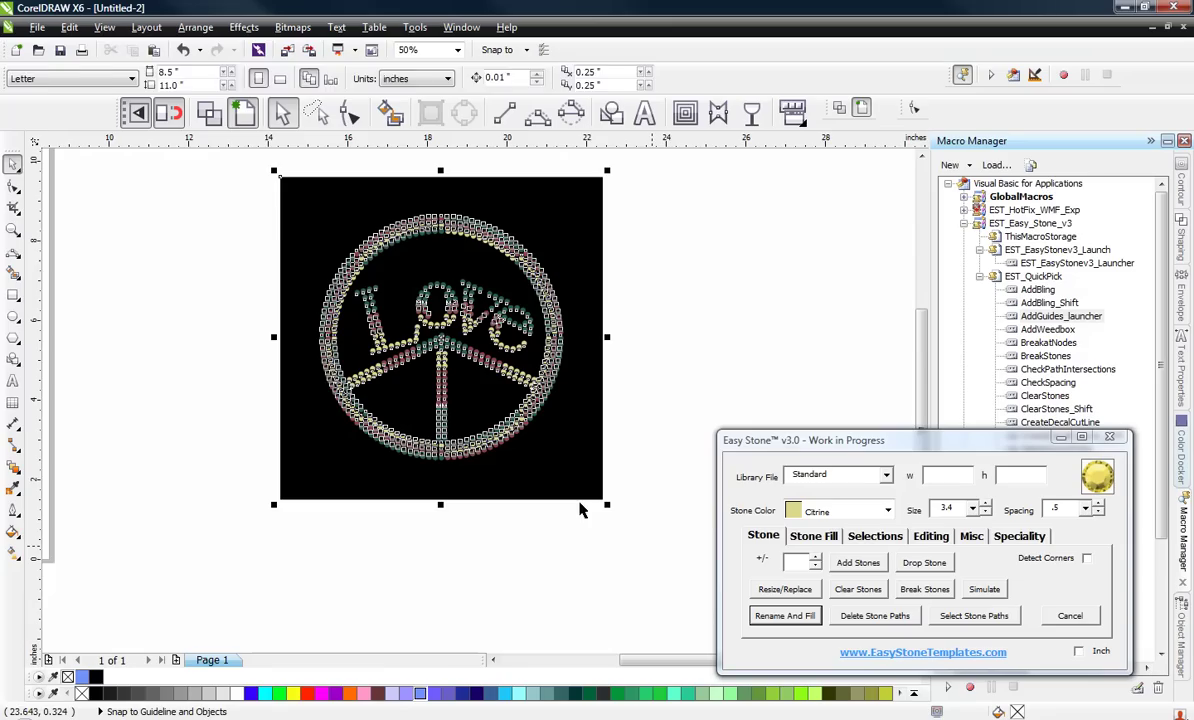
scroll(173, 258, down, 1)
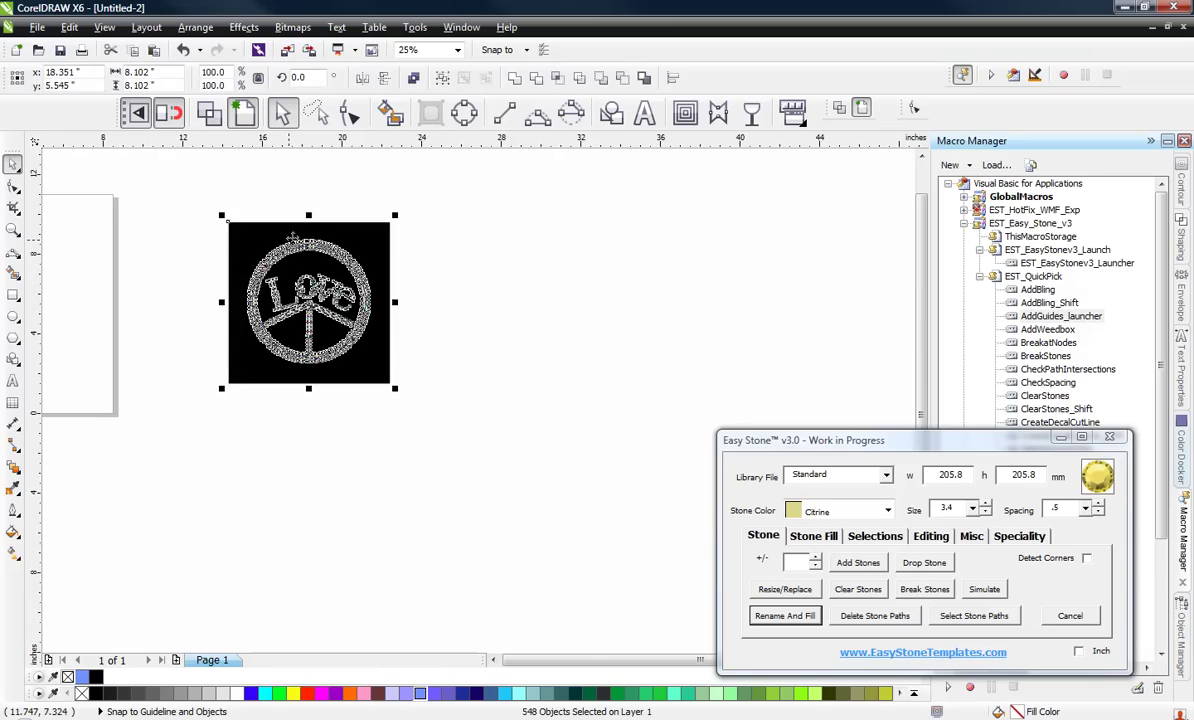
scroll(341, 240, up, 1)
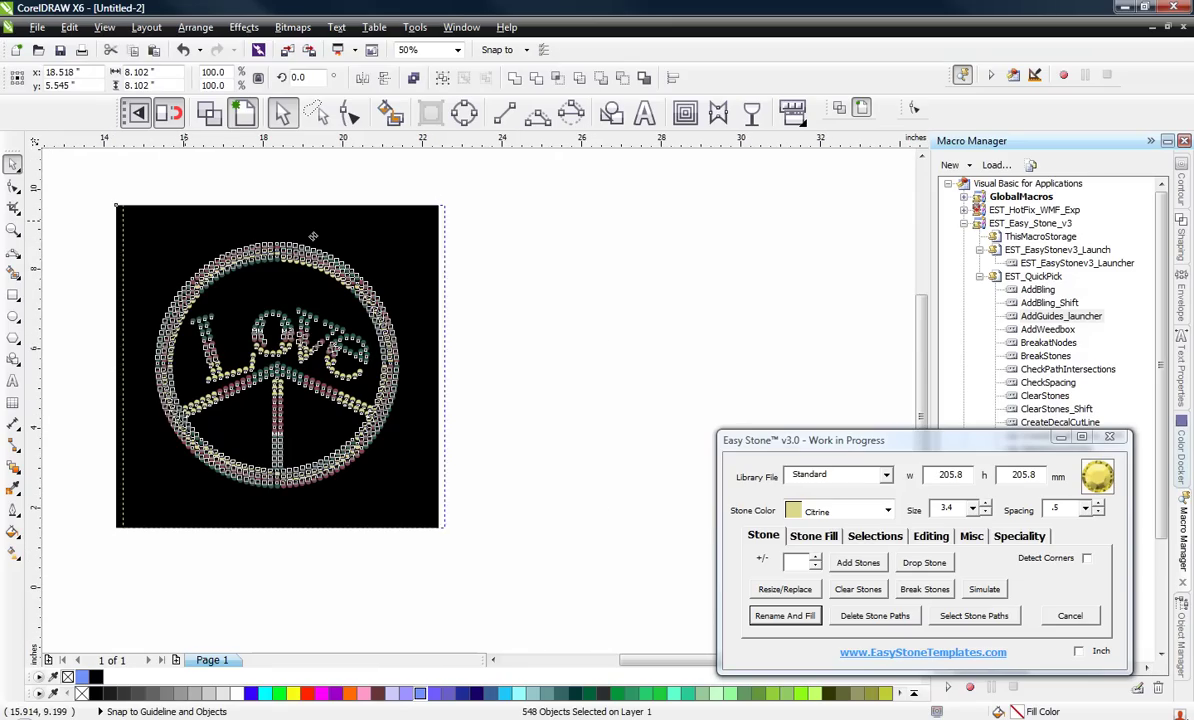
drag(217, 223, 560, 253)
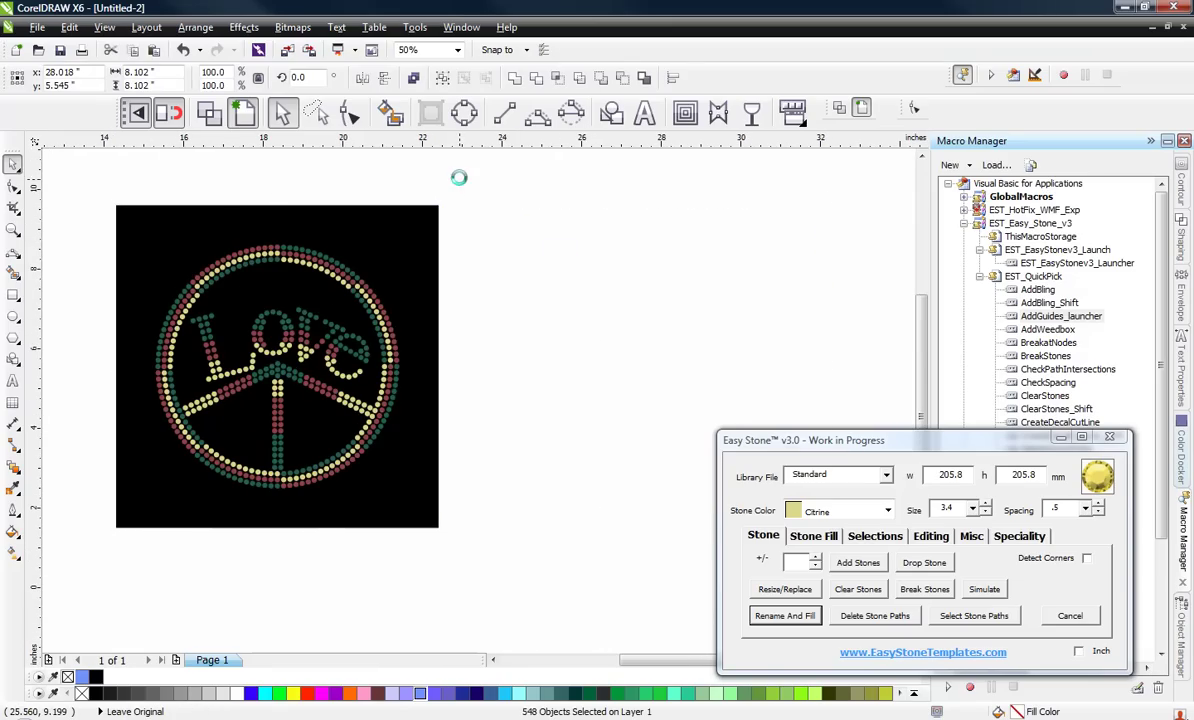
Run Simulate on all the stones of the copied peace sign design.
scroll(426, 195, down, 1)
scroll(376, 204, up, 1)
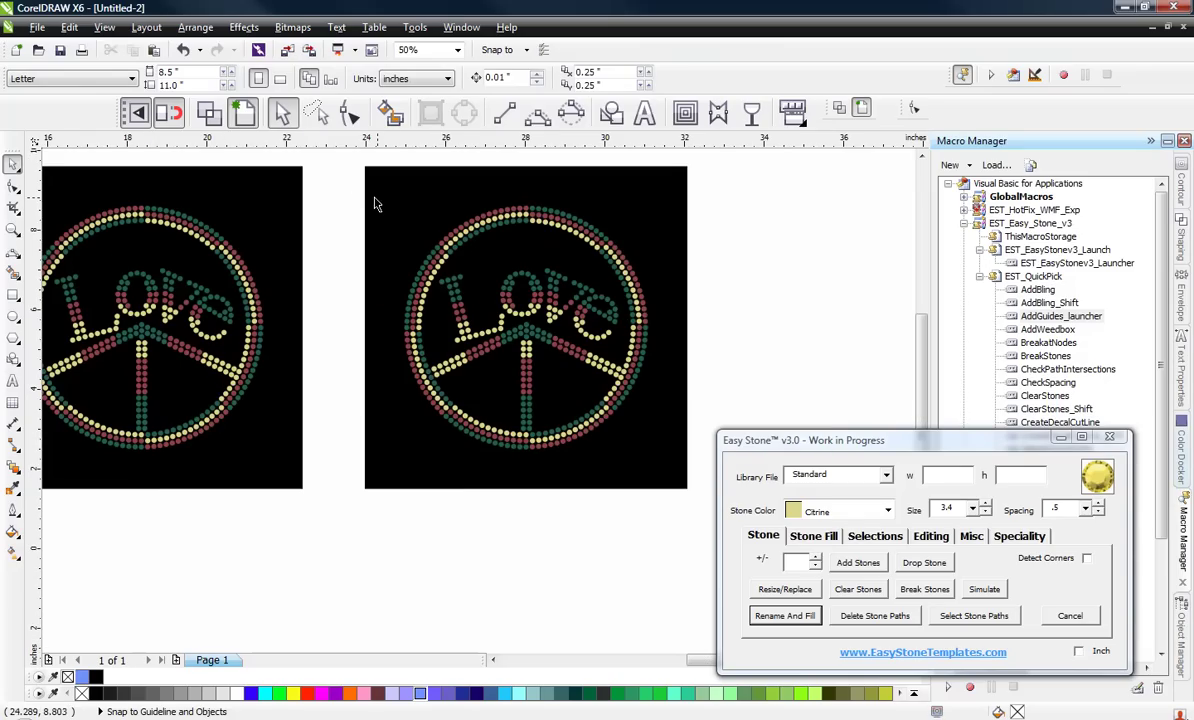
drag(343, 183, 698, 483)
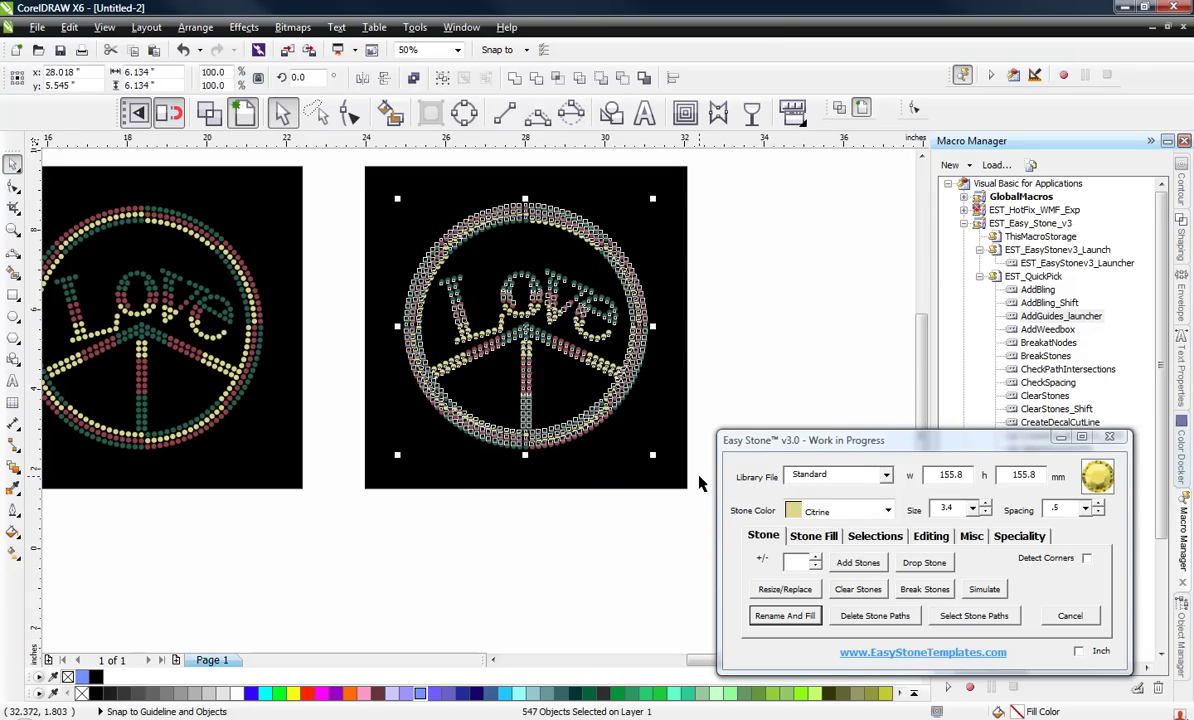
click(984, 589)
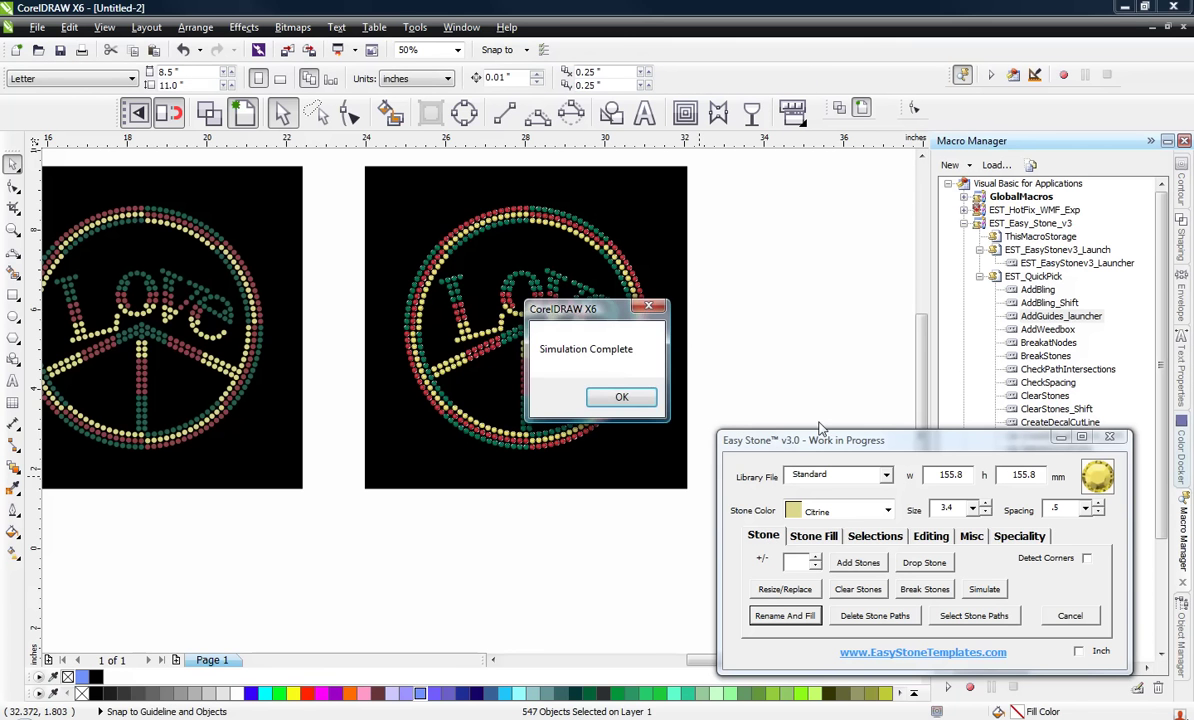
Dismiss the simulation message and examine the simulated stones of the copied peace sign up close.
click(633, 406)
scroll(557, 323, up, 2)
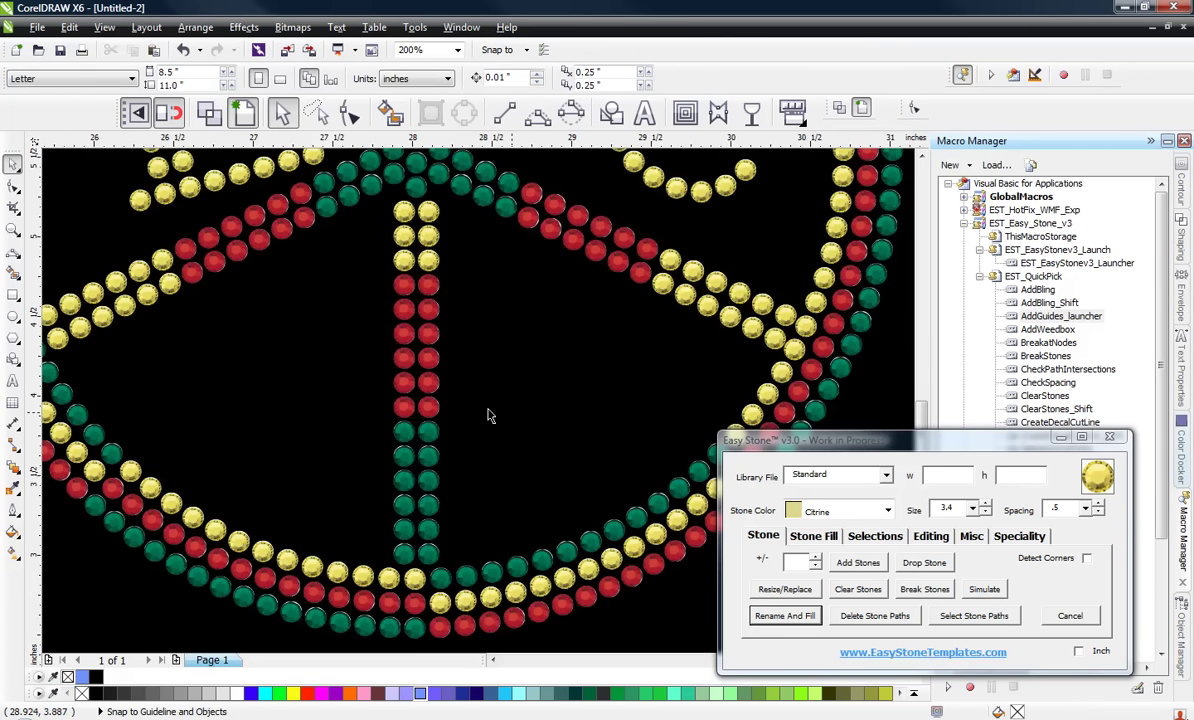
scroll(406, 399, up, 1)
scroll(466, 394, down, 3)
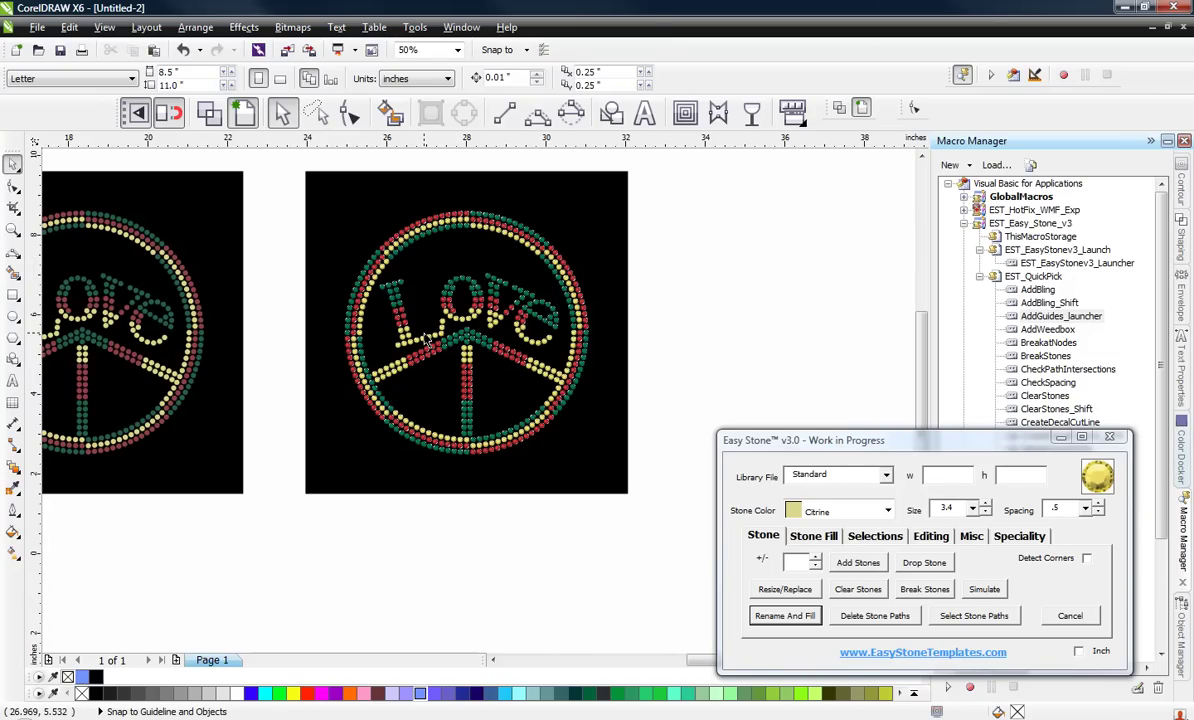
Add bling sparkles of about 0.5 inches to scattered stones on the ring, bars and letters of the simulated copy.
click(538, 421)
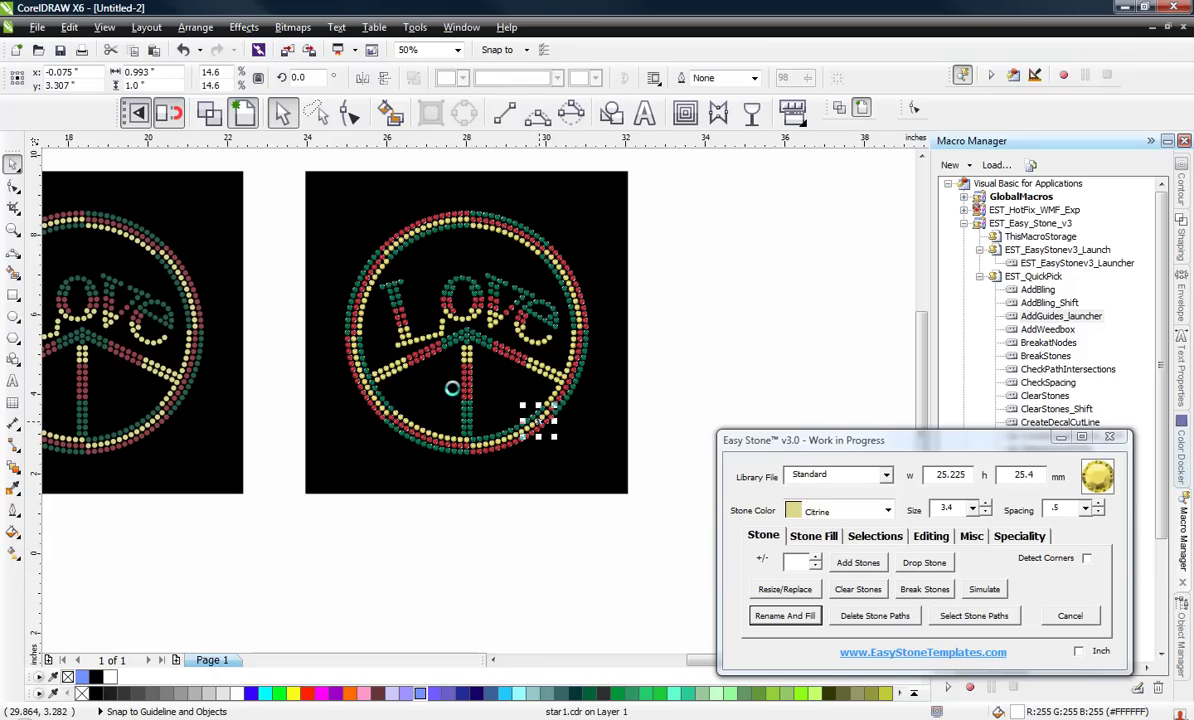
click(394, 371)
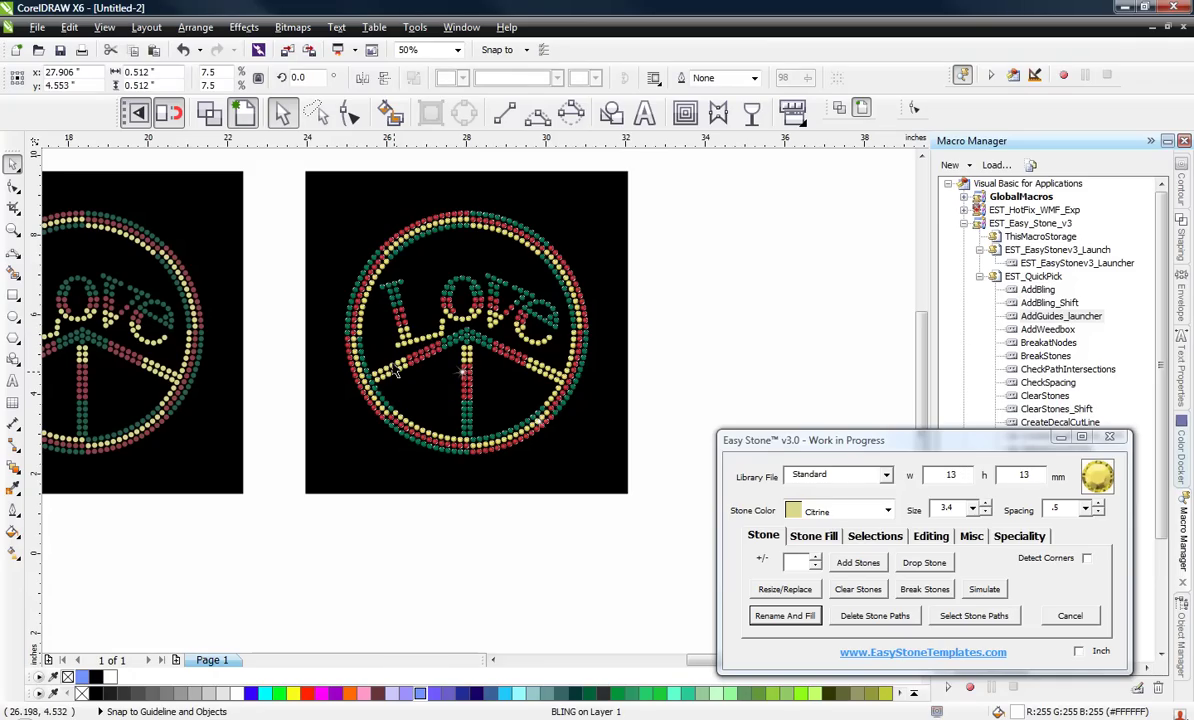
drag(397, 313, 493, 233)
click(347, 284)
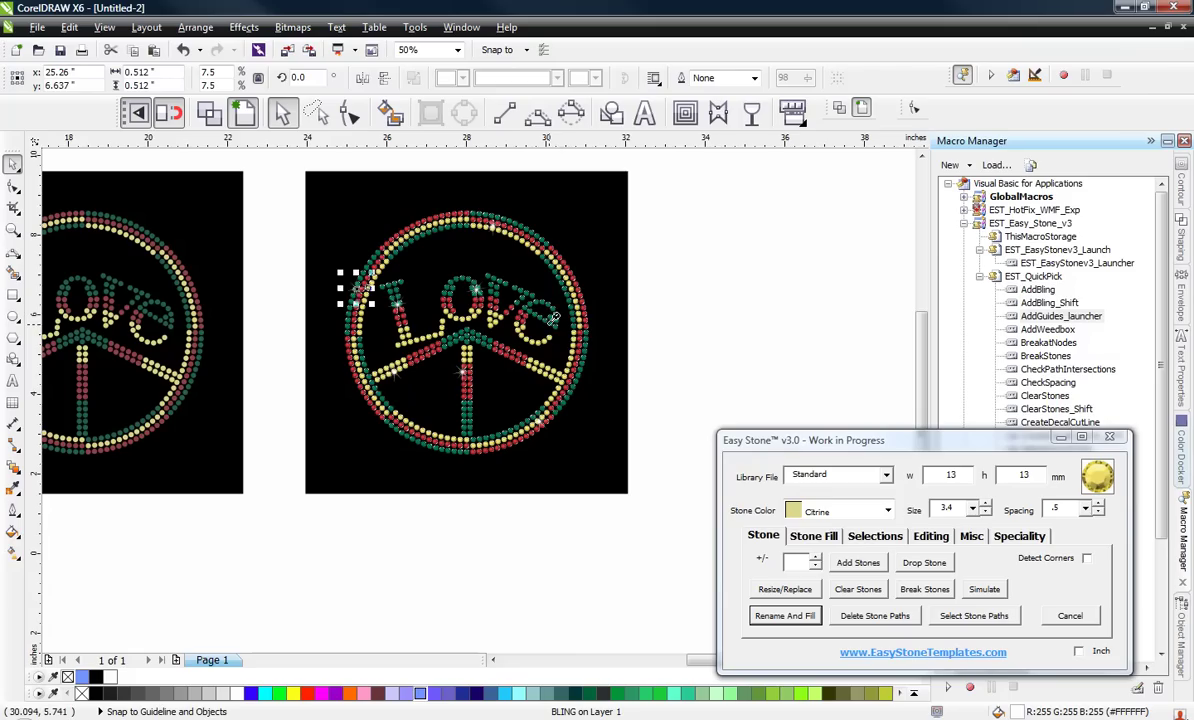
click(548, 326)
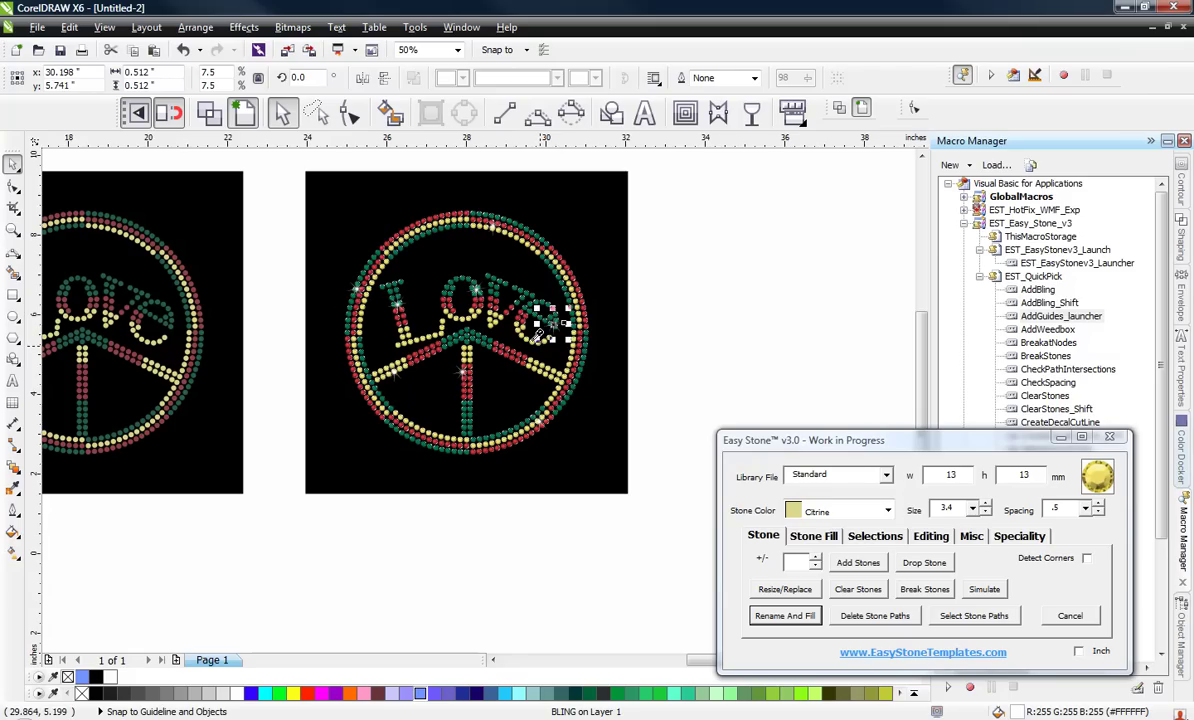
click(403, 426)
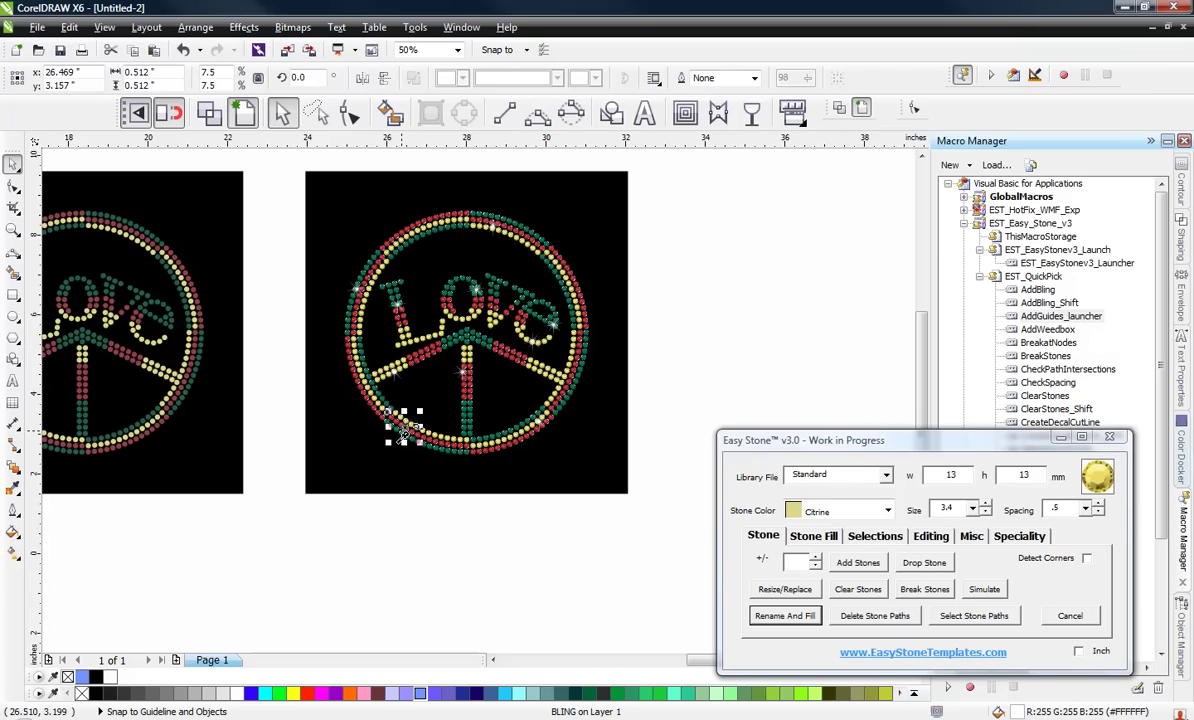
click(403, 430)
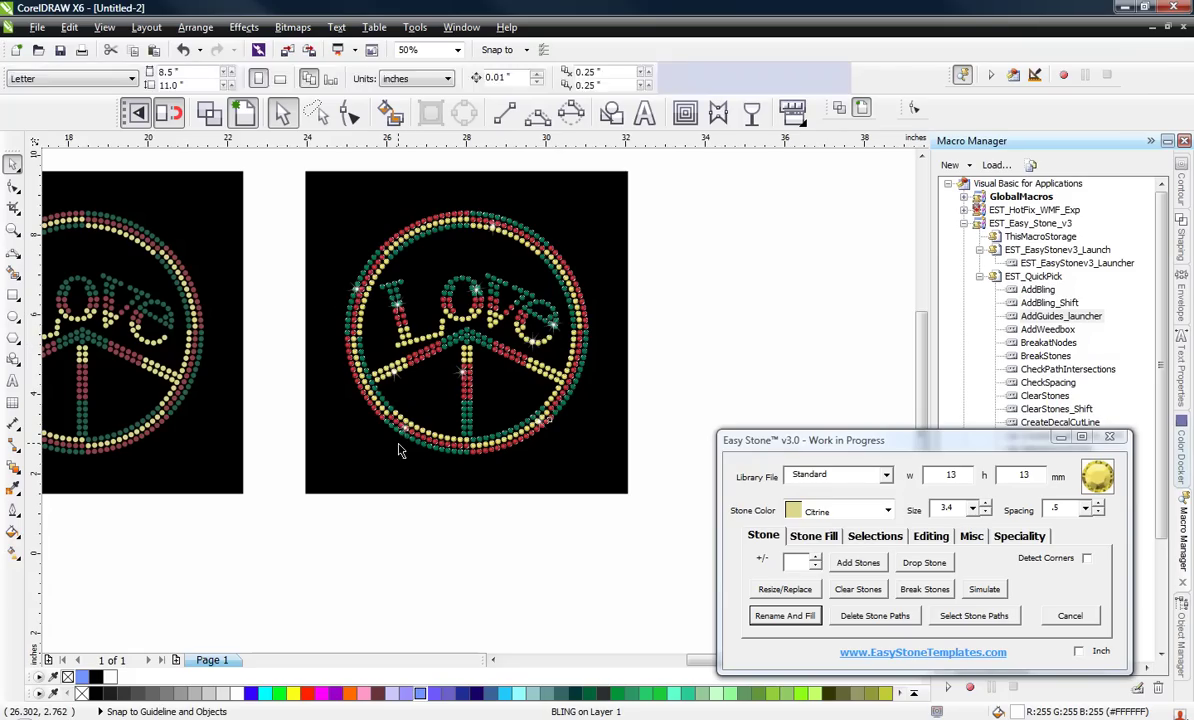
click(525, 557)
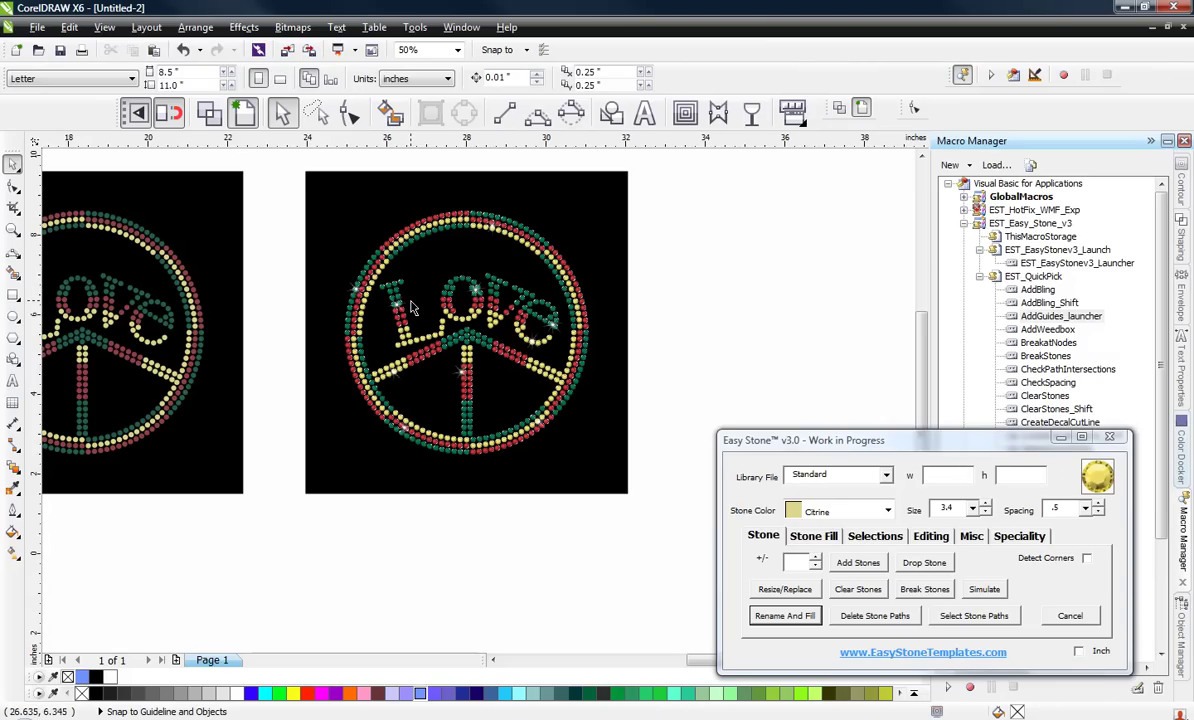
Select the original, non-simulated peace sign with its black background and open the vector file export for it.
click(970, 537)
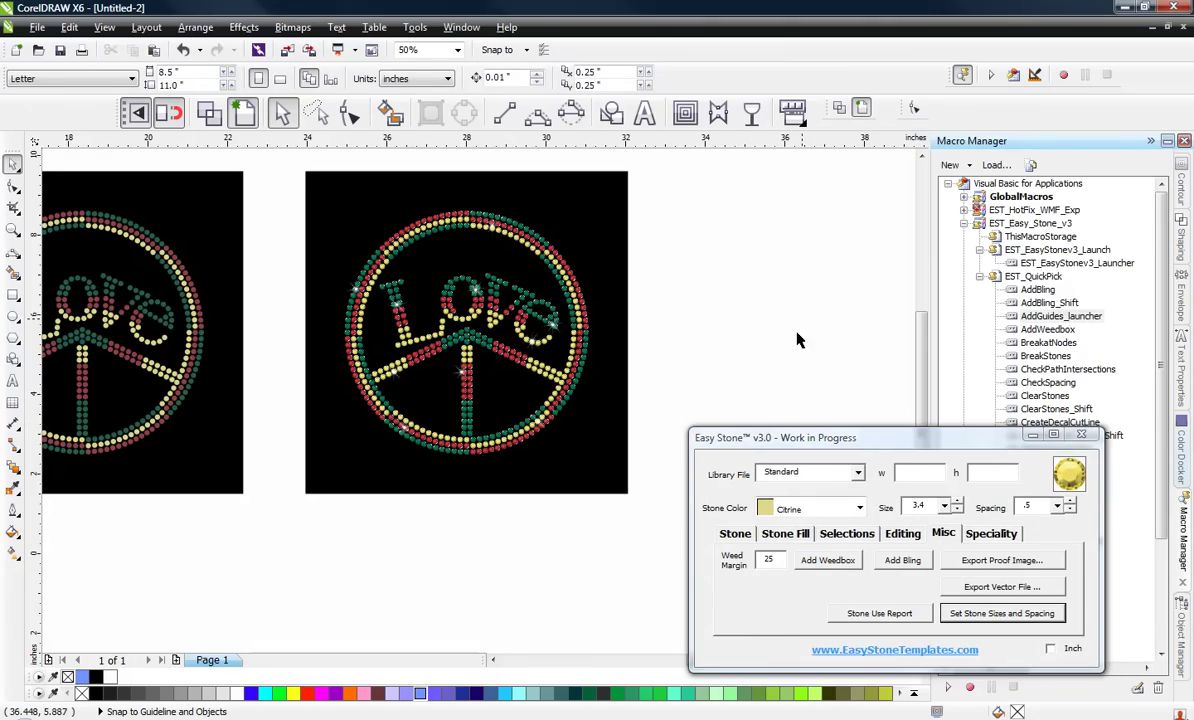
scroll(795, 359, down, 1)
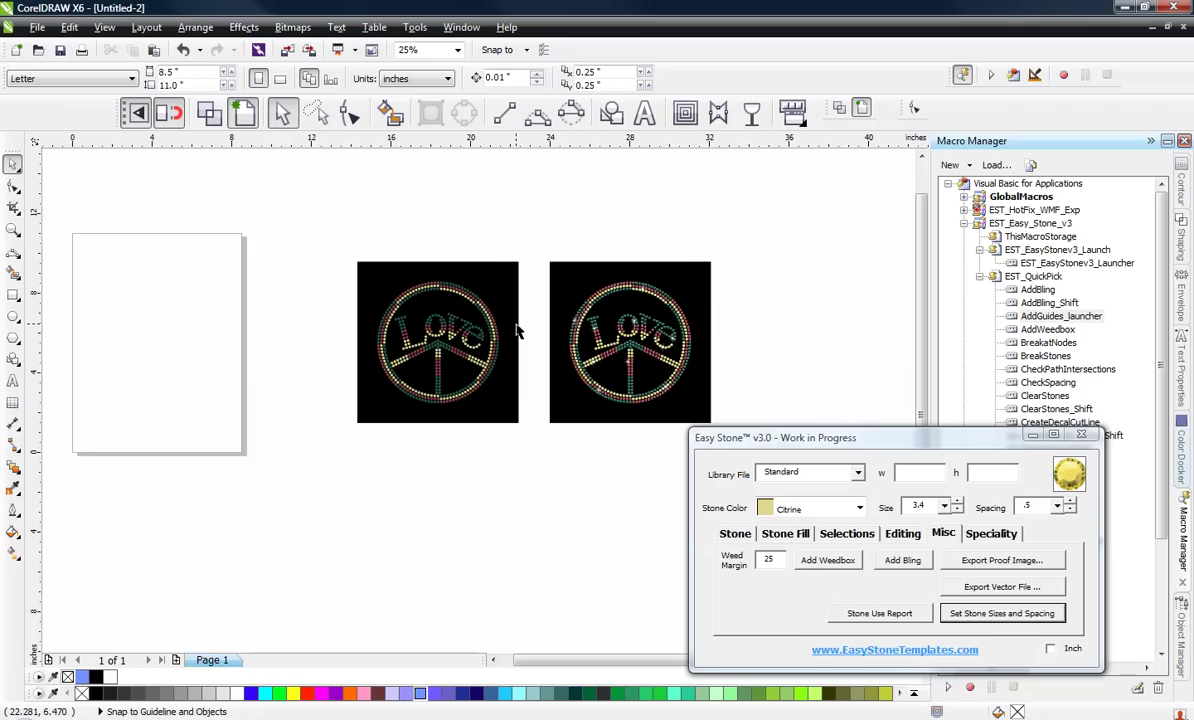
scroll(515, 331, up, 1)
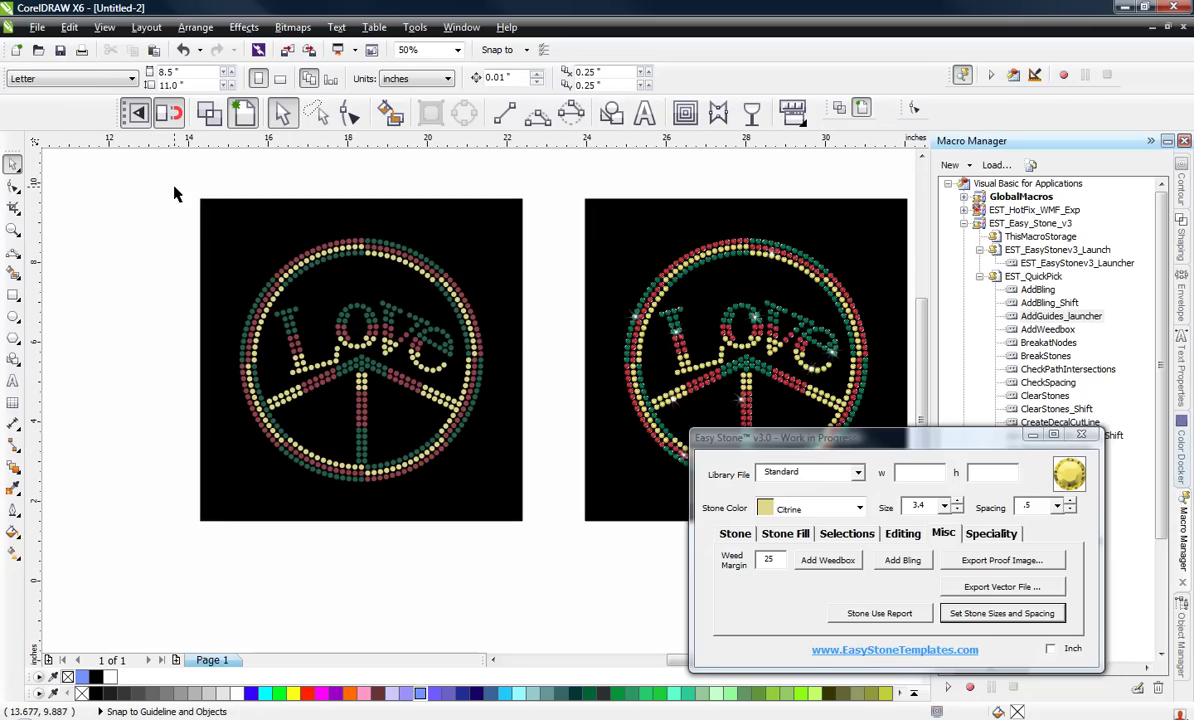
drag(160, 167, 652, 585)
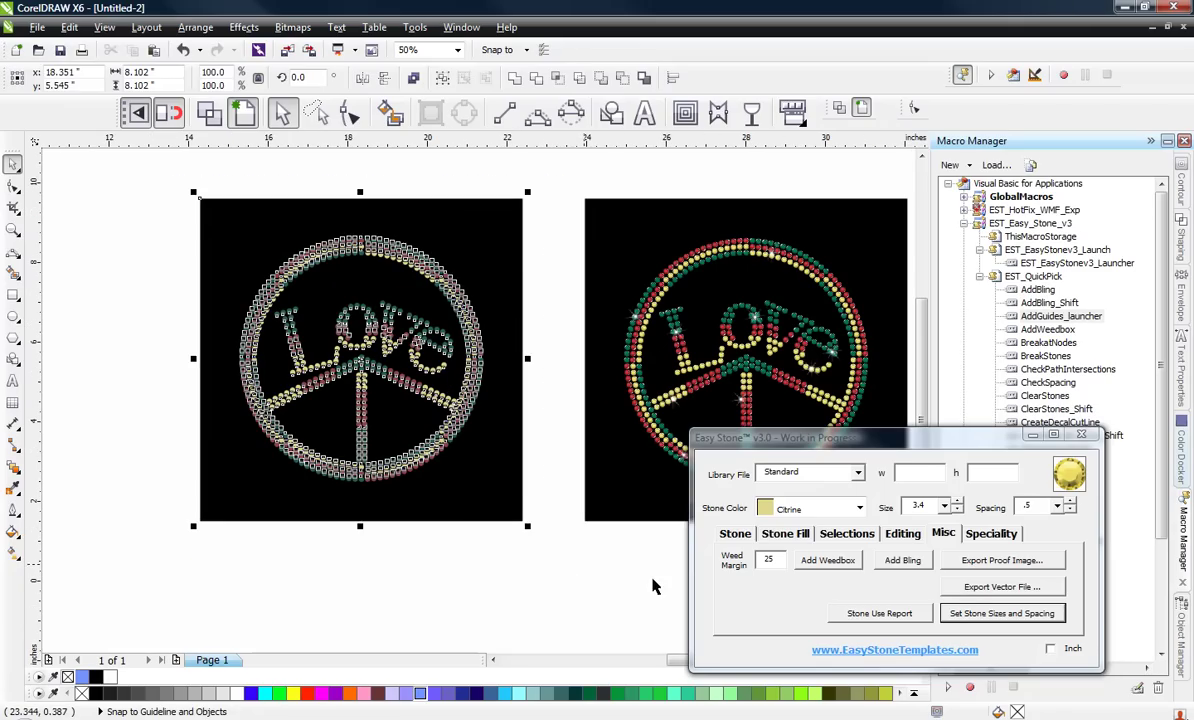
click(974, 590)
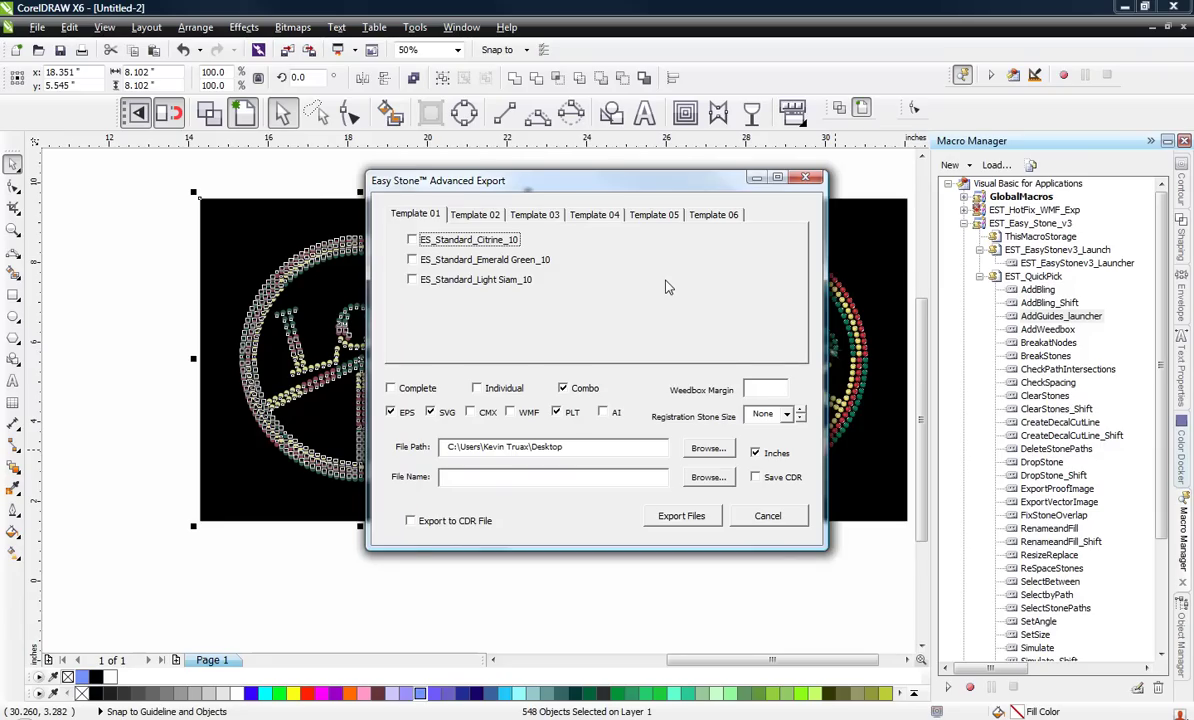
drag(588, 195, 676, 195)
drag(754, 193, 810, 174)
Assign the Citrine stones to Template 01, Emerald Green to Template 02 and Light Siam to Template 03.
click(661, 230)
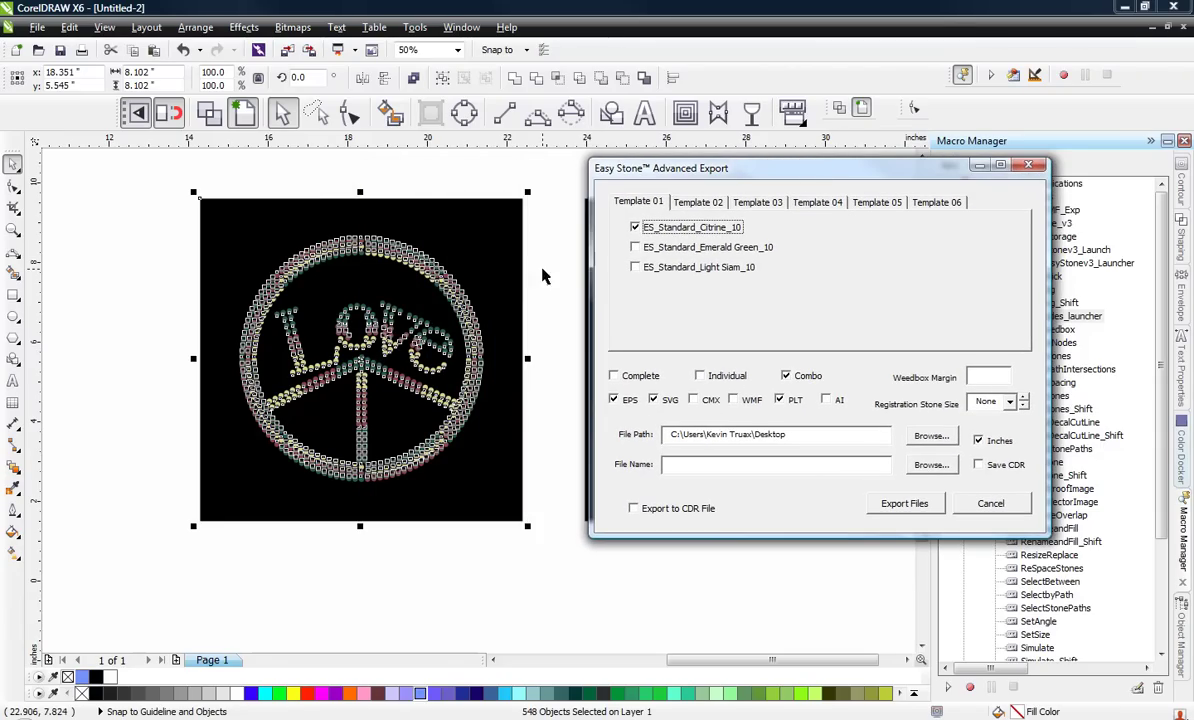
click(703, 203)
click(684, 229)
click(752, 202)
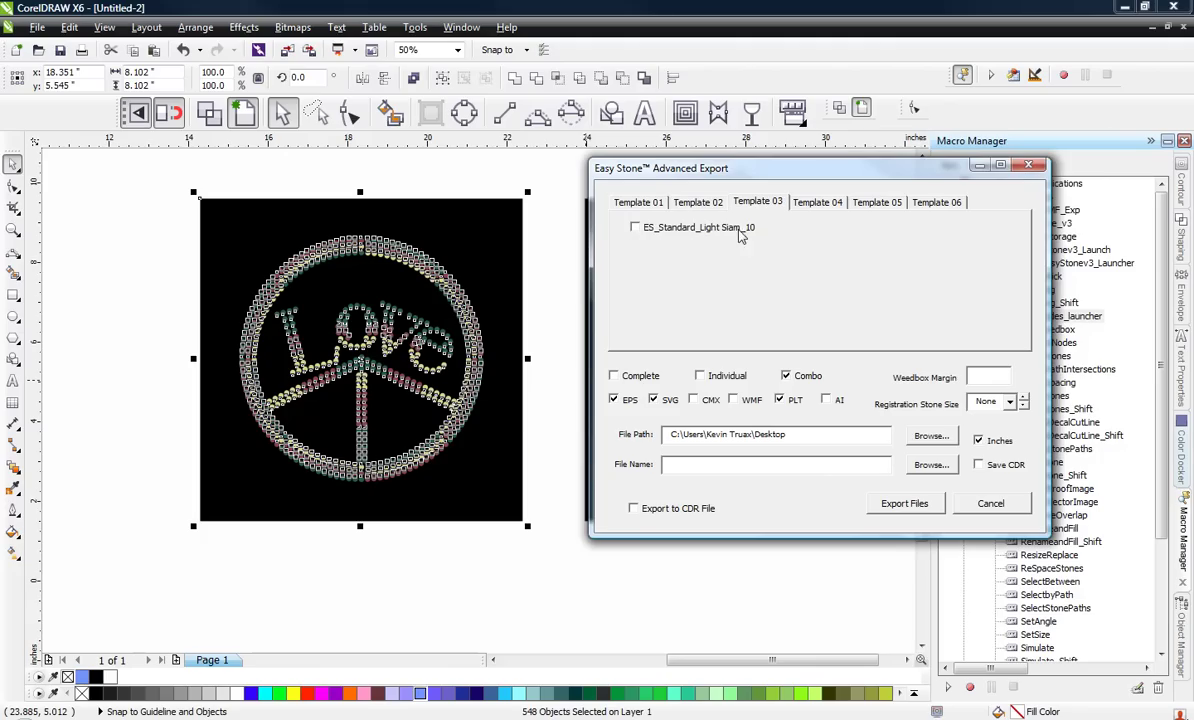
click(695, 229)
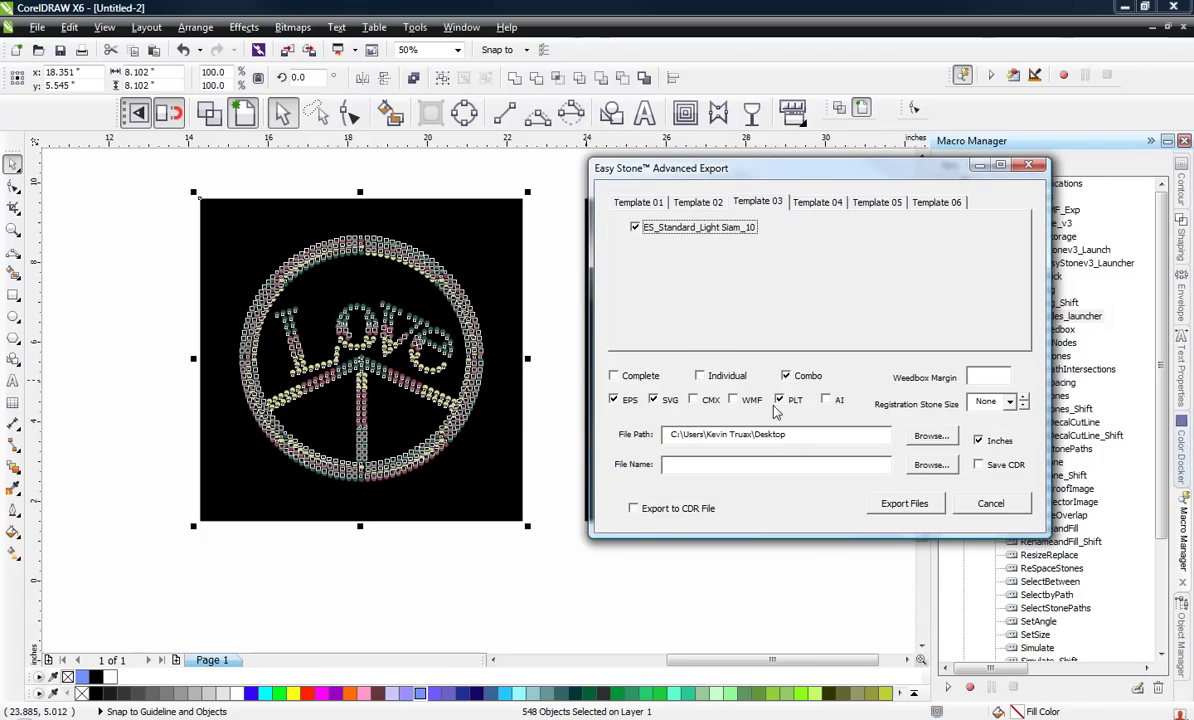
Export the templates to the CDR file with the PLT, SVG and EPS formats turned off.
click(633, 509)
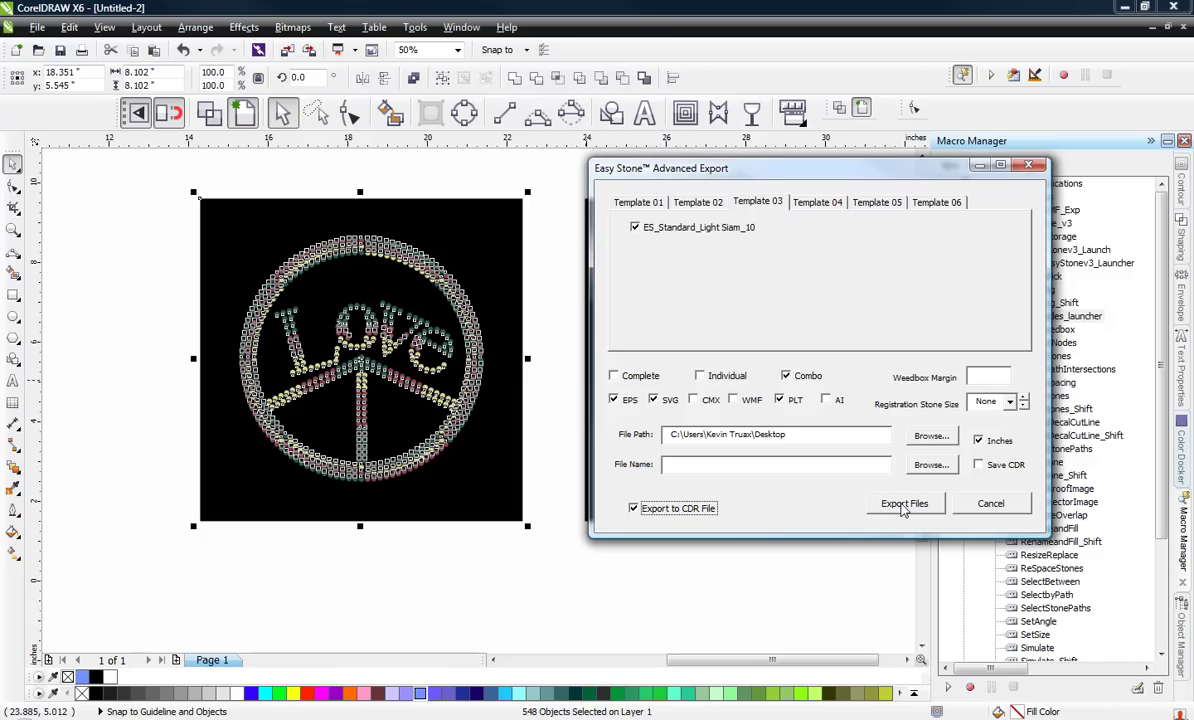
click(780, 400)
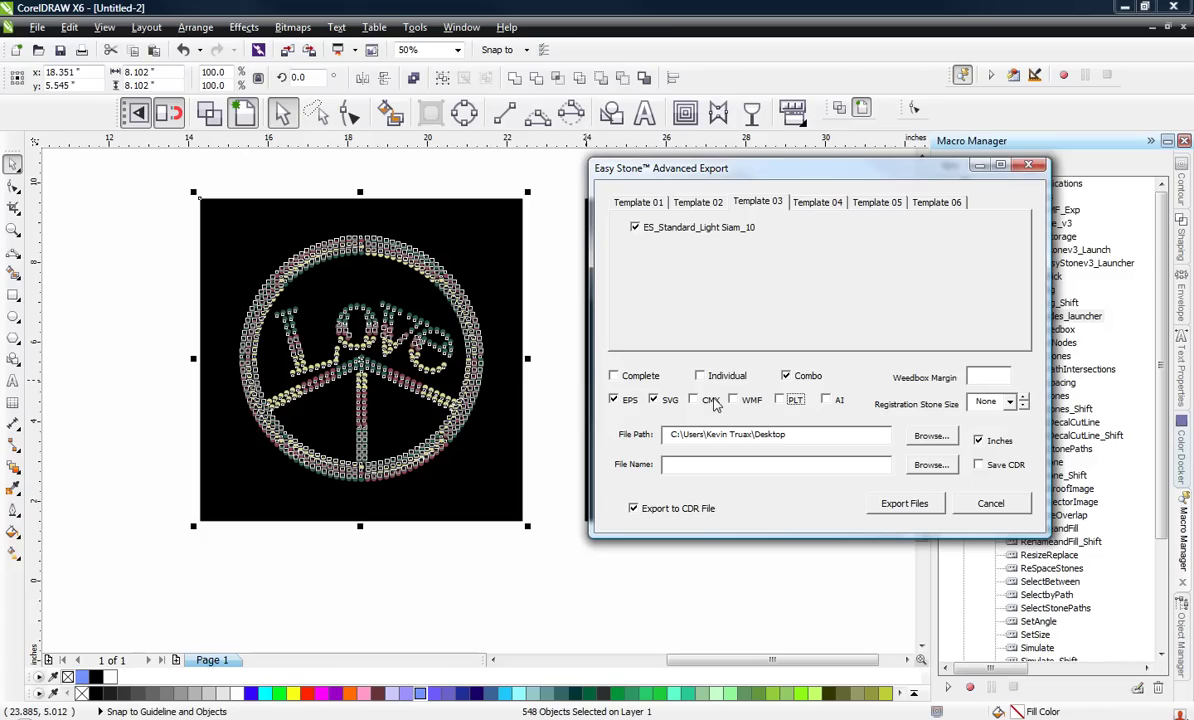
click(653, 400)
click(614, 400)
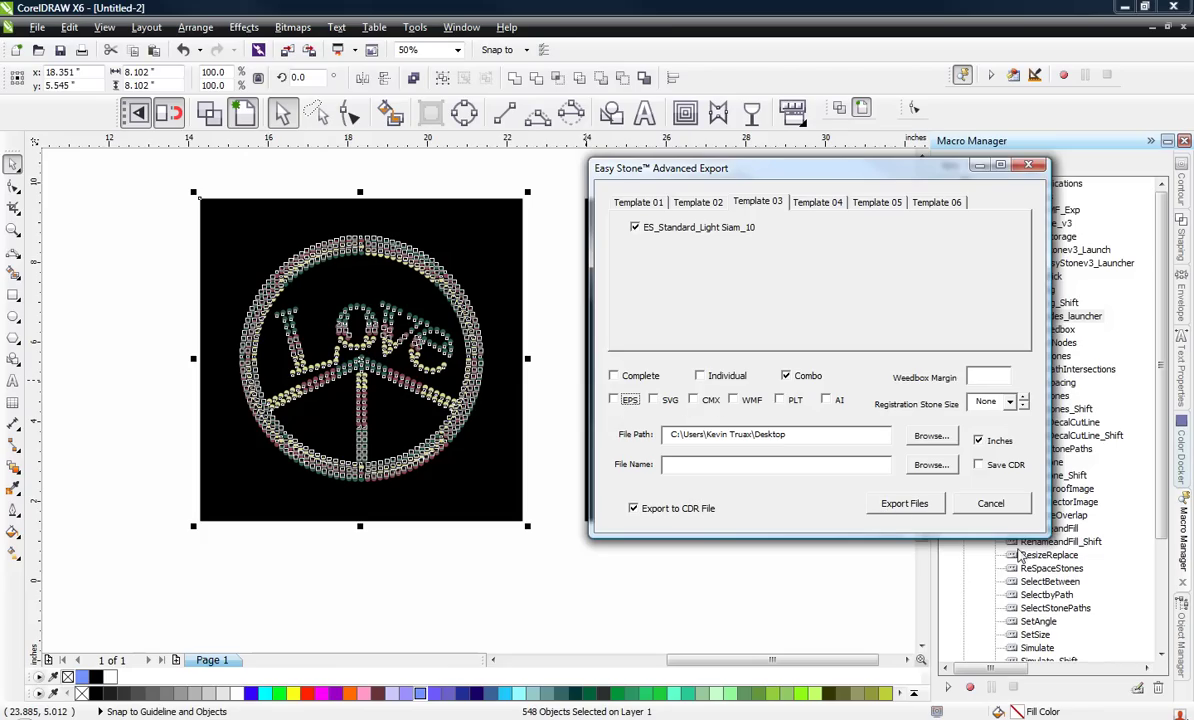
click(904, 504)
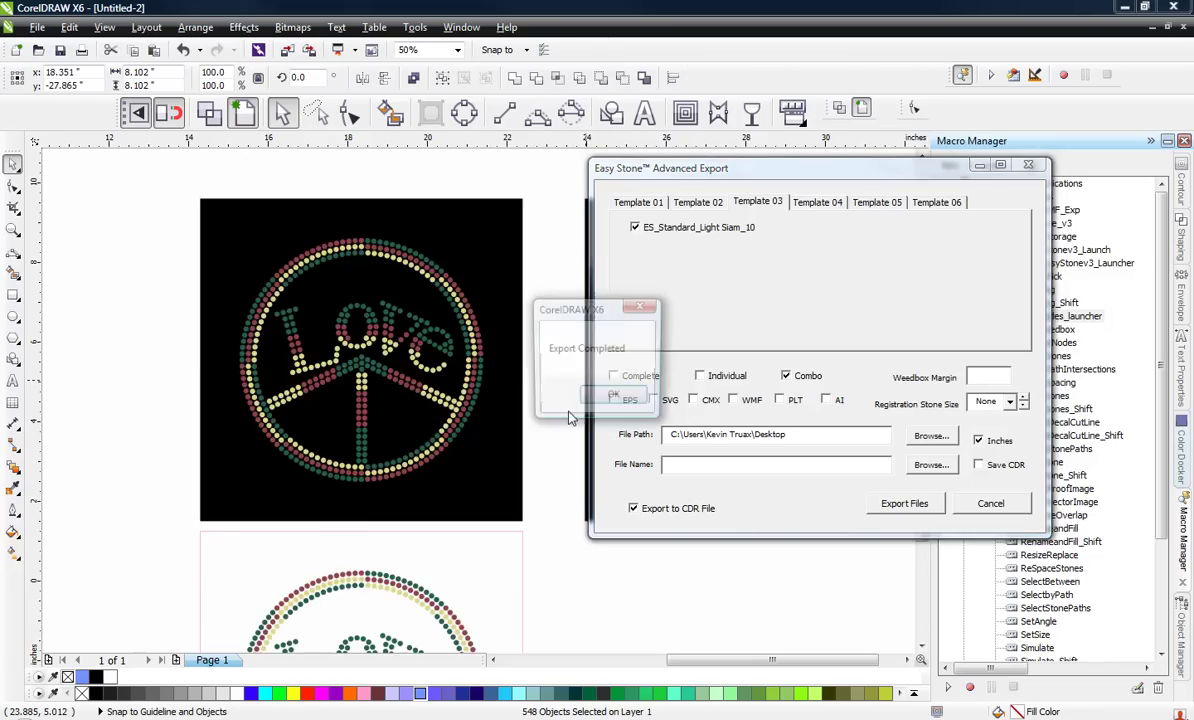
click(613, 395)
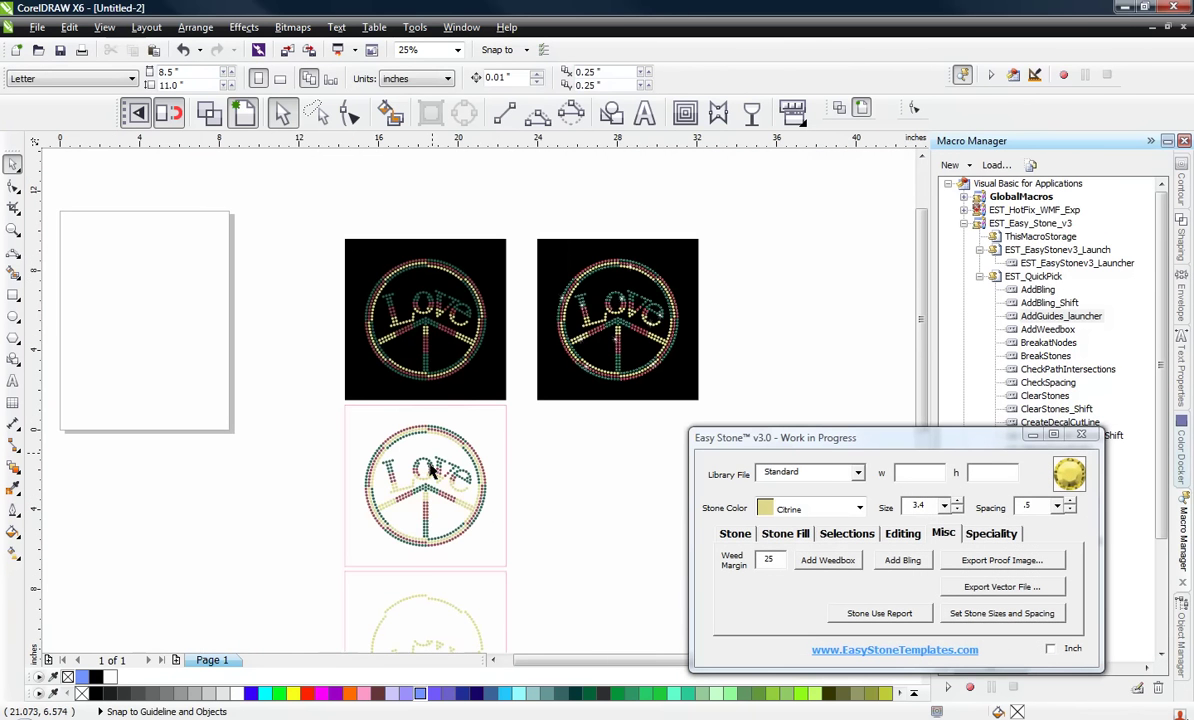
Examine the combined and single-color templates below the original design and compare the original with the simulated copy.
scroll(421, 558, up, 2)
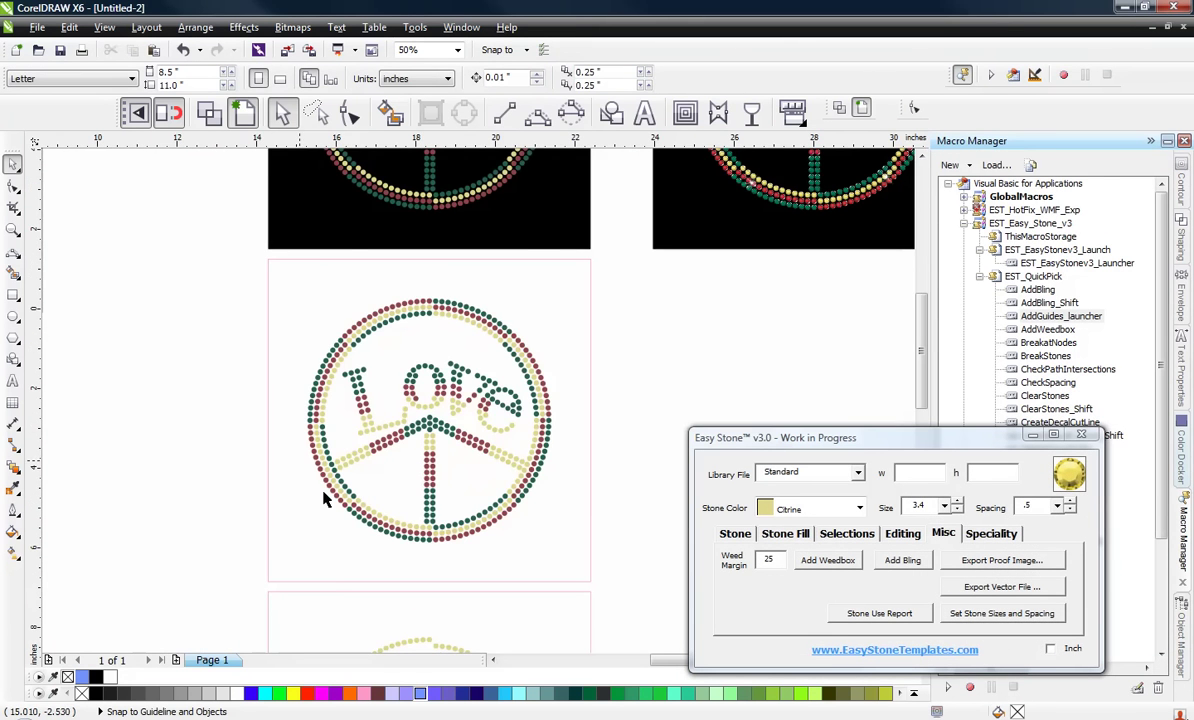
scroll(445, 276, down, 4)
scroll(442, 370, up, 3)
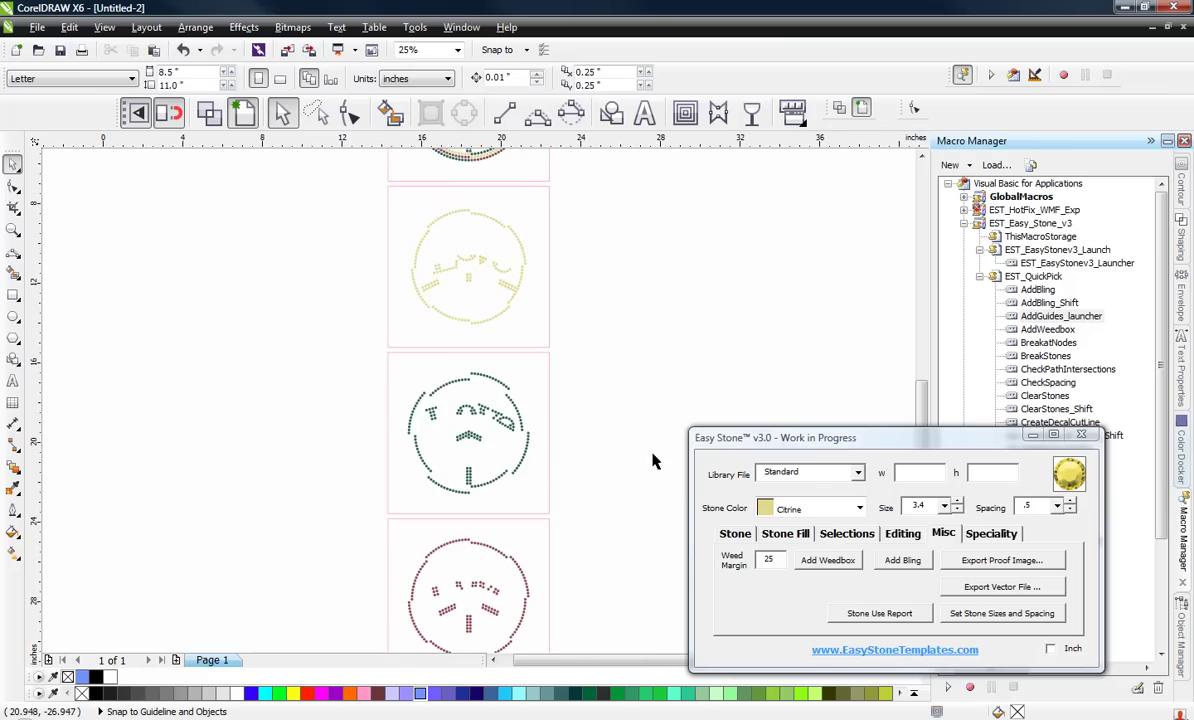
scroll(387, 365, down, 2)
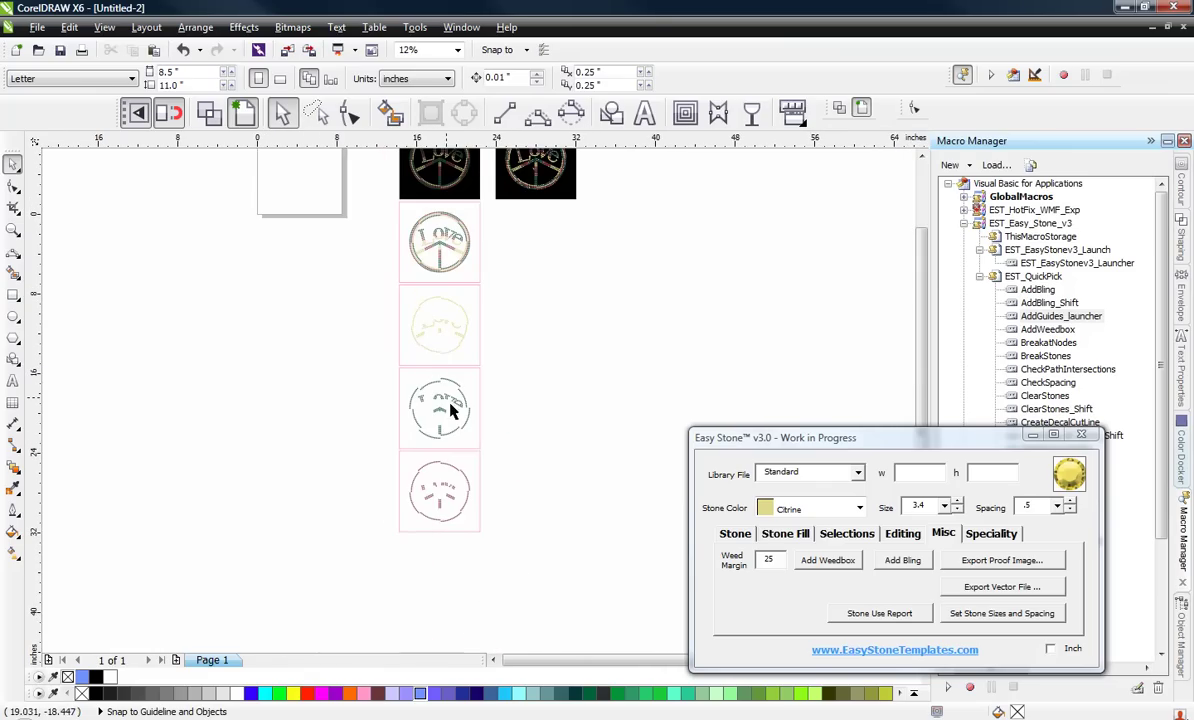
scroll(484, 290, up, 2)
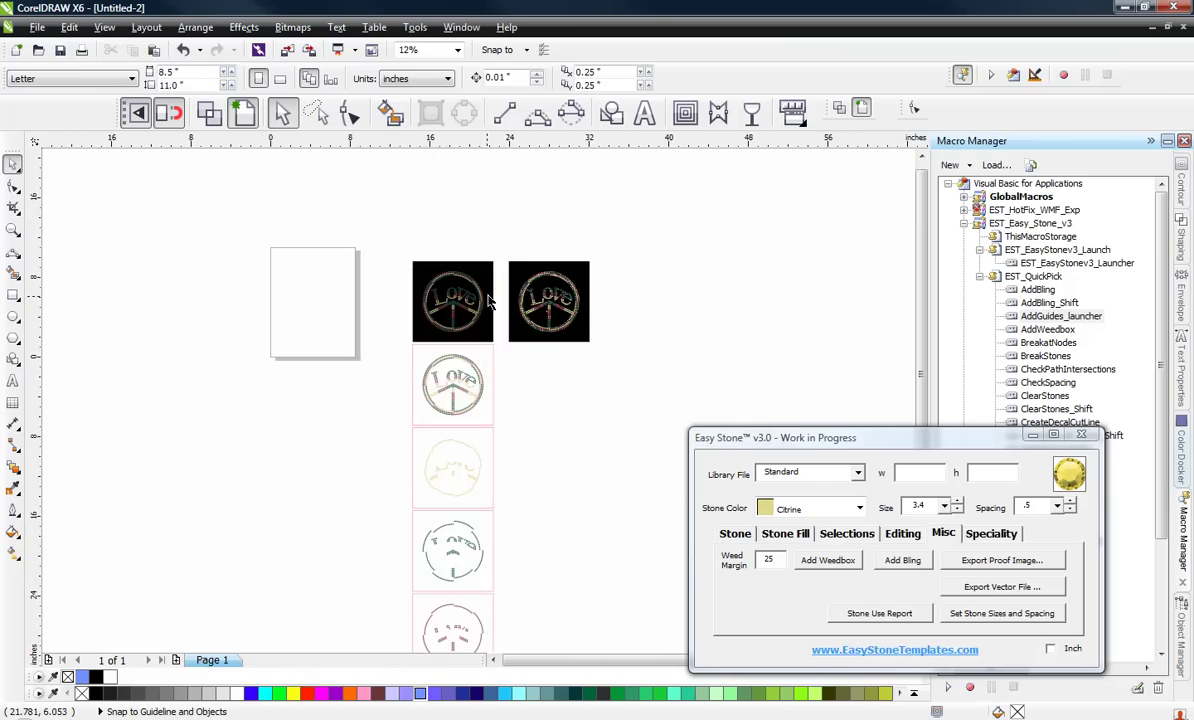
scroll(480, 285, up, 2)
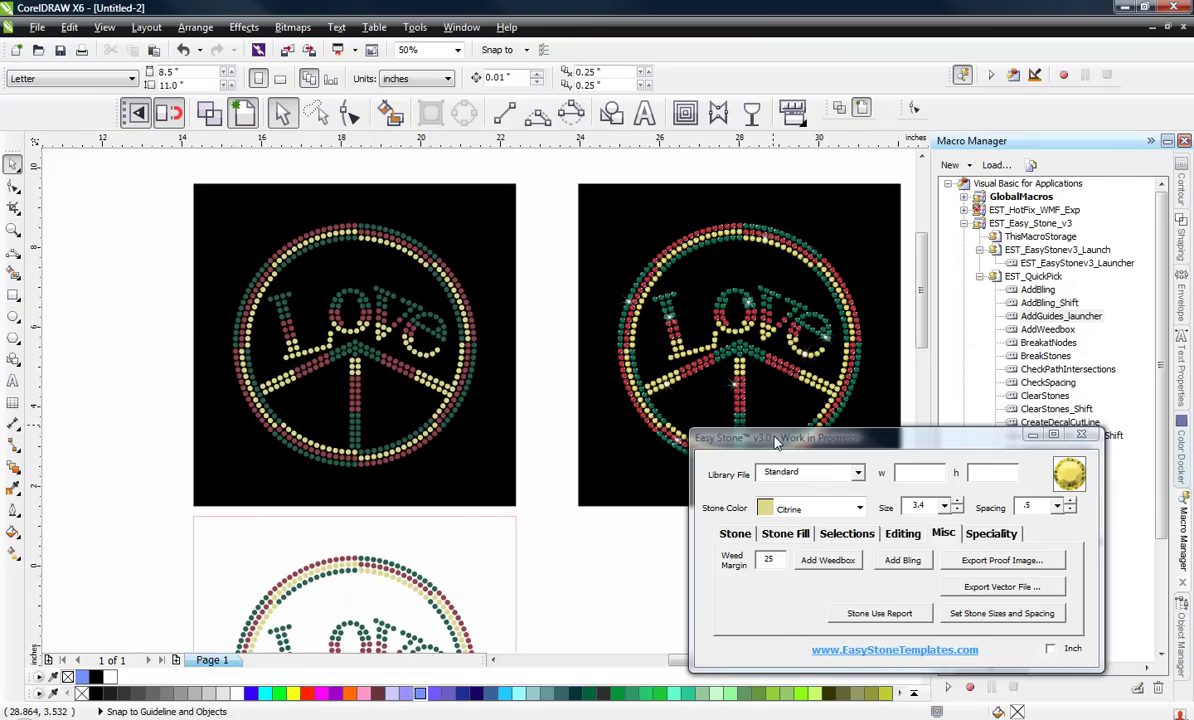
drag(775, 442, 850, 454)
click(645, 562)
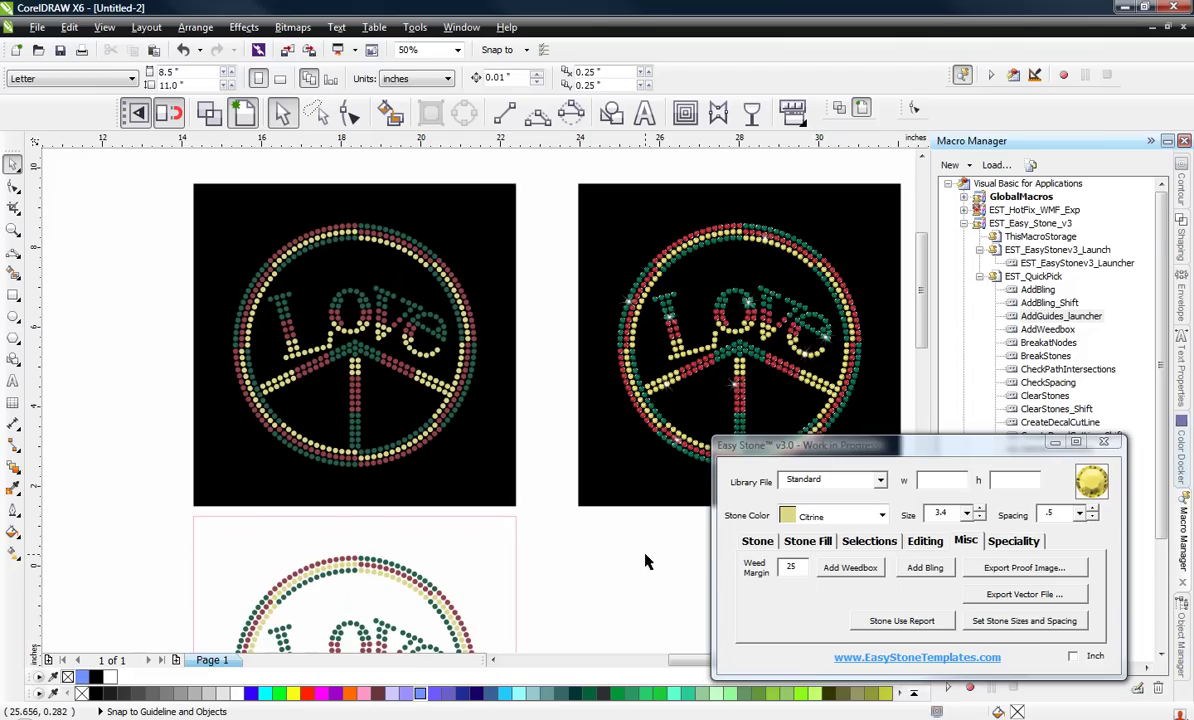